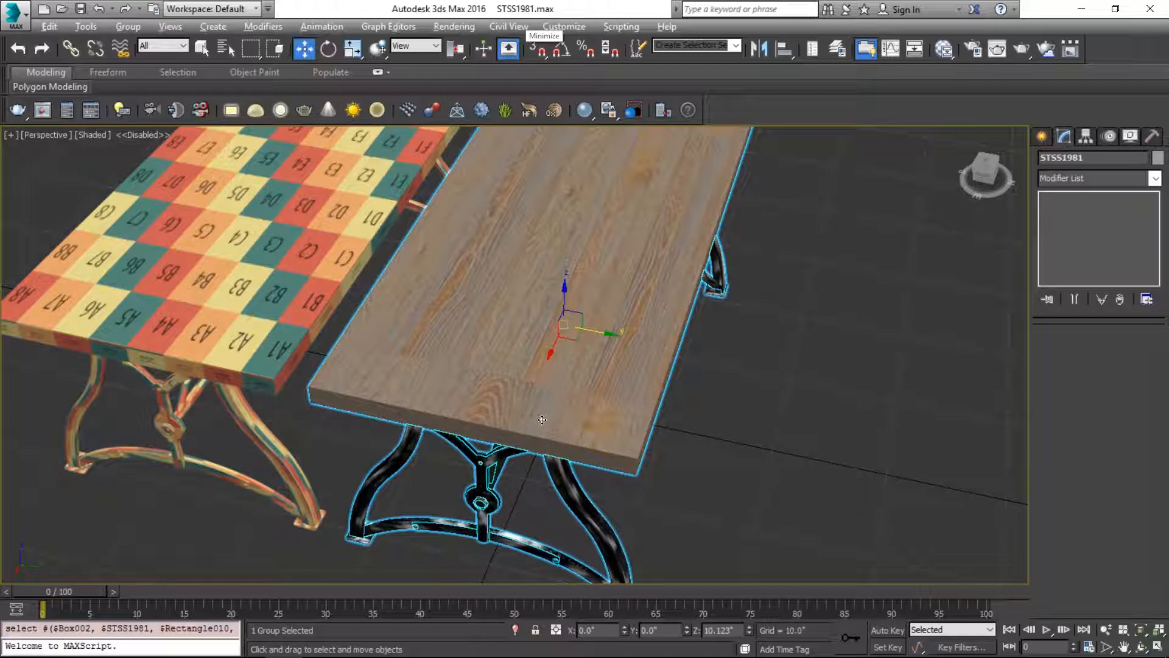
Inspect the wooden table's top and metal legs, and open its group recursively
middle_click_drag(524, 408, 373, 407, "alt")
scroll(375, 404, "up", 5)
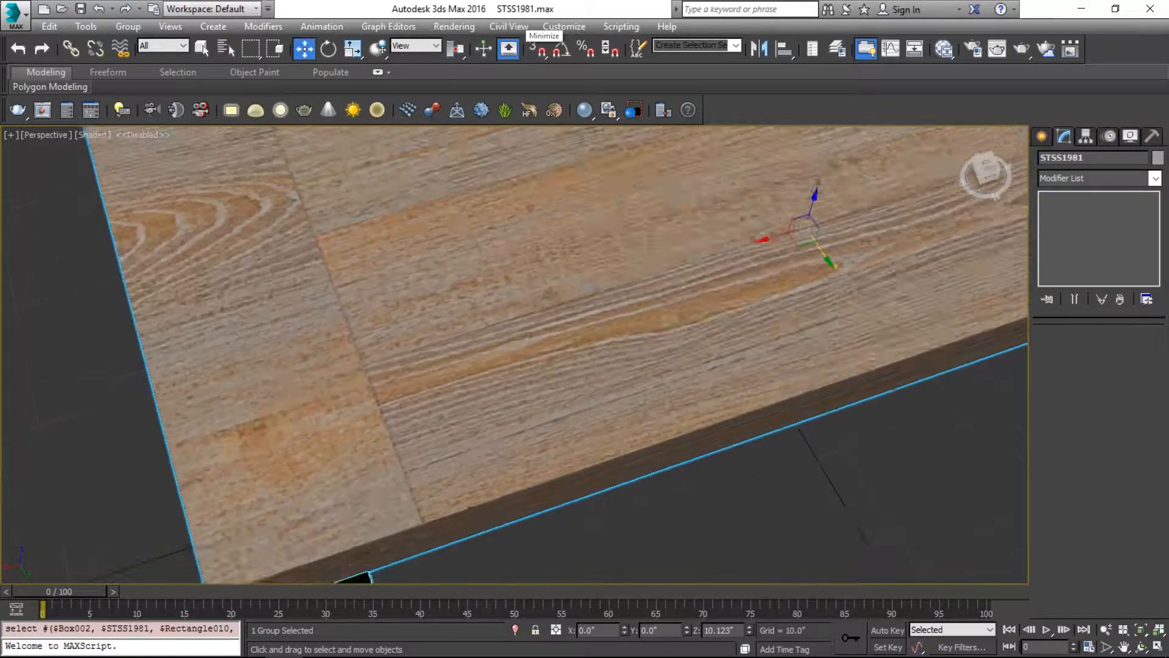
middle_click_drag(400, 344, 505, 282)
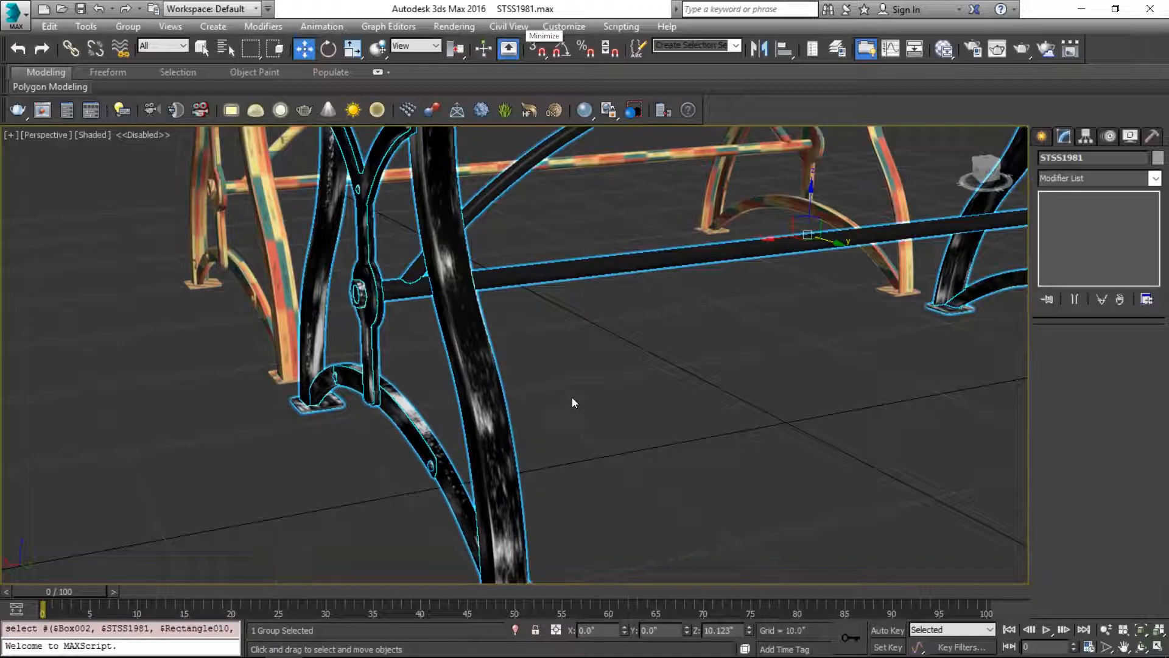
scroll(680, 334, "down", 3)
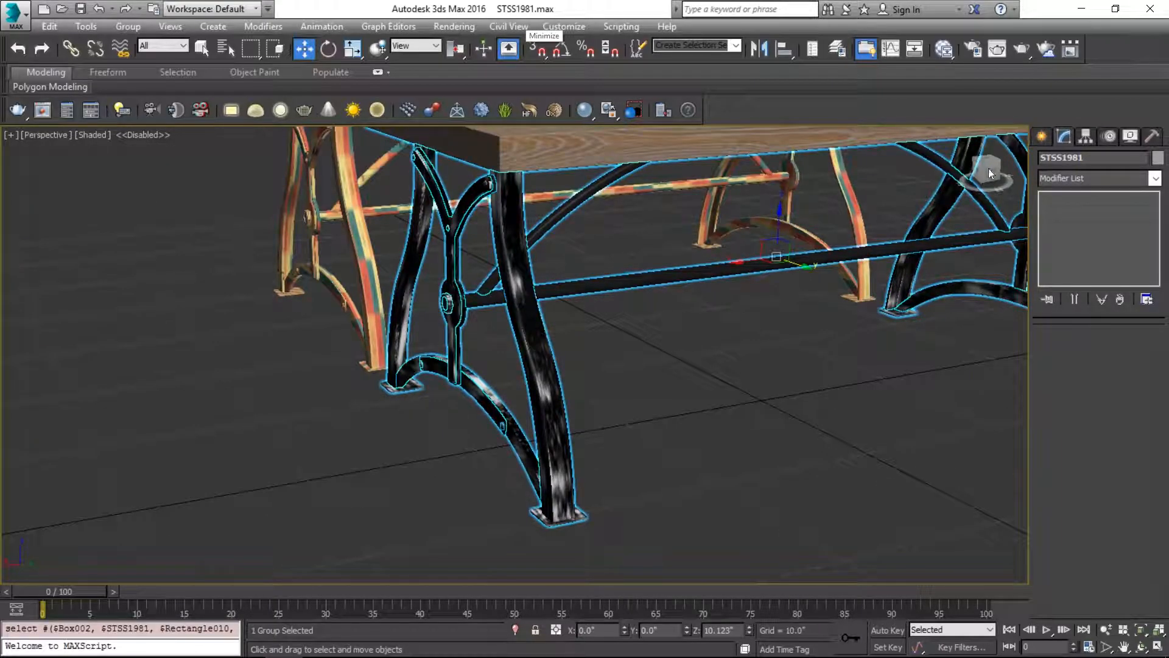
left_click(128, 26)
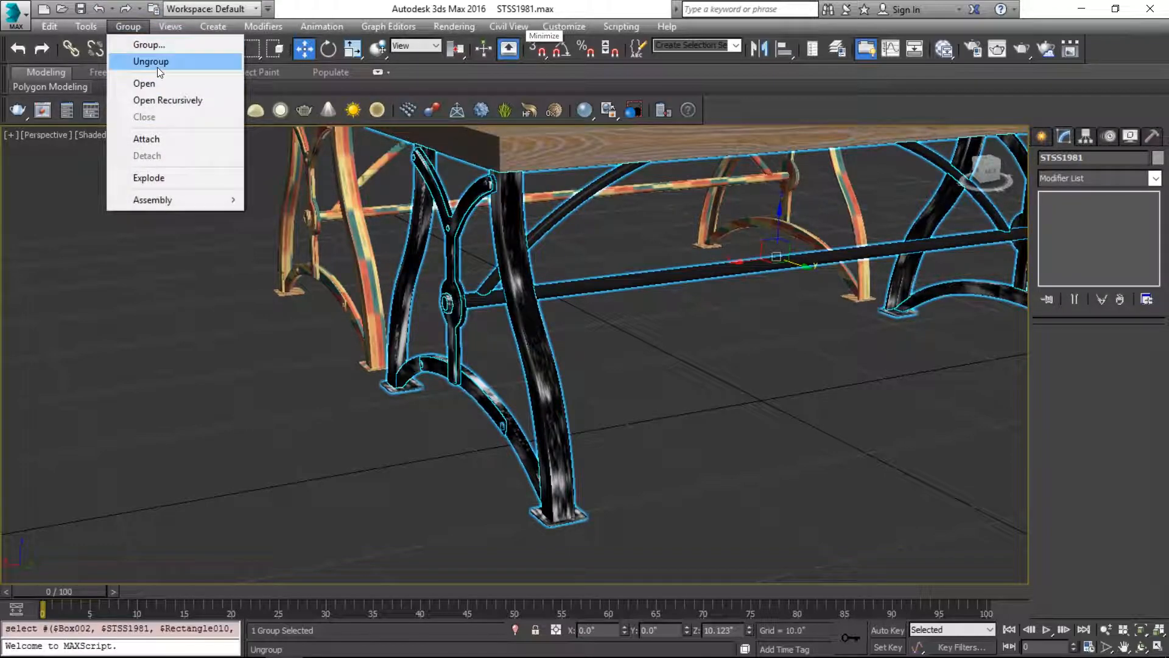
left_click(157, 100)
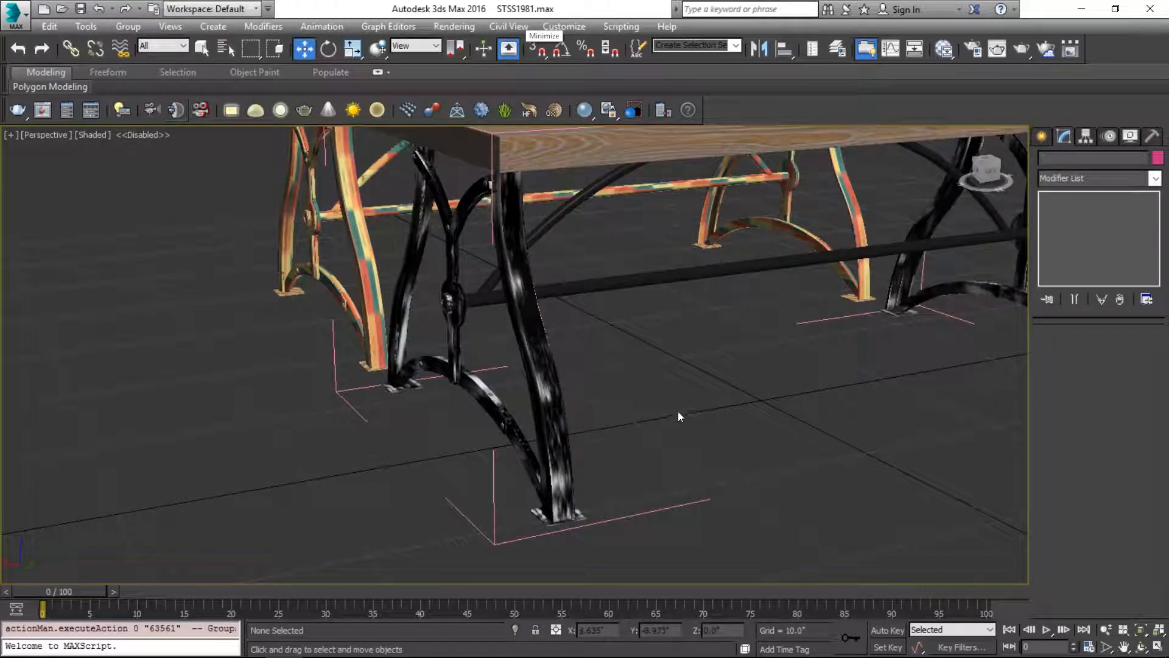
Select the wooden tabletop and enlarge its modifier stack to review the whole list
left_click(537, 346)
middle_click_drag(699, 291, 669, 388)
left_click(623, 233)
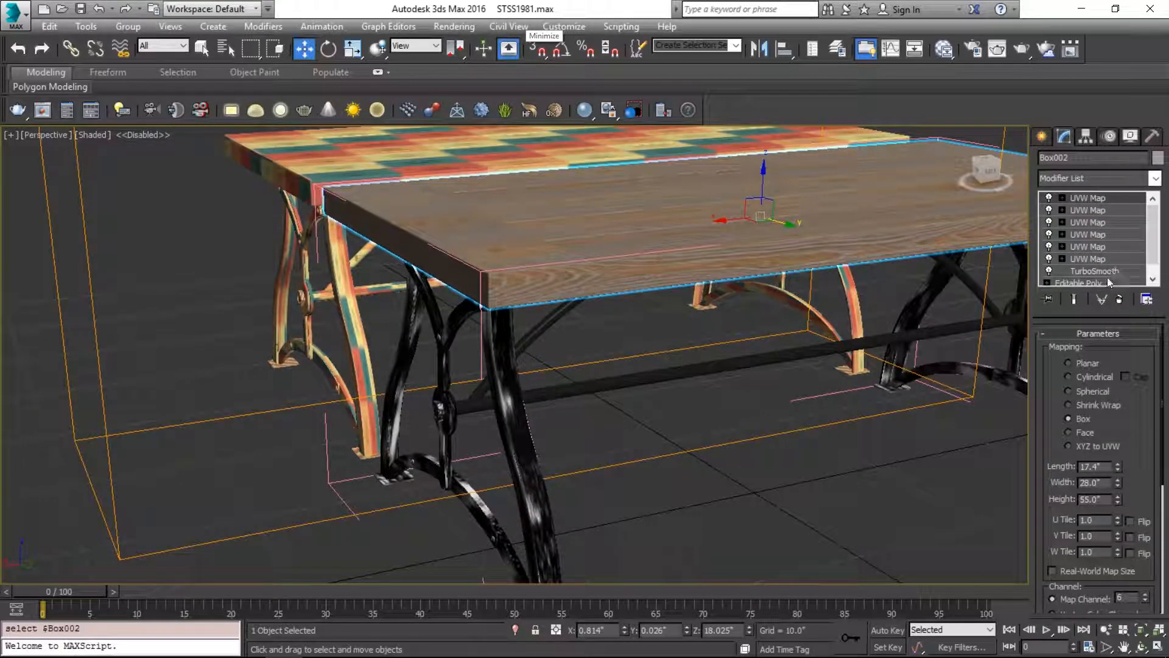
left_click_drag(1083, 317, 1083, 447)
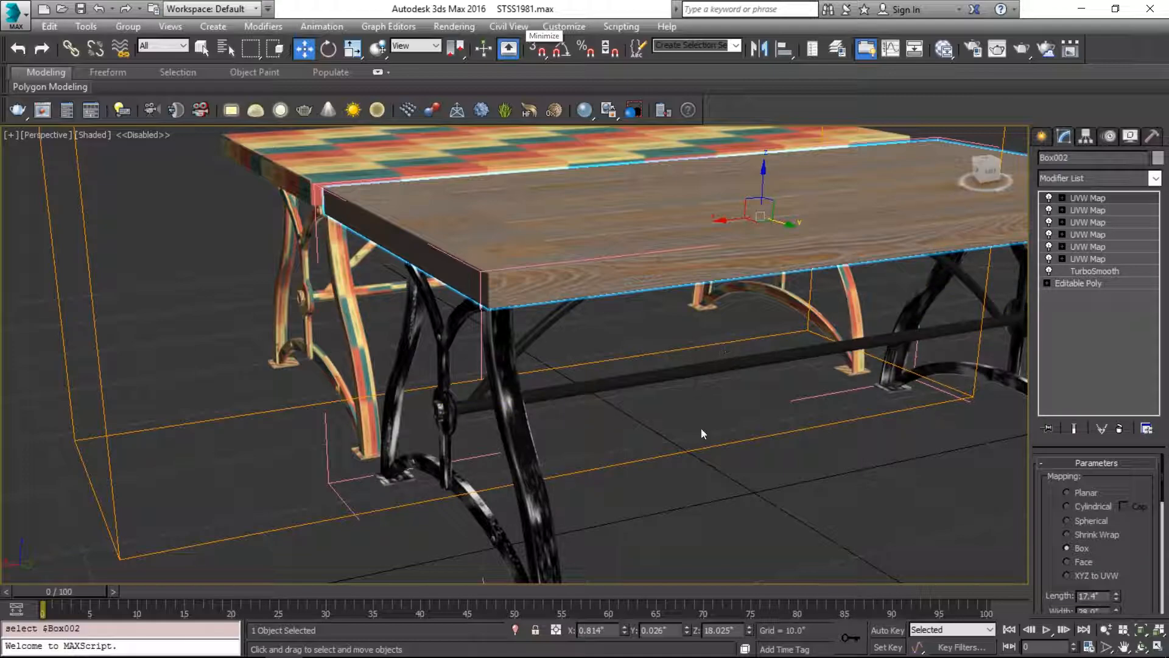
Open the Slate Material Editor maximized and sample the wooden tabletop's material into the node view
key("m")
left_click_drag(577, 211, 576, 161)
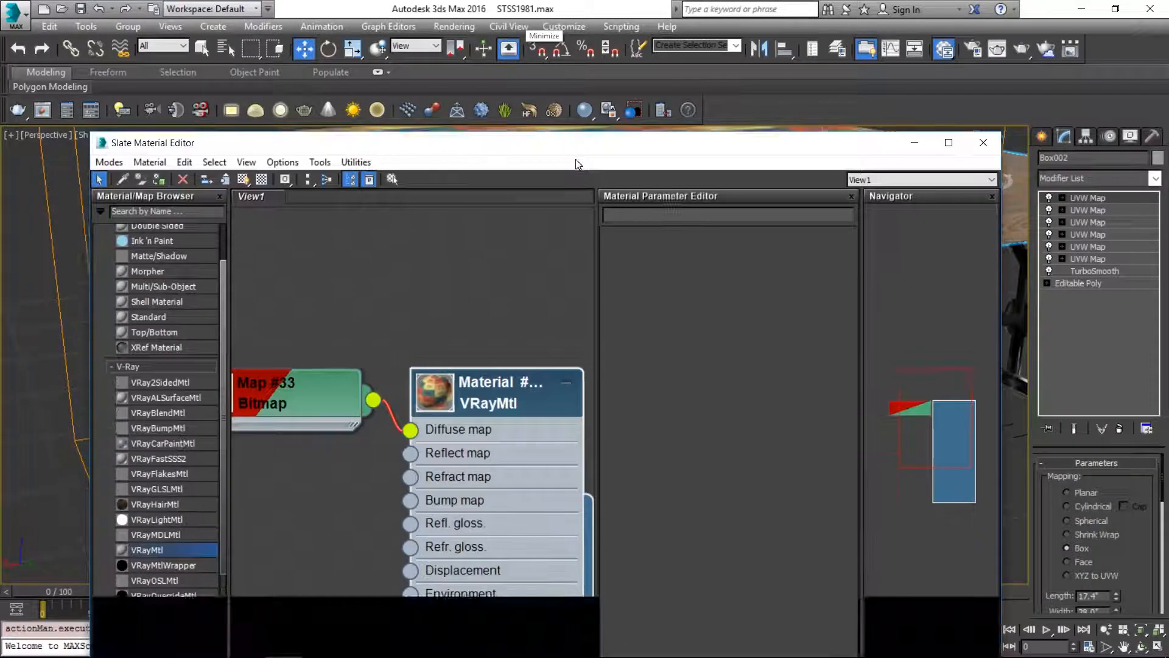
left_click_drag(365, 155, 365, 274)
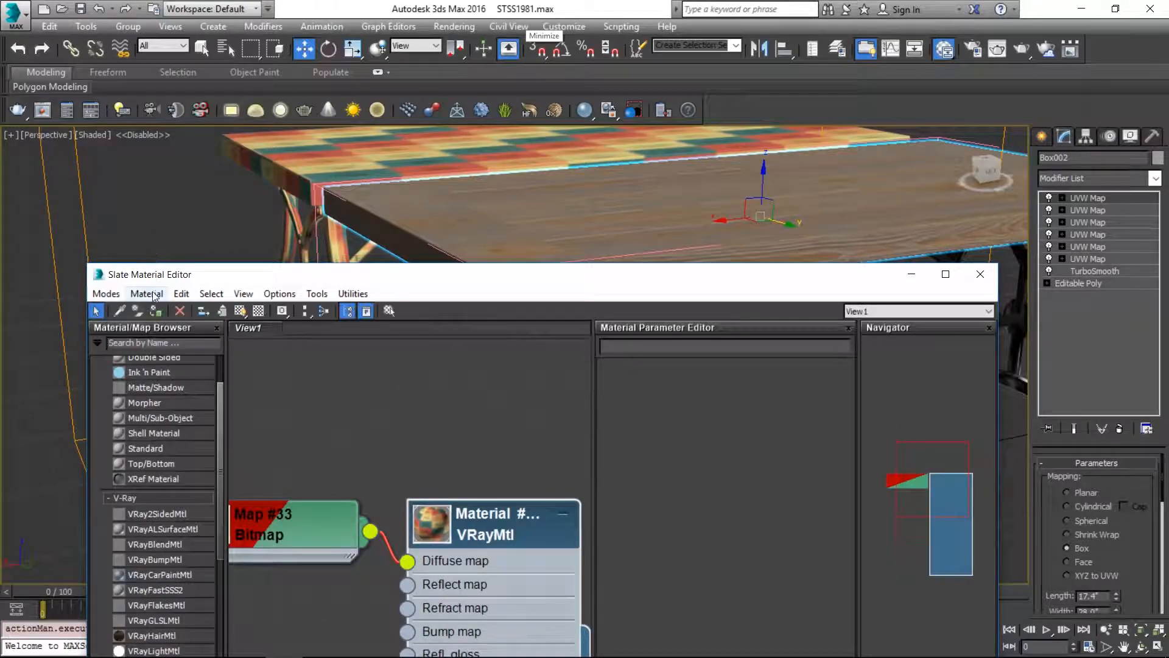
left_click(122, 311)
left_click(601, 263)
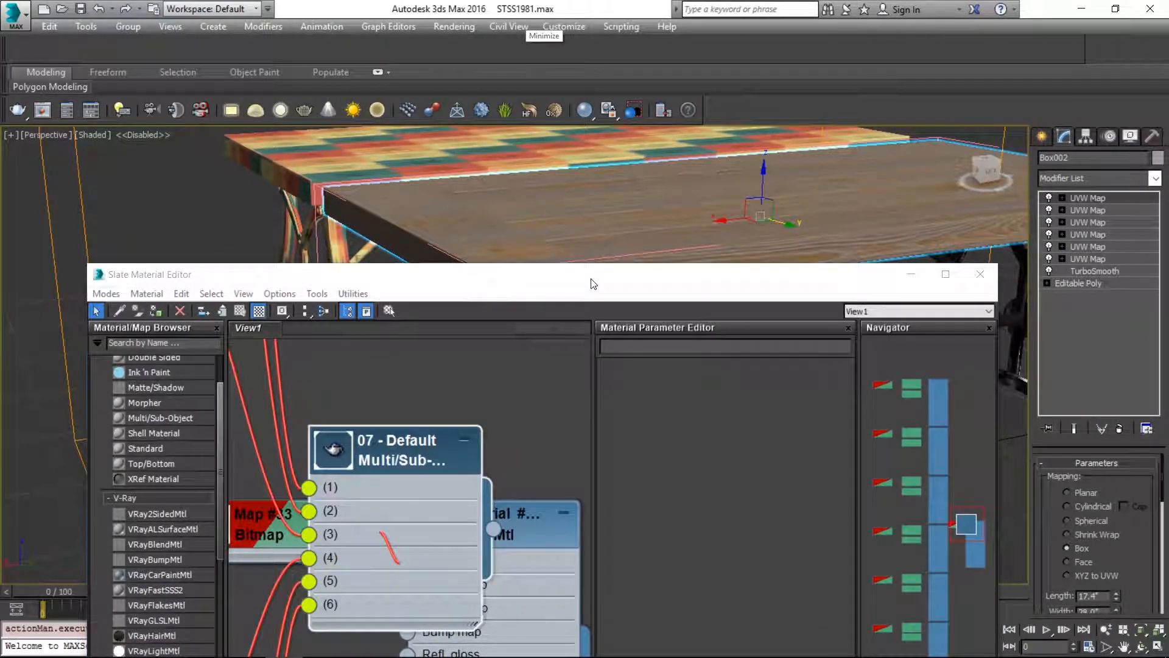
double_click(607, 274)
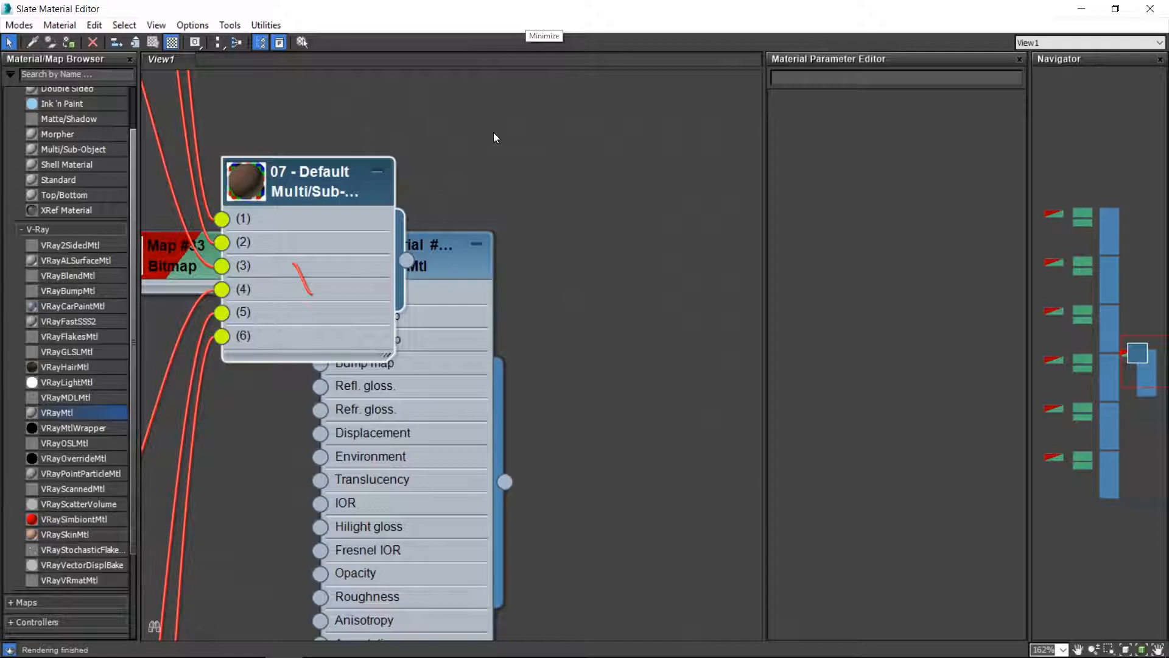
Separate the Multi/Sub-Object node from the overlapping nodes and examine its connected VRayMtl materials and their maps
left_click_drag(331, 199, 298, 512)
scroll(450, 321, "down", 2)
scroll(448, 321, "down", 3)
middle_click_drag(316, 434, 566, 387)
scroll(451, 374, "down", 5)
scroll(453, 376, "down", 6)
left_click_drag(488, 414, 415, 423, "ctrl+alt")
scroll(379, 404, "up", 6)
scroll(380, 404, "up", 1)
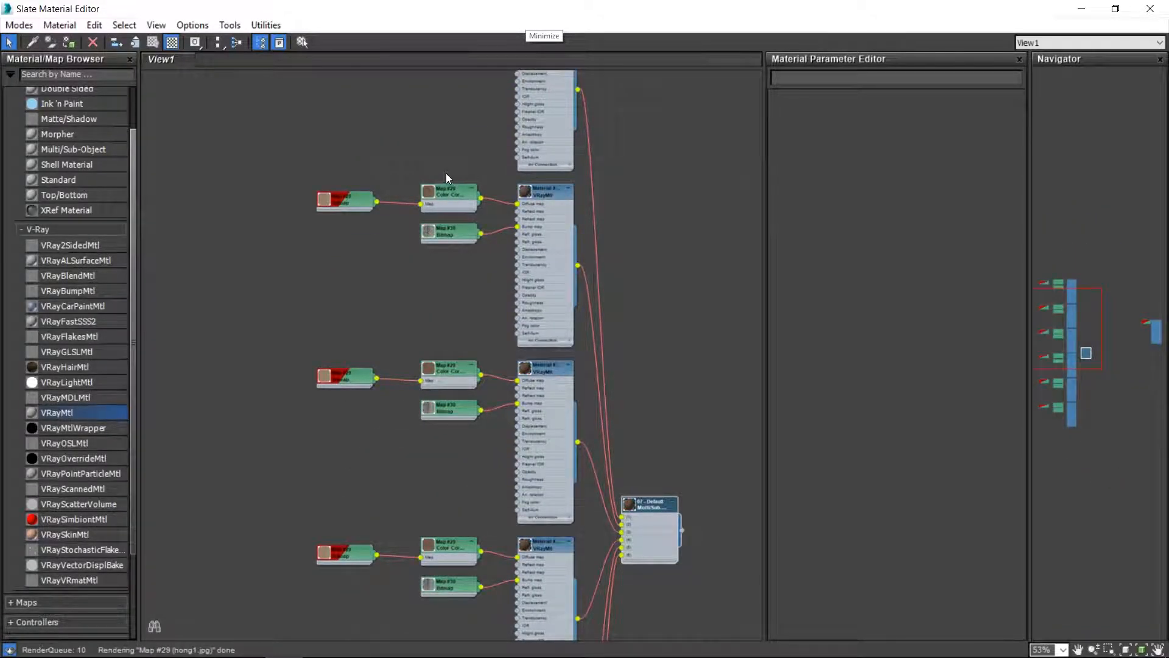
scroll(559, 181, "up", 3)
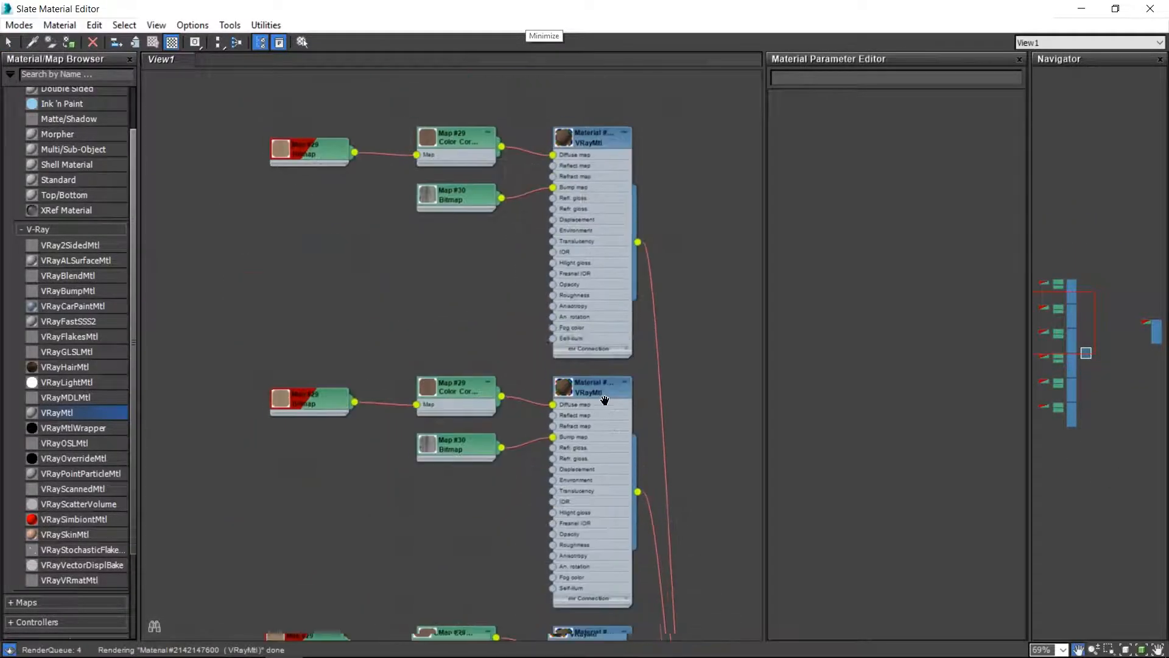
scroll(617, 440, "down", 1)
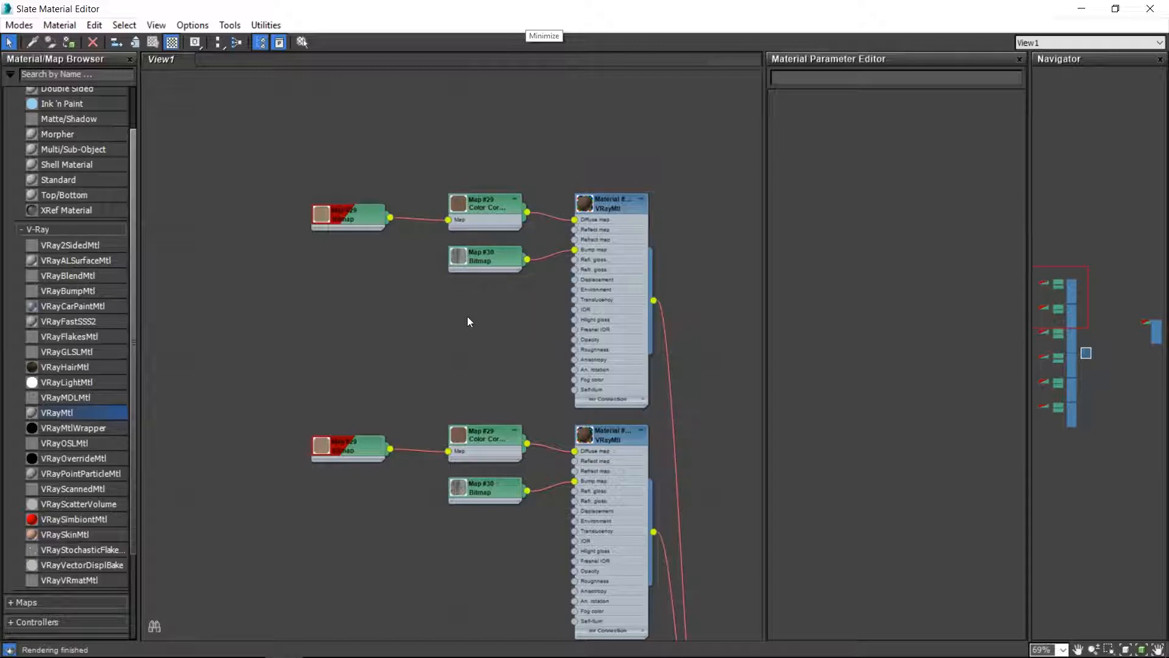
left_click(1082, 9)
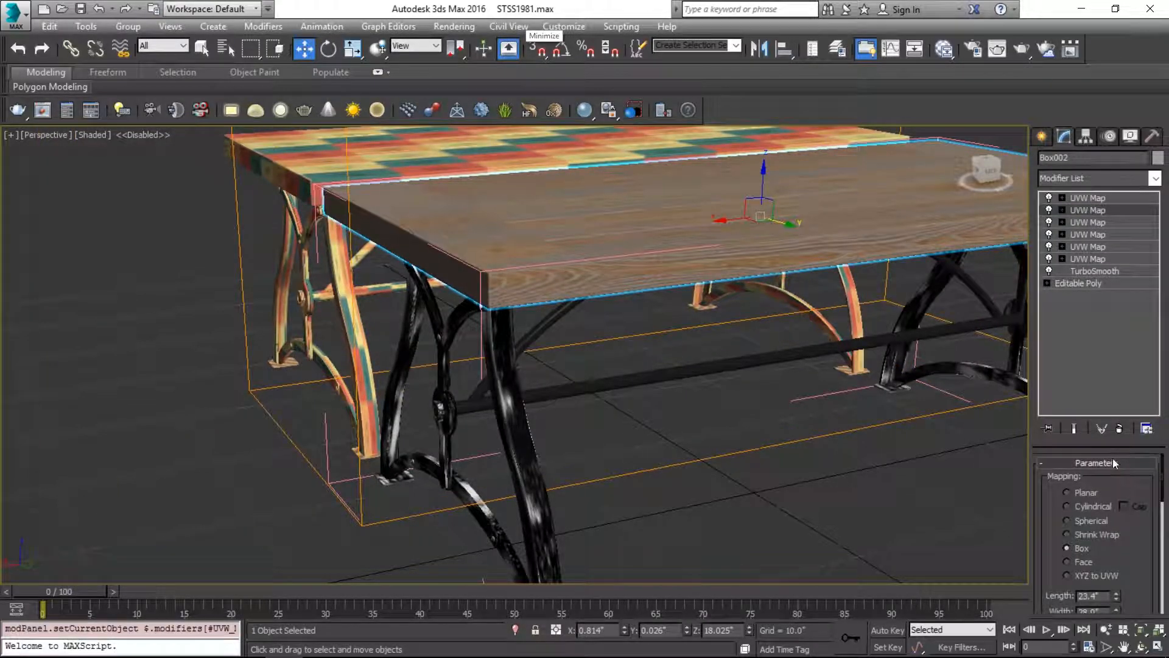
Examine the mapping sizes and map channels of the wooden tabletop's UVW Map modifiers, plus its TurboSmooth settings
left_click_drag(1116, 447, 1118, 316)
scroll(1117, 448, "down", 3)
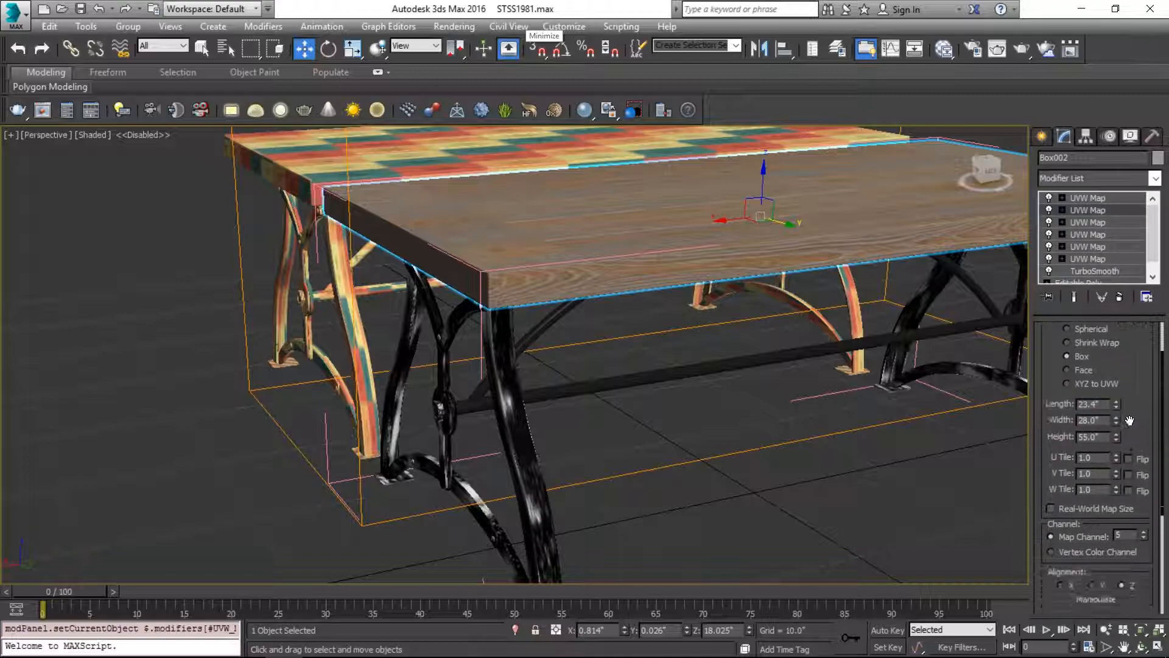
left_click(1097, 226)
scroll(1119, 472, "down", 3)
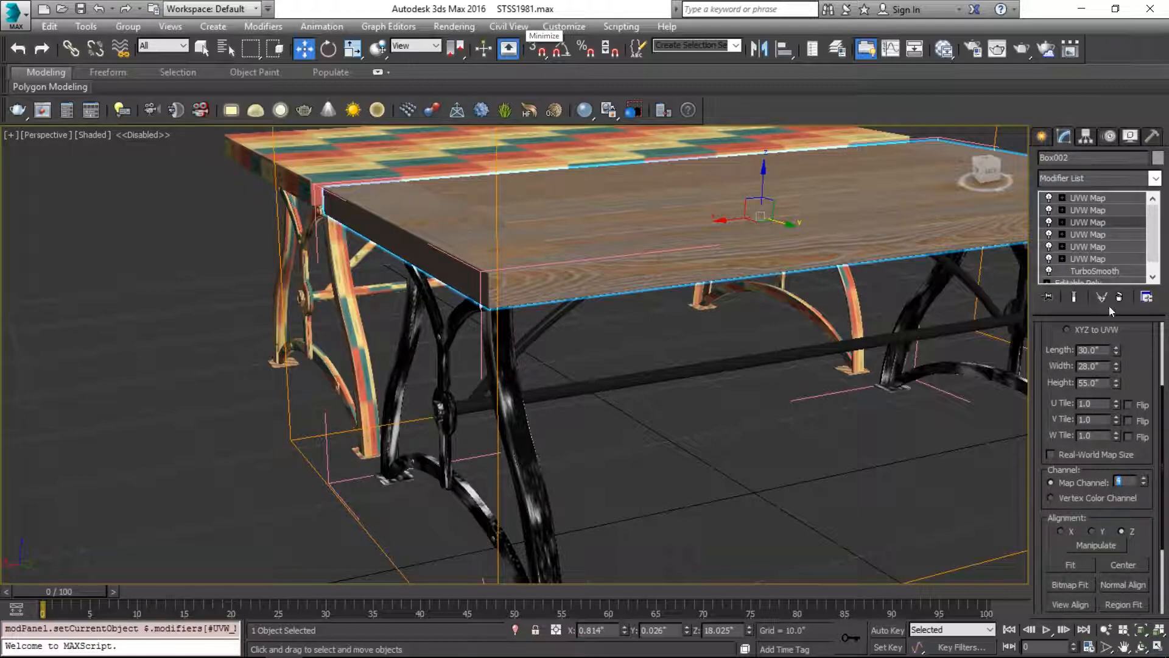
left_click(1102, 260)
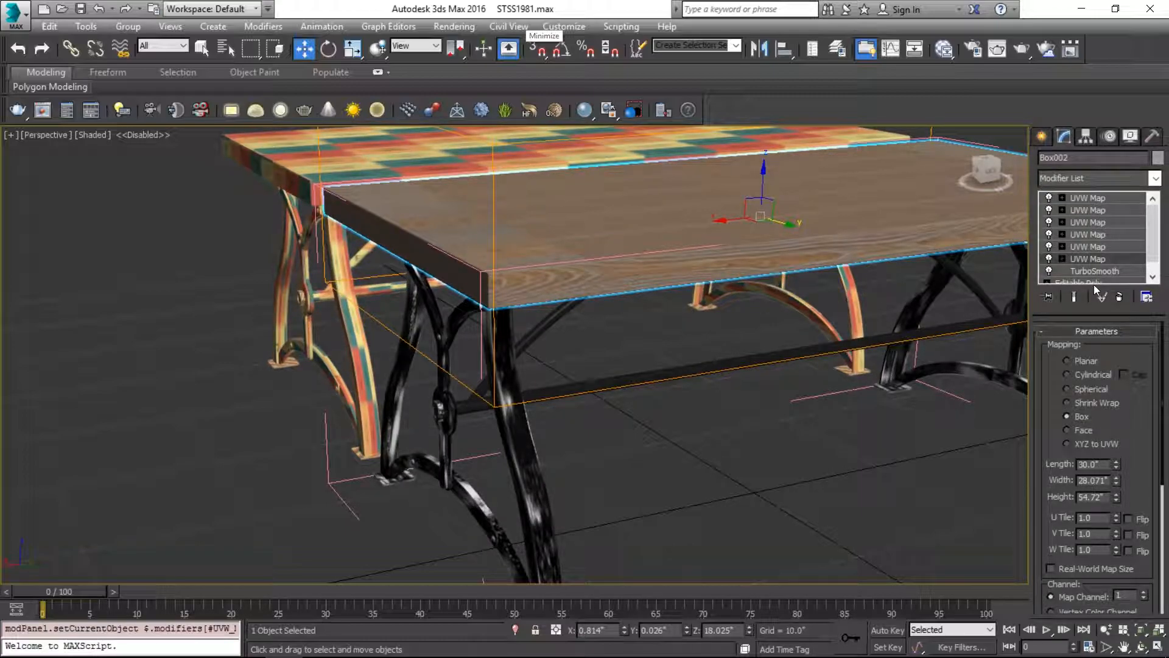
left_click(1098, 273)
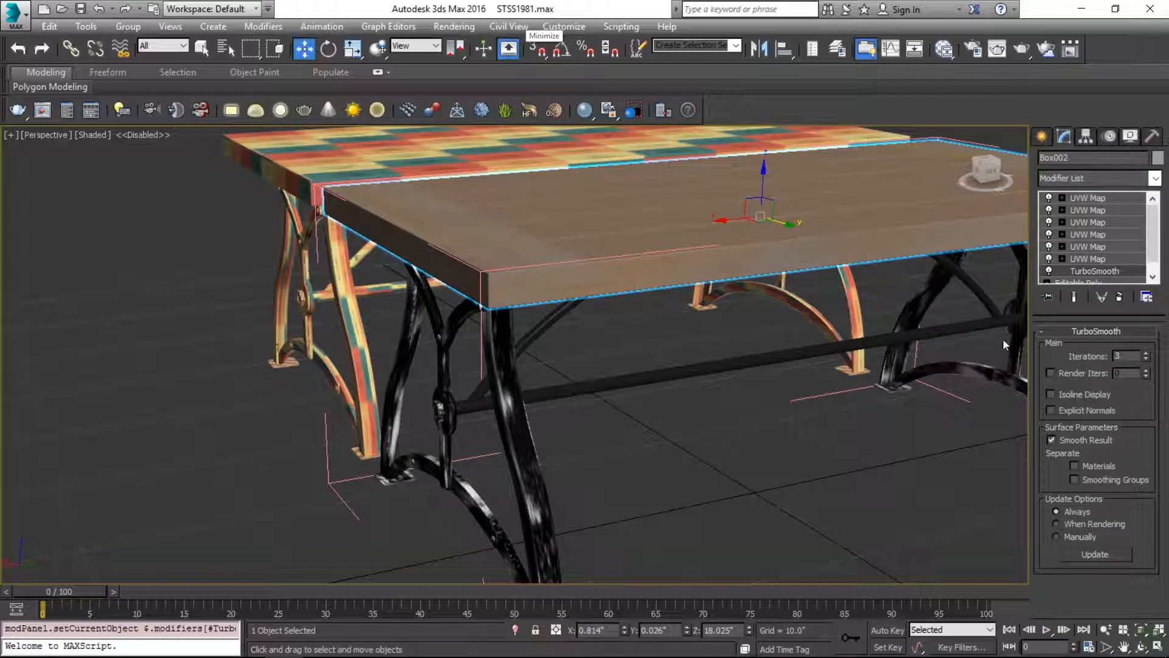
left_click(1104, 198)
Select the checkered table group and open it recursively
left_click(450, 145)
key("z")
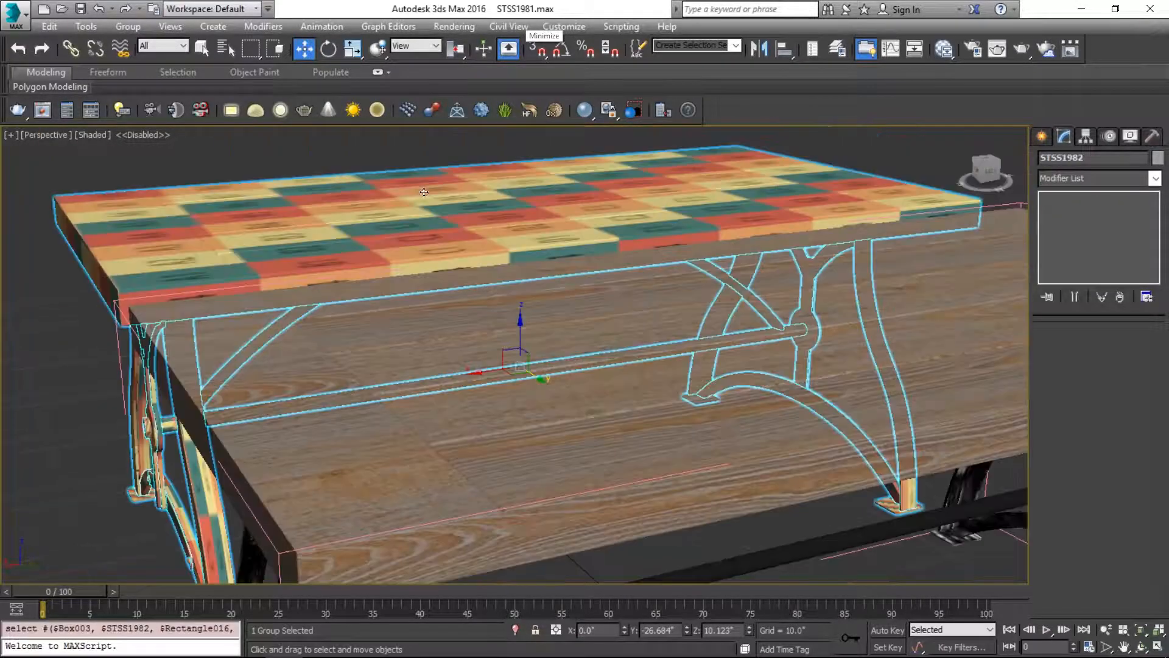
middle_click_drag(549, 223, 610, 222, "alt")
scroll(600, 175, "down", 2)
middle_click_drag(611, 223, 638, 326)
left_click(656, 263)
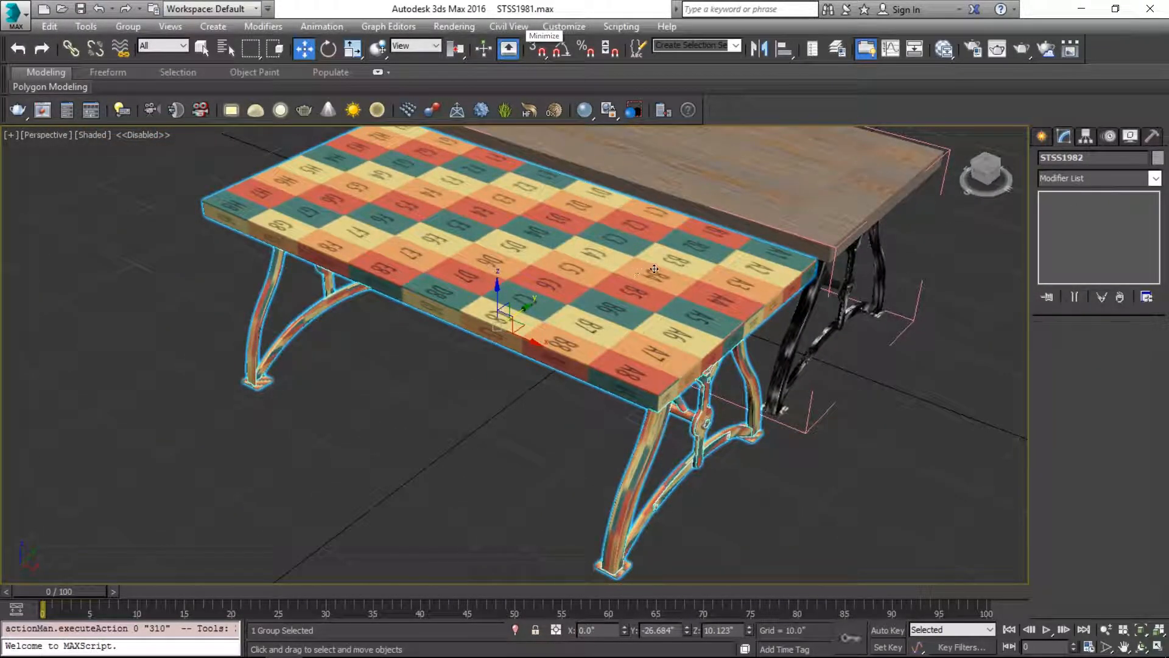
left_click(1101, 179)
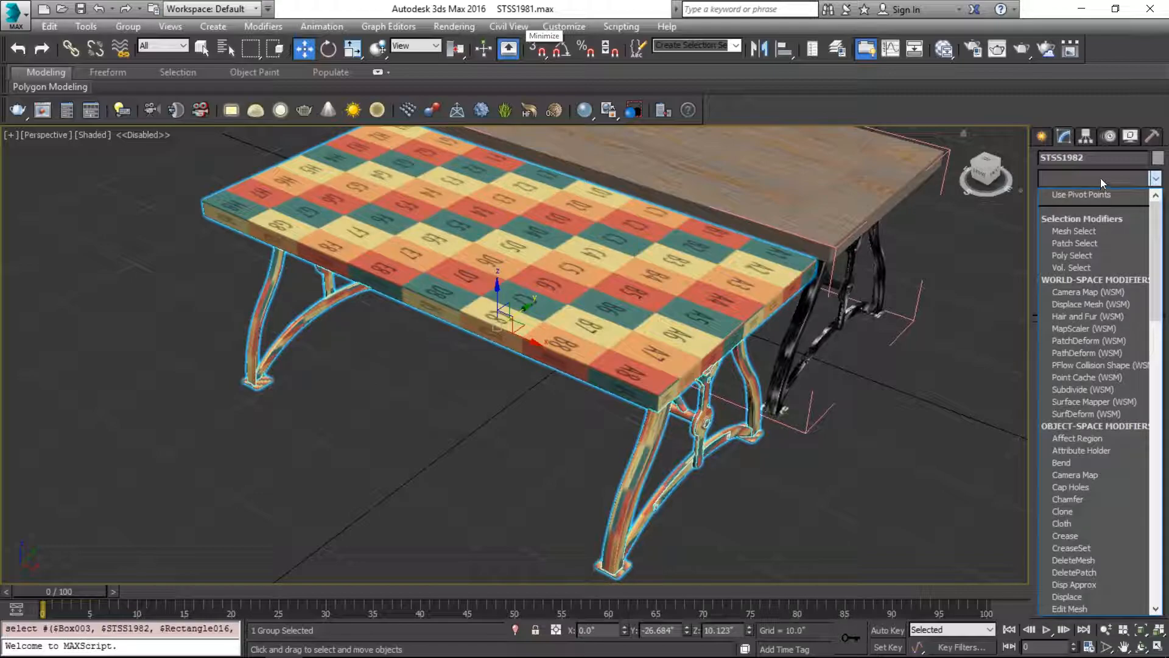
left_click(1094, 174)
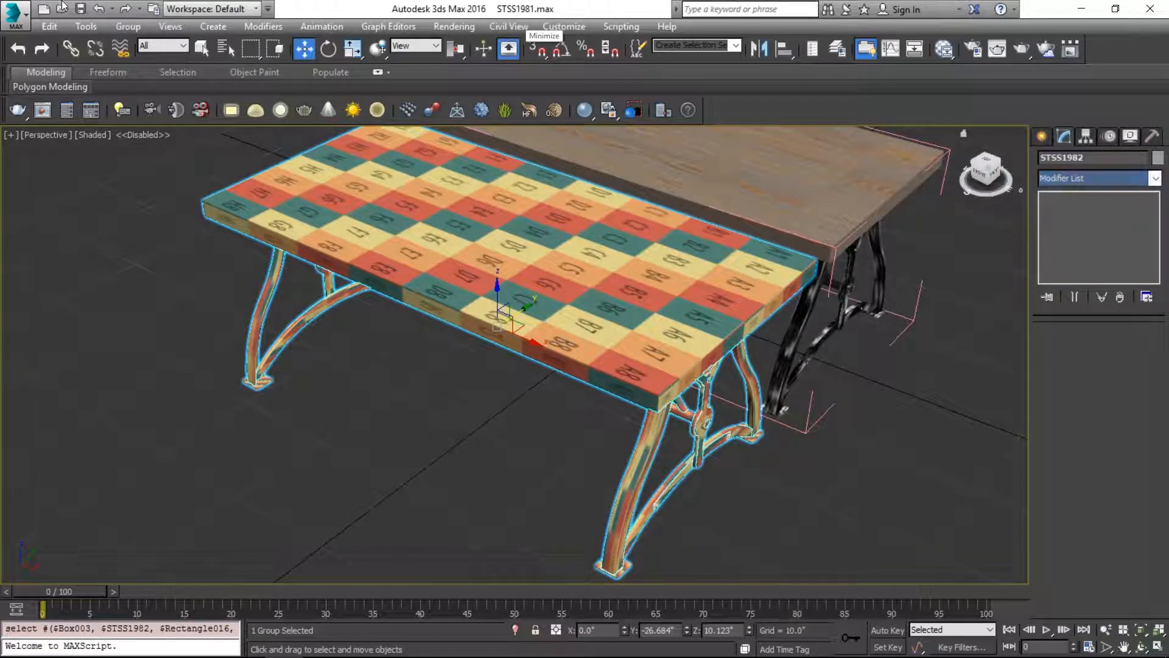
left_click(128, 27)
left_click(176, 100)
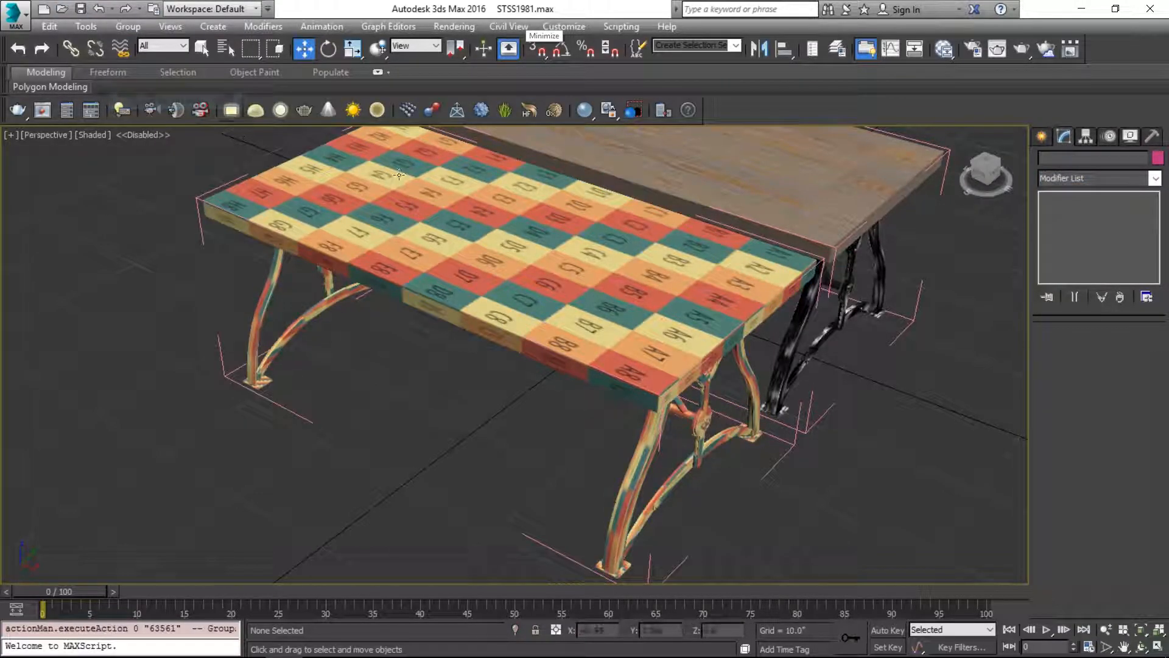
Isolate the checkered tabletop and show it in an angled orthographic view
left_click(571, 246)
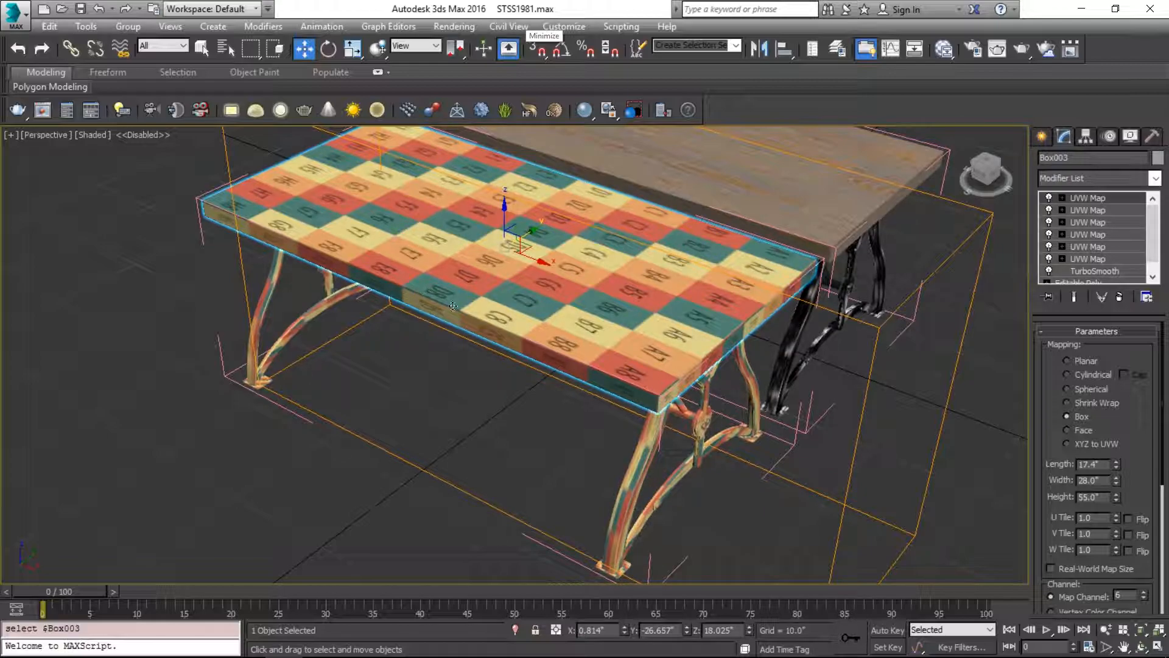
left_click(128, 30)
left_click(129, 26)
key("alt+q")
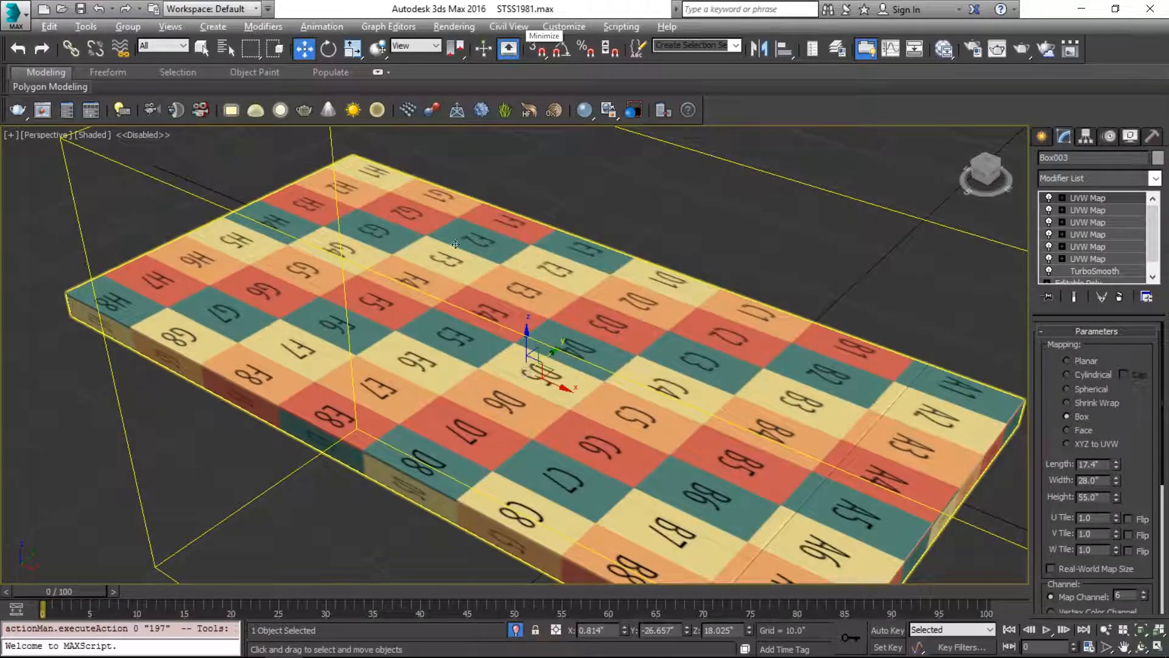
key("f")
middle_click_drag(589, 274, 556, 237, "alt")
Turn off the checkered tabletop's TurboSmooth modifier and display edged faces in the viewport
left_click(1091, 269)
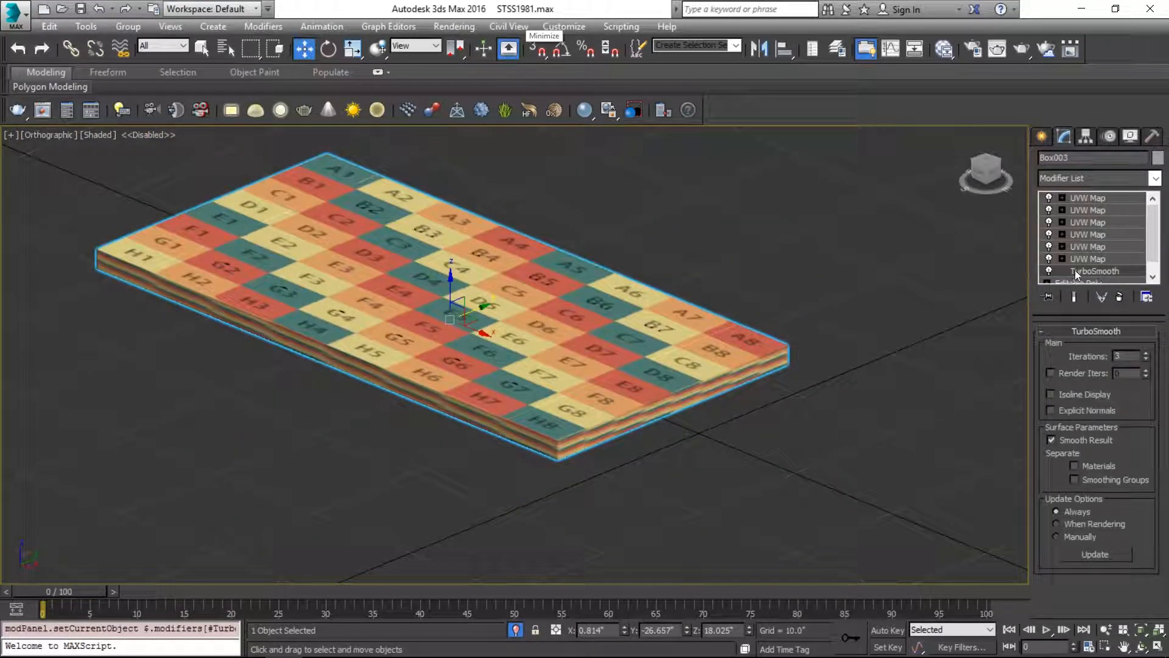
left_click(1049, 271)
key("F4")
scroll(547, 391, "up", 5)
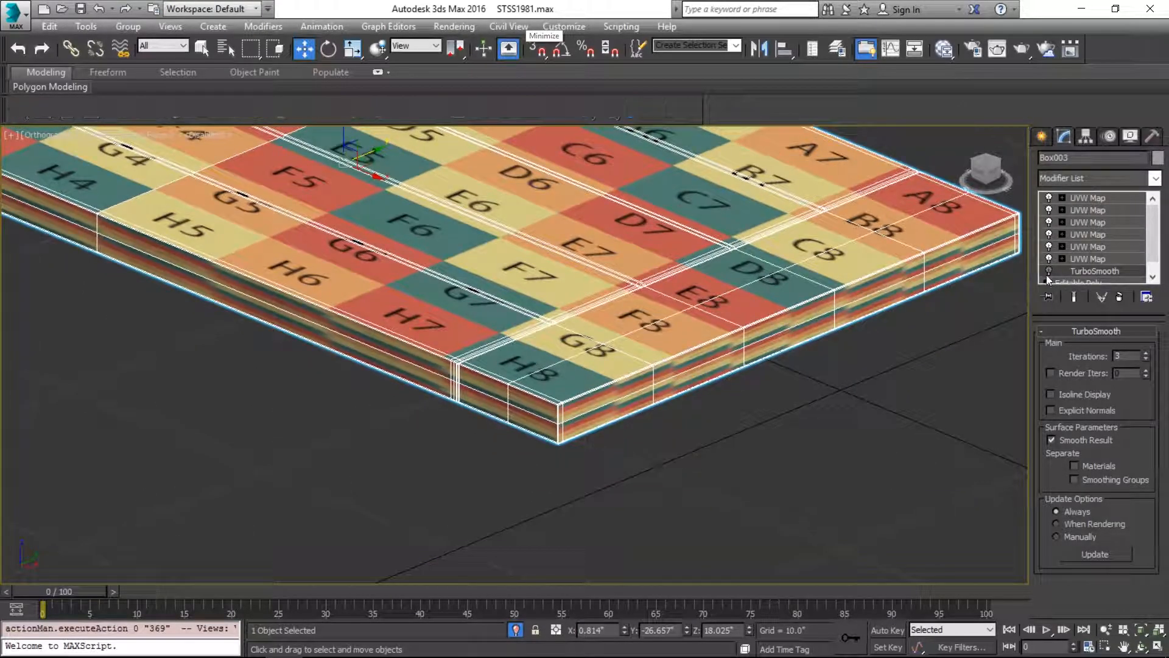
left_click(1049, 271)
scroll(618, 362, "up", 2)
scroll(592, 363, "up", 2)
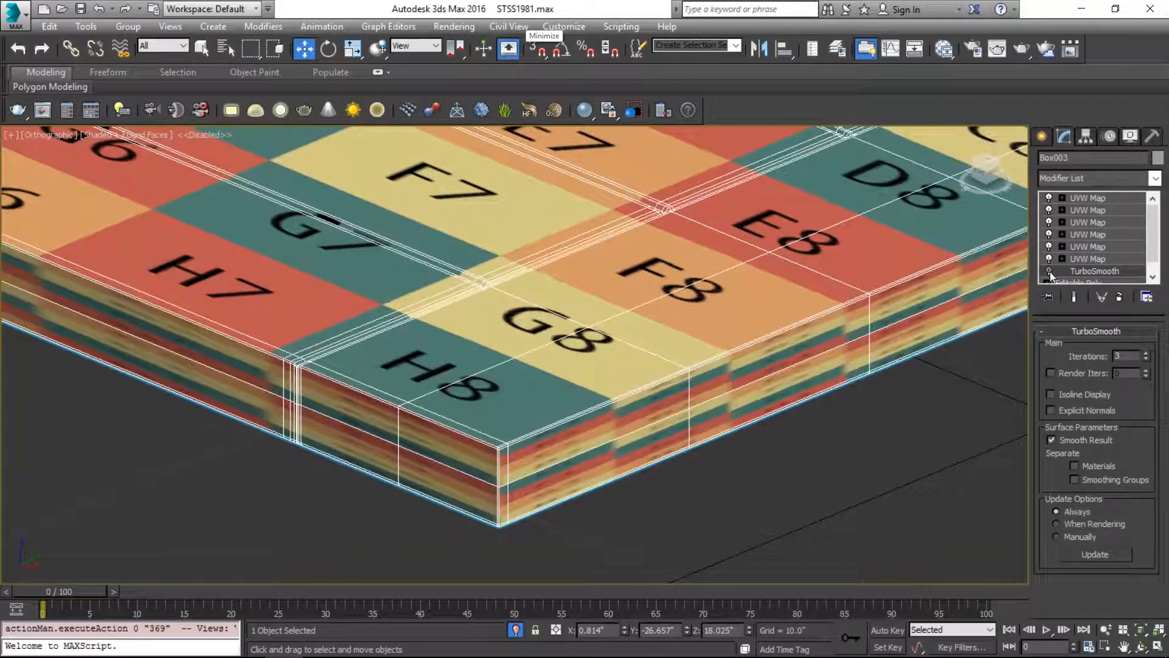
Delete all the UVW Map modifiers from the checkered tabletop's stack
left_click(1094, 250)
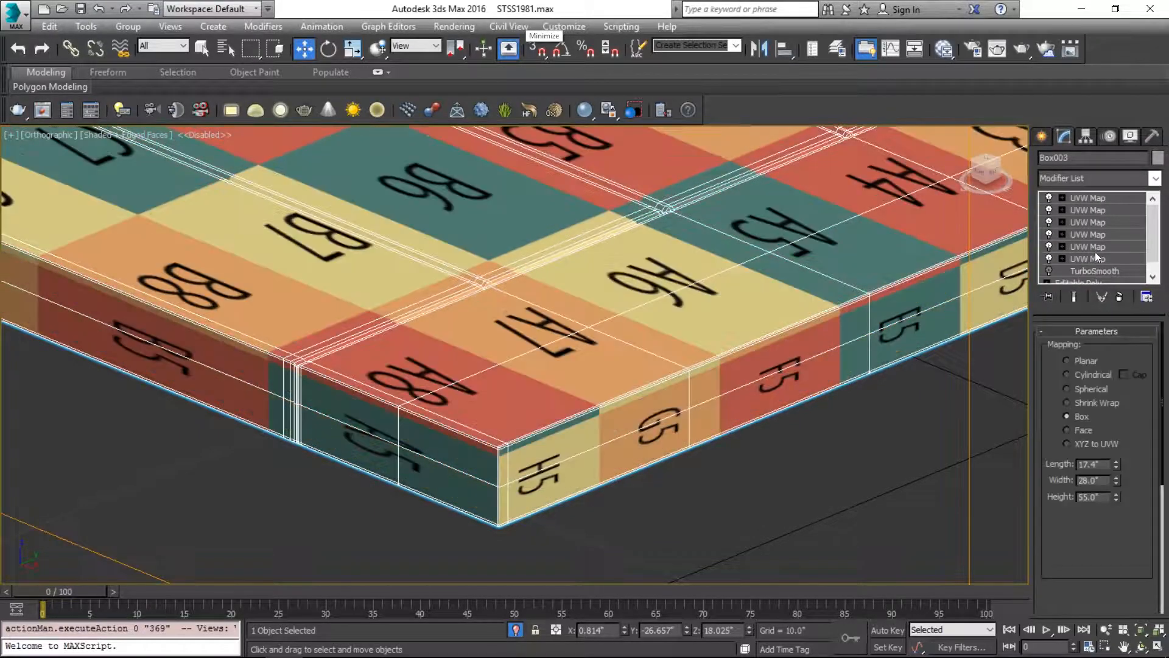
right_click(1094, 259)
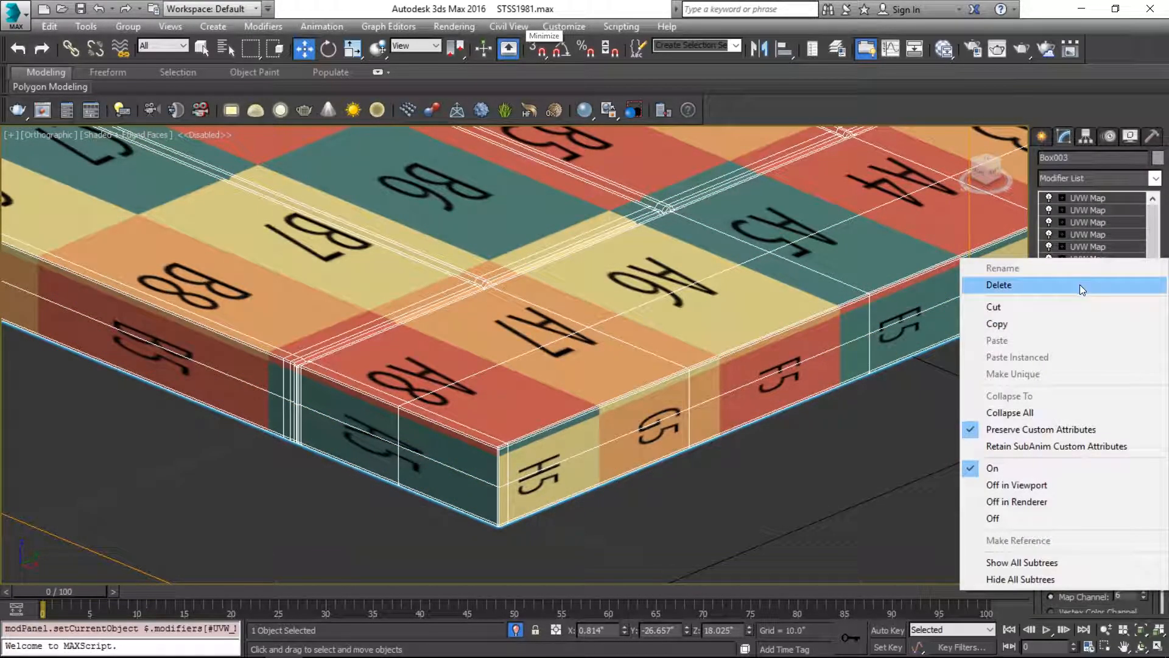
left_click(1079, 284)
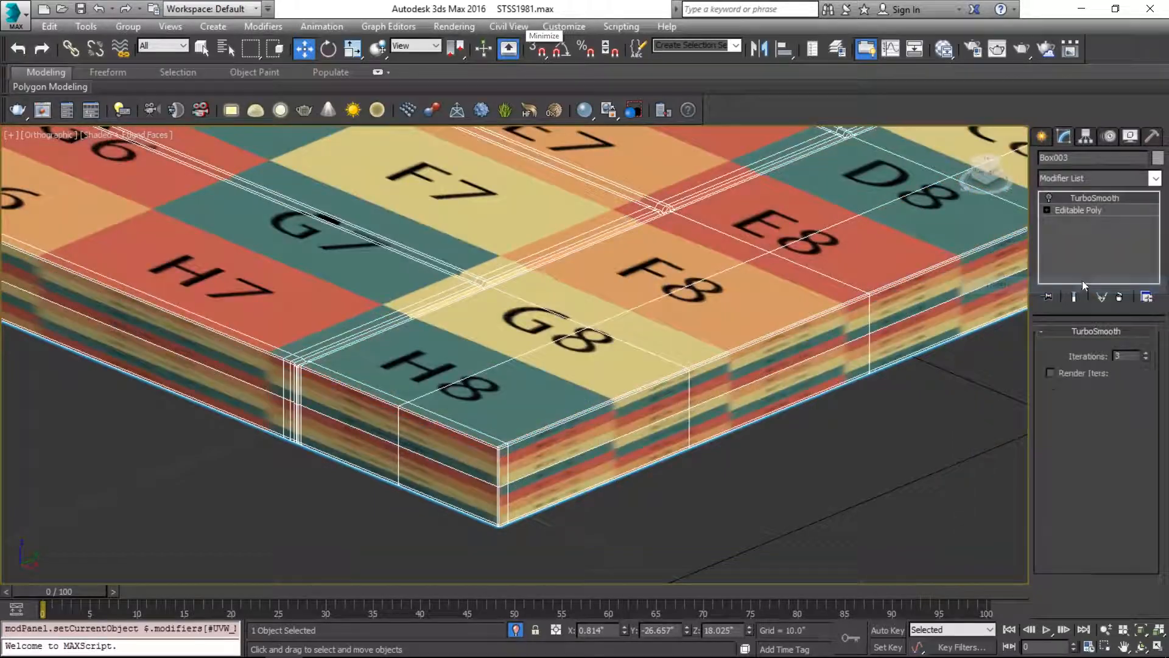
Add an Unwrap UVW modifier between the tabletop's Editable Poly and TurboSmooth, and open the UV Editor in face selection
left_click(1079, 183)
key("u")
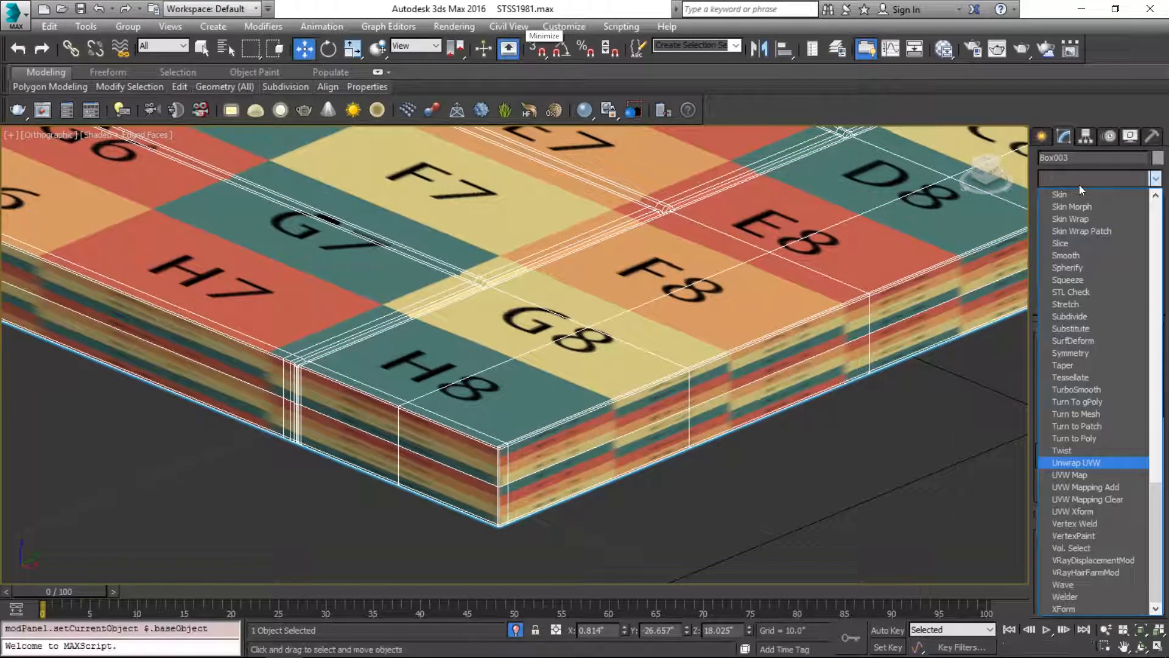
key("Return")
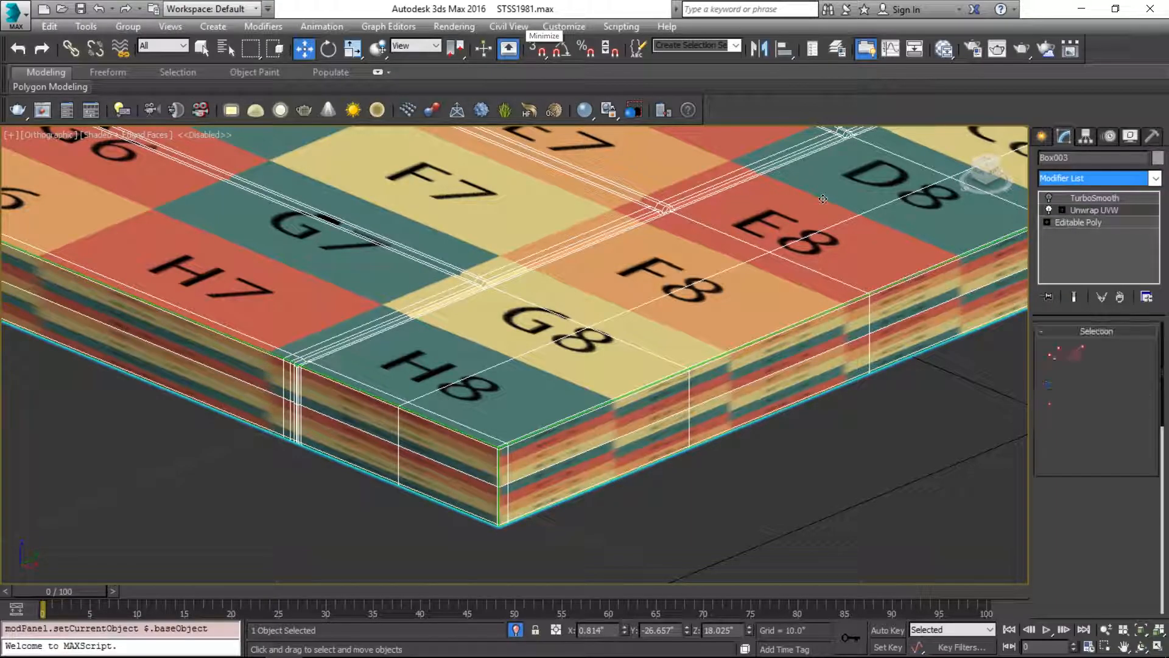
left_click(1092, 510)
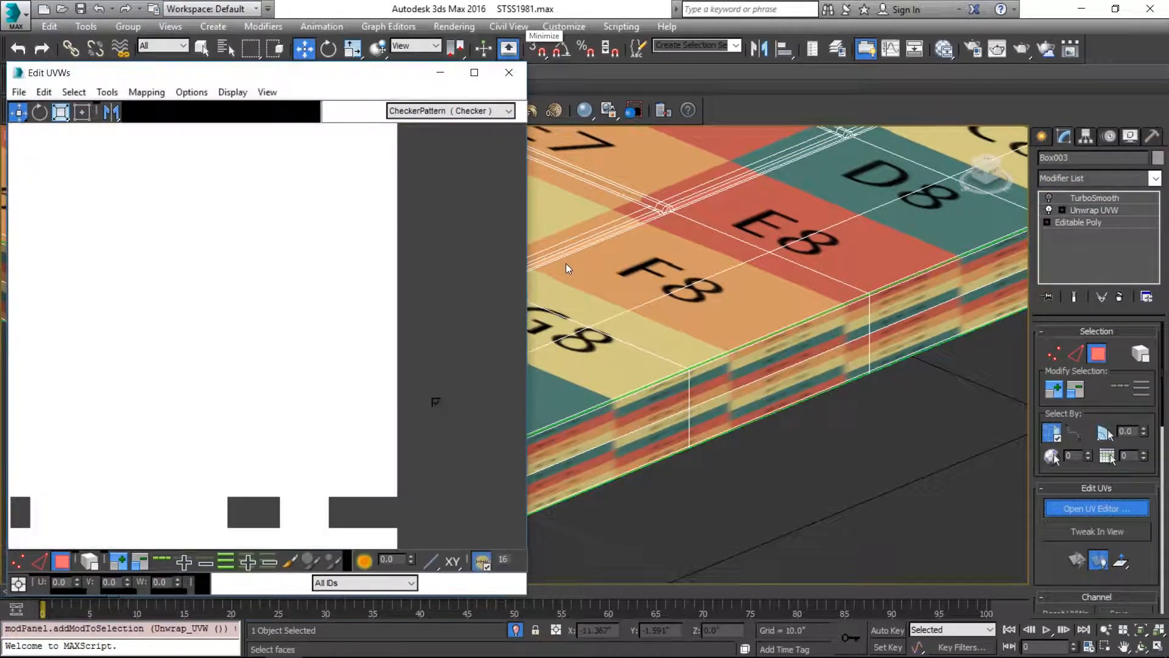
key("super+Left")
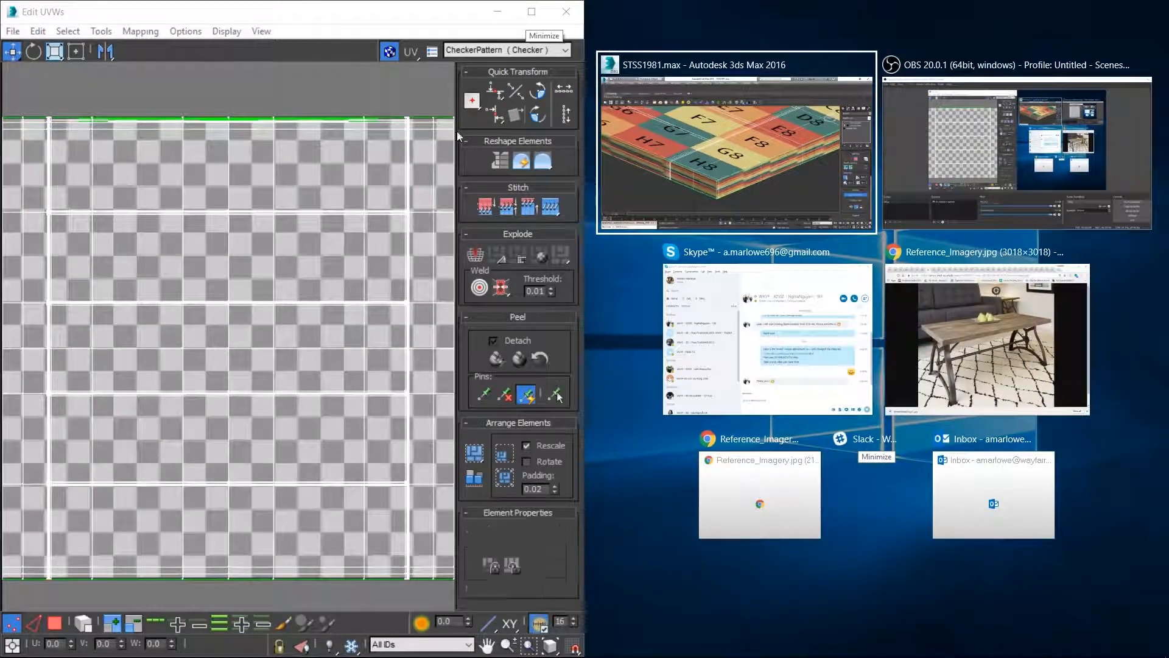
left_click(735, 158)
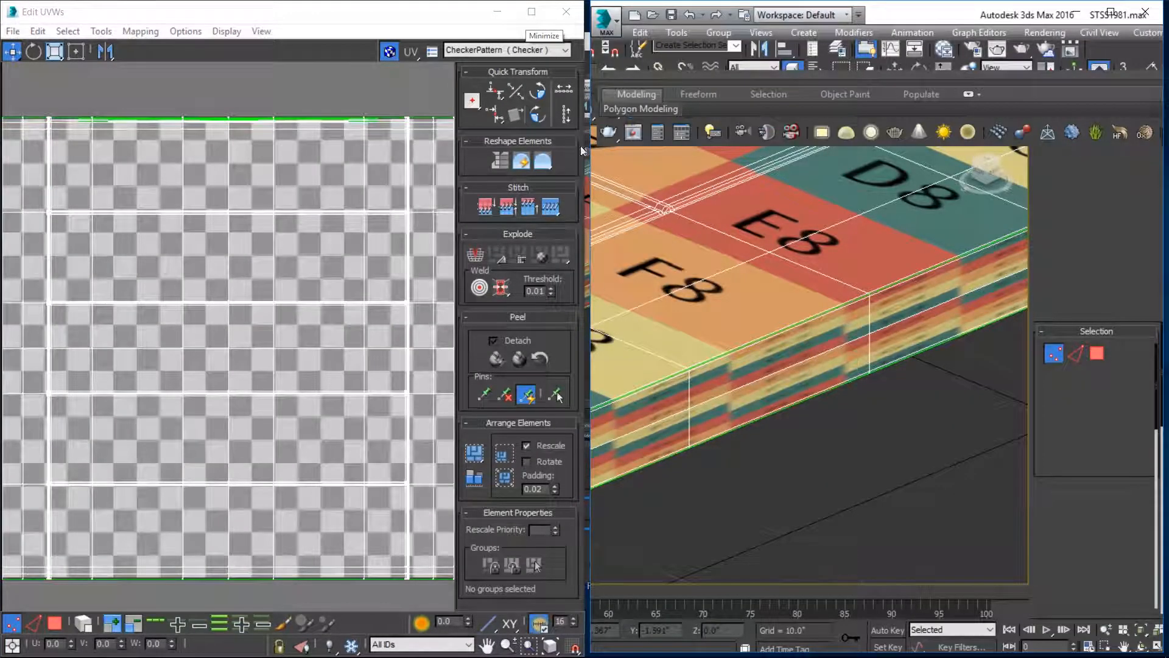
scroll(809, 244, "down", 5)
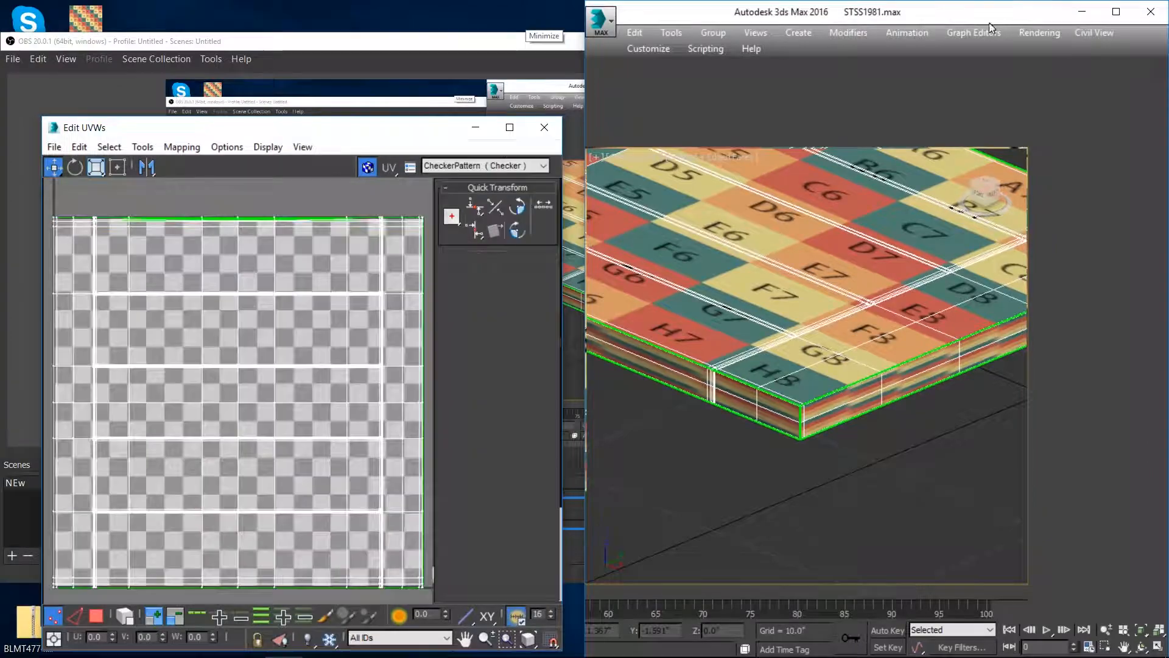
left_click_drag(990, 23, 852, 23)
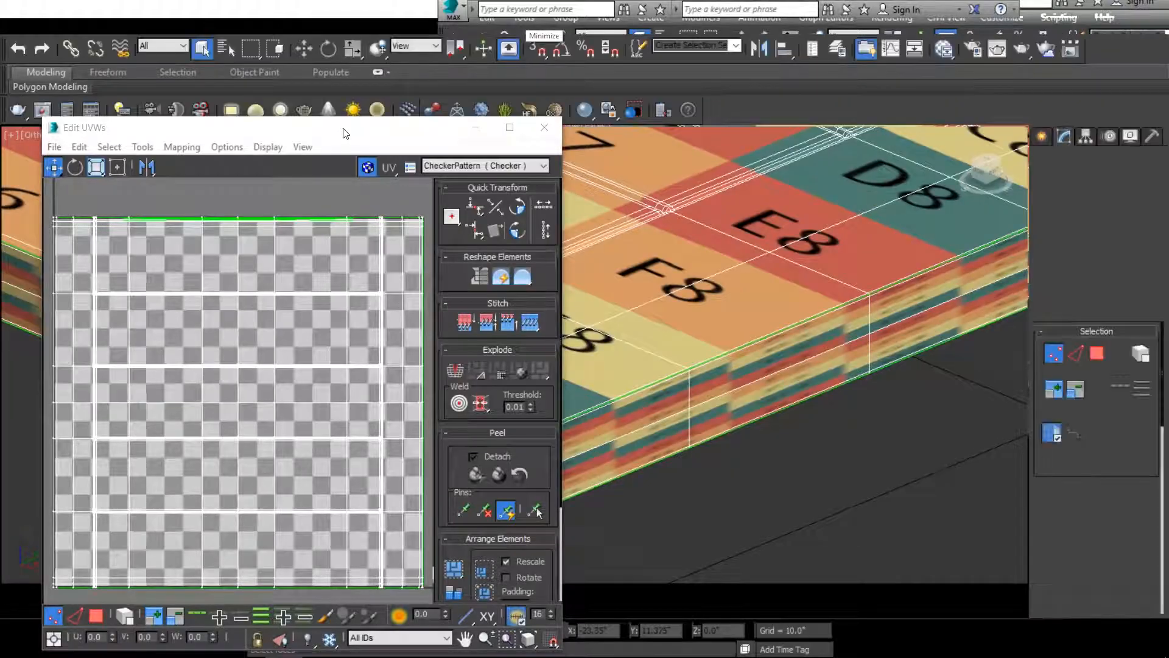
left_click_drag(344, 130, 341, 63)
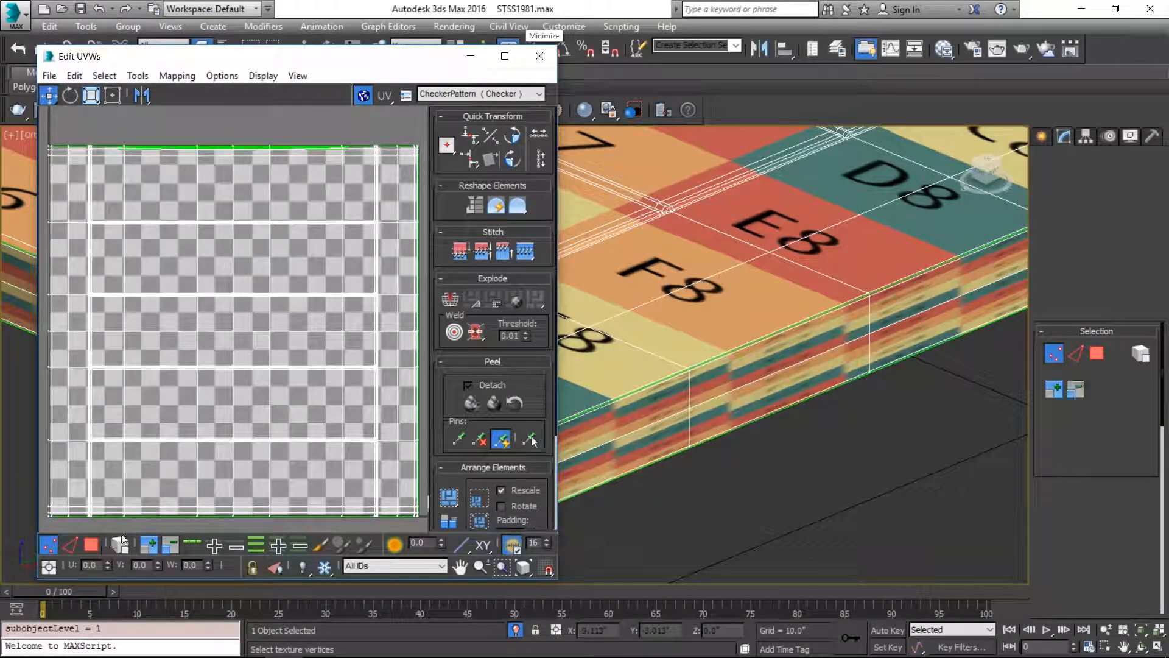
Select all the tabletop's faces in the UV Editor, reset the modifier's UVWs and confirm the reset
left_click(91, 543)
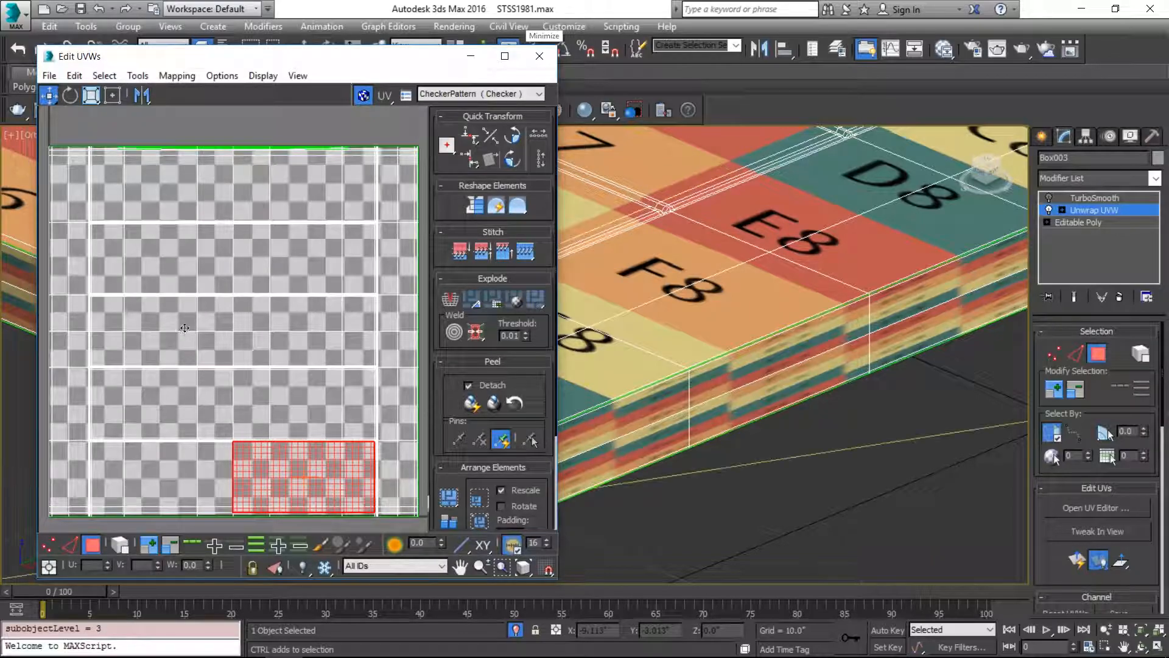
key("ctrl+a")
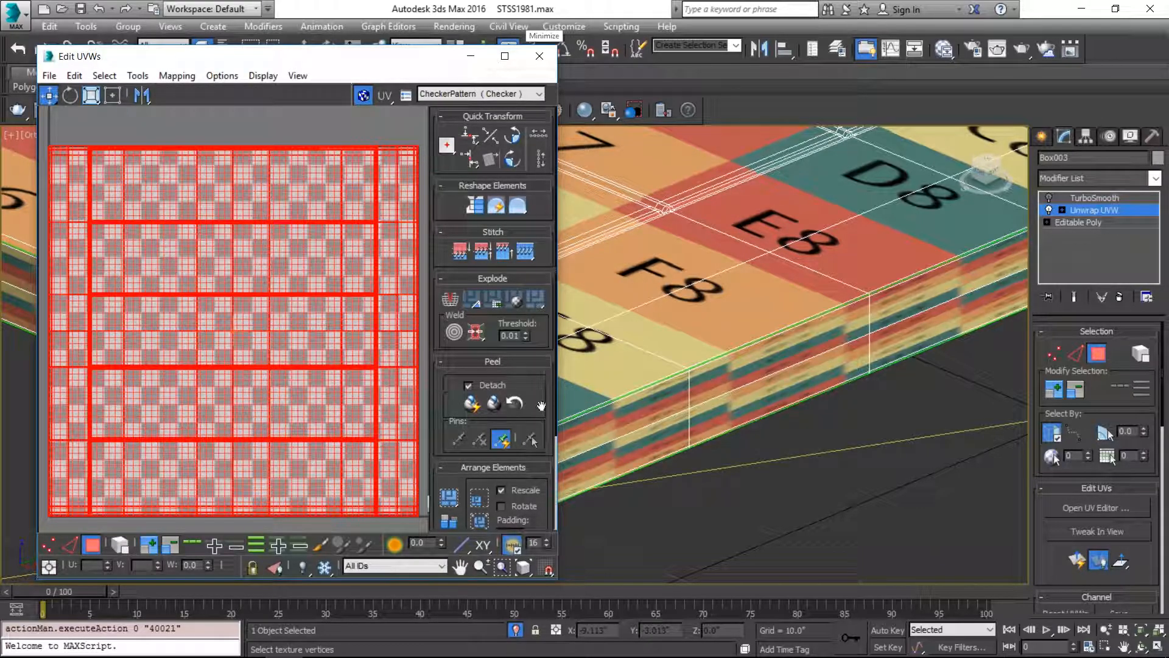
left_click_drag(1107, 406, 1098, 63)
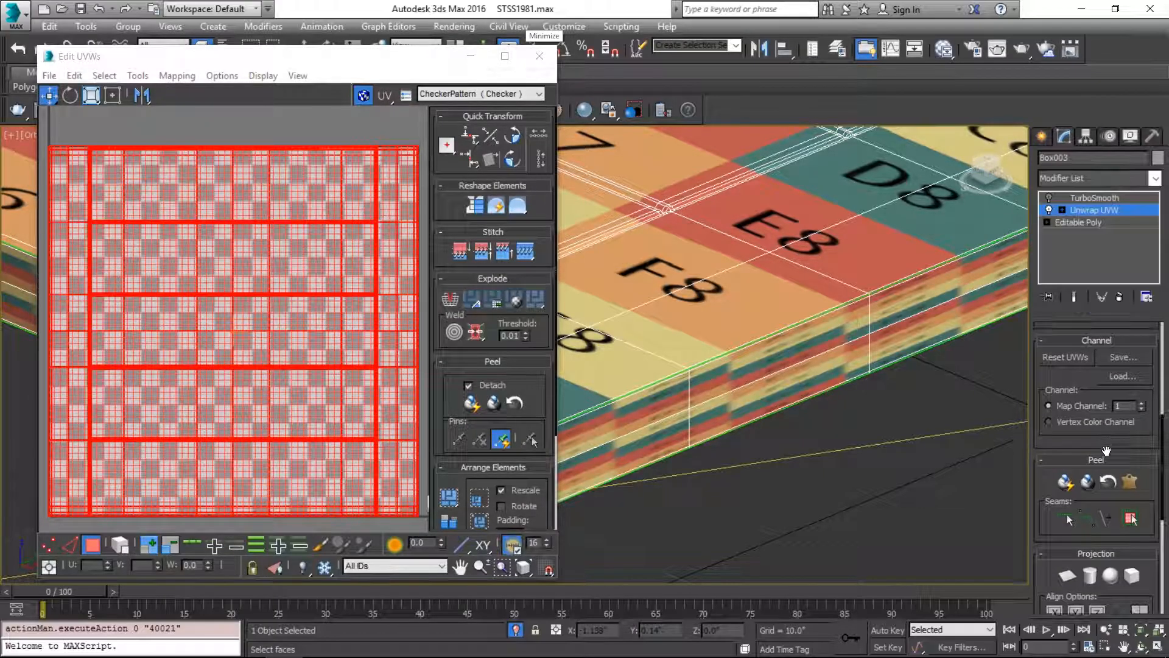
left_click(1087, 369)
left_click(648, 394)
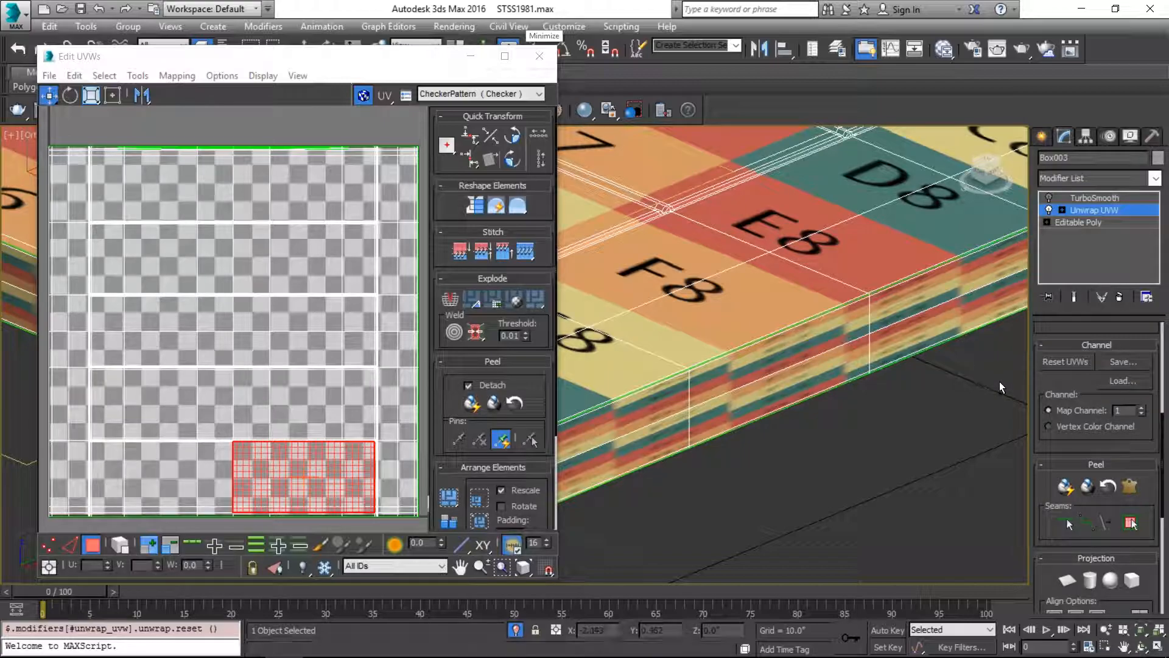
Select all the tabletop's UV faces again and apply a planar map projection to them
key("ctrl+a")
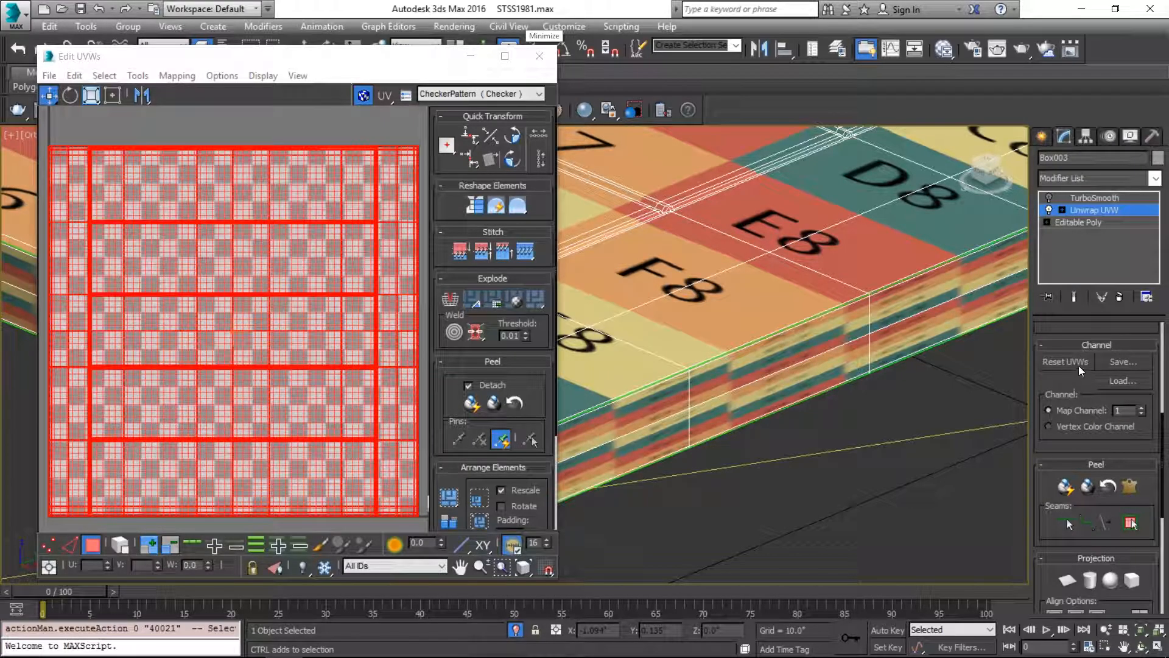
scroll(1079, 364, "down", 3)
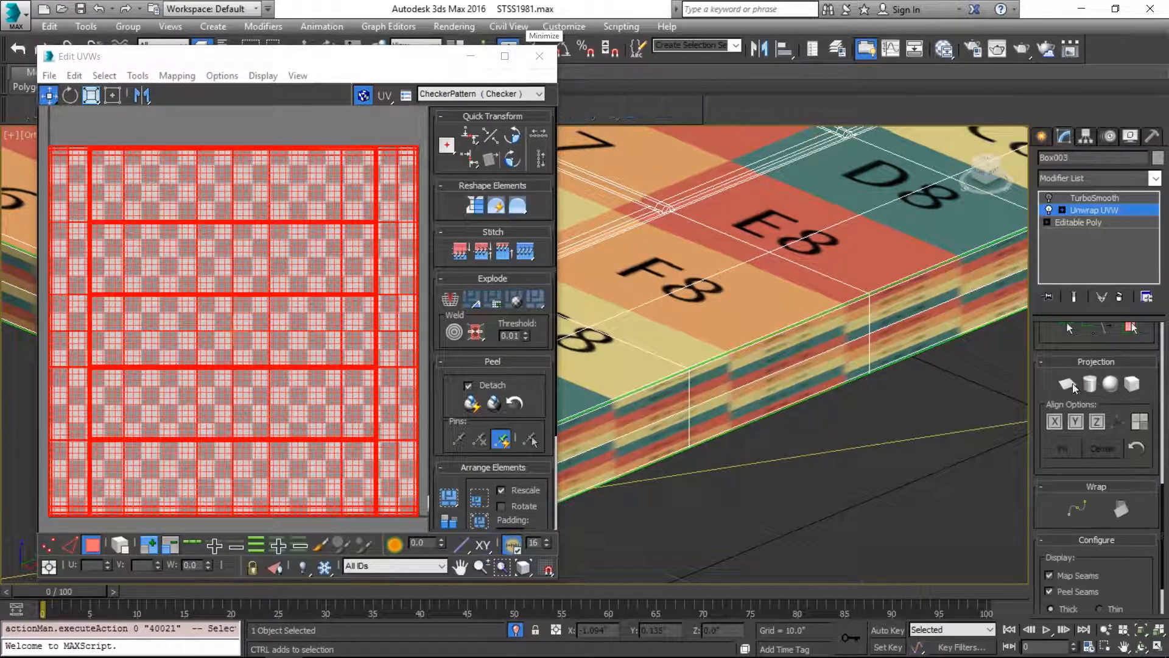
left_click(1069, 385)
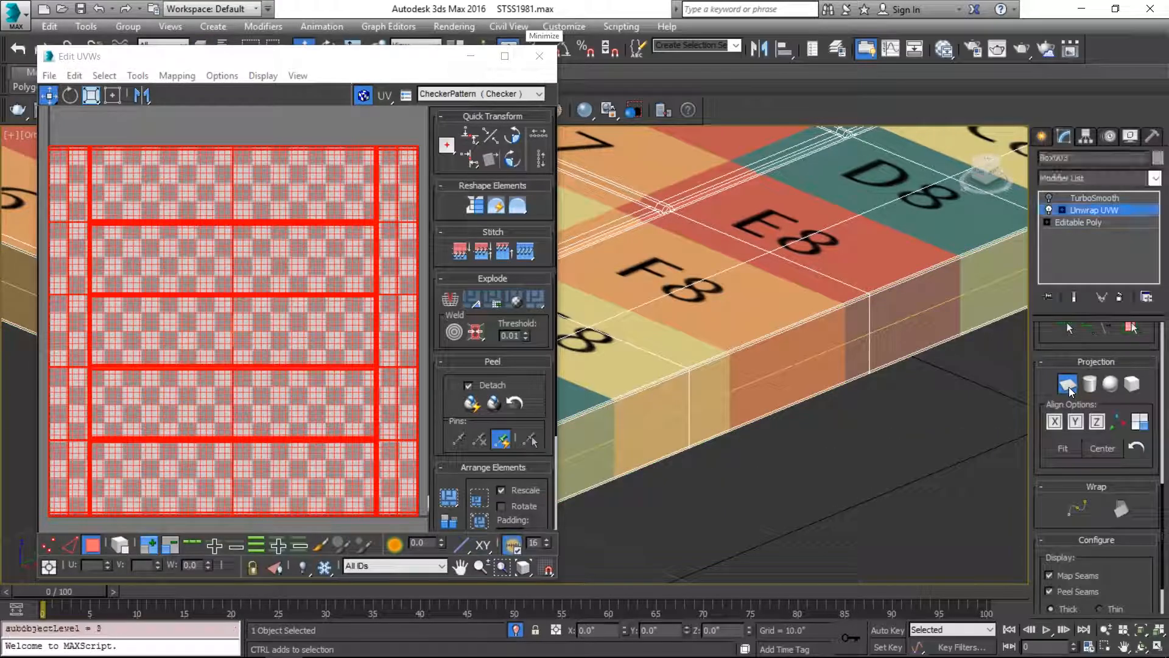
left_click(1068, 386)
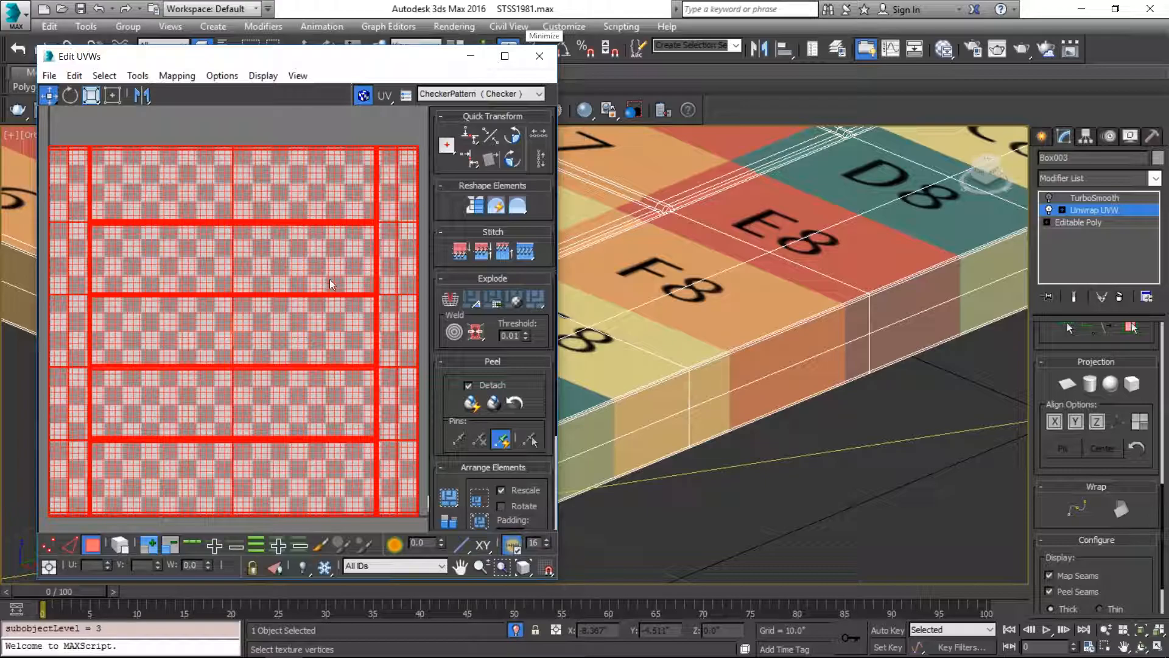
In edge selection, select a segment of the tabletop's upper rim along the H8 checker square's outer side
key("2")
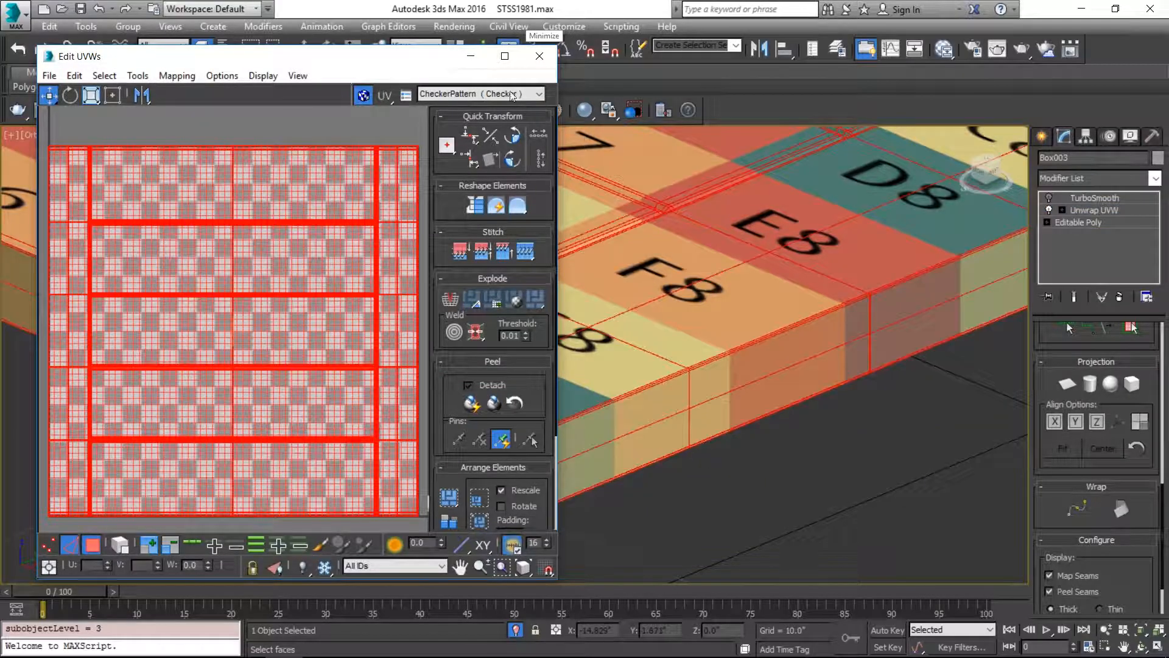
left_click_drag(391, 59, 199, 318)
scroll(481, 285, "down", 2)
middle_click_drag(481, 285, 764, 348, "alt")
left_click(765, 352)
scroll(886, 228, "up", 6)
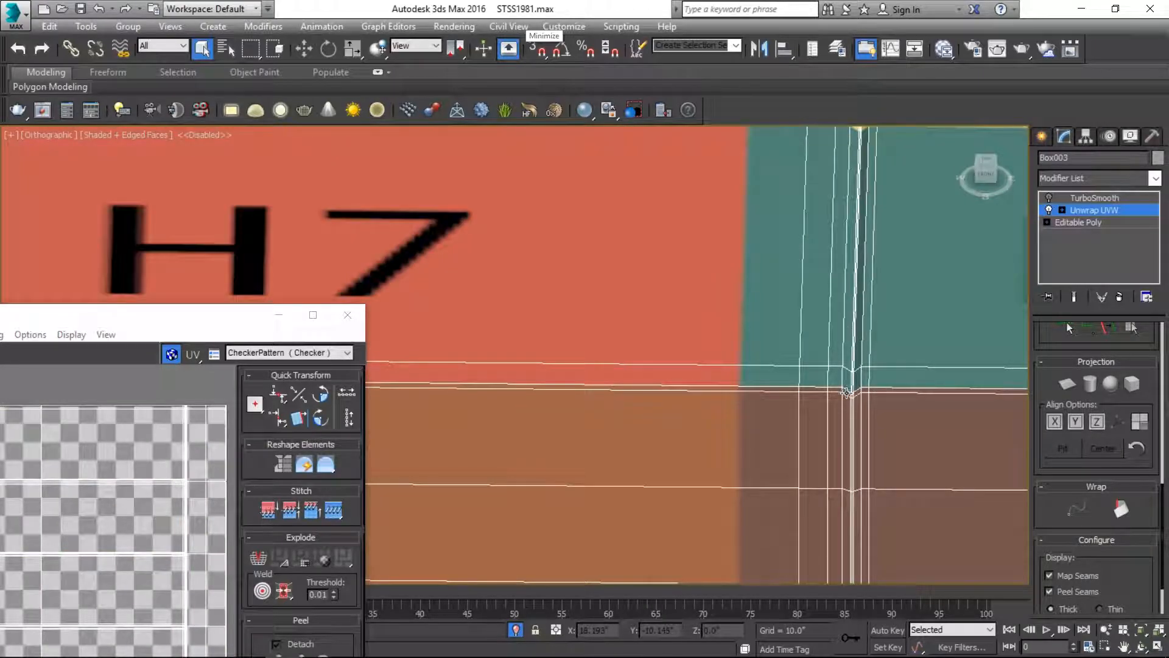
left_click_drag(201, 315, 333, 95)
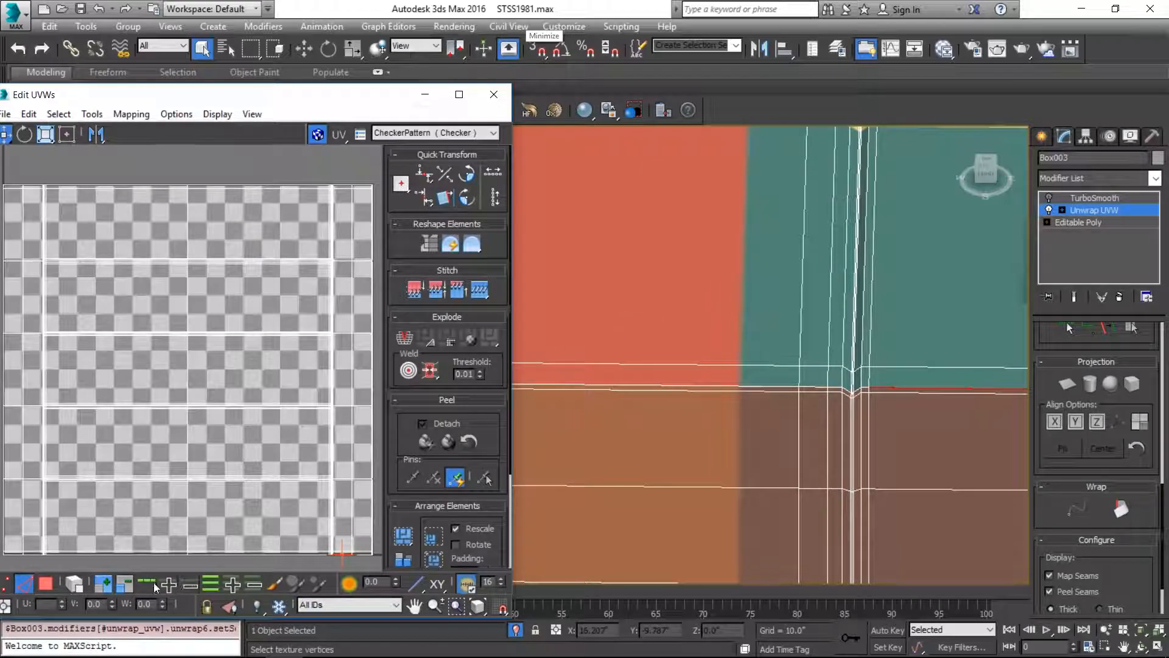
scroll(767, 356, "down", 5)
scroll(828, 353, "up", 2)
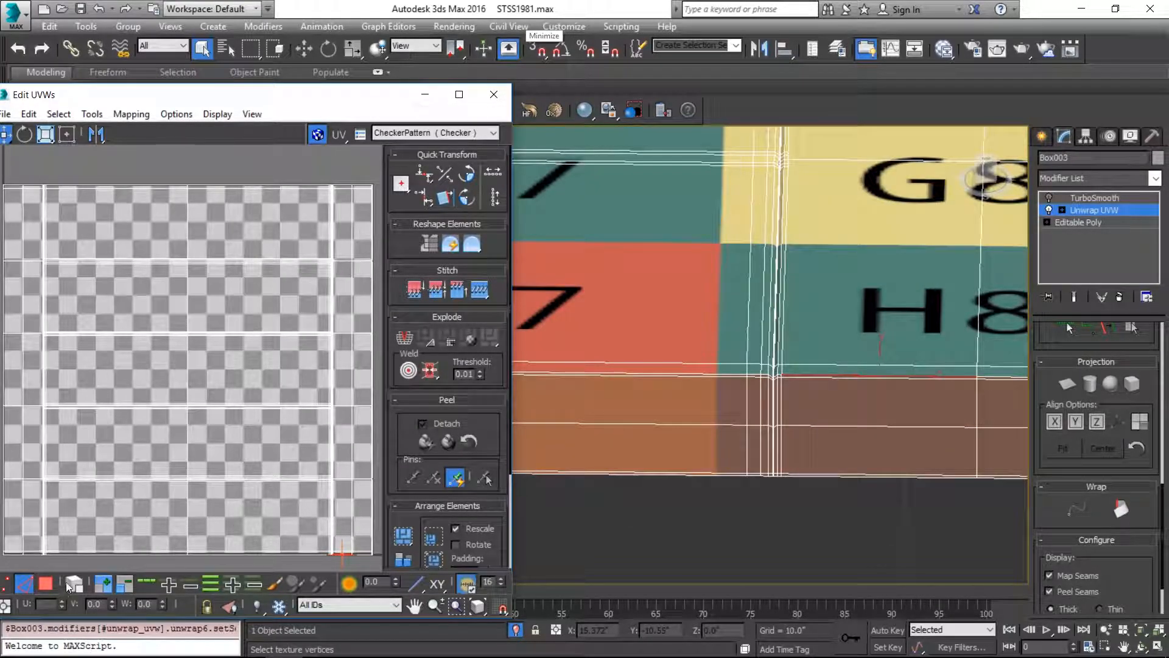
Extend the edge selection along the upper rim of that side and add the short edge at its corner
scroll(809, 358, "down", 5)
middle_click_drag(810, 358, 793, 342, "alt")
scroll(772, 447, "up", 10)
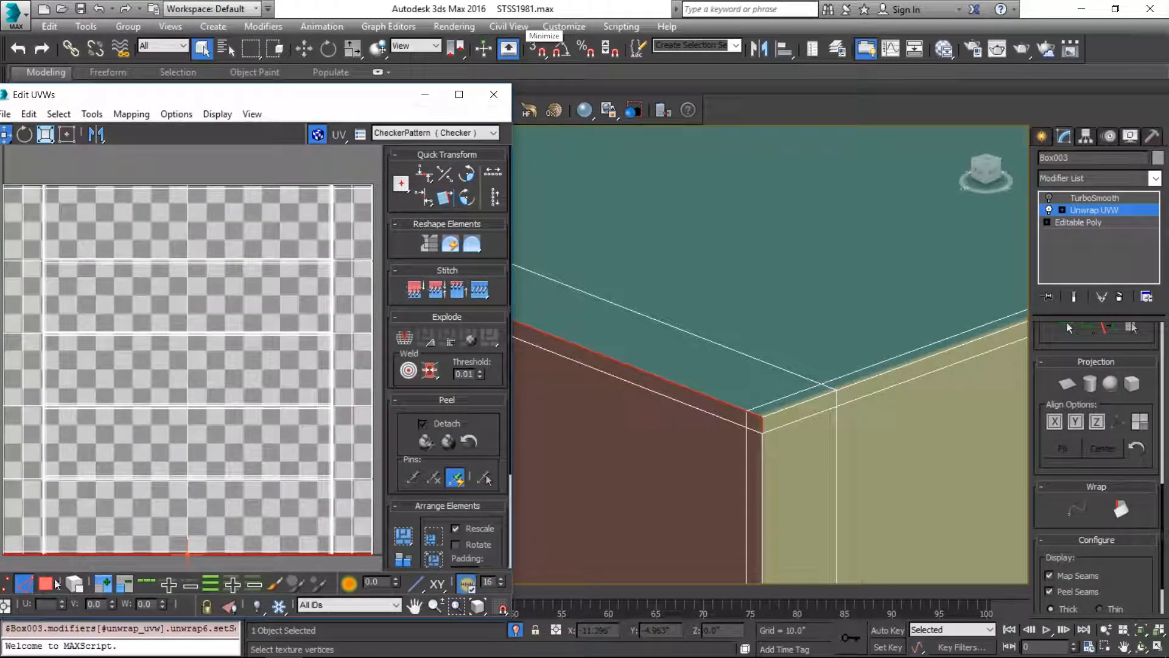
scroll(795, 405, "down", 6)
middle_click_drag(870, 384, 700, 294)
In a perspective view, add the lower rim edge at the same corner and loop the selection along the rims
key("z")
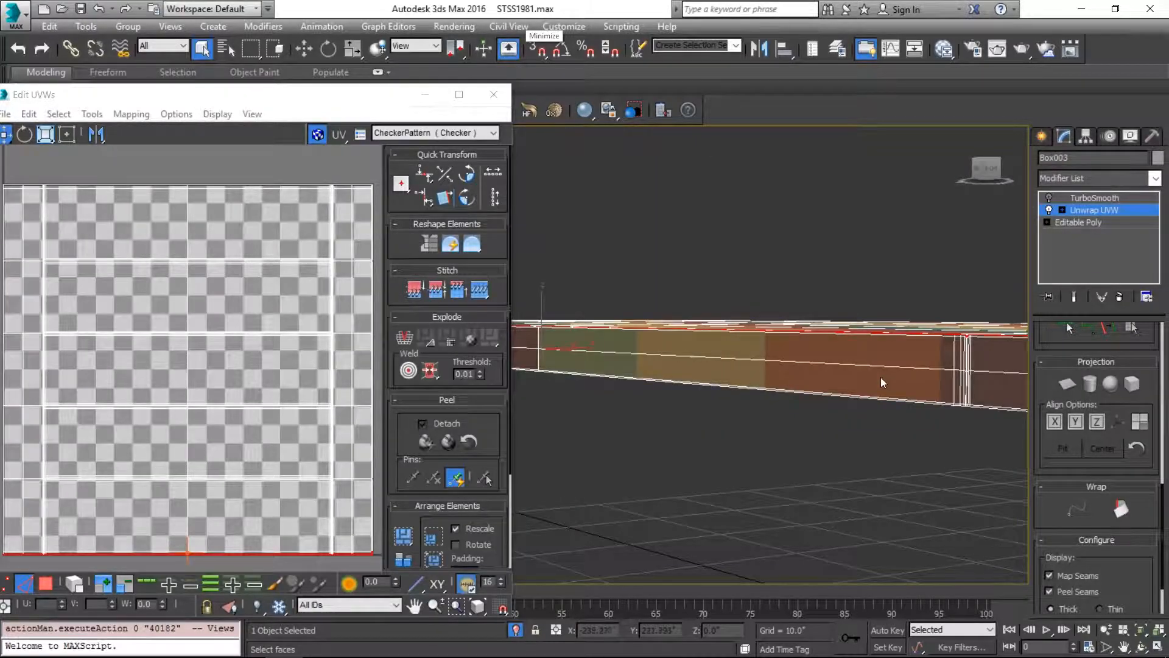
key("p")
scroll(623, 366, "up", 2)
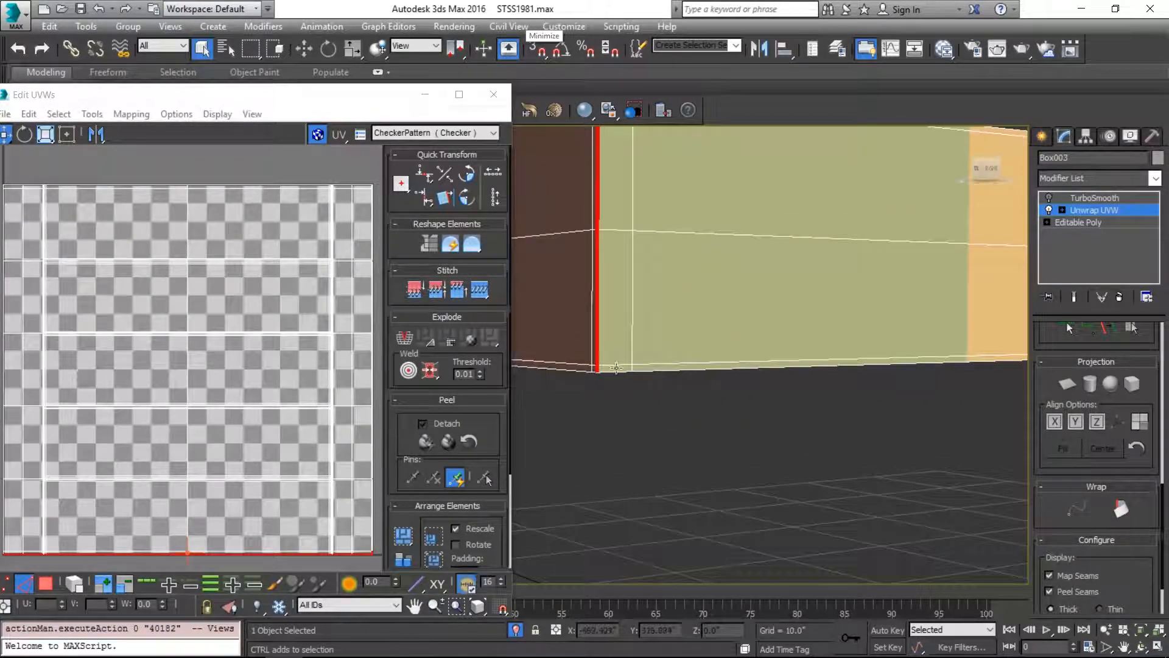
left_click(610, 369)
left_click(154, 579)
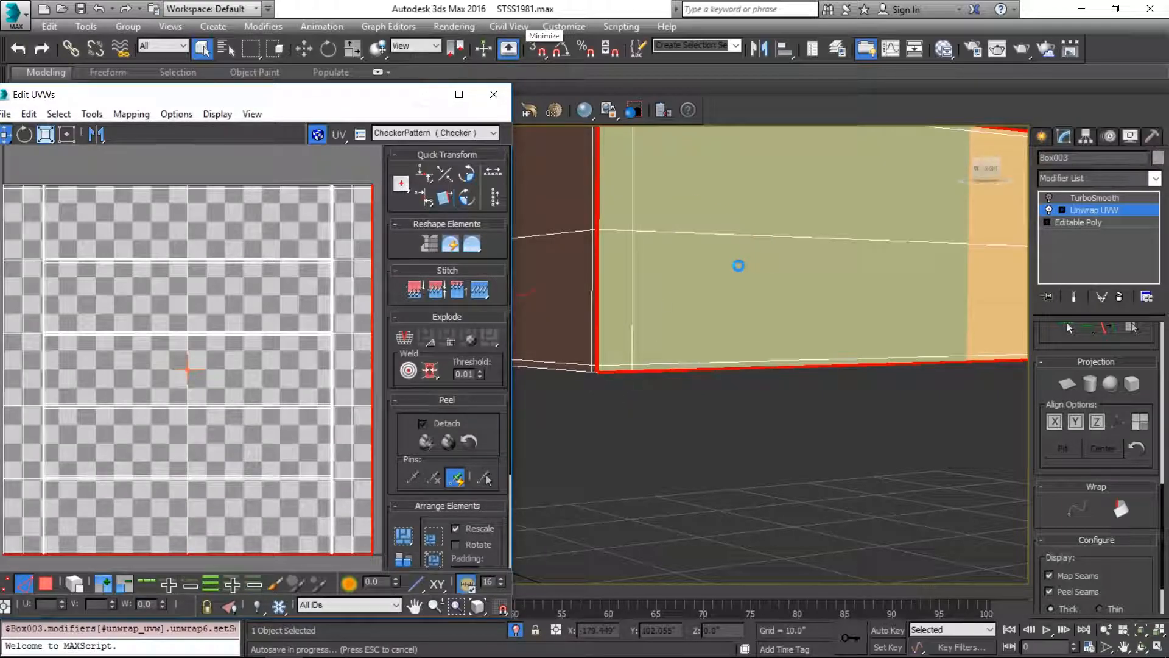
Minimize the UV Editor and add the vertical edge and short rim edges at the tabletop's A8 corner to the selection
mouse_move(798, 272)
middle_mouse_down("alt")
mouse_move(754, 294)
mouse_move(683, 295)
mouse_move(845, 271)
mouse_move(1067, 323)
middle_mouse_up("alt")
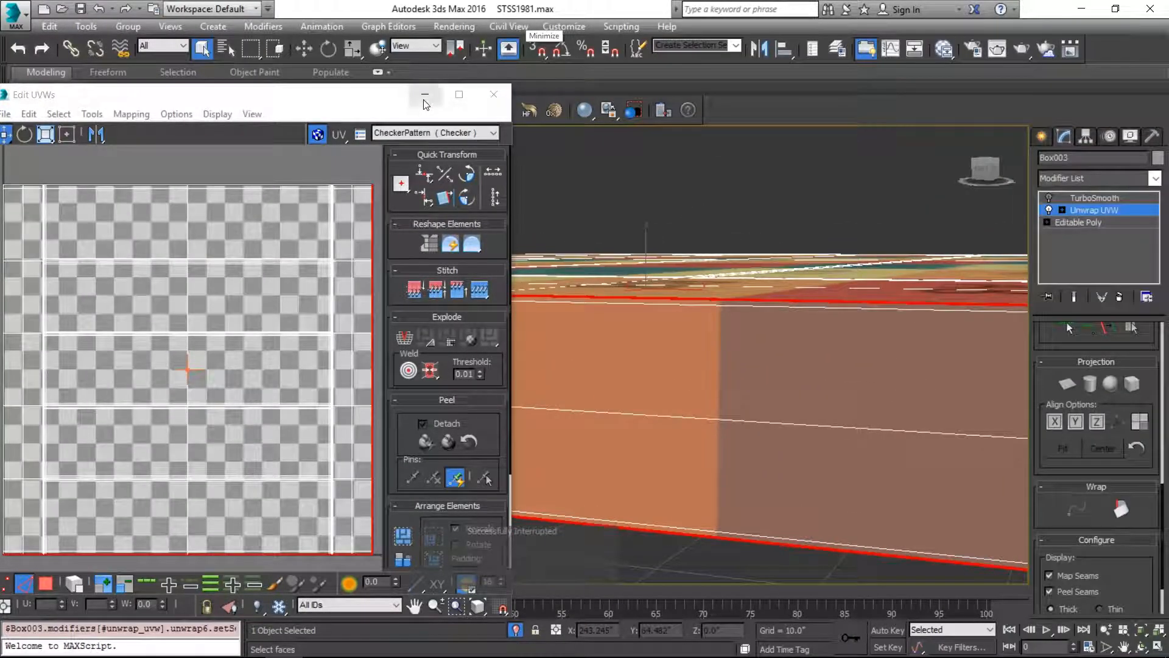
left_click(425, 95)
middle_click_drag(852, 365, 635, 286, "alt")
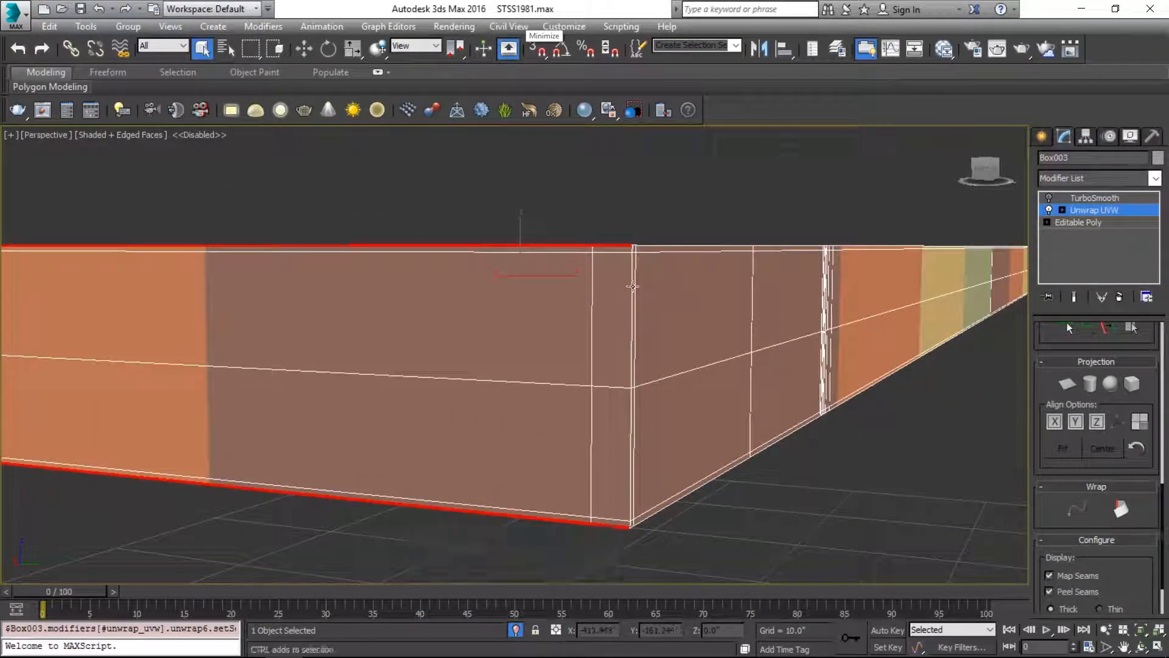
left_click(633, 286, "ctrl")
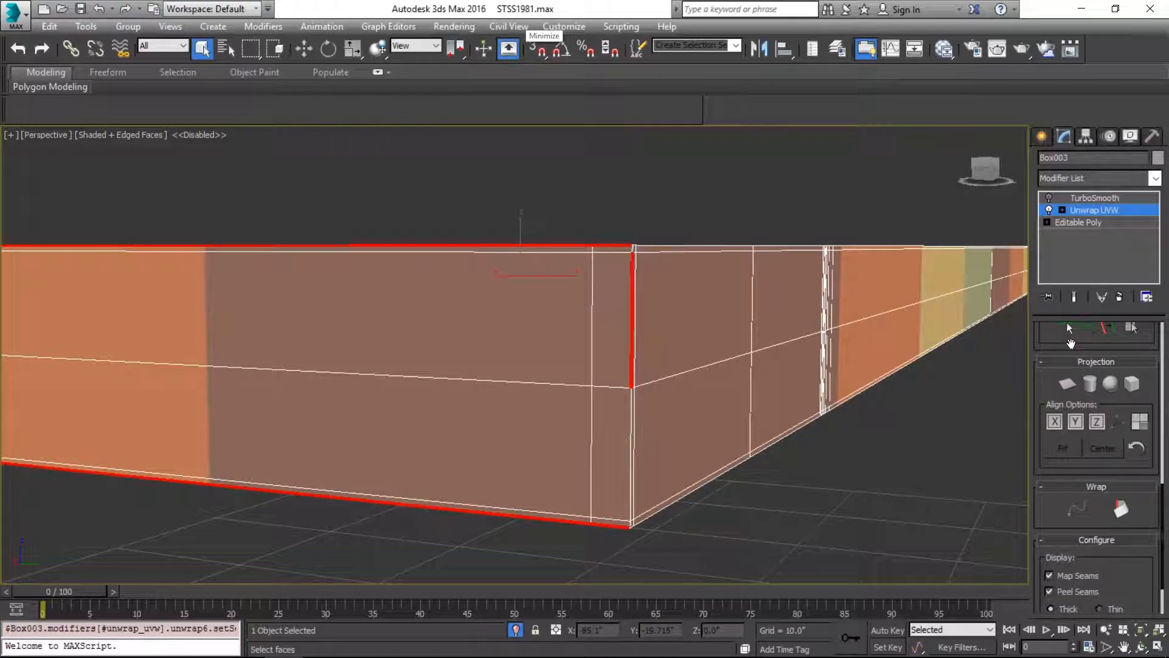
scroll(1073, 348, "up", 5)
scroll(656, 206, "up", 4)
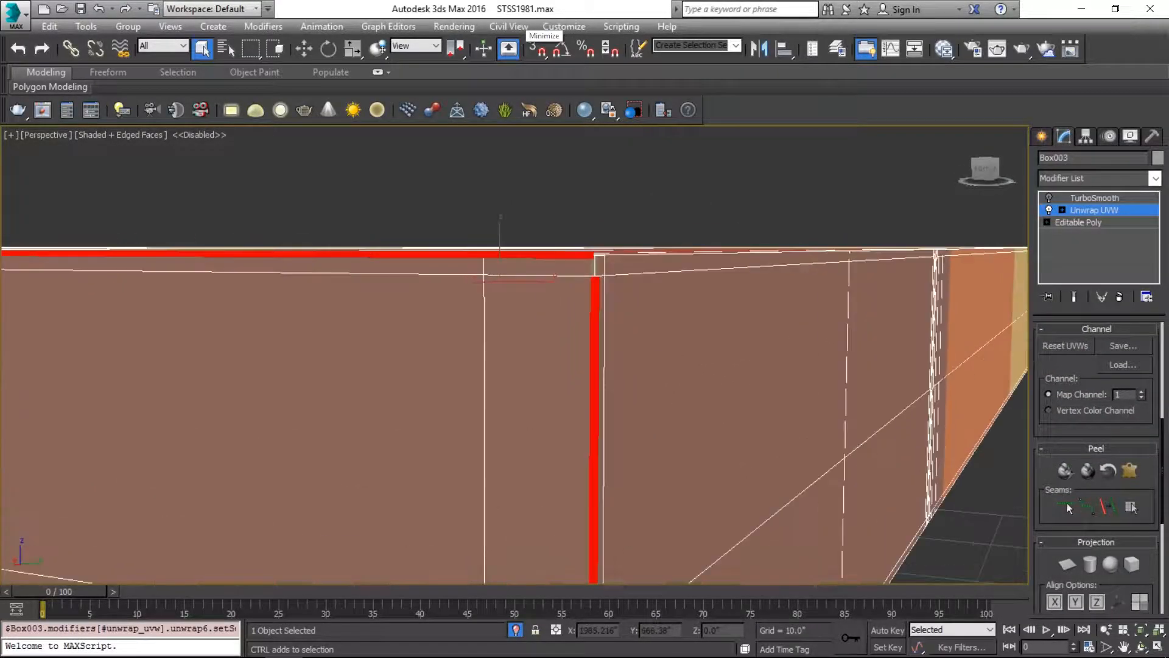
scroll(649, 248, "down", 1)
left_click(634, 254, "ctrl")
middle_click_drag(718, 387, 719, 354)
left_click(610, 358, "ctrl")
Loop the edge selection from the A8 corner along the adjoining side's upper and lower rims
scroll(644, 249, "down", 4)
middle_click_drag(644, 267, 677, 270)
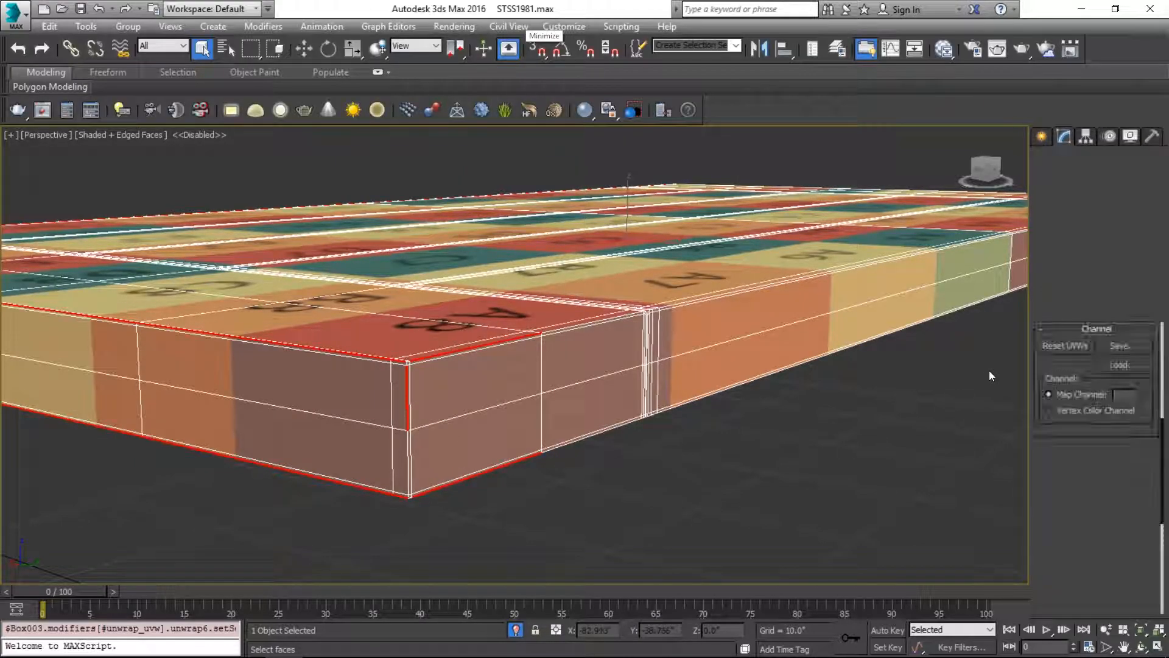
scroll(1108, 430, "up", 5)
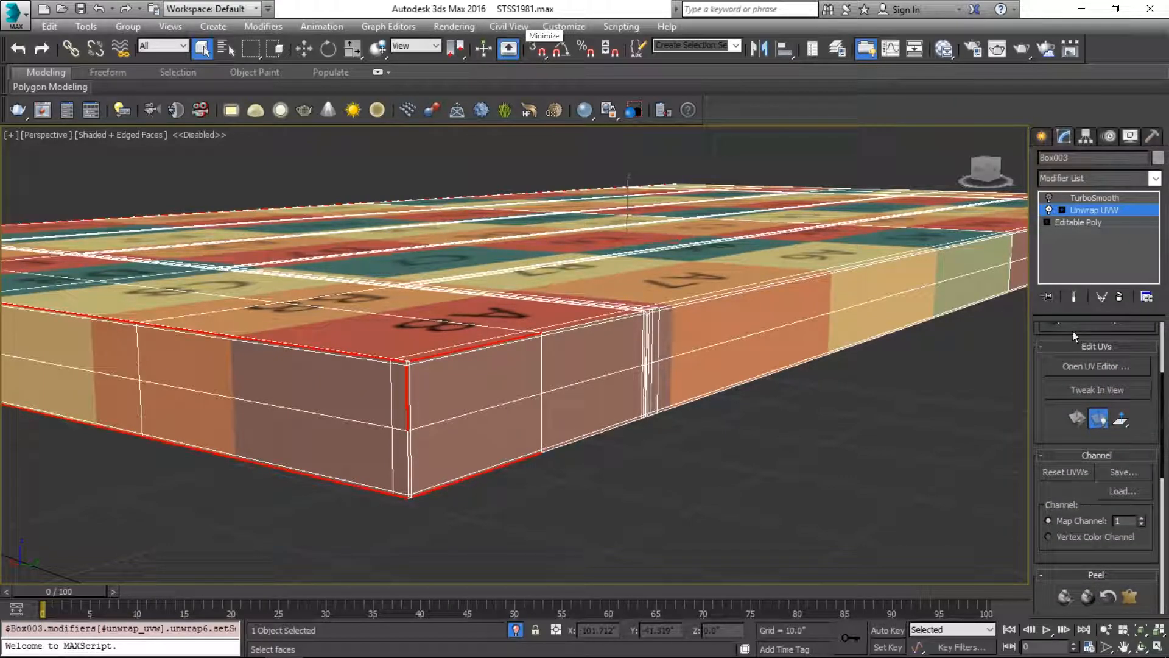
scroll(1071, 331, "up", 5)
left_click(1118, 387)
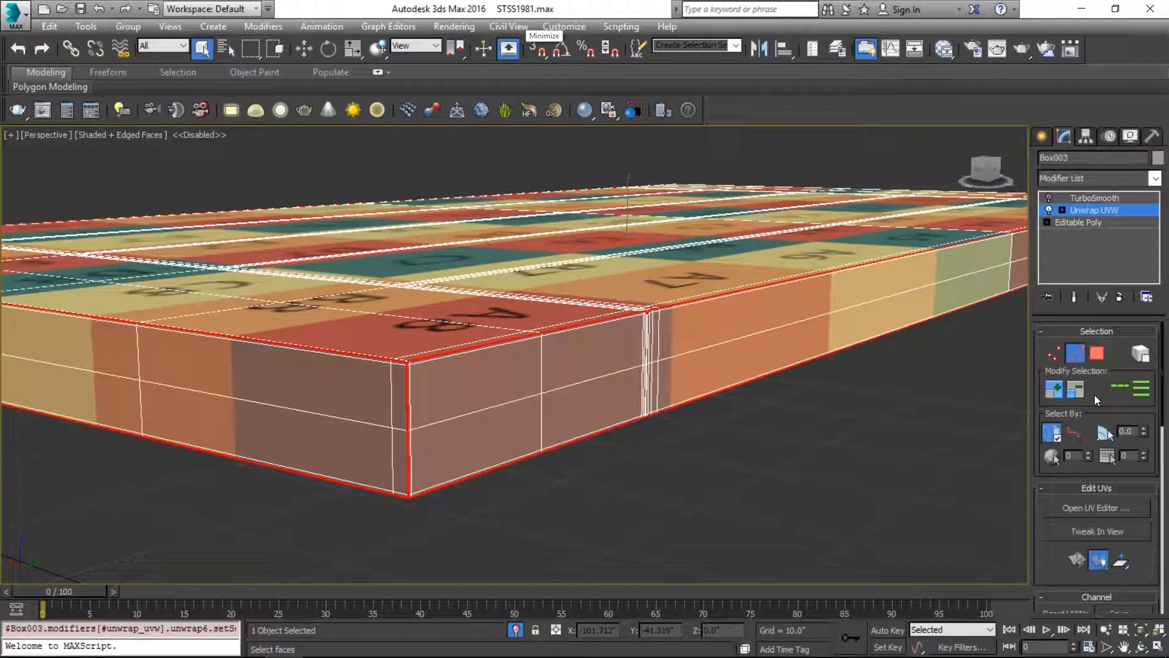
Add the missing upper and lower rim edges at the next corner, then inspect the selection around the A1 corner
middle_click_drag(572, 272, 590, 328, "alt")
scroll(529, 329, "up", 4)
scroll(525, 298, "down", 1)
left_click(584, 249, "ctrl")
left_click(575, 504, "ctrl")
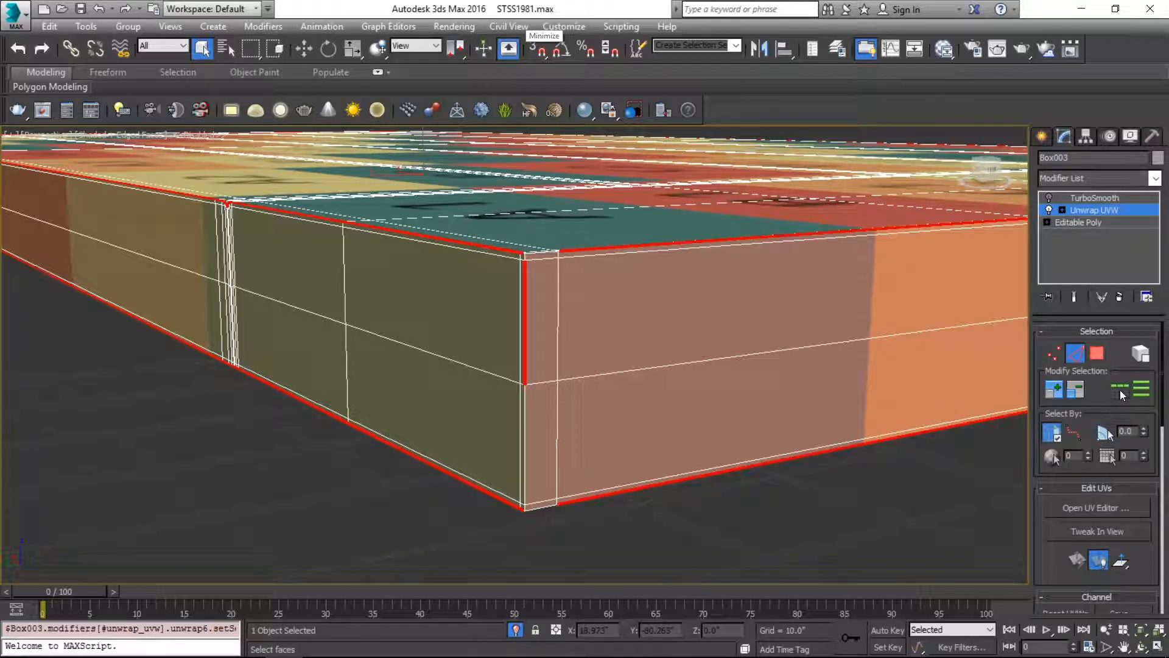
middle_click_drag(616, 228, 560, 287, "alt")
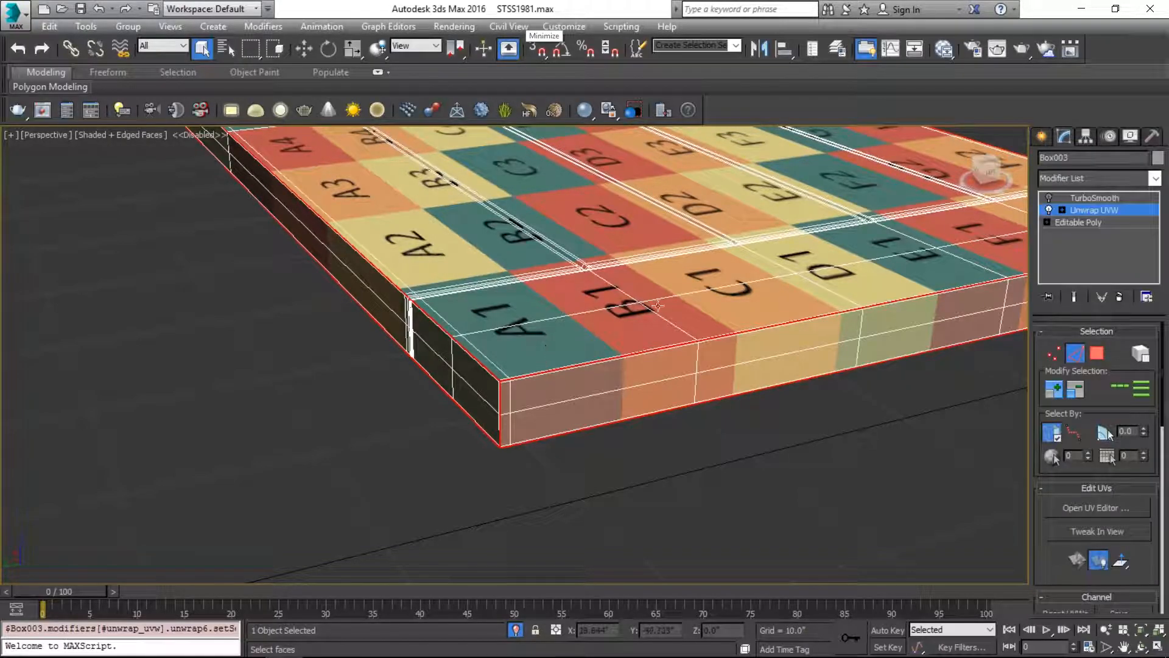
Look up the Break command in the UV Editor, then close the editor
left_click(1104, 514)
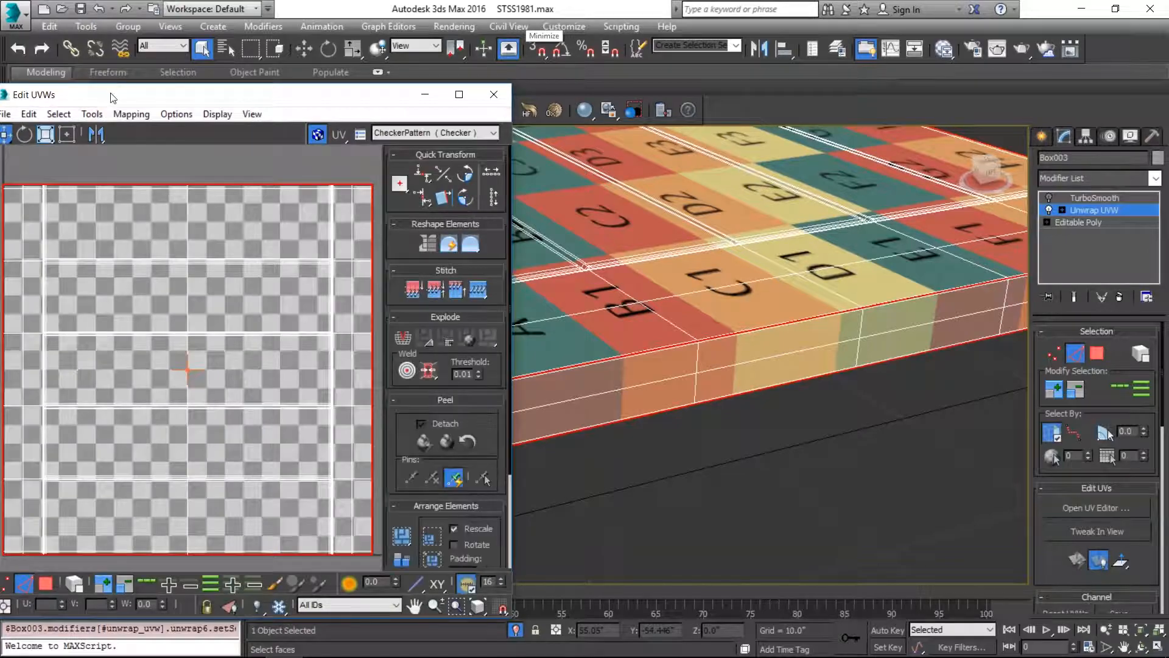
left_click_drag(112, 105, 223, 82)
left_click(213, 92)
mouse_move(234, 90)
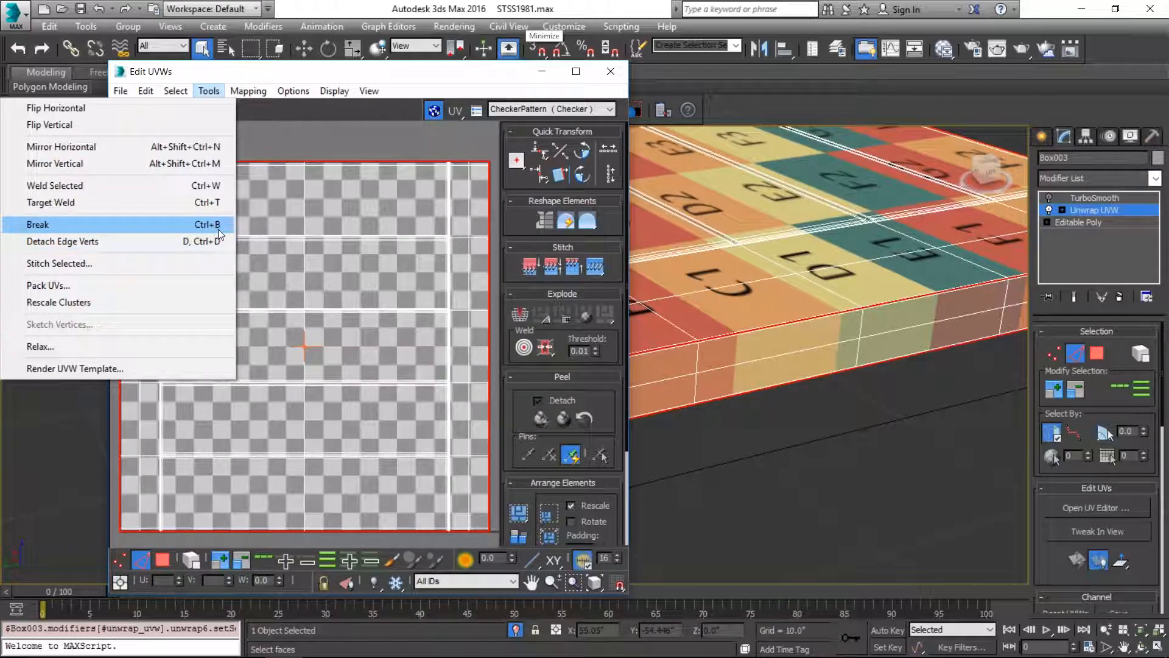
left_click(610, 72)
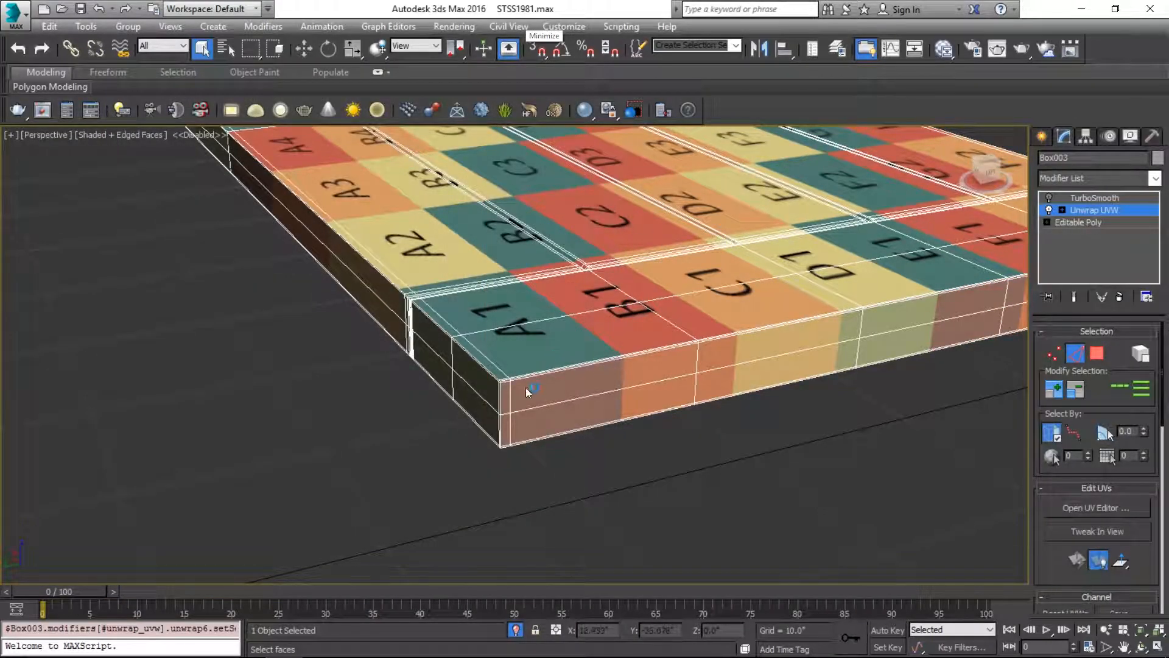
Restore the rim and corner edge selection, loop it around the tabletop and break the UVs along it
key("ctrl+z")
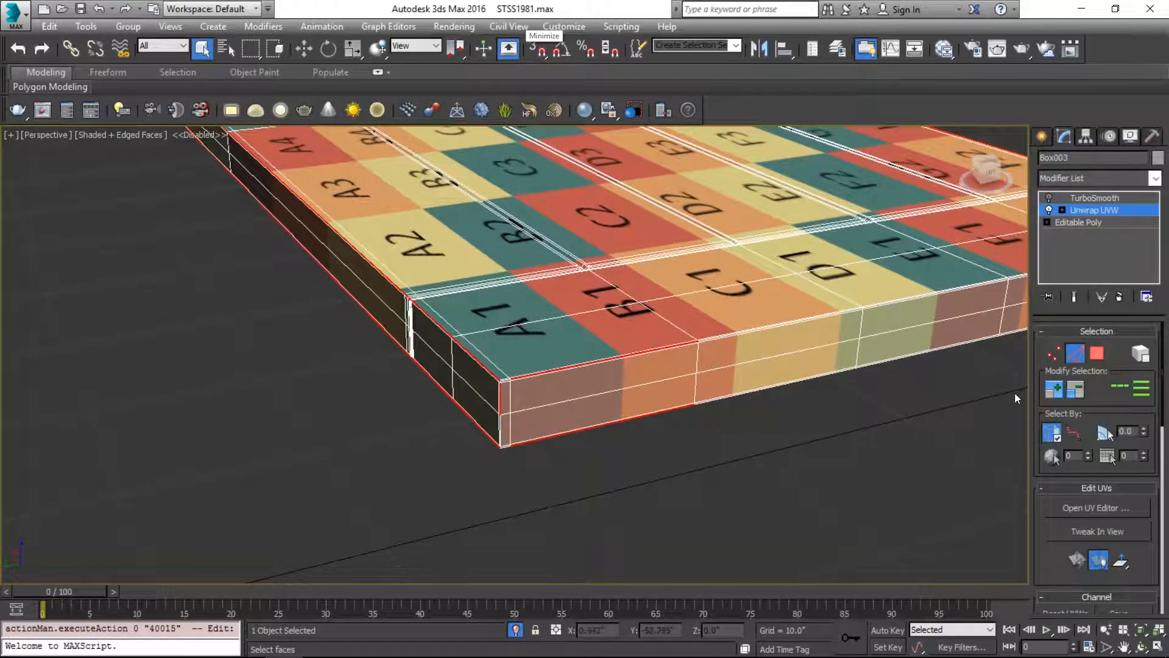
left_click(1121, 385)
key("ctrl+b")
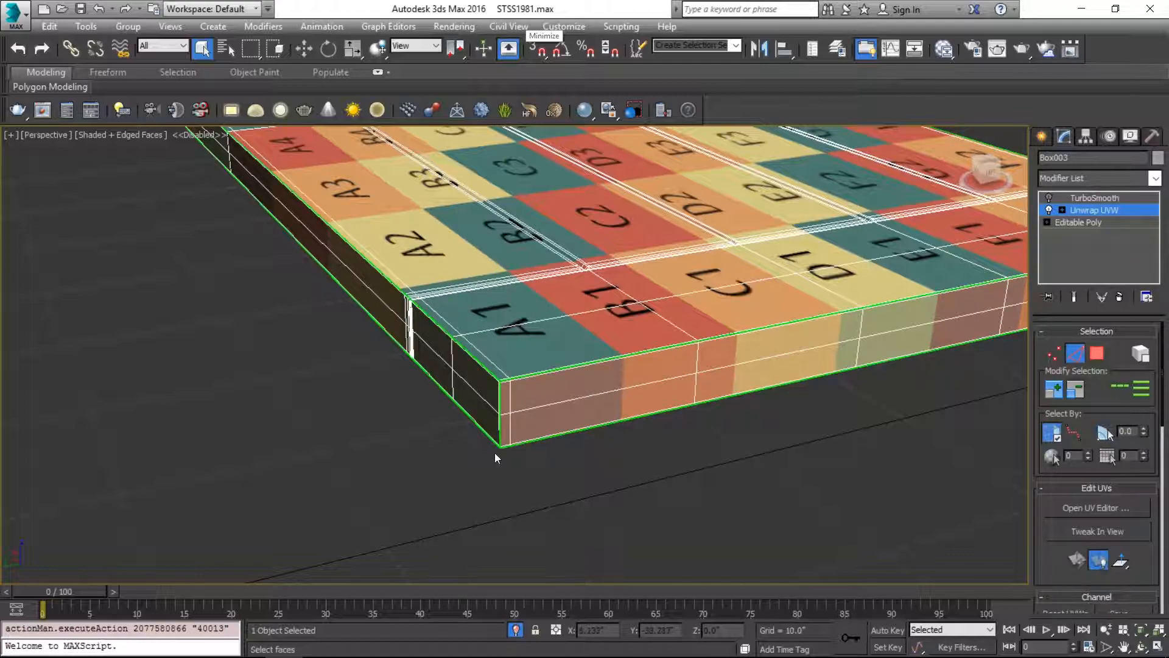
Select the groove edges that run across the tabletop beside the end boards near both of its ends
middle_click_drag(732, 349, 481, 304, "alt")
scroll(517, 422, "up", 5)
left_click(543, 392)
middle_click_drag(718, 244, 498, 269)
scroll(502, 270, "up", 5)
middle_click_drag(279, 305, 504, 411)
scroll(543, 494, "up", 2)
left_click(558, 394)
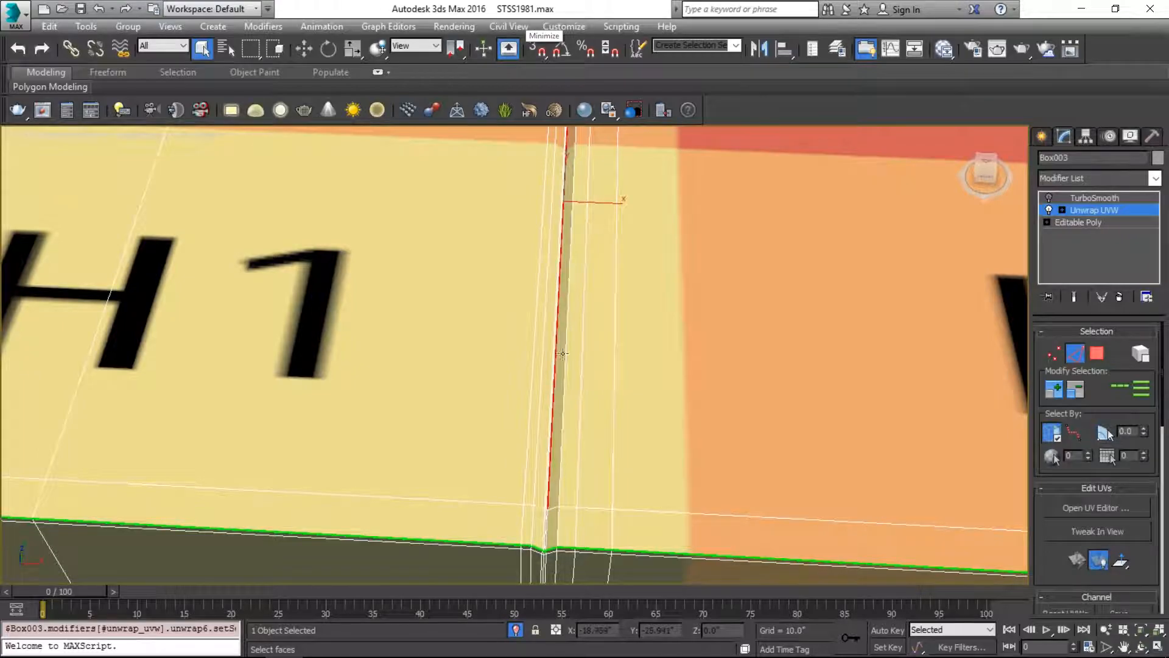
scroll(568, 213, "down", 5)
middle_click_drag(600, 248, 12, 327)
middle_click_drag(915, 401, 636, 334)
scroll(636, 334, "up", 4)
scroll(609, 338, "up", 6)
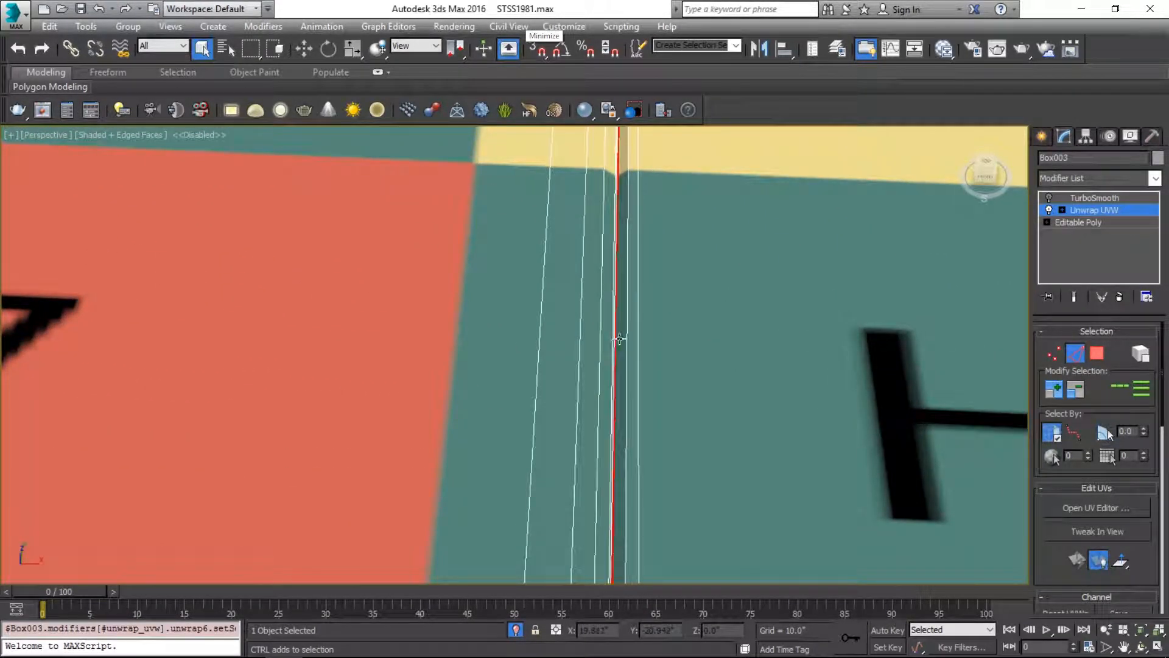
Loop the cross-groove edge selection around the tabletop's sides and break the UVs along it
scroll(635, 281, "down", 8)
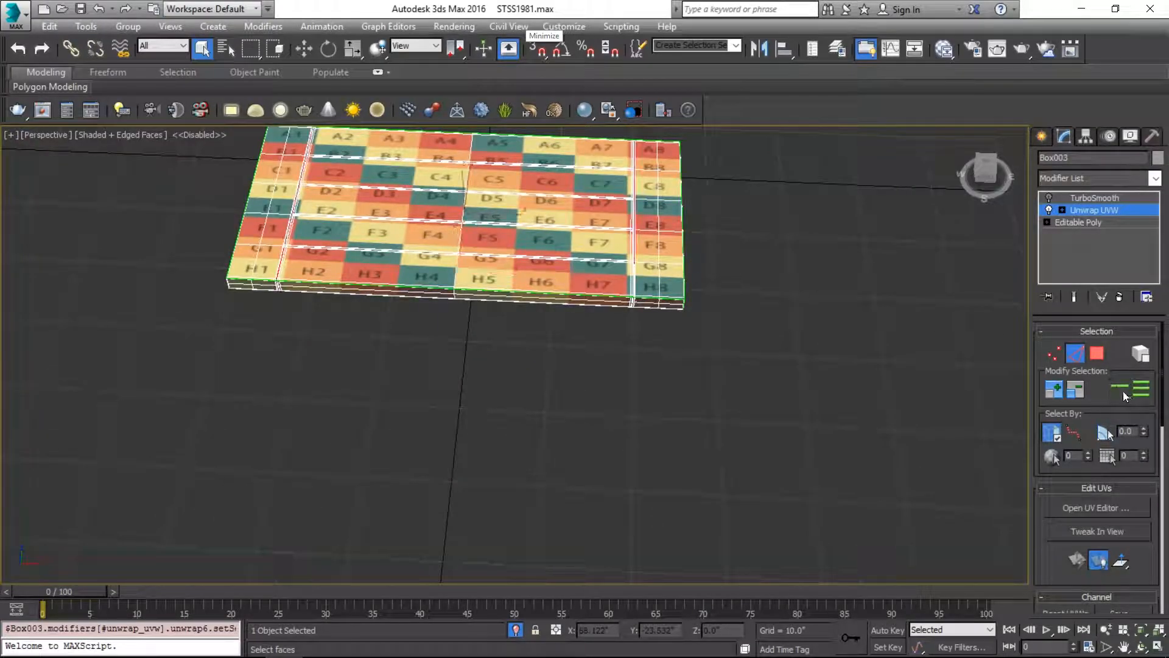
scroll(647, 239, "up", 8)
scroll(639, 226, "up", 3)
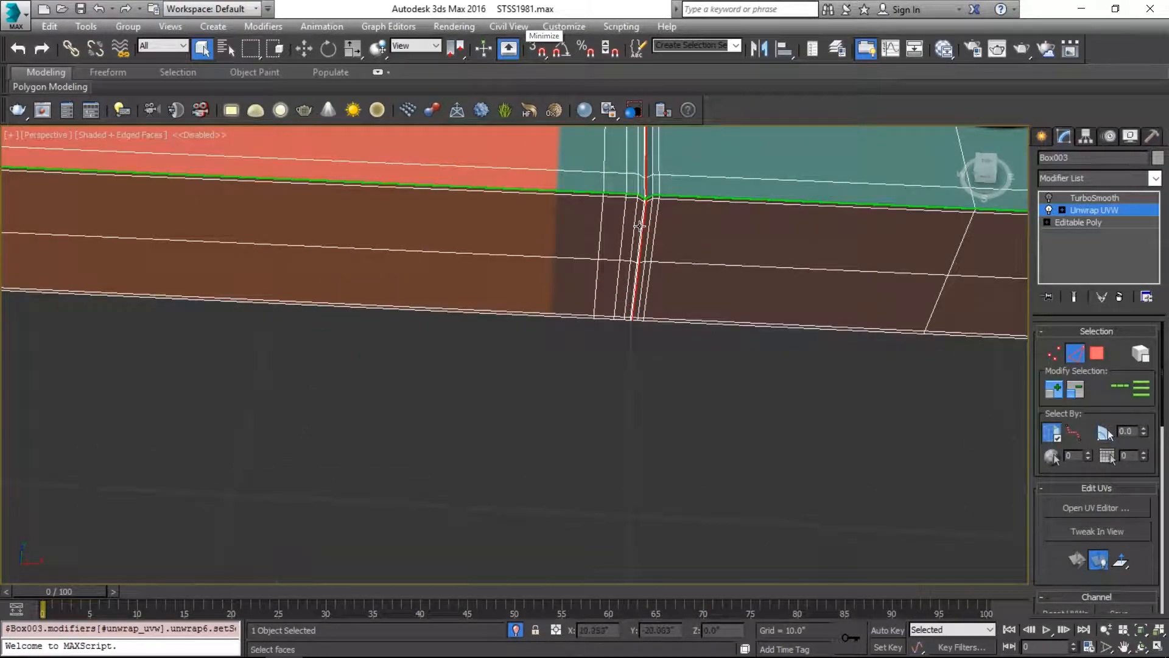
scroll(656, 222, "down", 3)
middle_click_drag(660, 203, 625, 220, "alt")
scroll(624, 207, "up", 3)
scroll(621, 188, "down", 2)
key("ctrl+b")
middle_click_drag(546, 196, 343, 354, "alt")
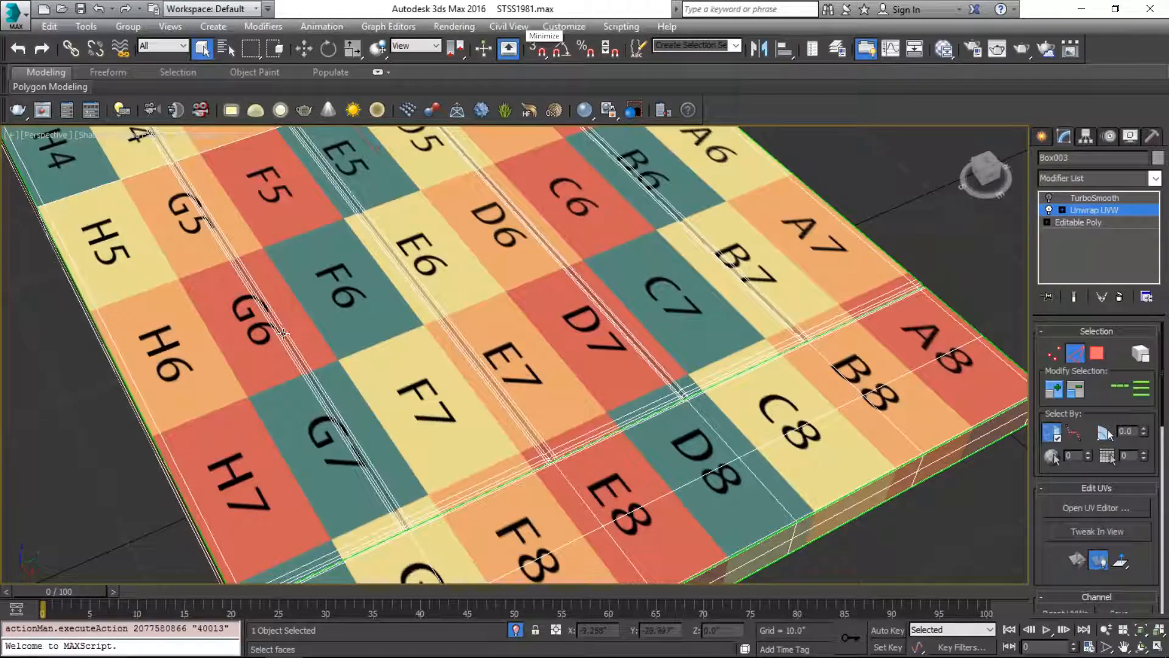
Select an edge in each of the long grooves between the tabletop's lengthwise planks
scroll(283, 332, "up", 6)
left_click(285, 302)
scroll(407, 310, "down", 4)
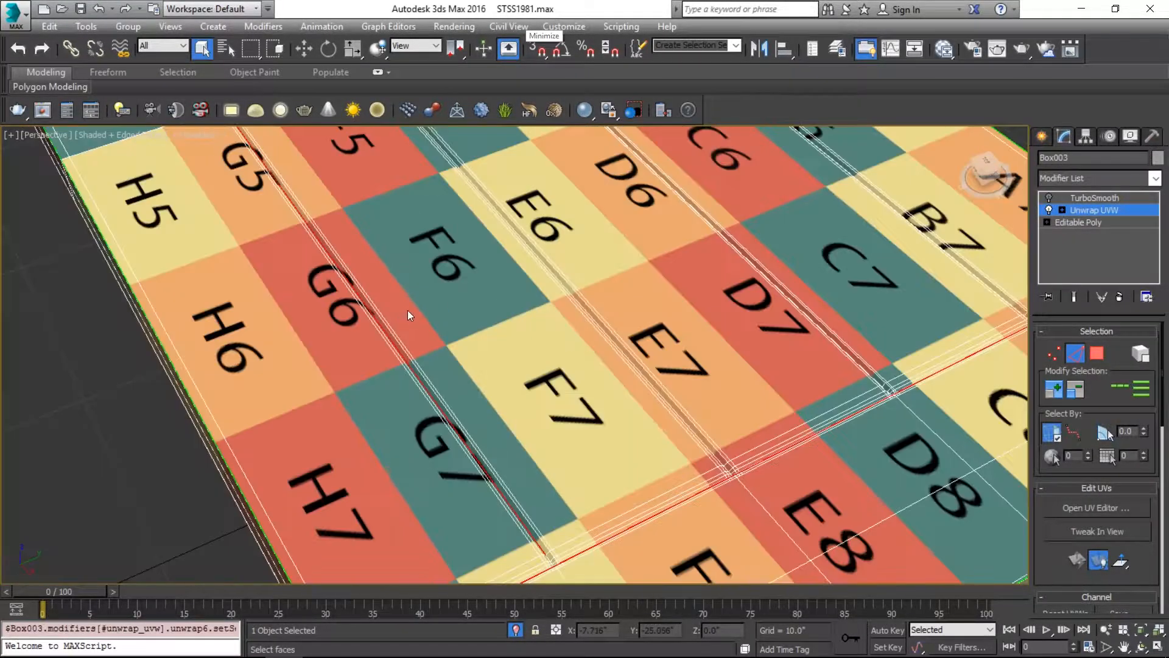
scroll(407, 311, "down", 2)
scroll(410, 314, "up", 5)
left_click(406, 316, "ctrl")
key("ctrl+z")
middle_click_drag(443, 329, 338, 349, "alt")
scroll(338, 348, "up", 4)
left_click(337, 349, "ctrl")
middle_click_drag(805, 260, 429, 357)
scroll(443, 341, "down", 8)
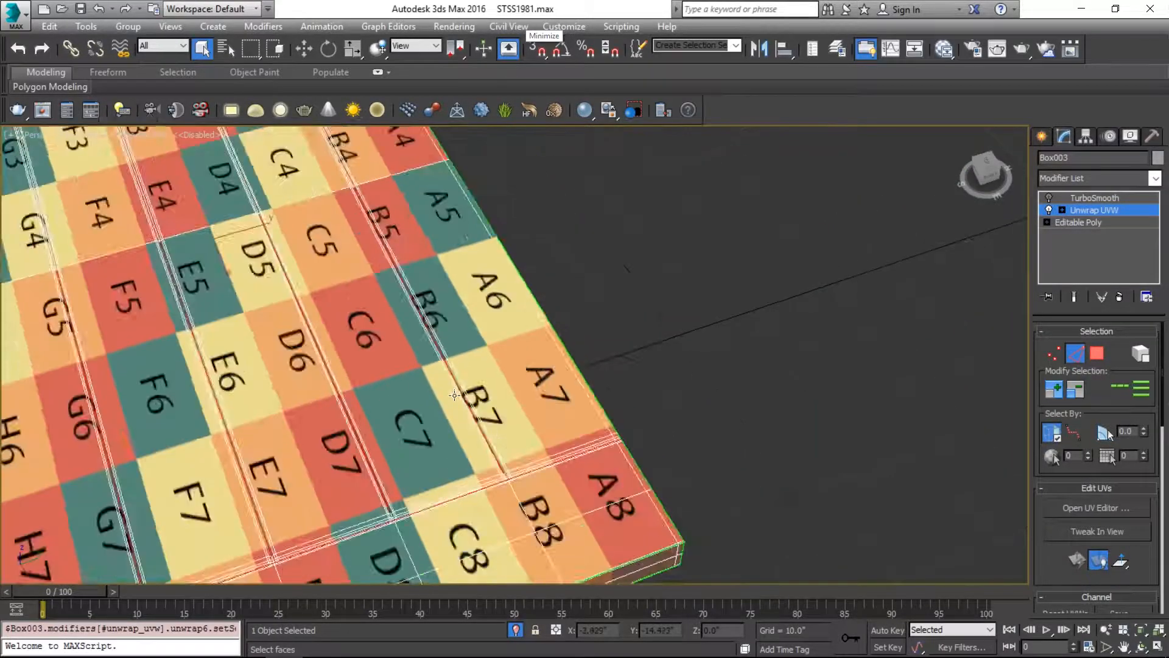
Loop the selected long-groove edges along the tabletop's full length
left_click(1125, 391)
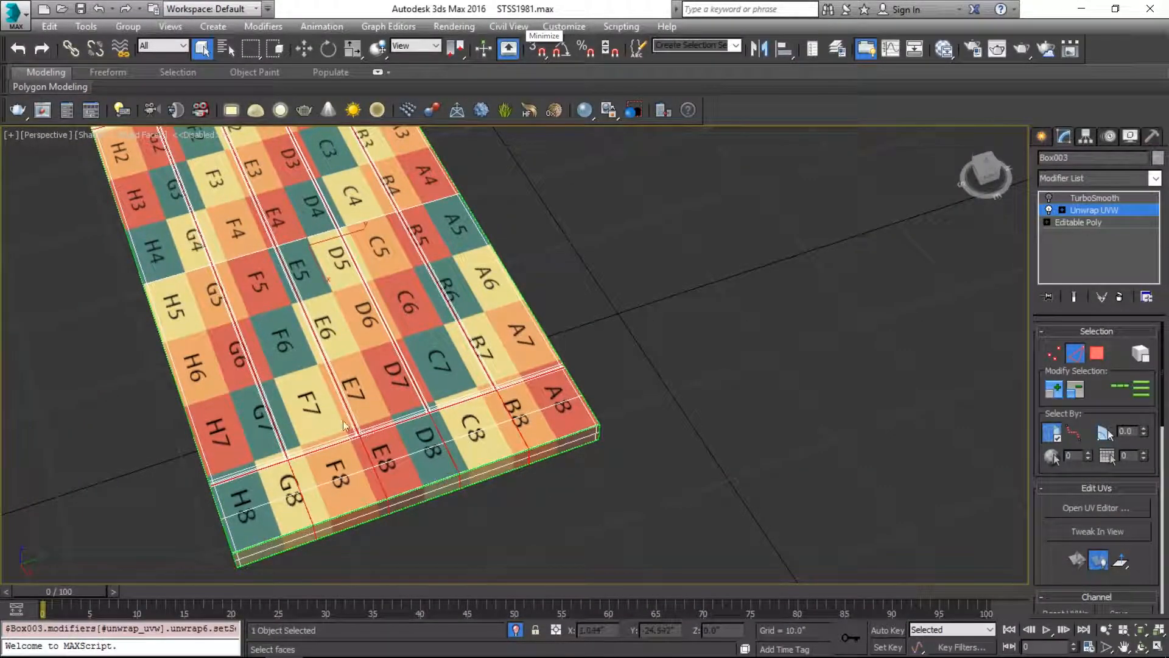
key("ctrl+z")
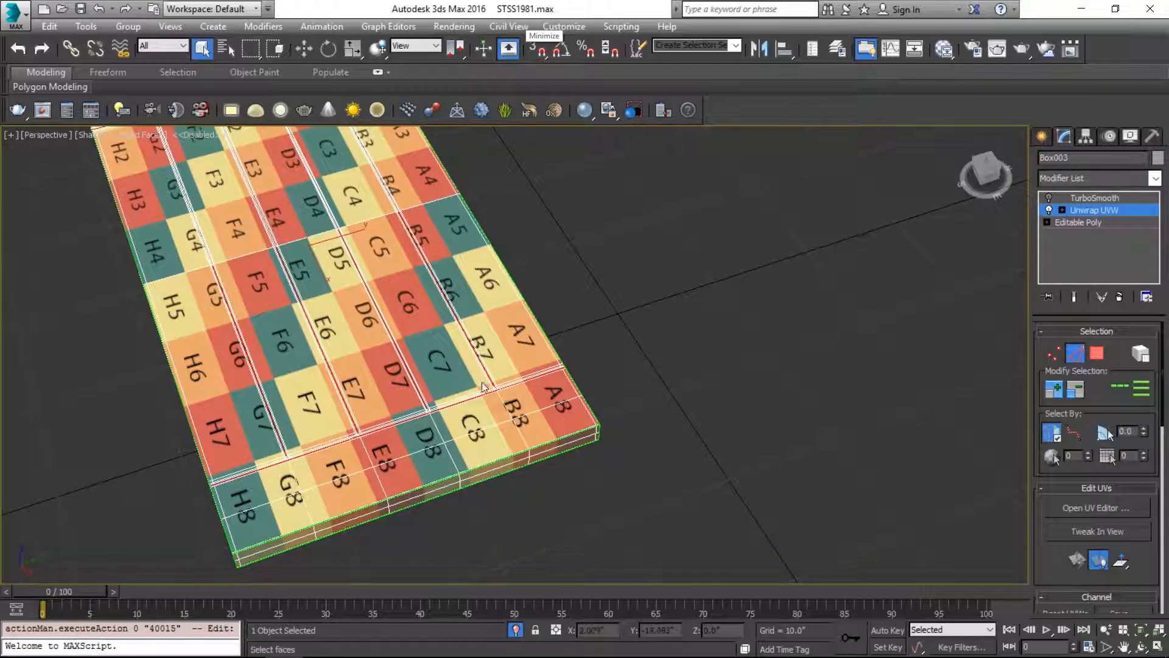
scroll(464, 390, "up", 3)
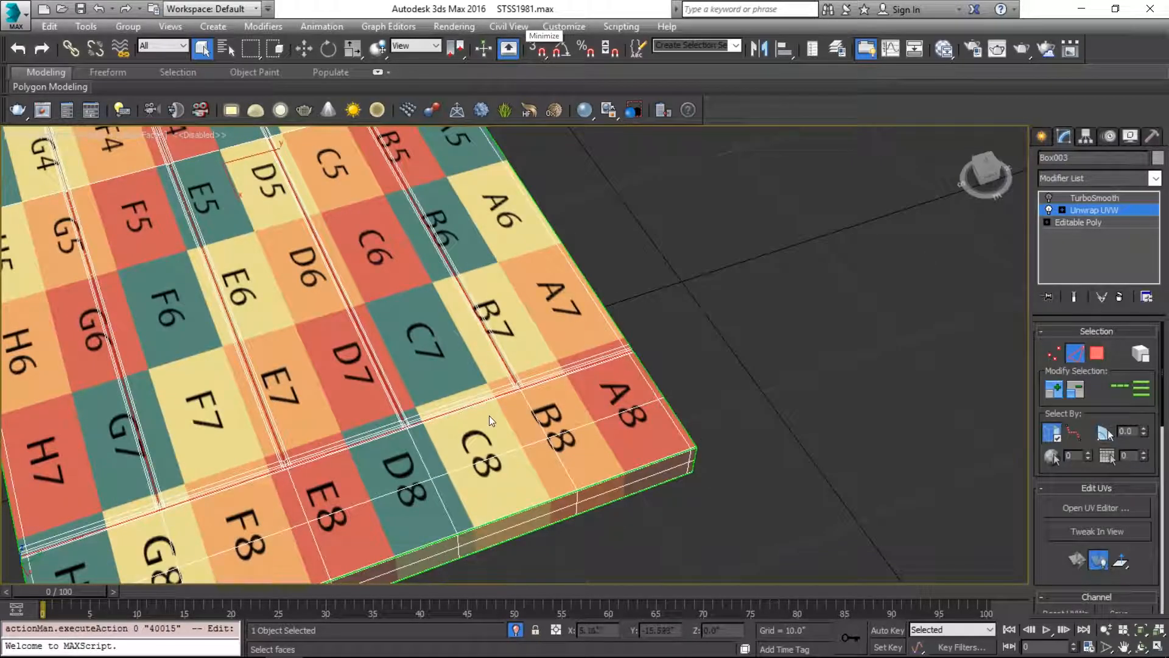
left_click(1120, 389)
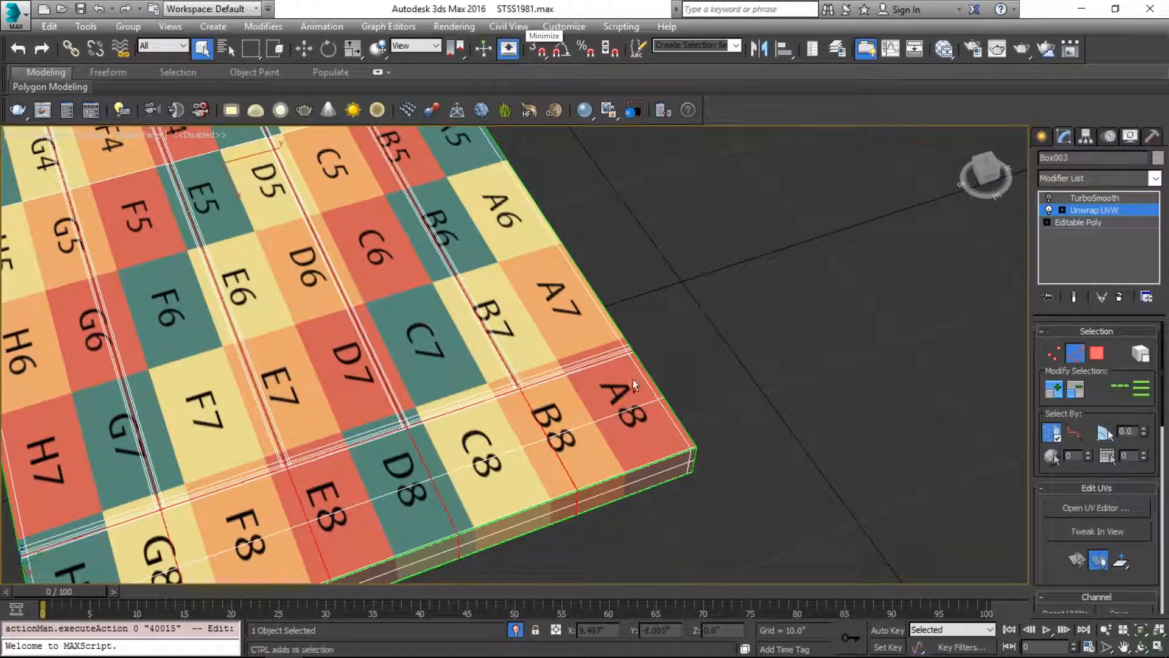
Deselect the looped segments that cross the end boards on the upper face, working from the top view
key("t")
key("z")
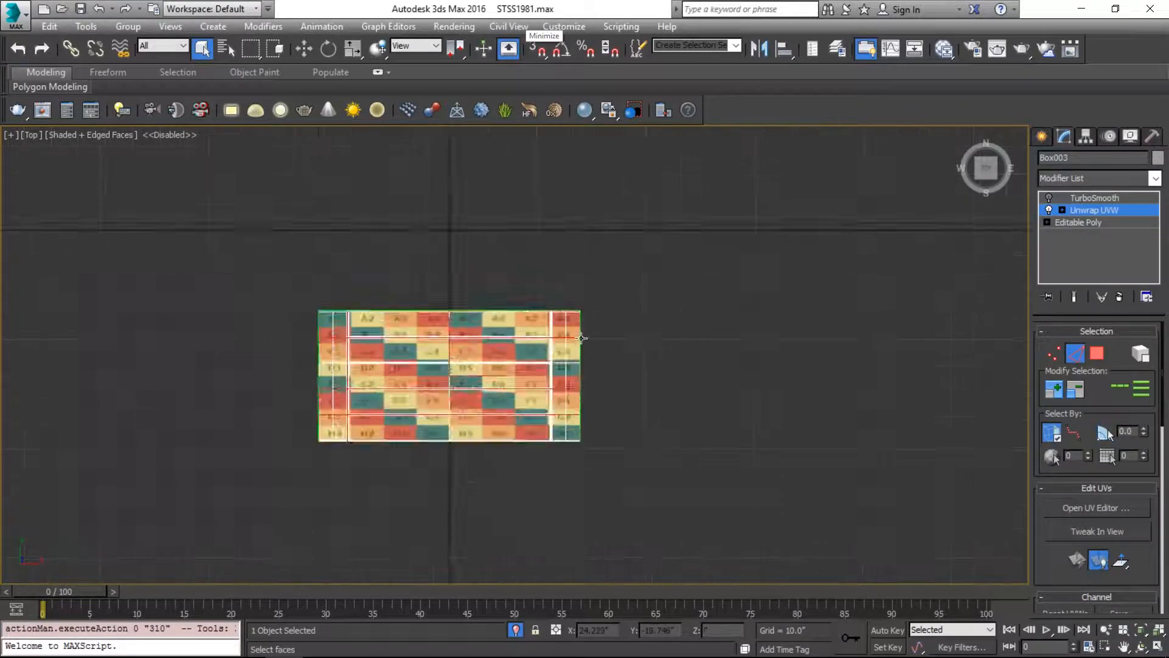
left_click_drag(566, 517, 566, 518, "alt")
middle_click_drag(76, 332, 354, 320)
middle_click_drag(374, 505, 792, 463, "alt")
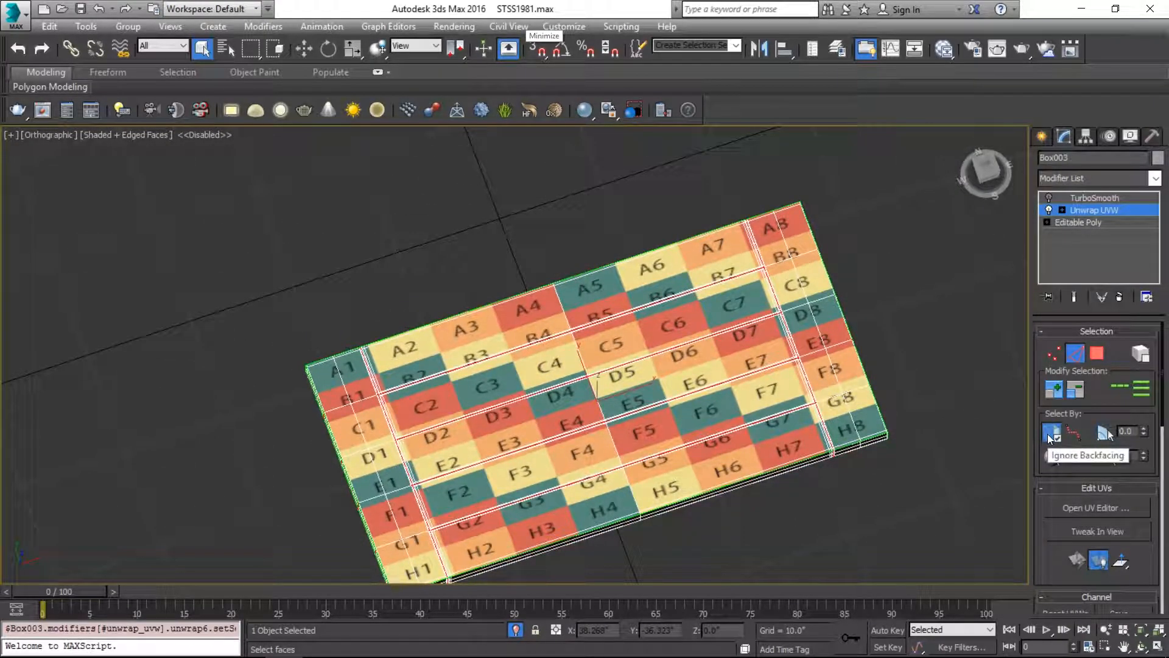
With Ignore Backfacing off, deselect the remaining end-board segments in the wireframe top view and break the UVs along the long grooves
left_click(1047, 434)
key("t")
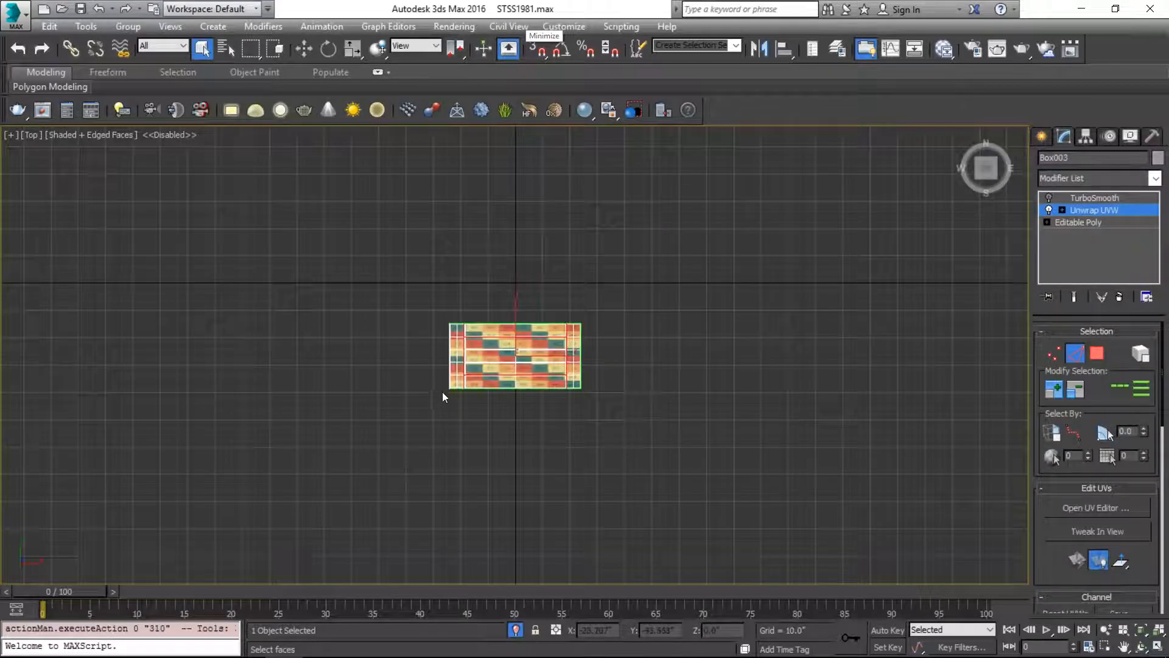
scroll(451, 371, "up", 8)
key("F3")
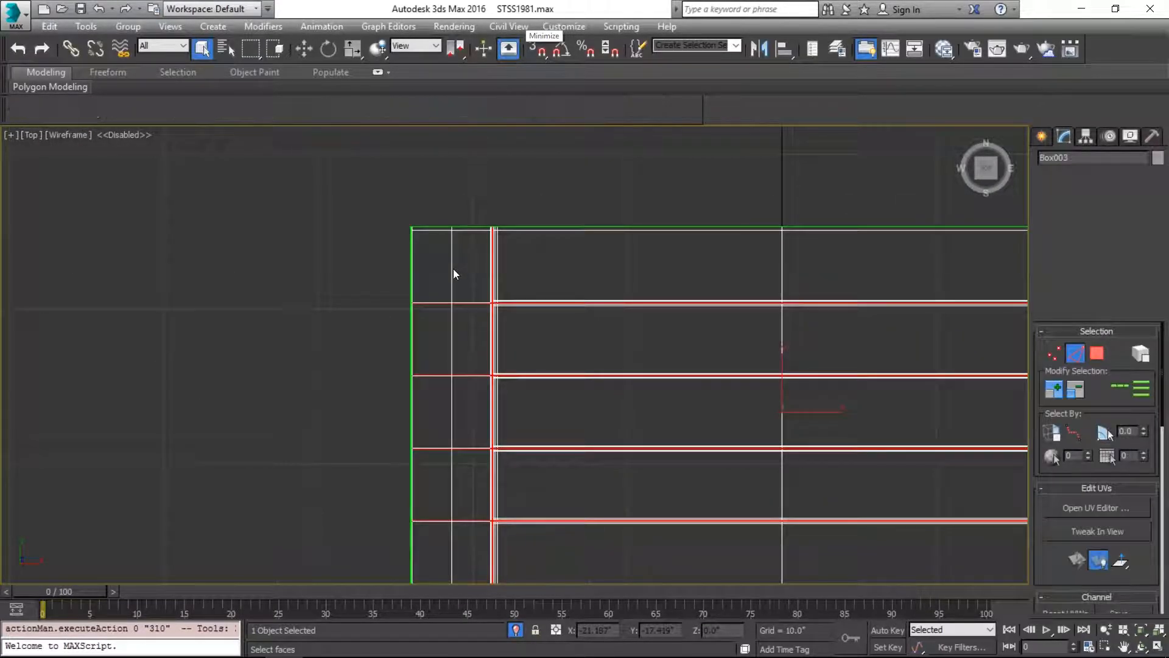
middle_click_drag(475, 337, 36, 408)
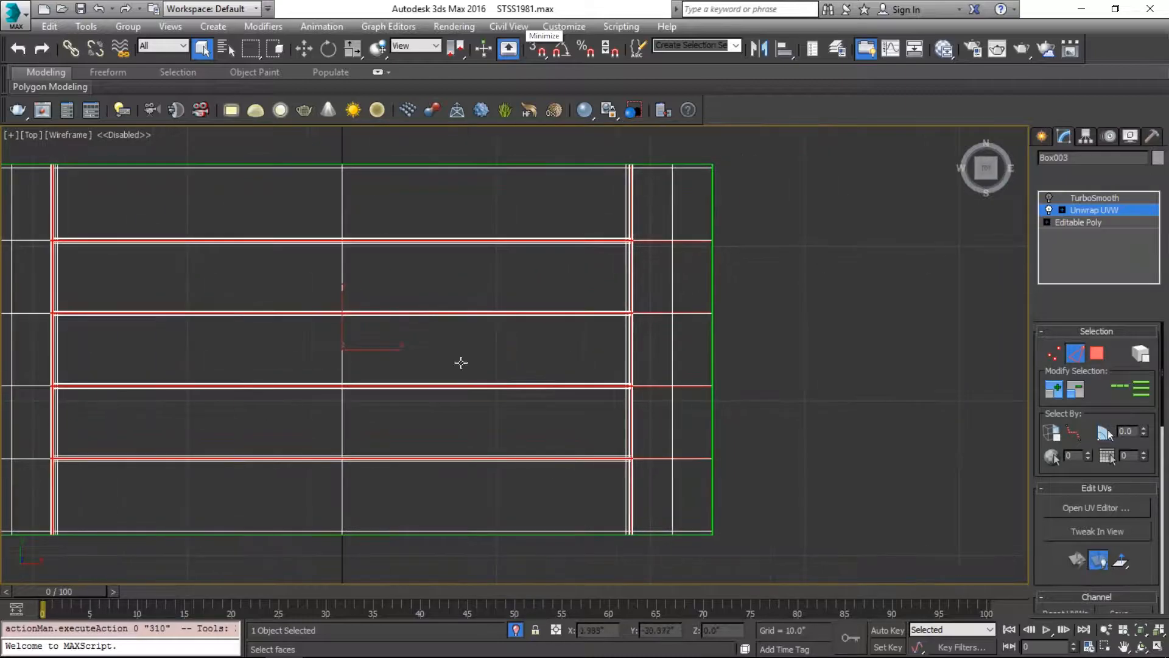
left_click_drag(644, 216, 698, 538, "alt")
key("ctrl+b")
Open the UV Editor full screen, select all UV polygons and pack the clusters into the tile
left_click(1108, 505)
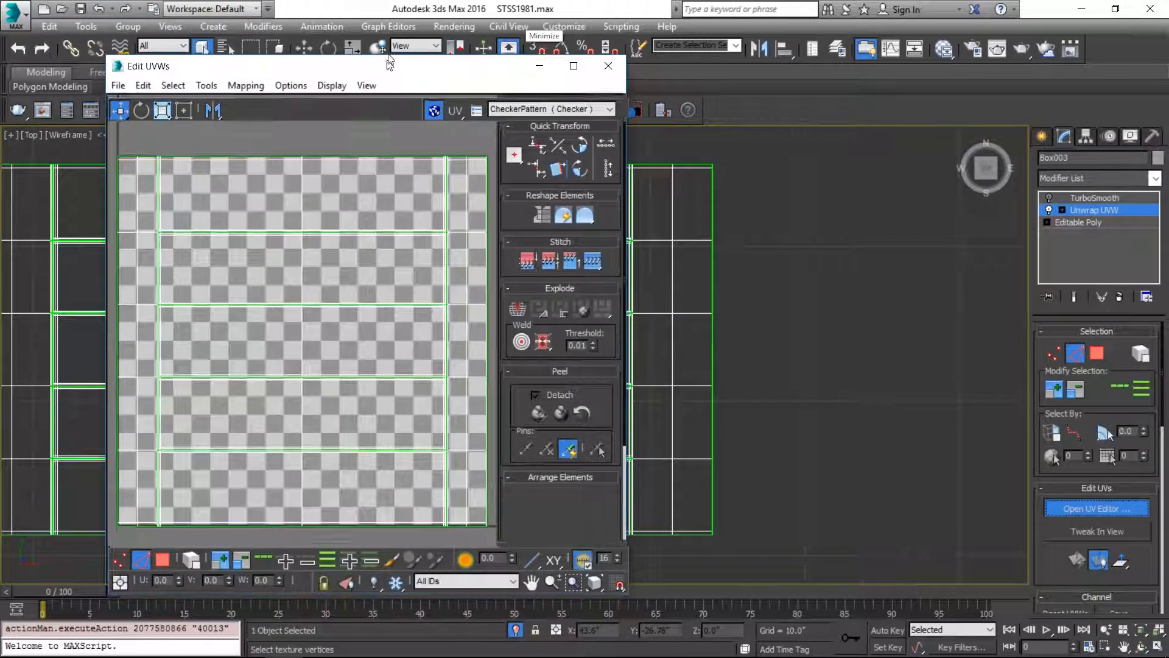
double_click(387, 71)
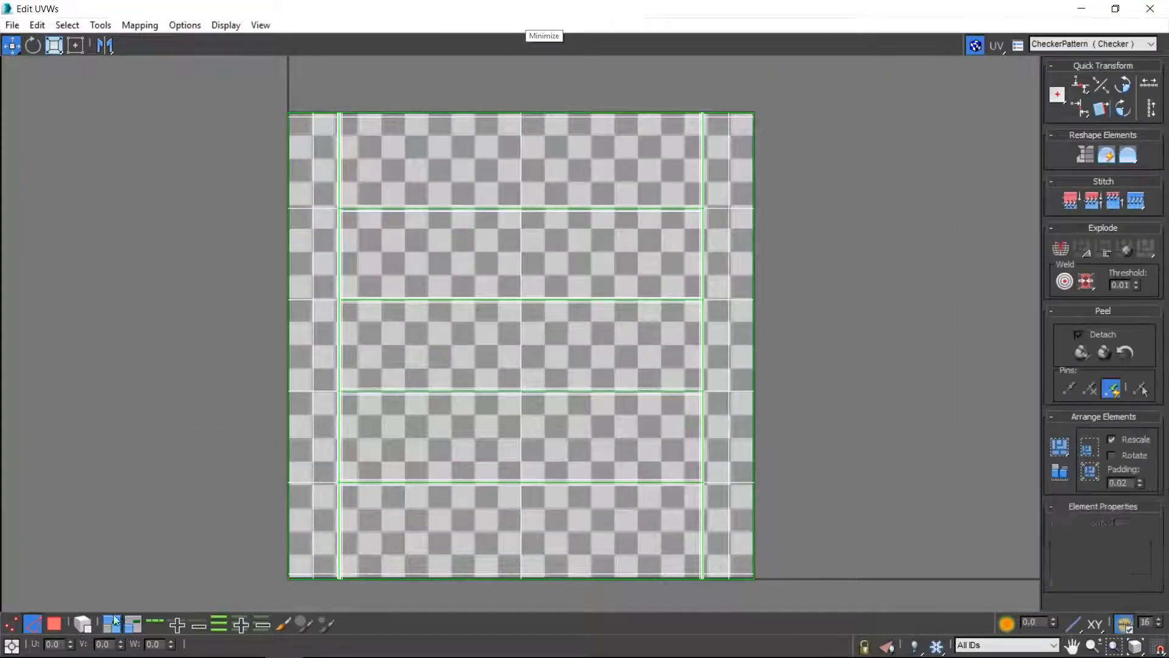
left_click(54, 624)
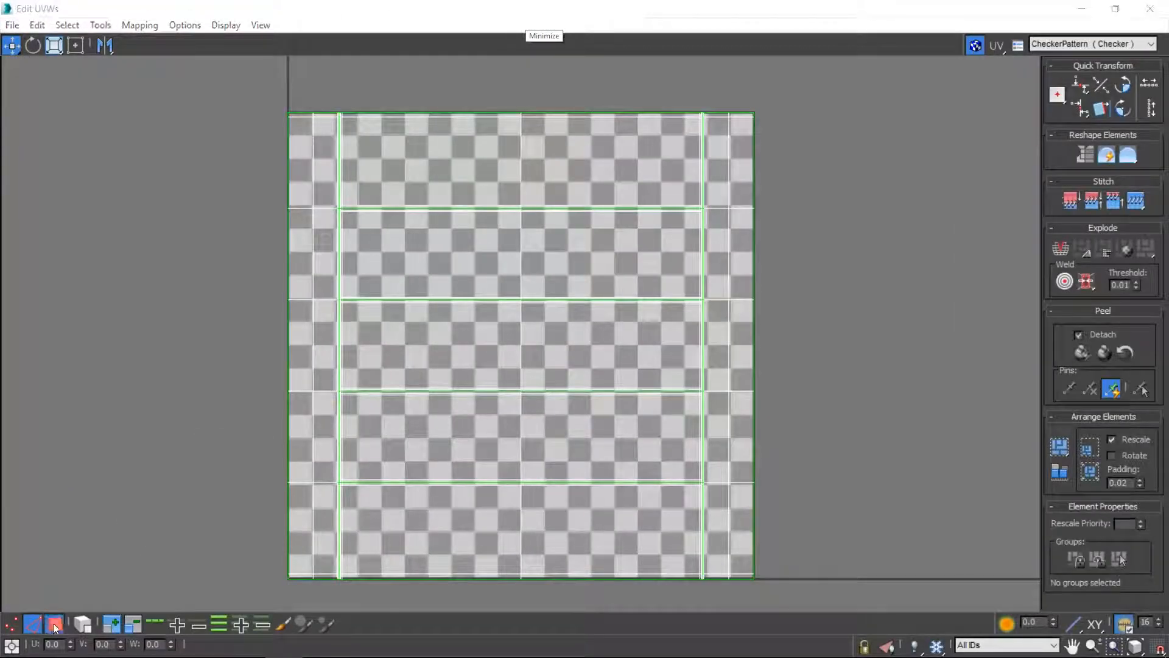
key("ctrl+a")
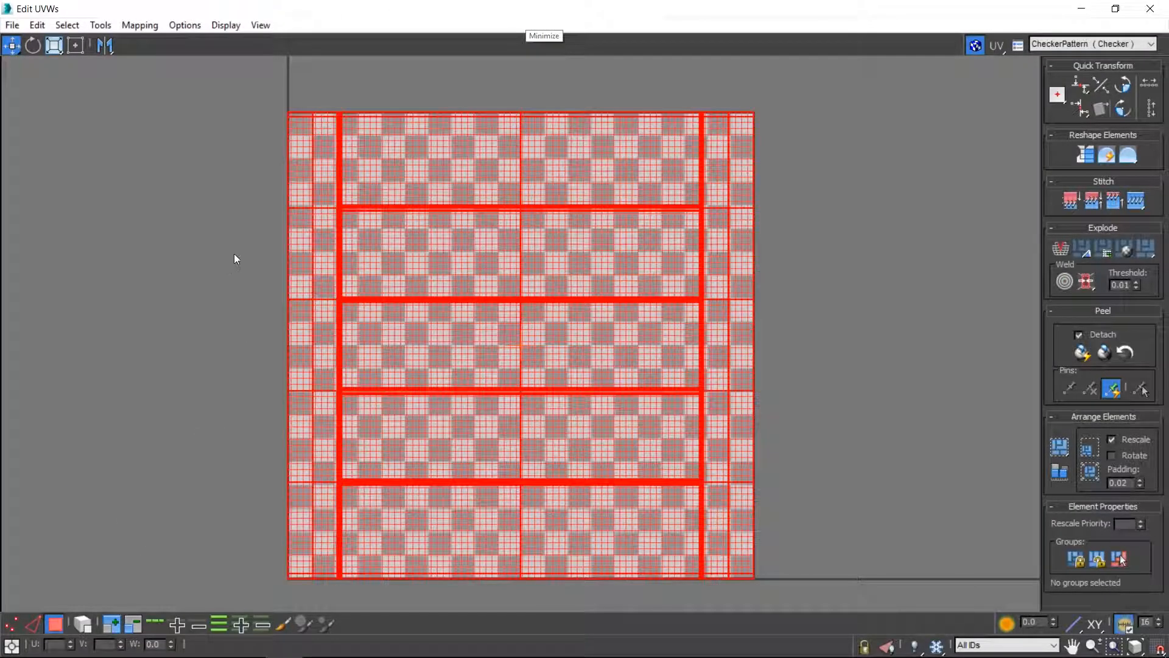
left_click(1060, 448)
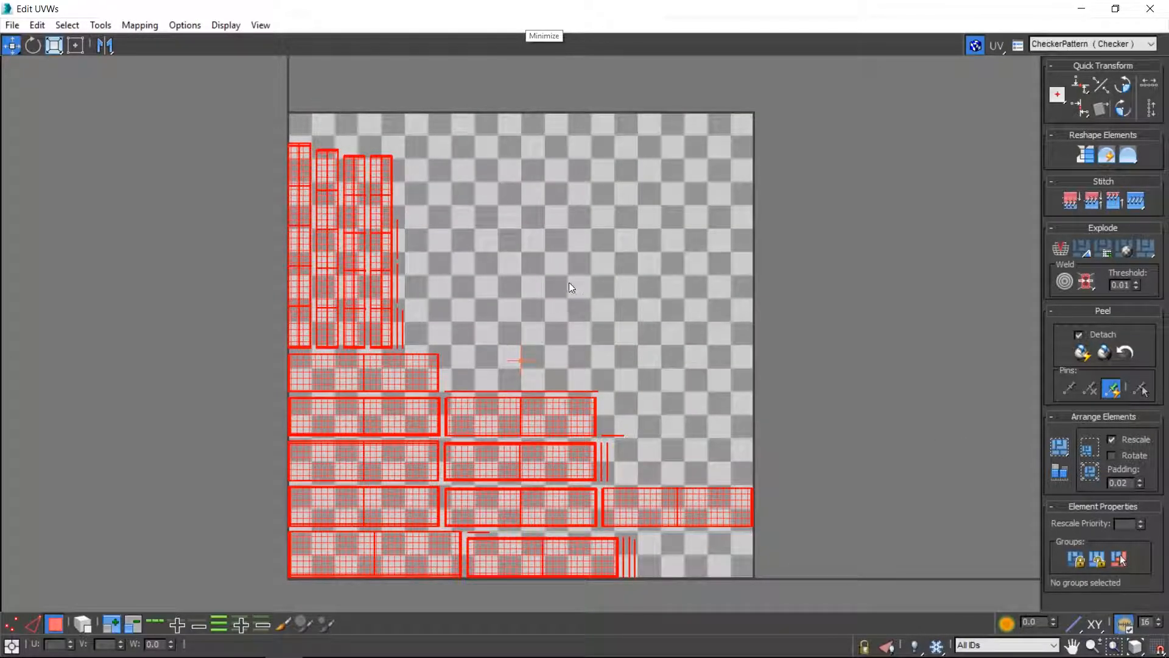
Place the UV Editor beside a shaded, angled view of the tabletop and switch to the UV scale tool
left_click(539, 235)
left_click_drag(546, 6, 890, 114)
key("F3")
scroll(391, 344, "down", 3)
middle_click_drag(395, 345, 317, 283, "alt")
key("ctrl+a")
key("r")
middle_click_drag(808, 373, 856, 293)
scroll(856, 293, "down", 1)
left_click(843, 296)
left_click(870, 331)
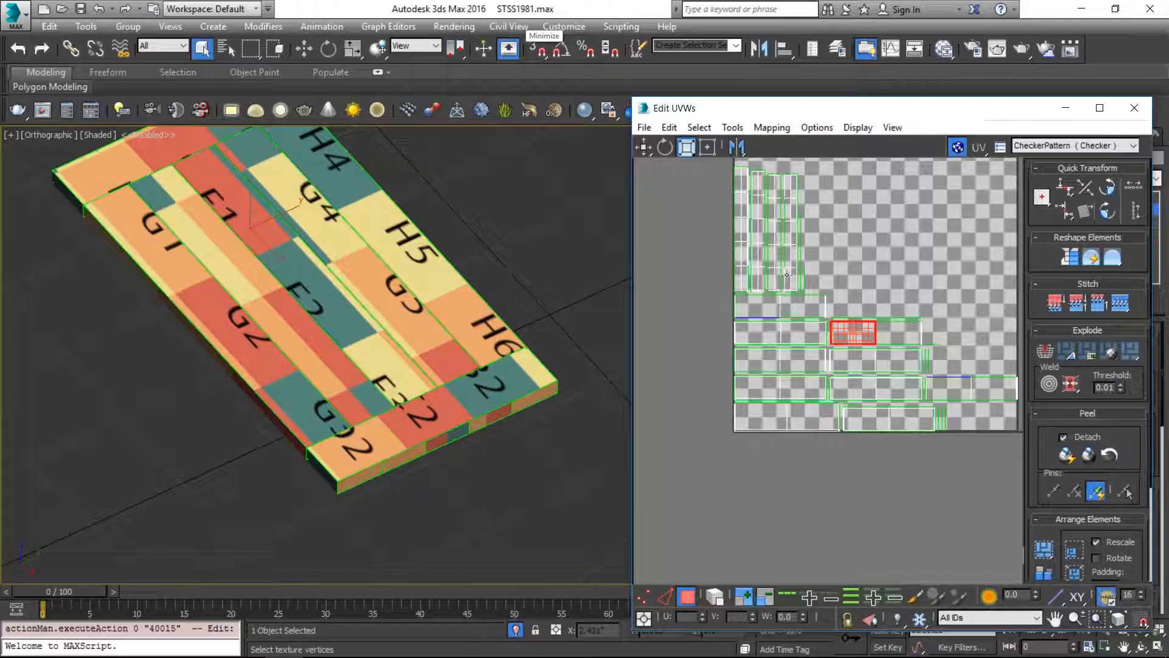
left_click(542, 184)
key("n")
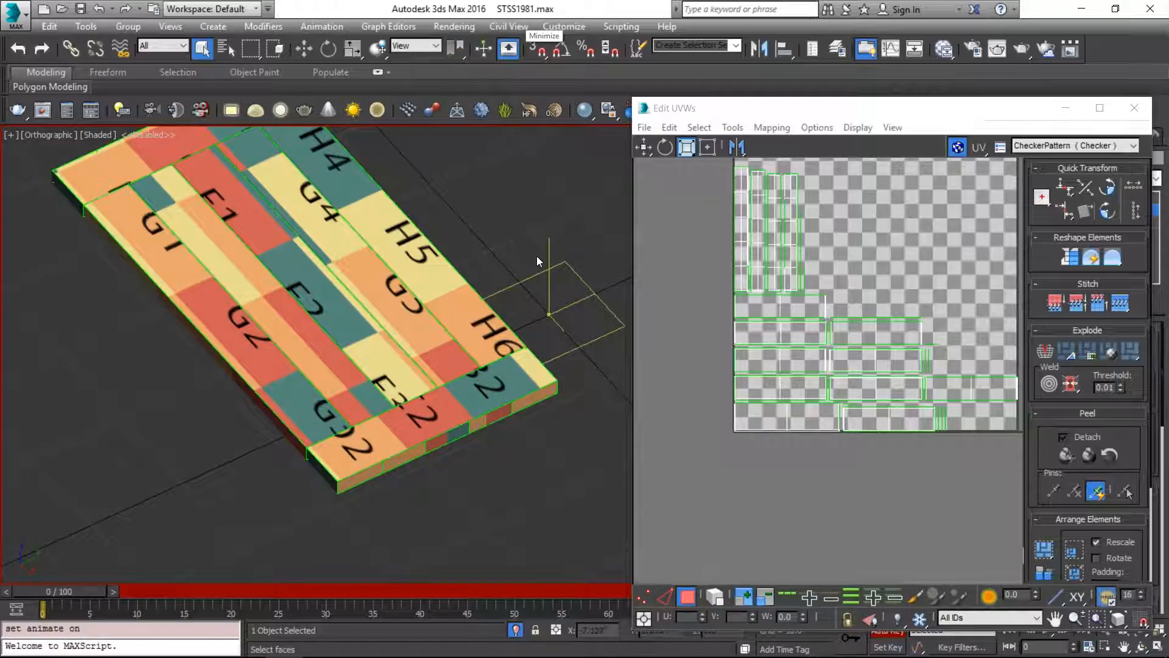
key("n")
Clone the VRayMtl node in the Slate Material Editor and delete the extra wires leading from its diffuse and bump maps
left_click_drag(869, 116, 757, 49)
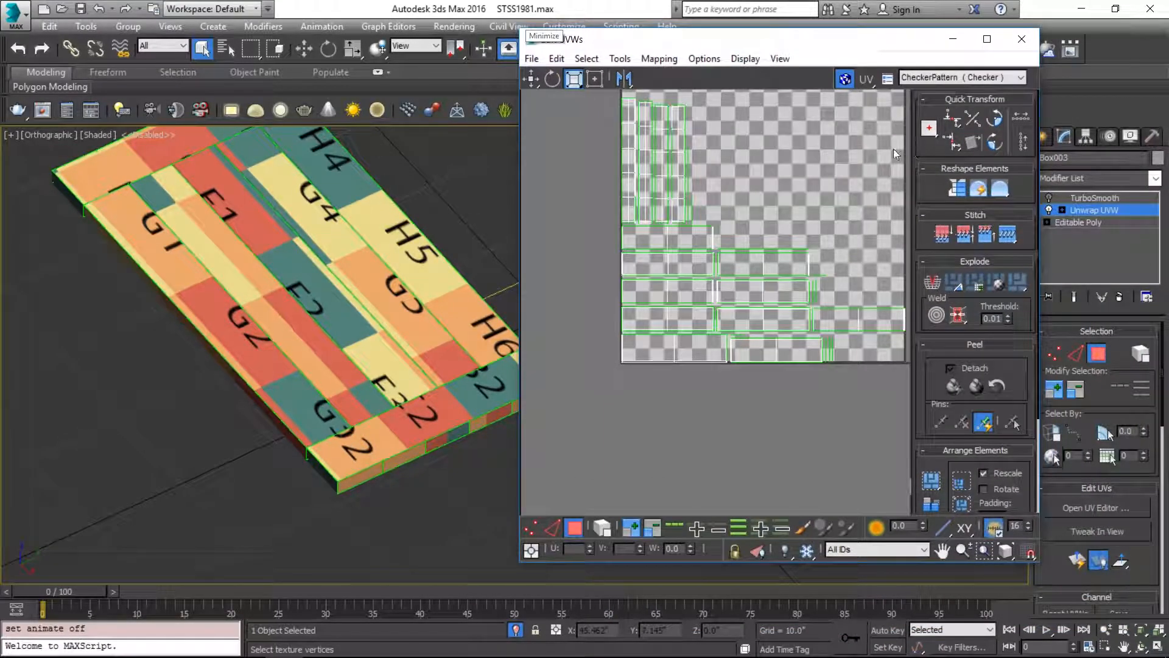
key("m")
left_click_drag(621, 210, 174, 289, "shift")
middle_click_drag(251, 269, 576, 214)
key("c")
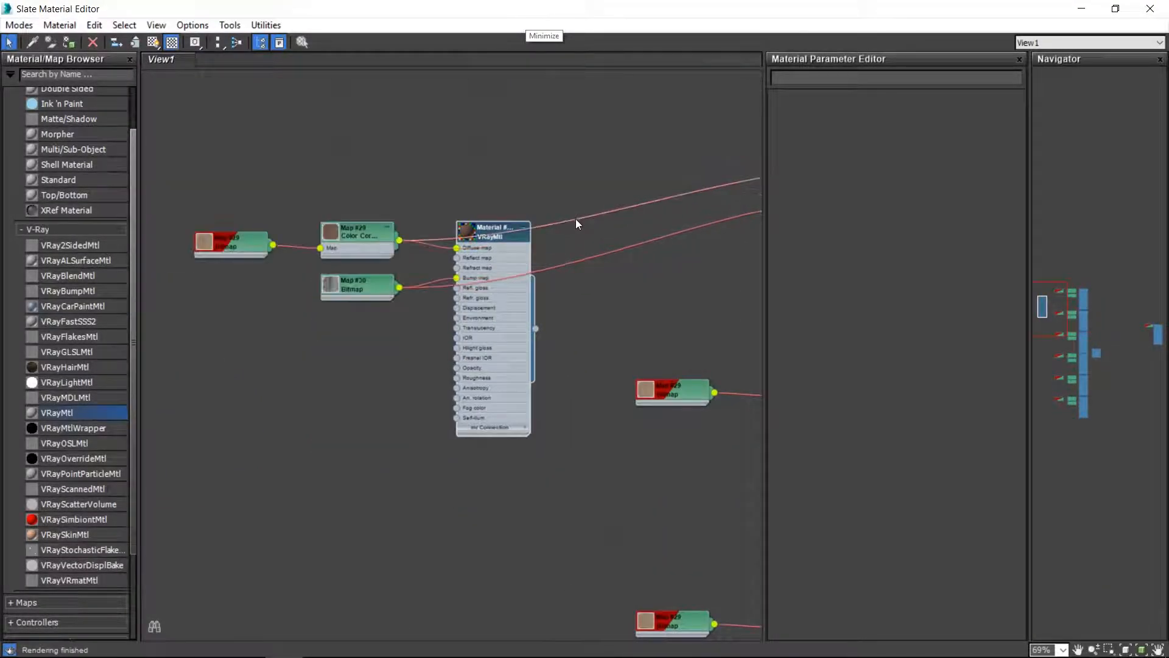
left_click_drag(621, 149, 681, 305)
key("Delete")
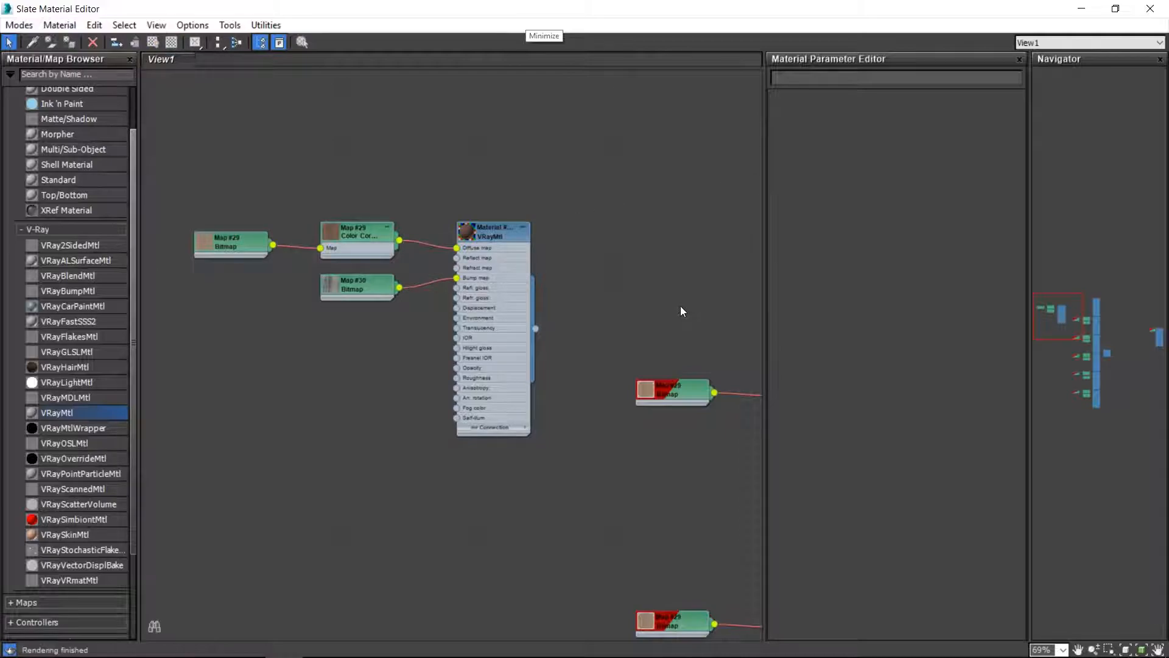
Check the coordinates of the material's hong1.jpg bitmap and reopen the VRayMtl parameters
left_click(518, 231)
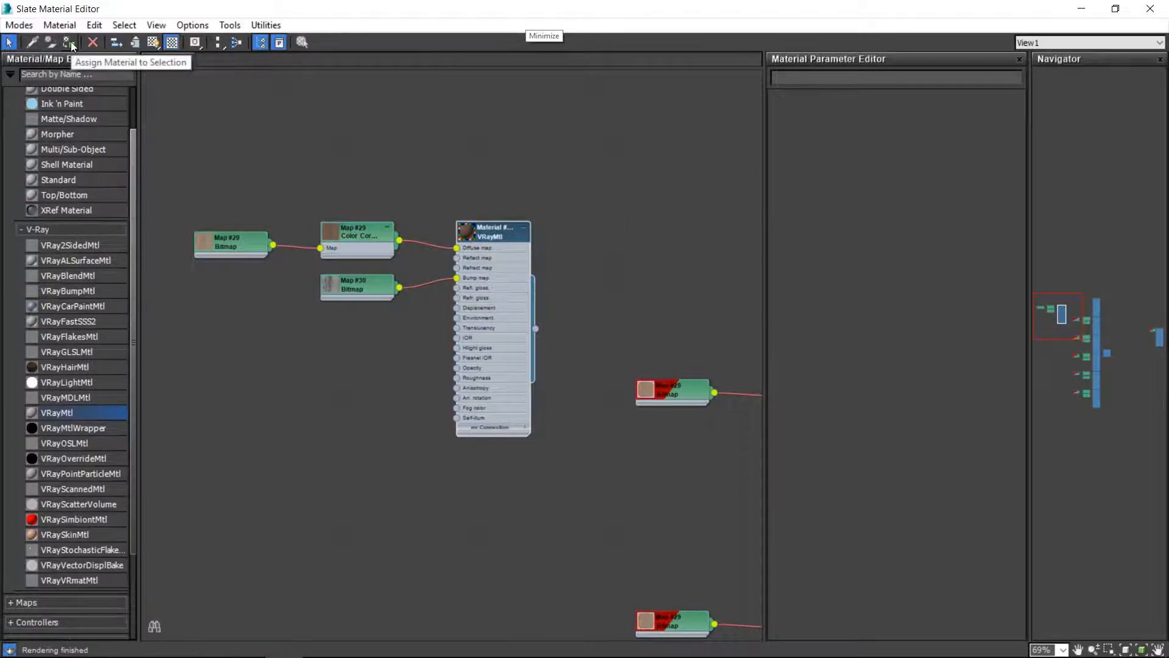
double_click(494, 238)
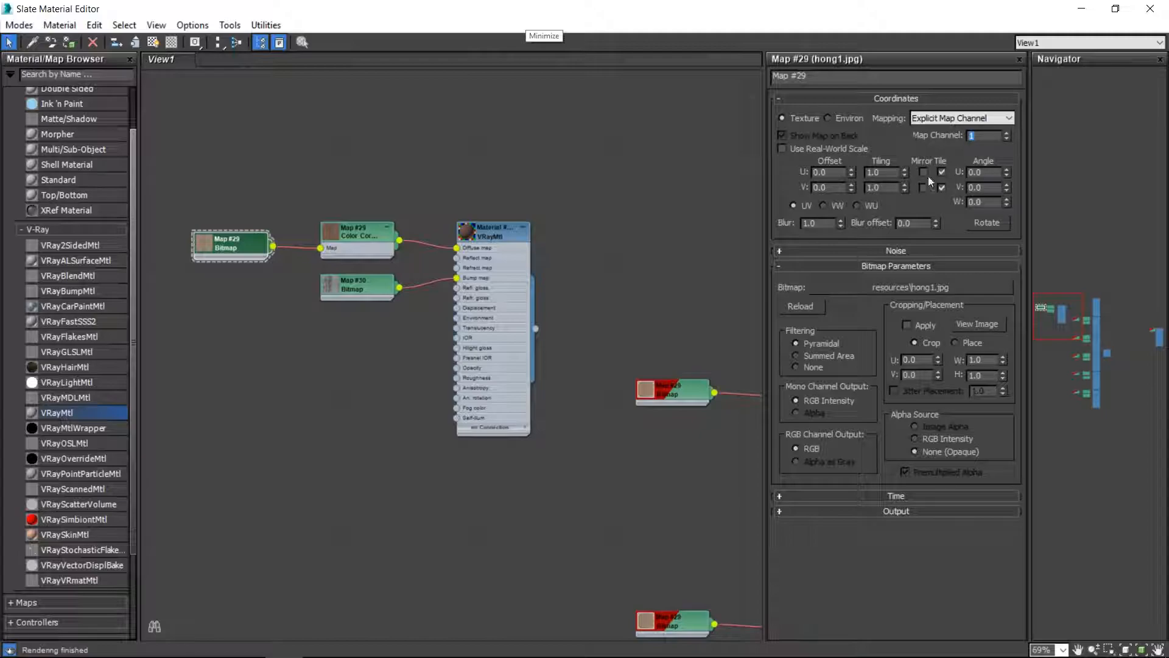
left_click(308, 159)
double_click(501, 227)
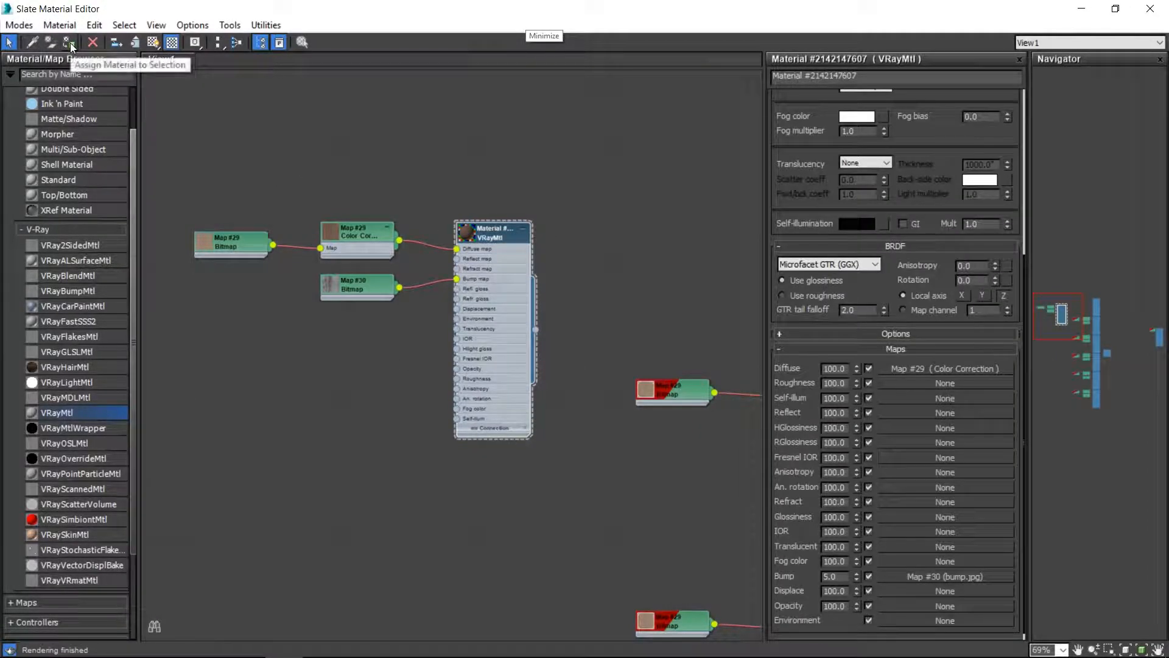
Move the Slate Material Editor aside, select all UV clusters and scale them uniformly up to about 3.5 times the tile's width
left_click_drag(430, 5, 377, 450)
left_click(817, 140)
left_click(381, 233)
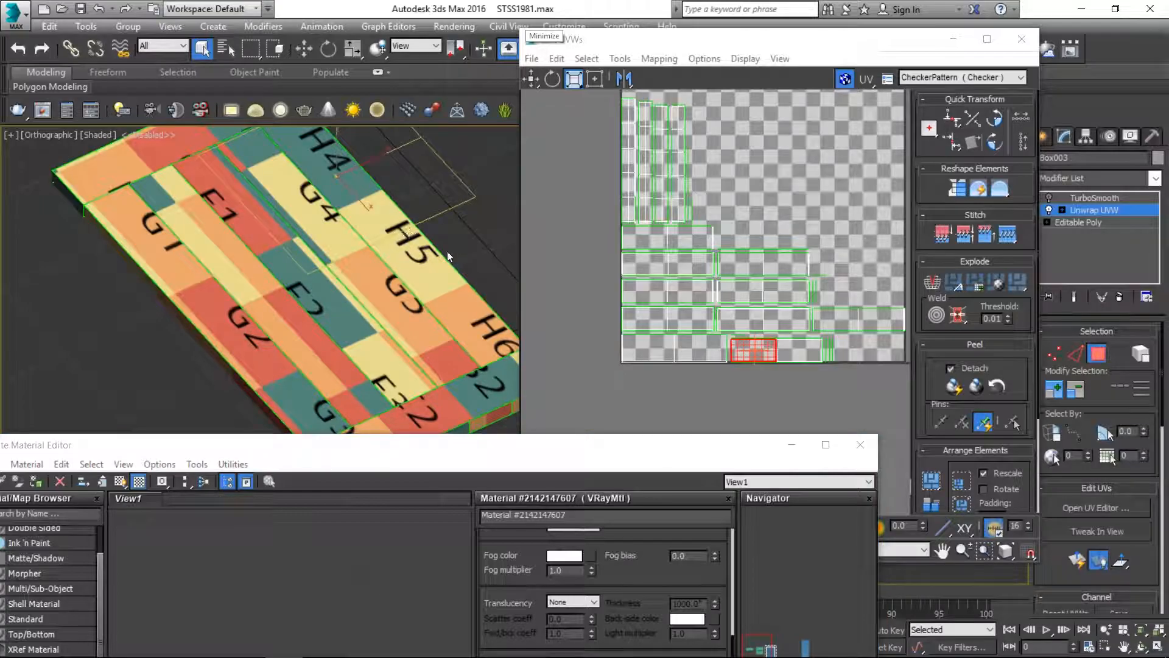
left_click(753, 186)
key("ctrl+a")
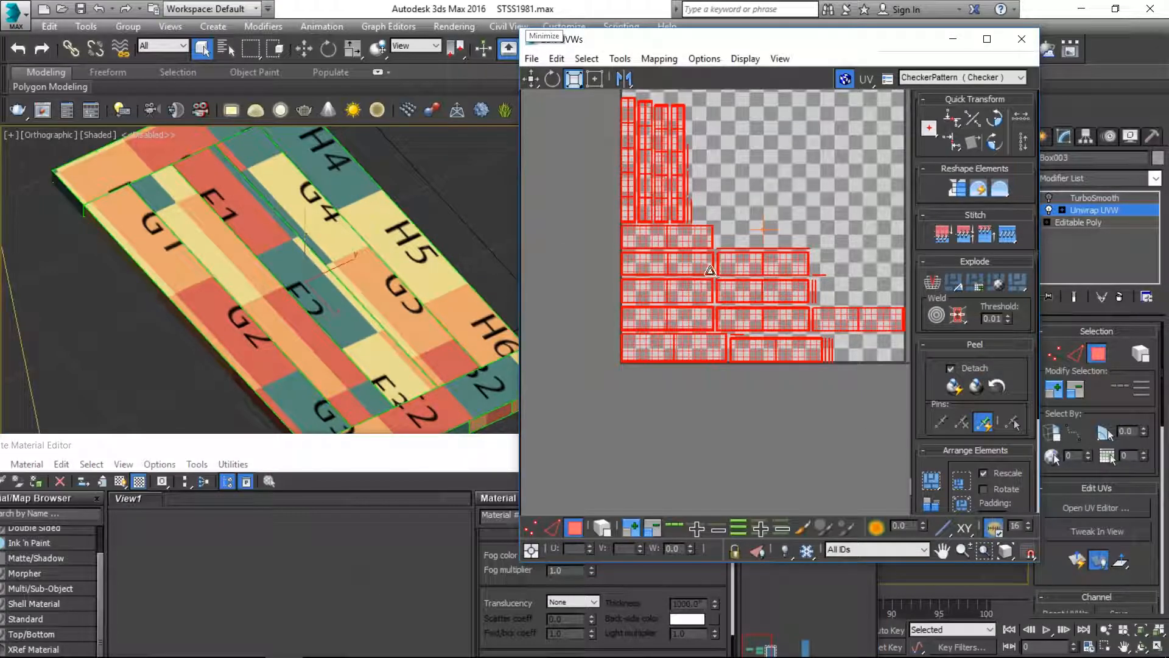
left_click_drag(697, 260, 812, 148)
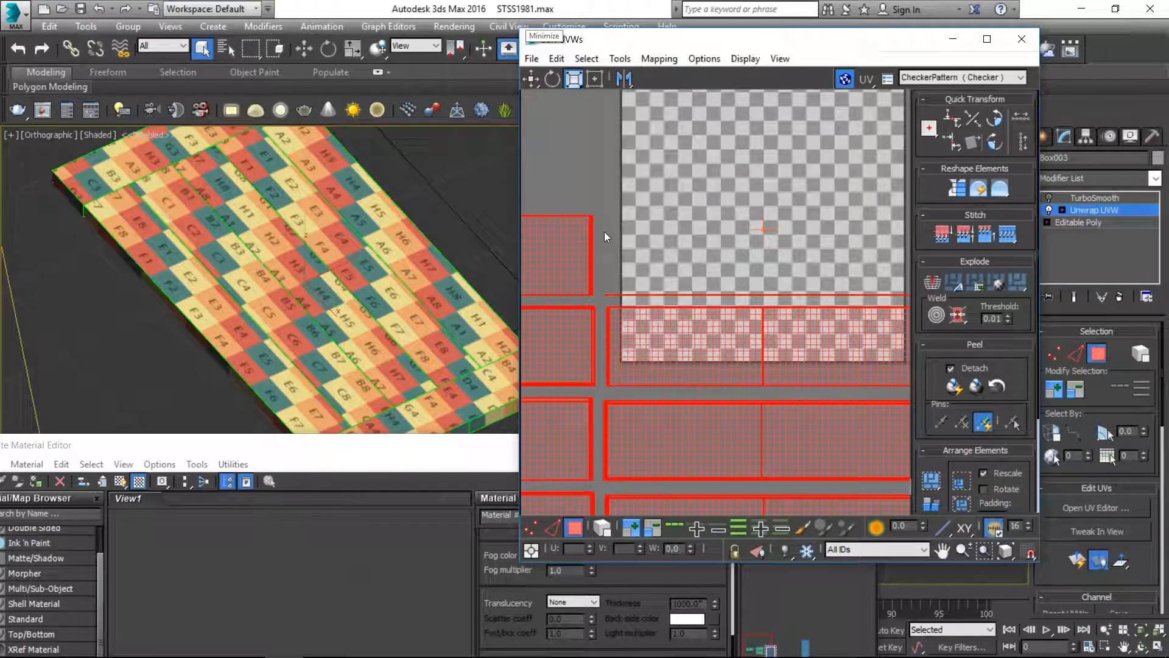
scroll(679, 222, "down", 5)
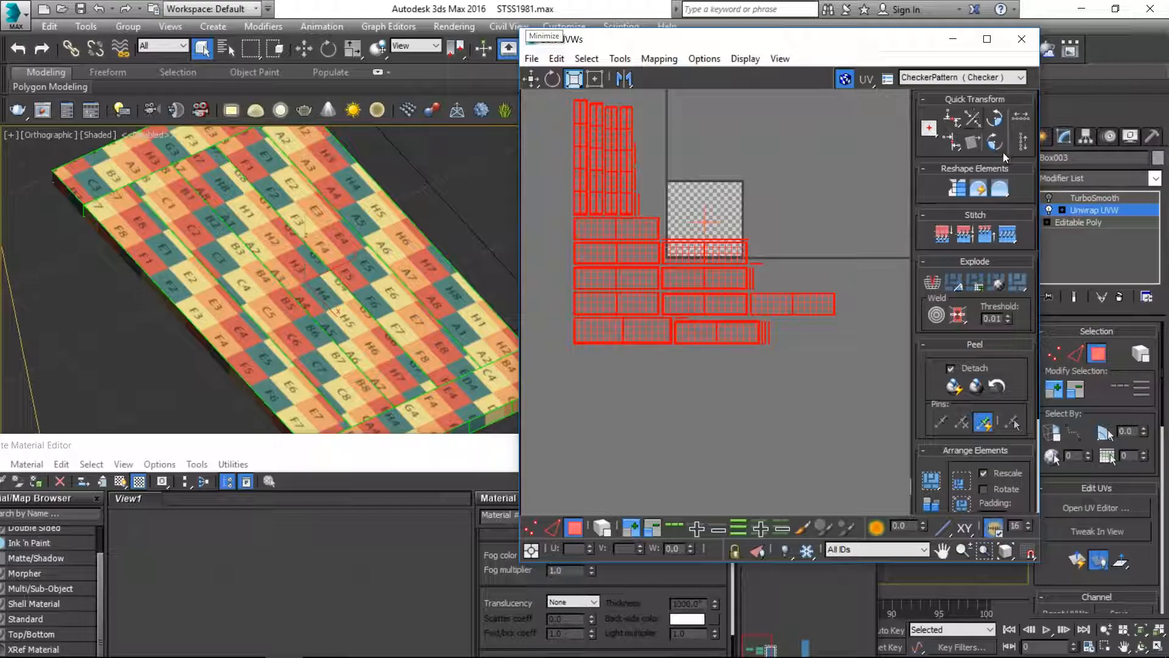
Relax all selected UV clusters by edge angles with 500 iterations and an amount of 1.0
left_click(1000, 190)
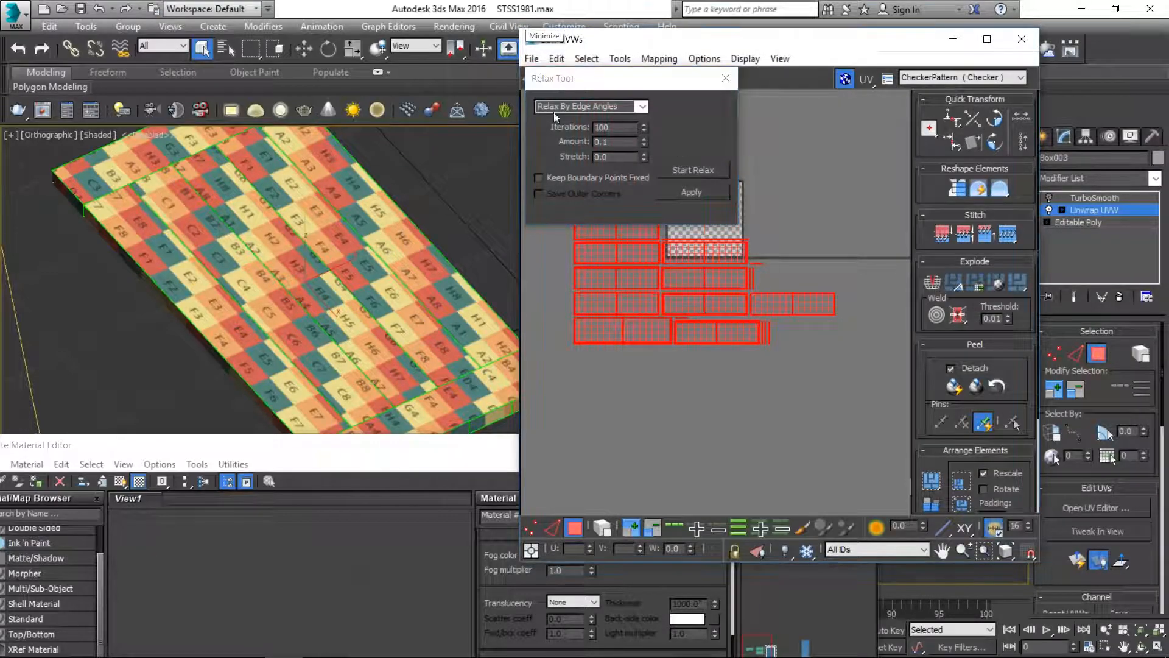
left_click(641, 106)
left_click(628, 125)
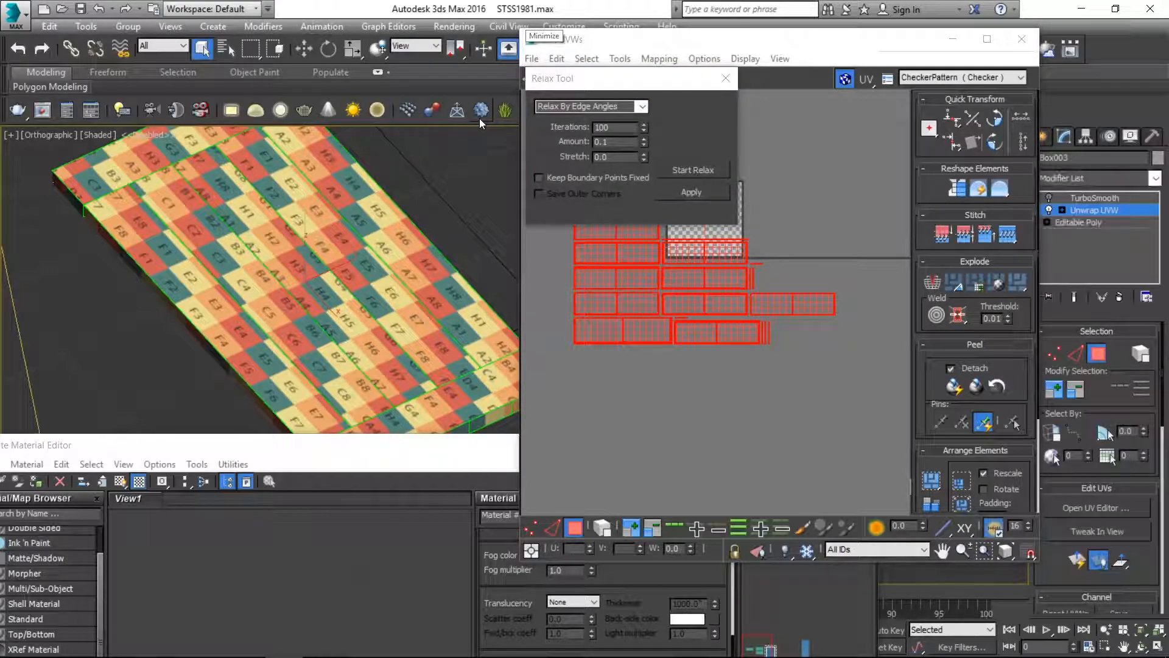
double_click(599, 127)
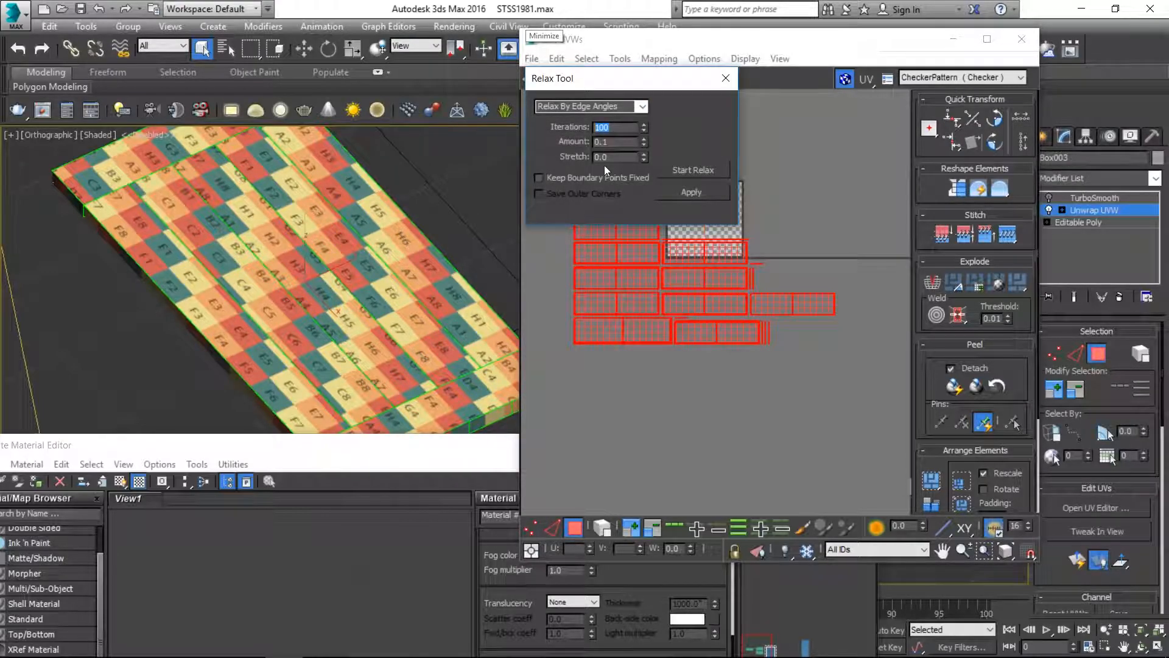
type("5")
left_click(699, 174)
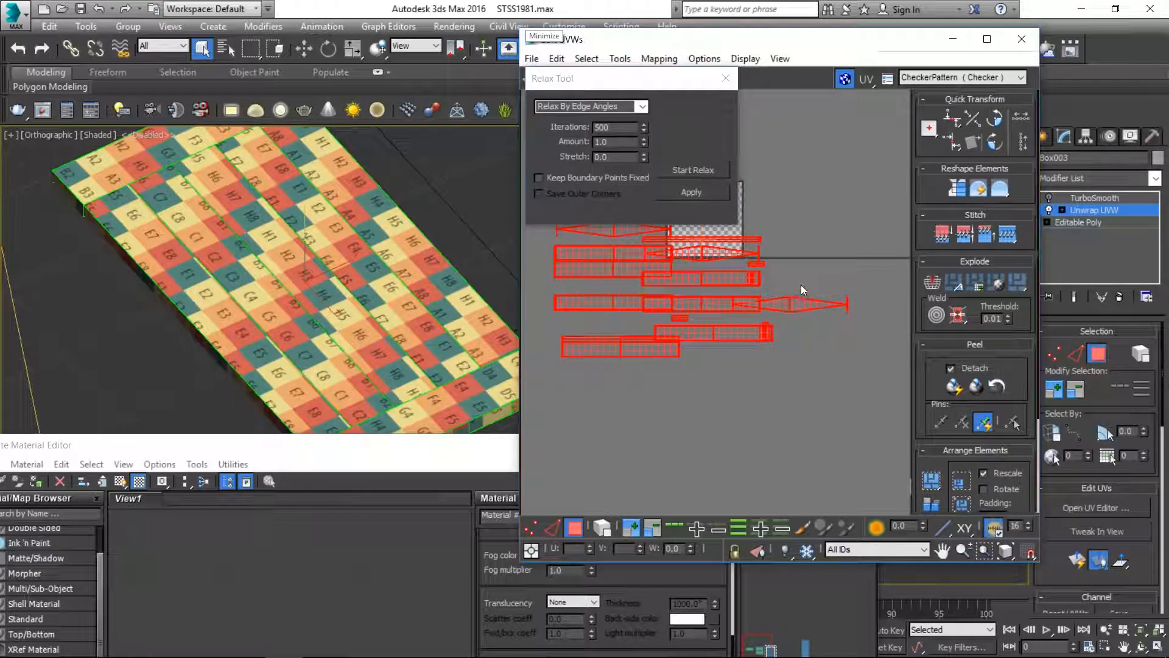
Enable element selection in the UV layout and try relaxing the outermost diamond-shaped cluster by edge angles again
left_click(802, 288)
left_click(808, 303)
left_click(602, 528)
scroll(782, 305, "up", 3)
left_click(792, 278)
left_click(780, 303)
left_click(695, 165)
left_click(695, 164)
left_click(833, 263)
Relax the outermost diamond-shaped cluster with the Relax By Polygon Angles method
scroll(843, 365, "down", 3)
middle_click_drag(339, 303, 341, 256, "alt")
left_click(828, 379)
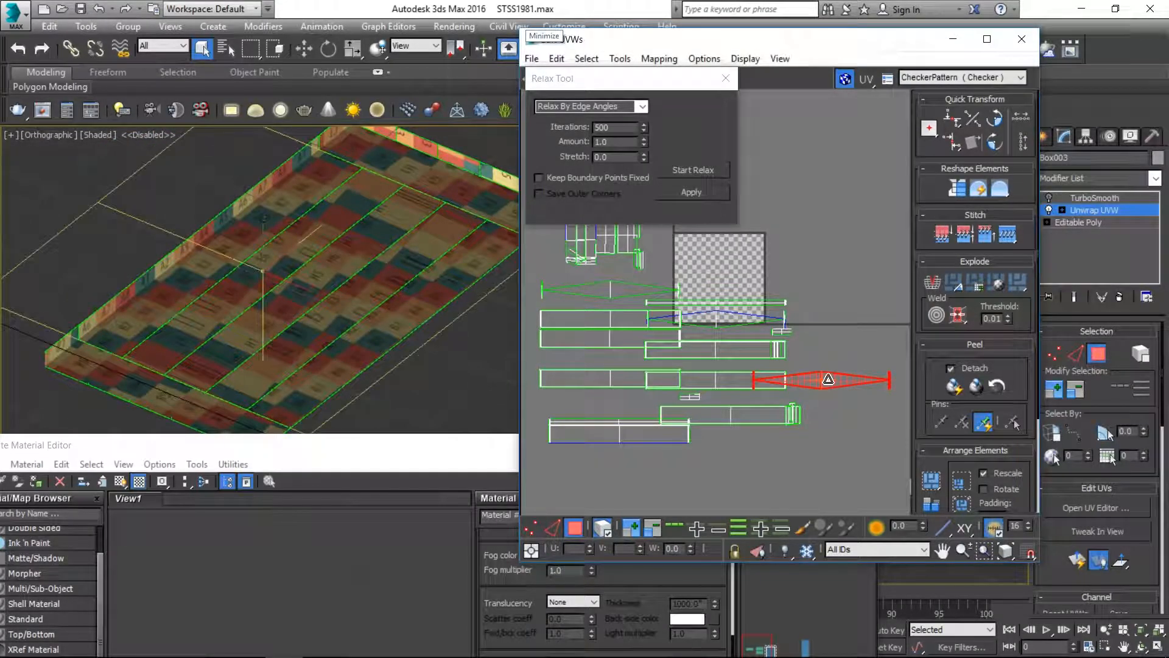
left_click(641, 107)
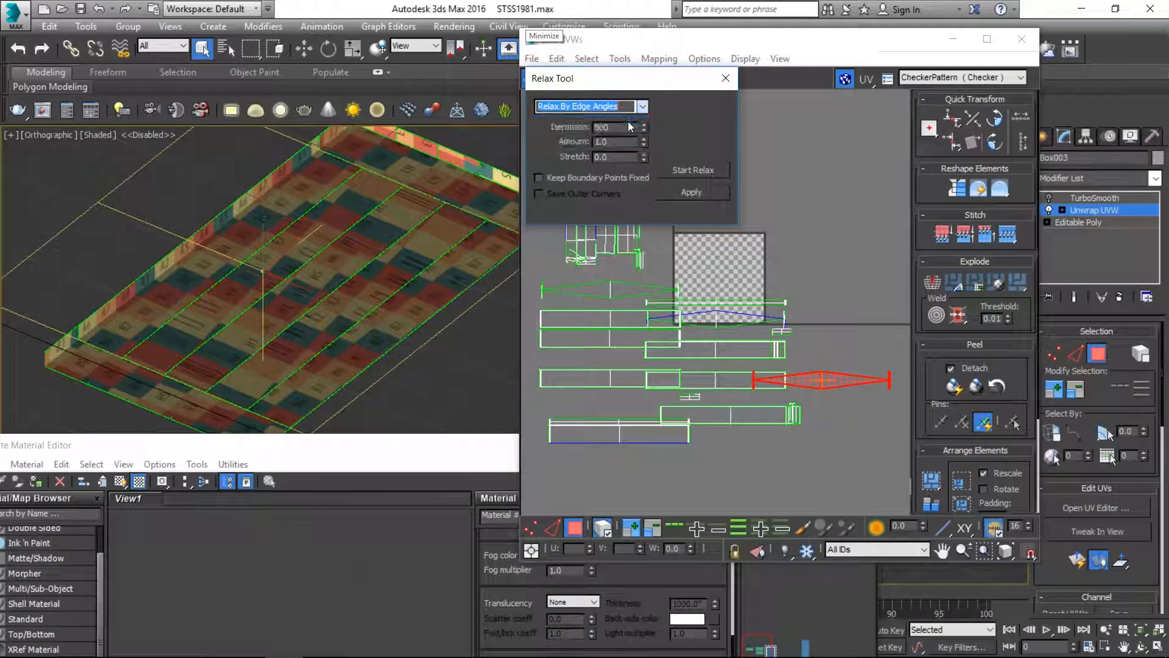
left_click(627, 122)
left_click(691, 173)
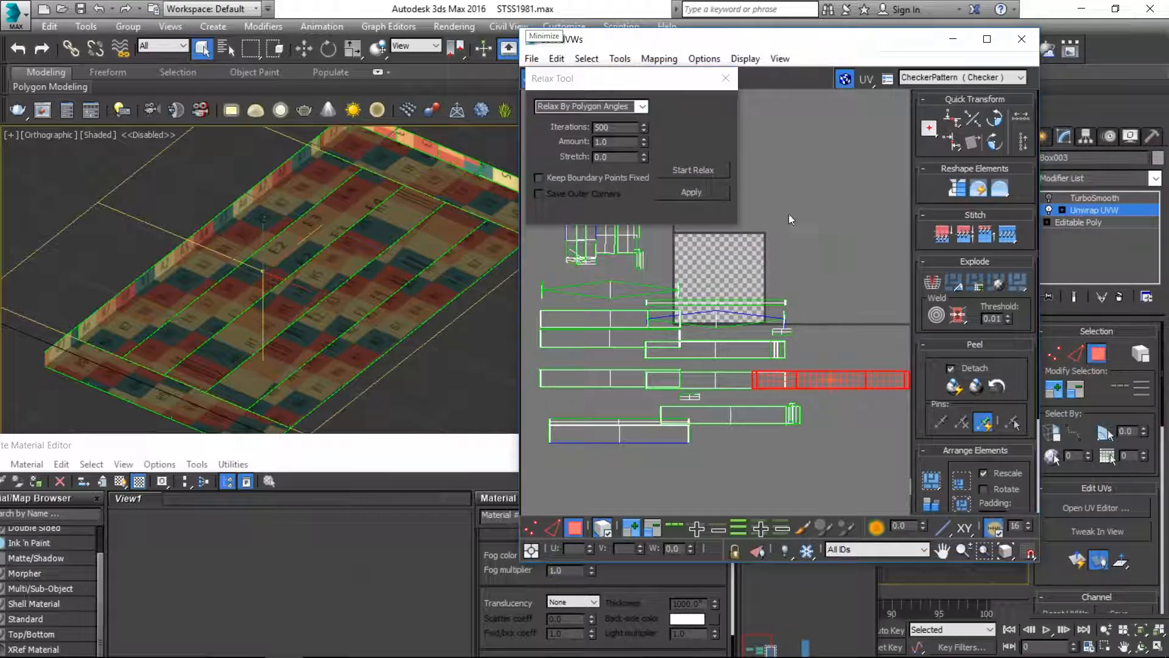
left_click(699, 172)
Straighten the diamond-shaped cluster just below the vertical strips and relax it by polygon angles
middle_click_drag(809, 226, 847, 310)
left_click(678, 372)
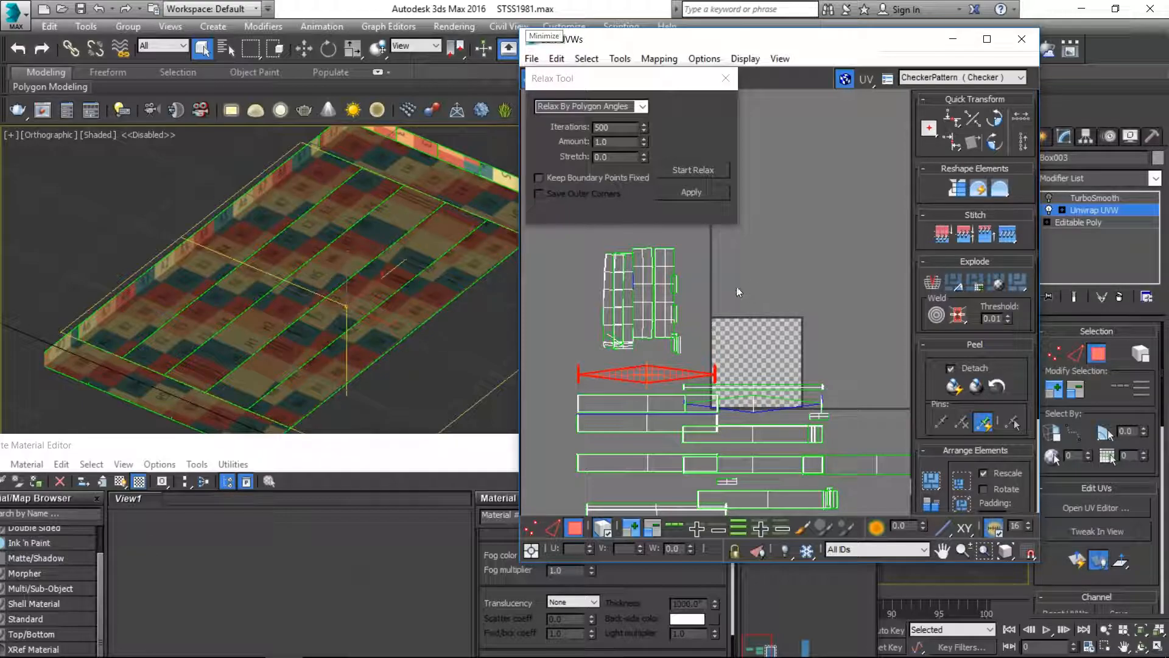
scroll(694, 314, "up", 1)
middle_click_drag(689, 317, 723, 266)
scroll(722, 266, "up", 1)
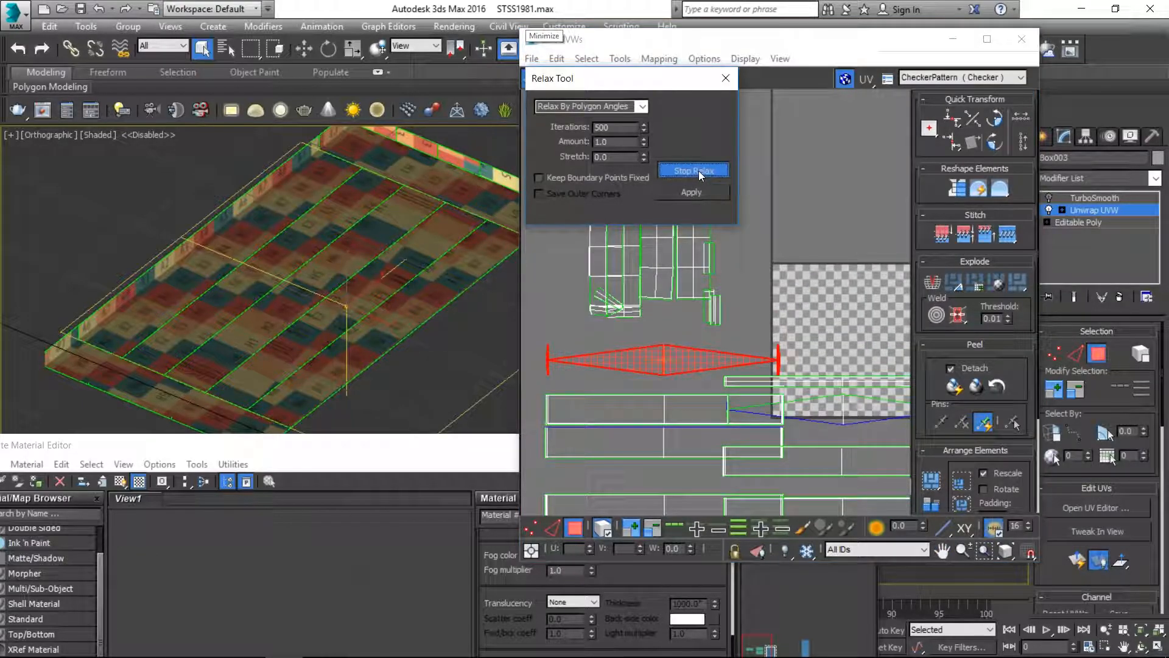
left_click(961, 191)
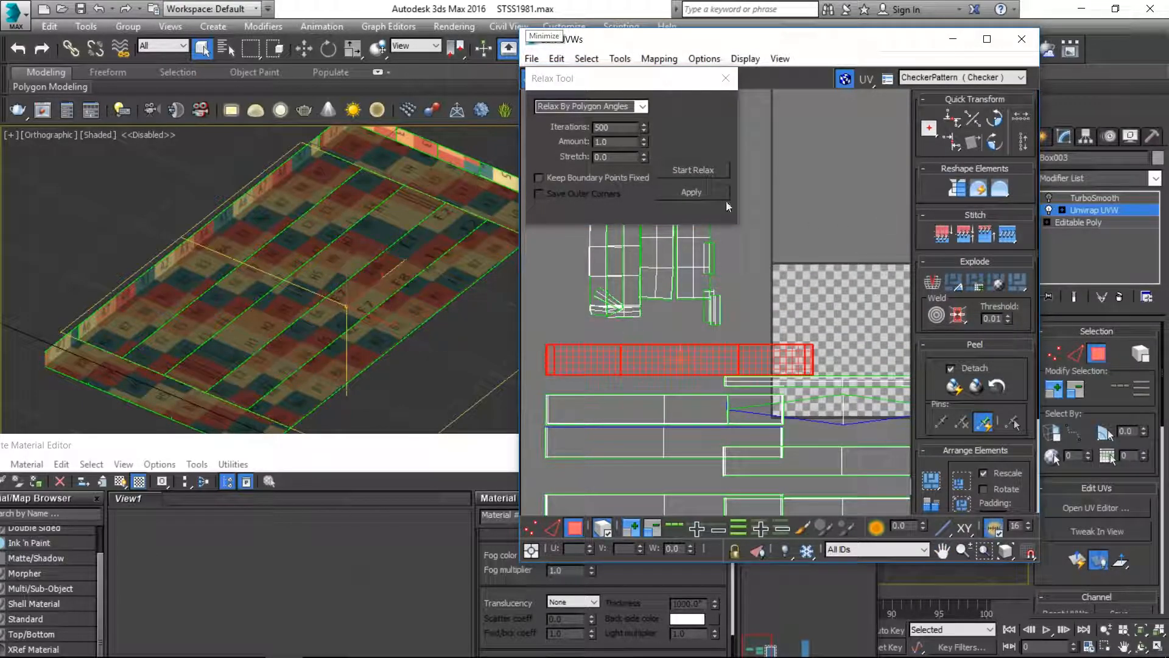
left_click(699, 173)
left_click(660, 320)
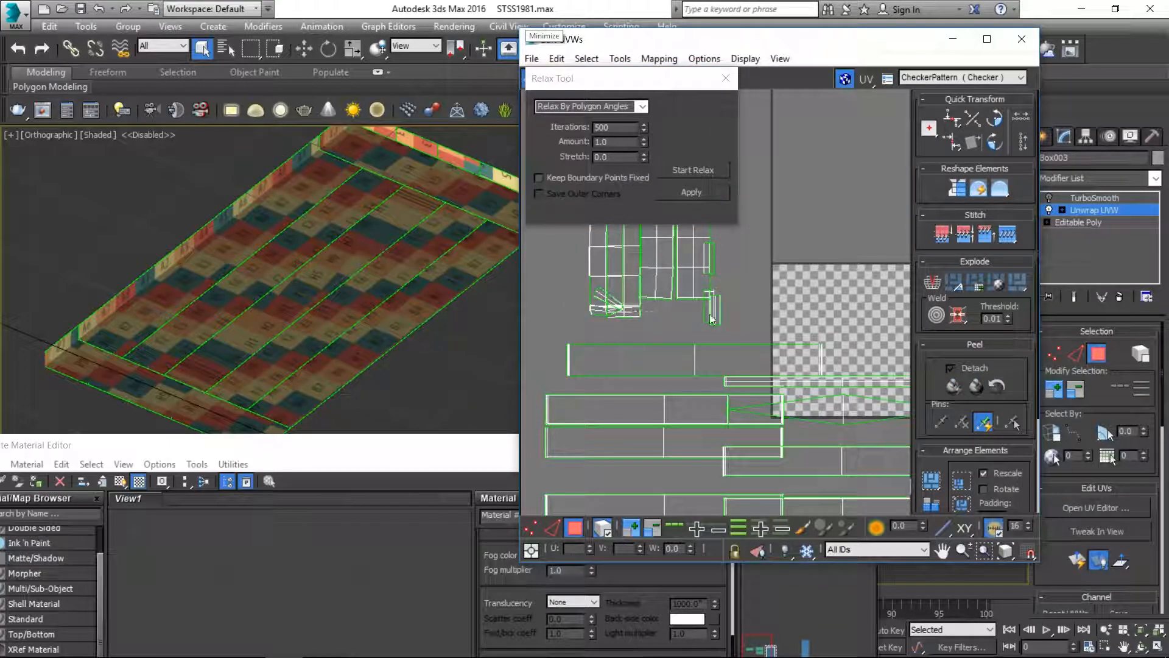
Spread the overlapping vertical strips apart in the UV layout
left_click_drag(572, 253, 761, 309)
middle_click_drag(793, 266, 871, 350)
left_click(822, 310)
left_click(716, 290)
left_click_drag(728, 289, 637, 290)
left_click(685, 319)
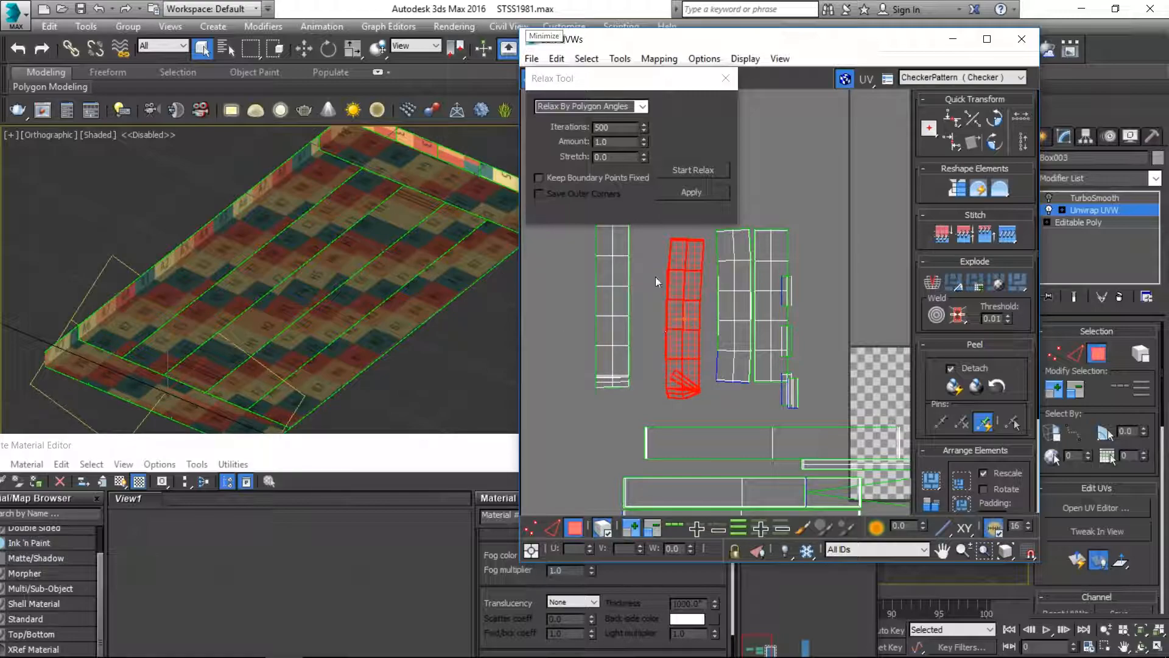
Shift the third vertical strip slightly clear of its neighbour and relax it by polygon angles
left_click(722, 317)
left_click_drag(722, 318, 715, 318)
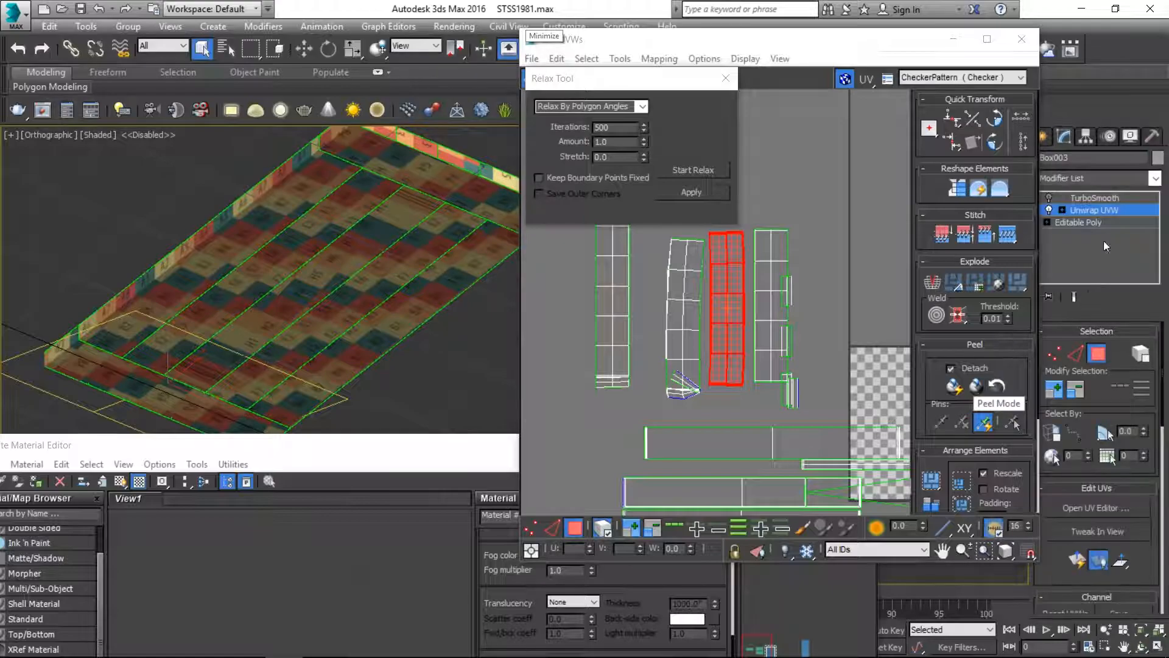
left_click(704, 170)
left_click(705, 169)
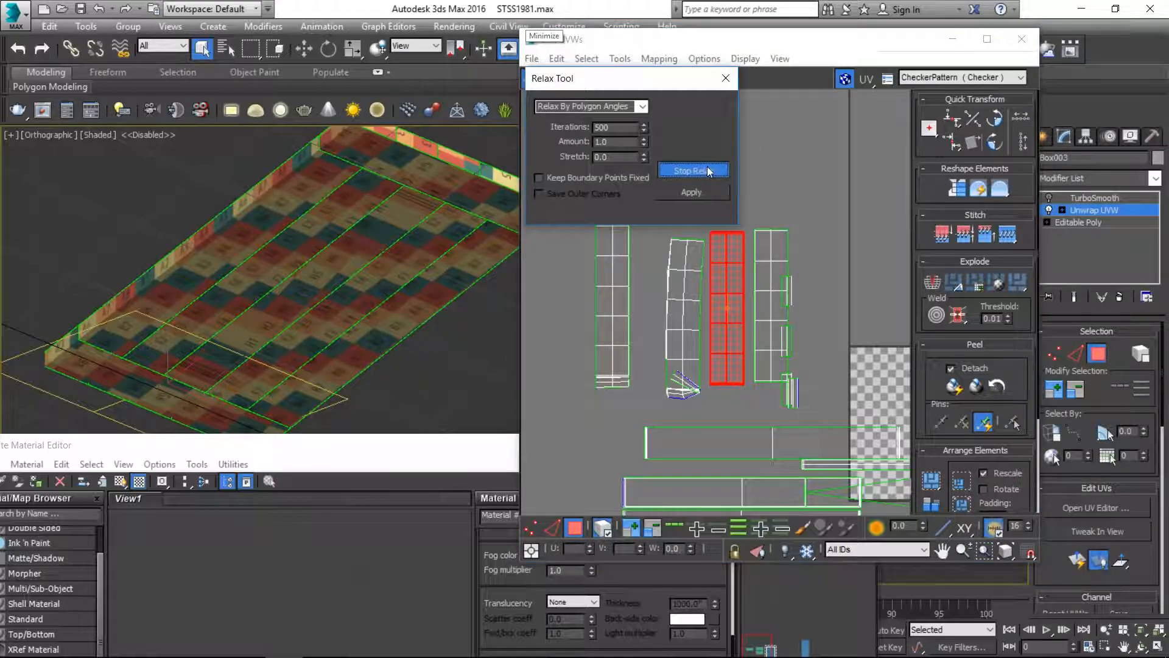
left_click(770, 251)
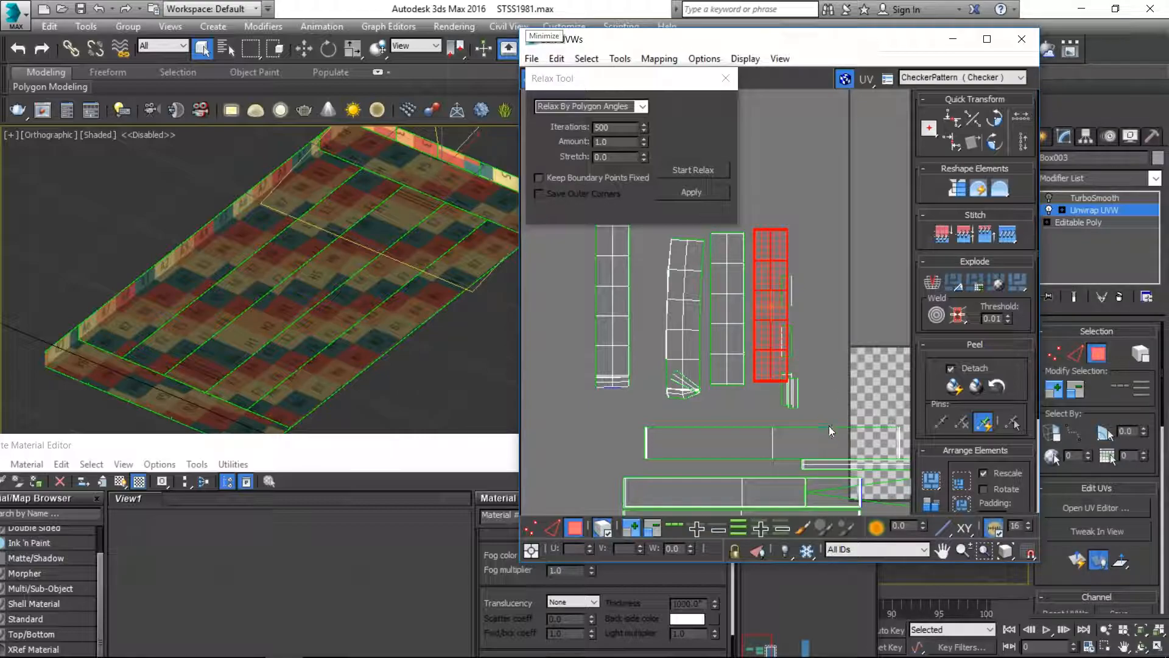
Straighten the remaining diamond-shaped cluster overlapping the checker tile and relax it by polygon angles
scroll(855, 473, "down", 3)
left_click(854, 481)
middle_click_drag(852, 470, 800, 389)
scroll(812, 381, "up", 5)
left_click(819, 330)
left_click(957, 189)
left_click(694, 167)
left_click(696, 170)
Examine the checker pattern across the tabletop planks and the lower UV clusters for remaining distortion
middle_click_drag(335, 302, 431, 442, "alt")
middle_click_drag(346, 273, 216, 260)
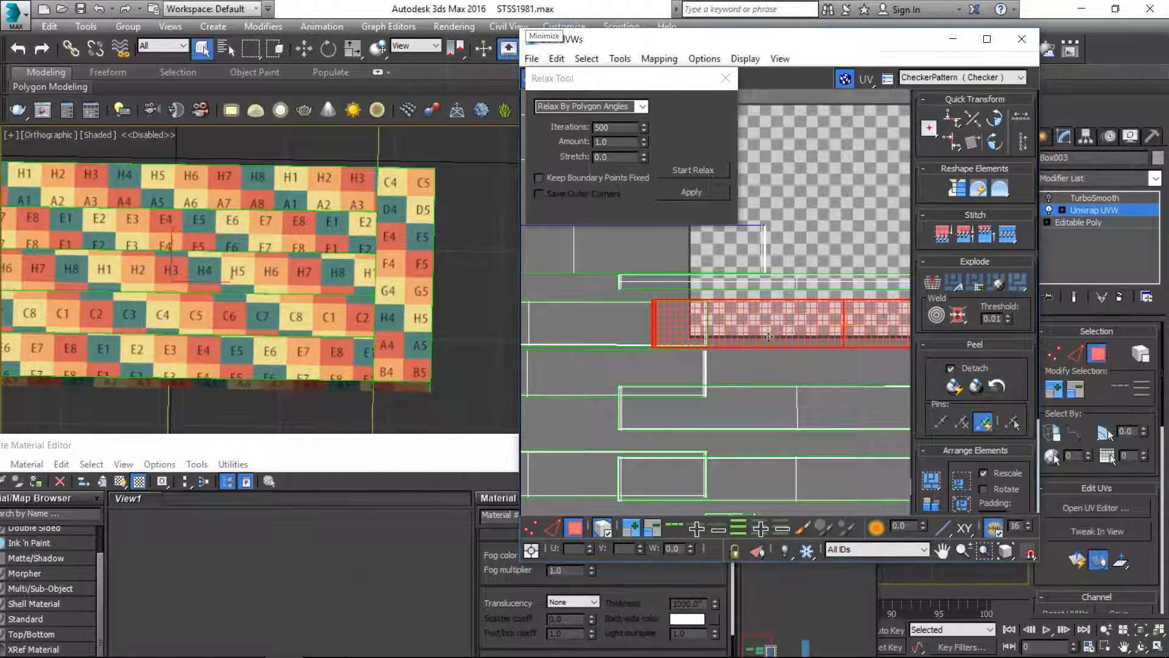
scroll(768, 334, "down", 5)
scroll(786, 429, "up", 1)
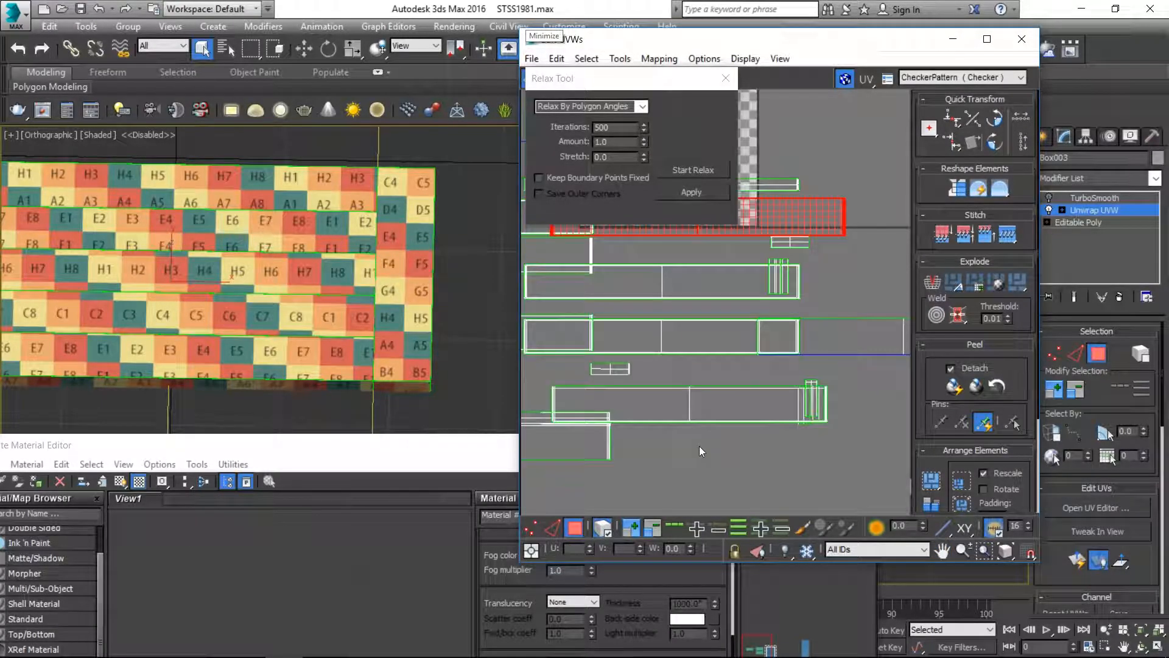
left_click(699, 445)
middle_click_drag(656, 445, 803, 436)
left_click(725, 431)
middle_click_drag(443, 403, 261, 348, "alt")
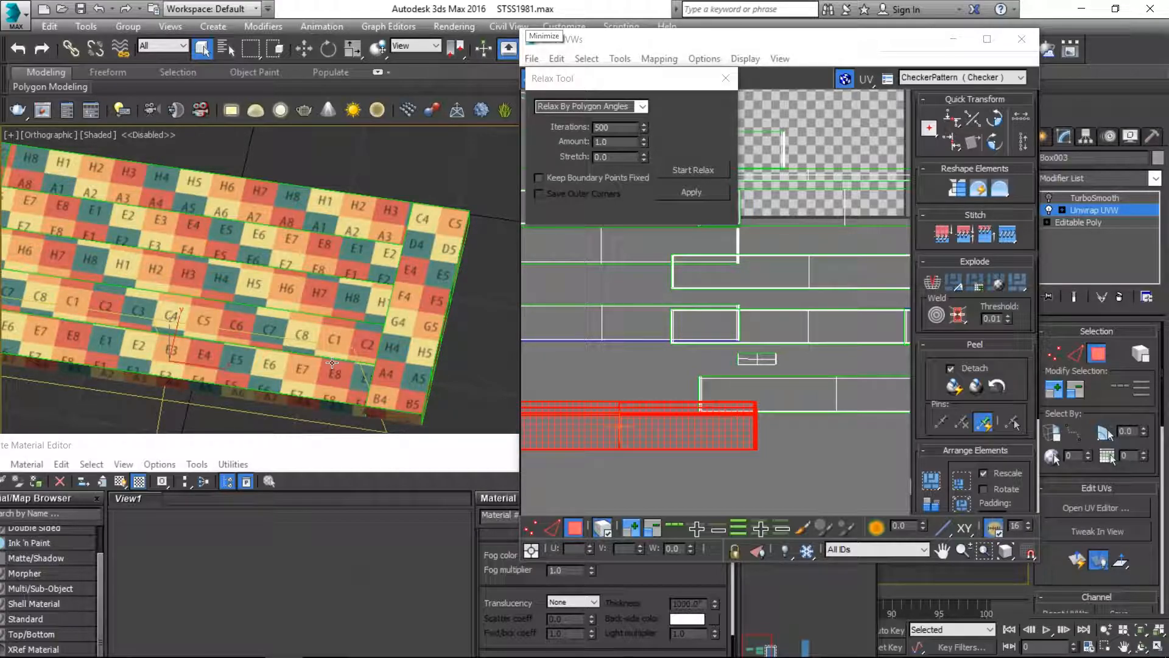
Bring the Slate Material Editor into view, leave UV editing and assign the wood VRayMtl material to the tabletop
left_click(360, 448)
left_click_drag(232, 447, 281, 317)
middle_click_drag(399, 520, 288, 450)
left_click(640, 40)
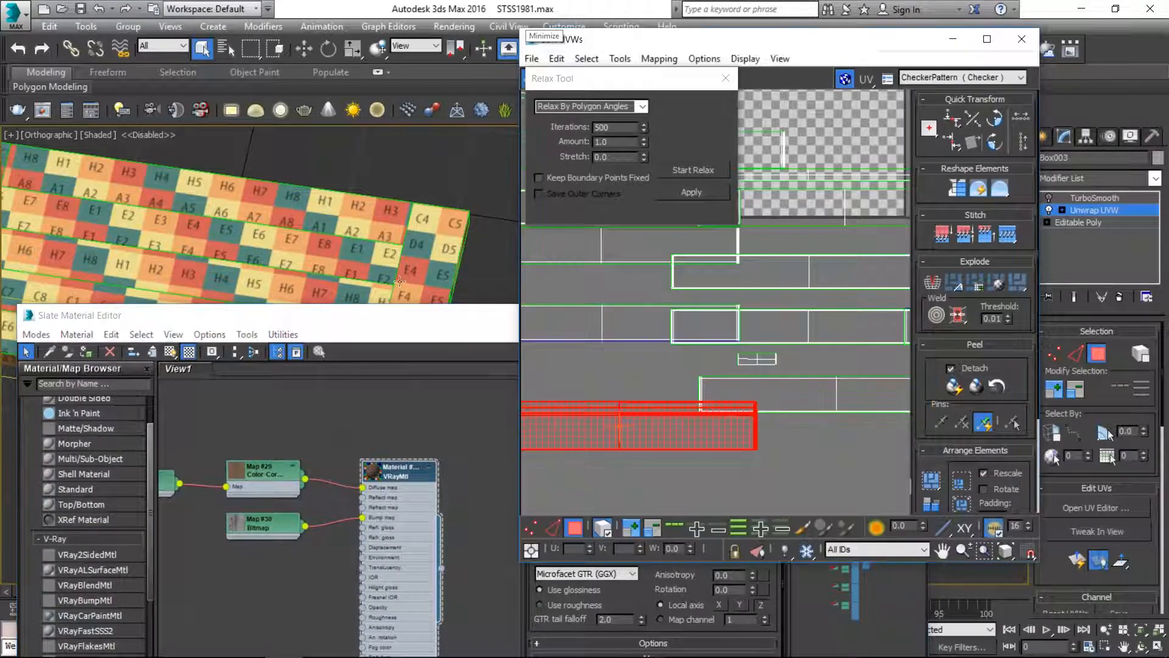
key("1")
key("1")
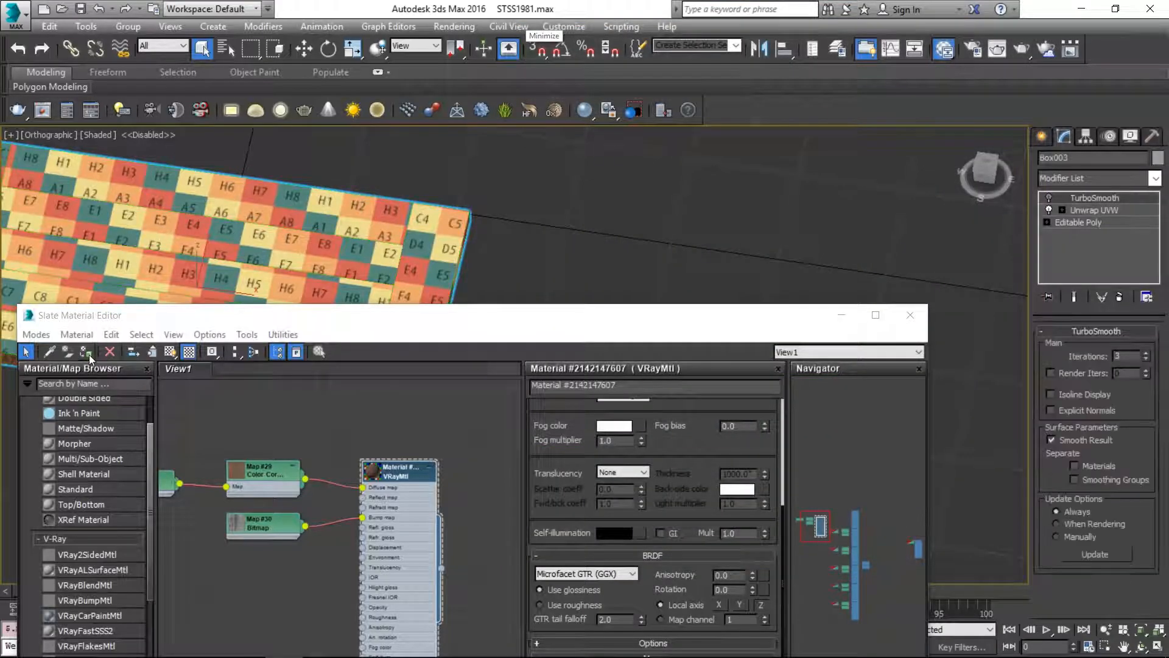
left_click(90, 354)
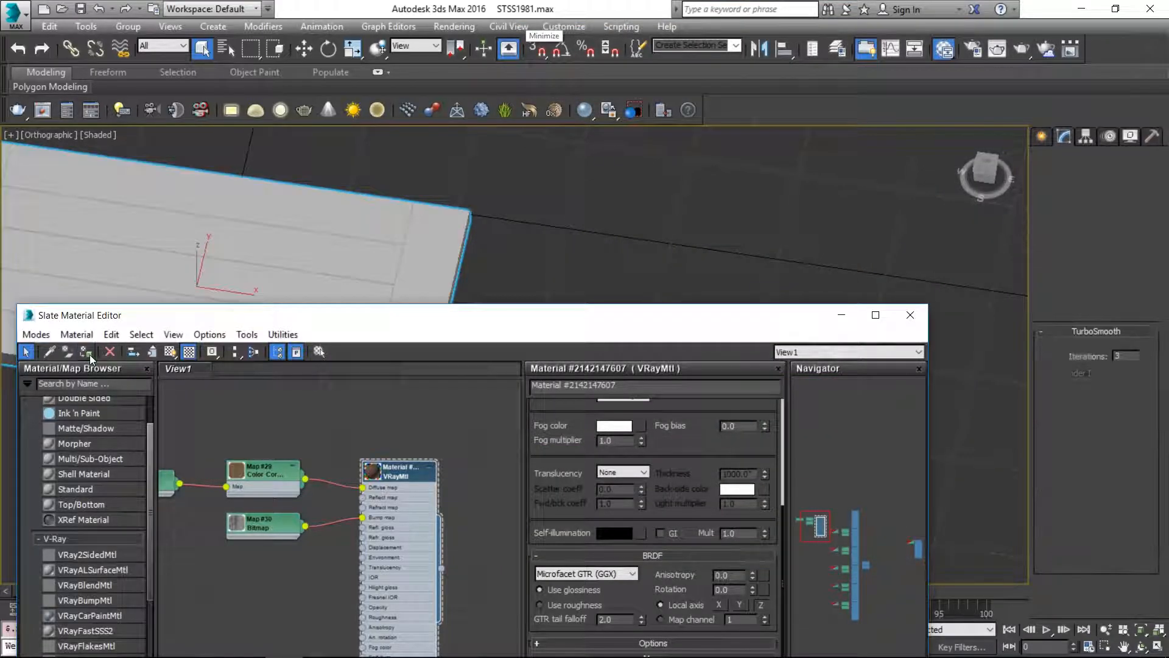
Show the Map #29 wood bitmap on the tabletop in the viewport and minimize the Slate Material Editor
left_click(271, 479)
middle_click_drag(271, 480, 421, 480)
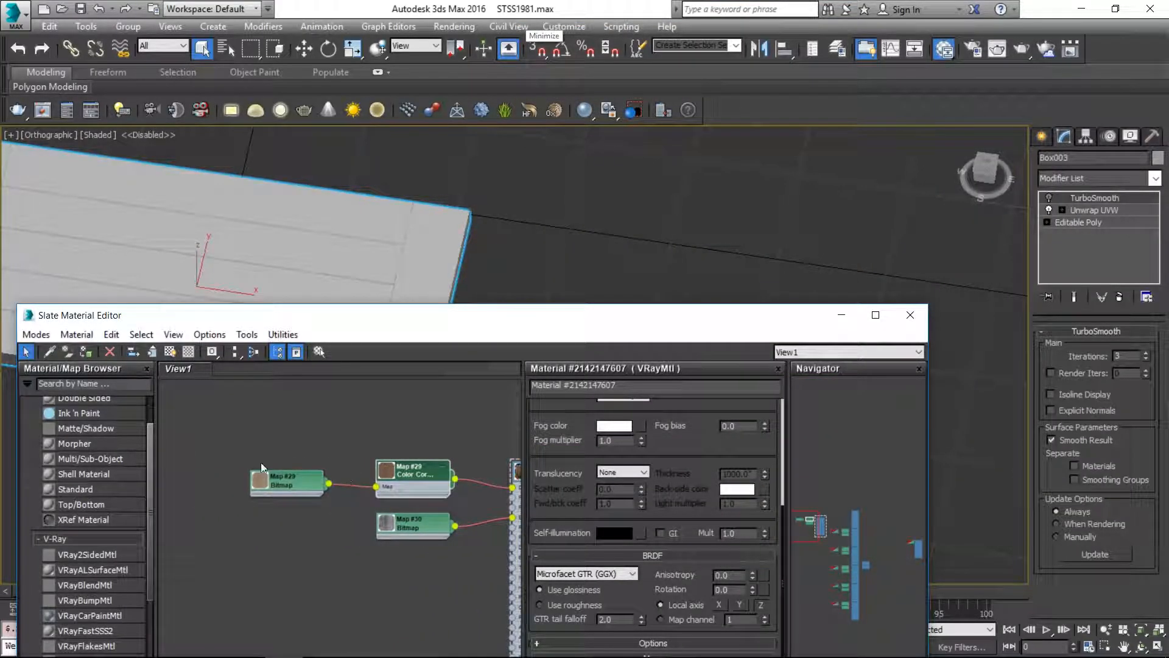
left_click(312, 490)
left_click(97, 351)
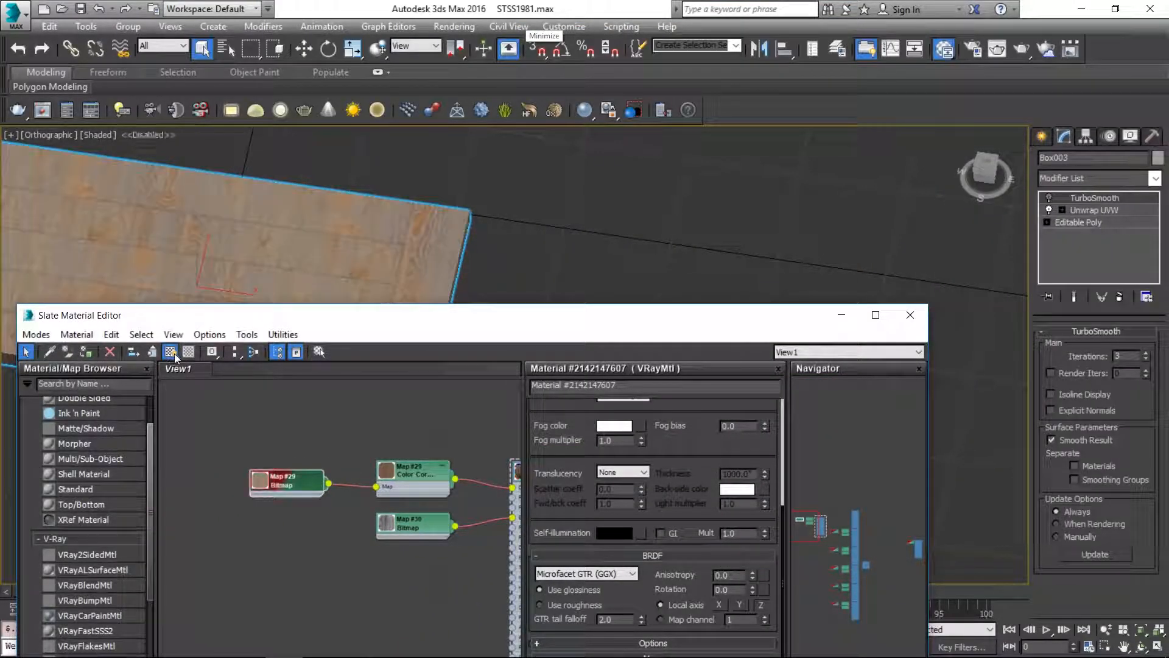
left_click(840, 314)
Examine the wood grain direction on the tabletop planks up close and from a distance
scroll(550, 279, "up", 6)
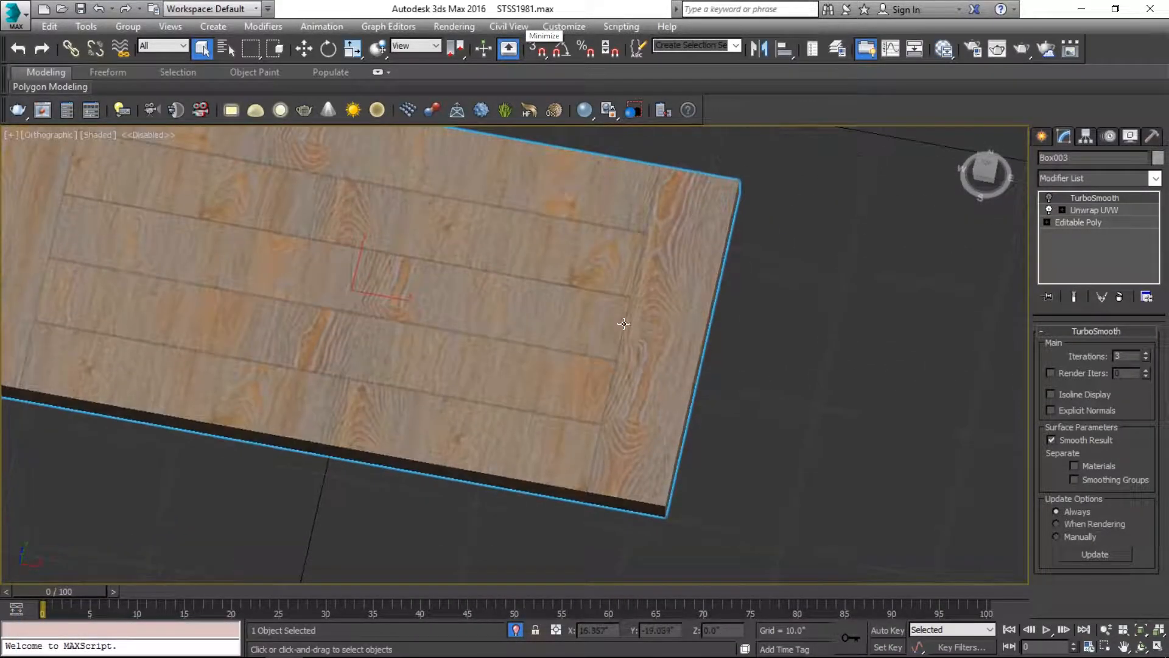
scroll(479, 261, "up", 2)
scroll(505, 339, "down", 4)
scroll(506, 339, "up", 4)
scroll(506, 339, "down", 4)
scroll(508, 341, "up", 2)
scroll(509, 341, "down", 3)
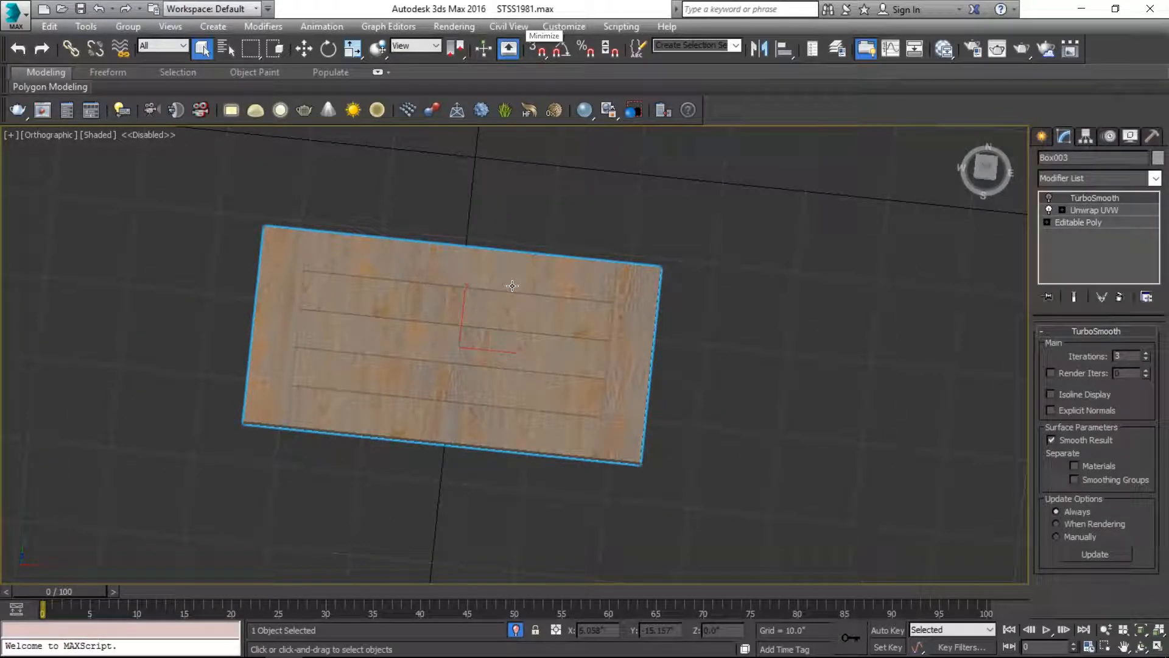
key("m")
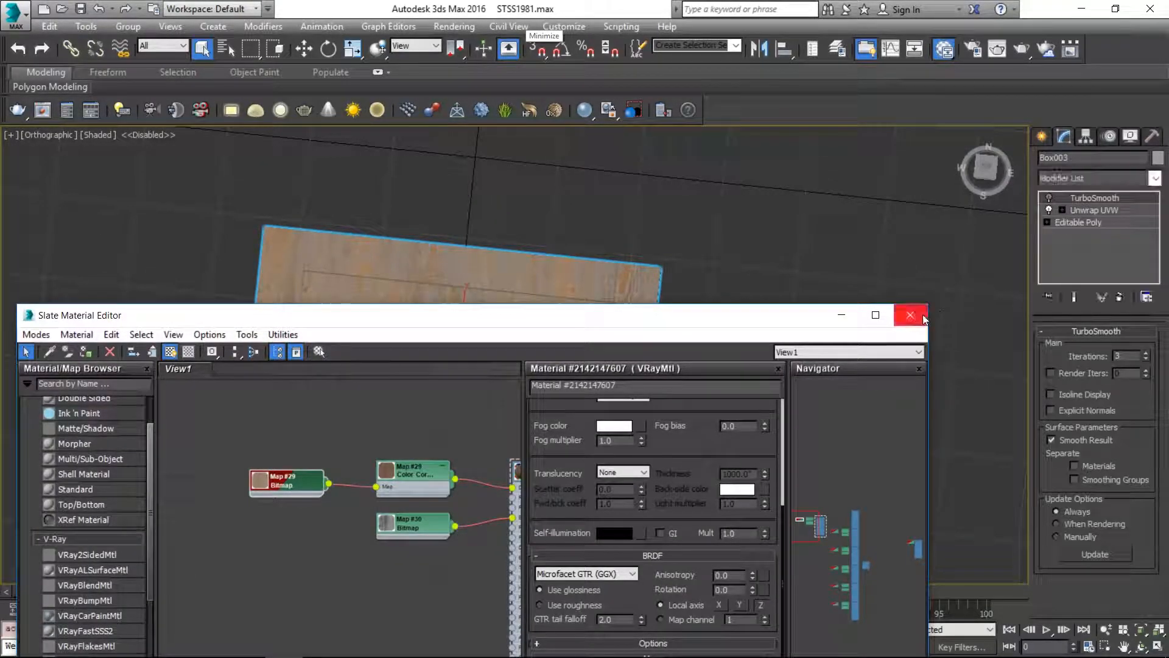
left_click(910, 314)
Return to the Unwrap UVW modifier and open its UV Editor in polygon mode
left_click(1115, 210)
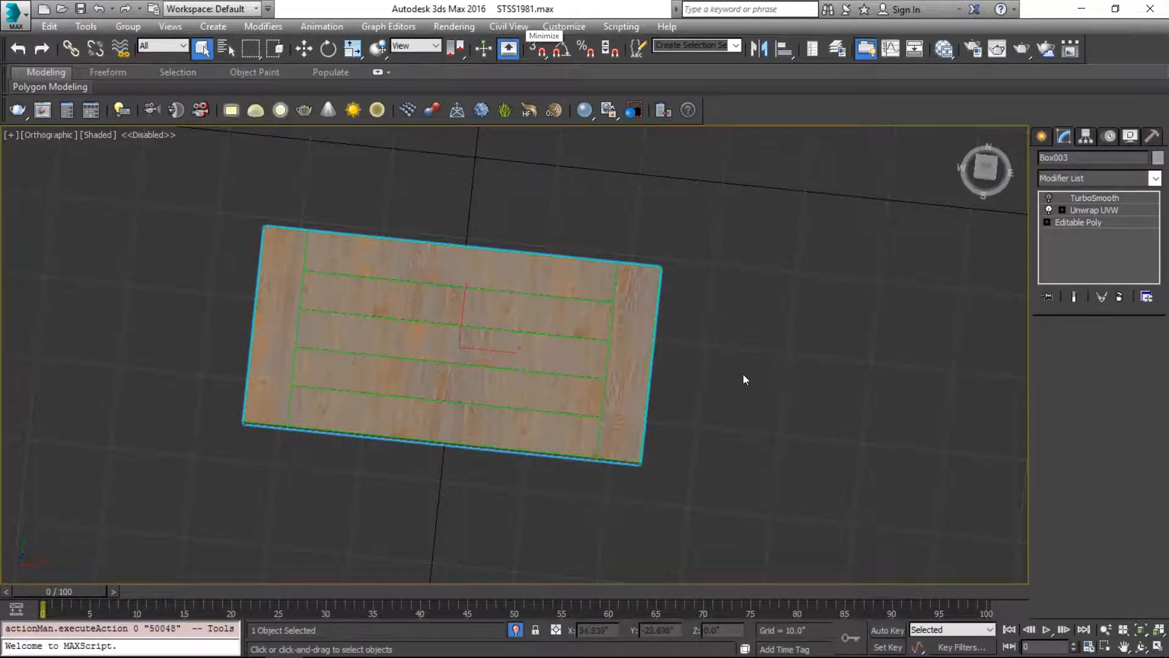
scroll(731, 374, "up", 3)
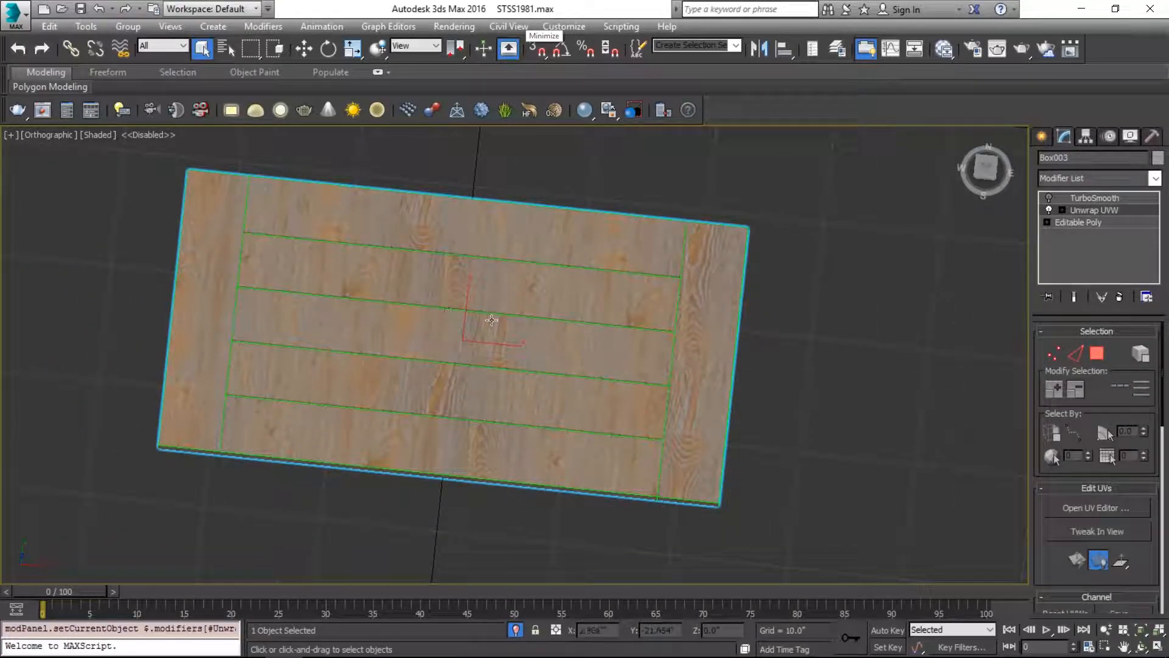
left_click(1083, 504)
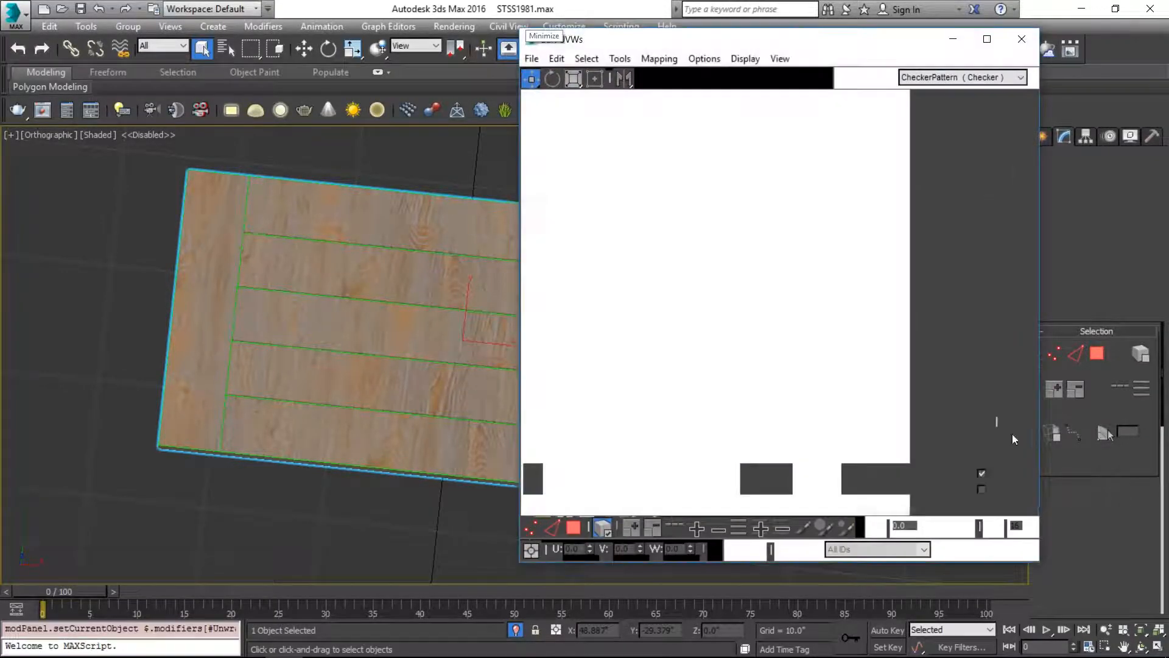
key("3")
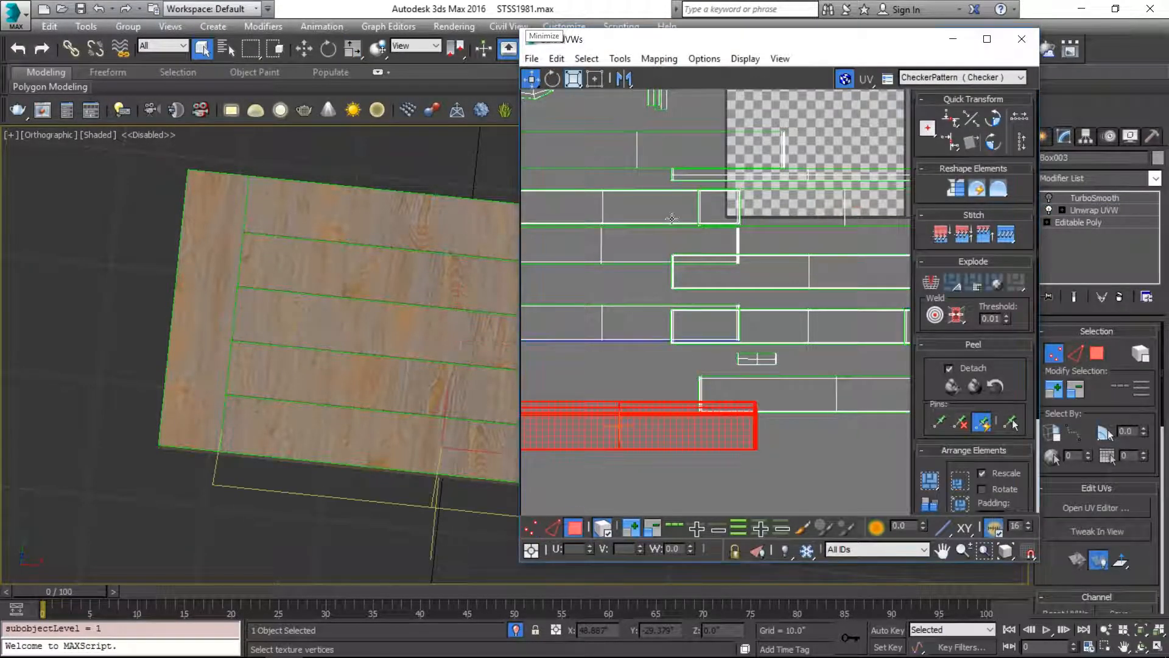
scroll(654, 216, "down", 2)
Select the UV clusters of the tabletop's five long planks and rotate them 90 degrees
left_click(381, 222)
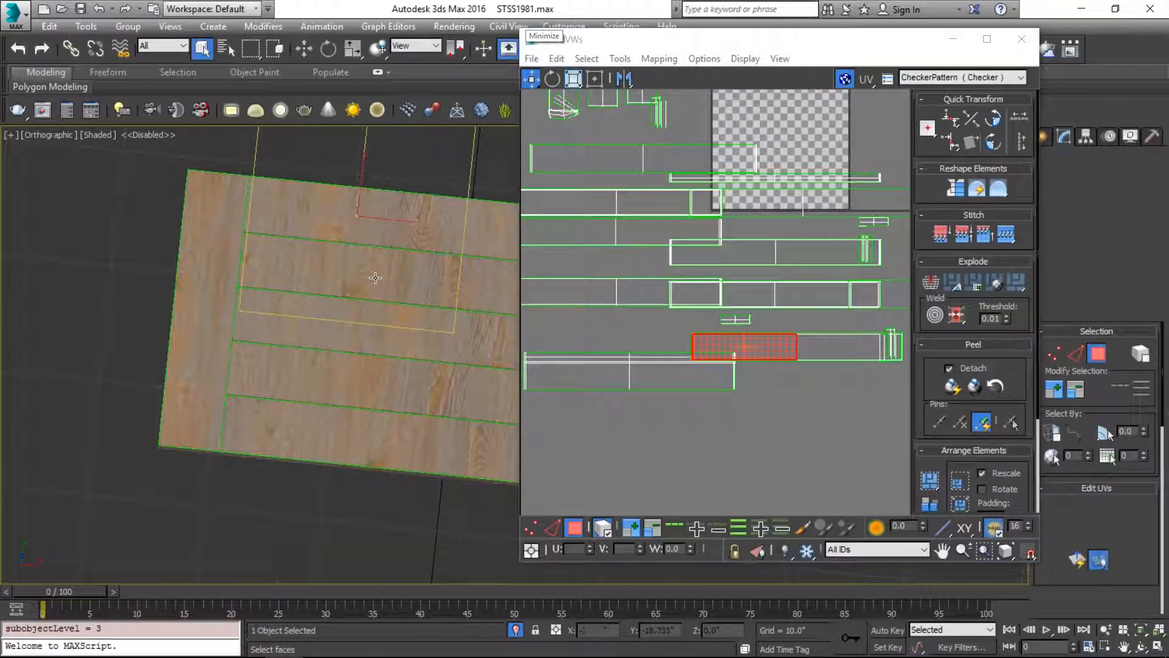
left_click(373, 276, "ctrl")
left_click(362, 330, "ctrl")
left_click(331, 429, "ctrl")
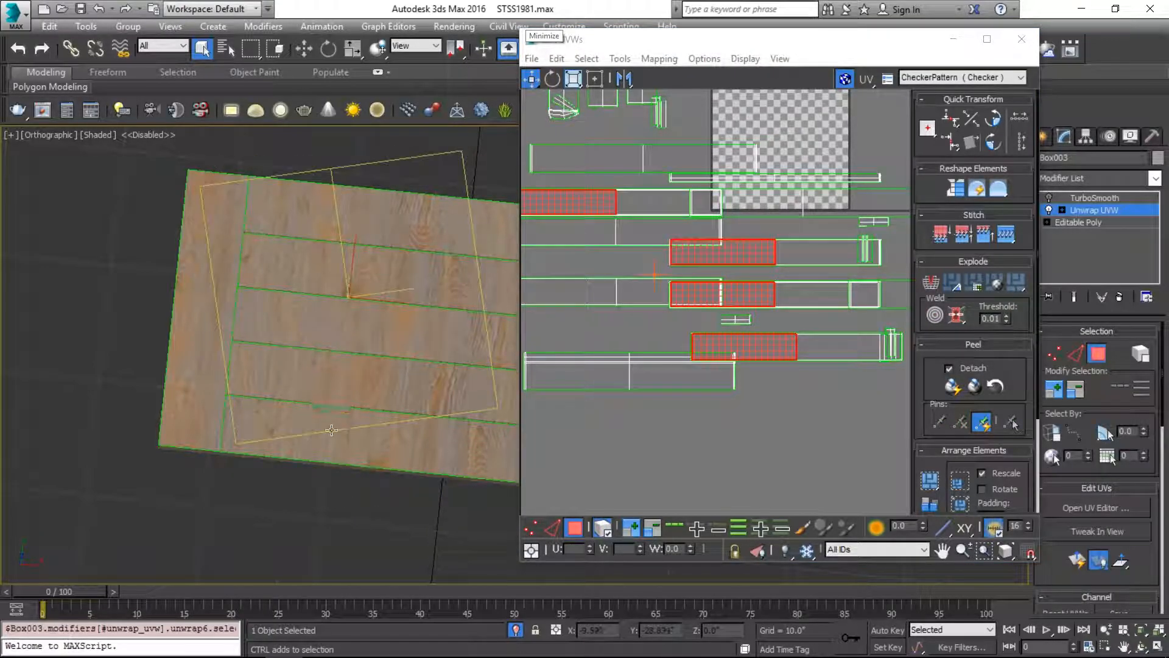
left_click(338, 437, "ctrl")
double_click(638, 296, "ctrl")
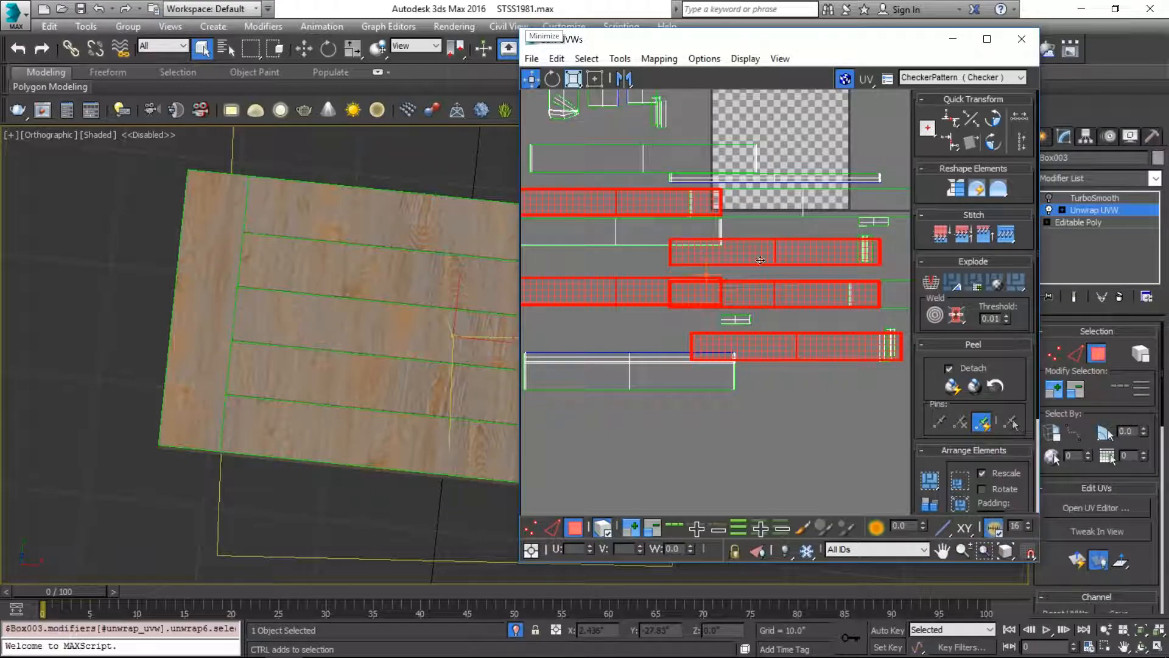
scroll(777, 256, "down", 4)
left_click_drag(804, 383, 811, 377)
left_click(992, 120)
left_click(688, 357)
Select the small UV clusters belonging to the tabletop's short end and display the selected faces shaded
middle_click_drag(499, 308, 249, 374, "alt")
left_click(827, 298)
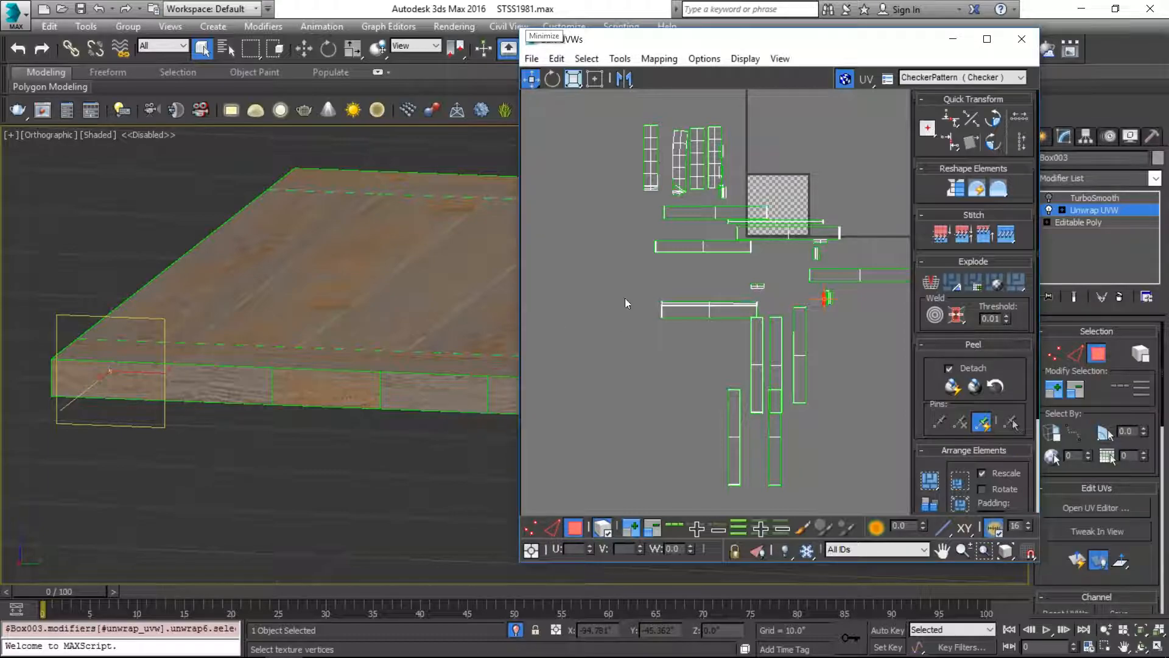
scroll(839, 292, "up", 4)
middle_click_drag(840, 291, 779, 288)
scroll(779, 288, "up", 5)
left_click(640, 263)
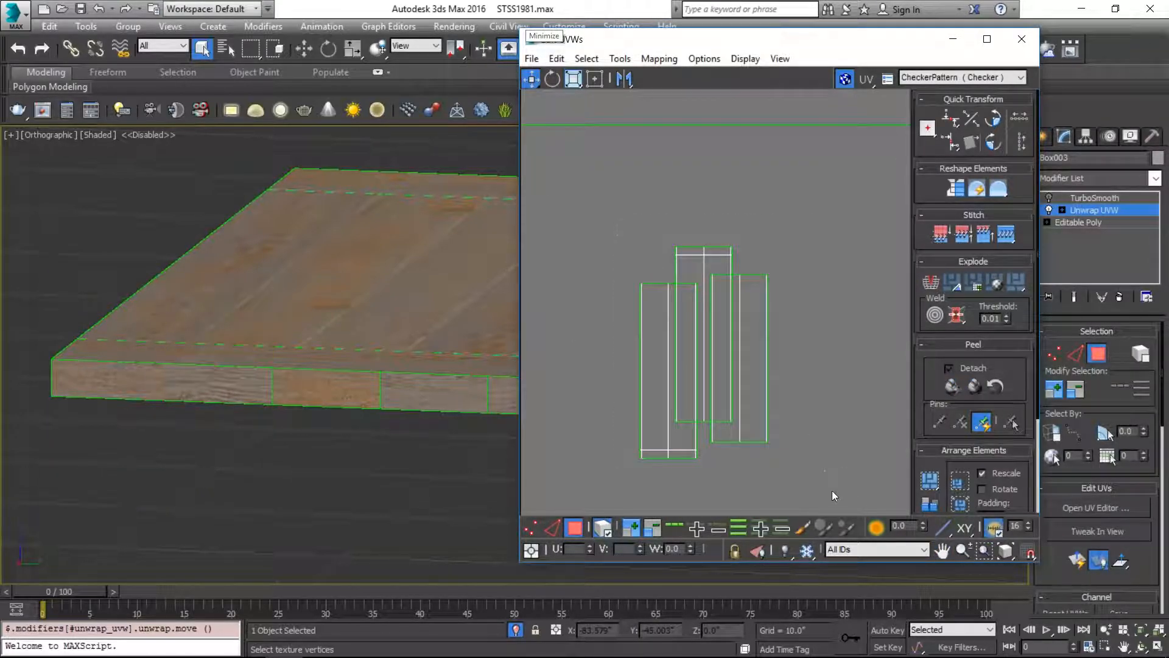
left_click_drag(835, 490, 836, 491)
key("F2")
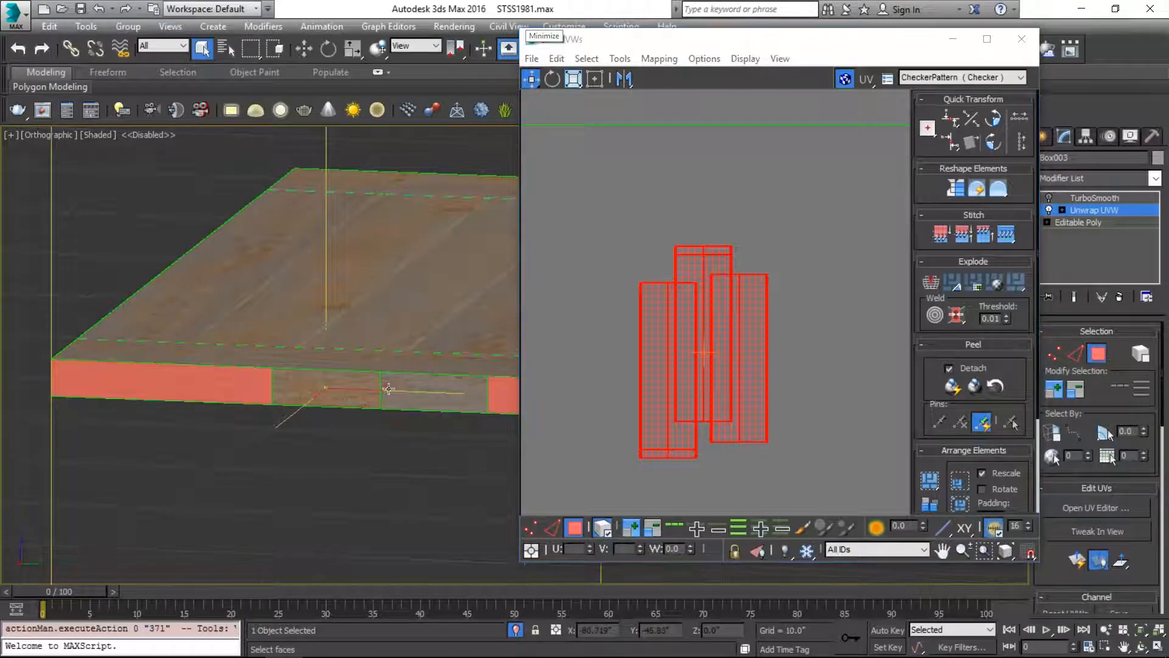
Add the remaining faces of that short end to the selection and deselect the stray faces on the opposite end
middle_click_drag(402, 393, 298, 380)
scroll(297, 379, "down", 5)
left_click(258, 369, "ctrl")
left_click(301, 378, "ctrl")
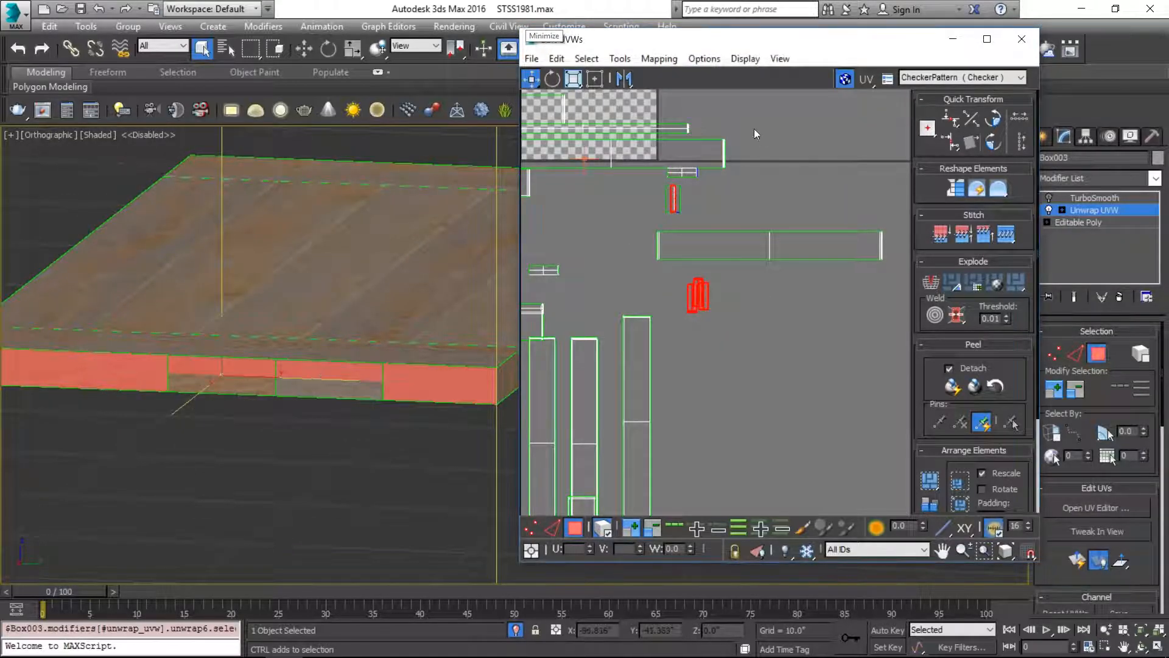
scroll(358, 390, "down", 4)
middle_click_drag(359, 390, 112, 371, "alt")
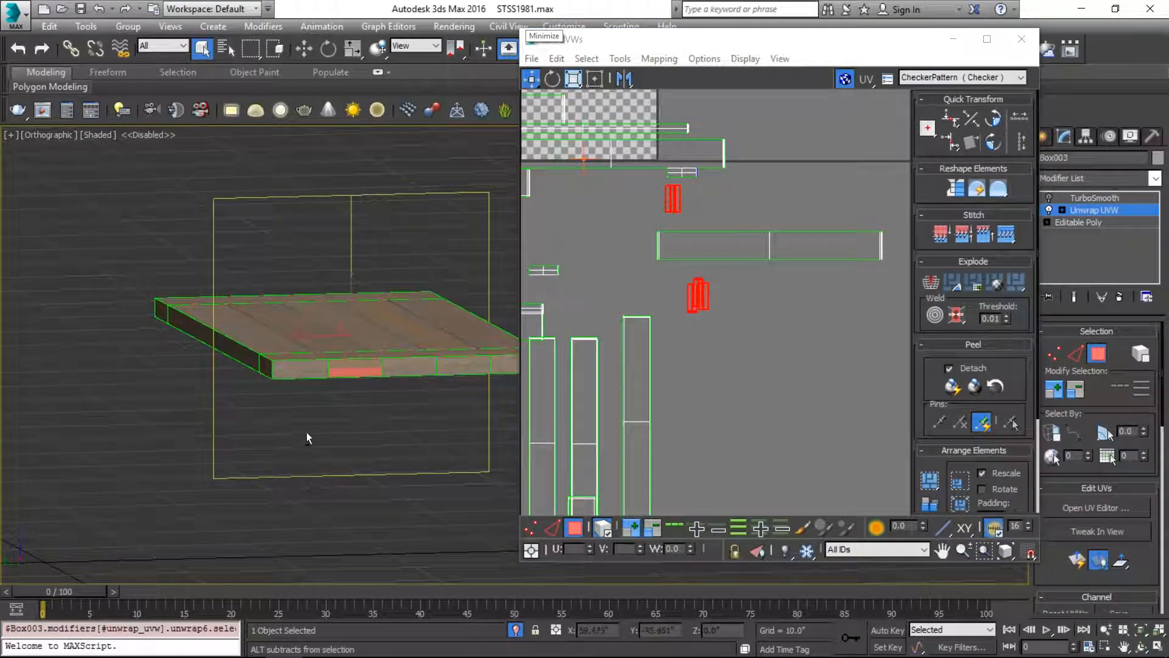
left_click_drag(434, 367, 437, 354, "alt")
middle_click_drag(437, 354, 642, 393, "alt")
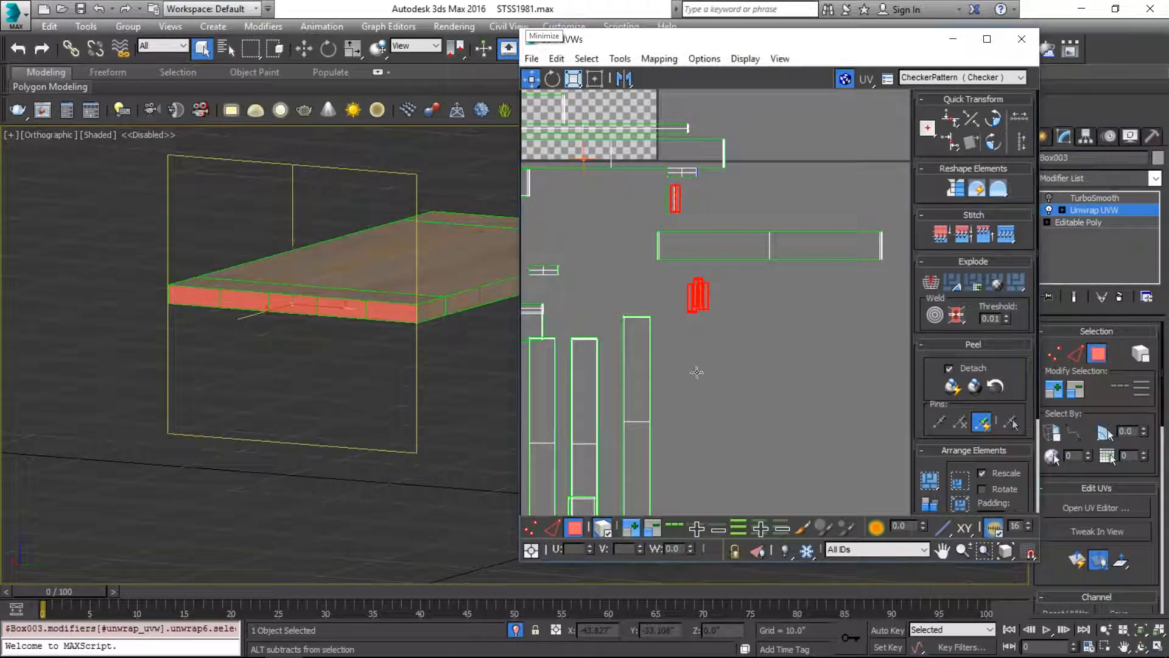
Apply a planar projection aligned to the X axis to the selected short-end faces
left_click(660, 58)
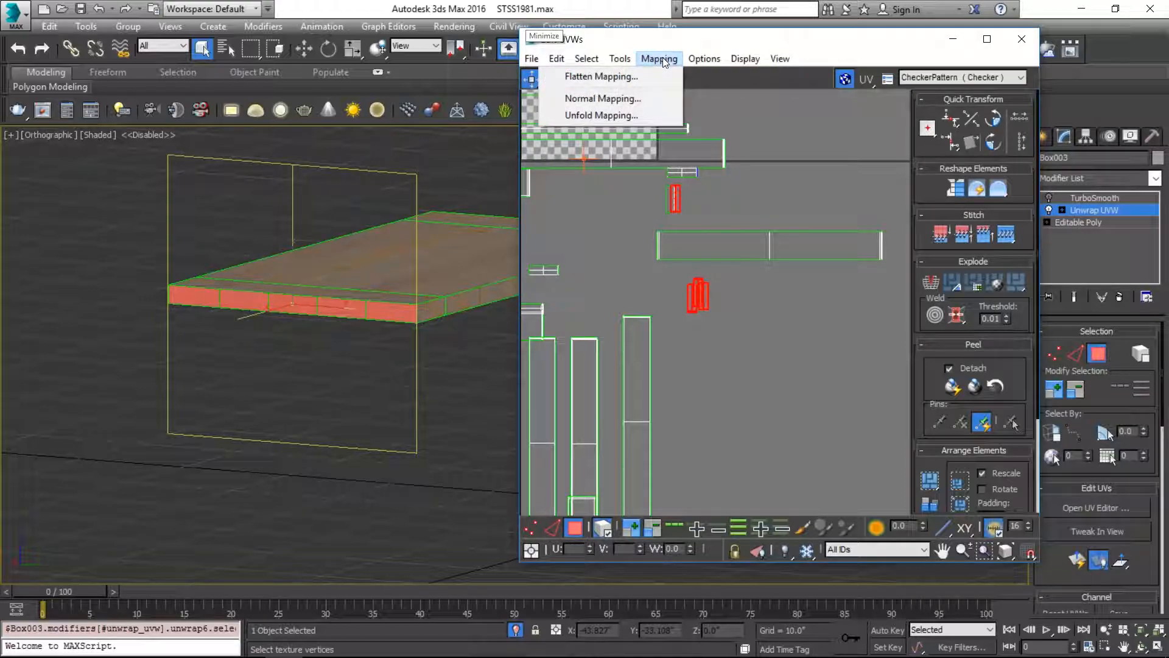
key("Escape")
left_click_drag(1106, 400, 1102, 127)
left_click(1068, 552)
left_click(1068, 551)
middle_click_drag(854, 282, 800, 456)
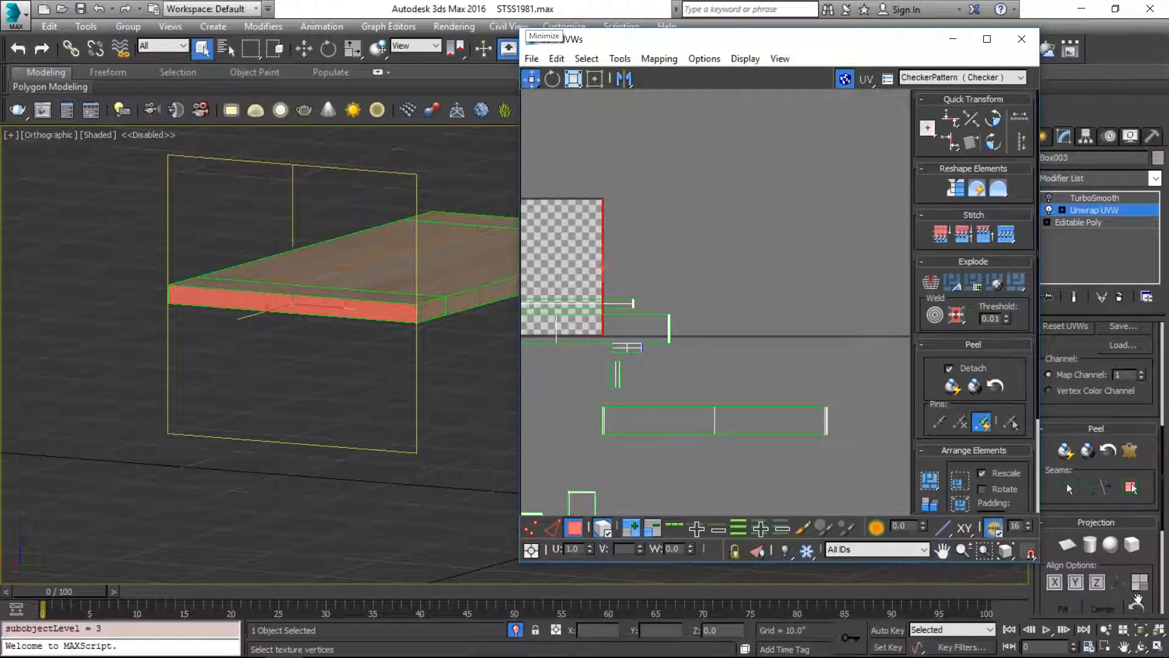
left_click(1067, 544)
left_click(1075, 582)
left_click(1091, 585)
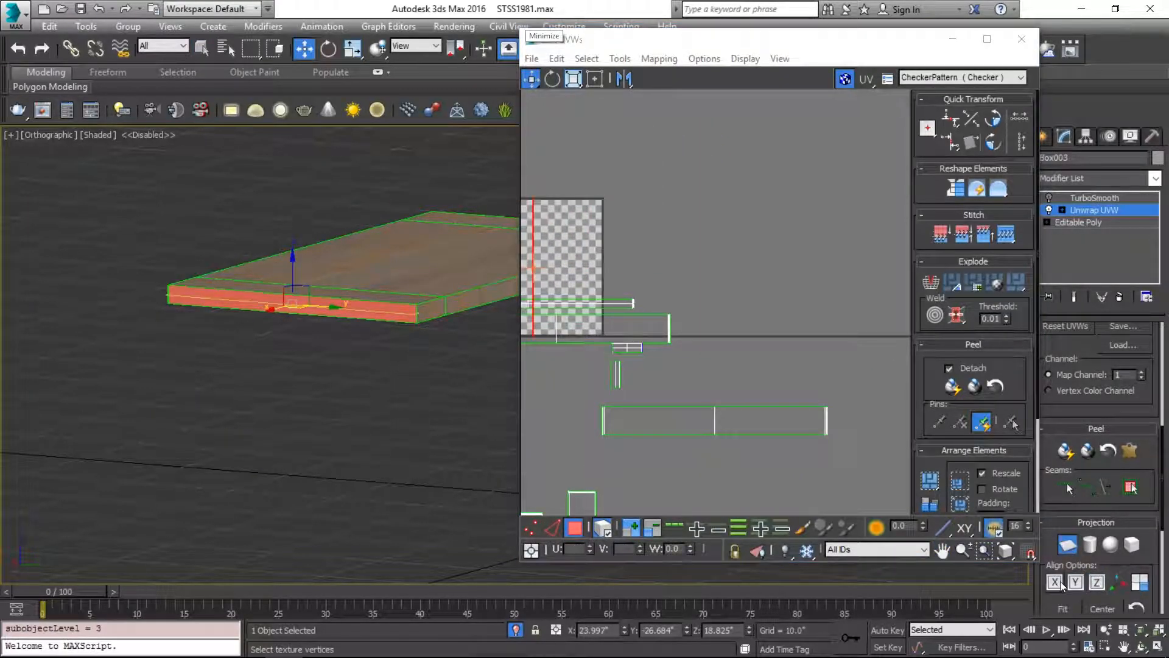
left_click(1059, 583)
left_click(1069, 550)
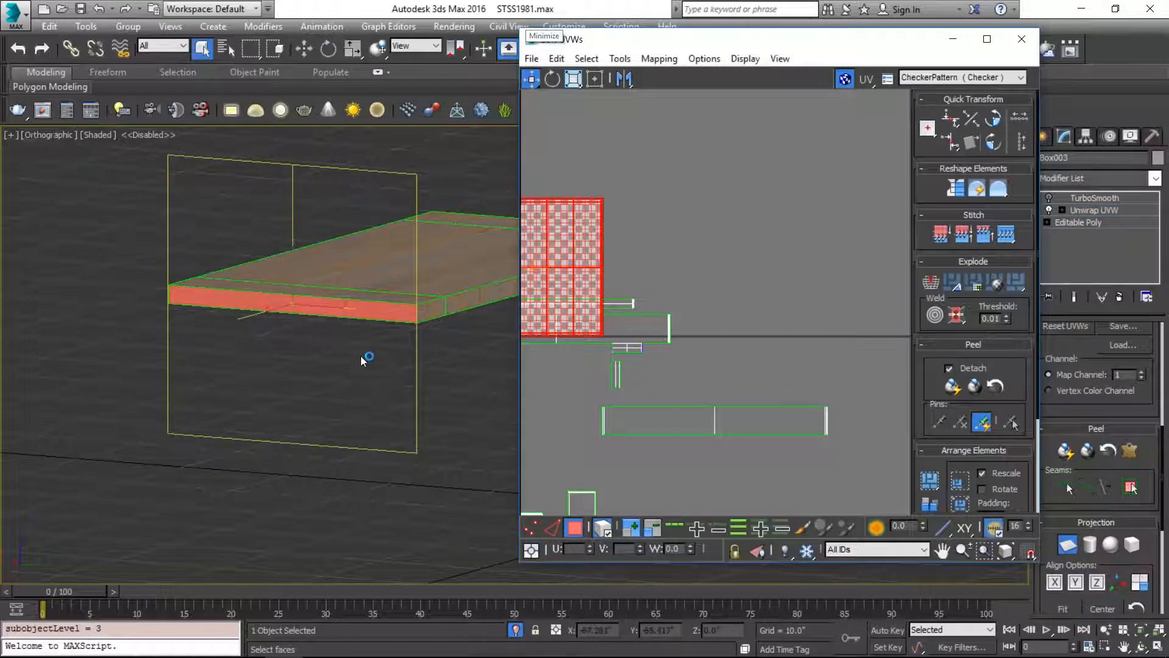
Relax the projected short-end cluster by polygon angles and straighten it
middle_click_drag(741, 218, 821, 225)
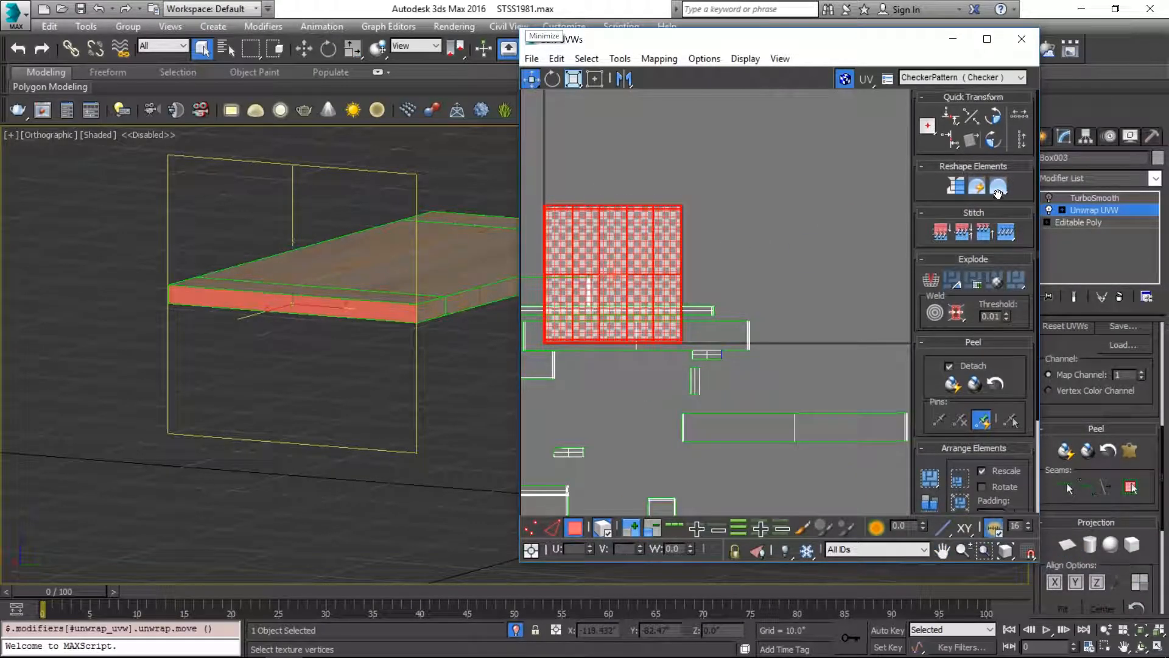
left_click(977, 190)
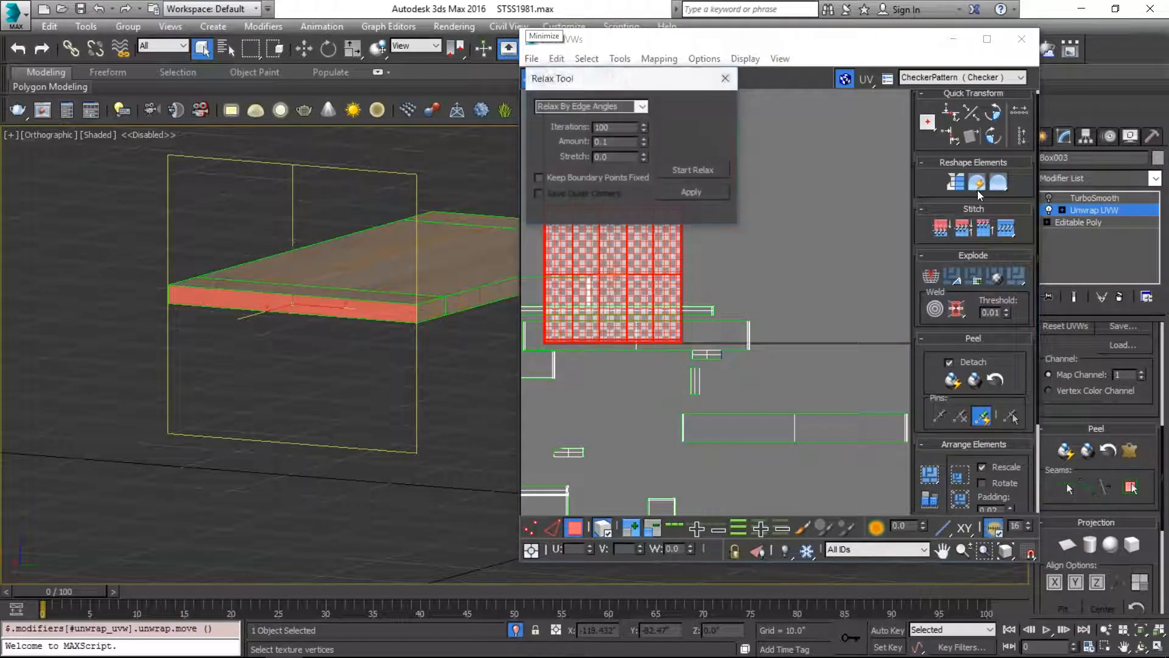
left_click(682, 169)
left_click(642, 107)
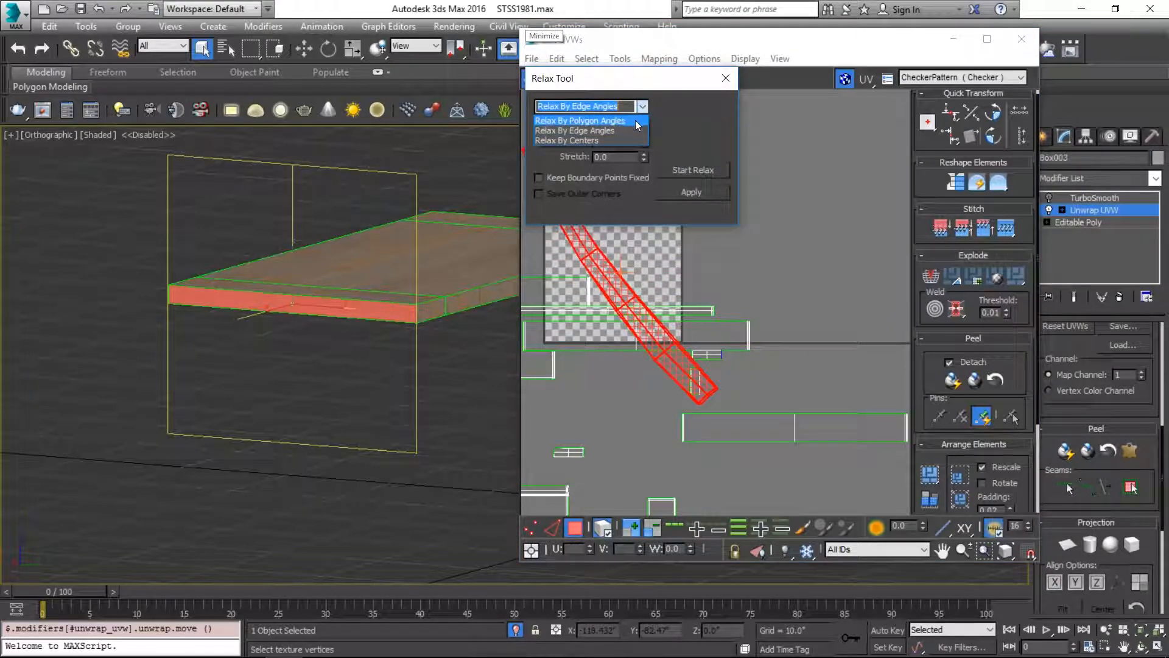
left_click(635, 118)
left_click(677, 171)
left_click(679, 169)
left_click(955, 183)
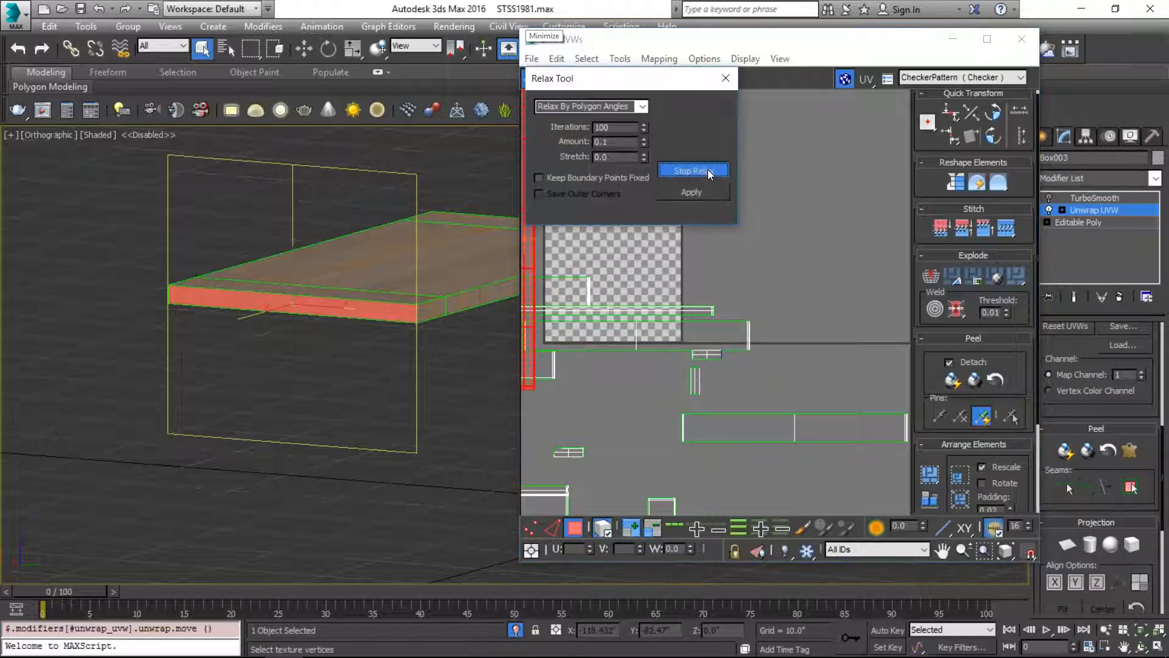
left_click(725, 78)
Deselect the short-end cluster and display CheckerPattern on the tabletop to compare the texture scale at the corner
middle_click_drag(627, 251, 712, 253)
scroll(711, 253, "down", 2)
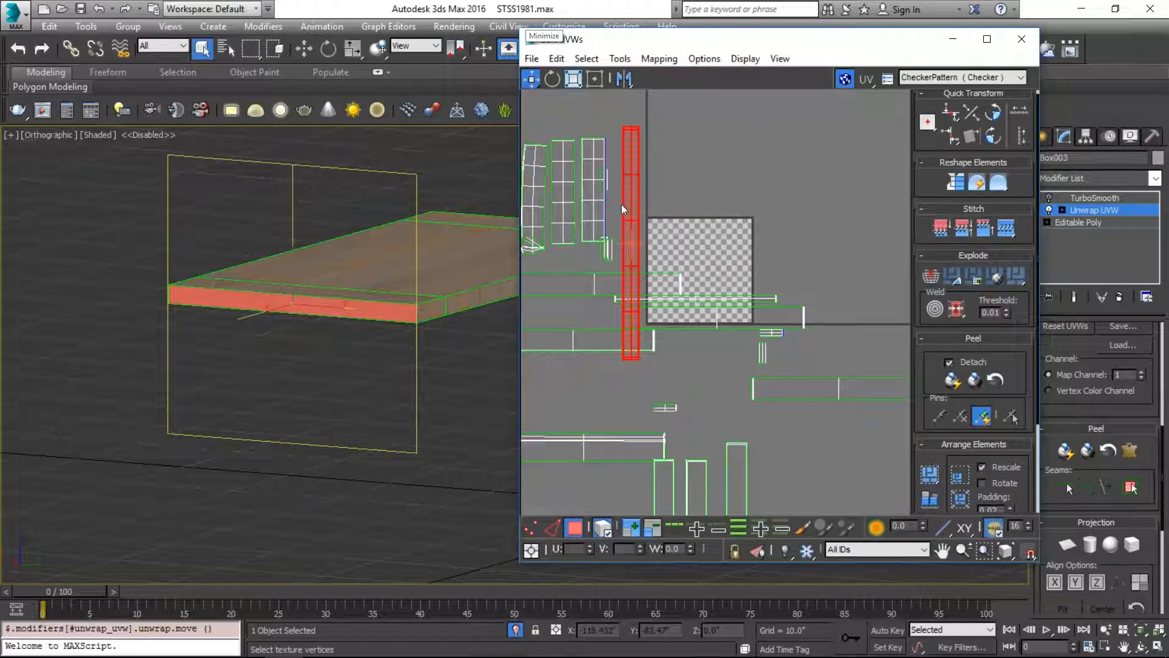
left_click(674, 209)
scroll(382, 304, "up", 3)
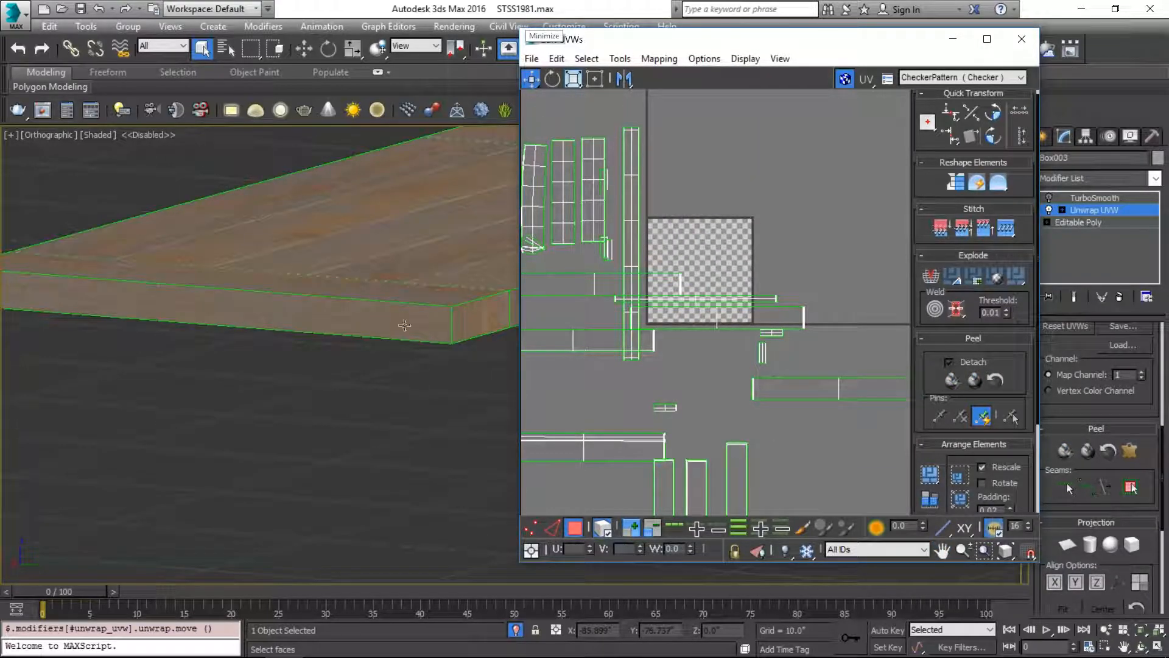
left_click(1019, 76)
left_click(950, 89)
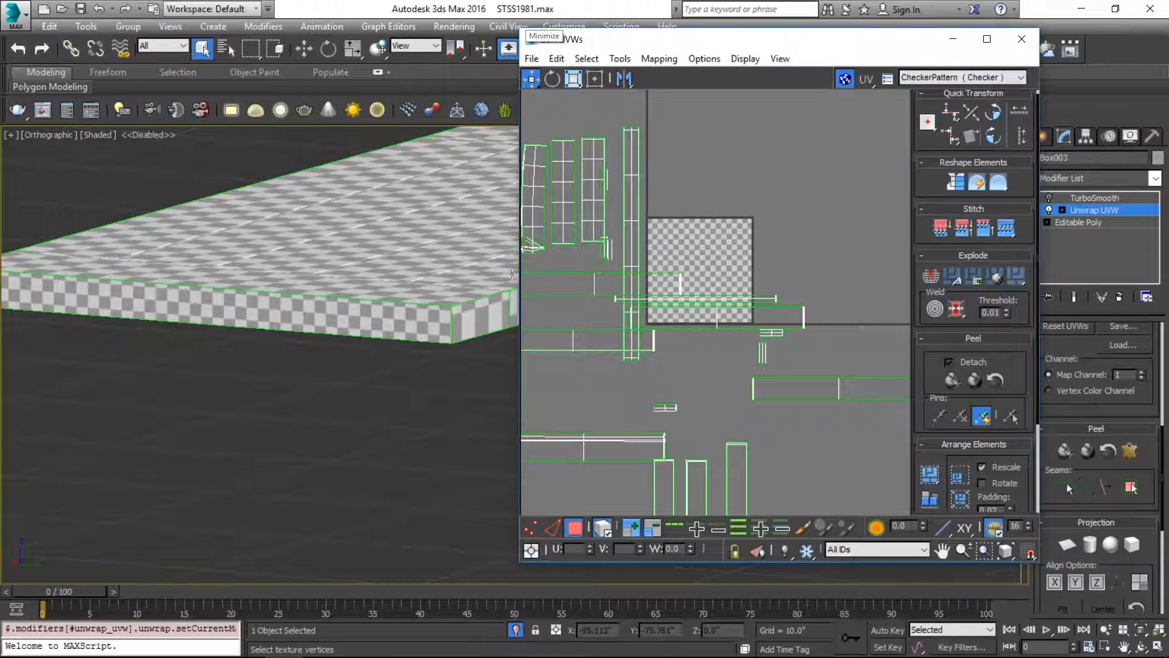
middle_click_drag(331, 323, 228, 393, "alt")
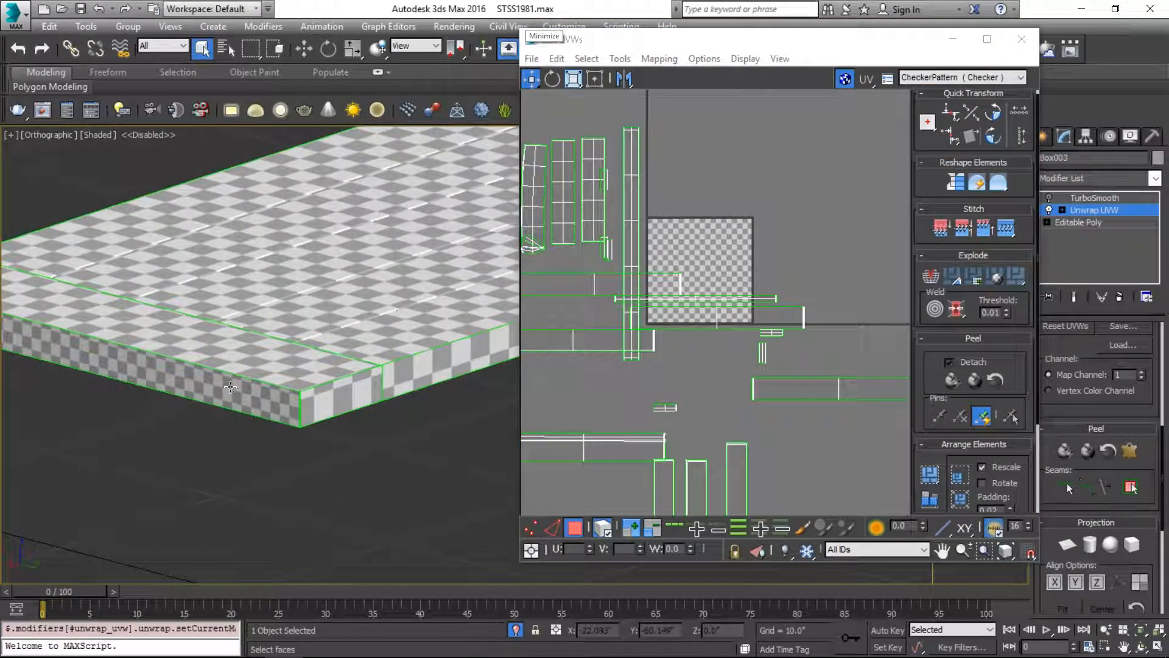
Select all UV clusters, rescale them to a matching texture scale and clear the selection
left_click(230, 387)
left_click(353, 473)
key("ctrl+a")
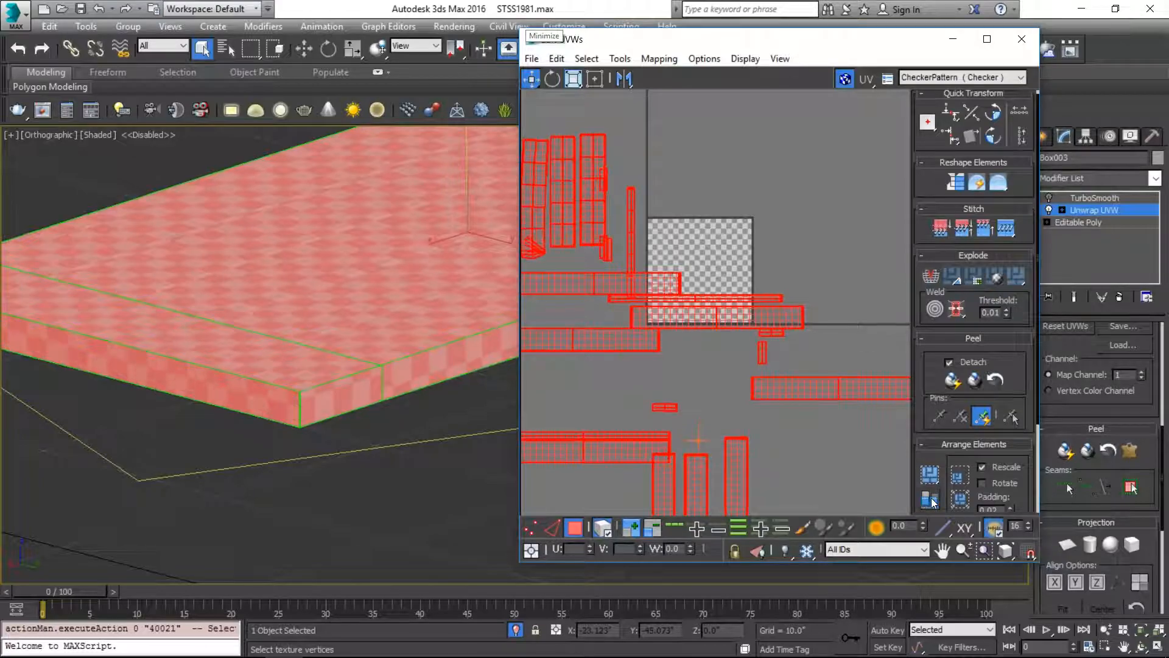
left_click(337, 475)
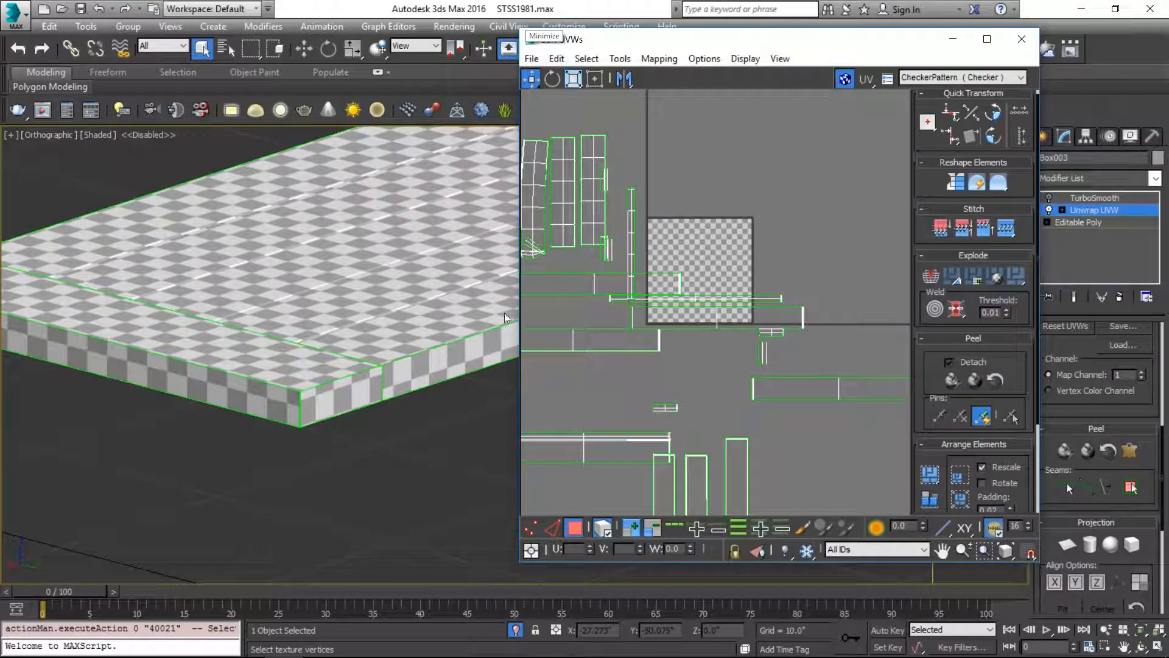
Select the side faces of the tabletop's opposite short end in the Top view, removing the extra top faces
middle_click_drag(354, 283, 154, 274, "alt")
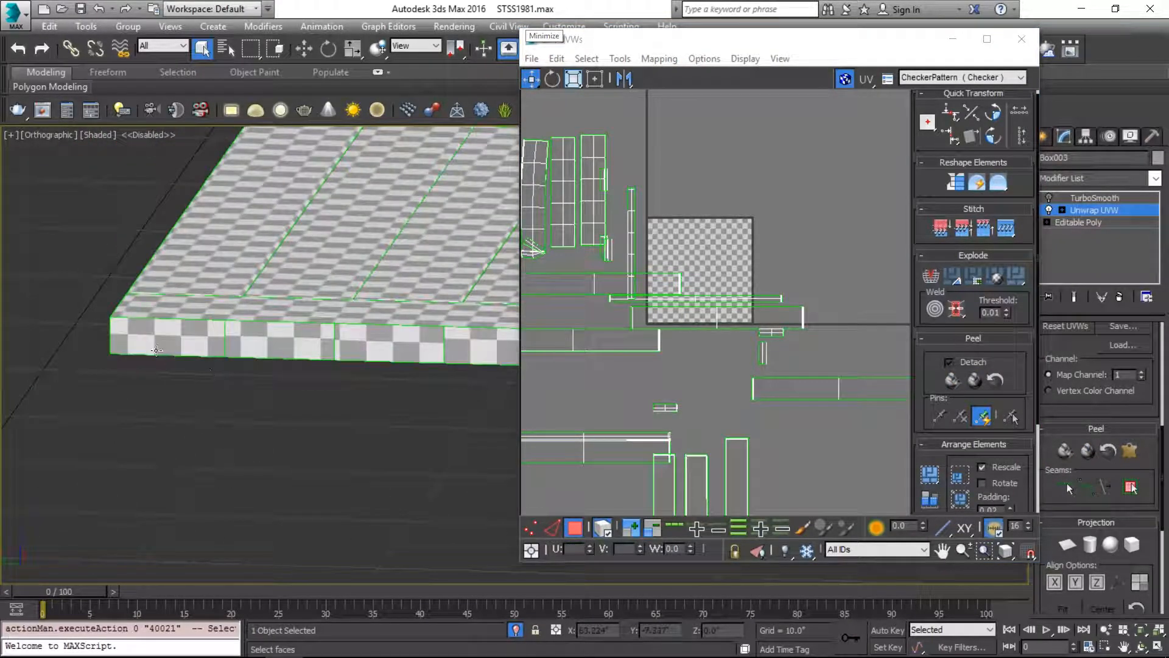
left_click(155, 341)
key("t")
key("z")
scroll(359, 440, "up", 1)
scroll(361, 439, "down", 5)
middle_click_drag(254, 335, 96, 157)
left_click_drag(227, 156, 283, 584)
left_click_drag(358, 164, 283, 621, "alt")
middle_click_drag(582, 177, 700, 211)
scroll(700, 212, "up", 2)
key("w")
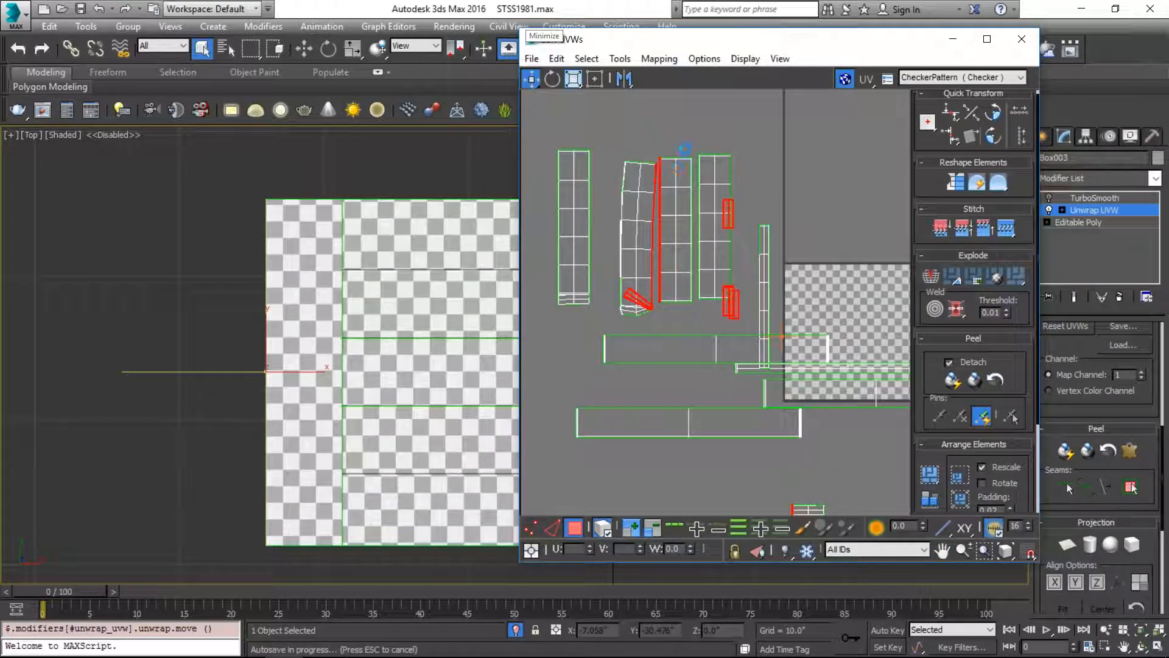
key("Escape")
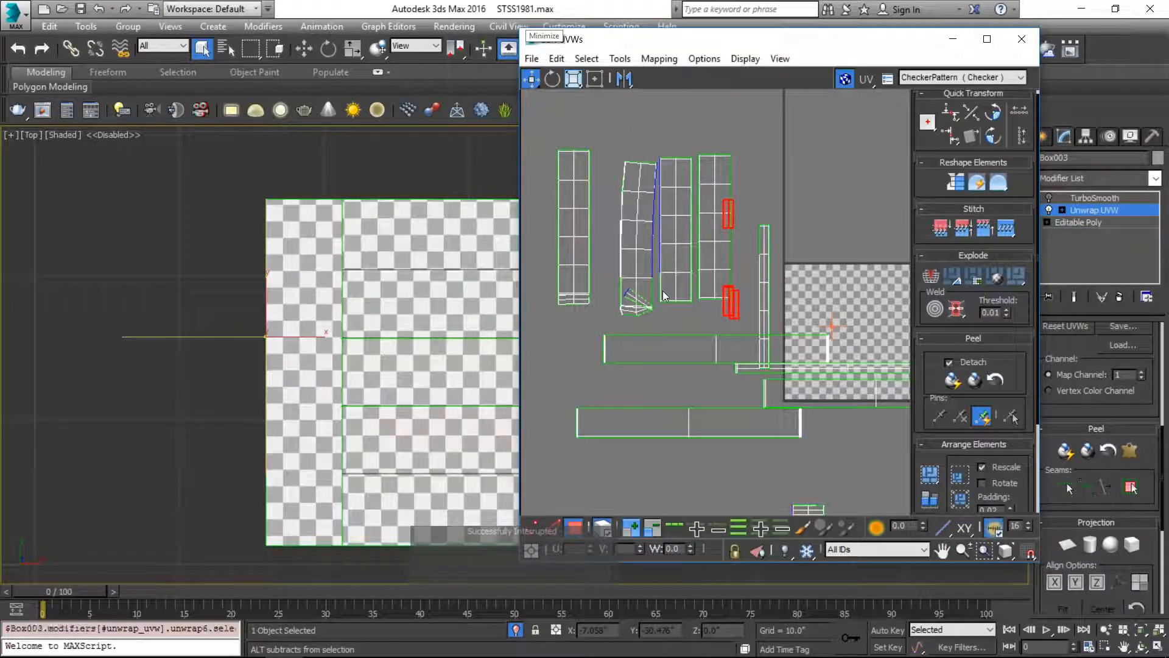
Try to add the missing faces of the folded UV strip to the selection with element selection turned off
scroll(661, 291, "up", 4)
middle_click_drag(377, 341, 472, 374, "alt")
scroll(622, 301, "up", 3)
left_click(624, 306)
key("ctrl+z")
left_click(652, 334)
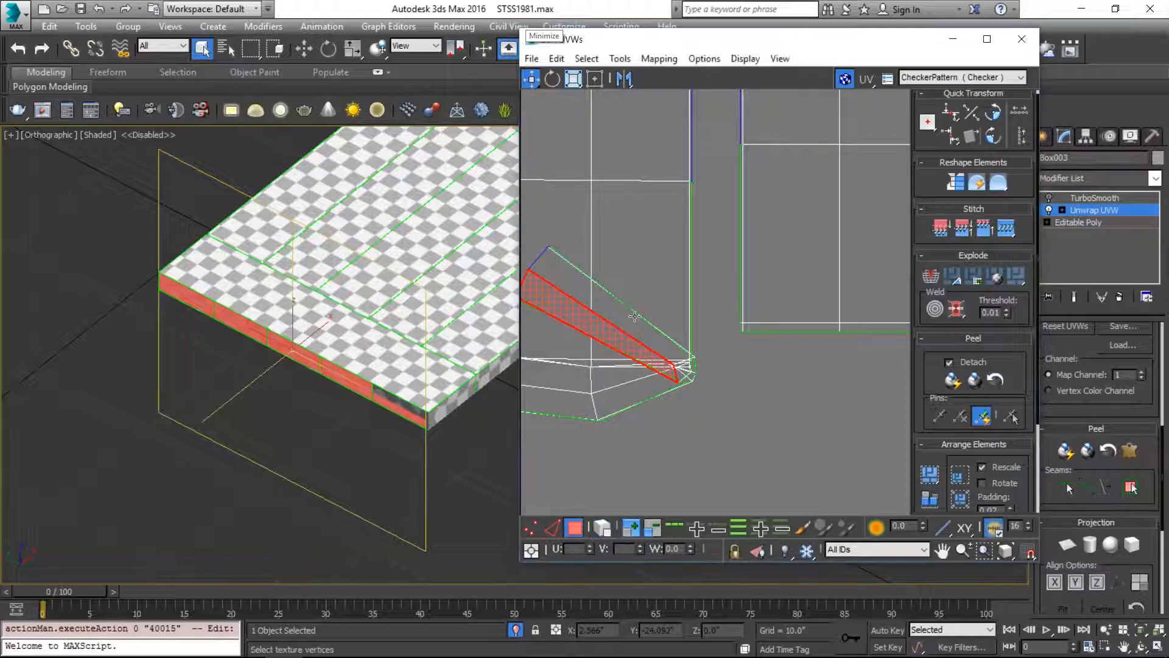
left_click(567, 276, "ctrl")
scroll(567, 275, "up", 5)
scroll(576, 279, "down", 3)
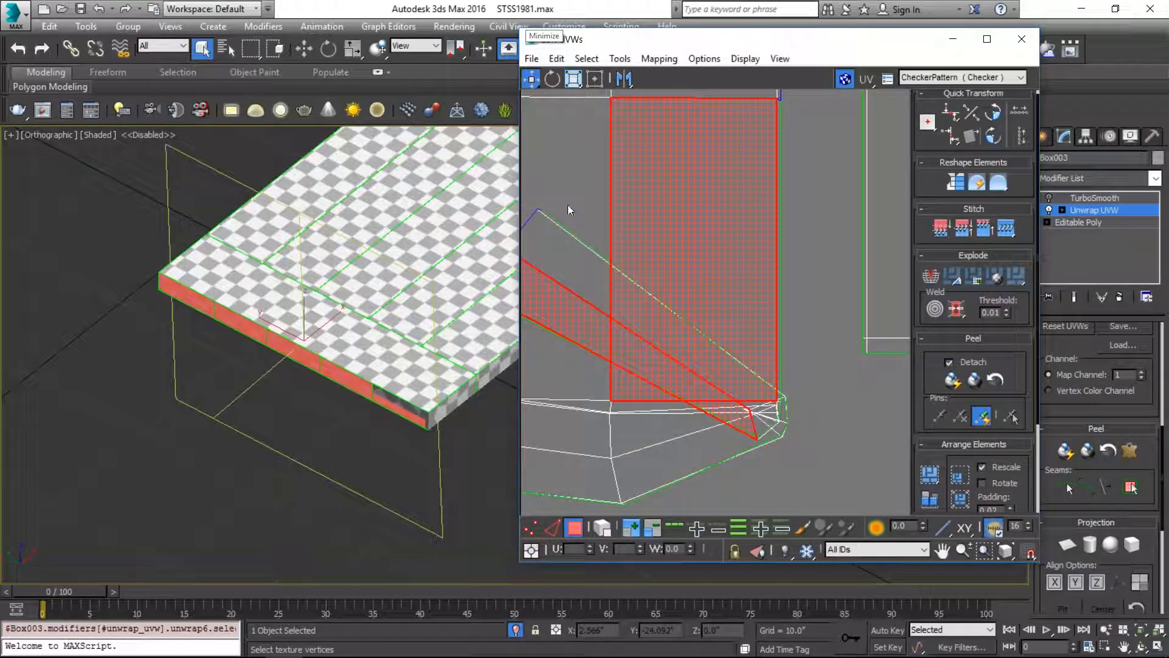
left_click(678, 388)
left_click(878, 399)
Break the UVs along the vertical edge at the tabletop's corner
scroll(427, 417, "up", 6)
key("2")
left_click(434, 414)
left_click(675, 527)
key("ctrl+b")
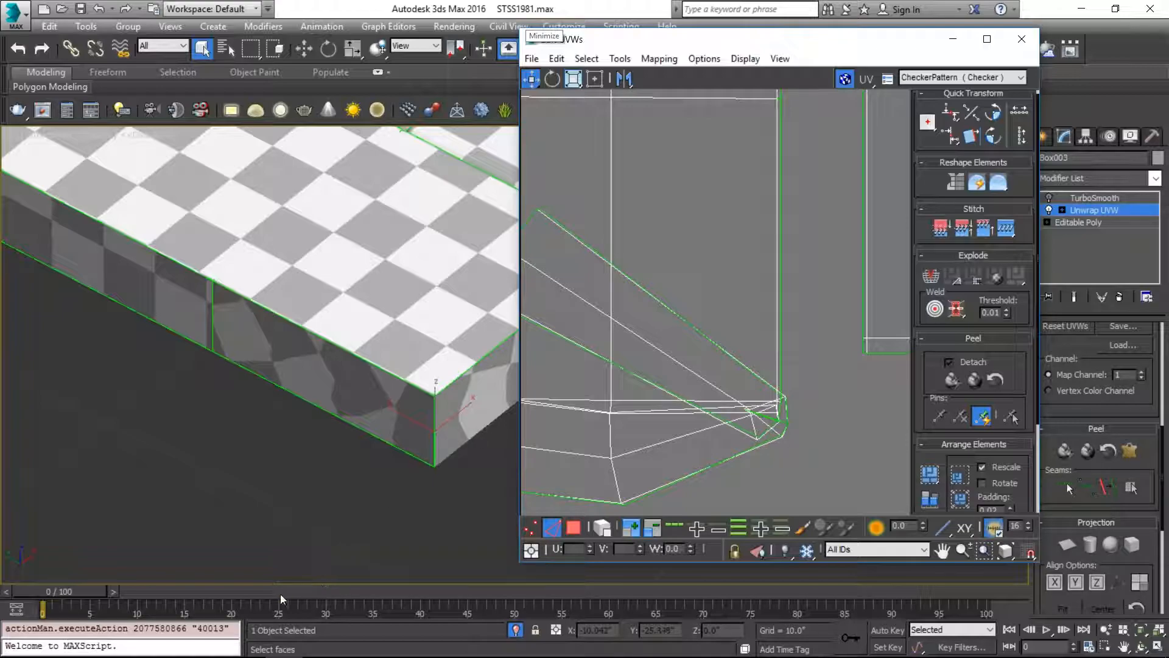
Return to polygon mode and select side faces along the full width of the opposite short end
left_click(573, 527)
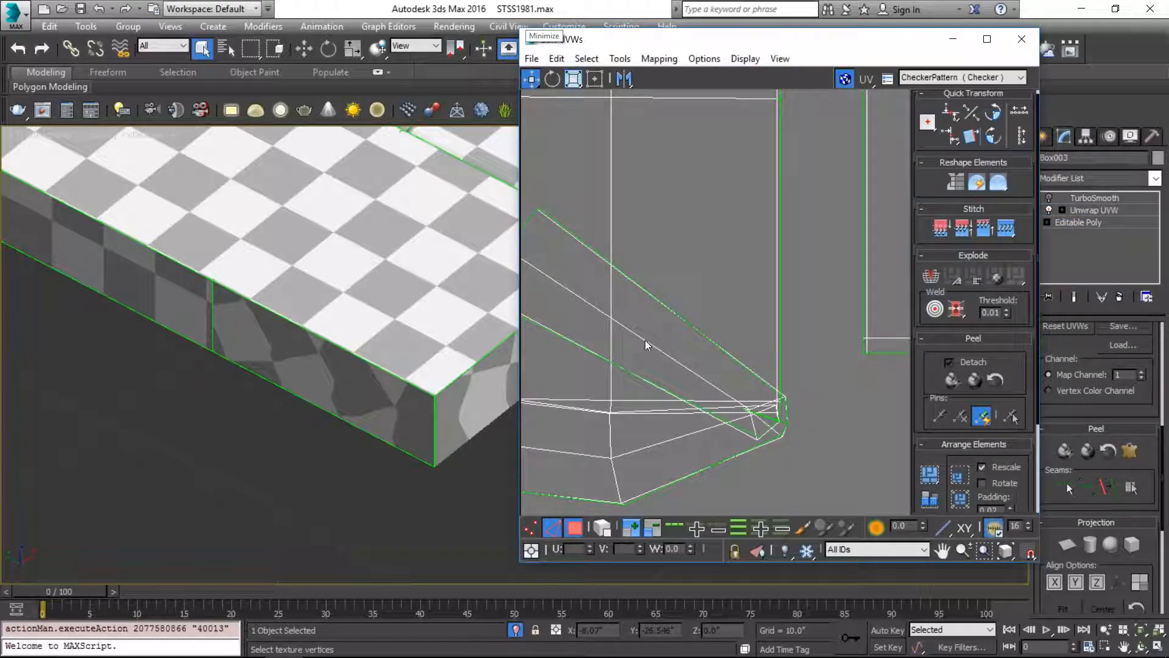
left_click(244, 350)
scroll(170, 316, "down", 4)
middle_click_drag(170, 316, 319, 385)
left_click(293, 352, "ctrl")
left_click(195, 321, "ctrl")
left_click(95, 264, "ctrl")
middle_click_drag(94, 265, 207, 340)
left_click(98, 283, "ctrl")
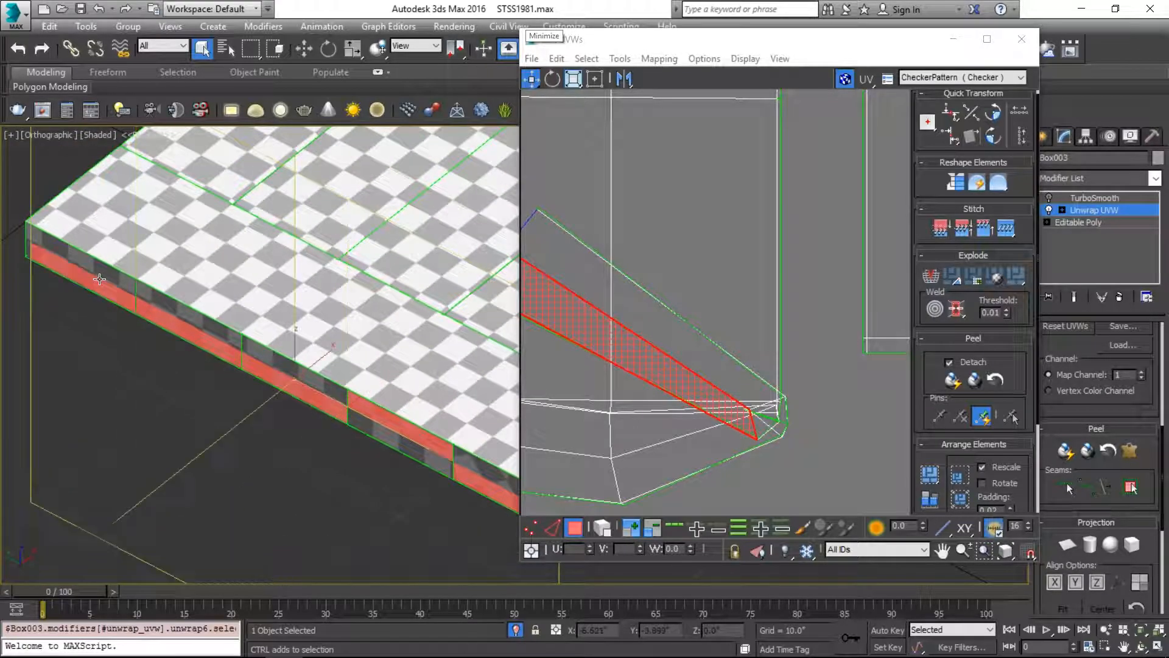
Turn on element selection, undo the wrong cluster selection and complete the selection of the opposite short end's faces
left_click(603, 528)
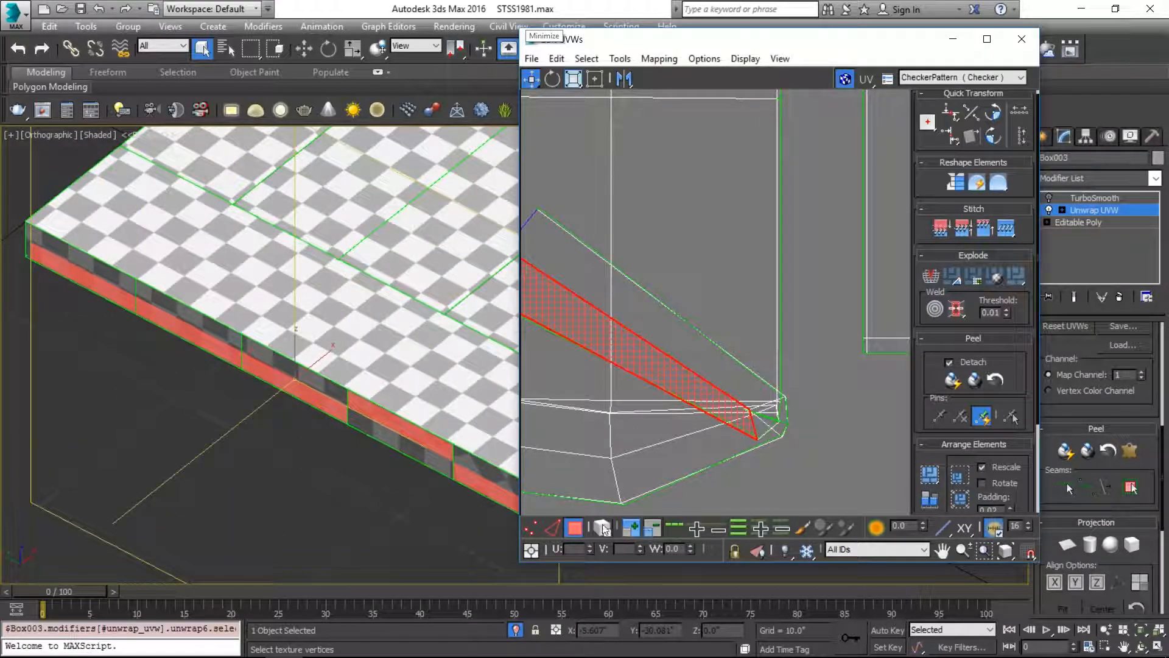
left_click(663, 345)
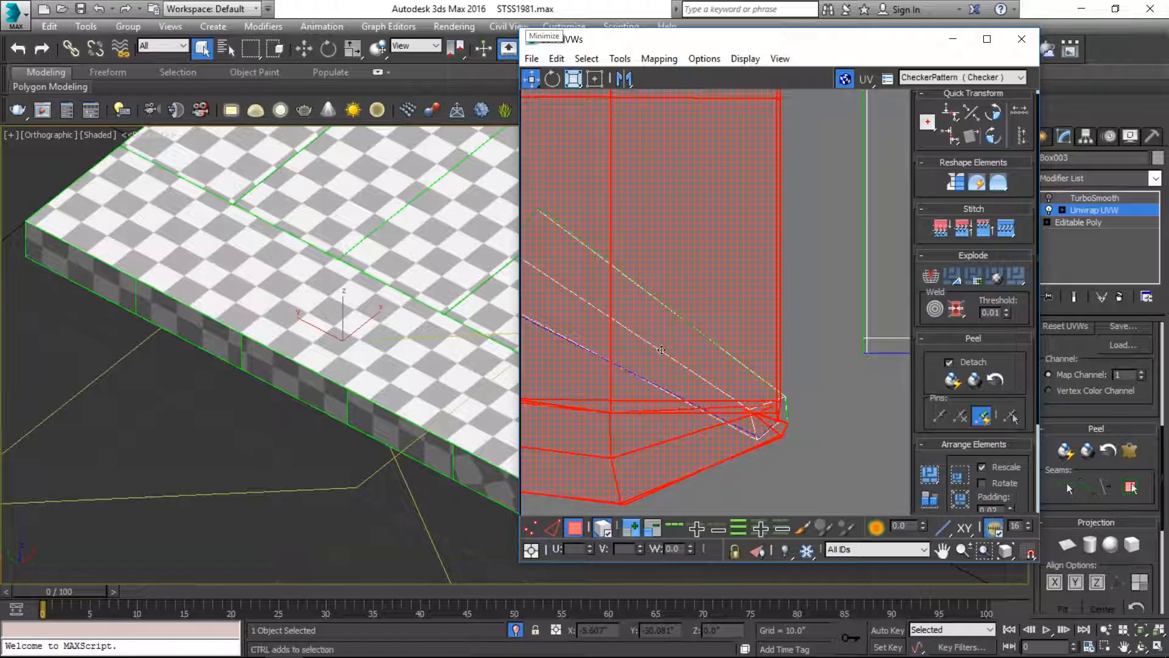
key("ctrl+z")
scroll(773, 389, "down", 4)
key("ctrl+z")
middle_click_drag(867, 417, 705, 332)
left_click(715, 310)
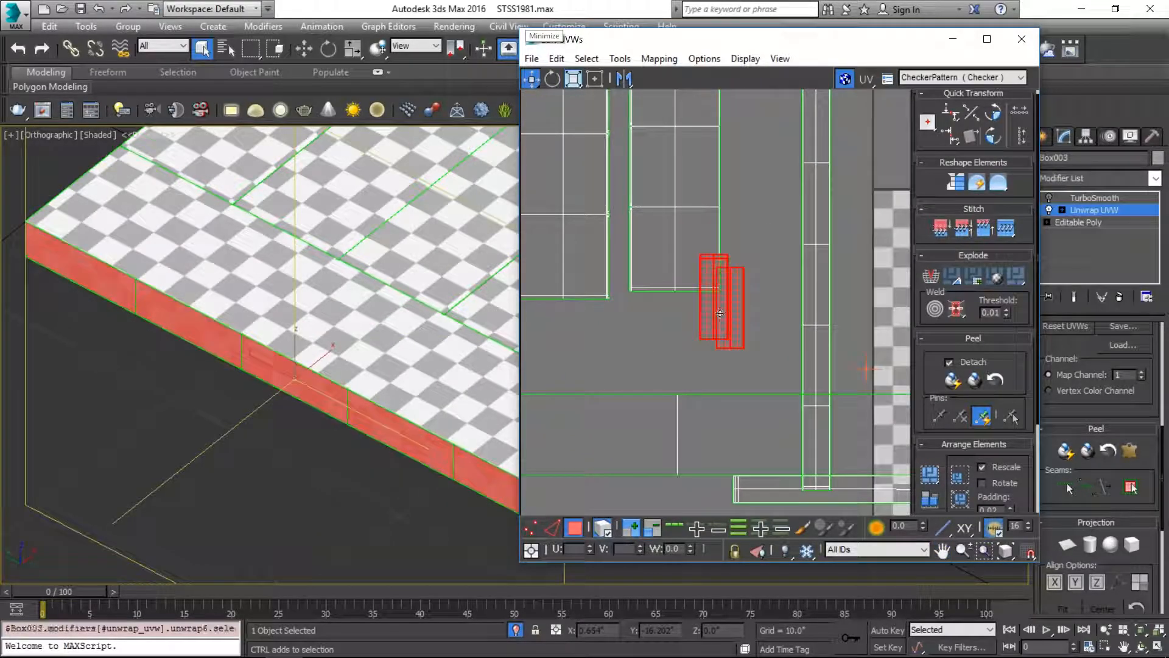
Apply a planar projection to the faces of the opposite short end
scroll(468, 402, "down", 3)
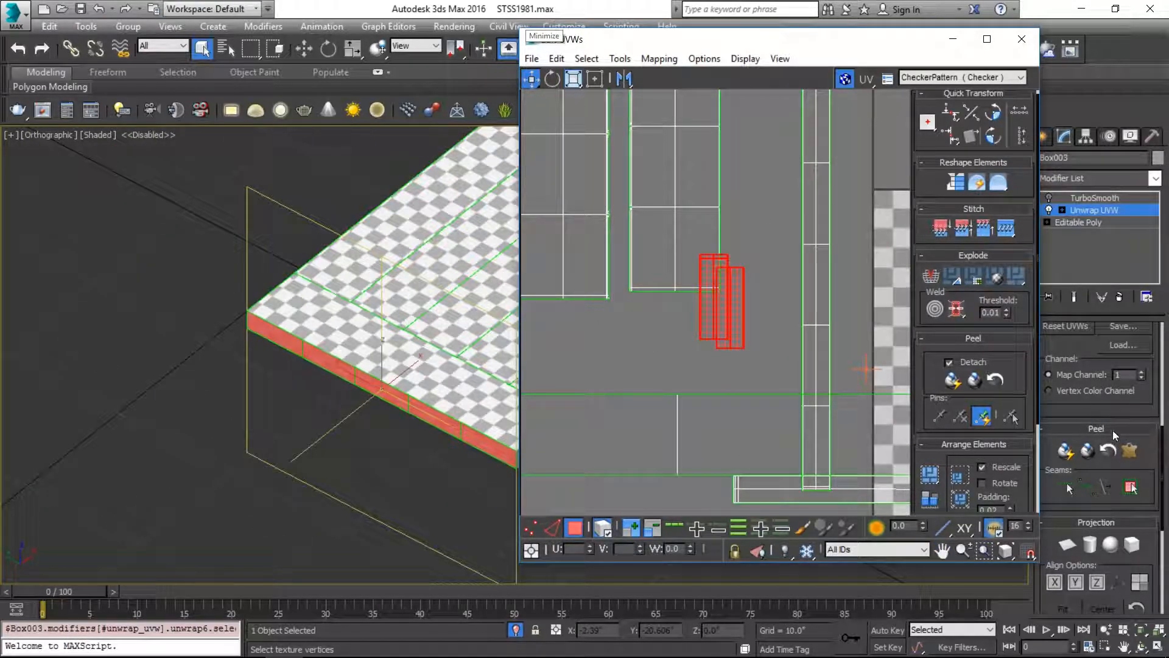
left_click(1067, 544)
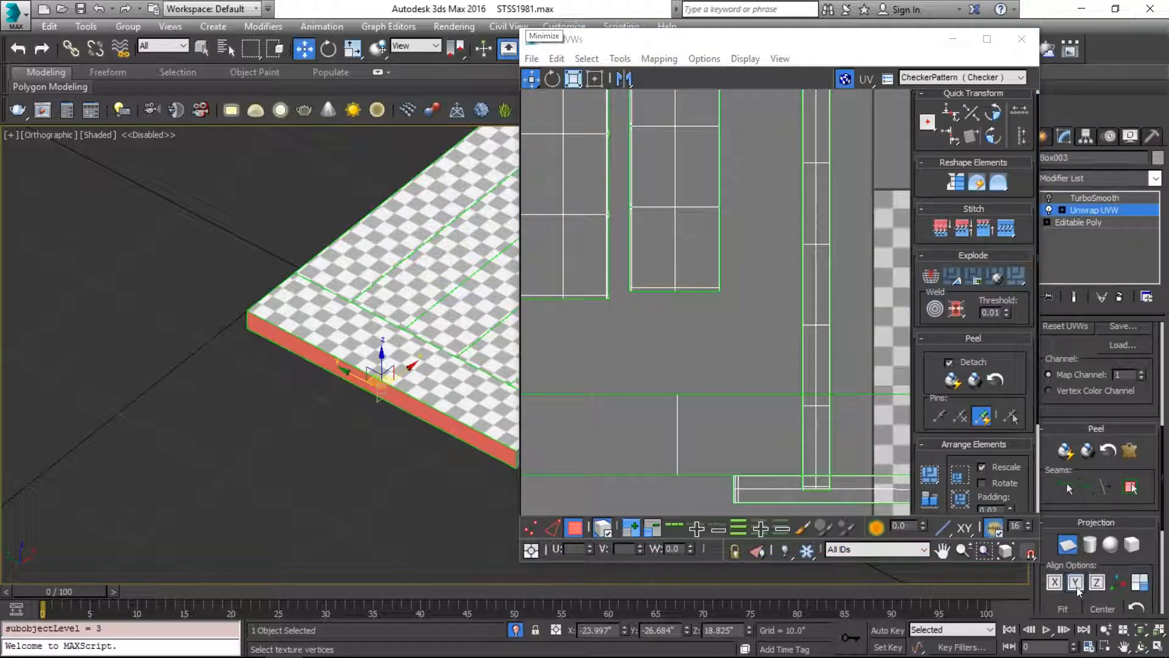
left_click(1070, 552)
scroll(744, 270, "down", 6)
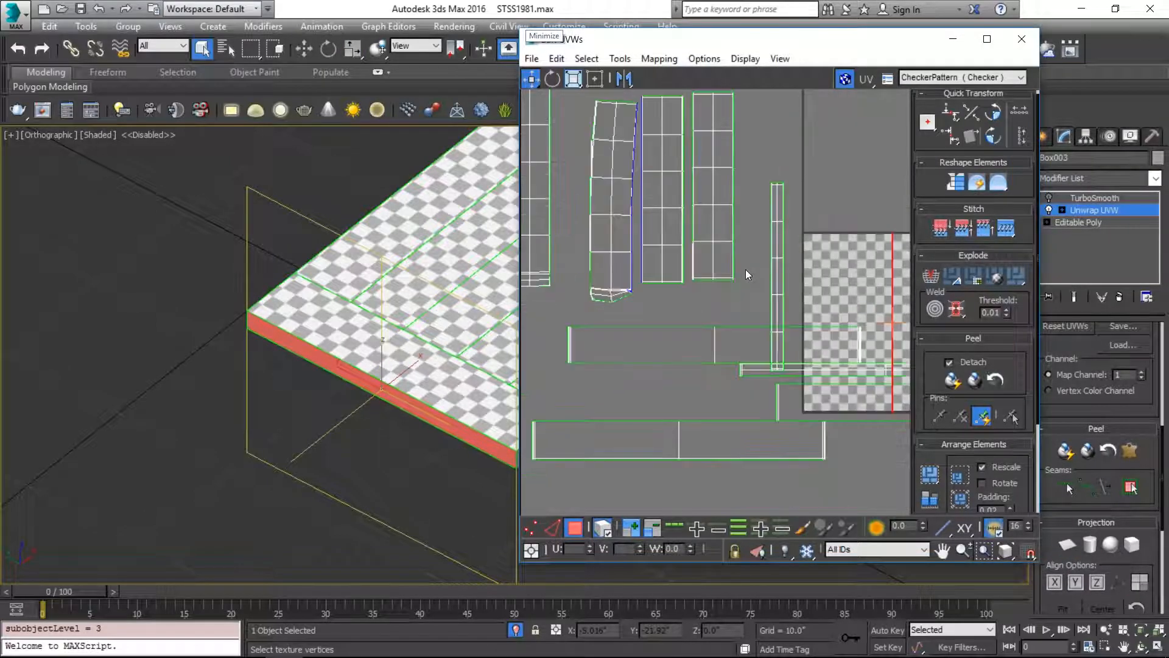
Relax the opposite short end's UV cluster by polygon angles with 100 iterations and an amount of 1.0
middle_click_drag(802, 276, 650, 285)
left_click_drag(997, 182, 996, 210)
left_click(641, 106)
left_click(635, 115)
left_click(627, 141)
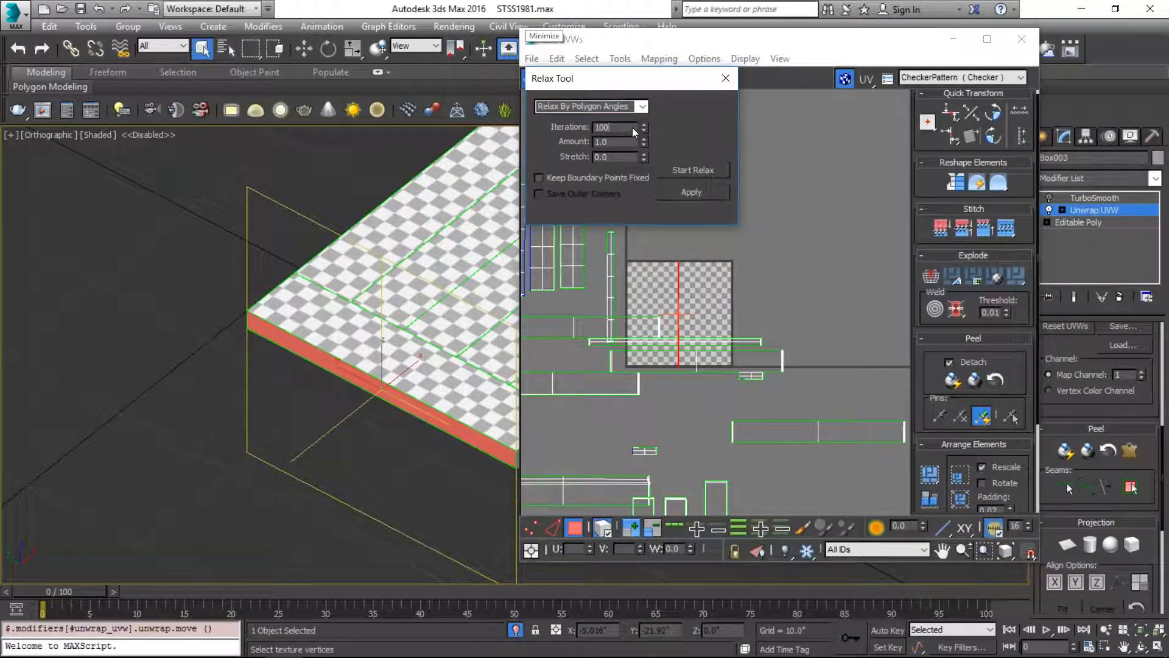
left_click(711, 170)
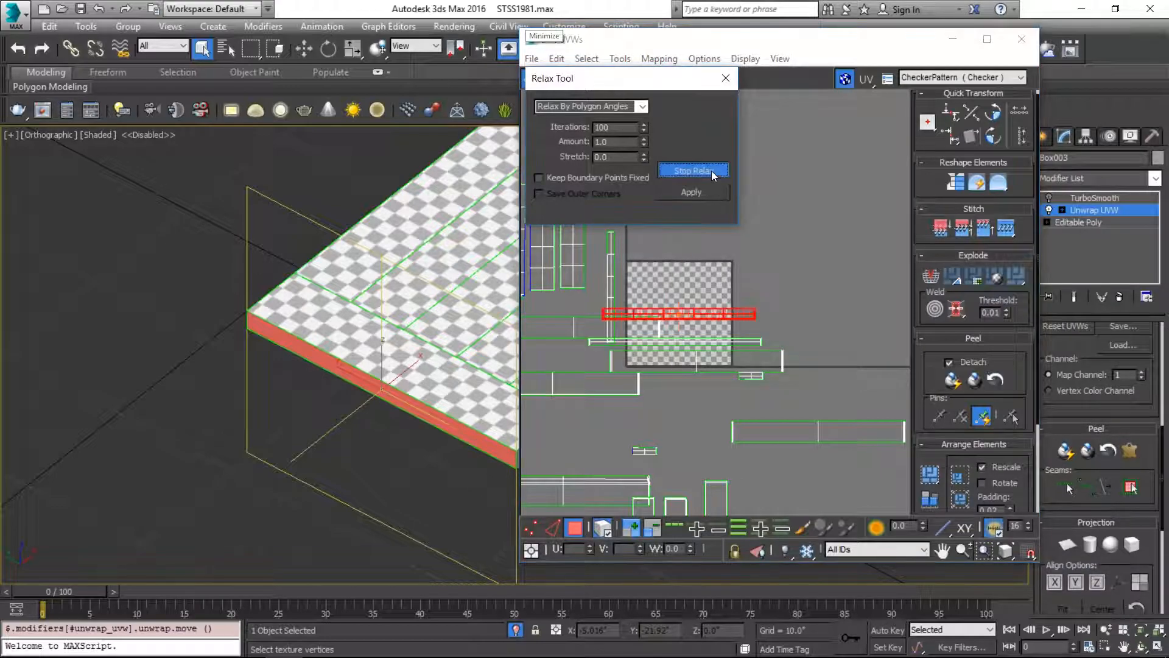
left_click(724, 79)
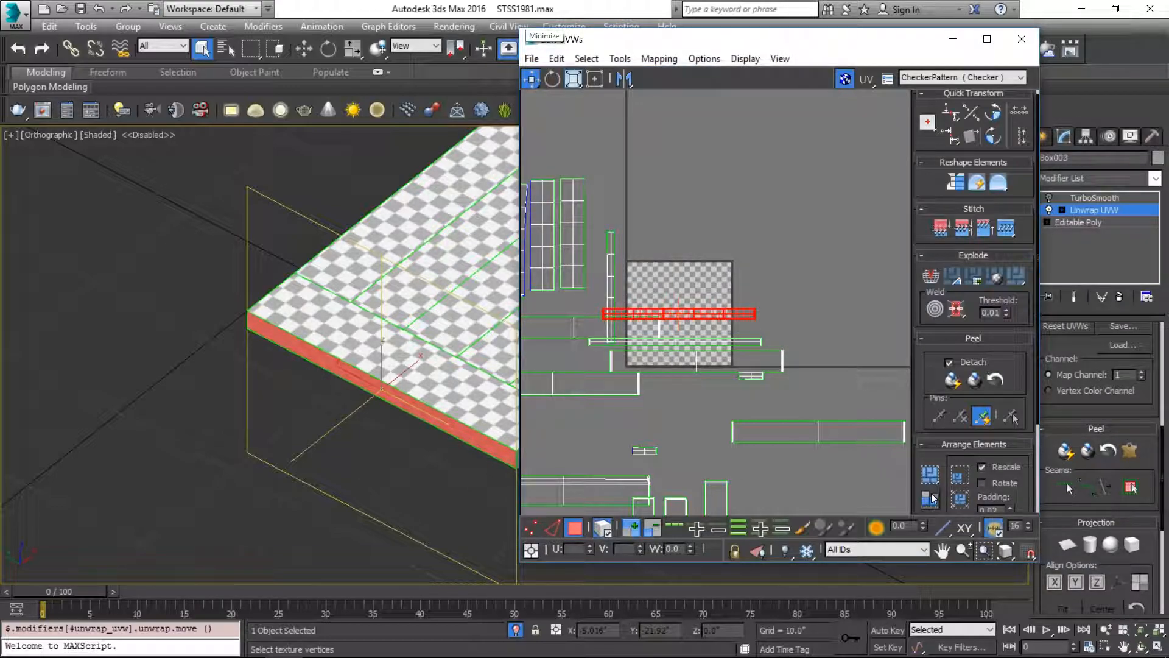
Select all of the tabletop's UV clusters, rescale them to a uniform texel density and clear the selection
left_click(839, 339)
middle_click_drag(399, 413, 419, 351, "alt")
key("ctrl+a")
left_click(931, 499)
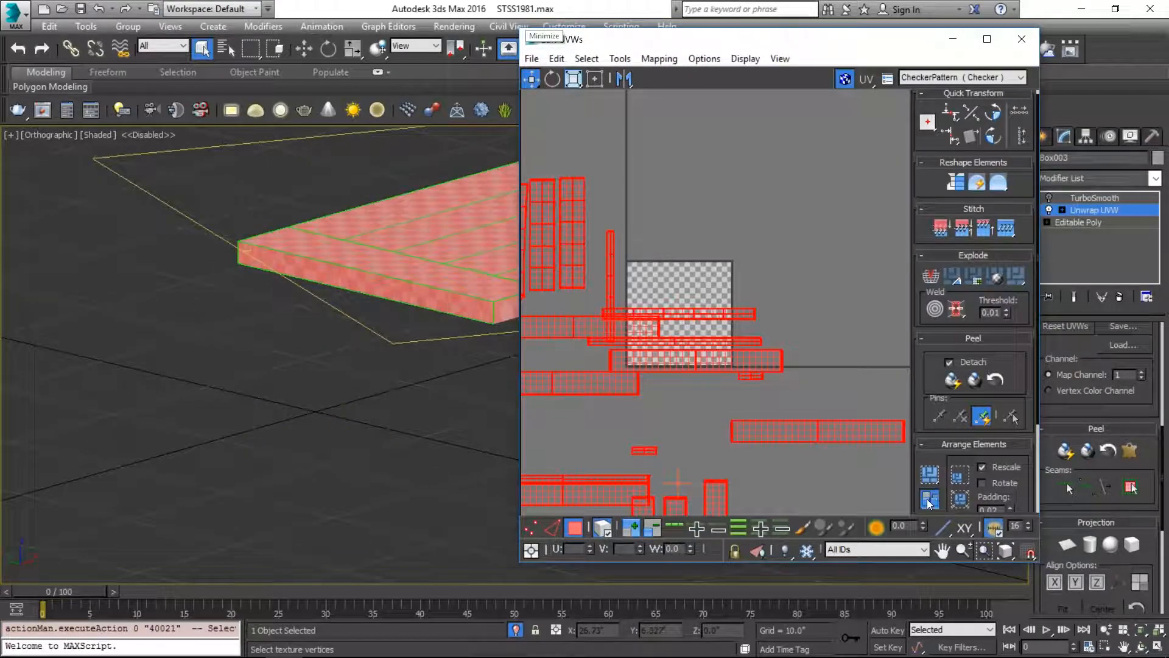
left_click(288, 332)
middle_click_drag(288, 332, 345, 341, "alt")
left_click_drag(345, 341, 301, 359, "alt")
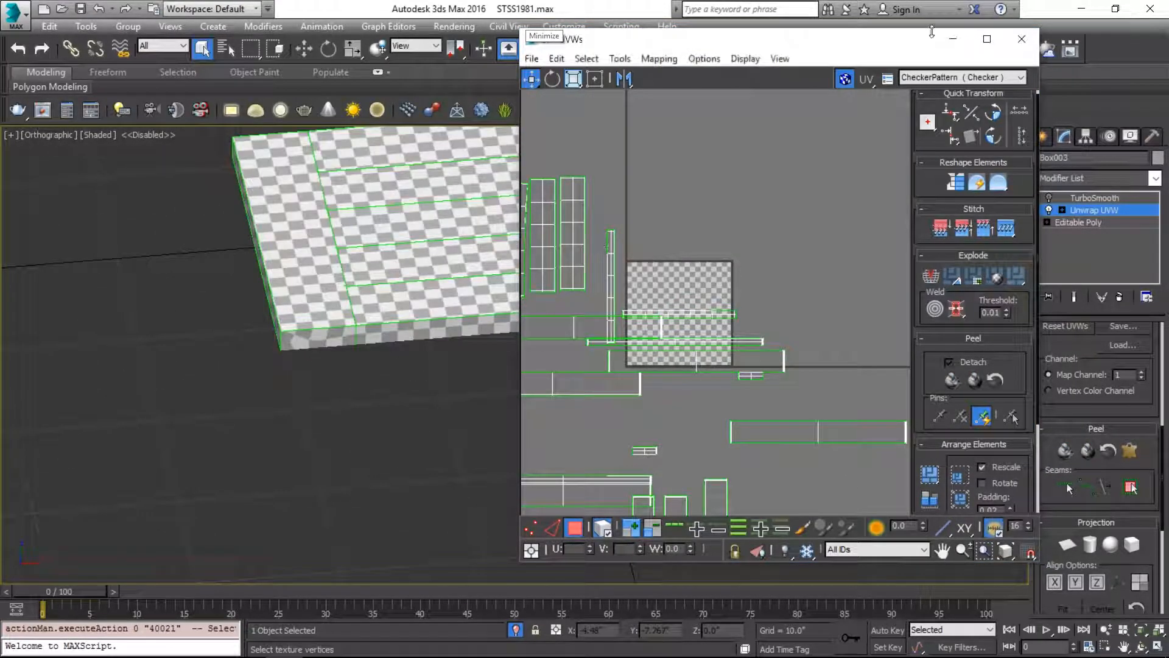
Close the UV editor, leave sub-object mode and examine the wood grain direction along the tabletop's long side and corner
left_click(1021, 39)
middle_click_drag(615, 346, 542, 255, "alt")
key("1")
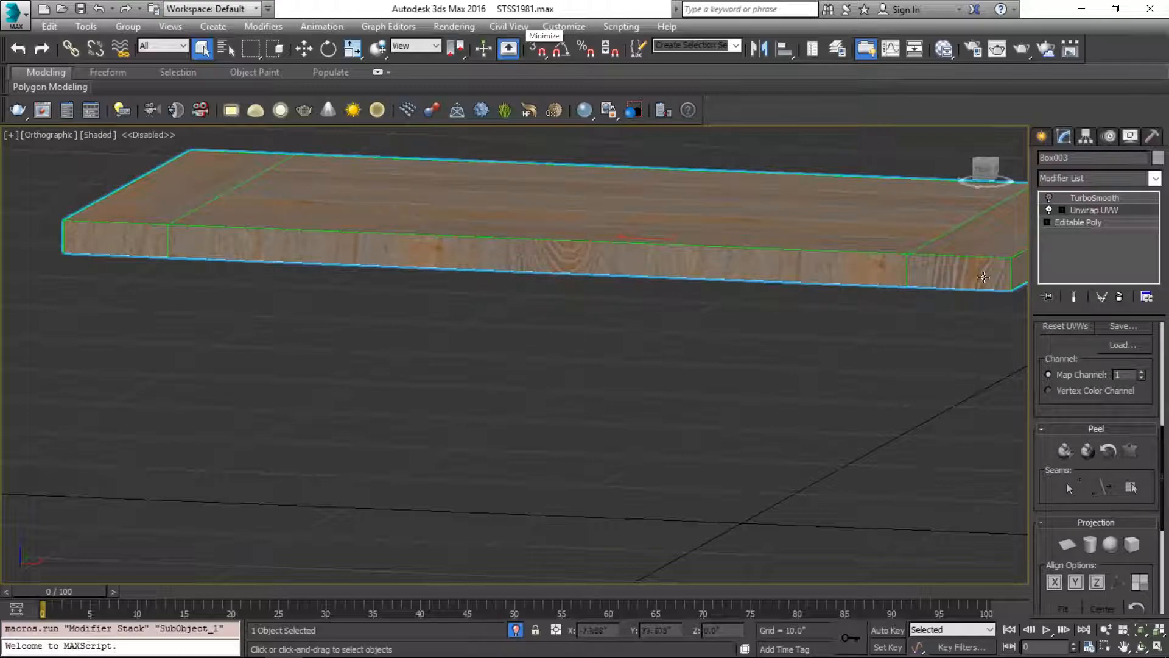
left_click(972, 266)
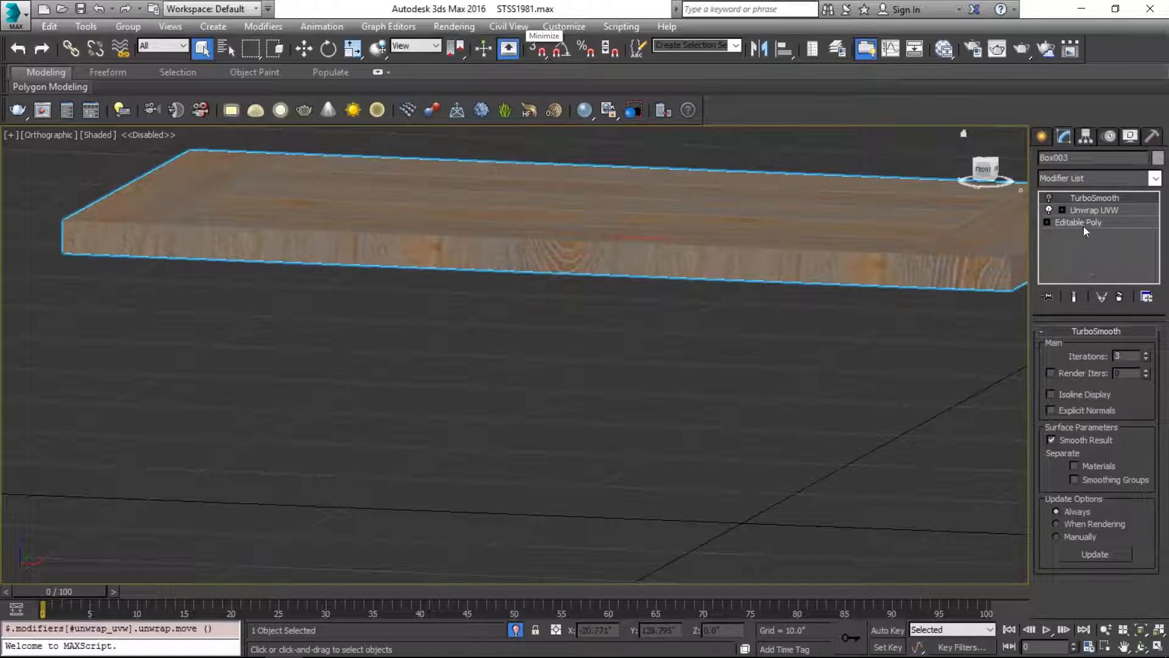
left_click(1094, 211)
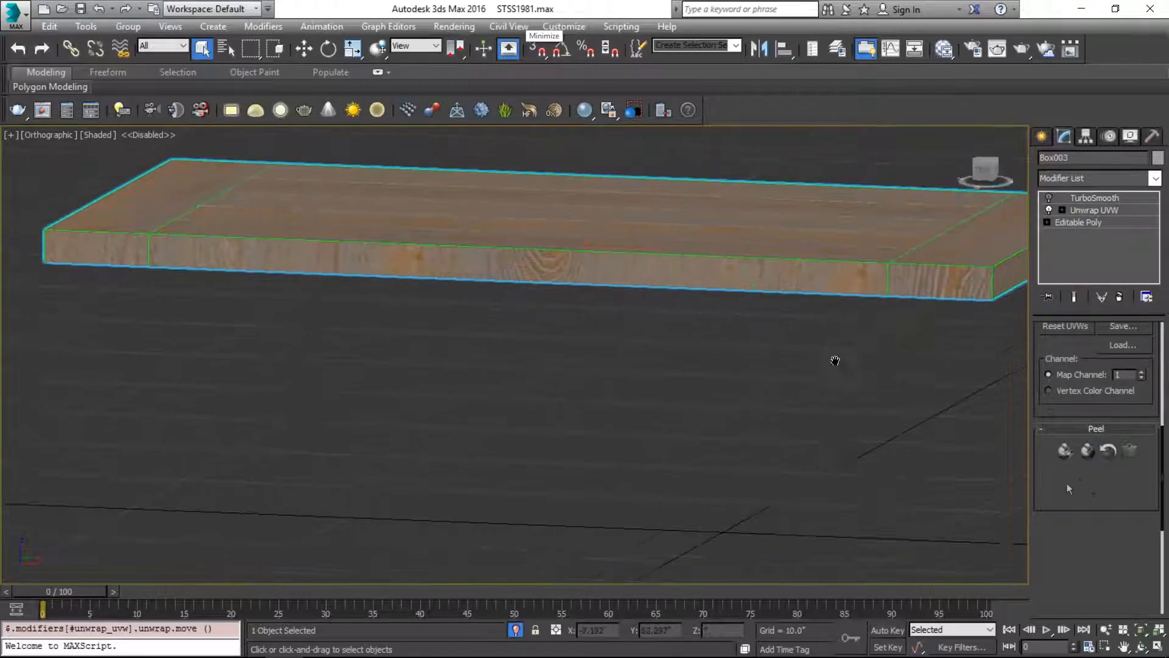
middle_click_drag(848, 358, 796, 370)
Switch to File Explorer, open the Textures > Wood > Ends folder and examine WoodEnds0048_L.jpg as an end-grain reference
mouse_move(233, 643)
left_click(56, 647)
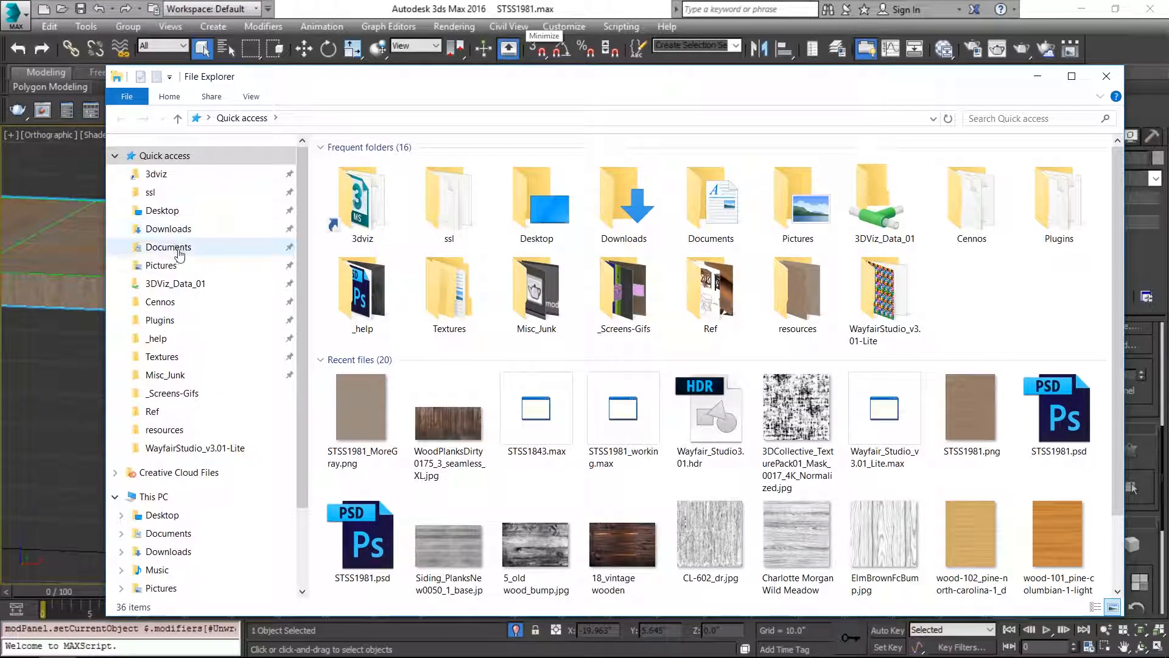
left_click(173, 356)
double_click(364, 315)
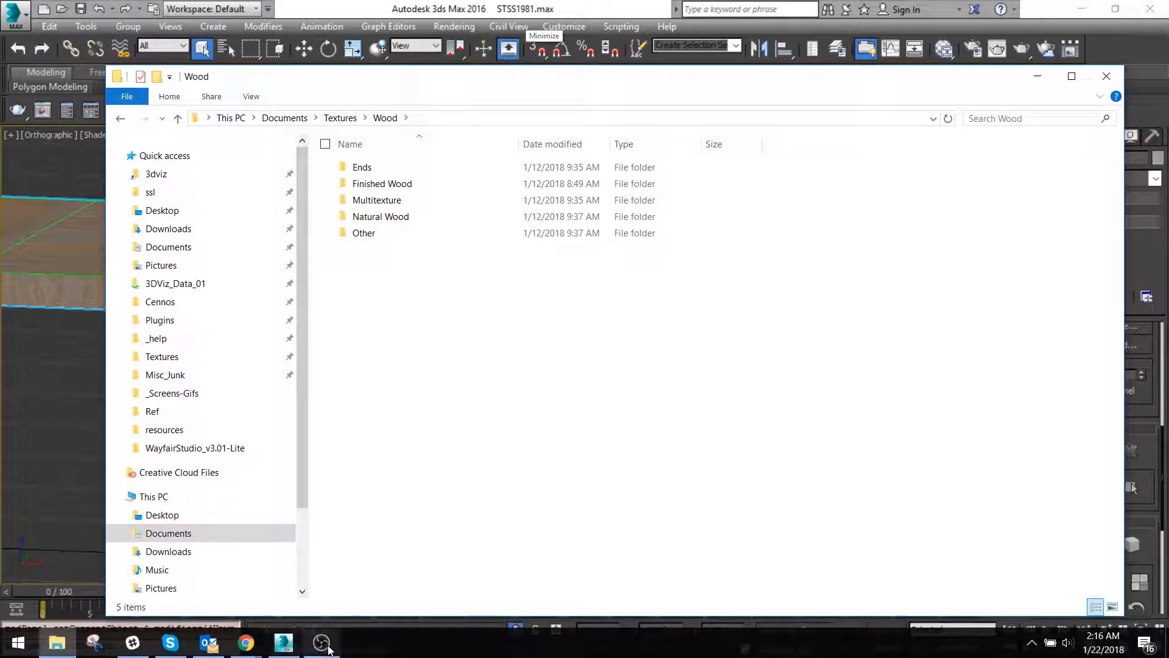
left_click(322, 642)
left_click(325, 647)
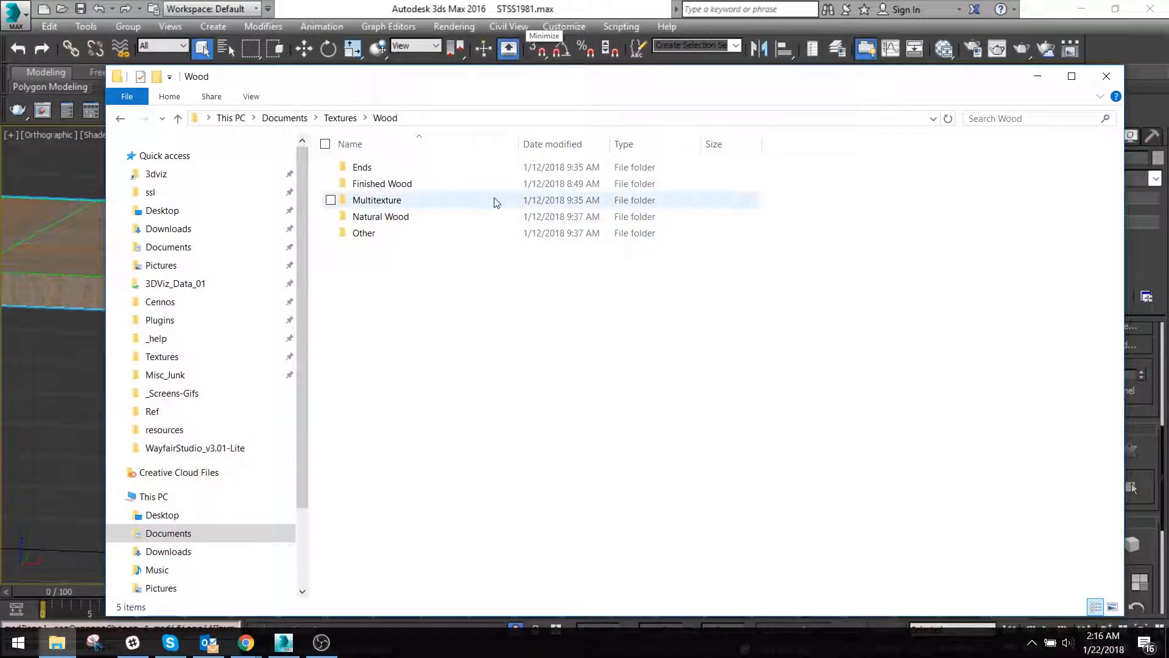
double_click(400, 170)
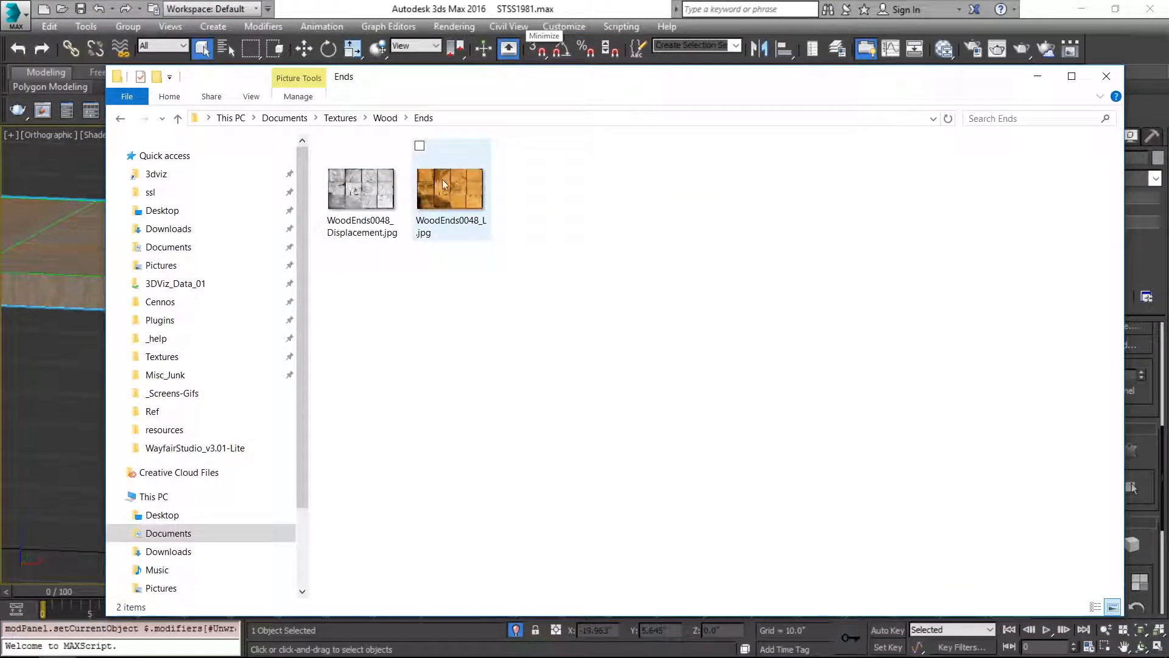
left_click(449, 189)
double_click(448, 187)
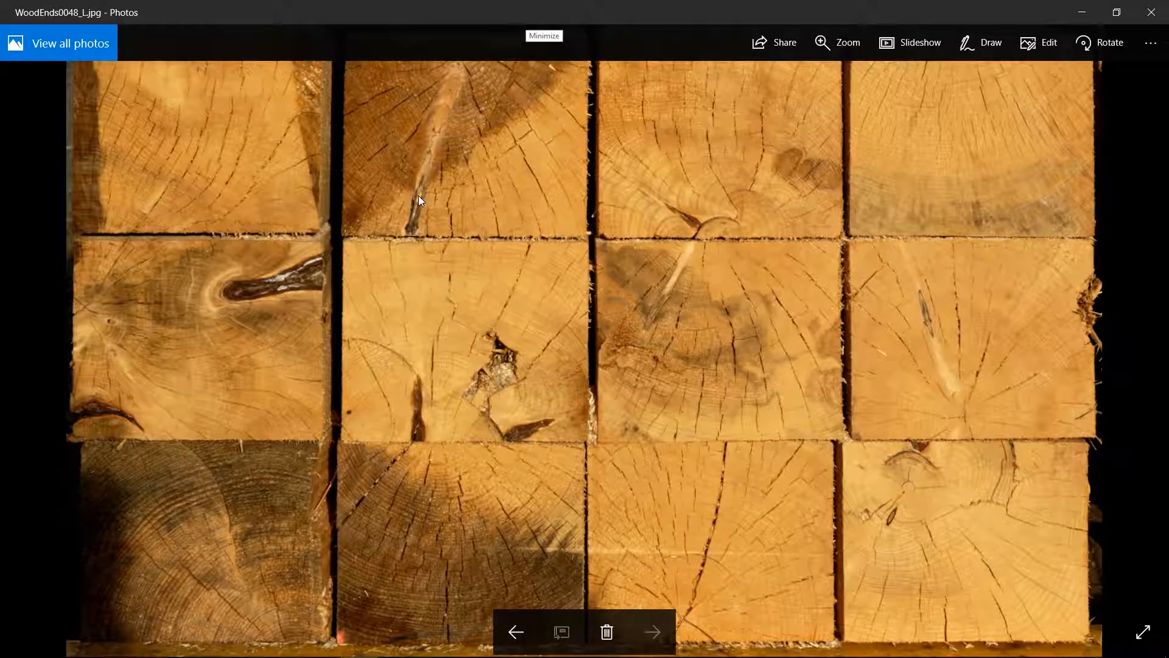
left_click(1152, 9)
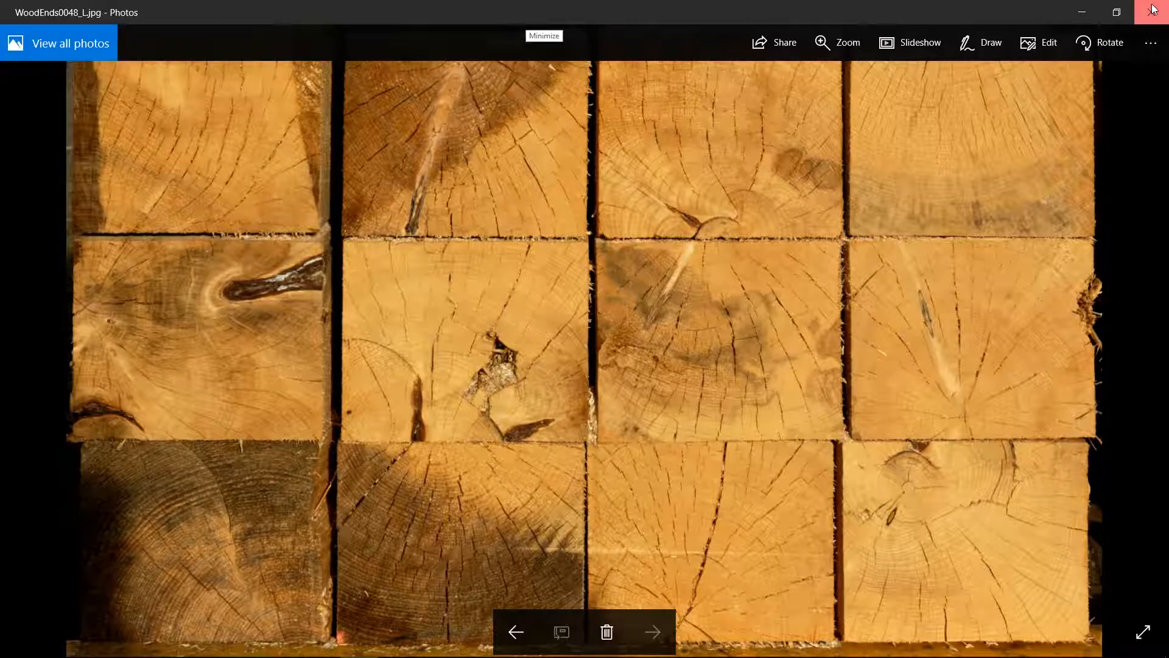
left_click(453, 6)
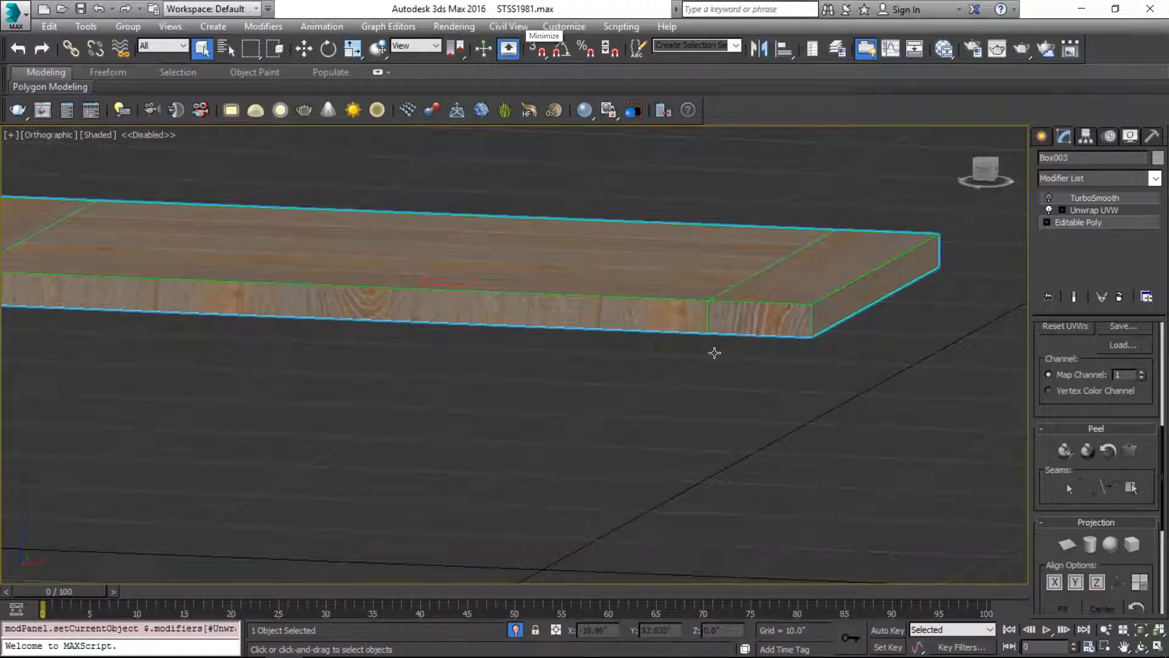
Return to the tabletop's Unwrap UVW modifier in 3ds Max and reopen the UV editor in polygon mode
left_click(738, 320)
middle_click_drag(856, 363, 777, 371)
left_click(1115, 210)
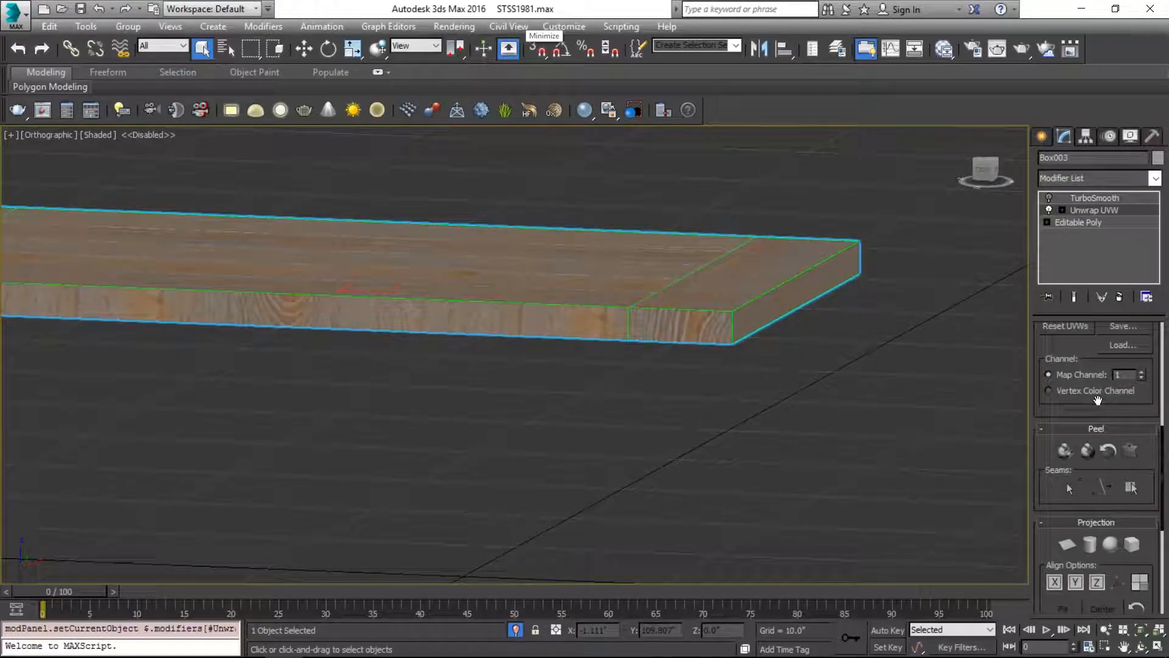
scroll(1099, 356, "up", 5)
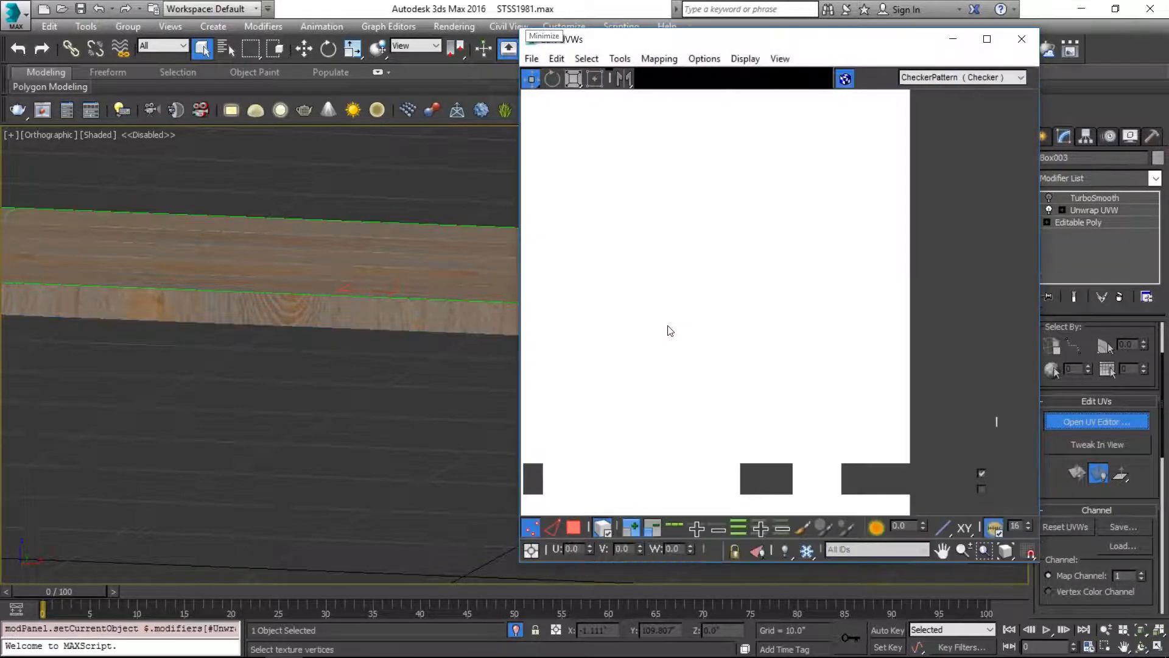
left_click(573, 527)
scroll(584, 474, "up", 5)
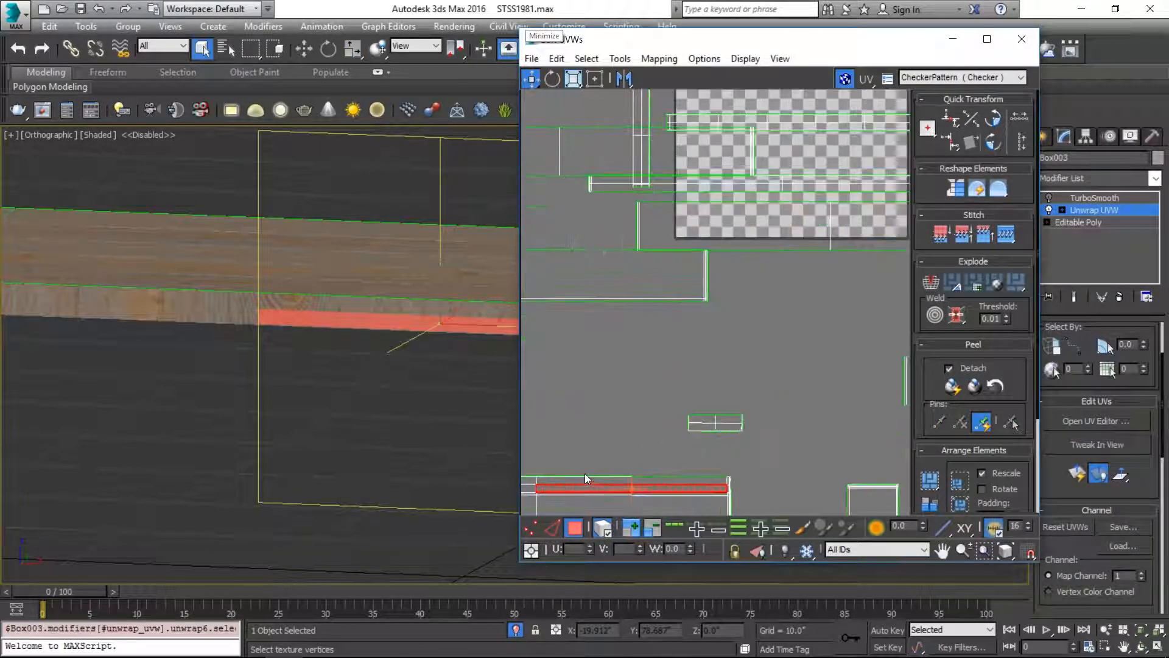
Select the long edge where the tabletop's side meets the underside and break the UVs along it
left_click(664, 365)
middle_click_drag(424, 354, 341, 296, "alt")
scroll(823, 378, "up", 3)
key("2")
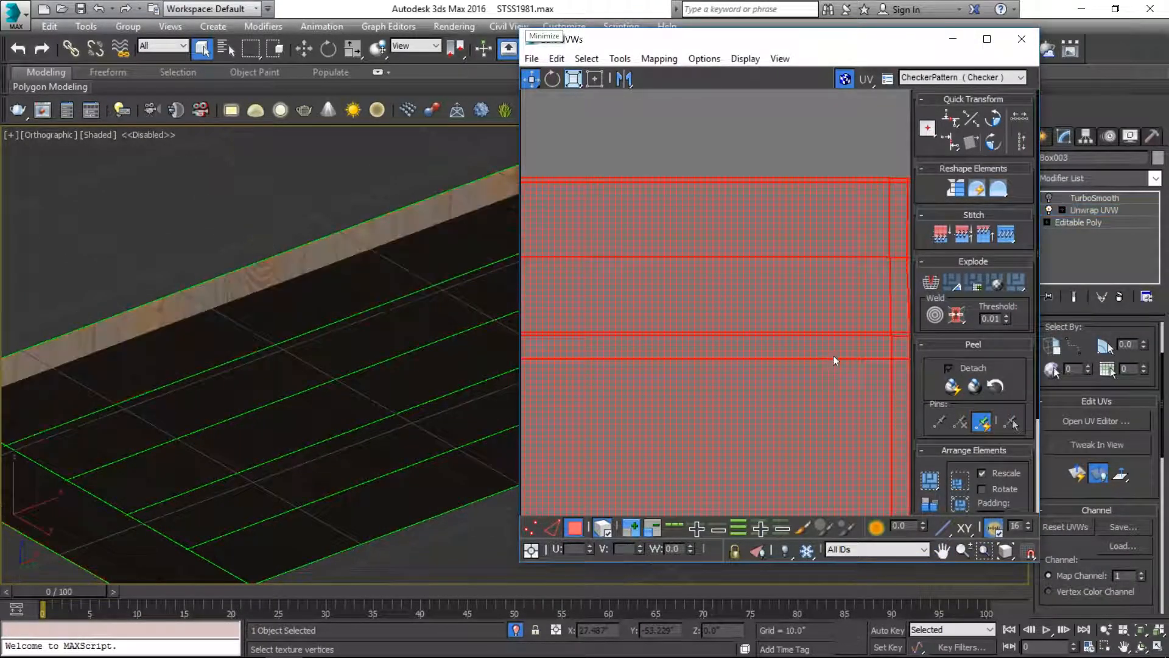
left_click(835, 335)
scroll(730, 342, "down", 3)
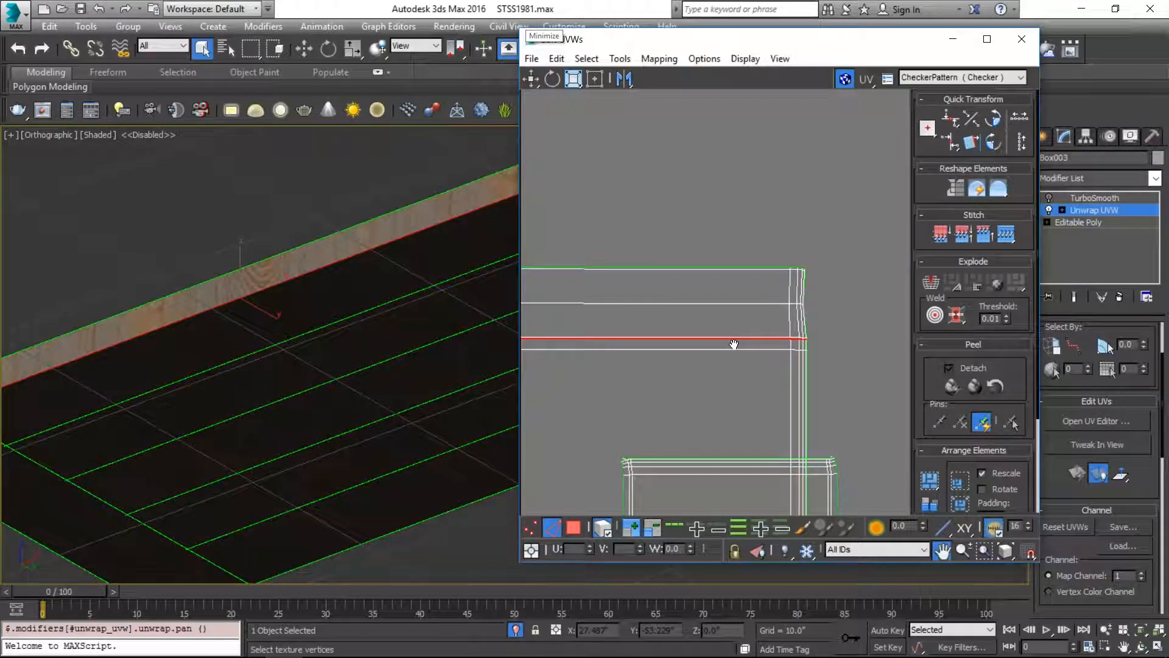
key("1")
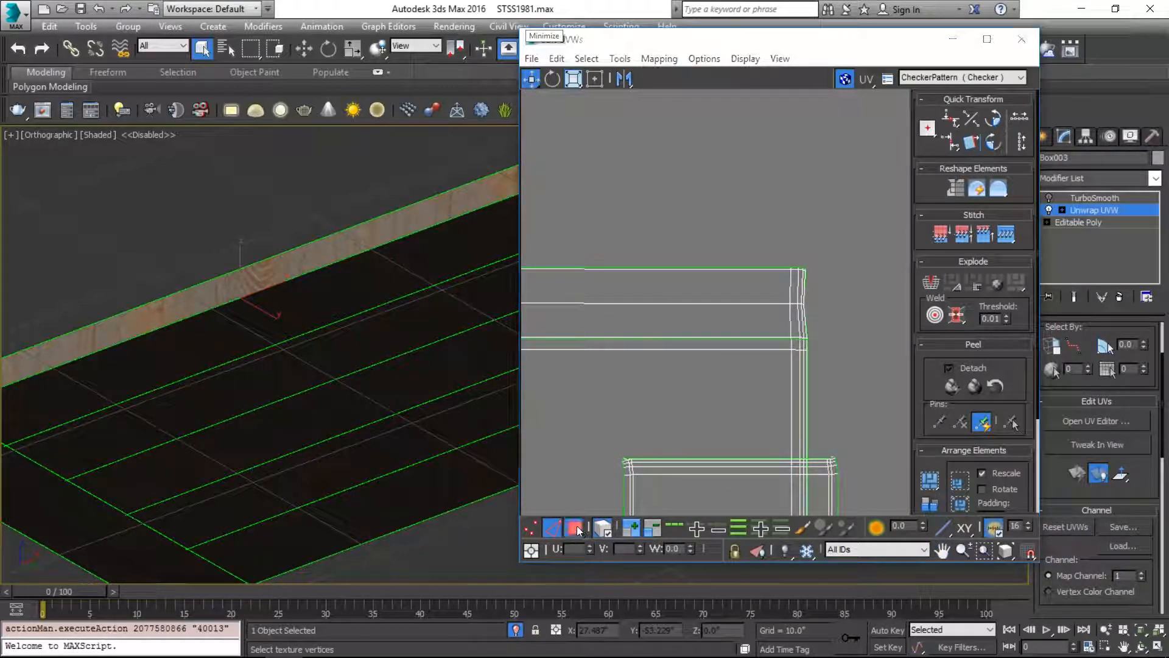
Select the detached long side's UV cluster, rotate it 90 degrees and turn off shading of selected faces
left_click(575, 528)
left_click(650, 296)
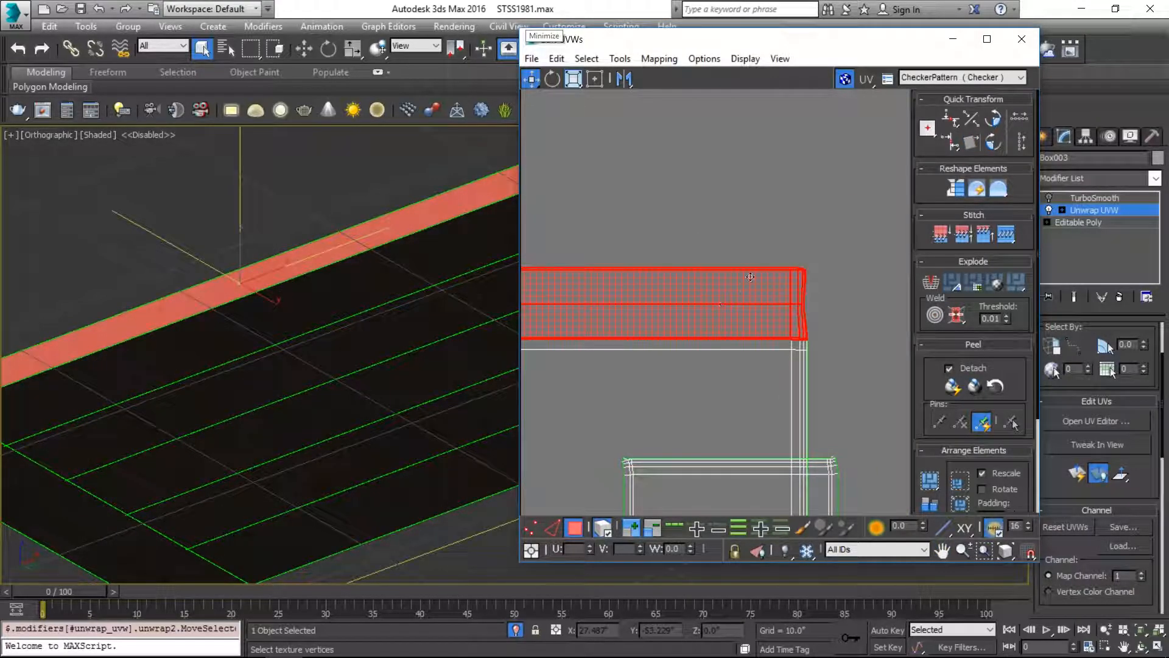
left_click(993, 143)
scroll(365, 315, "down", 2)
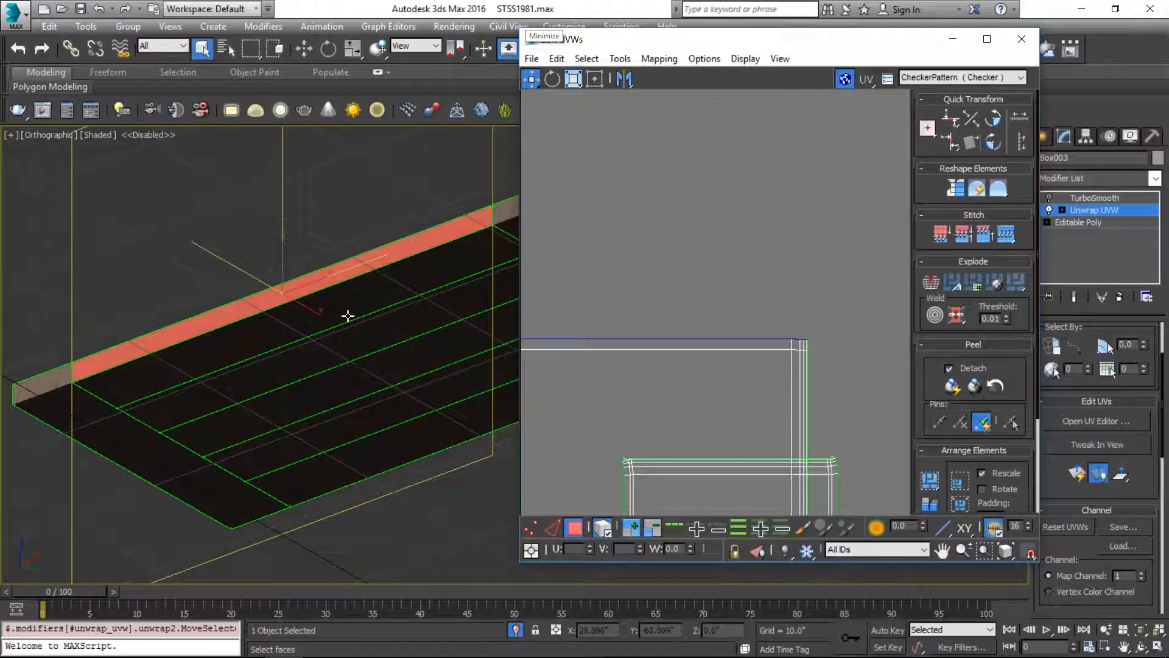
key("F2")
mouse_move(326, 326)
middle_mouse_down("alt")
mouse_move(323, 355)
mouse_move(362, 365)
middle_mouse_up("alt")
scroll(386, 292, "up", 3)
scroll(386, 292, "down", 1)
scroll(744, 297, "down", 3)
middle_click_drag(744, 298, 774, 330)
scroll(774, 329, "down", 2)
middle_click_drag(743, 262, 707, 203)
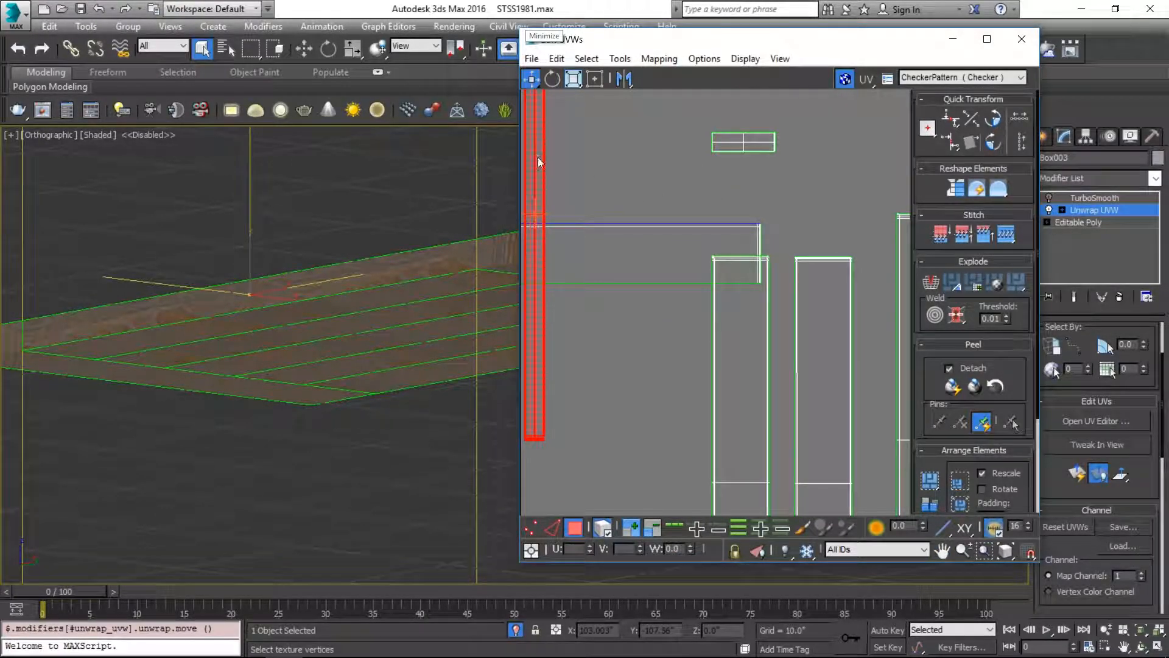
Move the UV editor aside and show Map #33 (7frj09nru4zu.png) as its background
left_click_drag(664, 46, 869, 101)
left_click(1135, 131)
left_click(1133, 156)
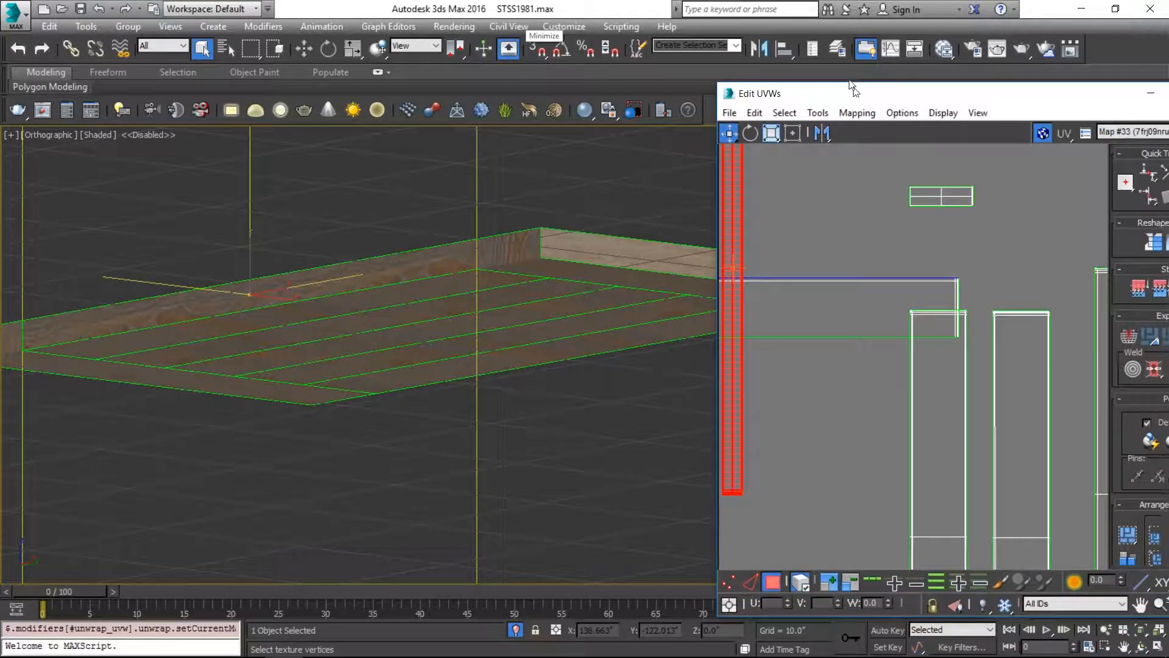
double_click(864, 95)
scroll(602, 348, "down", 5)
scroll(594, 254, "up", 2)
left_click_drag(774, 4, 869, 120)
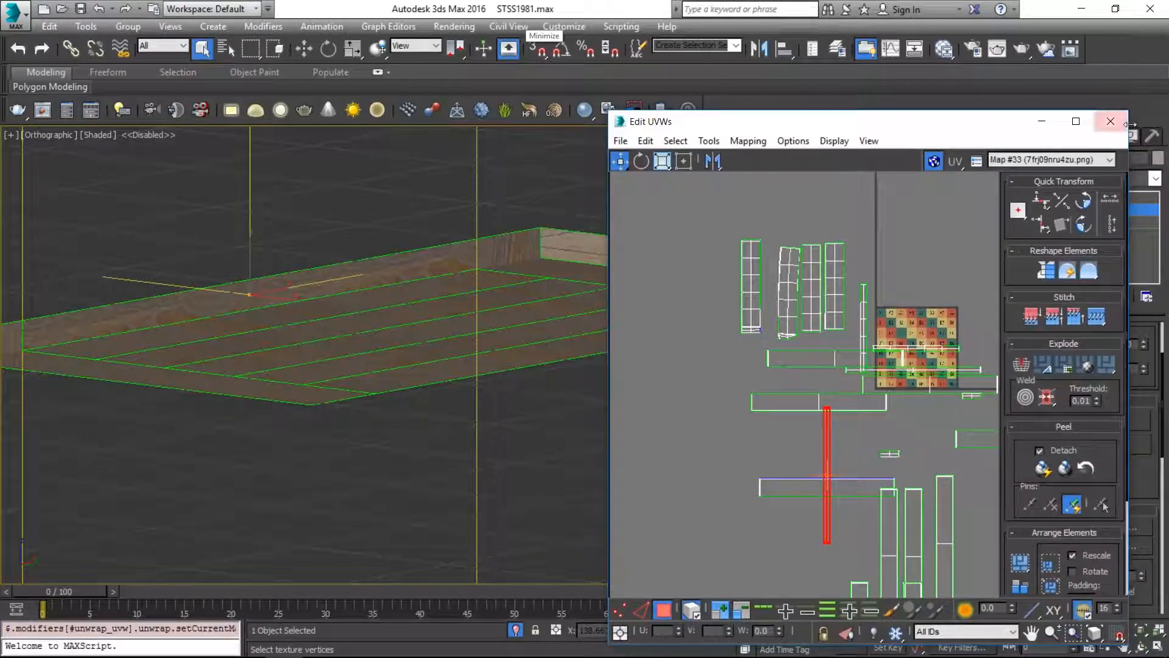
Close the UV editor and collapse the Unwrap UVW modifier into the Editable Poly below TurboSmooth
left_click(1111, 121)
scroll(572, 262, "up", 8)
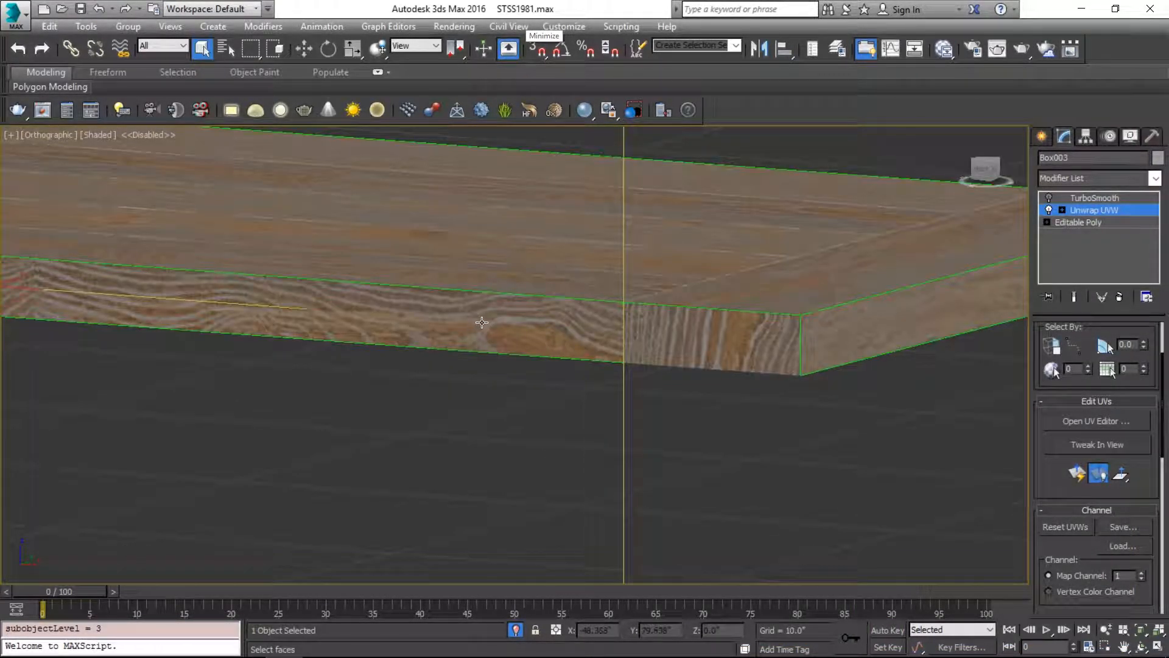
right_click(1097, 211)
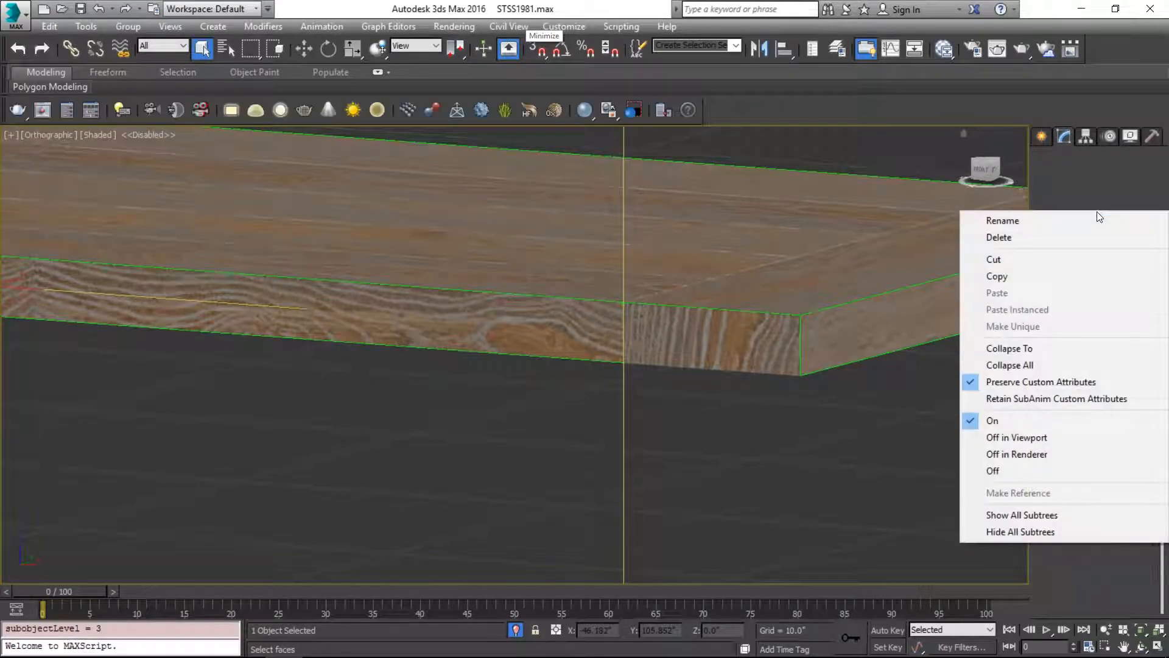
left_click(1075, 354)
left_click(656, 399)
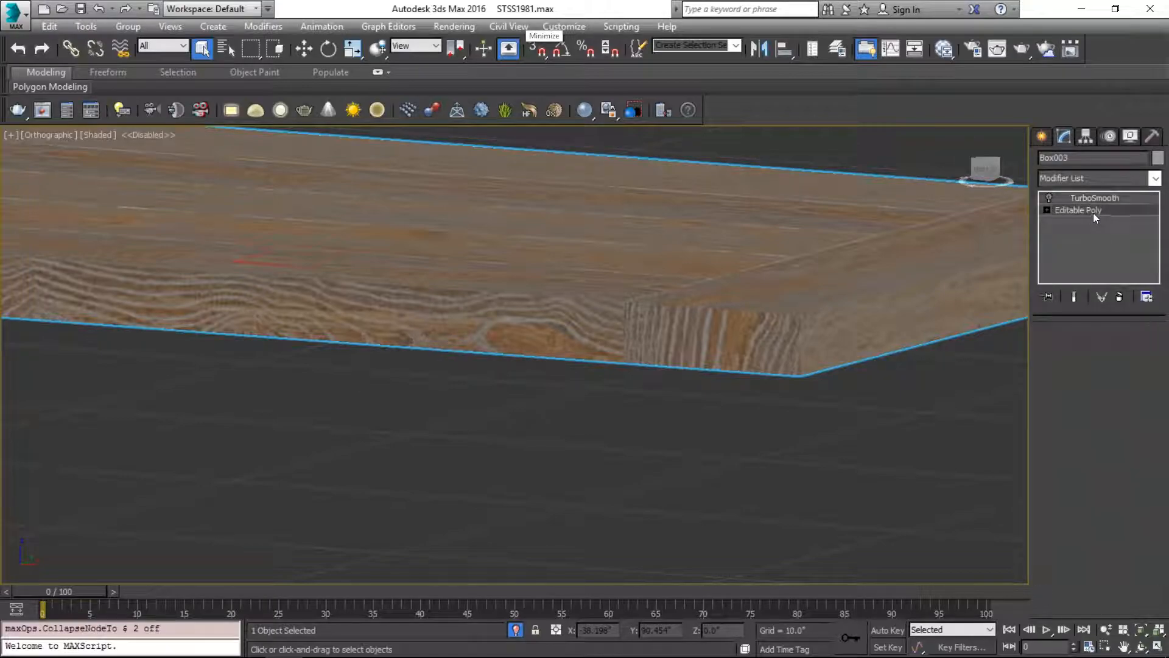
Add a new Unwrap UVW modifier directly above the tabletop's Editable Poly
left_click(1093, 213)
left_click(1096, 180)
key("u")
key("u")
key("u")
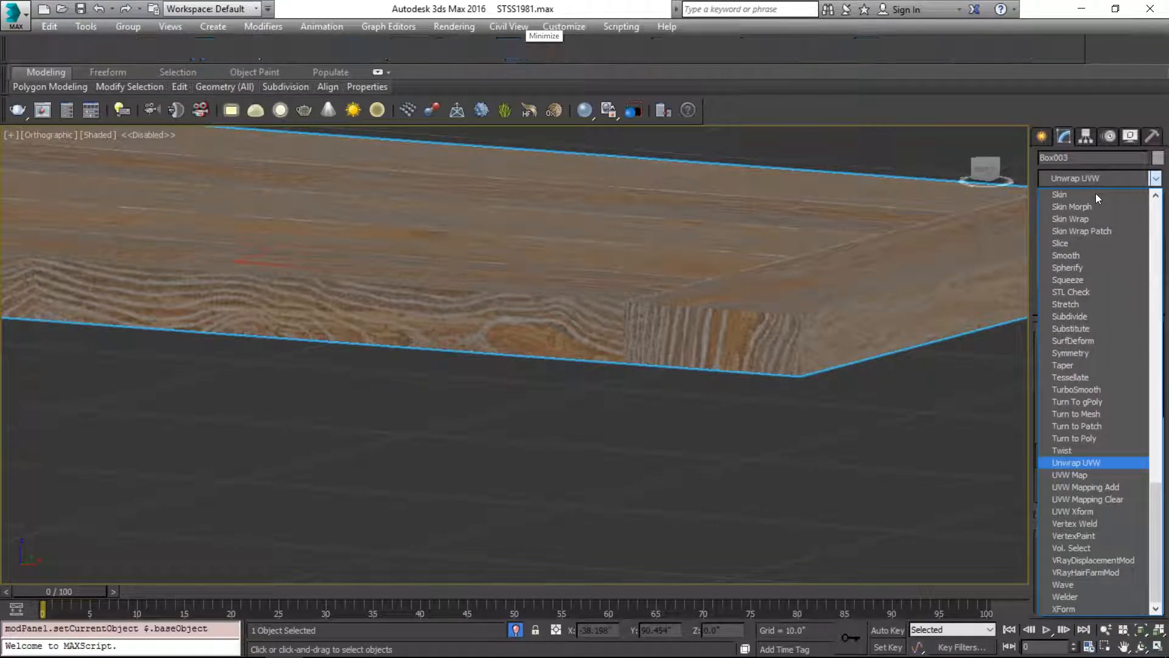
left_click(1084, 465)
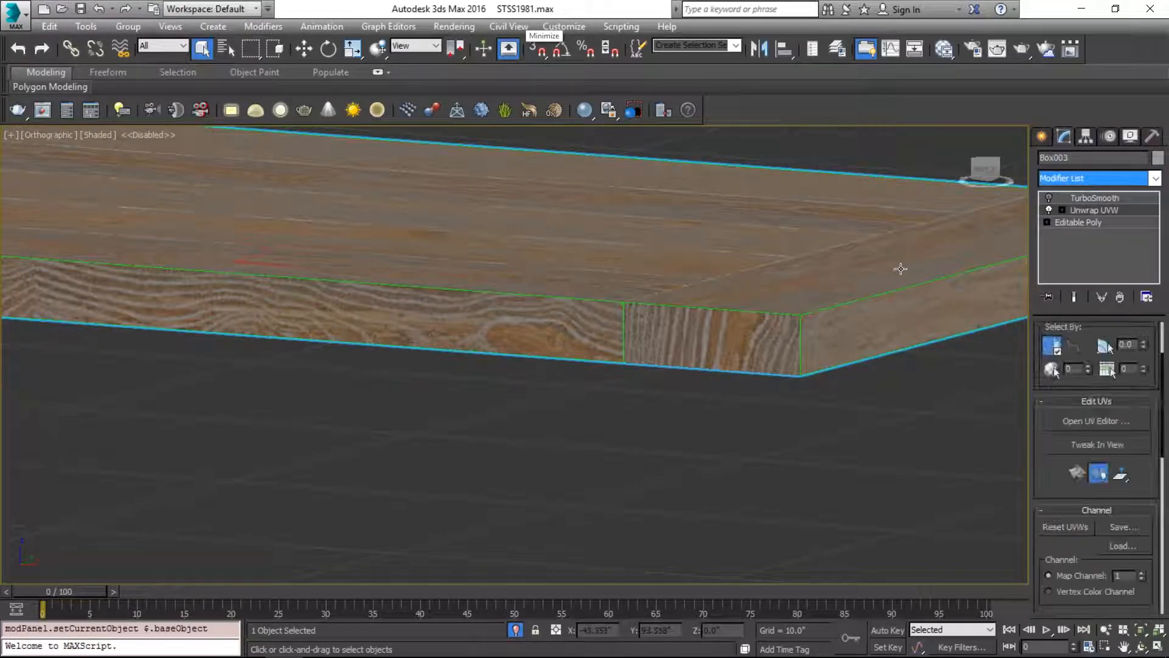
Open the UV editor, show Map #29 (Color Correction) as the background and switch to polygon mode
left_click(1094, 420)
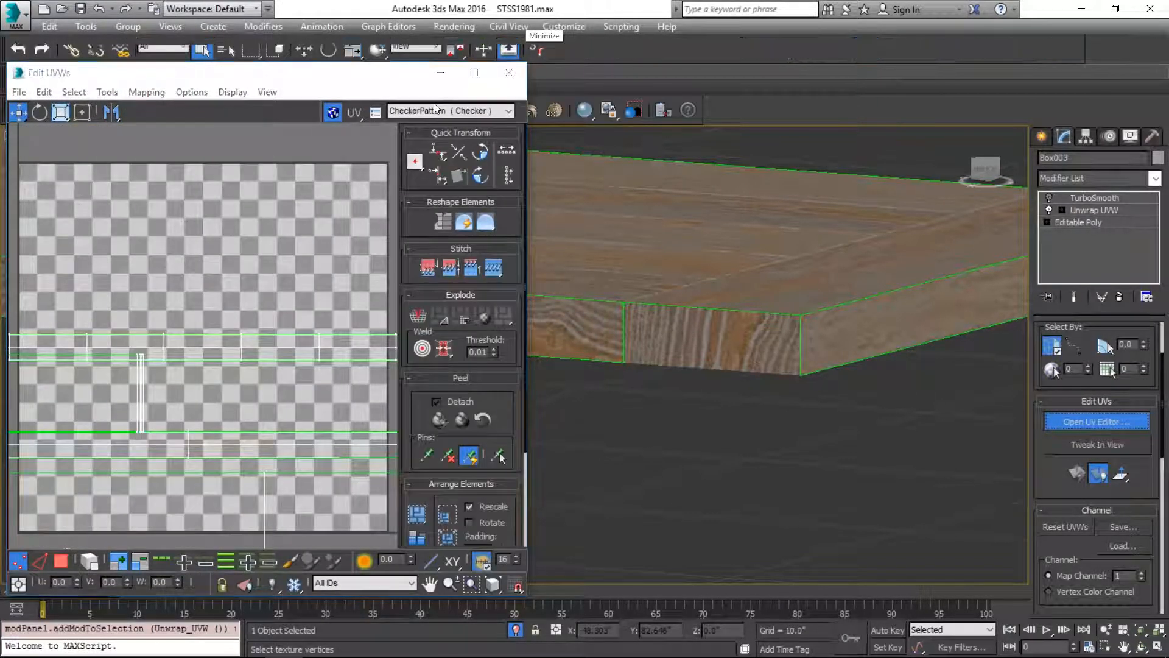
left_click(429, 112)
left_click(434, 137)
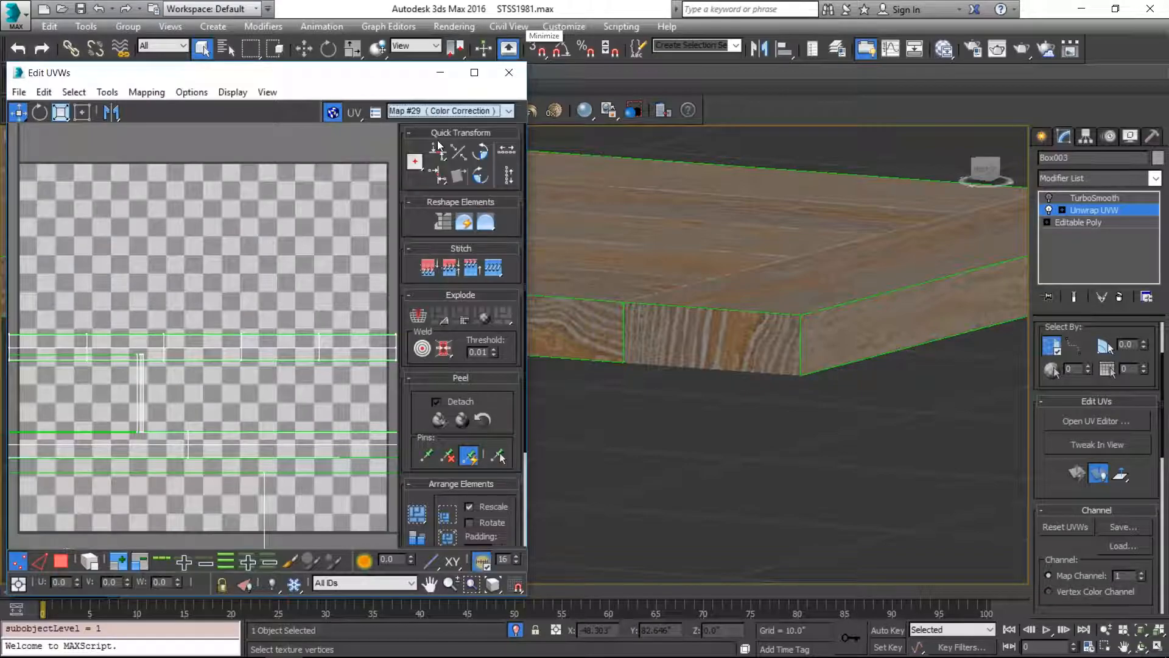
left_click(58, 561)
scroll(155, 295, "down", 5)
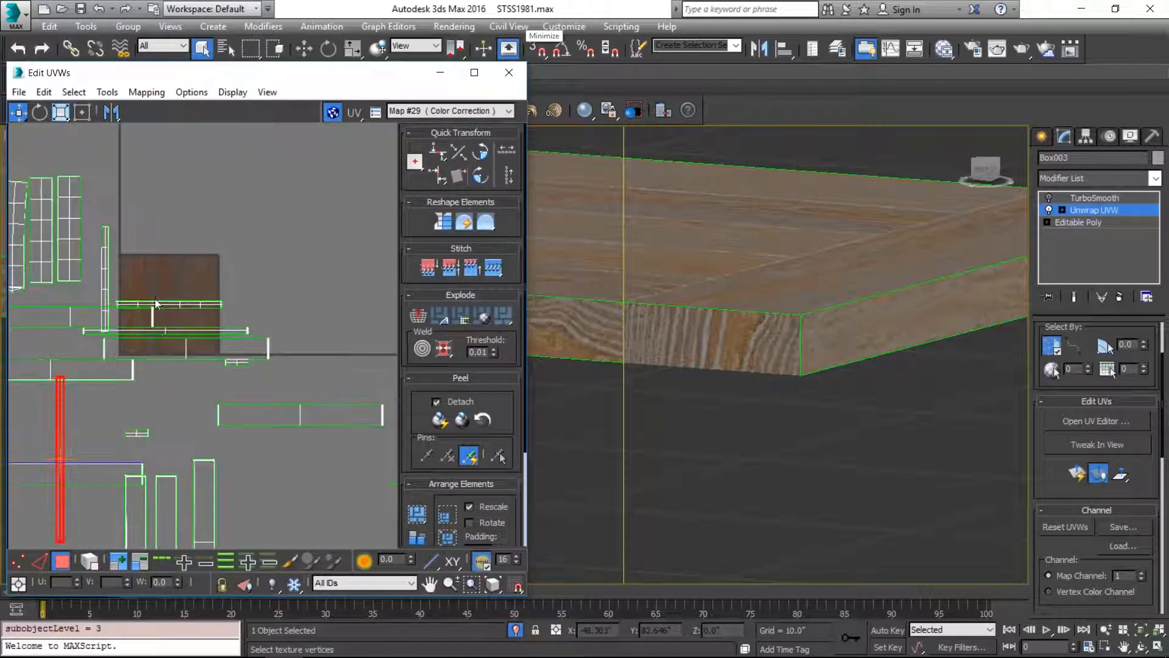
middle_click_drag(212, 283, 235, 252)
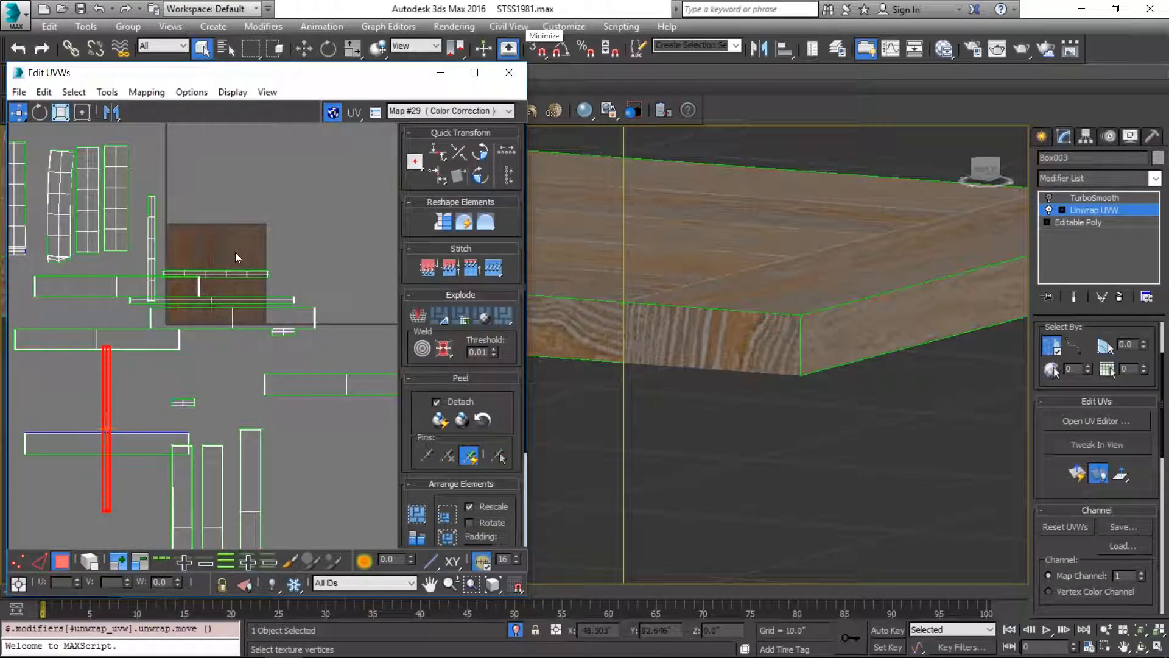
Move the selected vertical side cluster onto the wood texture's edge, and shift the UV editor away from the tabletop
left_click_drag(107, 399, 271, 251)
left_click_drag(372, 74, 1016, 223)
scroll(438, 359, "down", 3)
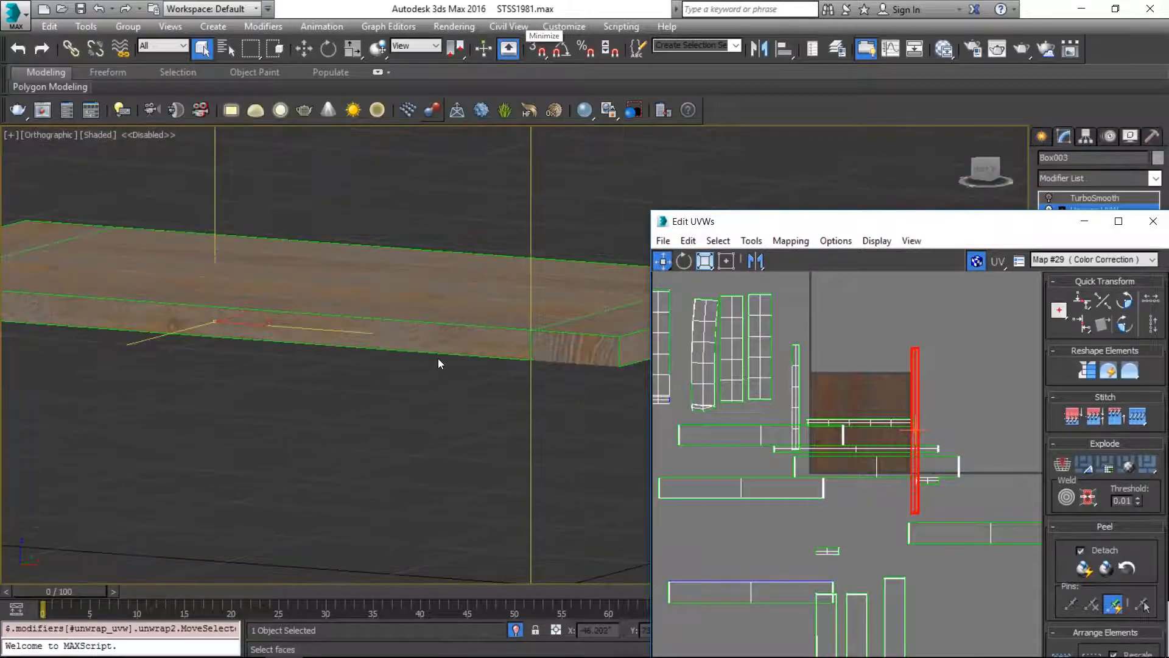
middle_click_drag(439, 359, 451, 333)
left_click_drag(914, 374, 878, 367)
middle_click_drag(344, 337, 411, 339)
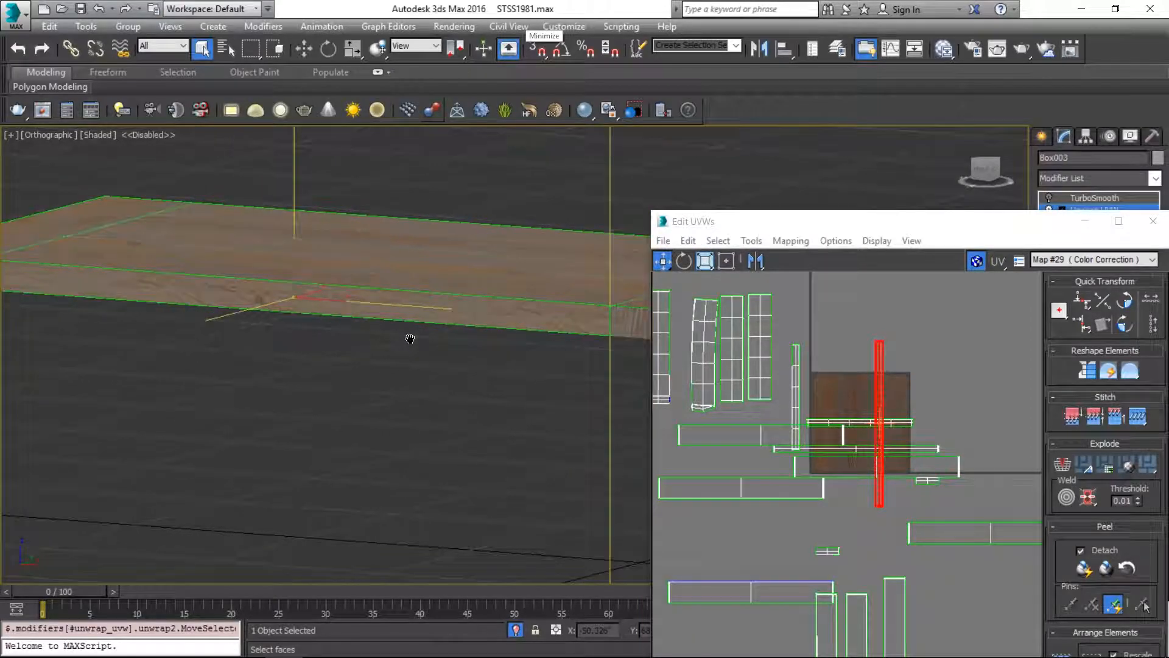
left_click_drag(878, 365, 902, 357)
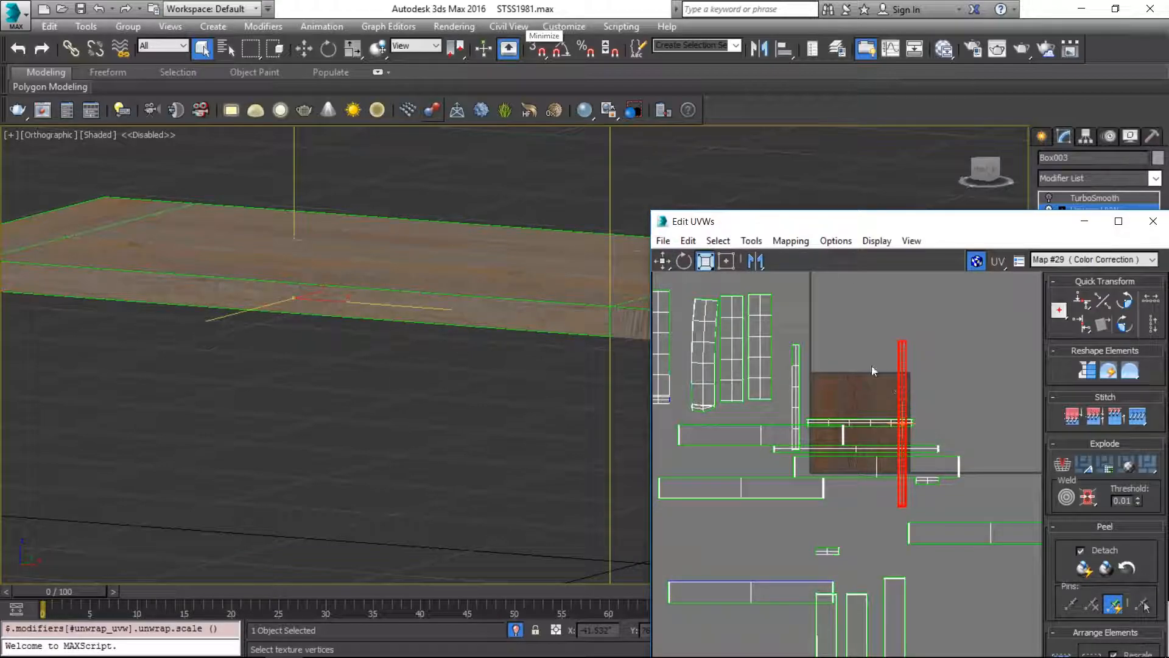
left_click(731, 264)
left_click_drag(890, 340, 808, 331)
key("ctrl+z")
Select the entire UV cluster of the tabletop's opposite long side and move the UV editor higher
middle_click_drag(609, 316, 358, 314, "alt")
left_click(346, 367)
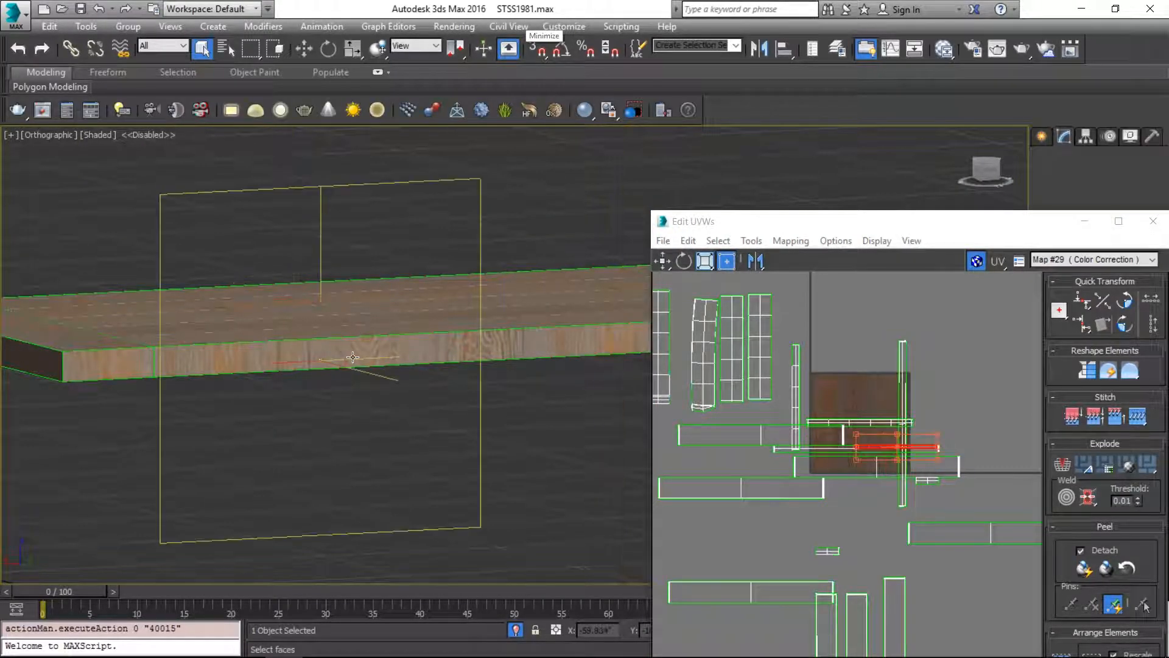
scroll(865, 450, "up", 3)
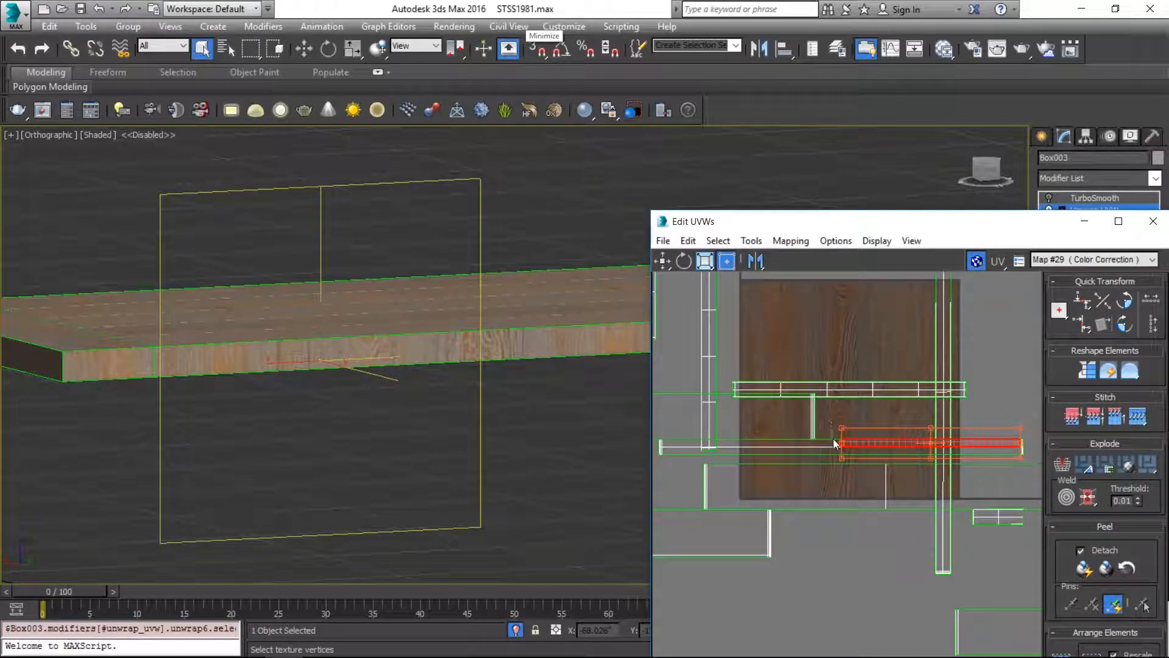
left_click(836, 441)
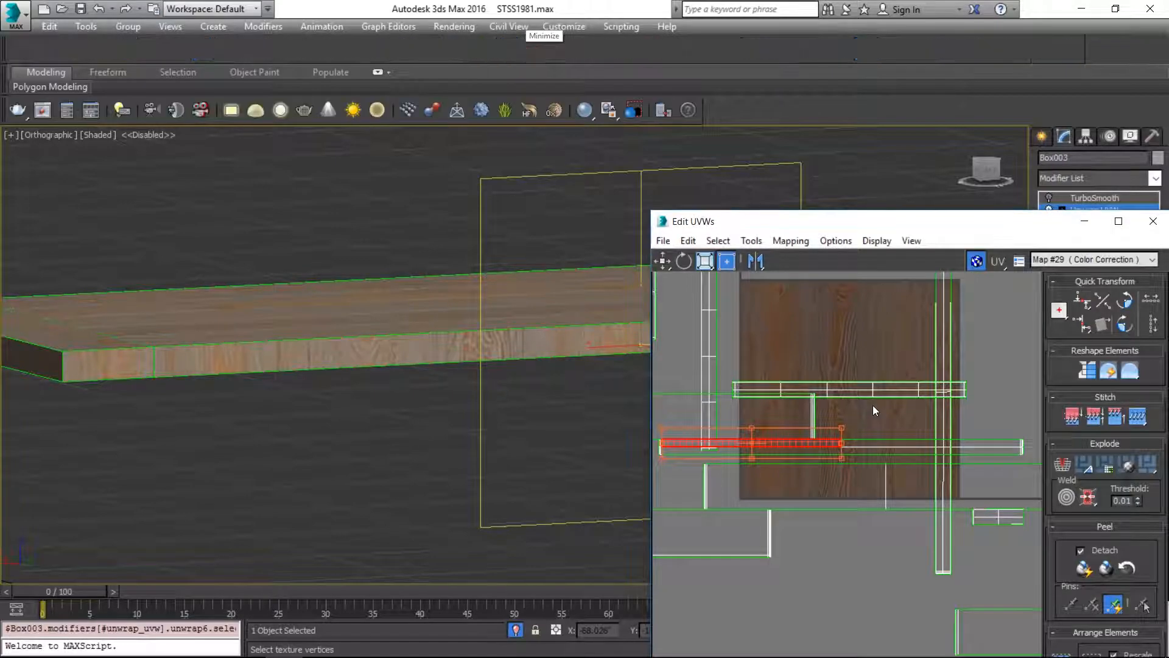
left_click_drag(889, 444, 890, 447)
left_click(777, 241)
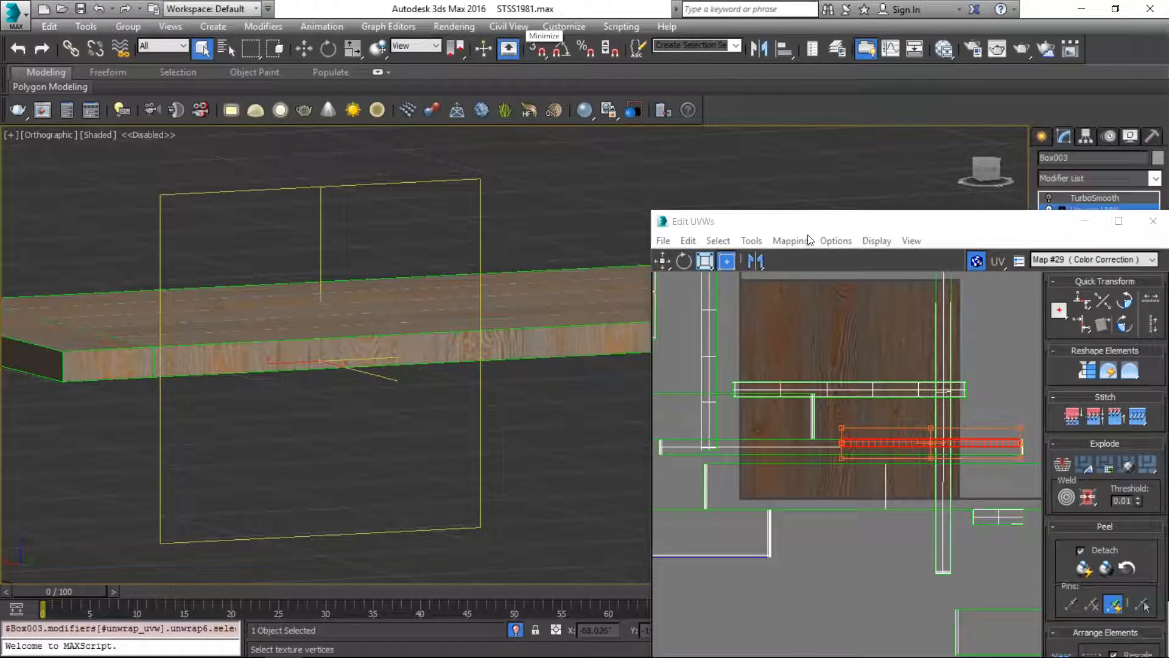
left_click_drag(877, 222, 835, 84)
left_click(793, 286)
left_click(787, 306)
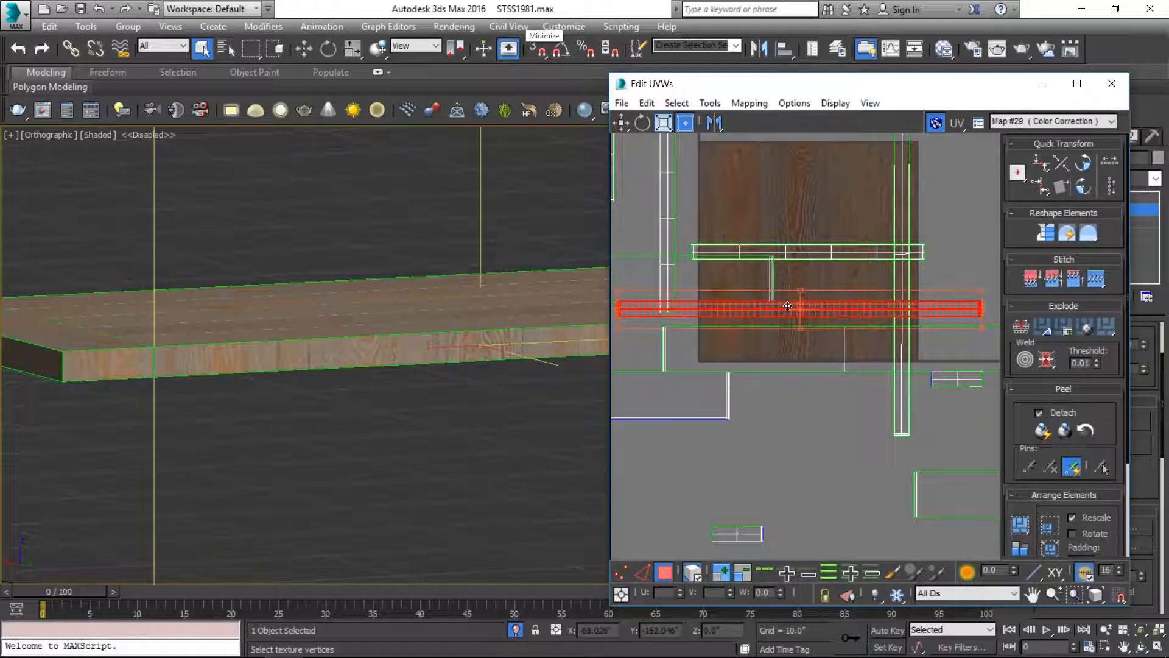
Rotate the selected long side cluster 90 degrees and place it beside the other vertical side cluster
left_click_drag(849, 305, 850, 276)
left_click(1083, 166)
left_click_drag(802, 314, 911, 305)
Move the short end's horizontal UV cluster off the wood texture and rotate it 90 degrees so the grain runs lengthwise
middle_click_drag(293, 430, 151, 407, "alt")
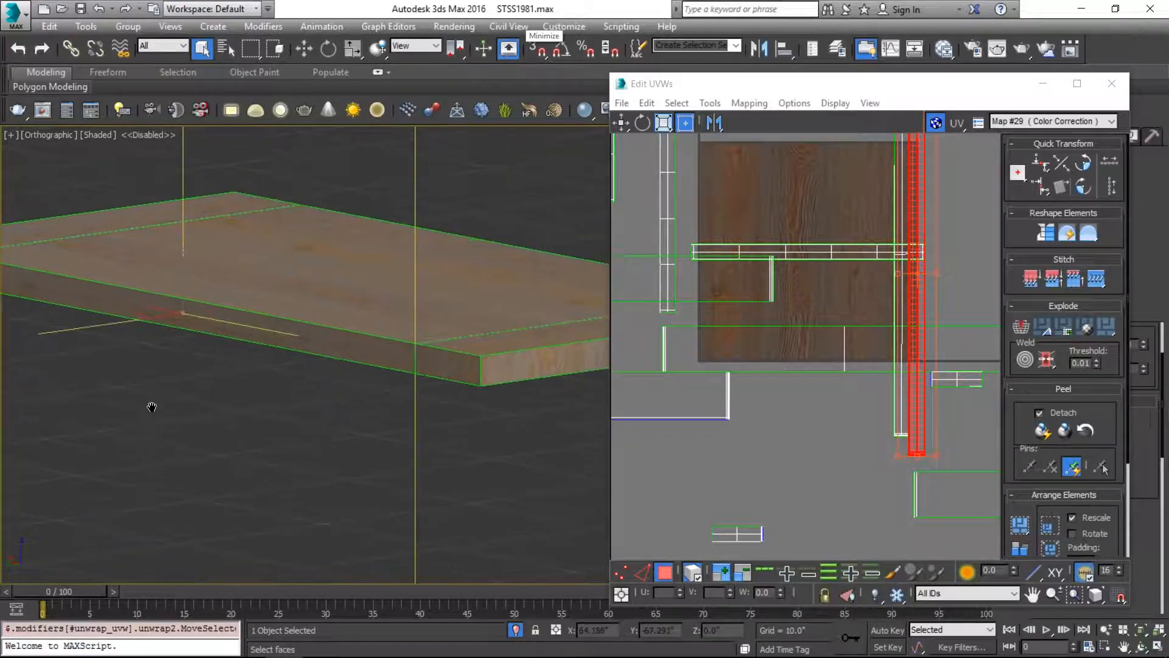
scroll(444, 355, "down", 2)
scroll(446, 358, "up", 5)
scroll(471, 397, "down", 3)
middle_click_drag(476, 400, 396, 410, "alt")
left_click(398, 411)
left_click(845, 255)
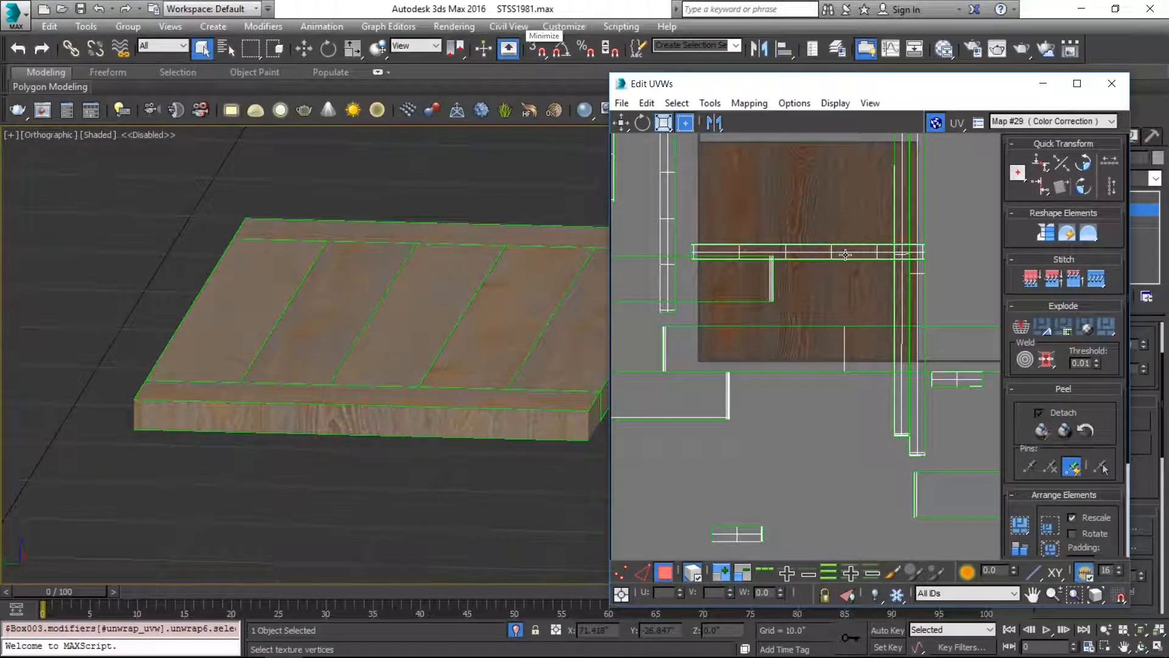
left_click_drag(850, 249, 966, 192)
left_click(1083, 163)
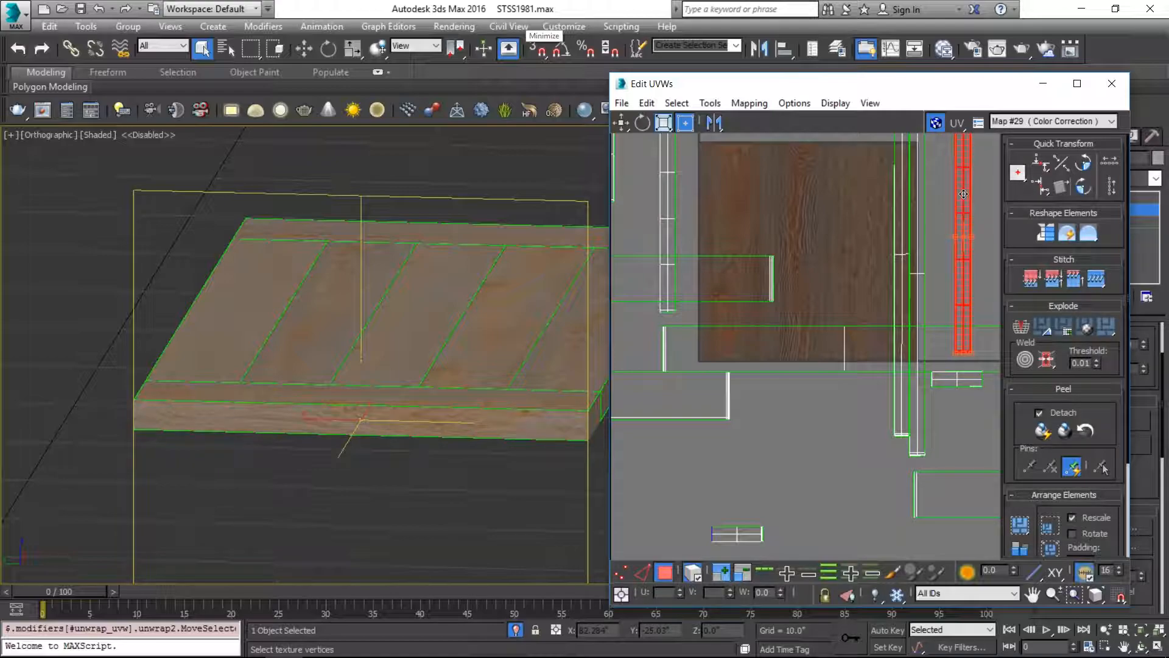
Examine the wood grain direction on the tabletop's remaining end, sides and top
middle_click_drag(498, 352, 248, 357, "alt")
middle_click_drag(373, 407, 174, 258)
left_click(481, 464)
scroll(917, 268, "down", 3)
left_click(715, 257)
scroll(420, 418, "down", 4)
middle_click_drag(420, 418, 378, 531, "alt")
Exit the Unwrap sub-object level, close the UV editor and check the deselected tabletop in shaded view without edges
key("1")
key("1")
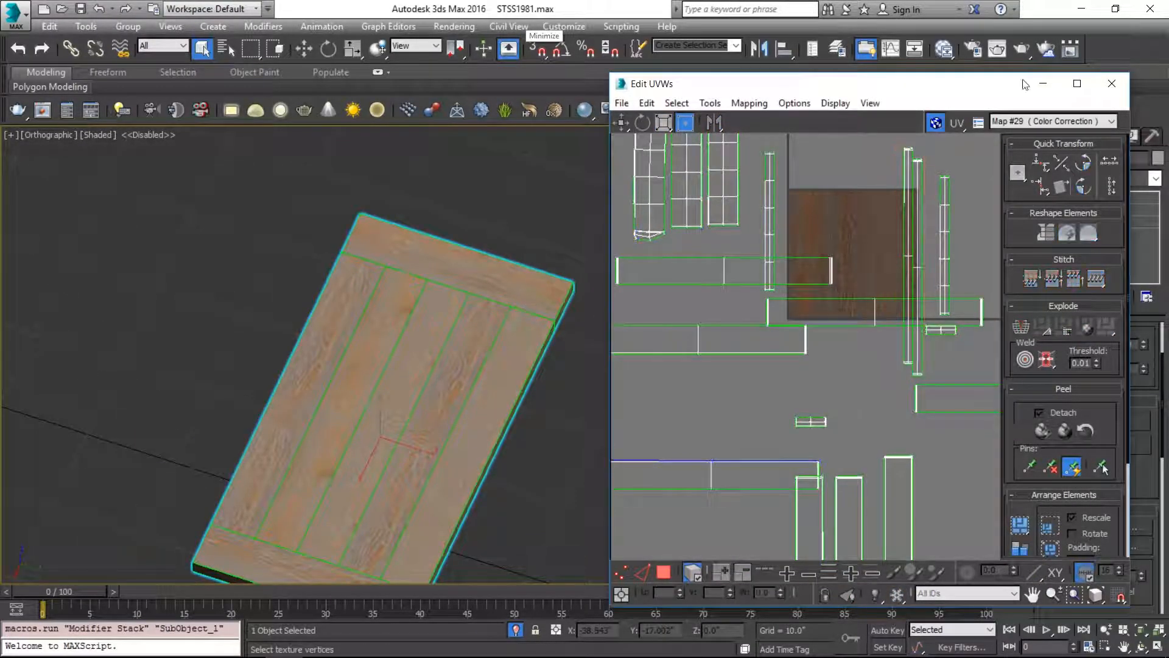
key("F4")
left_click(1113, 83)
key("F4")
key("F3")
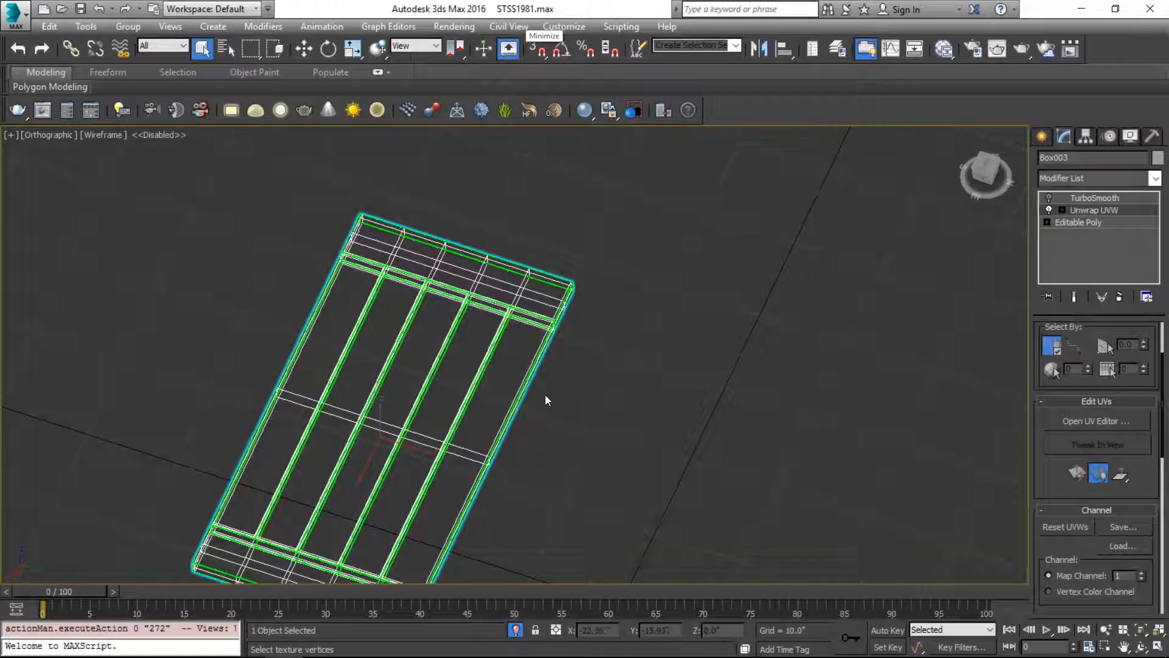
key("F3")
left_click(580, 382)
scroll(489, 402, "up", 2)
mouse_move(490, 404)
middle_mouse_down("alt")
mouse_move(522, 283)
mouse_move(514, 251)
middle_mouse_up("alt")
scroll(514, 250, "down", 4)
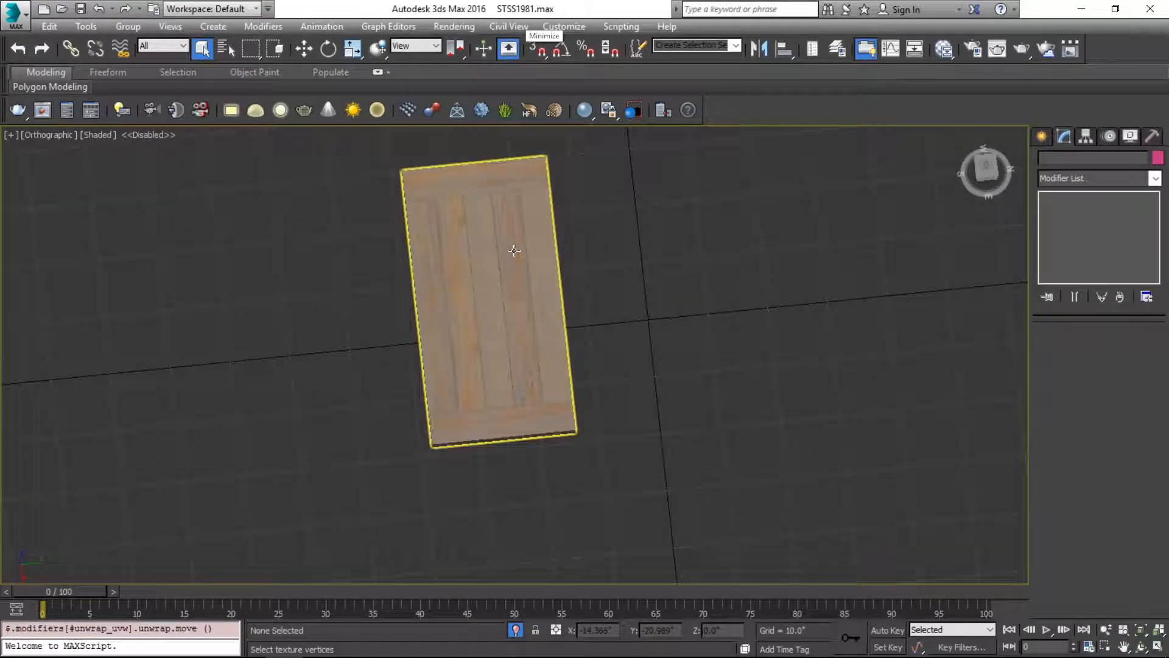
Select the tabletop, open the Slate Material Editor and bring its wood VRayMtl and the plank material nodes into view
left_click(507, 229)
key("m")
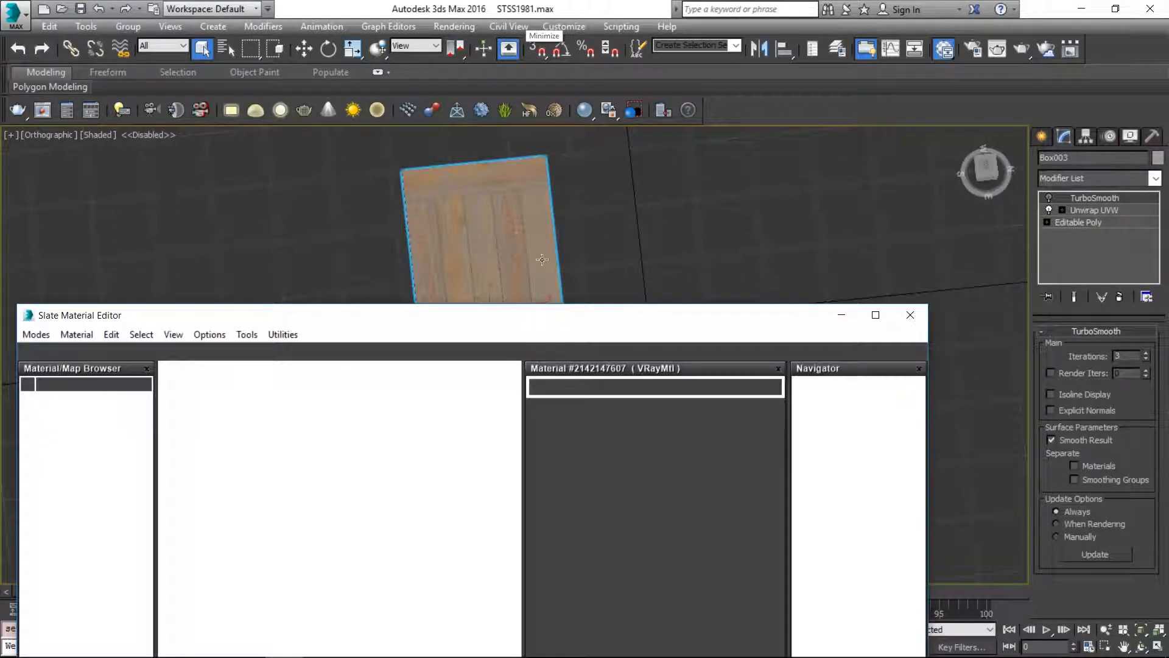
left_click_drag(517, 319, 506, 153)
scroll(384, 401, "down", 2)
middle_click_drag(384, 399, 226, 298)
left_click(344, 231)
scroll(446, 365, "down", 7)
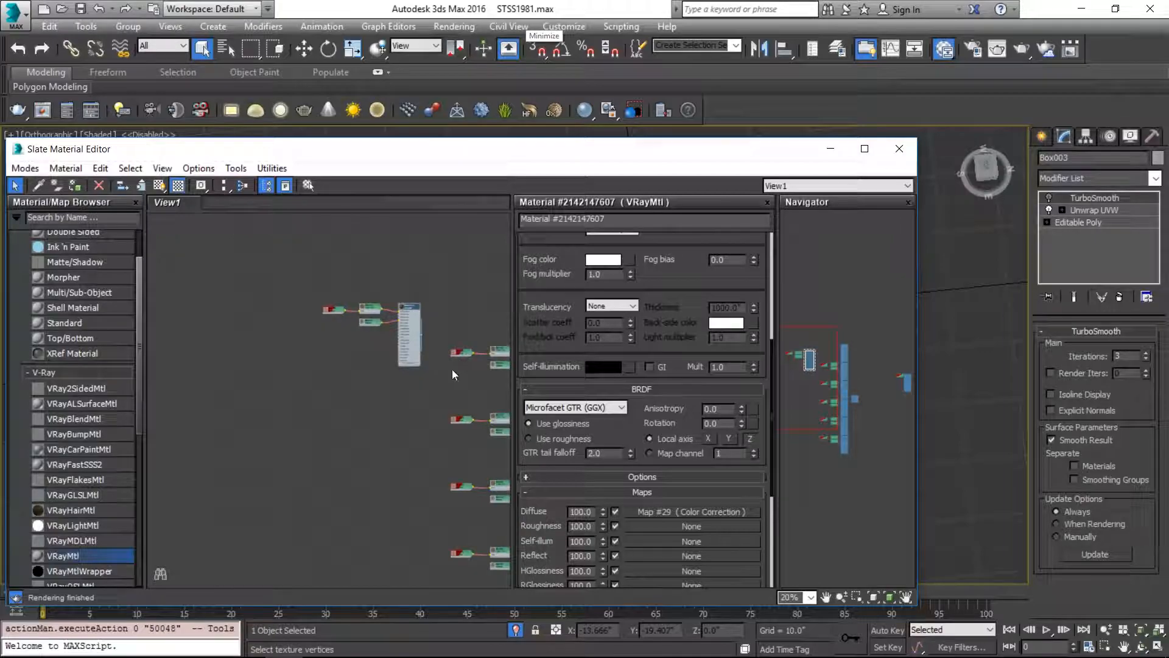
Copy the Multi/Sub-Object node, disconnect its inputs and arrange the standalone wood material's nodes beside it
left_click_drag(411, 422, 258, 361)
scroll(258, 361, "up", 6)
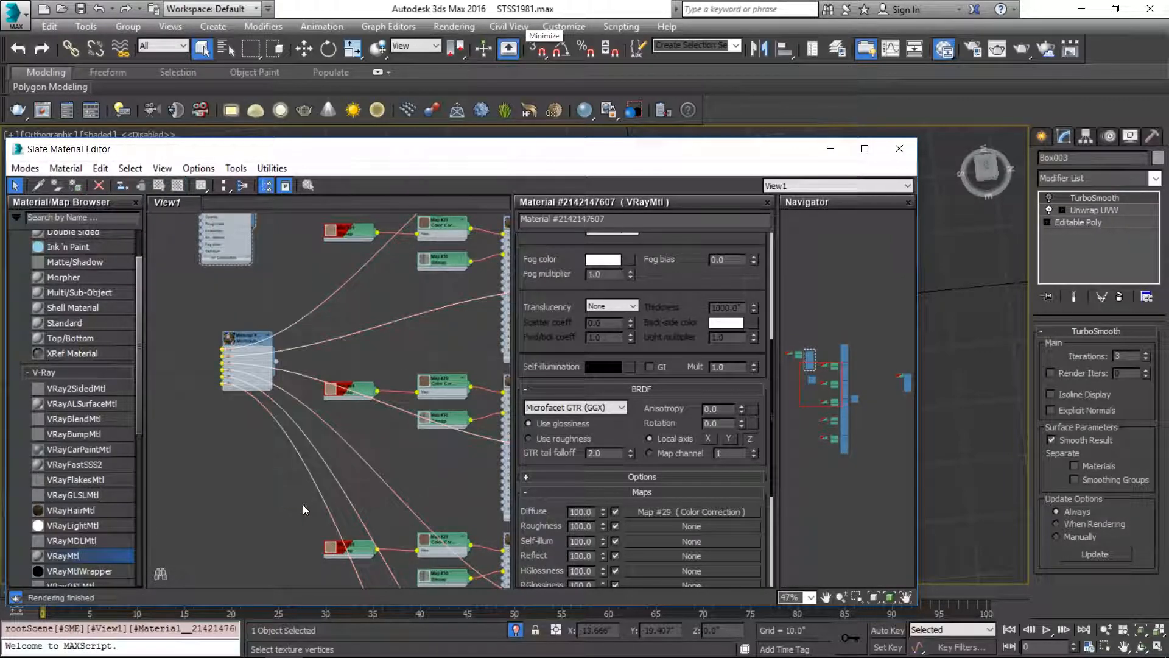
middle_click_drag(235, 352, 369, 346)
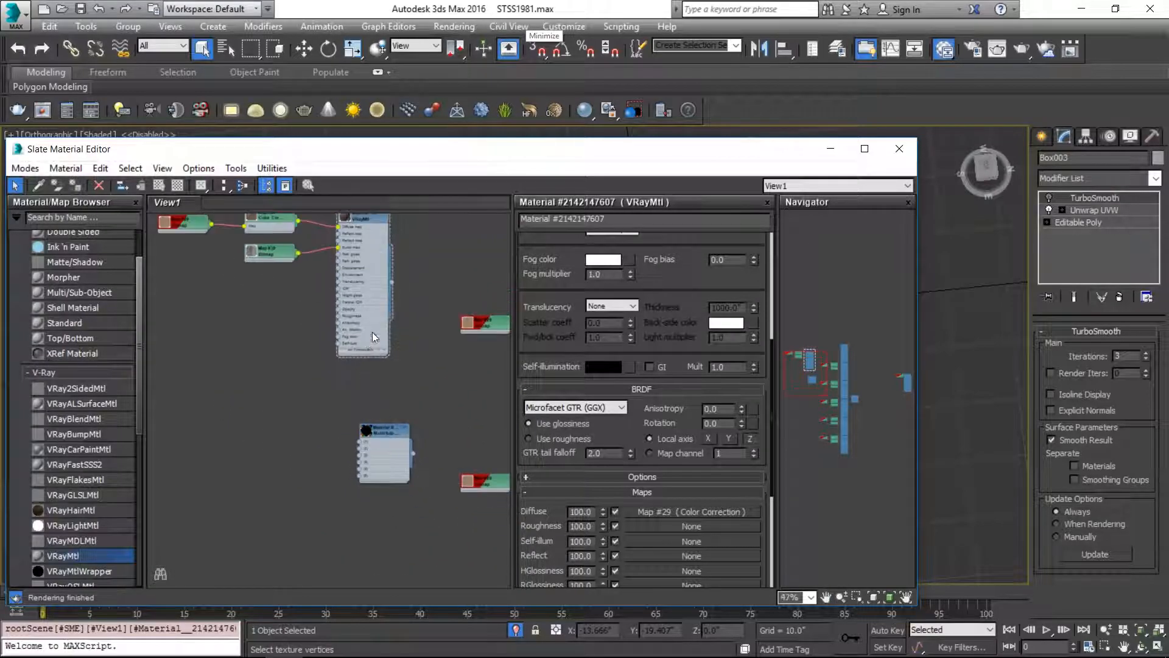
left_click_drag(369, 223, 290, 315)
key("c")
middle_click_drag(285, 315, 364, 277)
key("a")
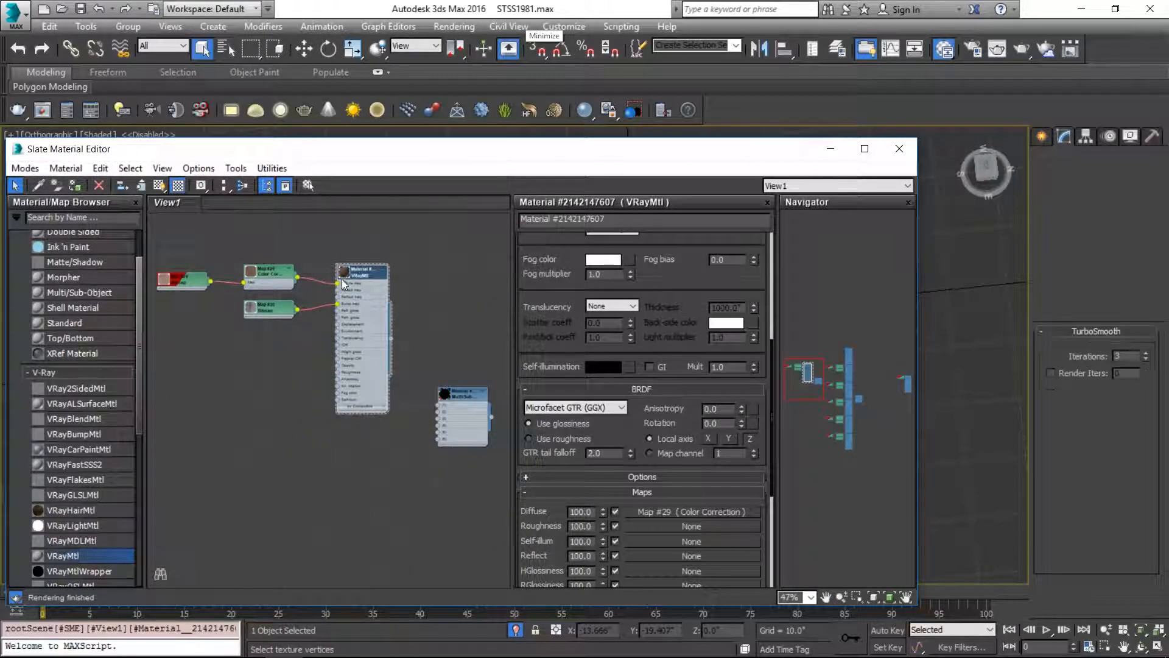
Duplicate the wood VRayMtl together with its bitmap and Color Correction maps, placing the copy below the original
mouse_move(354, 274)
left_mouse_down("shift")
mouse_move(351, 466)
mouse_move(353, 444)
left_mouse_up("shift")
key("ctrl+z")
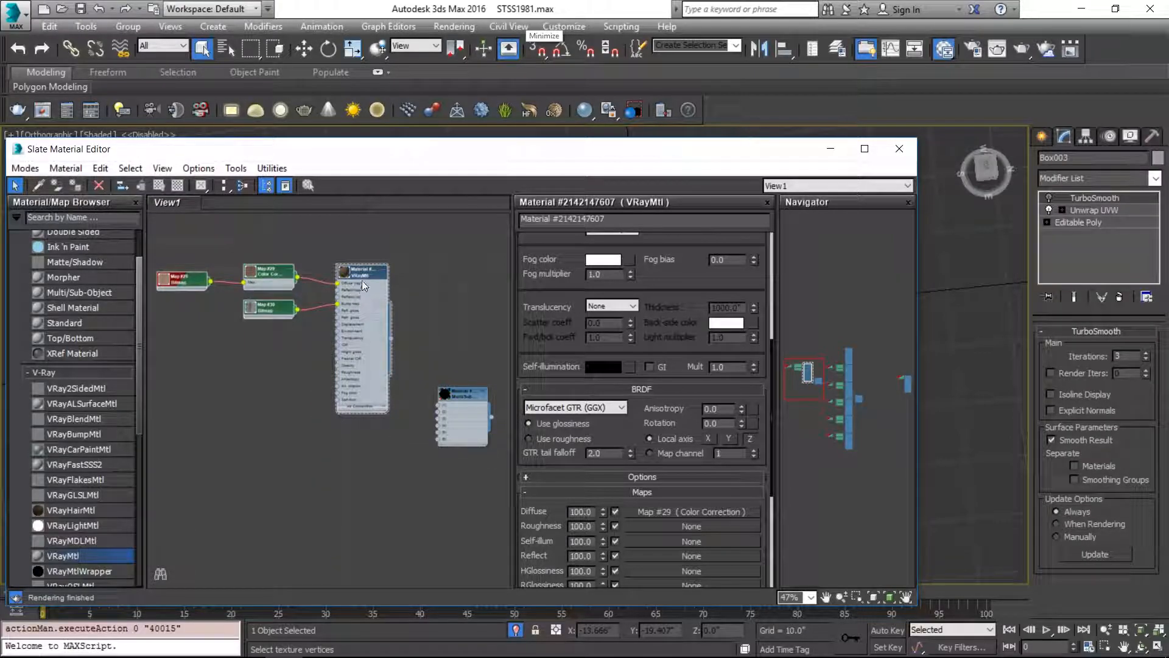
mouse_move(359, 273)
left_mouse_down("ctrl+shift")
mouse_move(358, 472)
mouse_move(356, 436)
left_mouse_up("ctrl+shift")
Set the RGB Gamma/Contrast of the copied material's Color Correction, Map #34, to 0.54
scroll(284, 447, "up", 3)
middle_click_drag(284, 448, 371, 281)
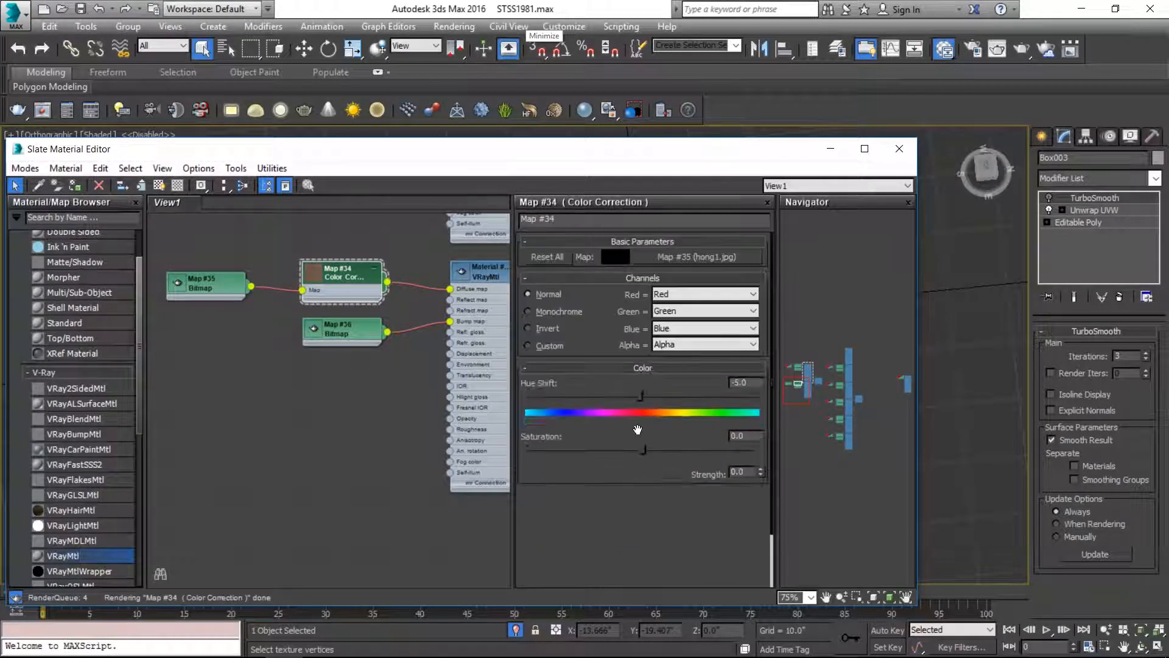
left_click_drag(655, 579, 654, 605)
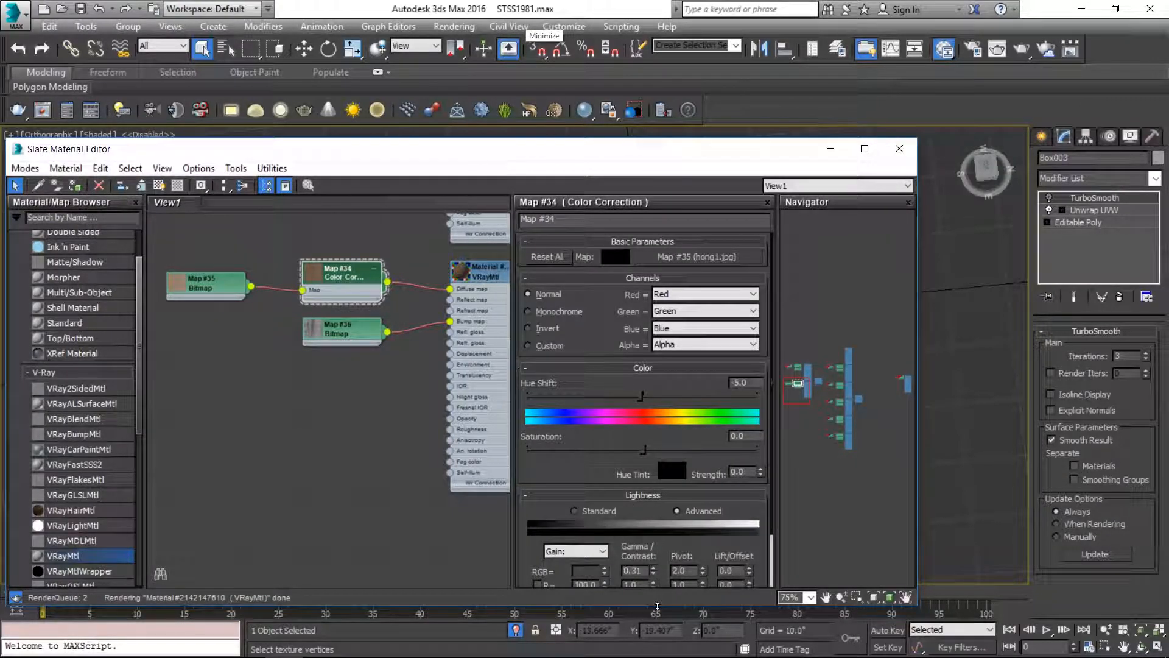
middle_click_drag(428, 355, 279, 444)
scroll(279, 444, "down", 1)
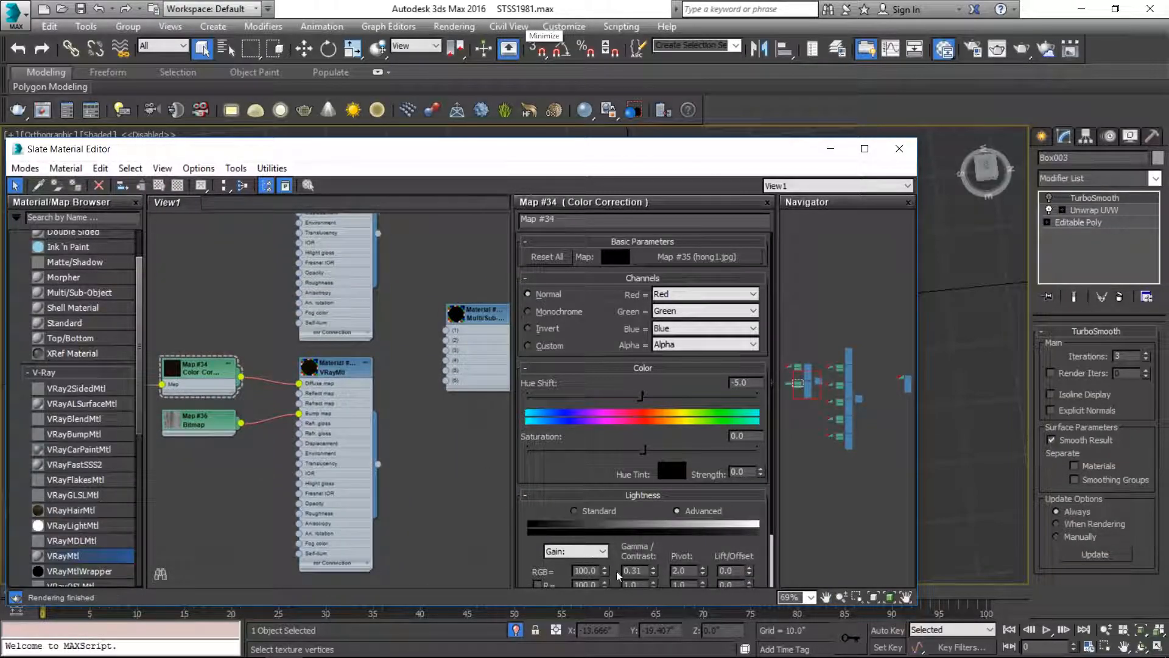
left_click_drag(655, 579, 654, 555)
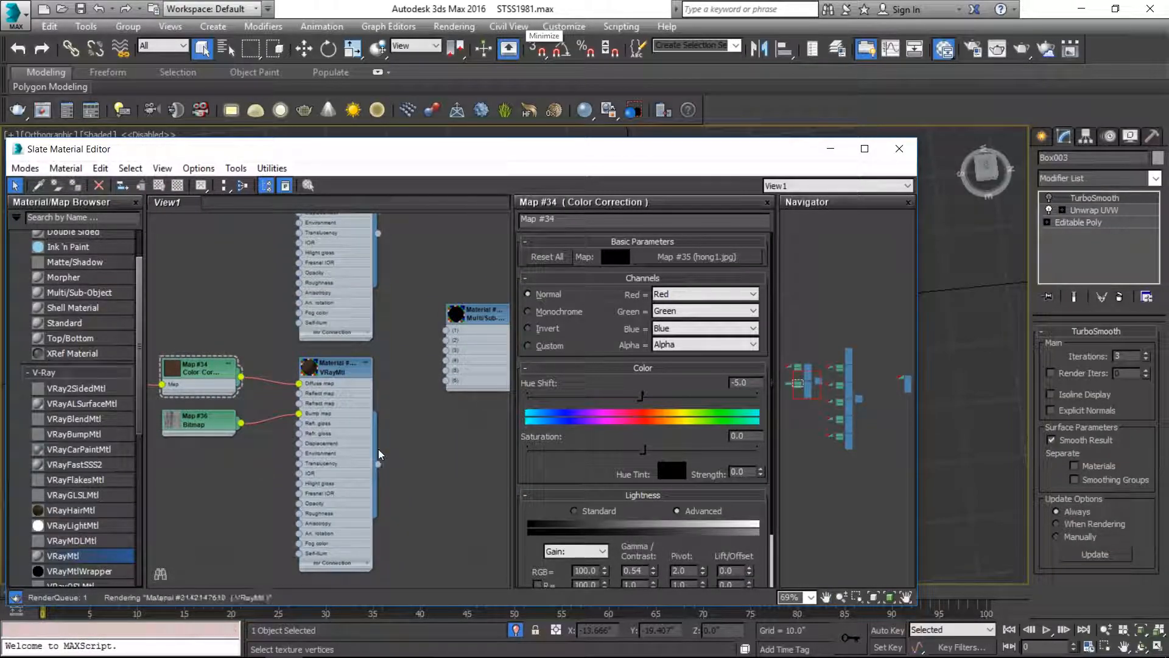
Connect the two wood VRayMtl materials to slots 1 and 2 of the new Multi/Sub-Object material and open its parameters
middle_click_drag(377, 233, 353, 291)
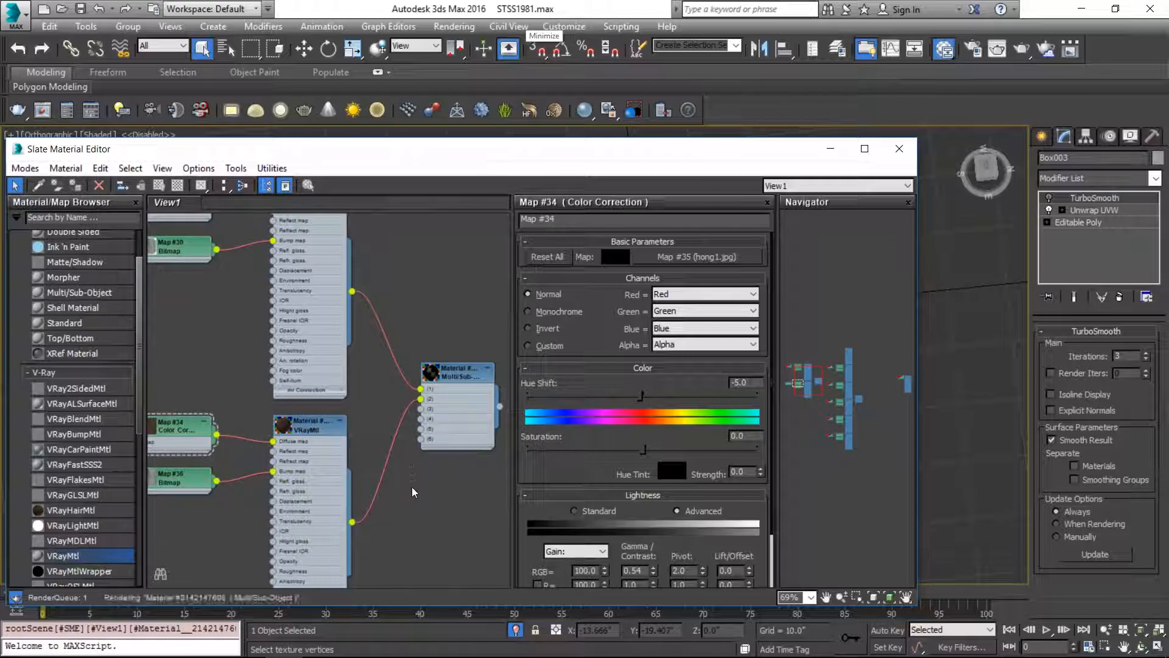
middle_click_drag(435, 405, 448, 345)
double_click(472, 322)
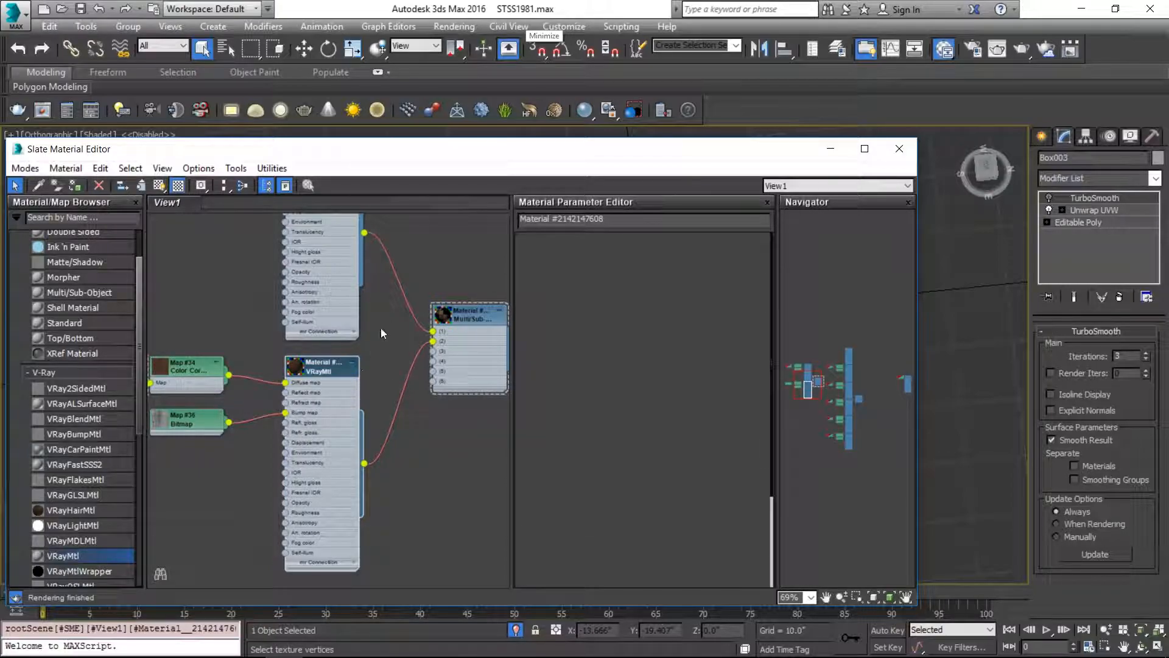
Duplicate the second wood material with its maps, maximize the editor and set the copy's Color Correction RGB Gamma/Contrast to 2.19
key("ctrl+c")
scroll(315, 390, "down", 2)
middle_click_drag(300, 529, 355, 380)
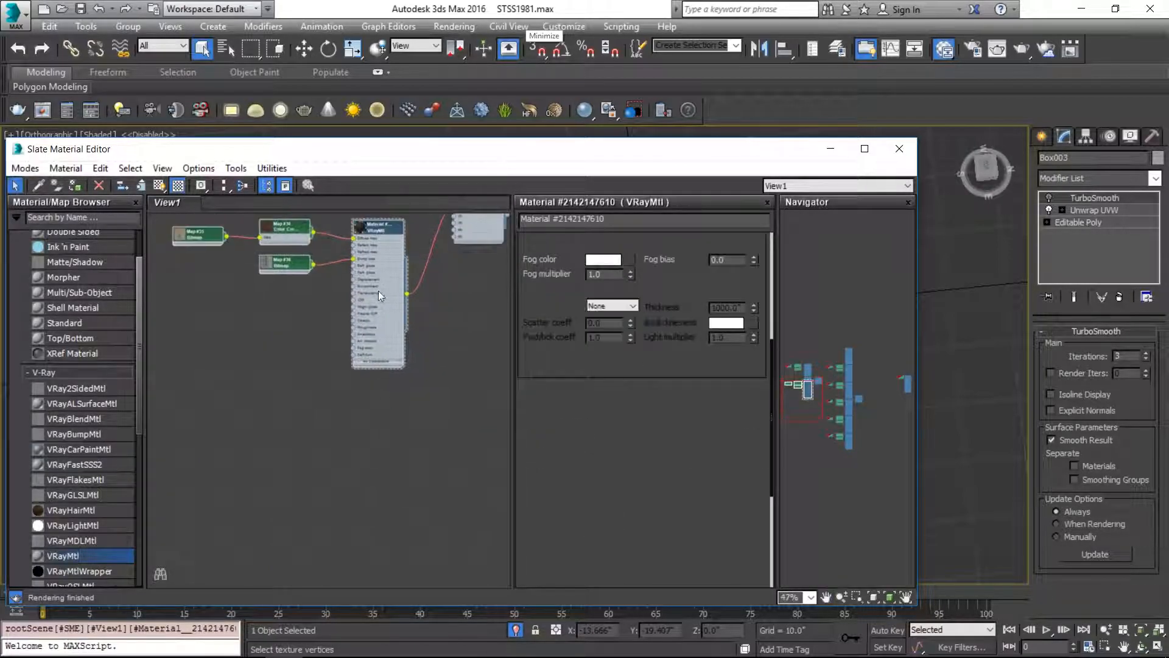
key("ctrl+v")
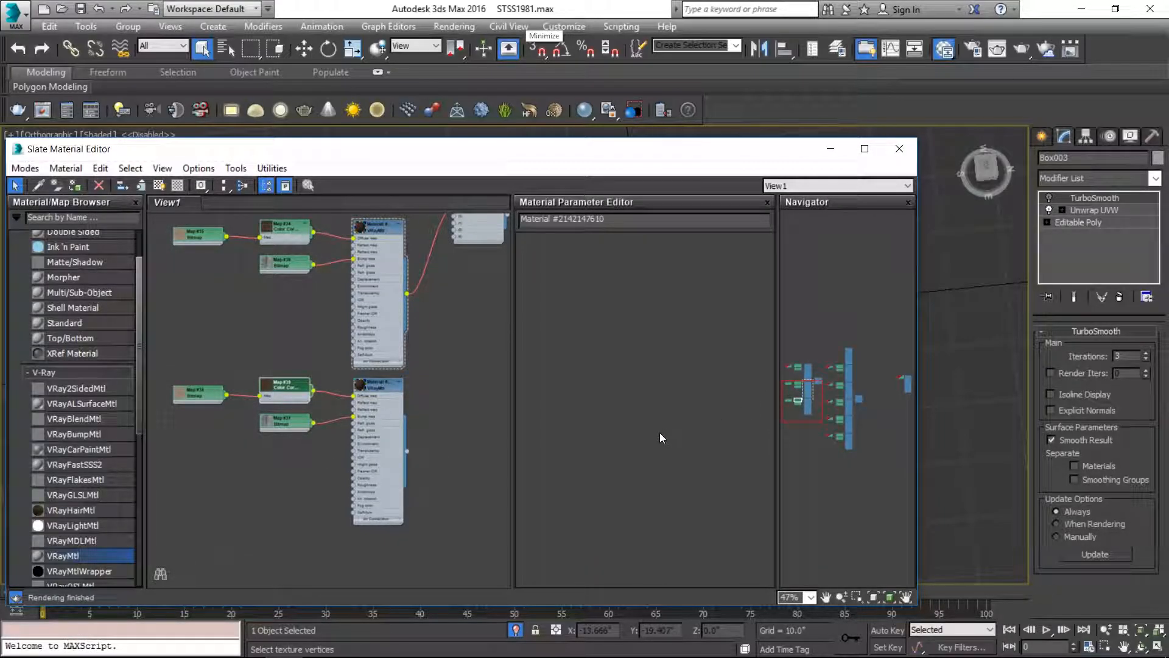
left_click(864, 148)
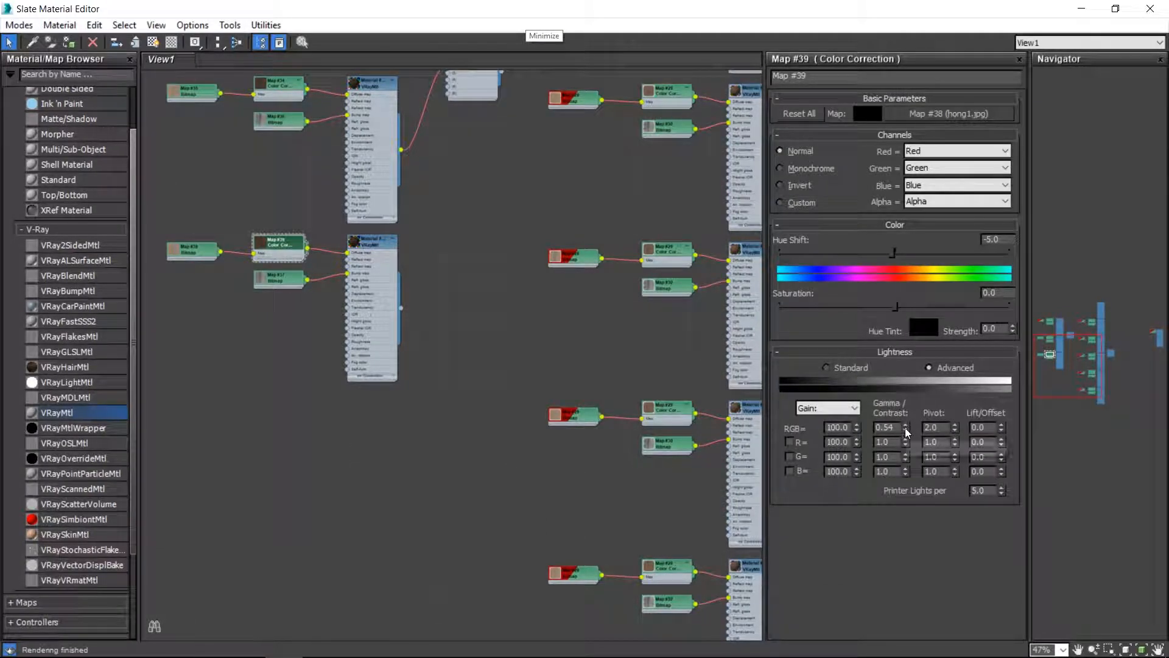
left_click_drag(905, 427, 892, 301)
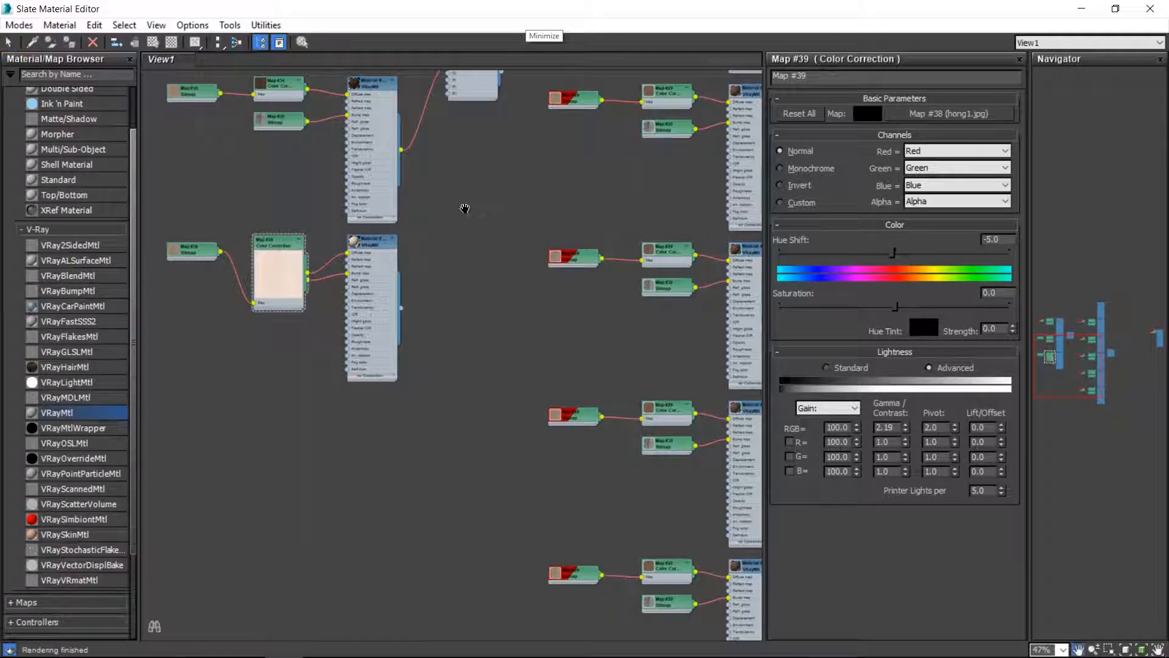
Connect the third wood VRayMtl to slot 3 of the Multi/Sub-Object material and open that material's parameters
middle_click_drag(464, 196, 461, 330)
mouse_move(402, 443)
left_mouse_down()
mouse_move(412, 399)
mouse_move(445, 364)
mouse_move(402, 444)
left_mouse_up()
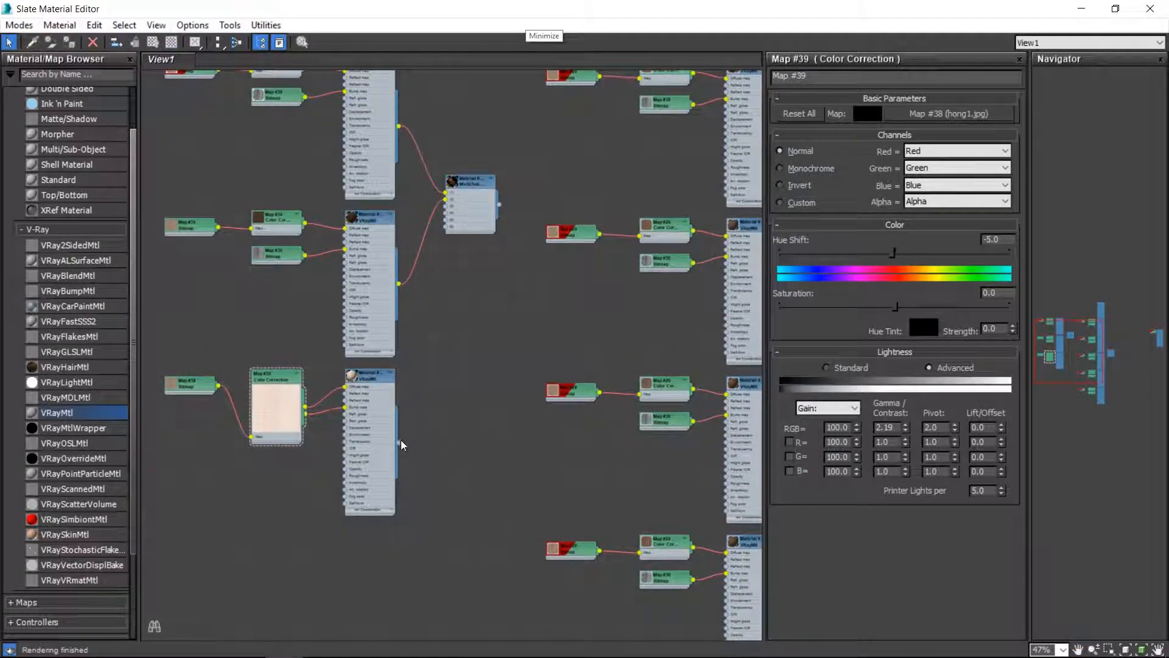
left_click_drag(425, 382, 446, 207)
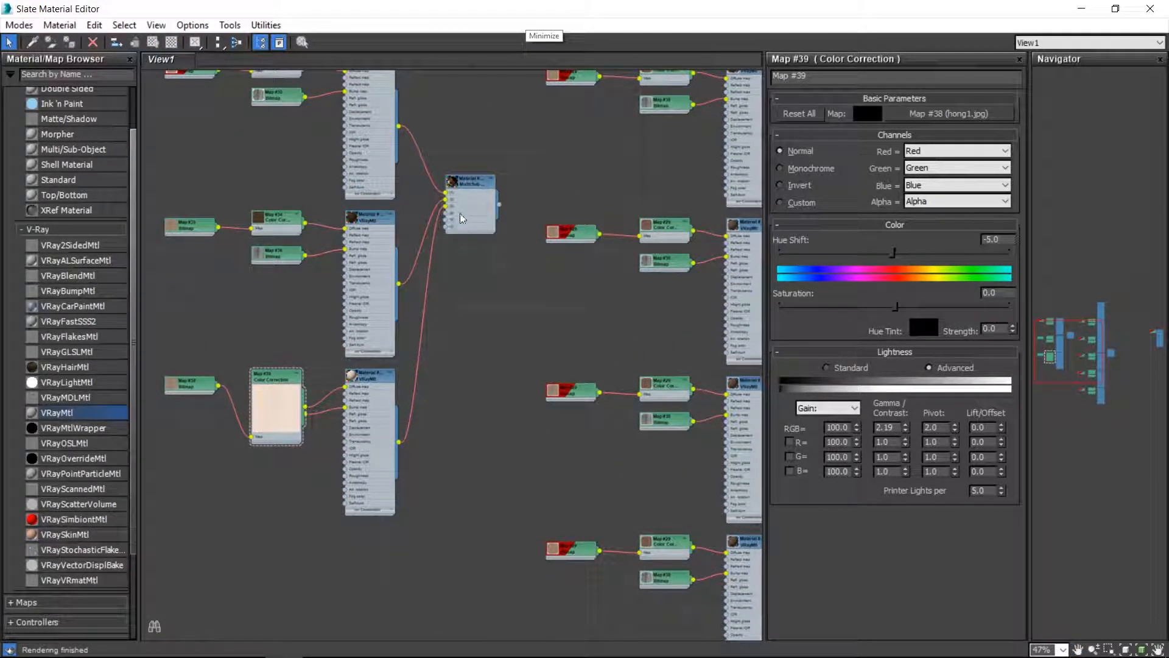
double_click(475, 184)
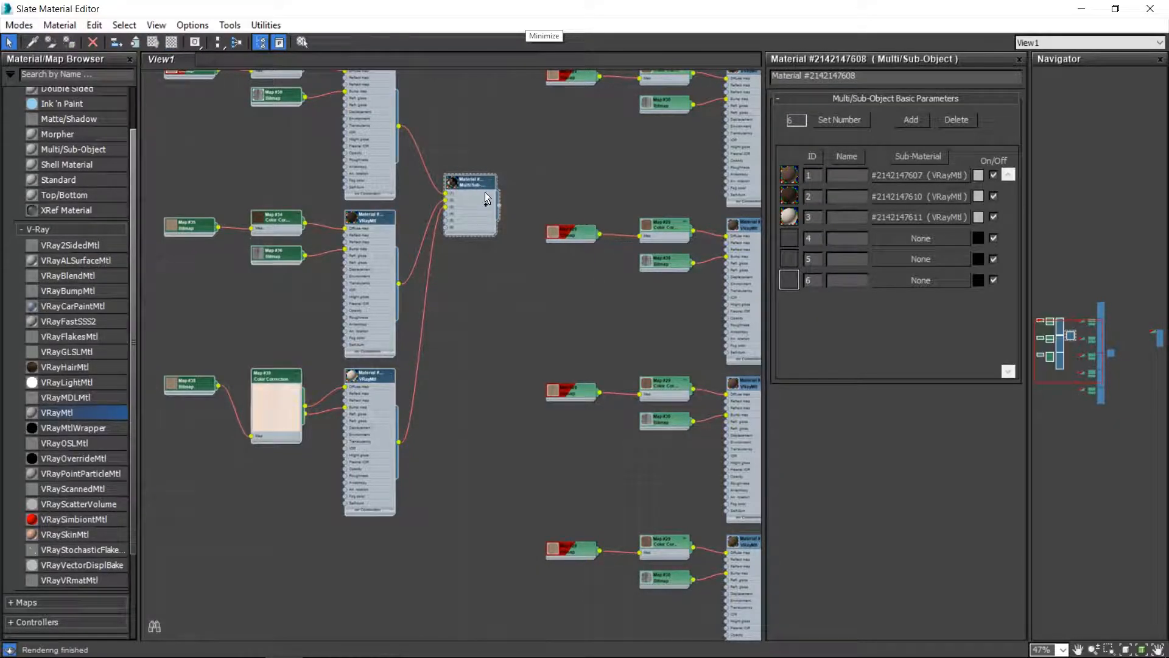
Delete the old Multi/Sub-Object node and its six connected wood materials from the node view
scroll(572, 187, "down", 5)
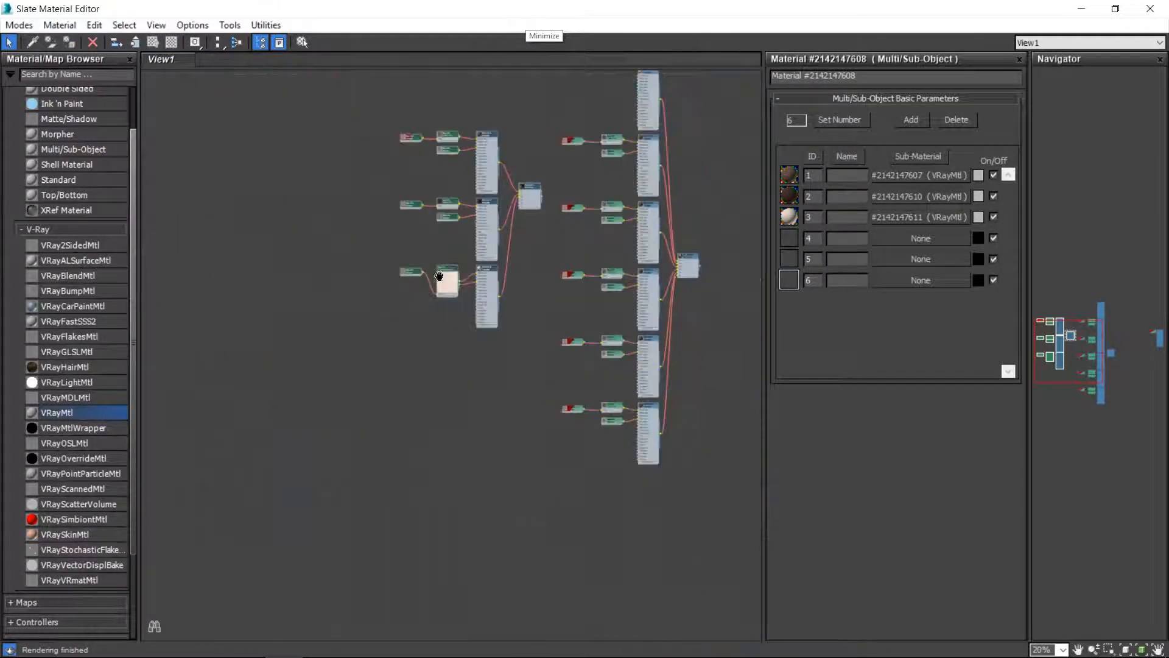
middle_click_drag(574, 189, 455, 263)
left_click_drag(464, 89, 731, 580)
key("Delete")
scroll(446, 292, "up", 5)
middle_click_drag(518, 309, 523, 310)
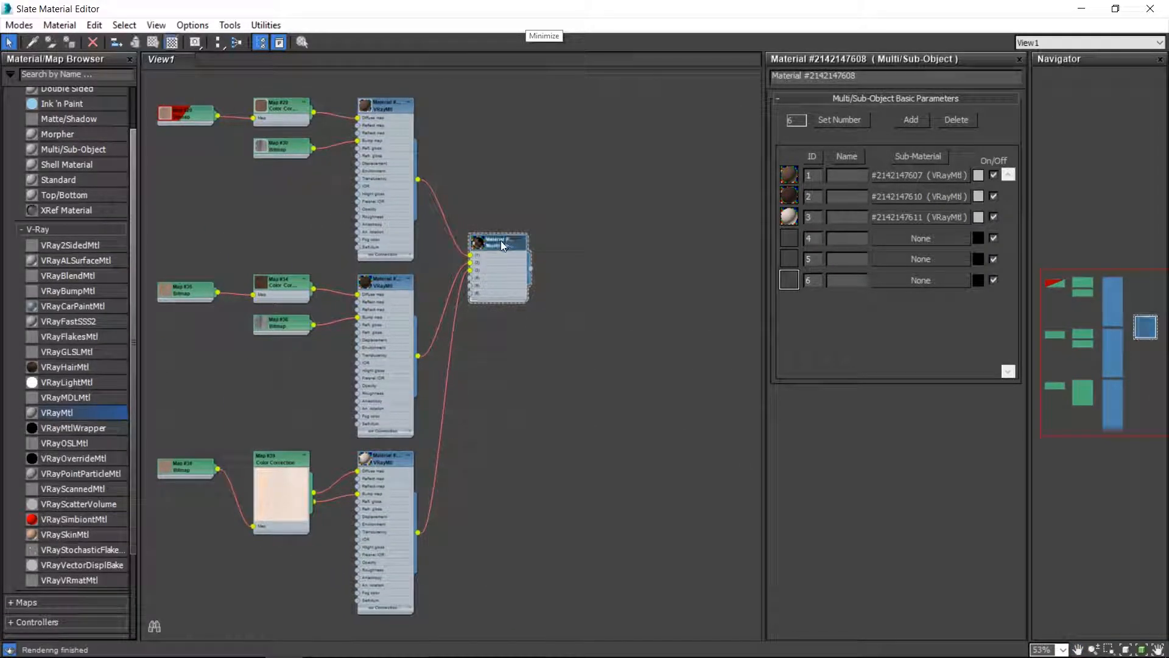
Reduce the Multi/Sub-Object material to 3 sub-material slots
left_click(845, 119)
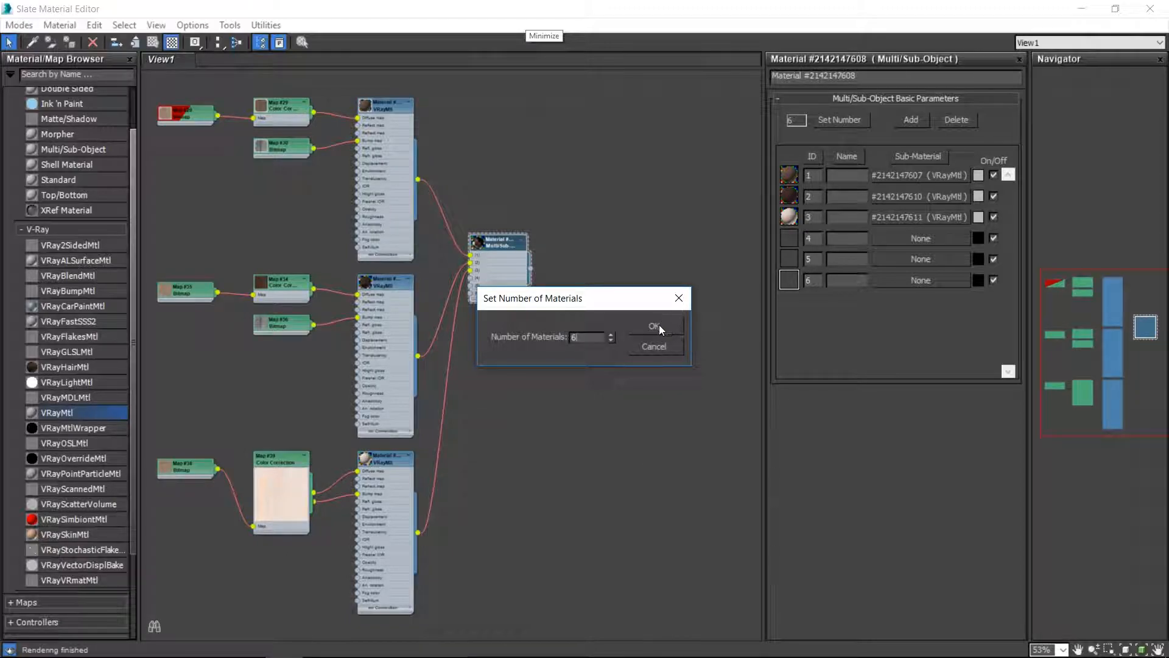
left_click(656, 325)
left_click(828, 122)
left_click(655, 327)
Assign the three-slot Multi/Sub-Object material to the selected tabletop
scroll(482, 248, "up", 3)
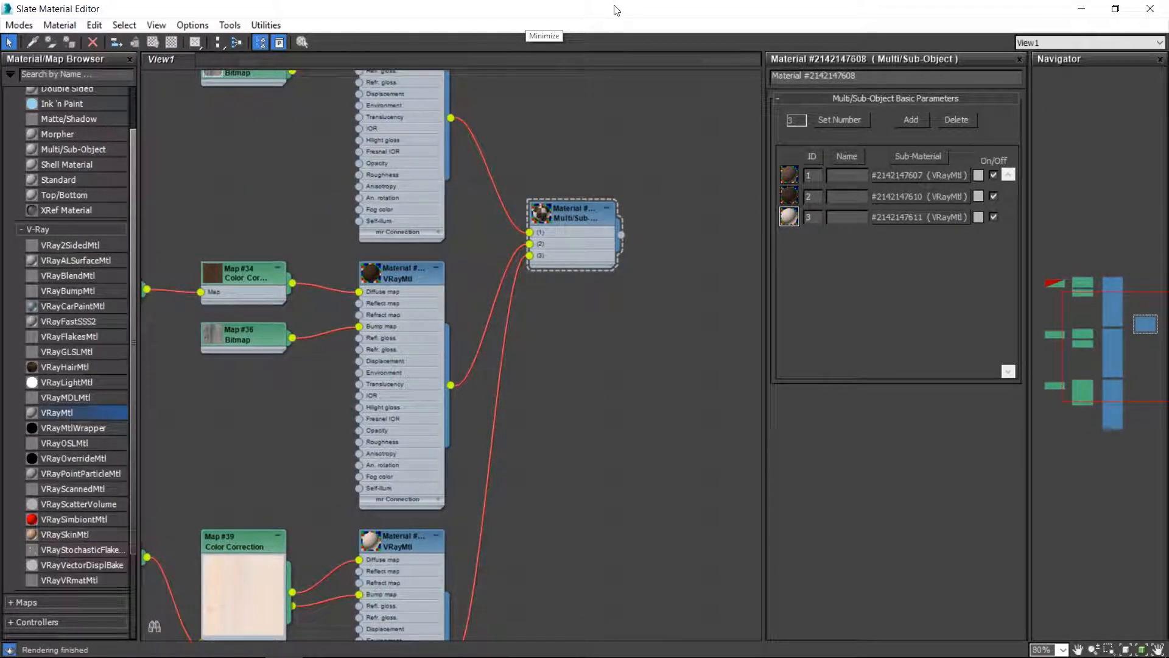
left_click(571, 213)
left_click_drag(567, 11, 971, 162)
left_click(408, 298)
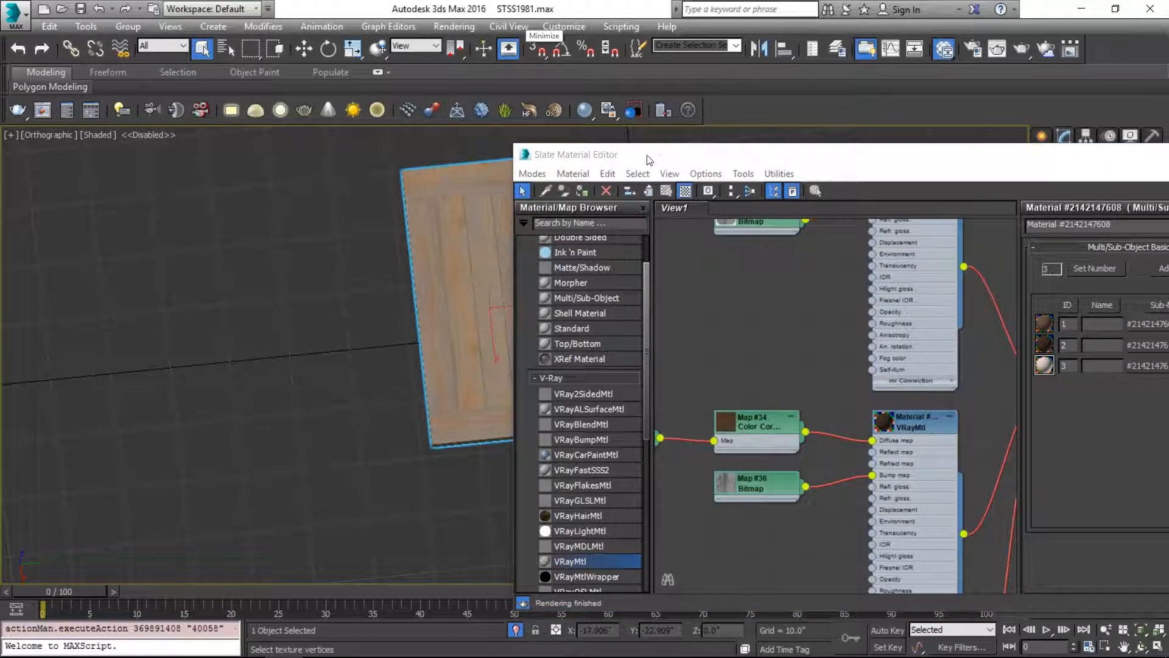
left_click(582, 191)
left_click_drag(697, 156, 440, 156)
Show the Color Correction maps of the second and third wood materials in the viewport and close the material editor
scroll(480, 428, "down", 5)
middle_click_drag(487, 414, 566, 337)
scroll(569, 347, "up", 1)
left_click(573, 357)
left_click(413, 191)
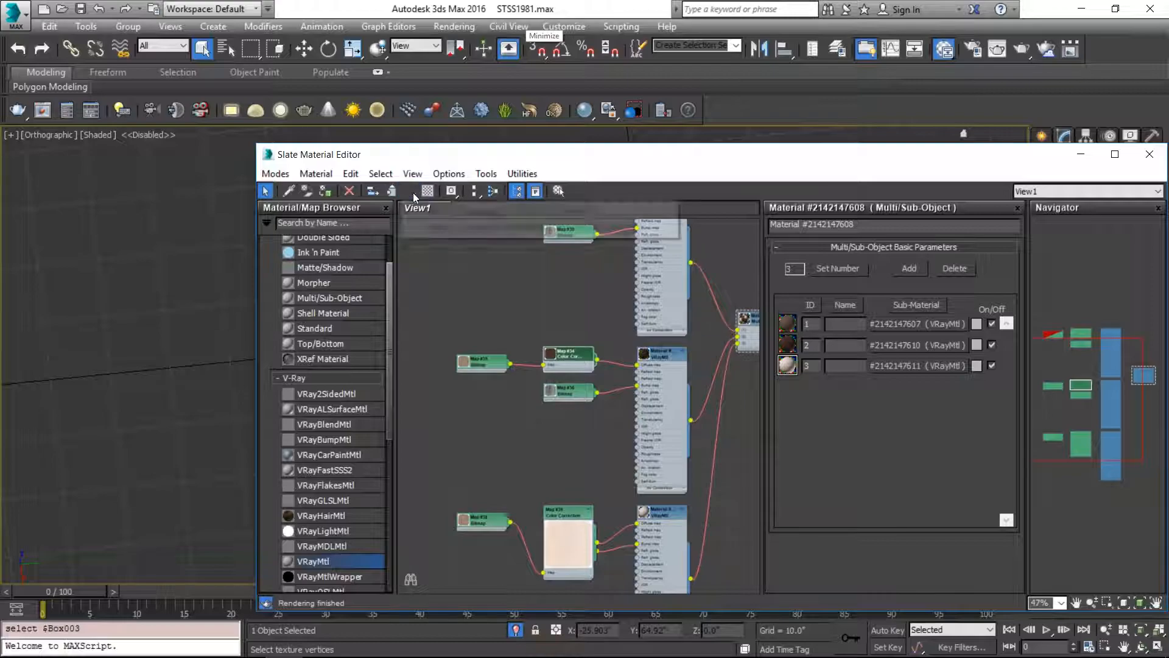
left_click(445, 211)
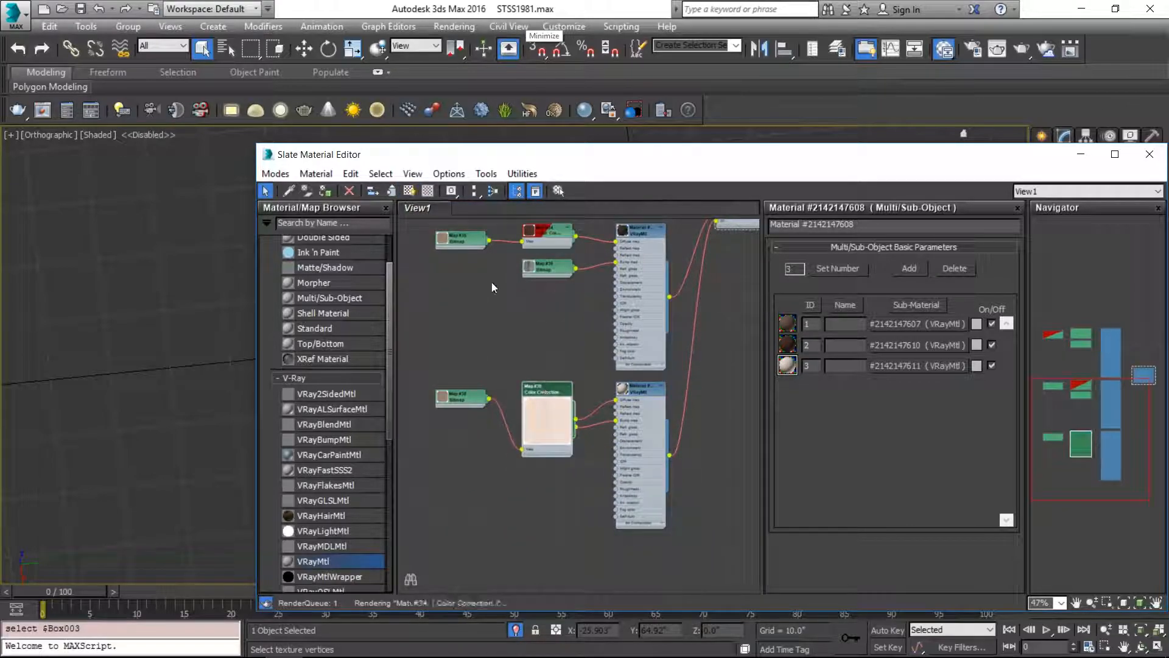
left_click(409, 190)
left_click(494, 225)
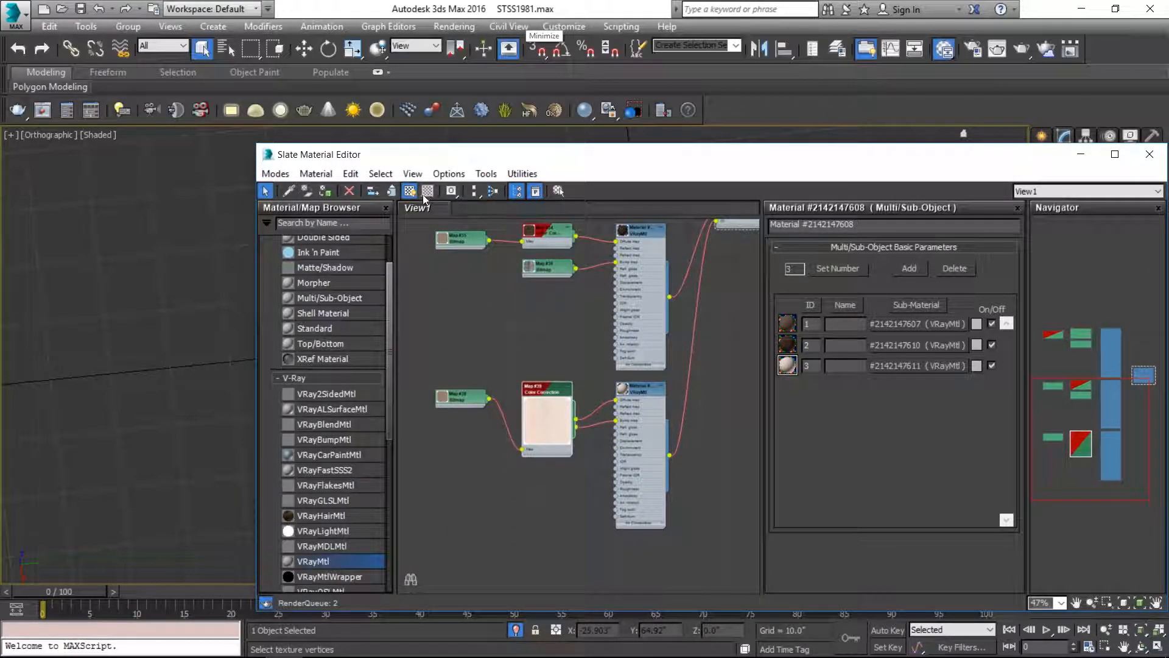
left_click_drag(555, 154, 384, 184)
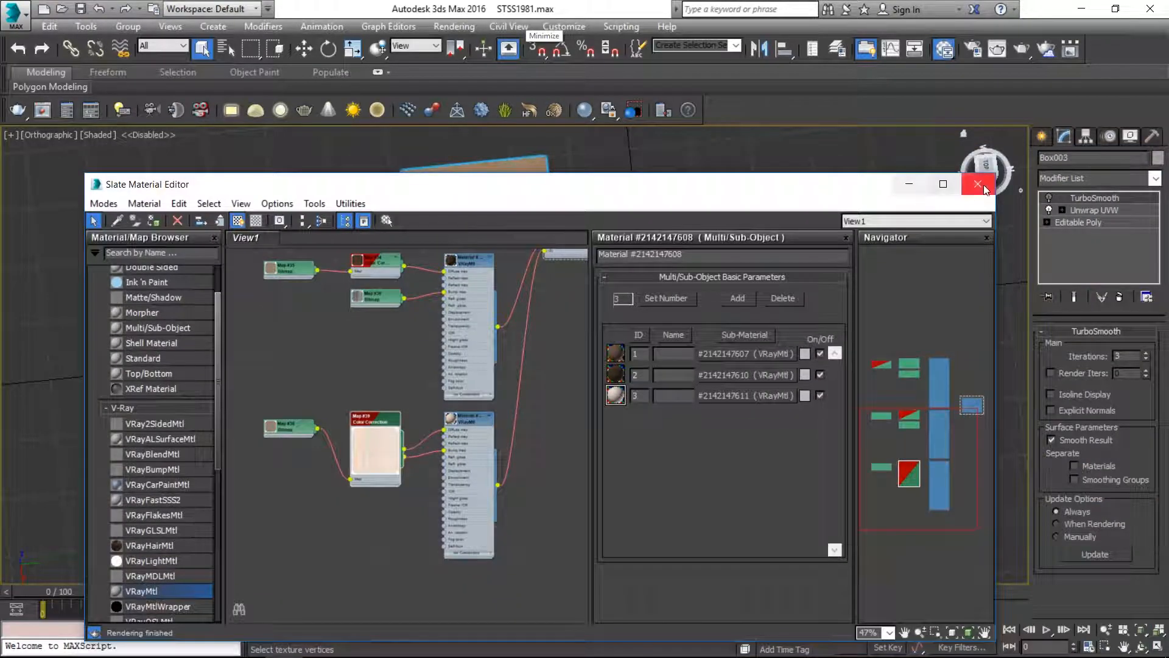
left_click(978, 185)
Open the tabletop's Unwrap UVW layout in the UV editor with all clusters in view
left_click(1094, 209)
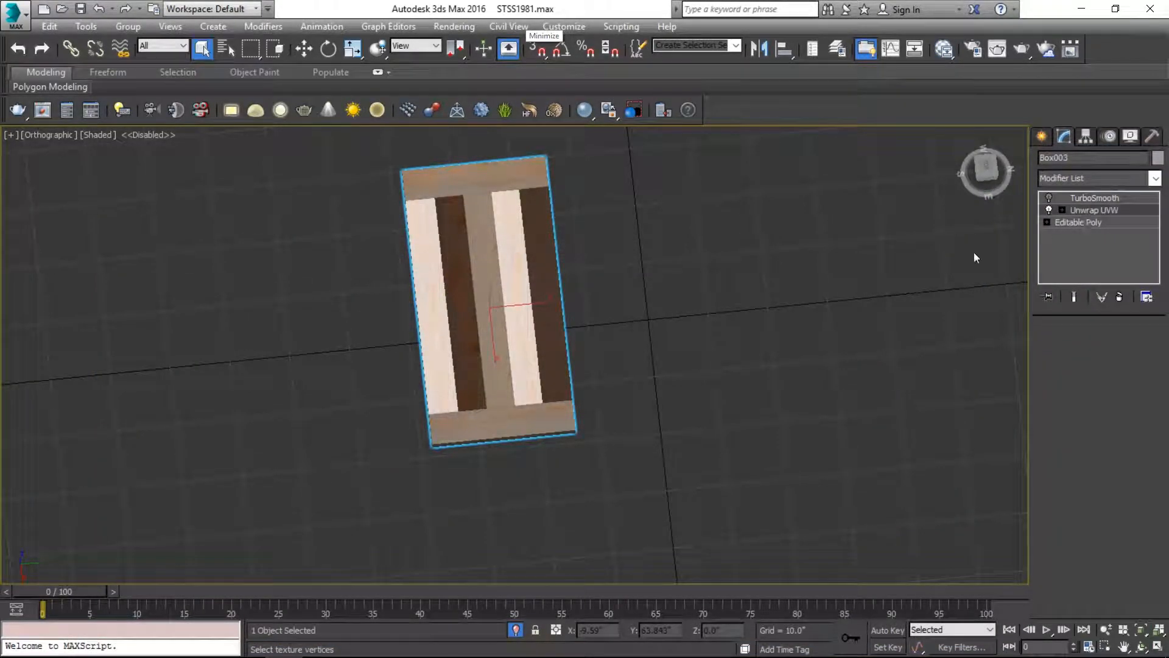
middle_click_drag(499, 316, 529, 366, "alt")
scroll(529, 366, "up", 5)
scroll(528, 366, "down", 5)
middle_click_drag(512, 418, 540, 425, "alt")
left_click(1094, 429)
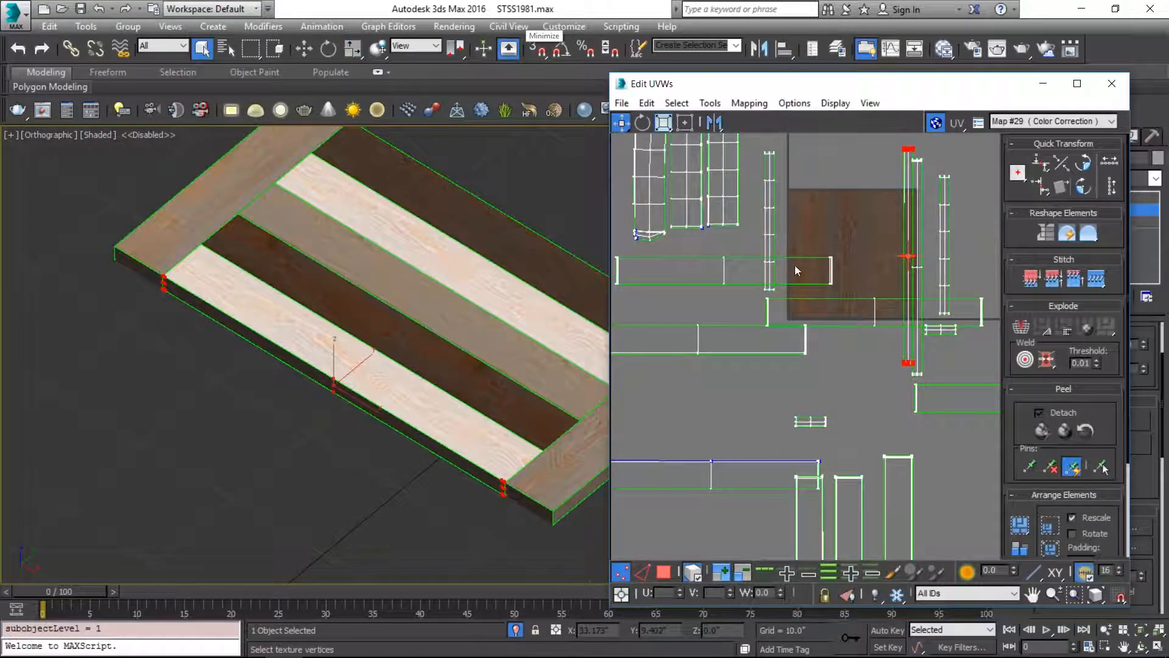
scroll(794, 265, "down", 4)
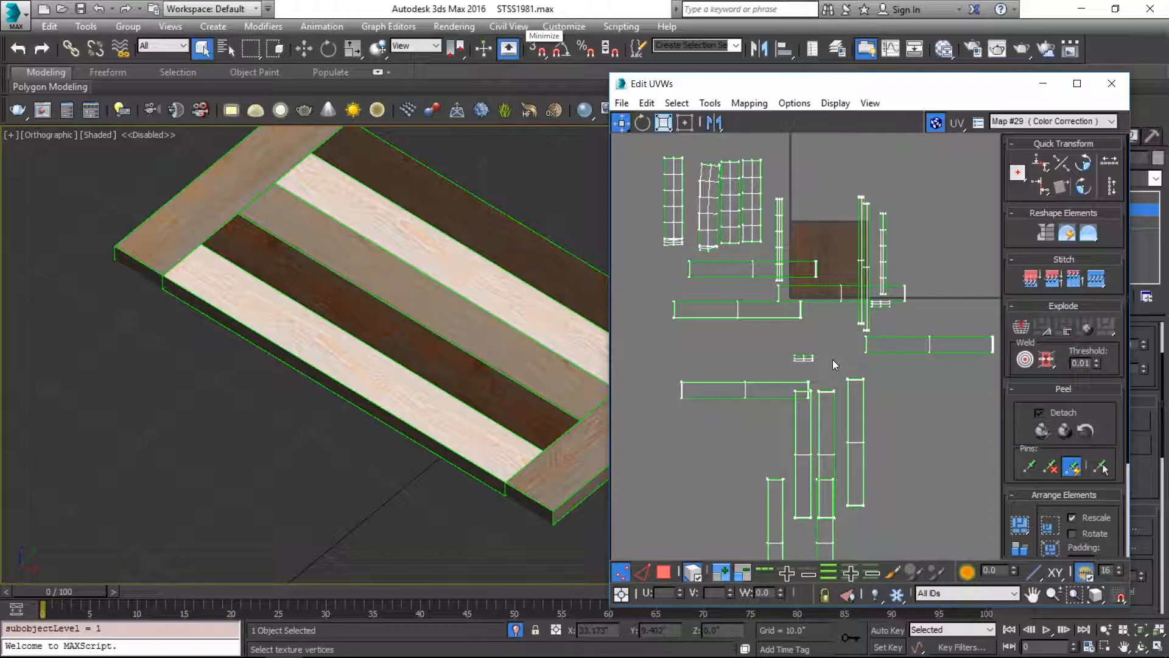
Filter the UV clusters by material IDs 1, 4, 2 and 3 in turn and close the UV editor
left_click(934, 594)
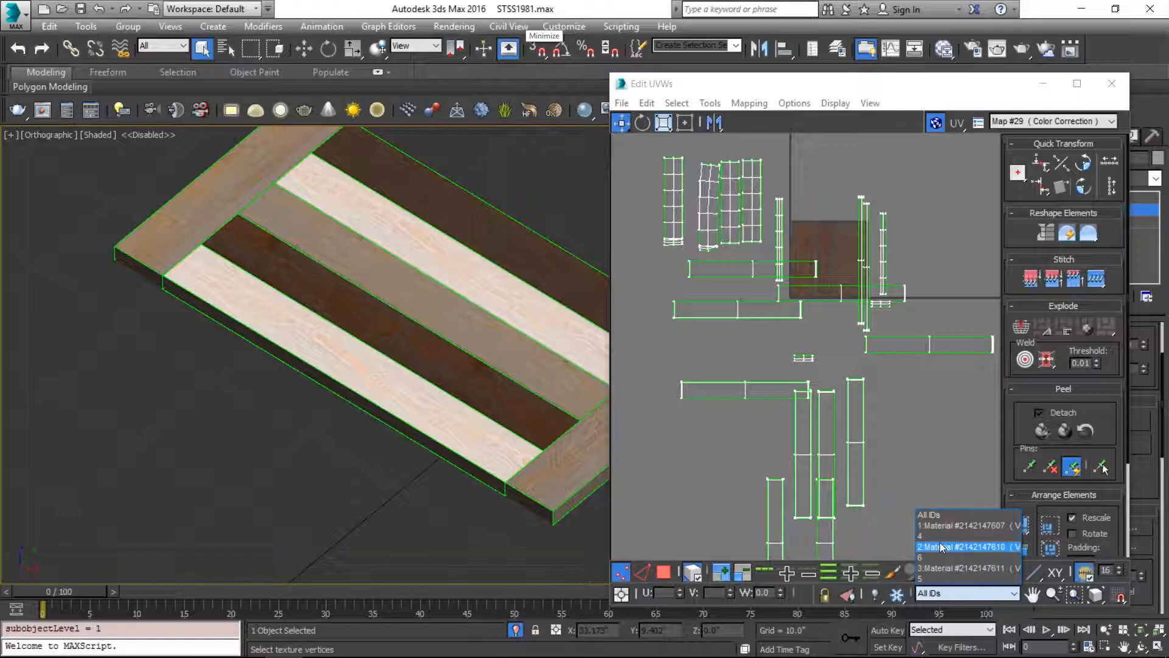
left_click(968, 526)
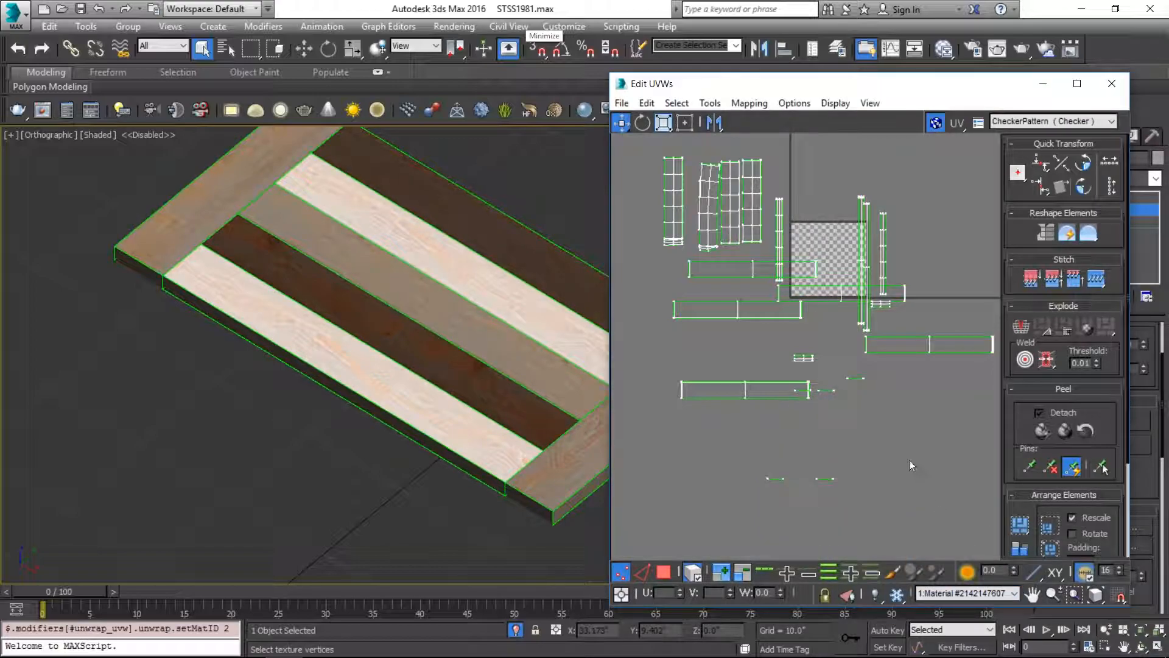
left_click(986, 592)
left_click(959, 535)
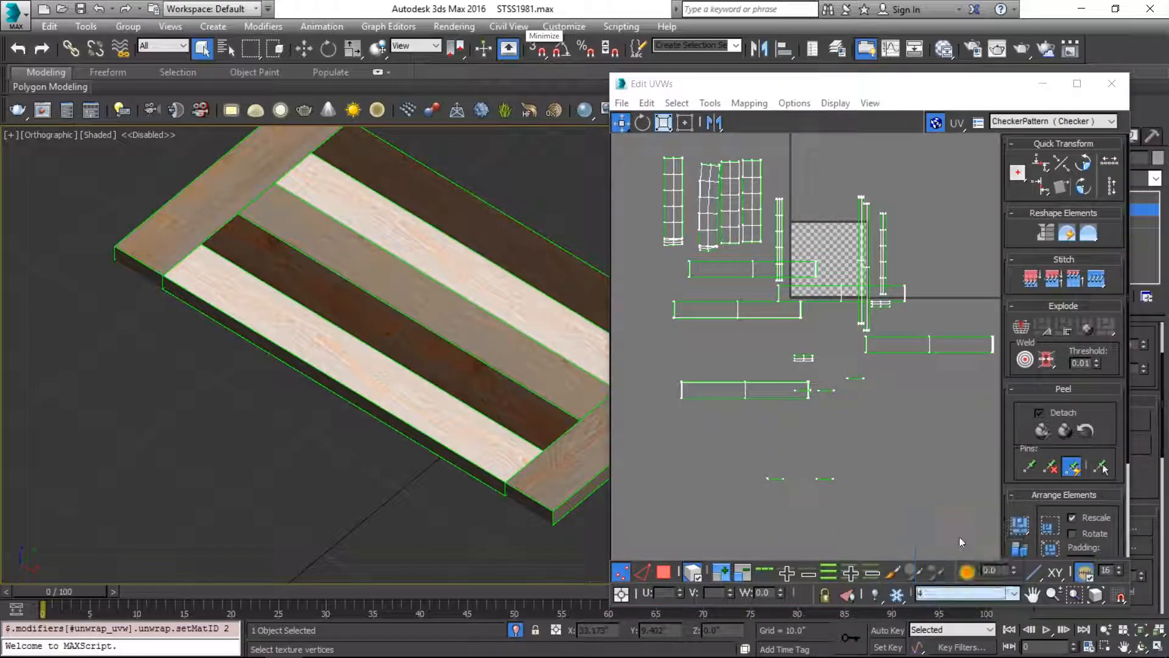
left_click(960, 596)
left_click(955, 543)
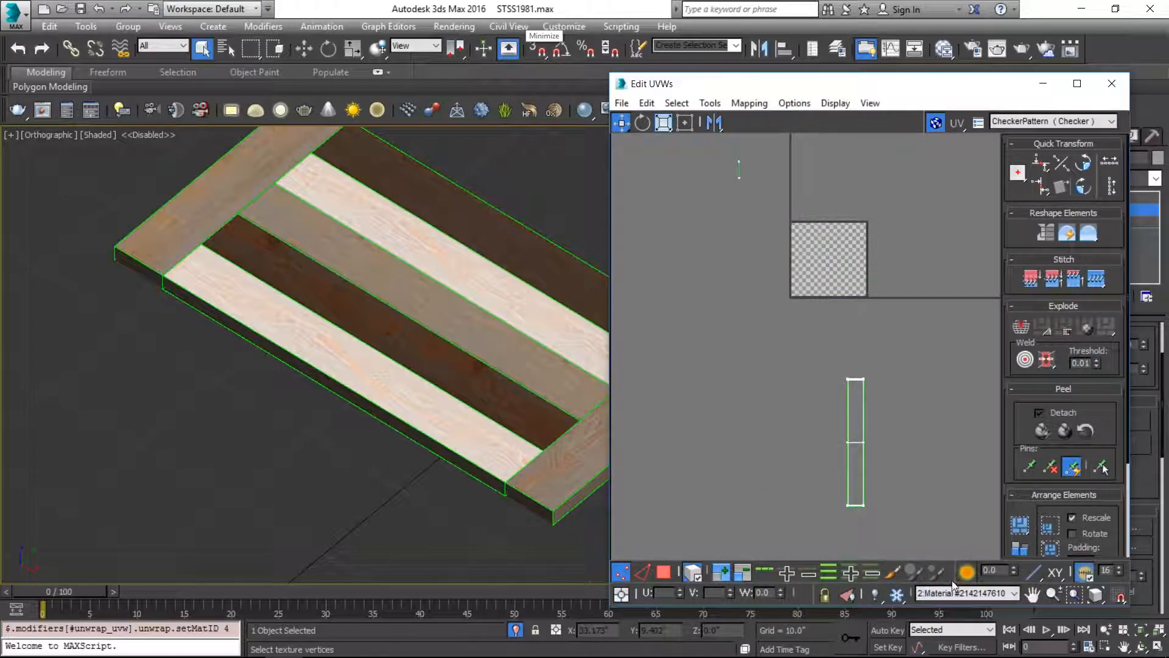
left_click(948, 594)
left_click(950, 568)
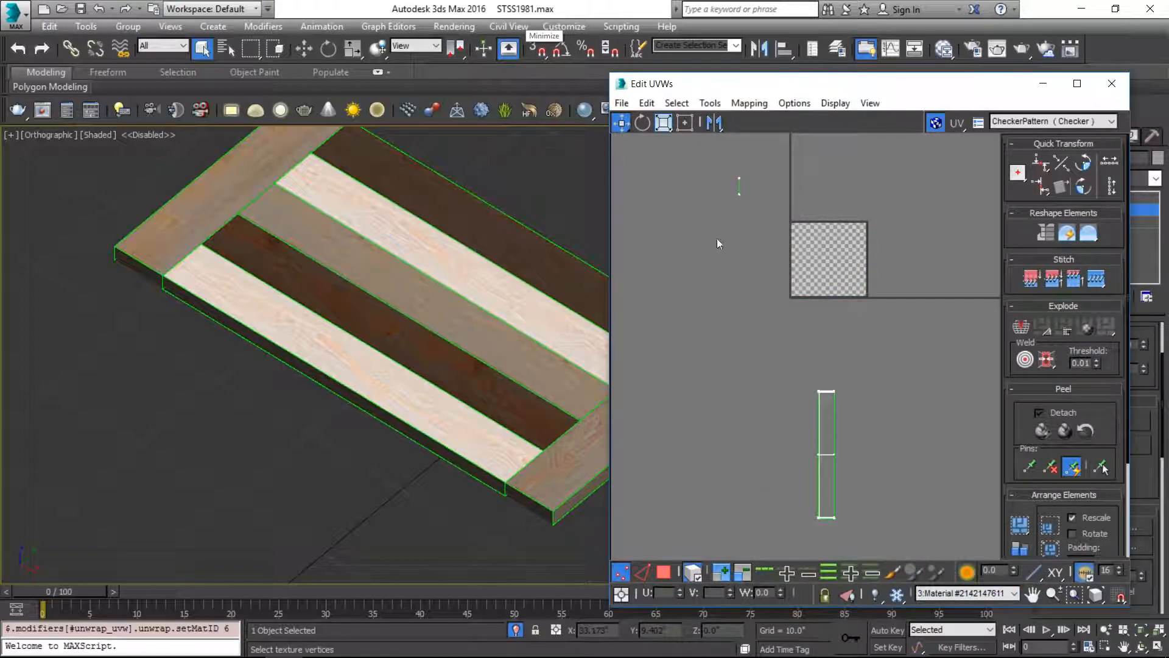
key("ctrl+a")
left_click(890, 420)
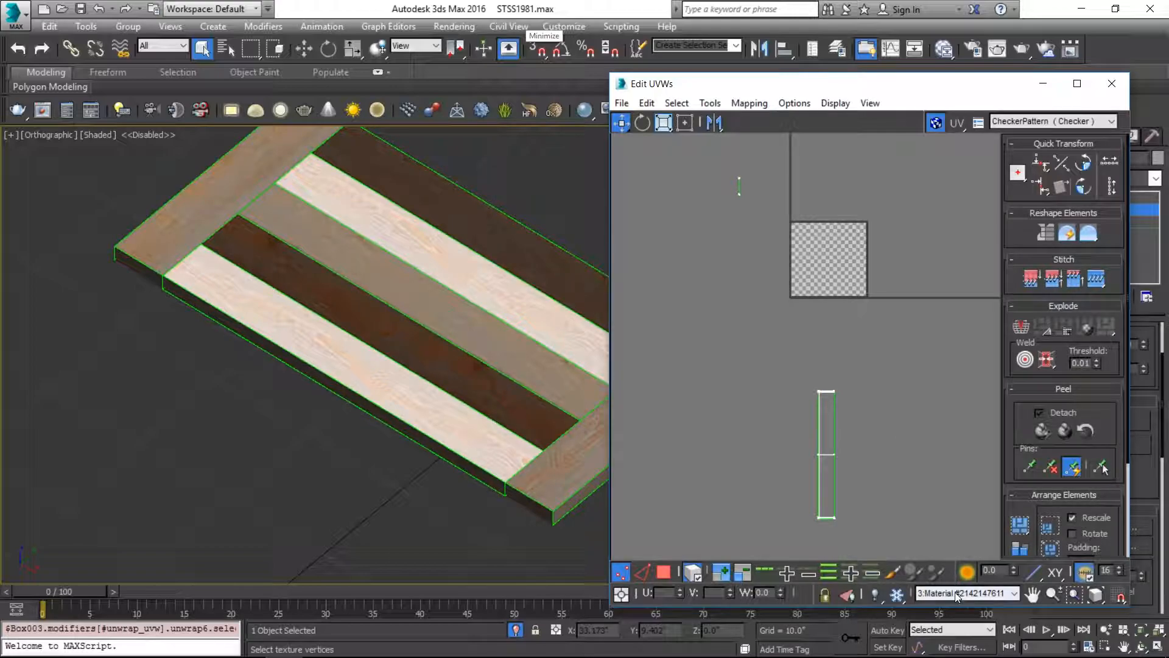
key("alt+Tab")
left_click(308, 234)
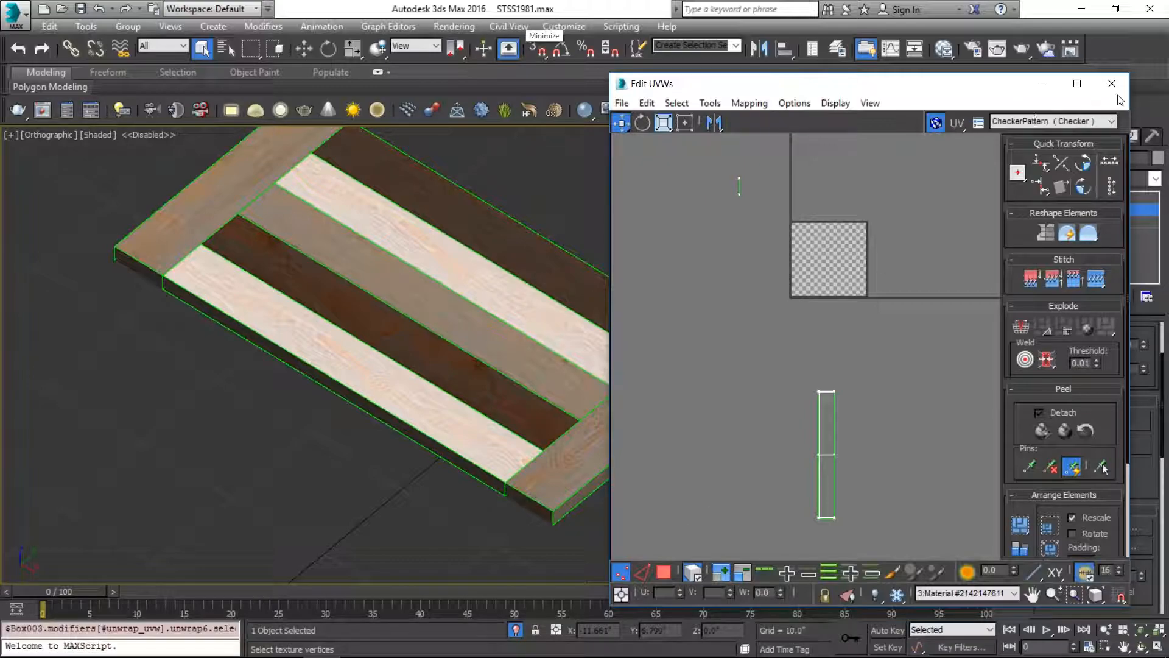
left_click(1111, 83)
Open the material editor and rename the lightest wood VRayMtl as Light_Wood
key("m")
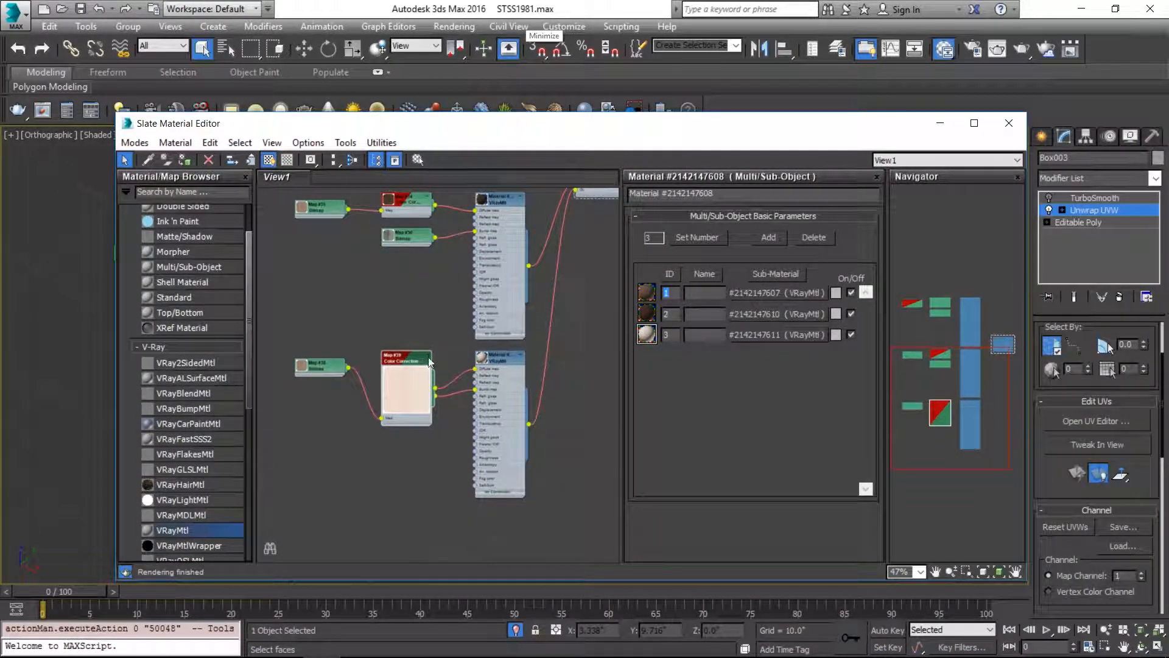
double_click(493, 354)
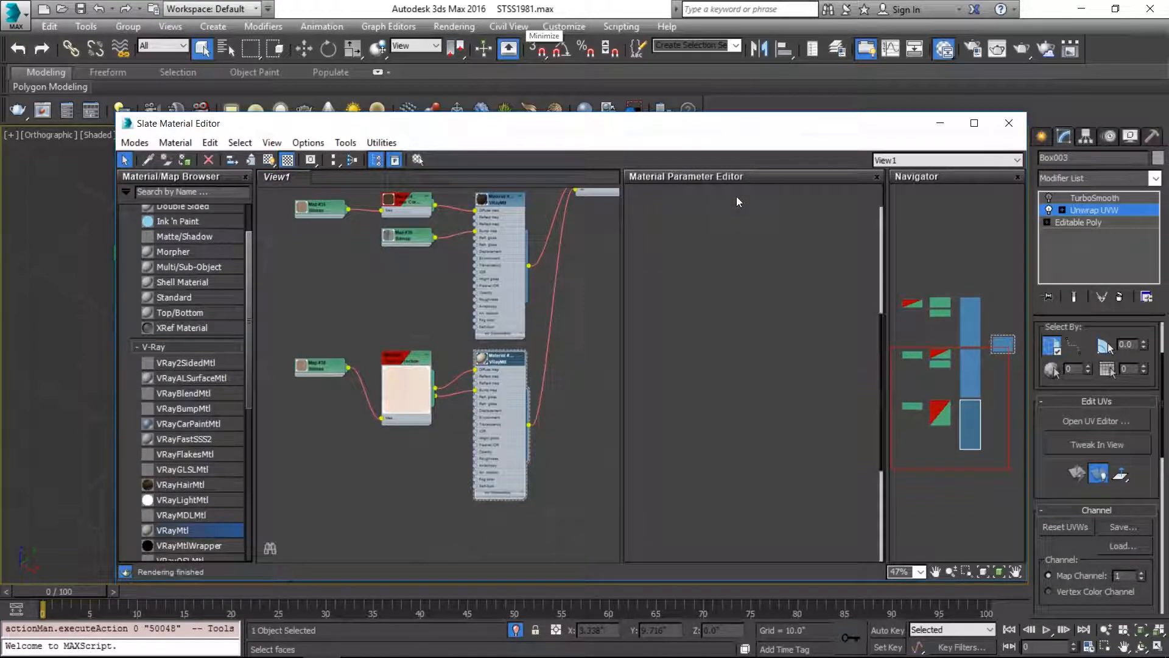
type("Light_Wood")
key("Return")
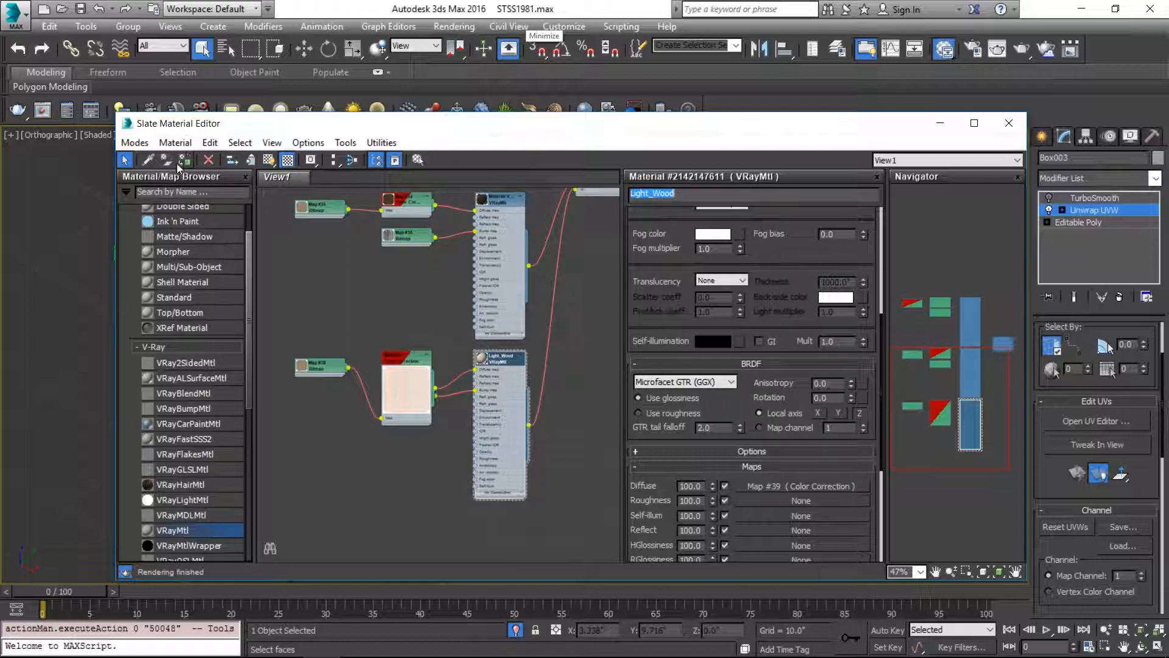
Rename the second wood VRayMtl as Dark_Wood
double_click(498, 199)
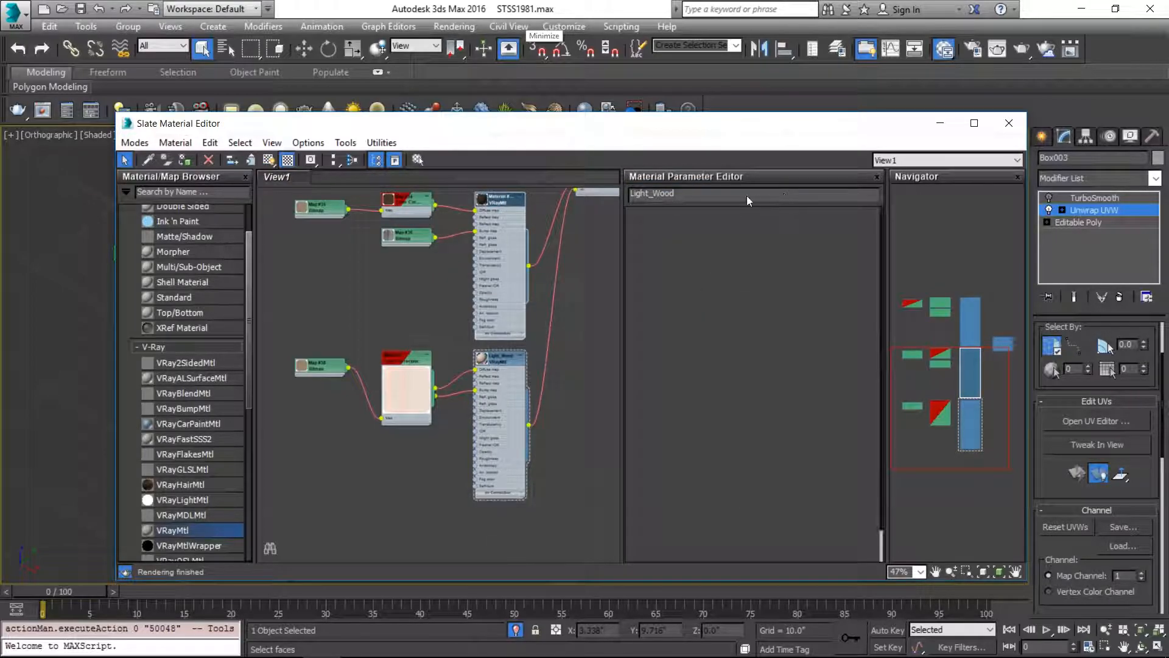
type("Da")
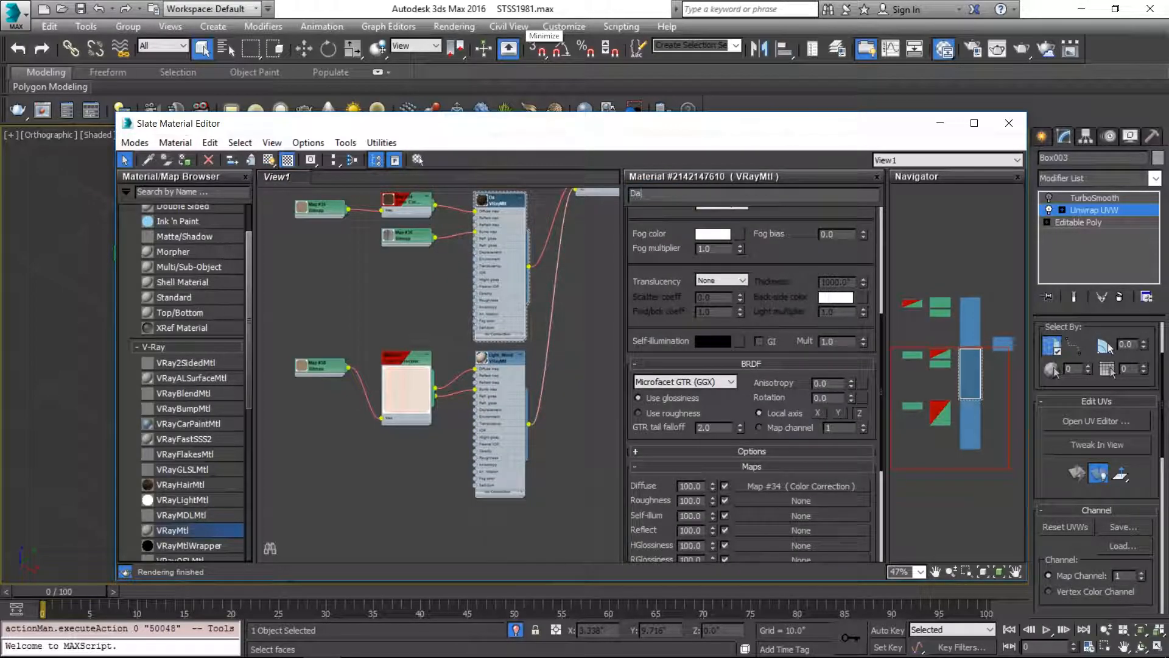
type("rk_Wood")
key("Return")
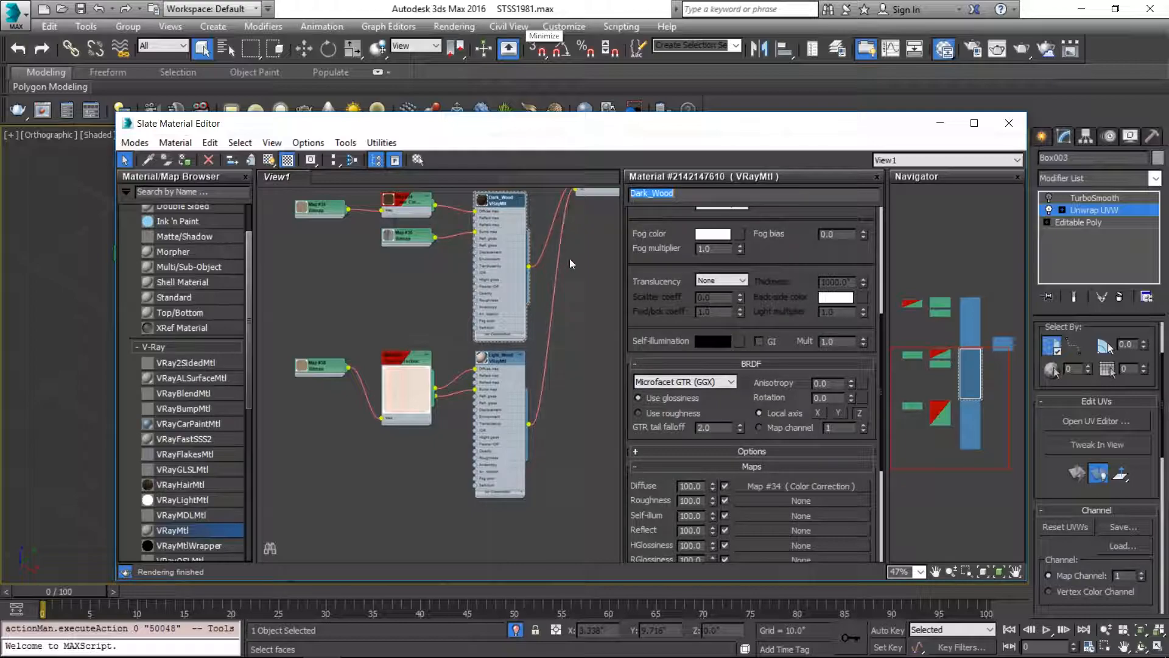
Rename the first wood VRayMtl as Wood and close the material editor
middle_click_drag(575, 260, 529, 419)
double_click(488, 304)
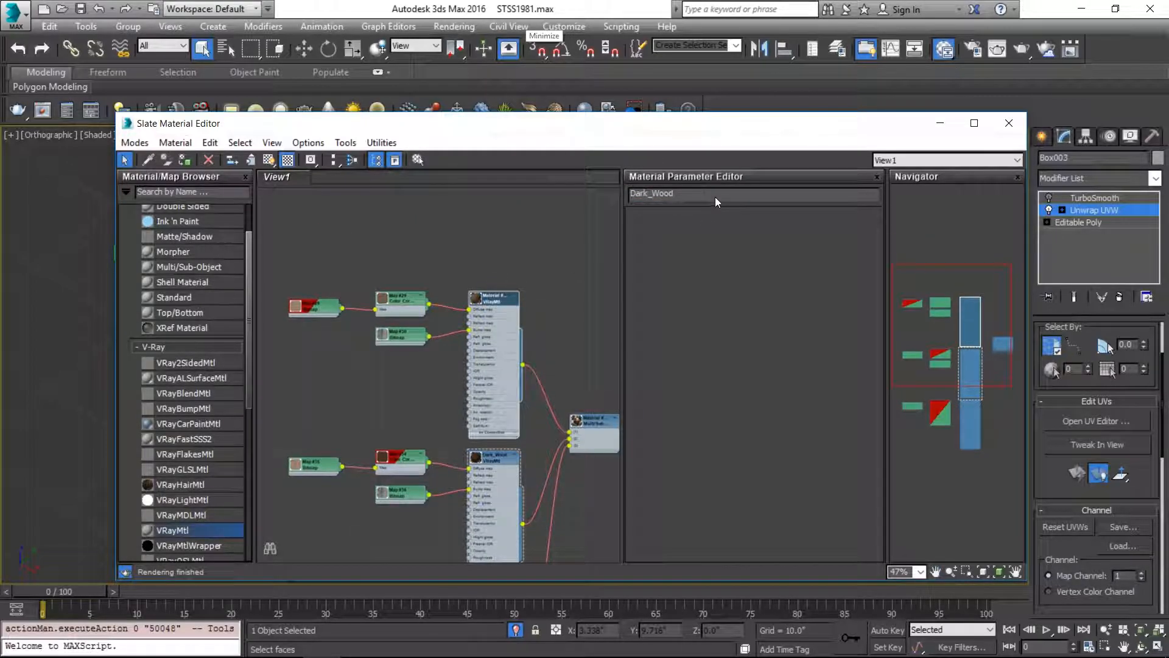
double_click(493, 298)
type("Wood")
key("Return")
left_click(573, 324)
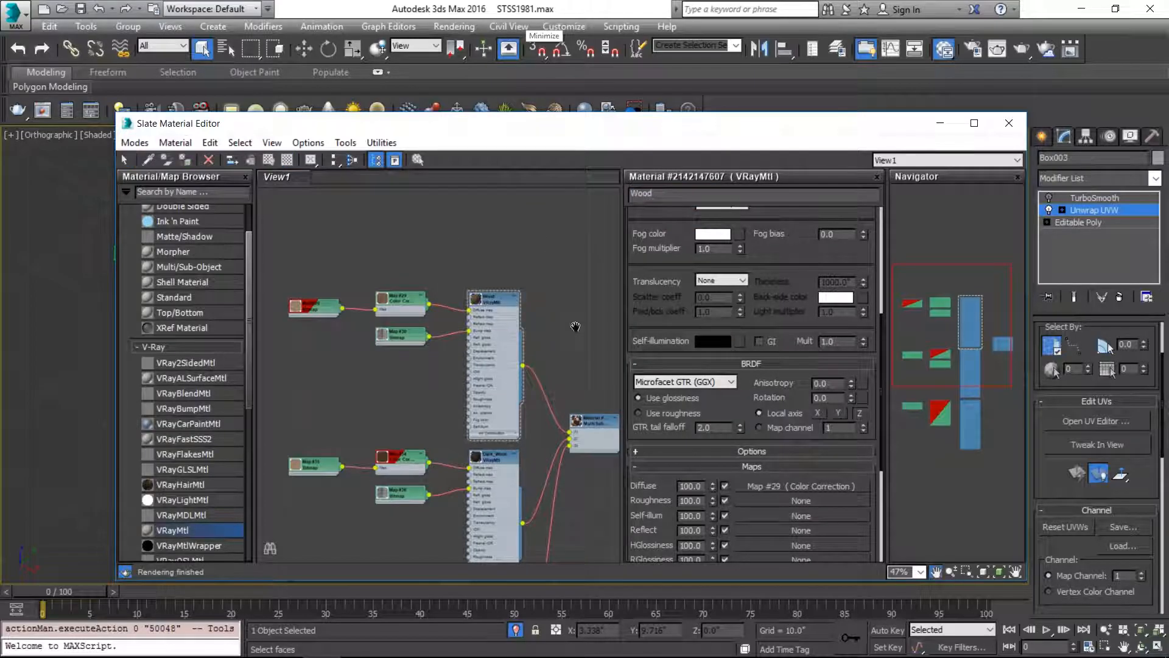
middle_click_drag(574, 326, 509, 196)
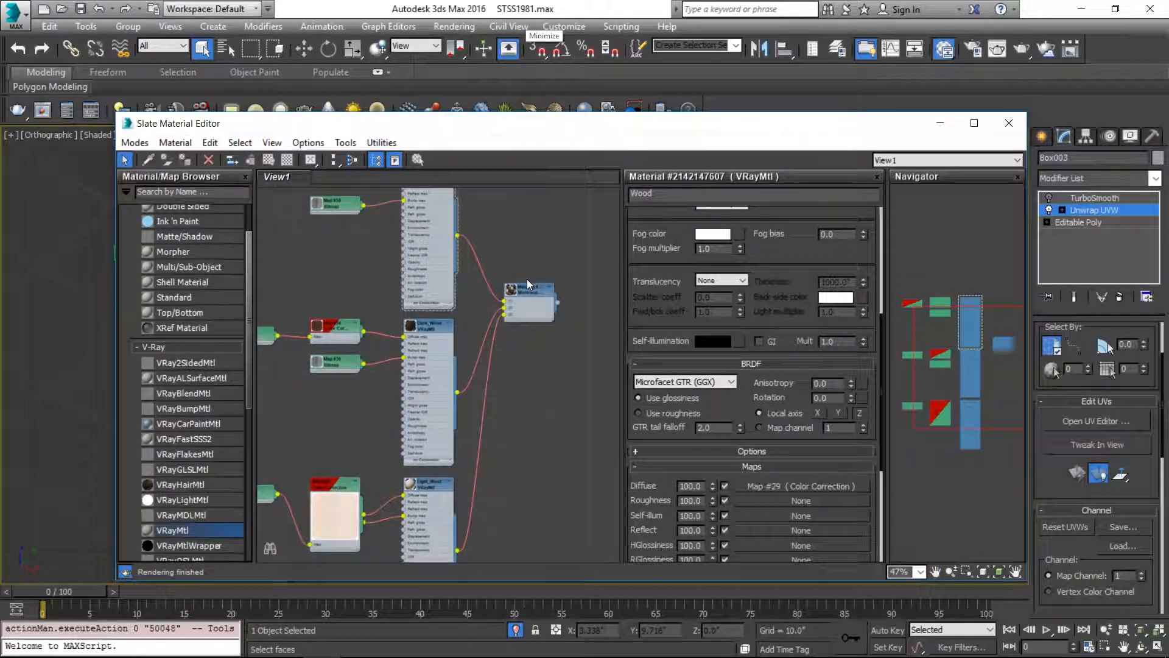
left_click(1009, 122)
Reopen the UV editor and filter the clusters by the Wood material, ending with only Dark_Wood displayed
left_click(1094, 420)
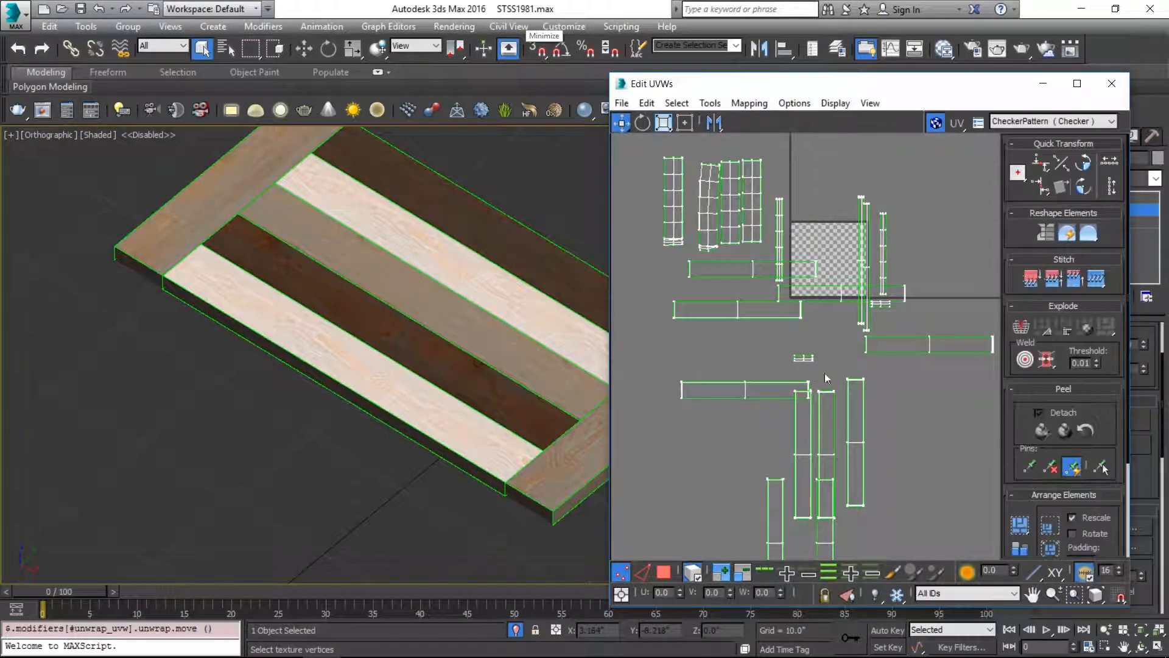
left_click(948, 594)
left_click(955, 527)
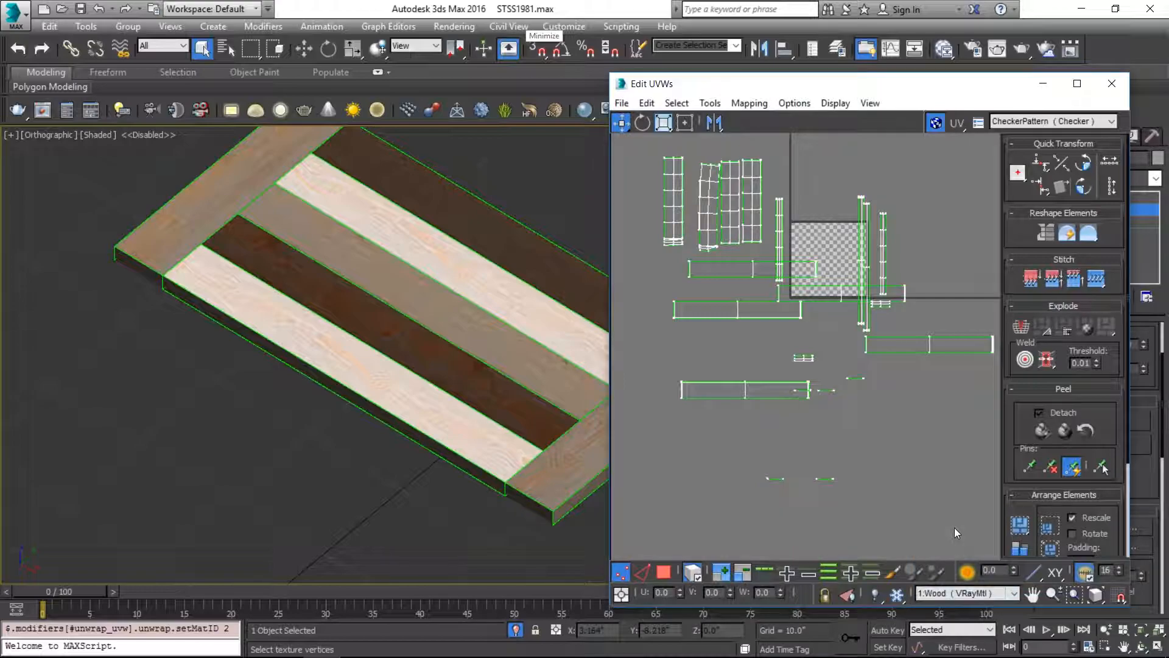
left_click(966, 593)
left_click(955, 550)
Move the UV polygons of the Dark_Wood material away from the texture tile, close the UV editor and leave sub-object mode
left_click_drag(761, 361, 913, 539)
left_click(667, 572)
left_click_drag(779, 263, 856, 214)
scroll(810, 301, "down", 5)
scroll(769, 255, "up", 1)
left_click_drag(768, 257, 834, 346)
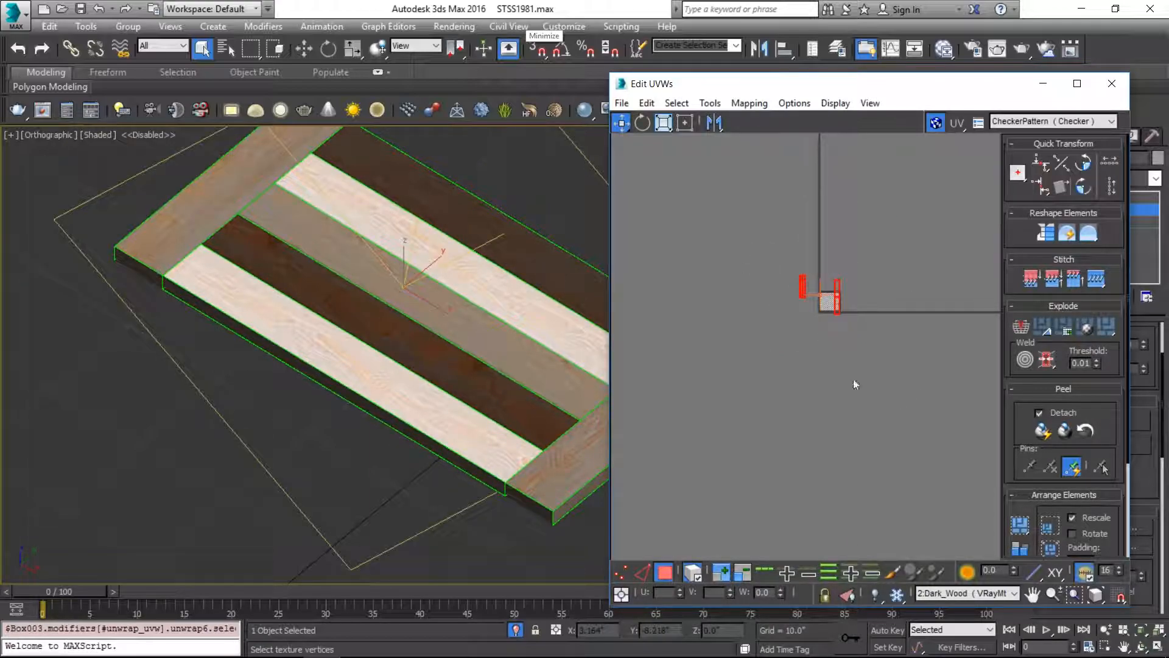
left_click_drag(836, 294, 886, 271)
left_click(932, 237)
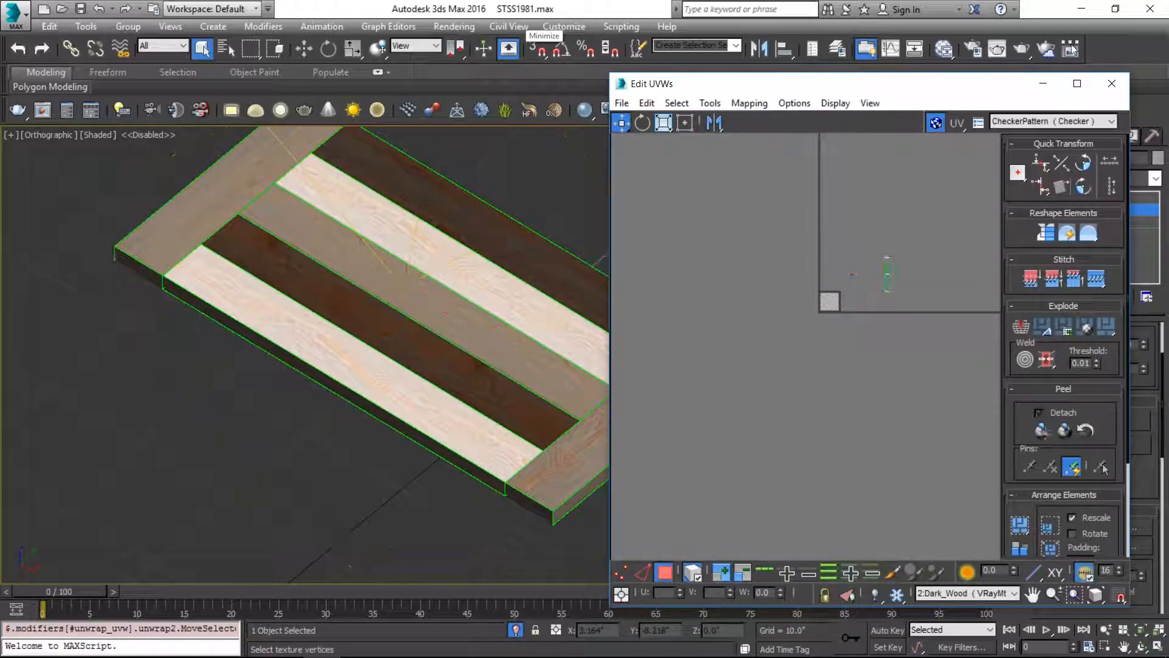
left_click(1111, 88)
key("3")
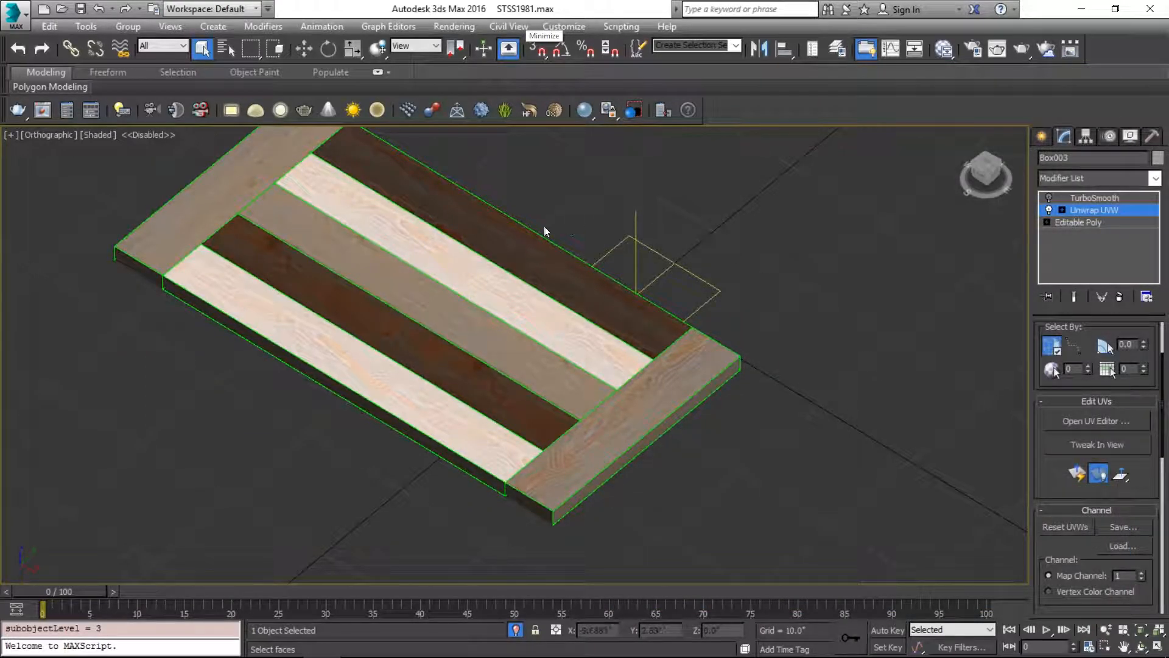
key("1")
scroll(501, 315, "up", 3)
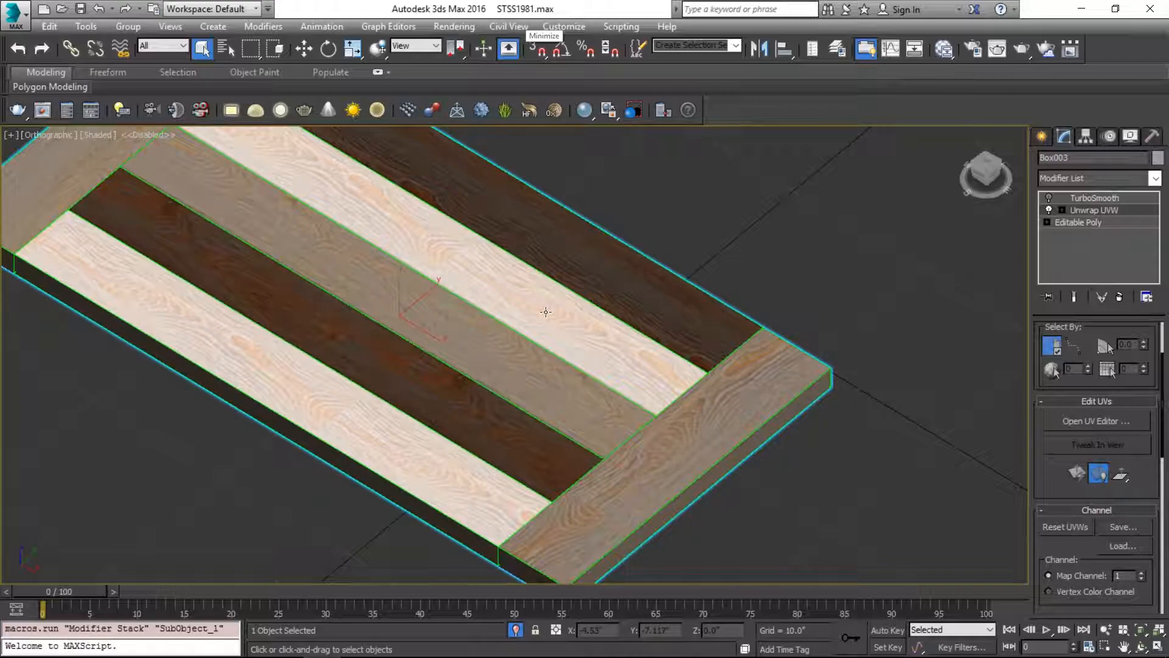
Add a UVW Map modifier to the tabletop above its Unwrap UVW modifier
left_click(1098, 178)
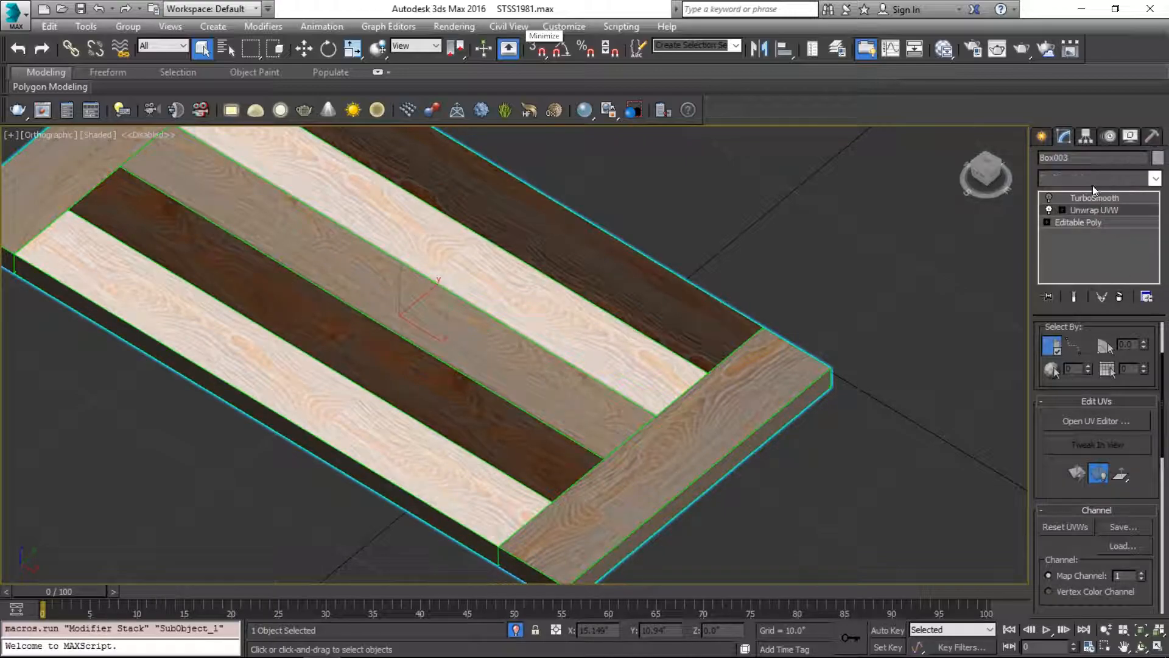
type("uvw")
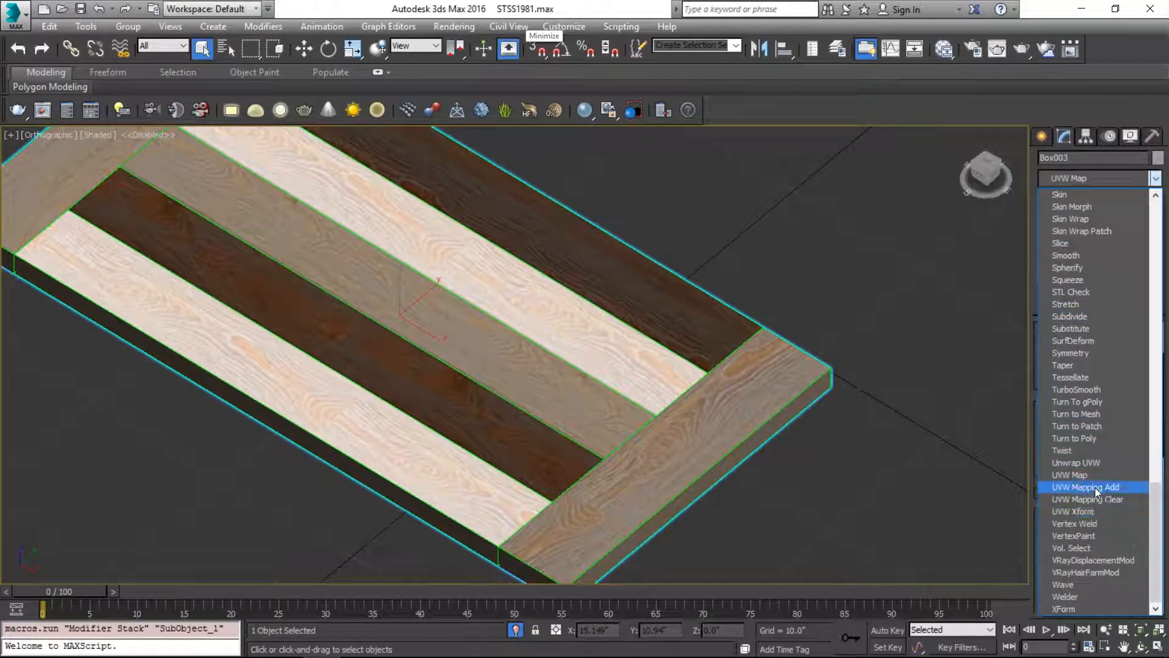
key("Return")
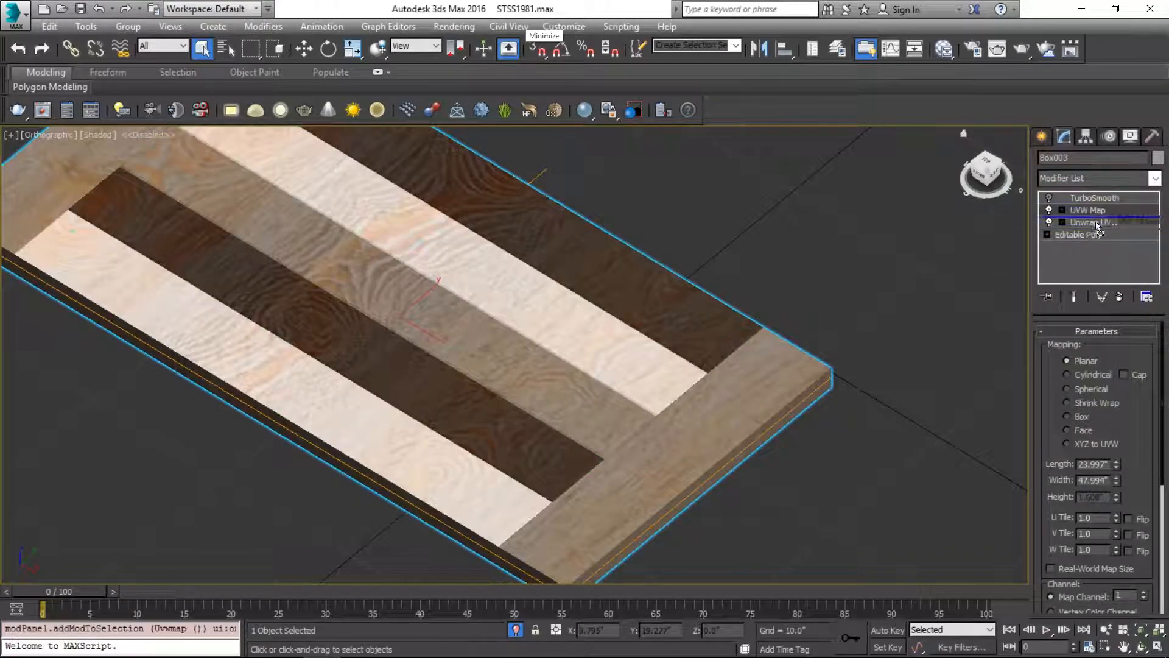
Remove the UVW Map modifier from the tabletop's stack, frame the whole tabletop and reselect it
left_click_drag(1094, 215, 1112, 232)
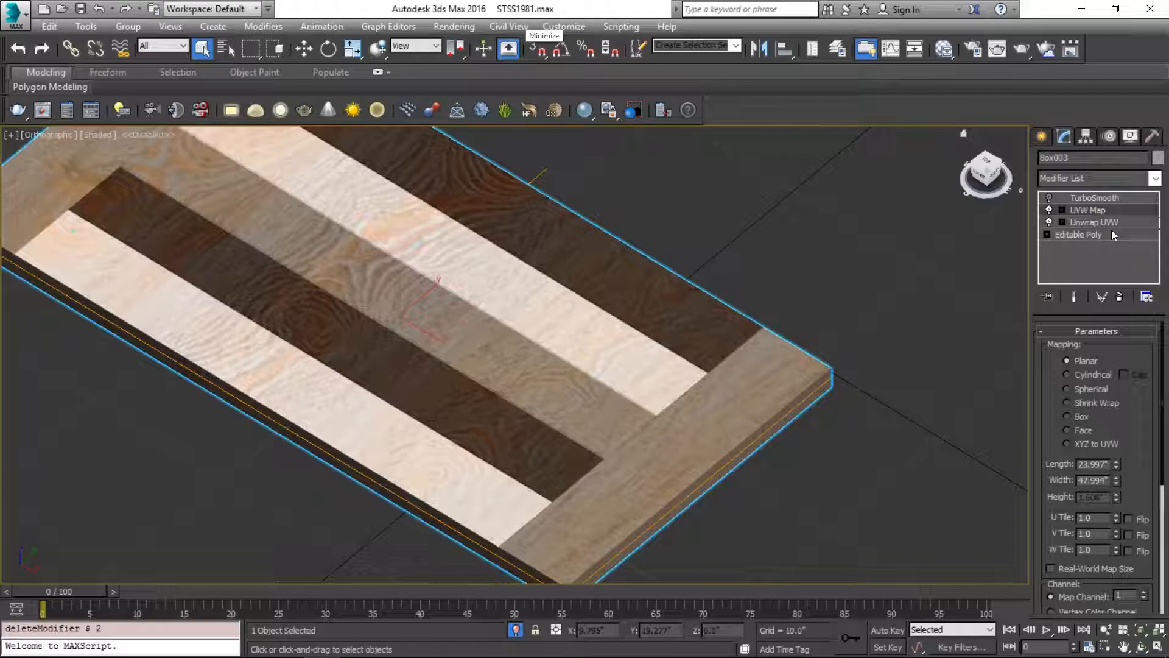
left_click(1119, 297)
left_click(791, 222)
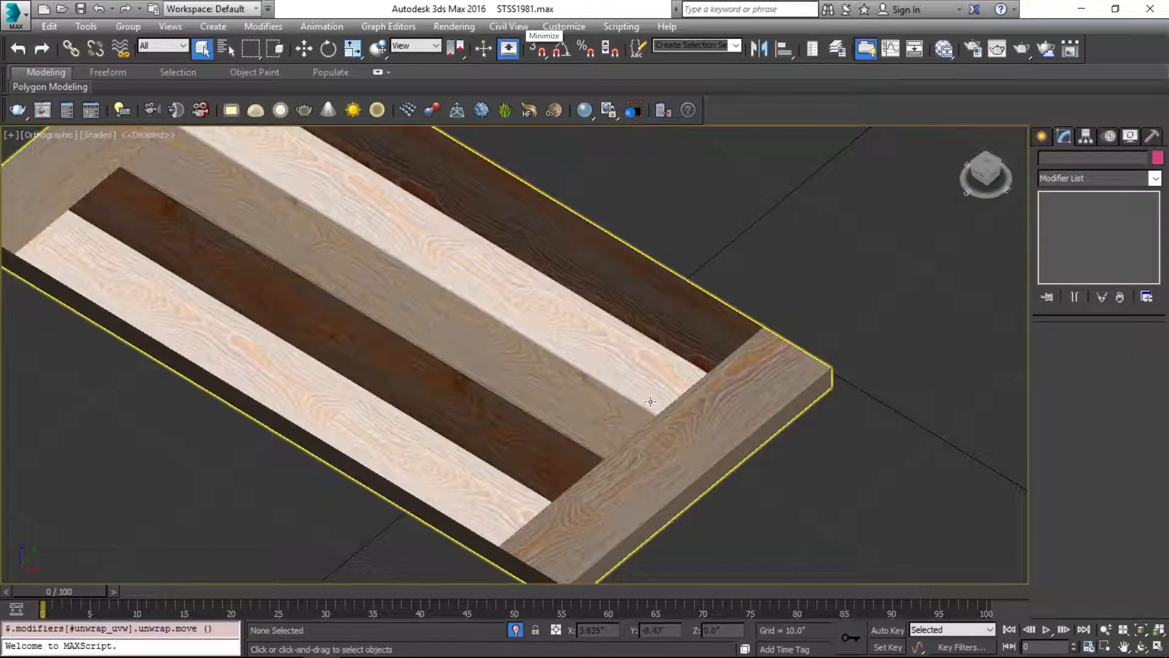
middle_click_drag(475, 352, 483, 289, "alt")
key("z")
left_click(535, 348)
middle_click_drag(535, 349, 651, 394, "alt")
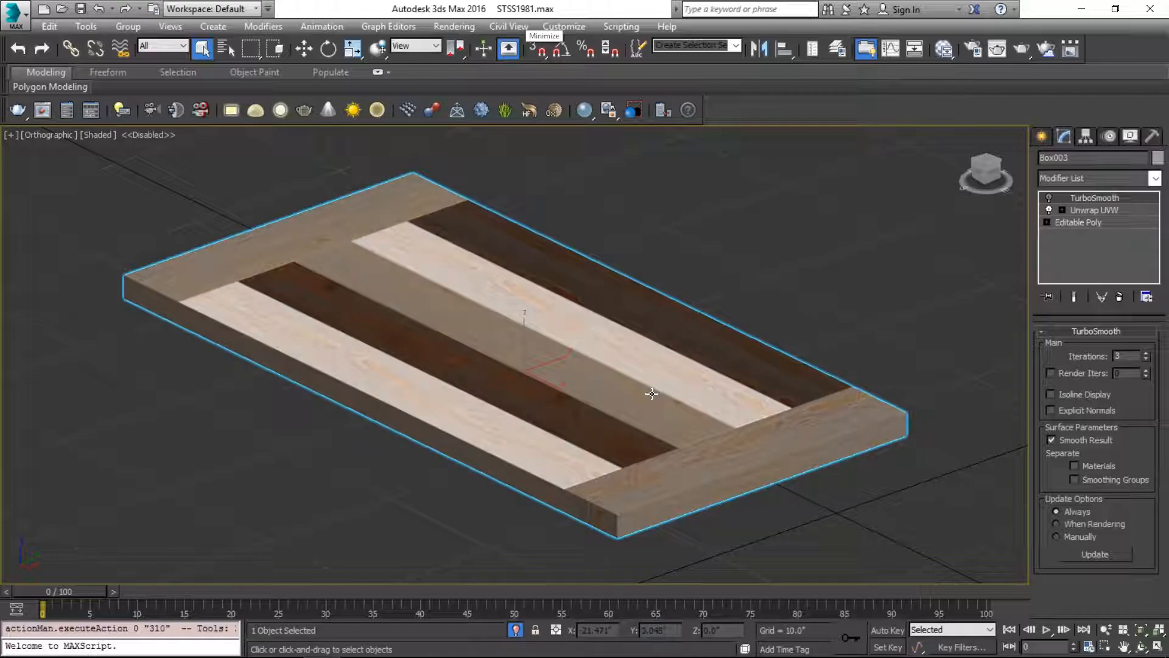
Open the material editor and show the parameters of the hong1.jpg bitmap feeding the Wood material
key("m")
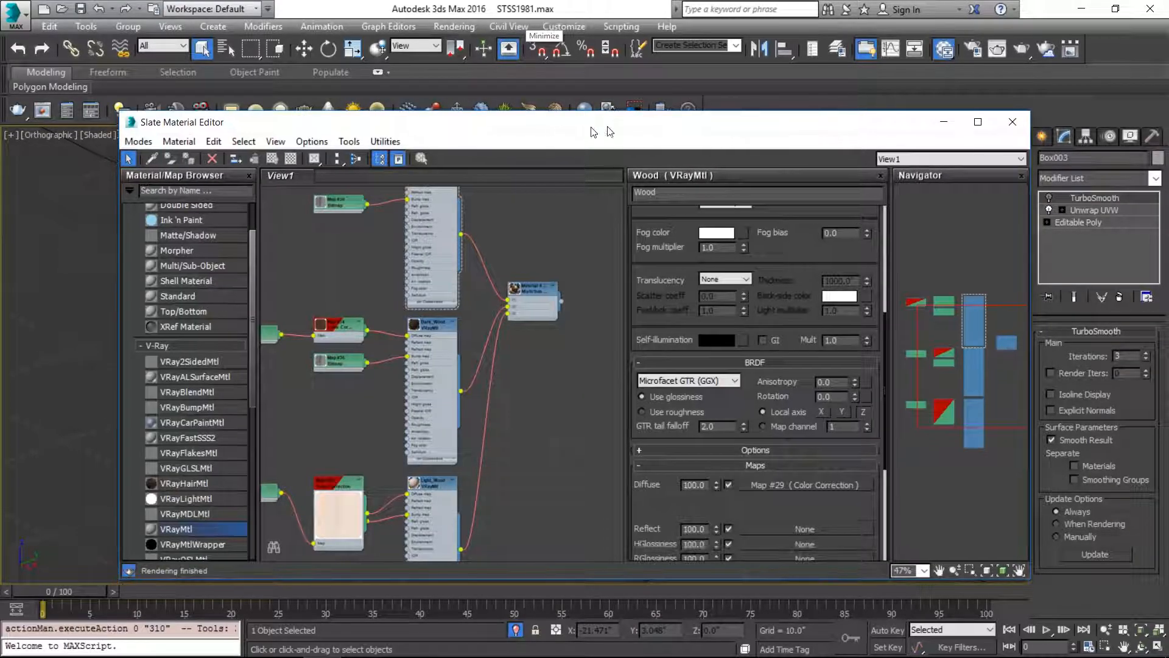
left_click_drag(559, 146, 937, 129)
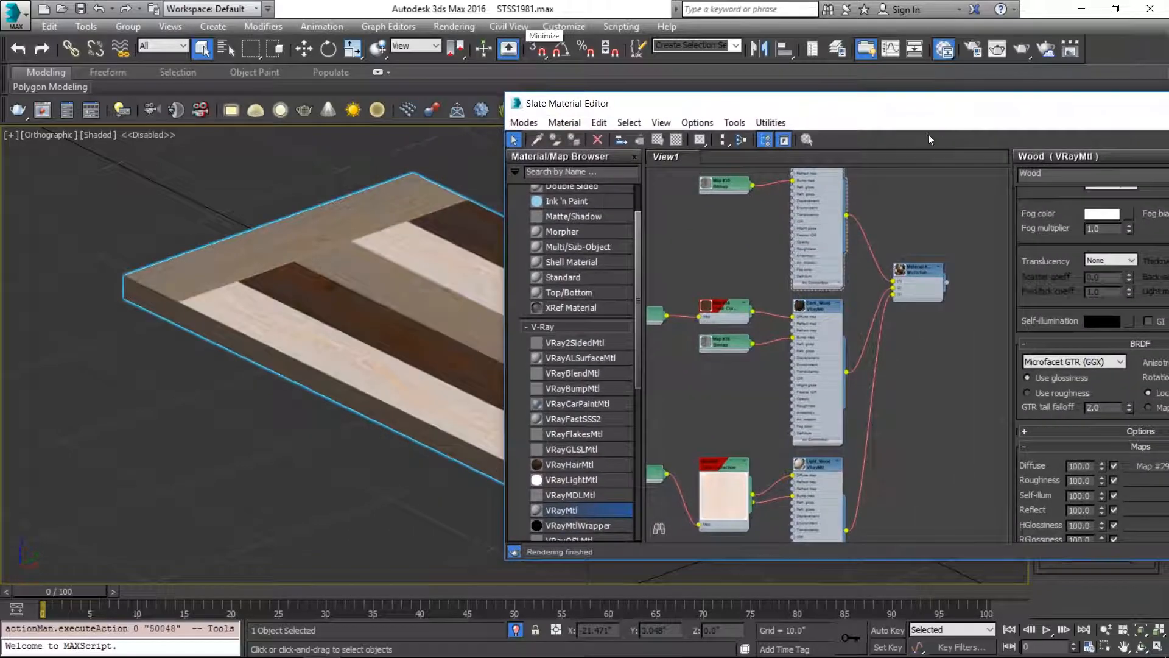
scroll(698, 258, "down", 2)
middle_click_drag(703, 269, 816, 317)
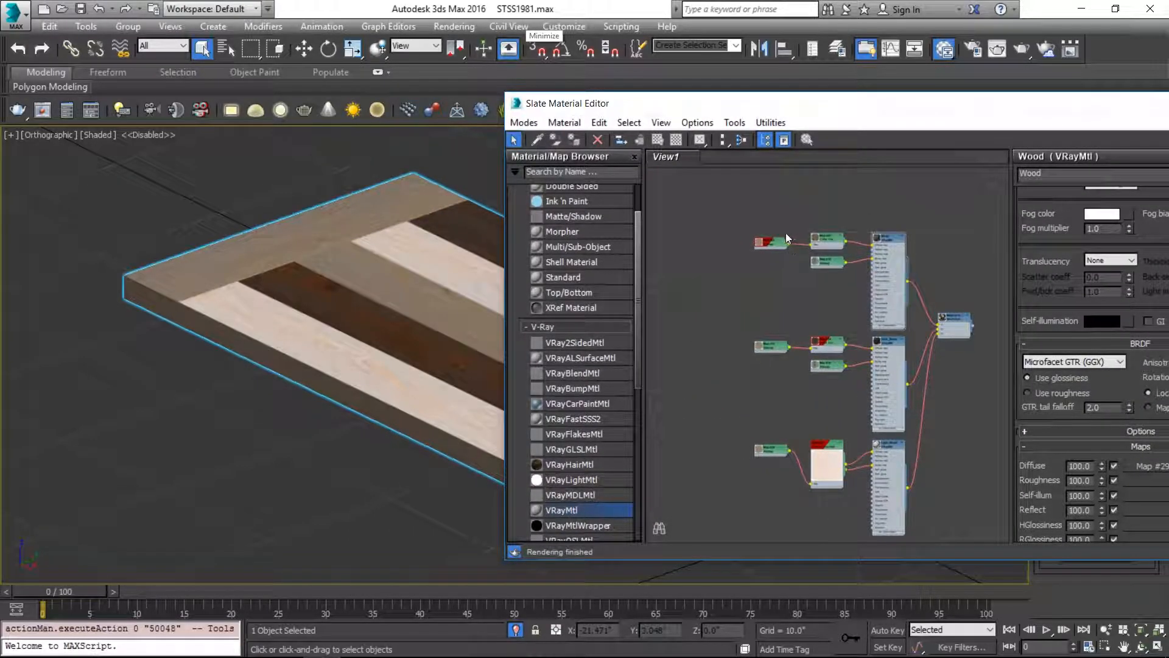
double_click(777, 243)
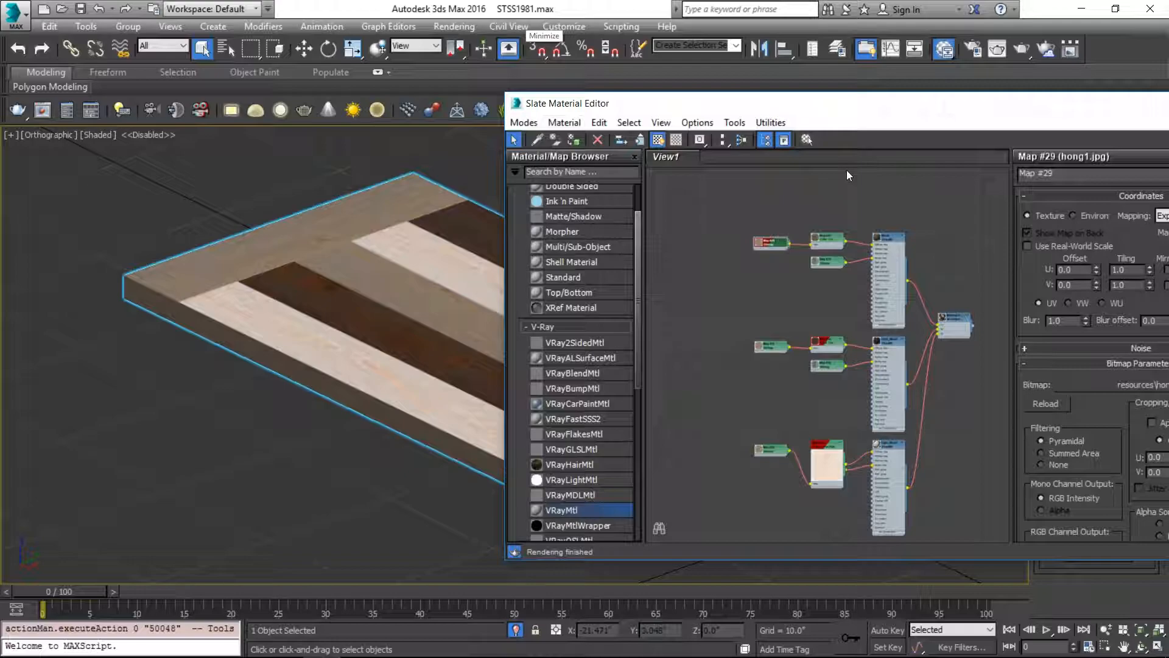
left_click_drag(883, 102, 652, 122)
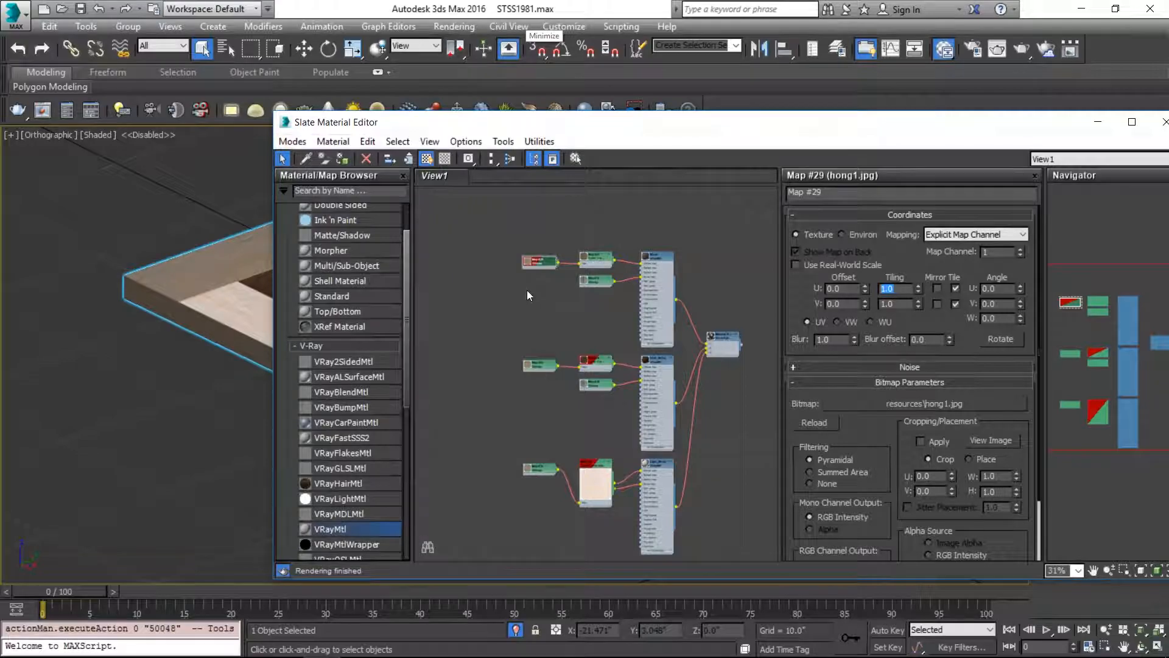
Wire the hong1.jpg bitmap into the colour corrections of the dark and light woods as well, and delete their two original bitmaps
scroll(524, 293, "up", 3)
left_click_drag(575, 188, 612, 365)
scroll(603, 293, "down", 1)
left_click_drag(584, 207, 617, 535)
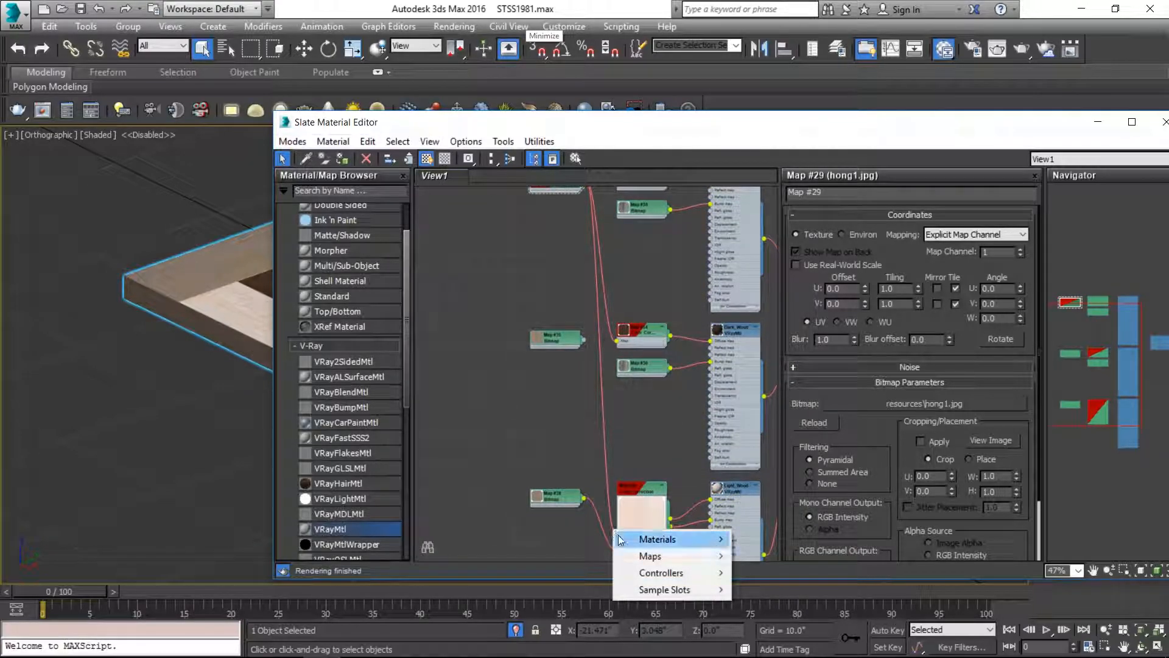
left_click(607, 492)
scroll(608, 458, "down", 2)
left_click_drag(590, 246, 616, 529)
left_click_drag(527, 332, 579, 550)
key("Delete")
Set the U and V tiling of the hong1.jpg bitmap to 3, minimise the material editor and check the planks' grain
left_click_drag(820, 140, 415, 413)
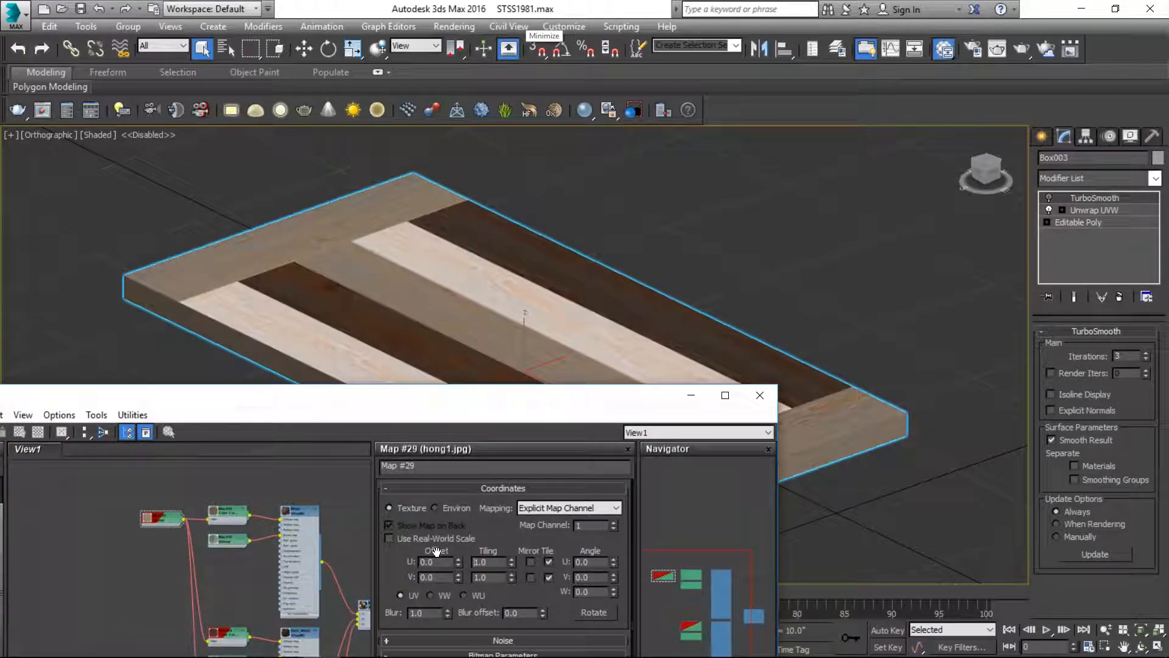
type("3")
key("Tab")
type("3")
left_click(689, 396)
middle_click_drag(593, 365, 513, 408, "alt")
scroll(513, 408, "up", 5)
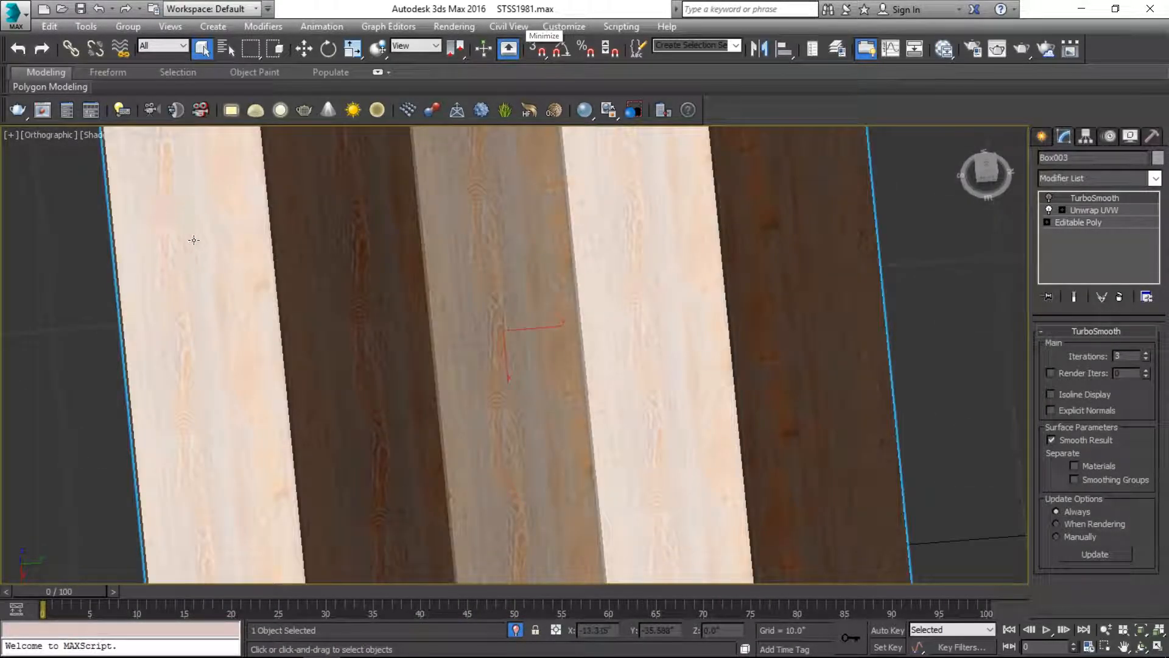
middle_click_drag(551, 404, 649, 349, "alt")
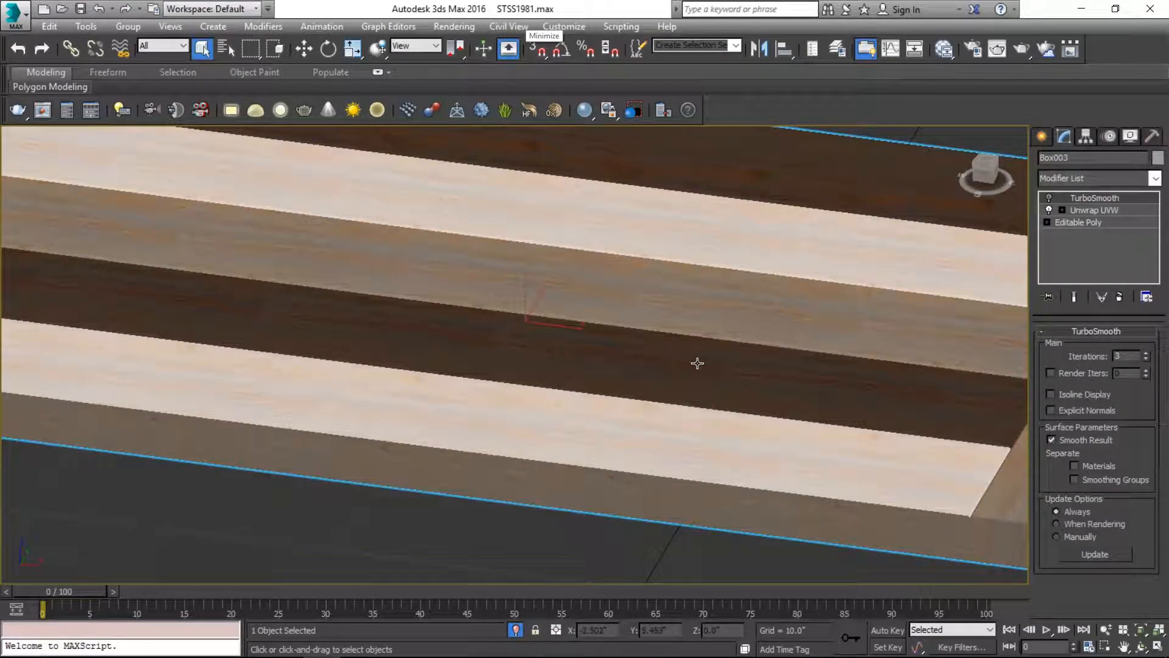
Leave isolation mode to show the full tables, then reselect the striped tabletop and inspect its corner
key("z")
left_click(515, 629)
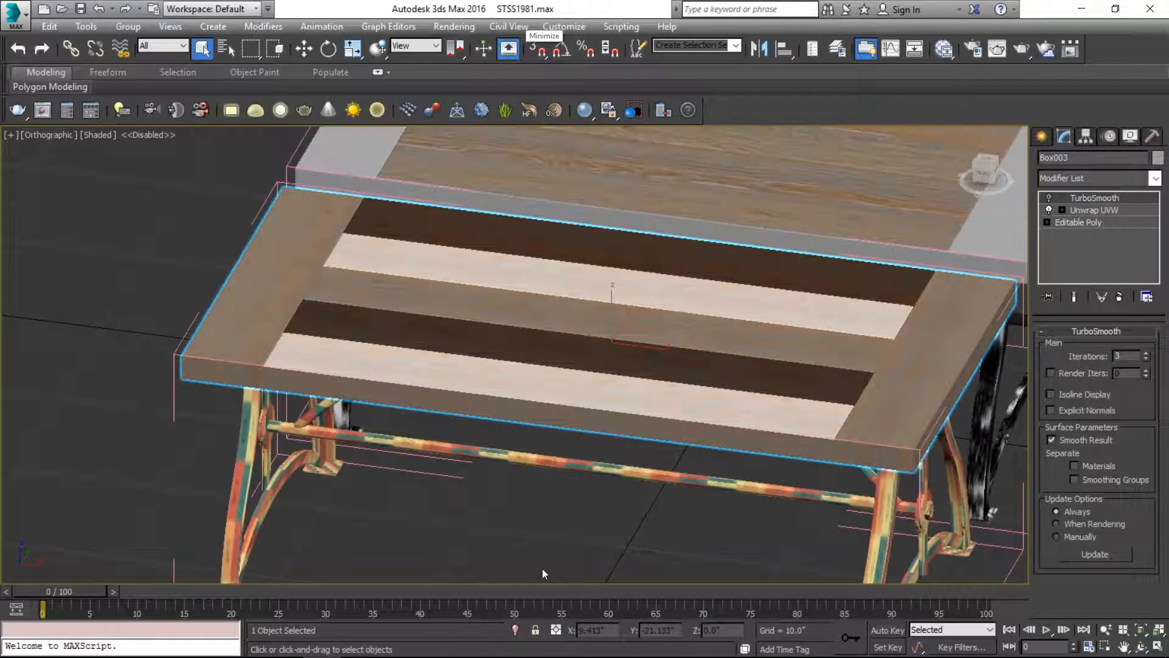
middle_click_drag(783, 389, 763, 232, "alt")
left_click(804, 170)
middle_click_drag(805, 170, 664, 276)
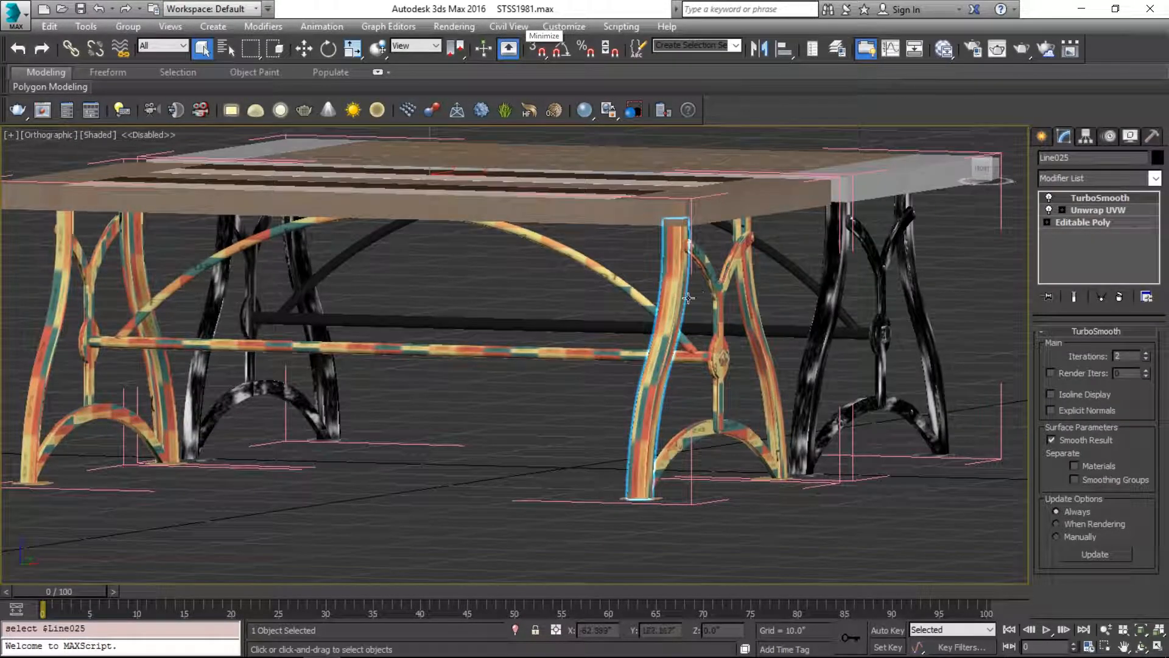
left_click(676, 208)
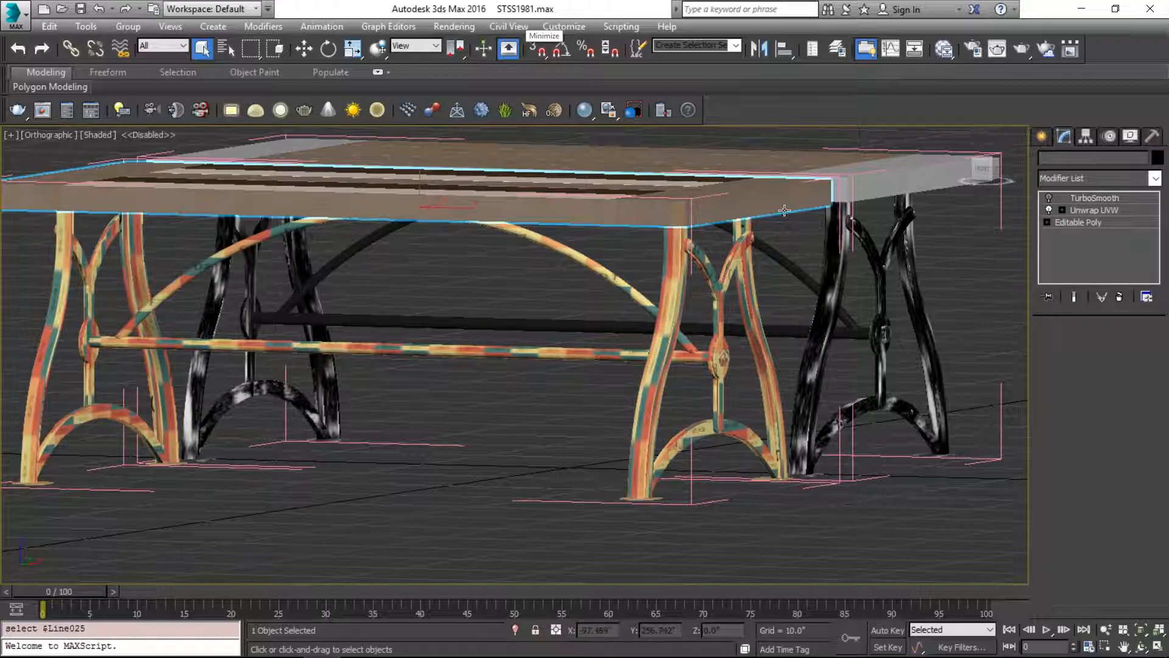
scroll(673, 212, "up", 3)
left_click_drag(747, 237, 727, 262, "alt")
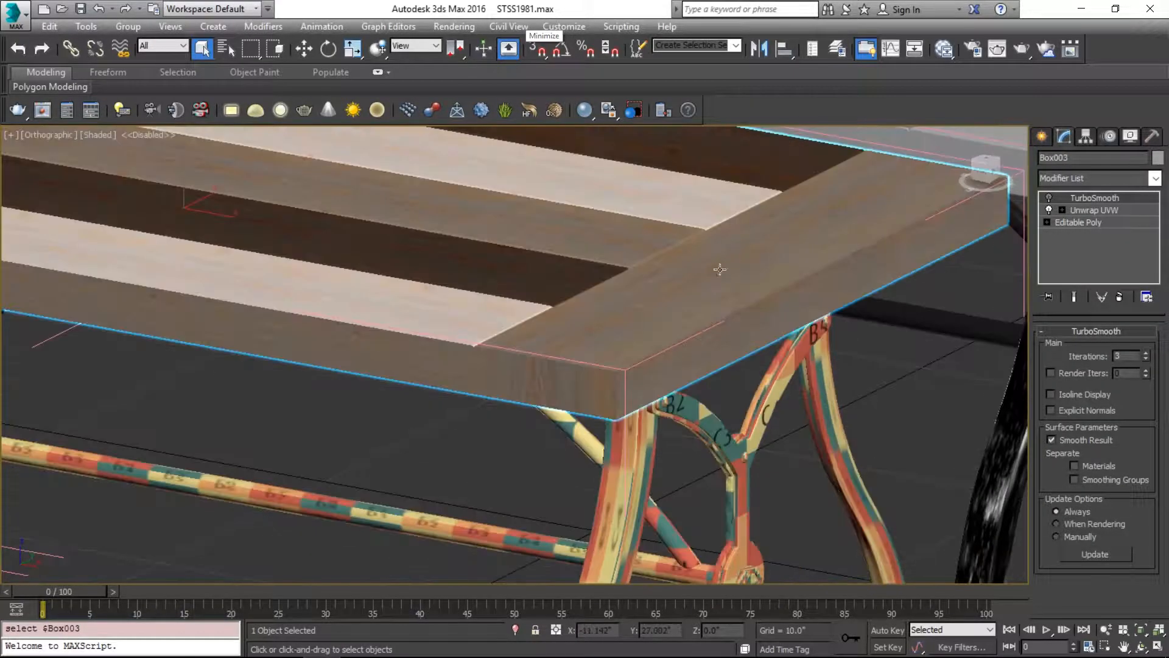
scroll(609, 366, "up", 2)
middle_click_drag(680, 291, 712, 241, "alt")
Toggle the tabletop's TurboSmooth modifier on and off to compare the surface with and without smoothing
left_click(1047, 199)
left_click(1048, 199)
left_click(1047, 199)
left_click(1048, 198)
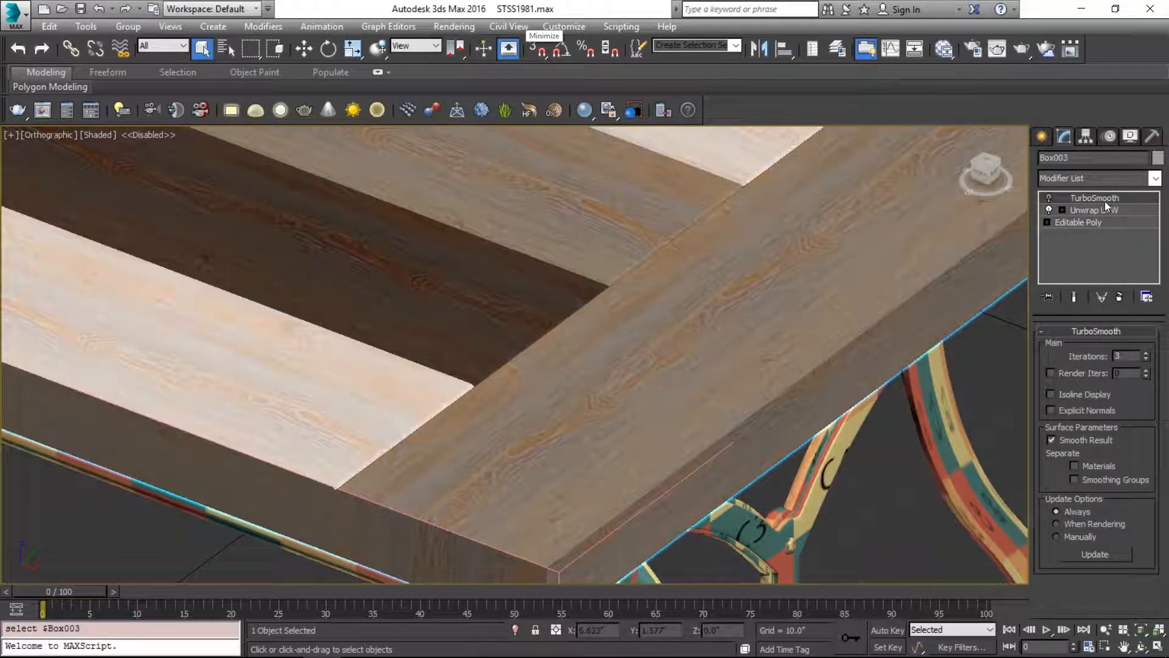
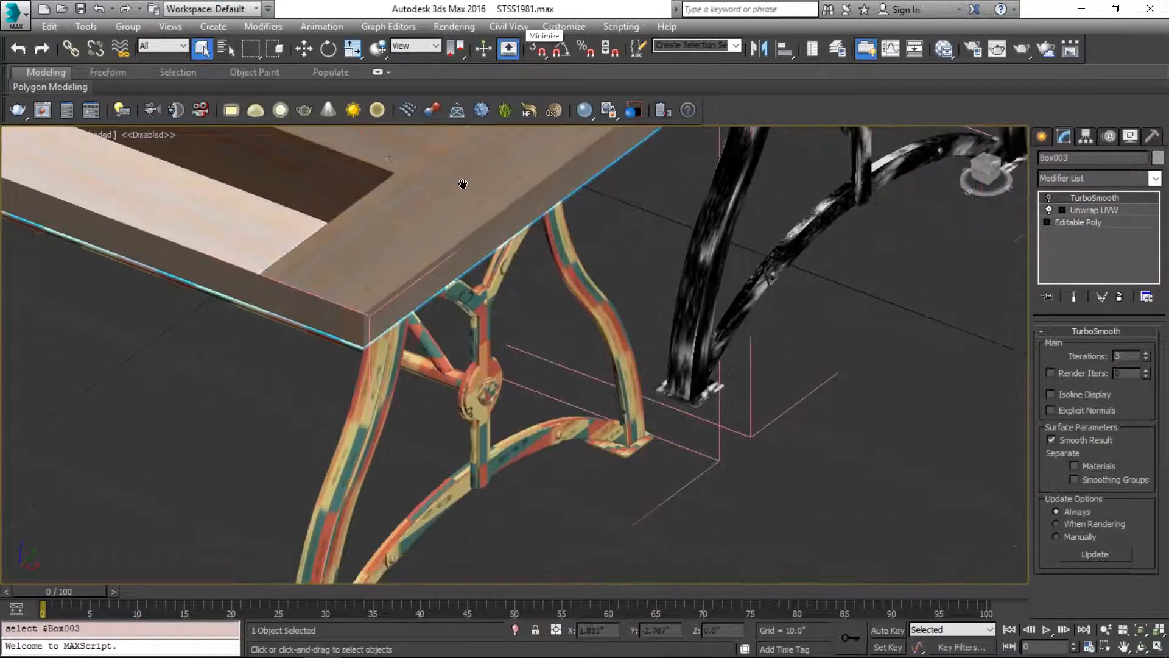
Turn off TurboSmooth on the striped table's front leg Line025 and isolate the leg in the front view
left_click(1048, 198)
middle_click_drag(478, 371, 548, 268, "alt")
key("alt+q")
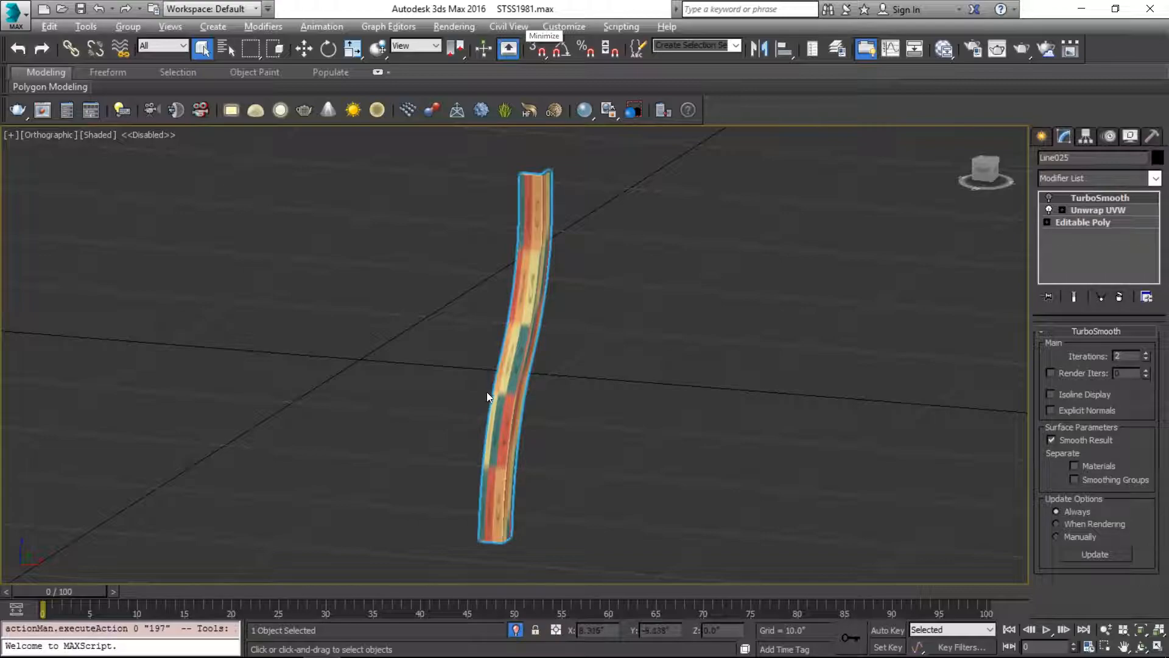
key("f")
key("z")
left_click(595, 223)
left_click(521, 231)
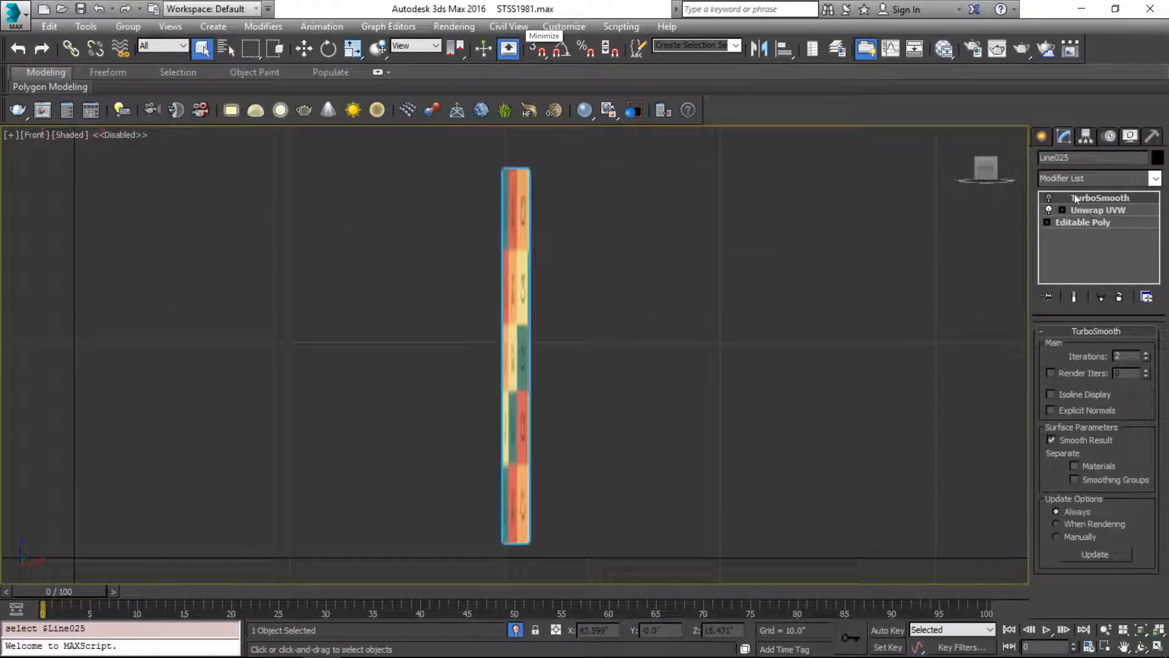
scroll(529, 302, "up", 4)
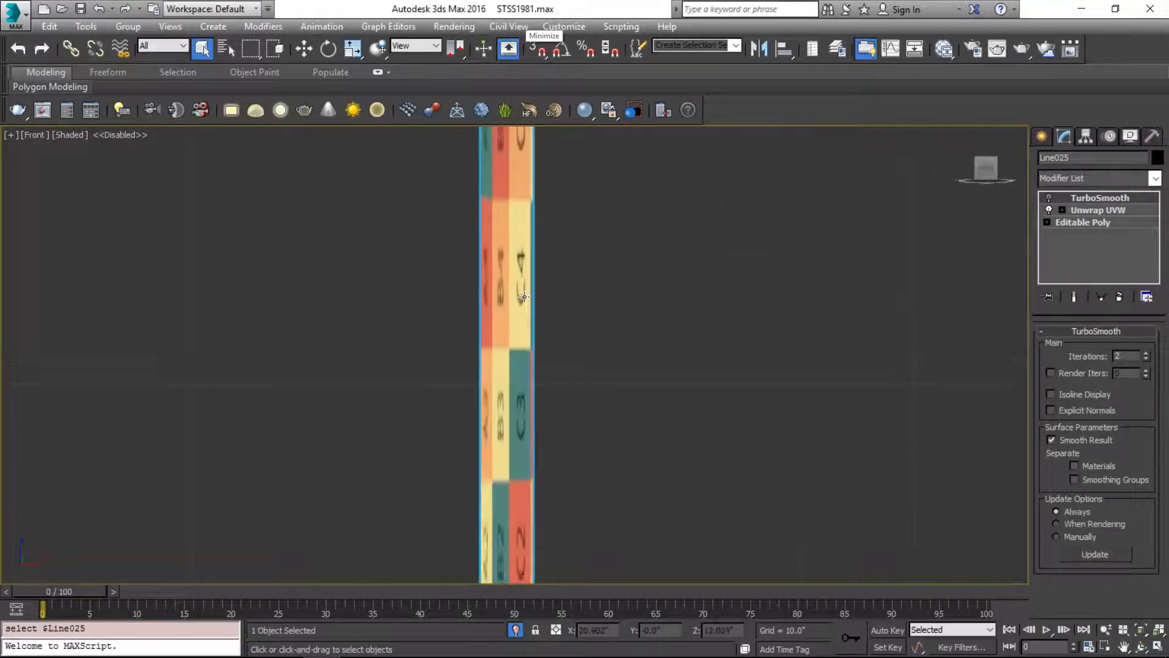
Display edged faces and examine the isolated leg's wireframe and checker mapping
key("F4")
scroll(538, 287, "up", 4)
scroll(535, 291, "down", 4)
middle_click_drag(558, 297, 446, 305, "alt")
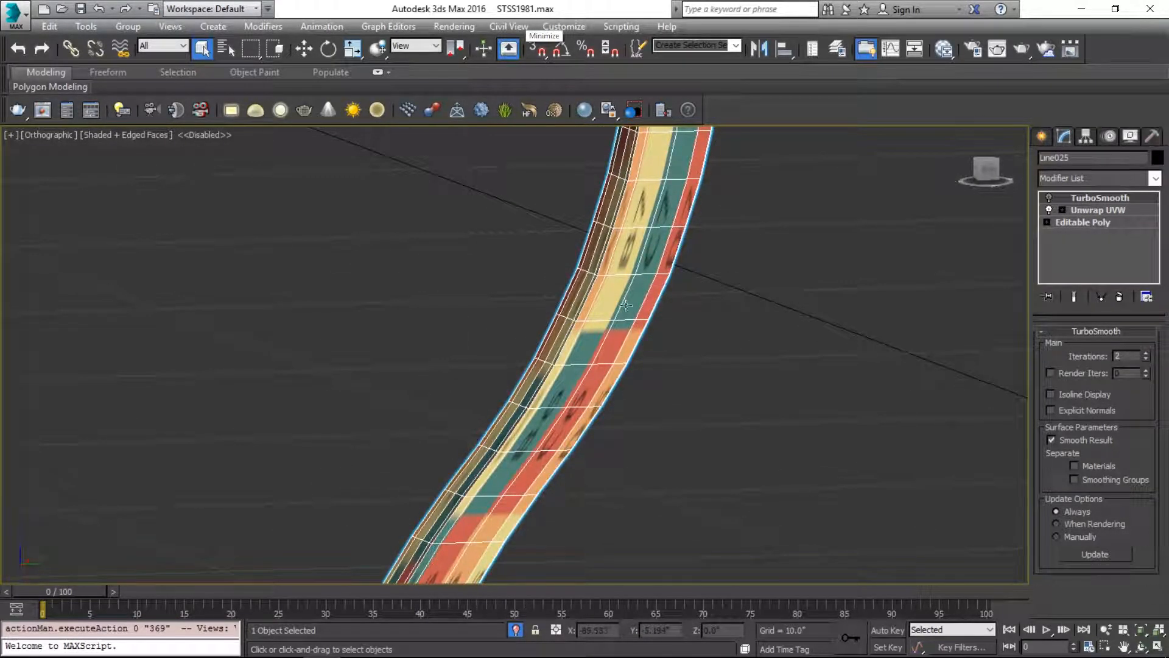
scroll(841, 285, "down", 4)
Open the leg's Unwrap UVW in a maximised UV editor and select all of its UV polygons
left_click(1111, 211)
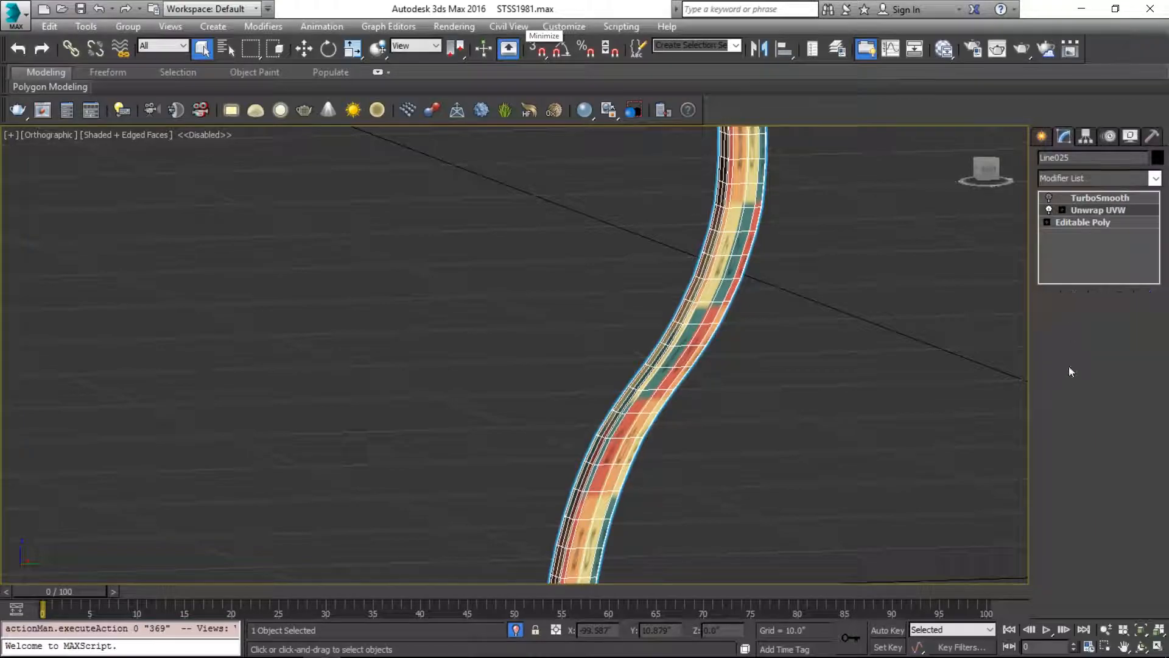
left_click(1097, 422)
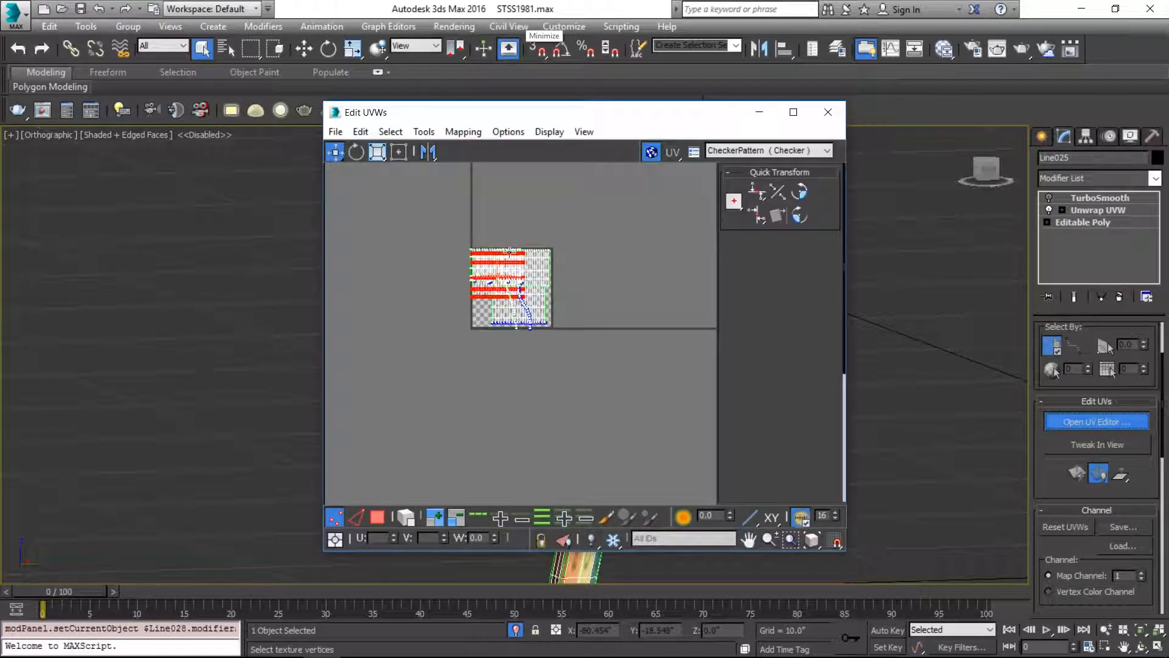
left_click_drag(552, 121, 343, 1)
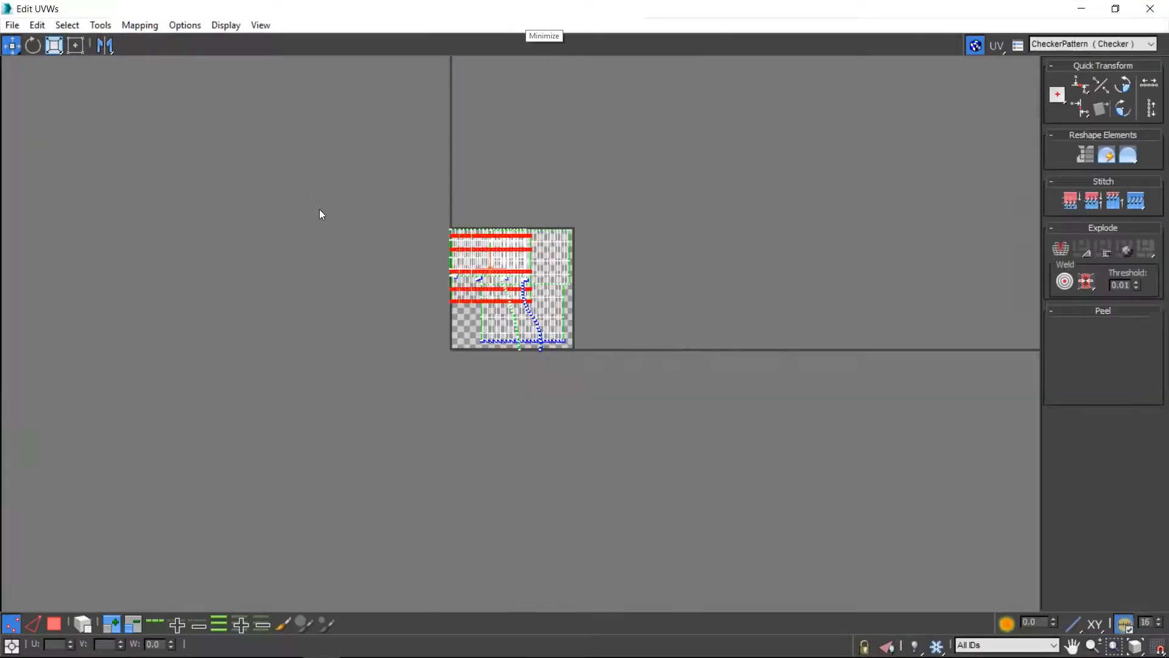
scroll(491, 304, "up", 5)
left_click(58, 620)
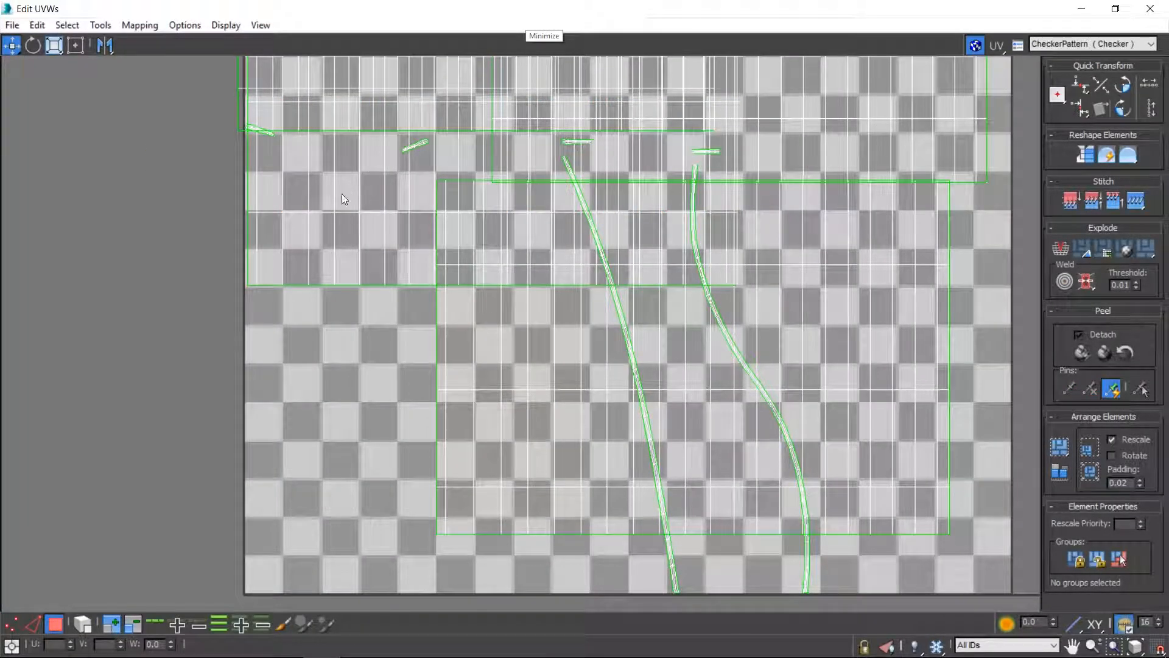
key("ctrl+a")
scroll(301, 252, "down", 4)
middle_click_drag(300, 252, 189, 316)
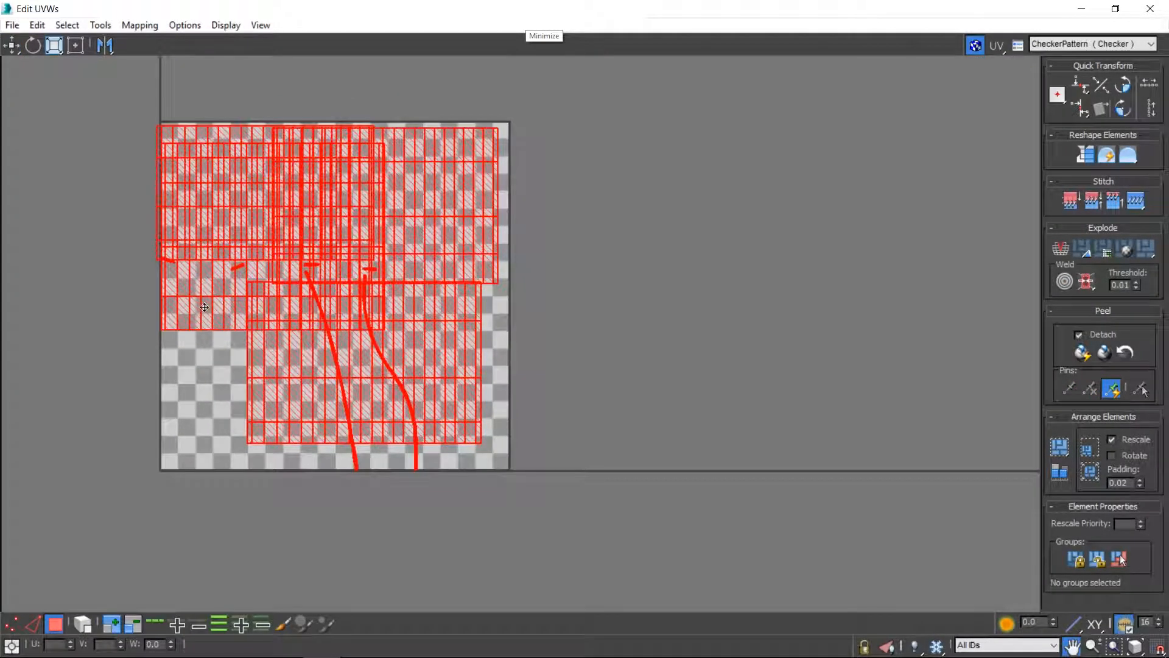
Shrink the UV editor beside the viewport, examine the leg's mapping at its upper end and turn off edged faces
left_click_drag(496, 7, 302, 115)
scroll(659, 276, "up", 6)
middle_click_drag(719, 211, 848, 294, "alt")
scroll(712, 262, "down", 4)
scroll(712, 243, "up", 3)
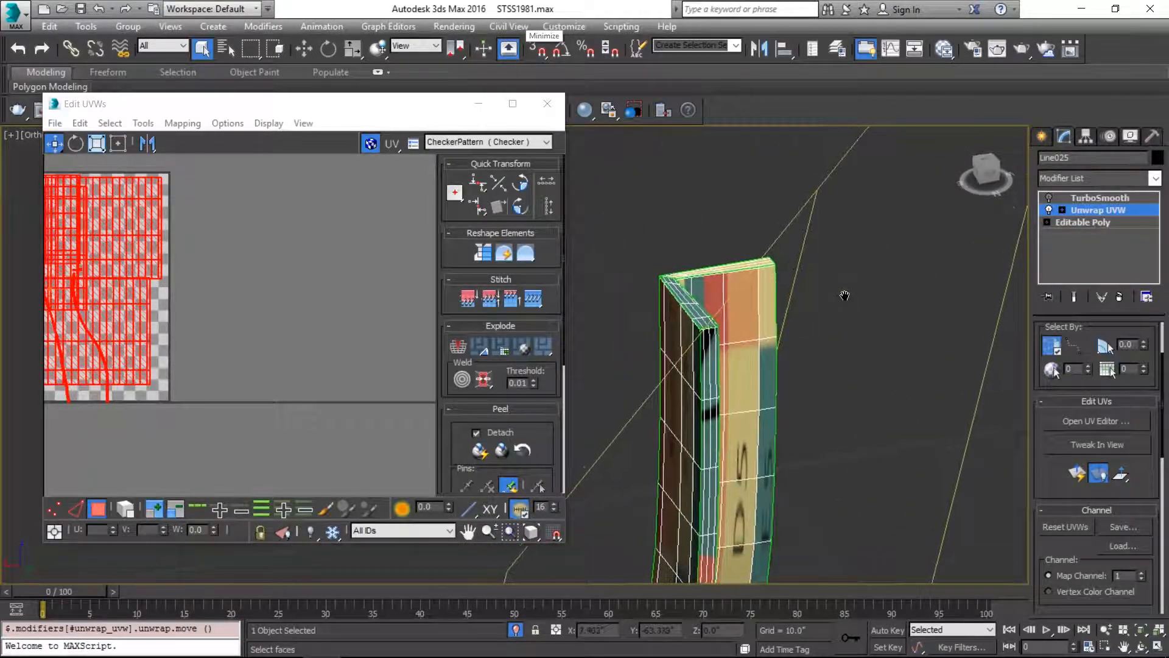
scroll(718, 304, "up", 4)
middle_click_drag(683, 313, 678, 293)
left_click_drag(318, 108, 282, 87)
scroll(849, 370, "down", 2)
scroll(851, 370, "down", 2)
key("z")
middle_click_drag(765, 300, 783, 274, "alt")
key("F4")
Reposition the UV editor and its layout view, and open the editor's options
left_click_drag(209, 89, 318, 89)
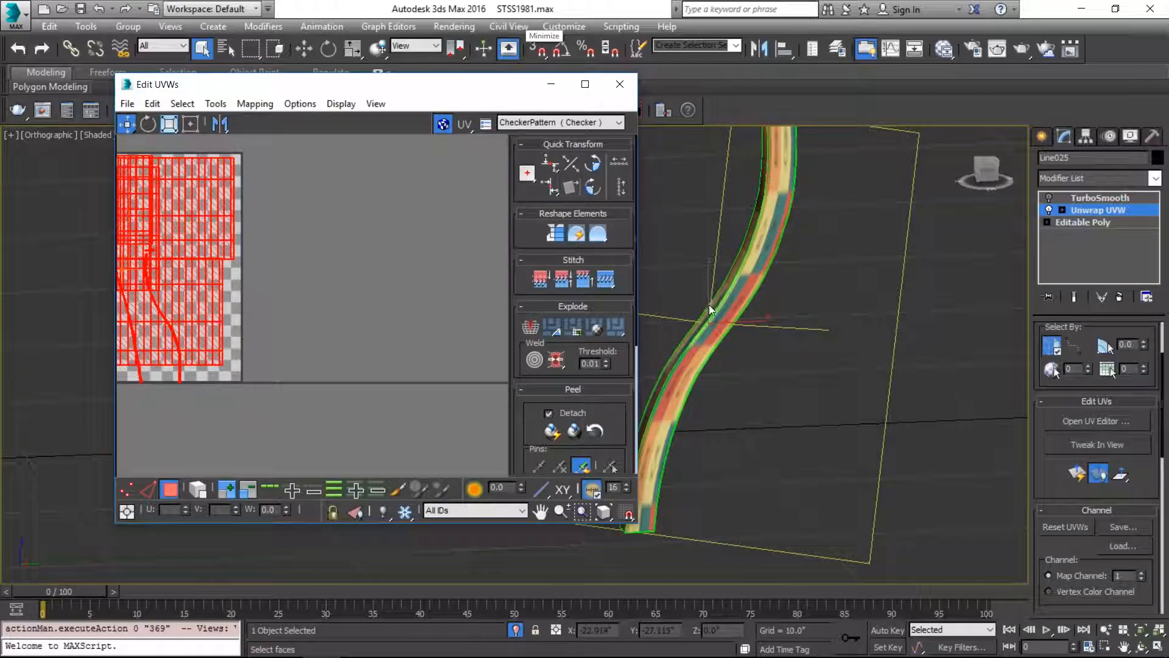
middle_click_drag(291, 261, 346, 264)
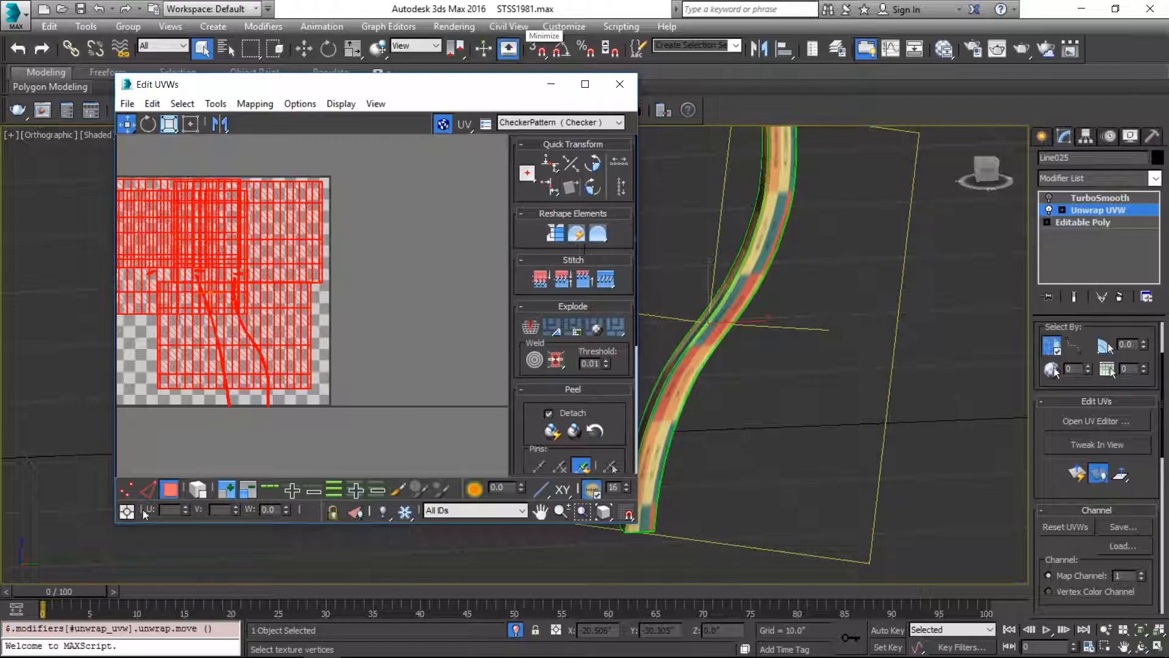
left_click(293, 104)
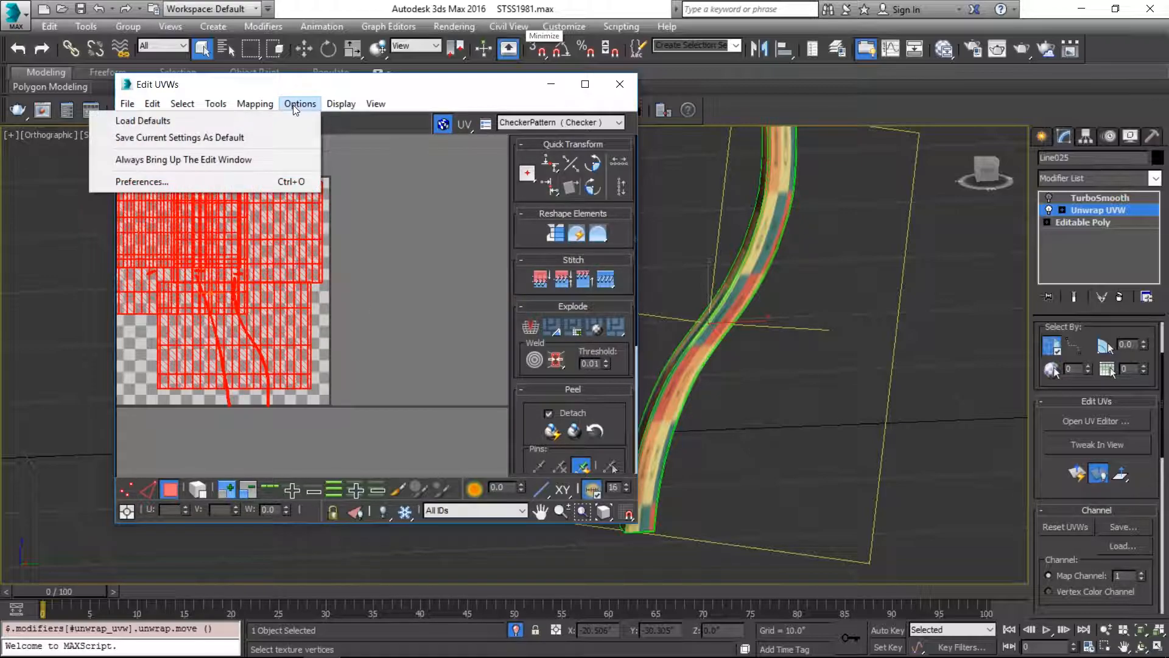
Select all the UV faces and move them off the checker tile into the empty space beside it
left_click(294, 105)
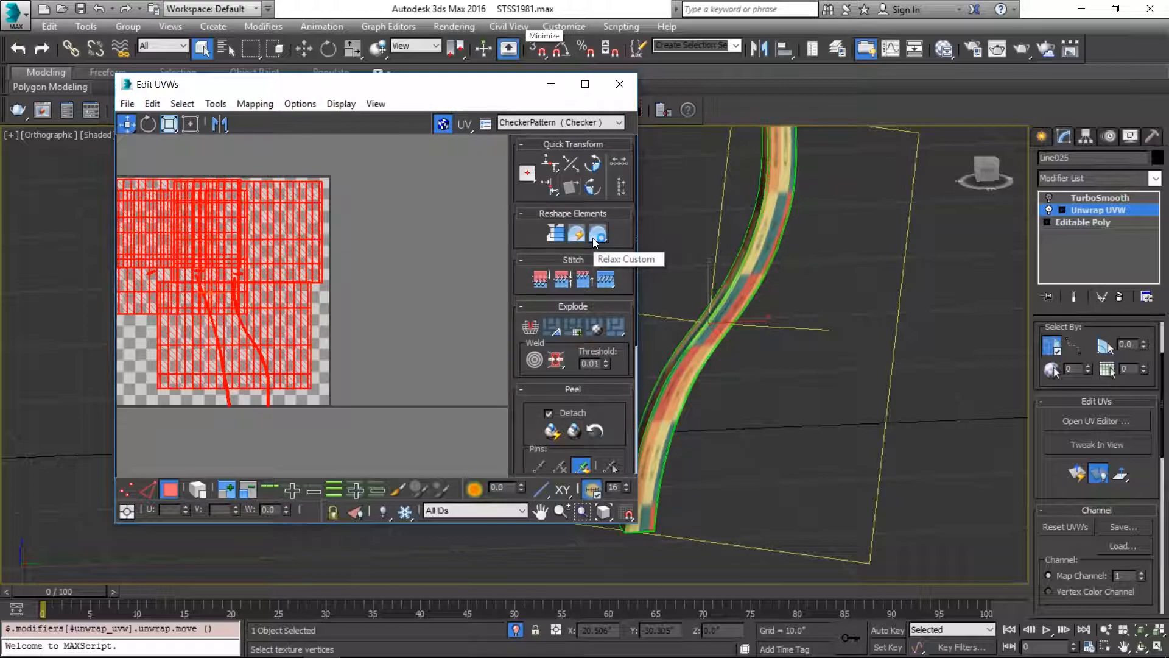
left_click(339, 247)
left_click(272, 231)
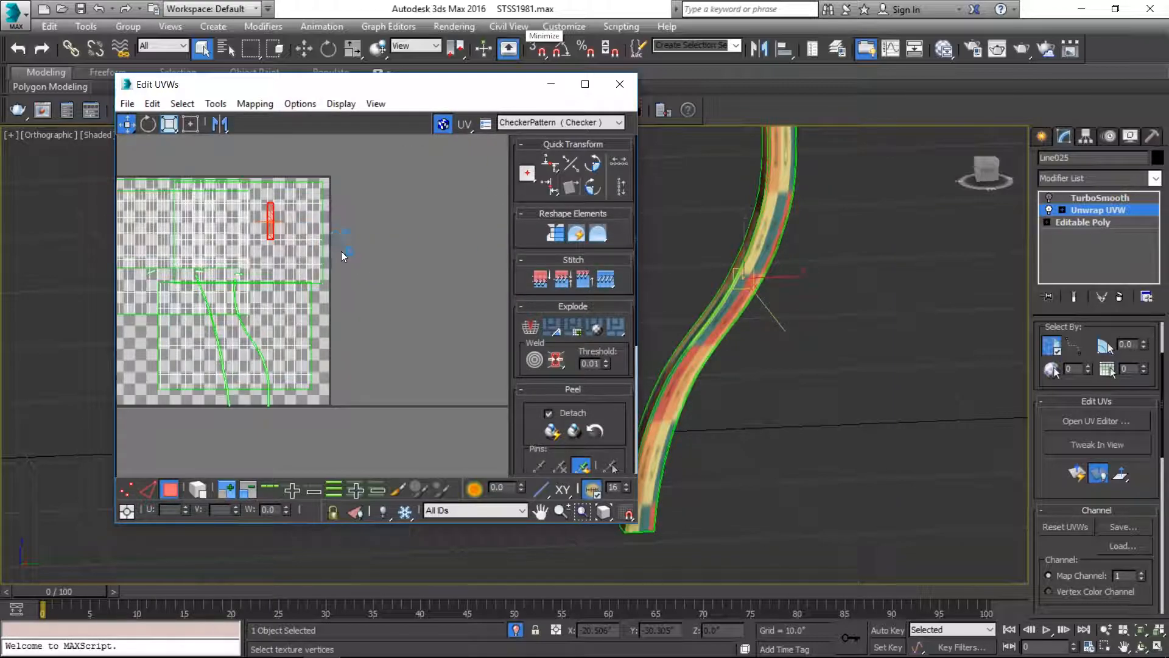
key("ctrl+a")
left_click_drag(255, 287, 496, 293)
Select one whole rectangular shell, move it back over the checker tile and straighten it
left_click(317, 280)
left_click(416, 203)
left_click_drag(415, 203, 231, 225)
left_click(554, 234)
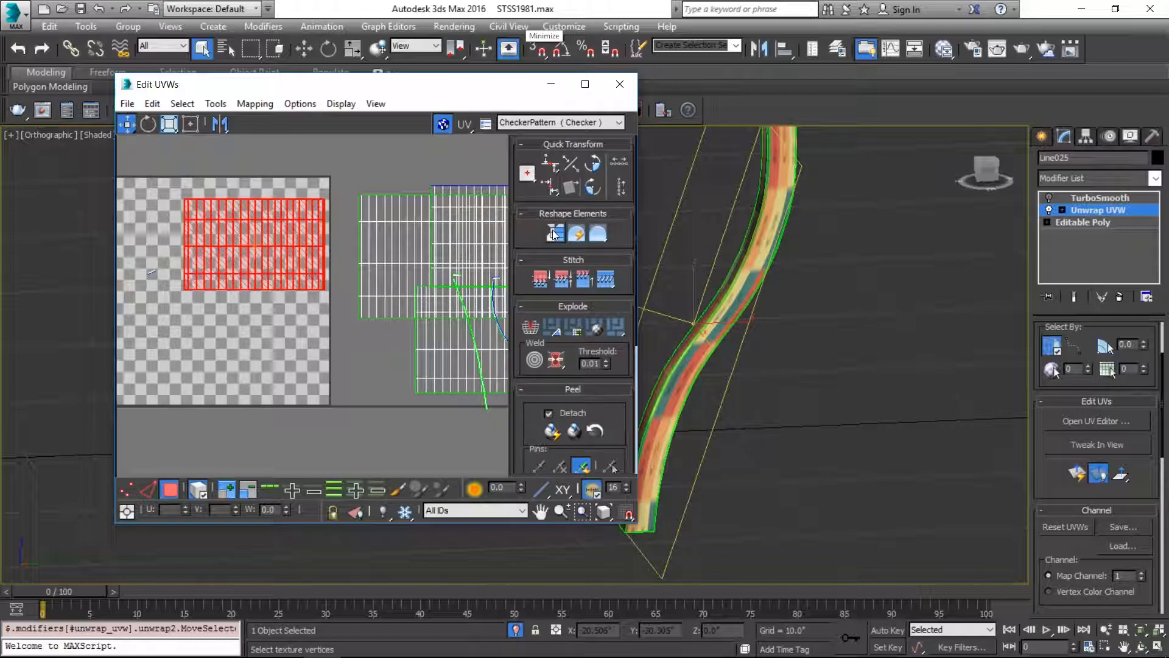
Relax the shell on the checker tile with Relax By Polygon Angles, keeping 100 iterations and amount 0.1
left_click_drag(595, 238, 597, 261)
left_click(228, 153)
left_click(183, 182)
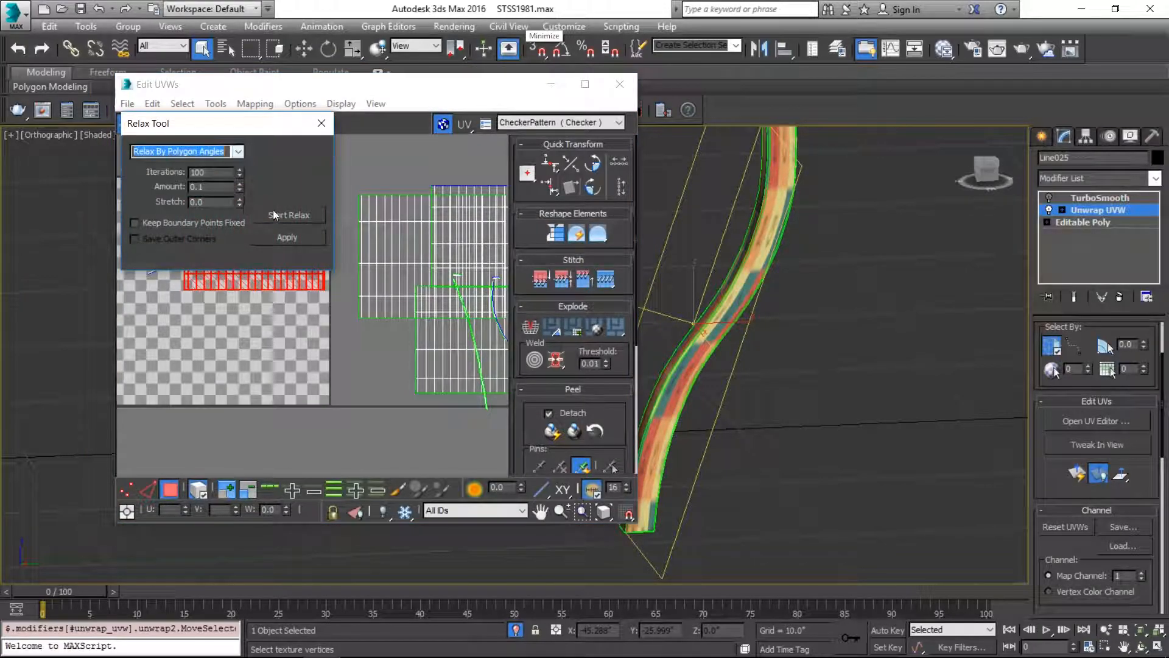
left_click(287, 214)
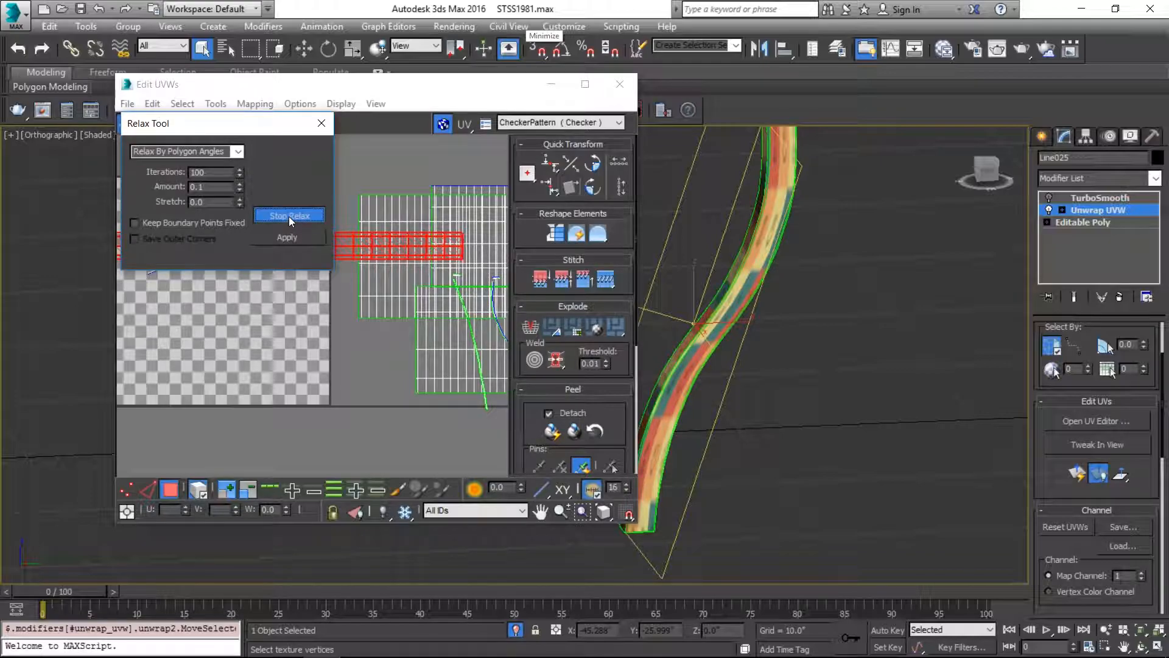
left_click(288, 216)
Relax the second rectangular shell by polygon angles into a long strip
left_click_drag(275, 125, 161, 371)
middle_click_drag(888, 292, 827, 235, "alt")
scroll(418, 218, "down", 5)
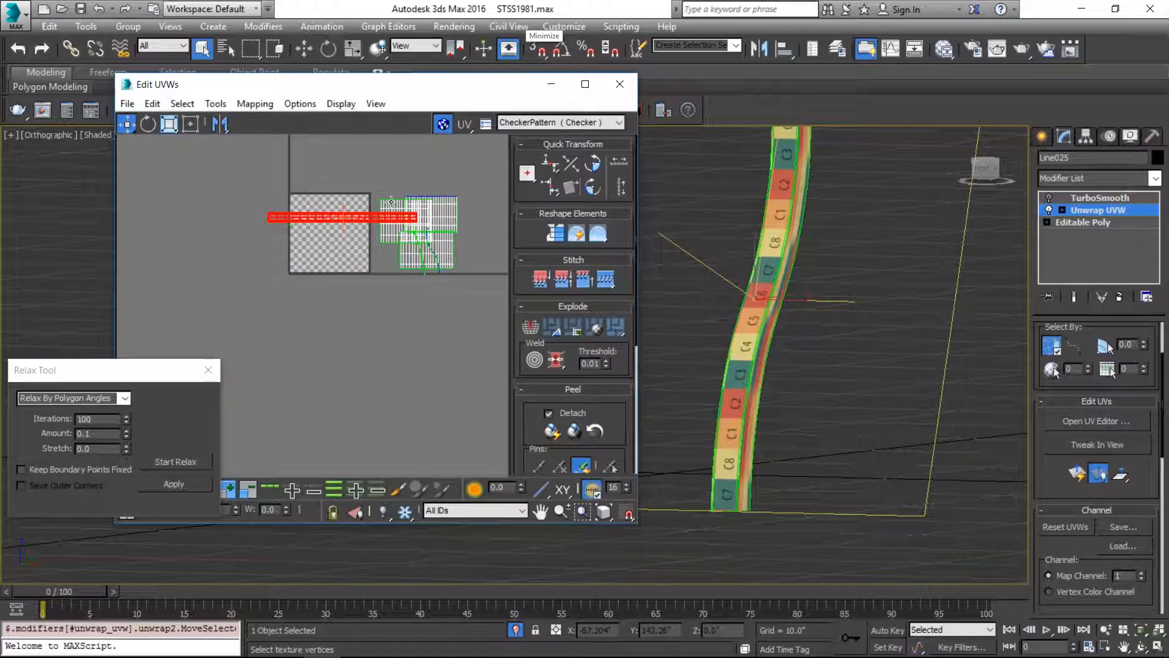
left_click(172, 461)
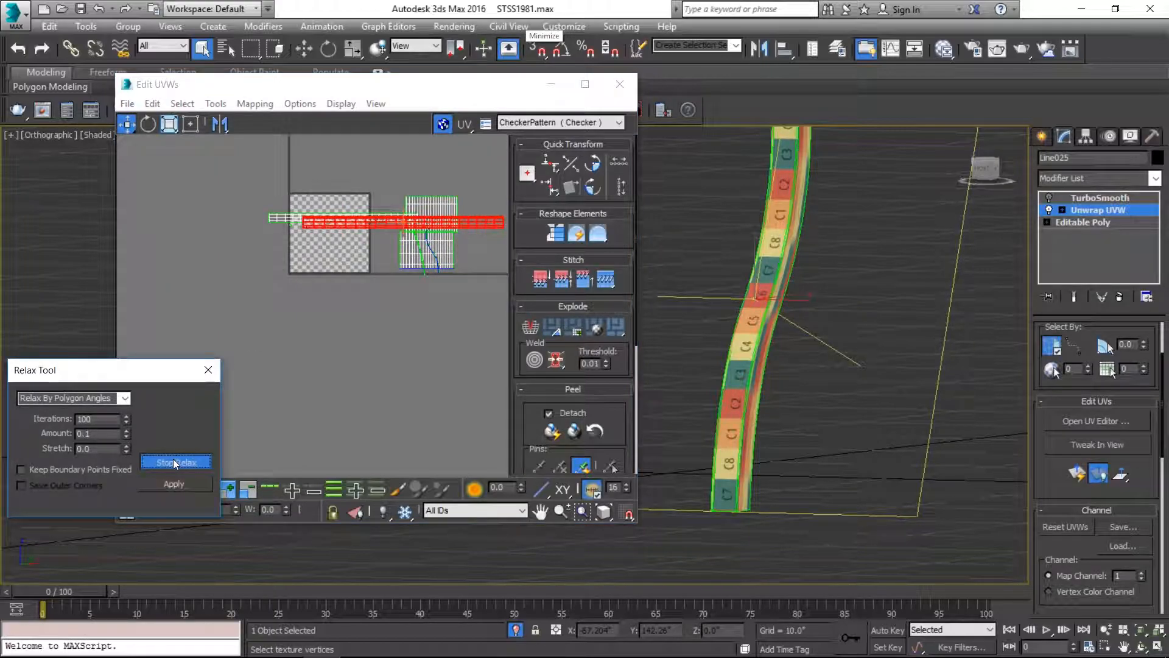
left_click(172, 458)
key("ctrl+z")
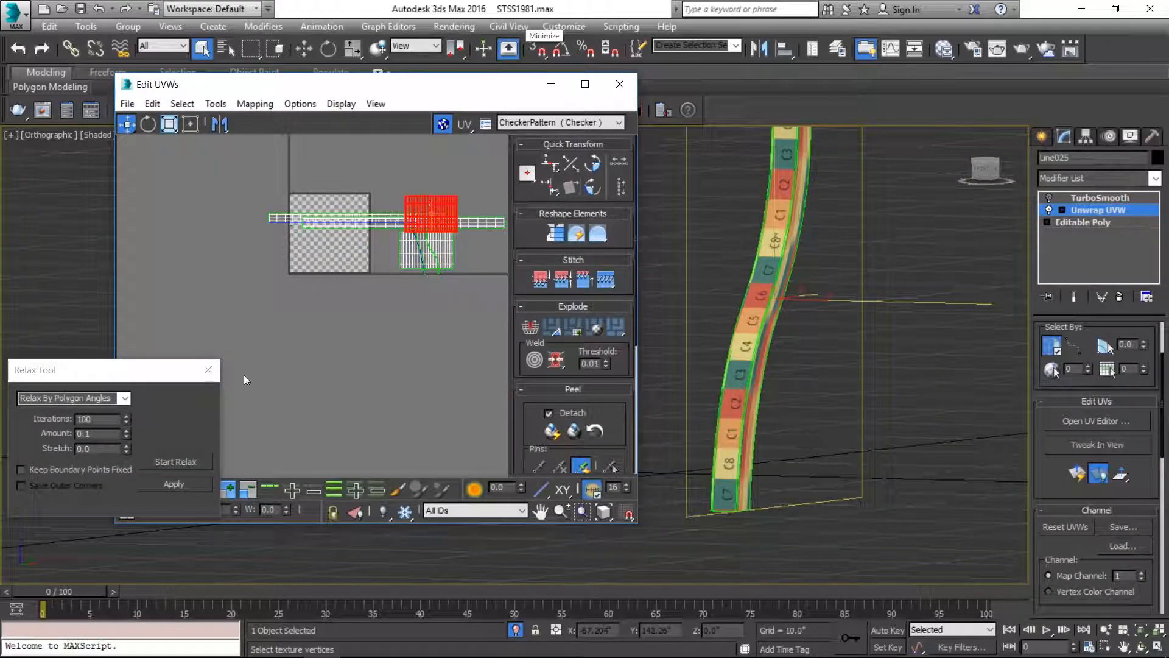
Relax the third rectangular shell by polygon angles, move it clear above the other strips and straighten it
left_click(192, 462)
left_click(191, 466)
scroll(433, 184, "up", 5)
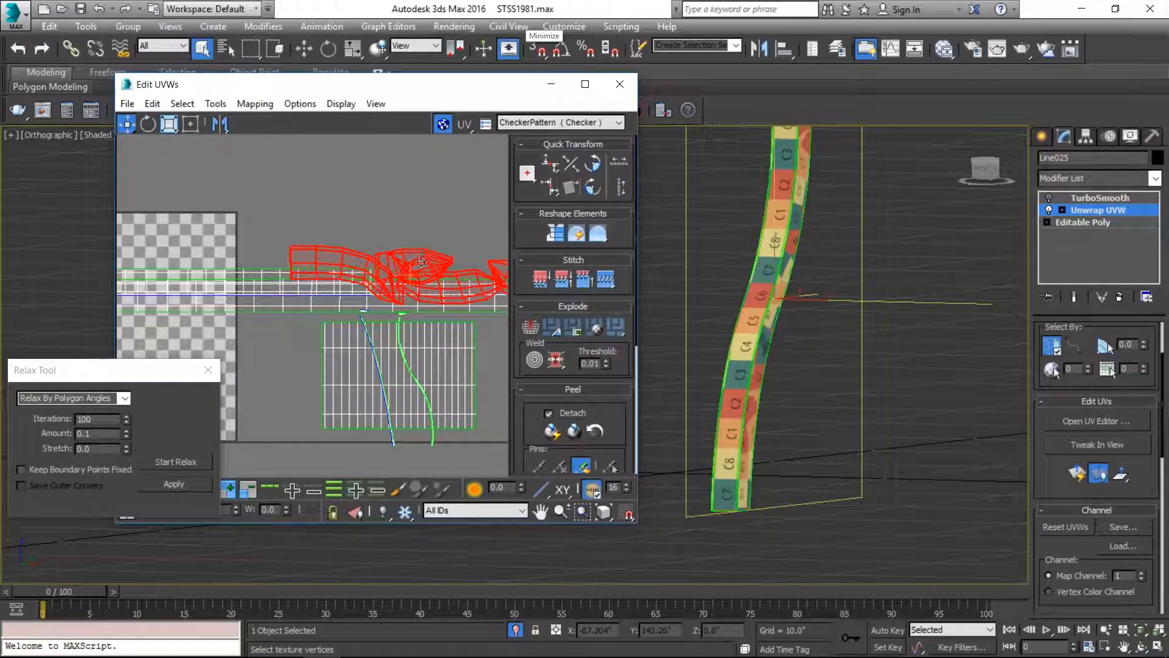
left_click_drag(422, 260, 380, 185)
middle_click_drag(419, 252, 467, 272)
scroll(421, 268, "down", 2)
left_click(563, 236)
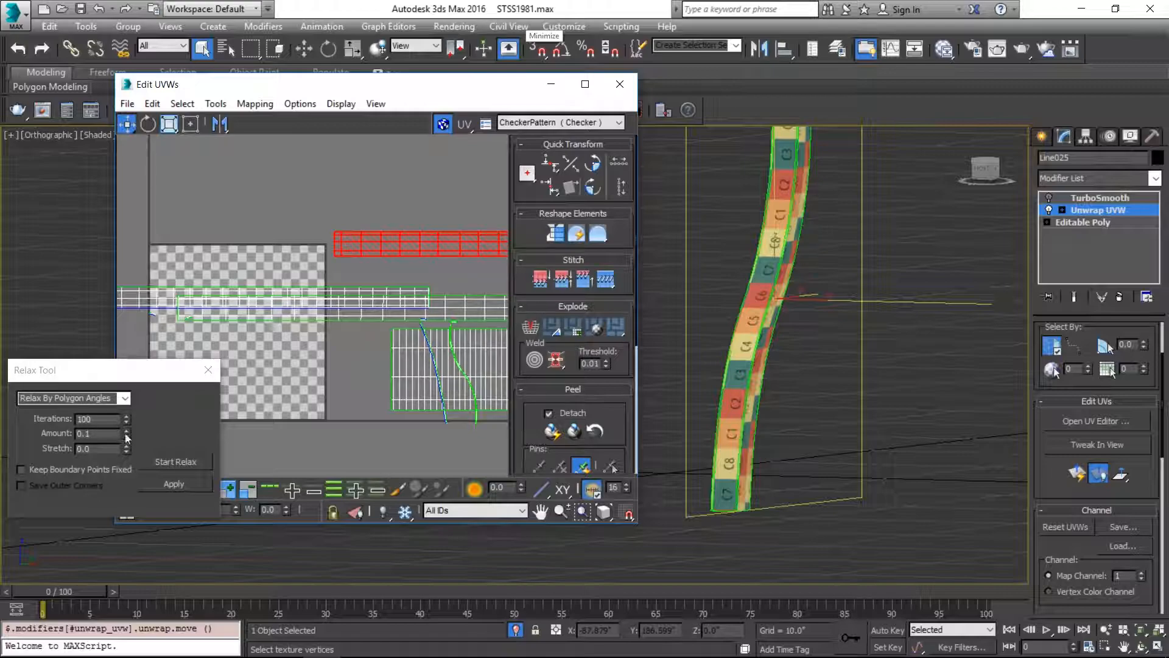
Relax the separated third strip again by polygon angles and straighten the result
left_click(178, 463)
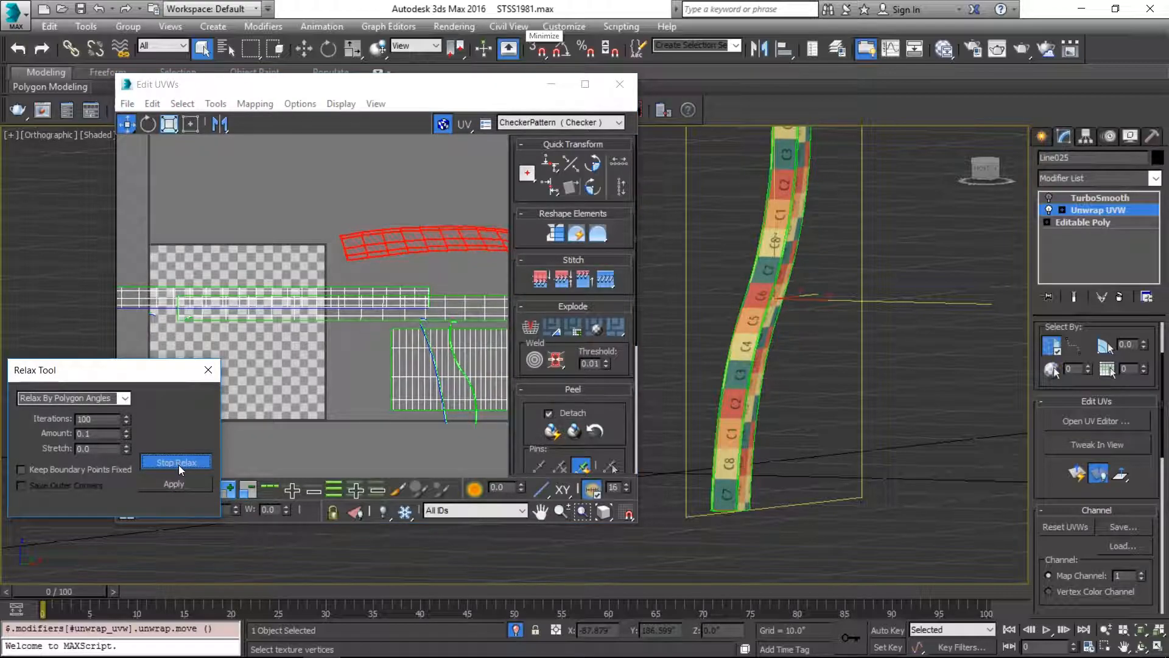
left_click(178, 465)
scroll(351, 212, "down", 2)
left_click(555, 234)
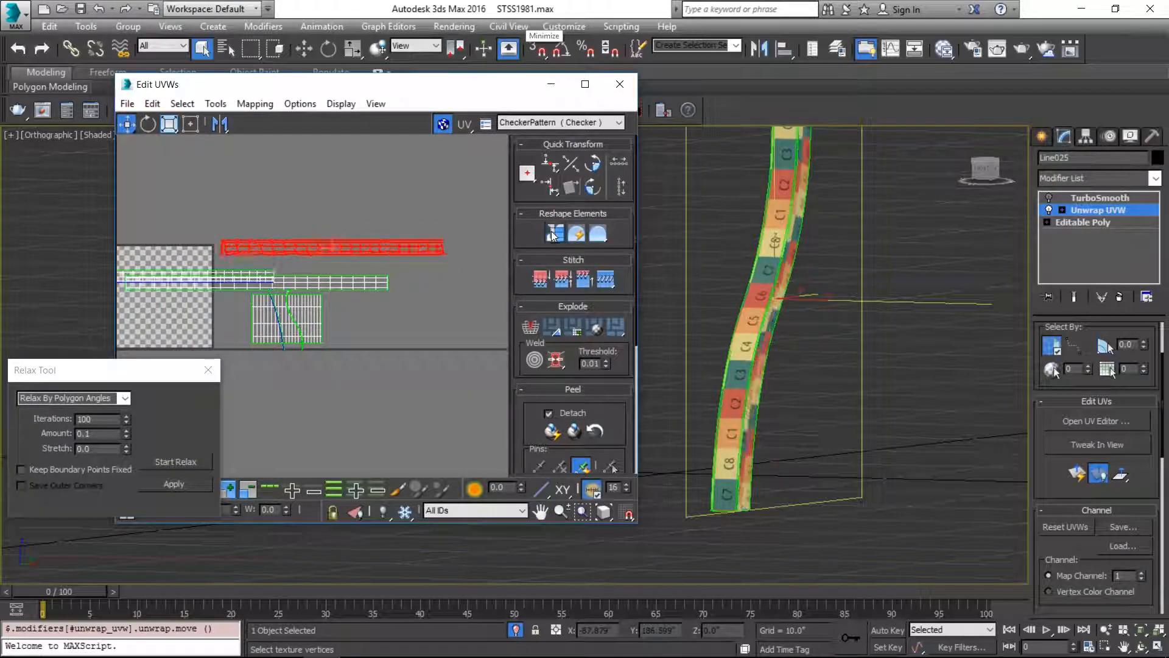
left_click_drag(442, 262, 445, 262)
Maximize the Edit UVWs window and reopen the custom Relax tool for the third strip
scroll(430, 247, "up", 3)
left_click_drag(400, 84, 449, 1)
left_click(209, 370)
middle_click_drag(692, 212, 565, 243)
left_click(622, 209)
left_click(471, 247)
left_click_drag(1129, 157, 1128, 176)
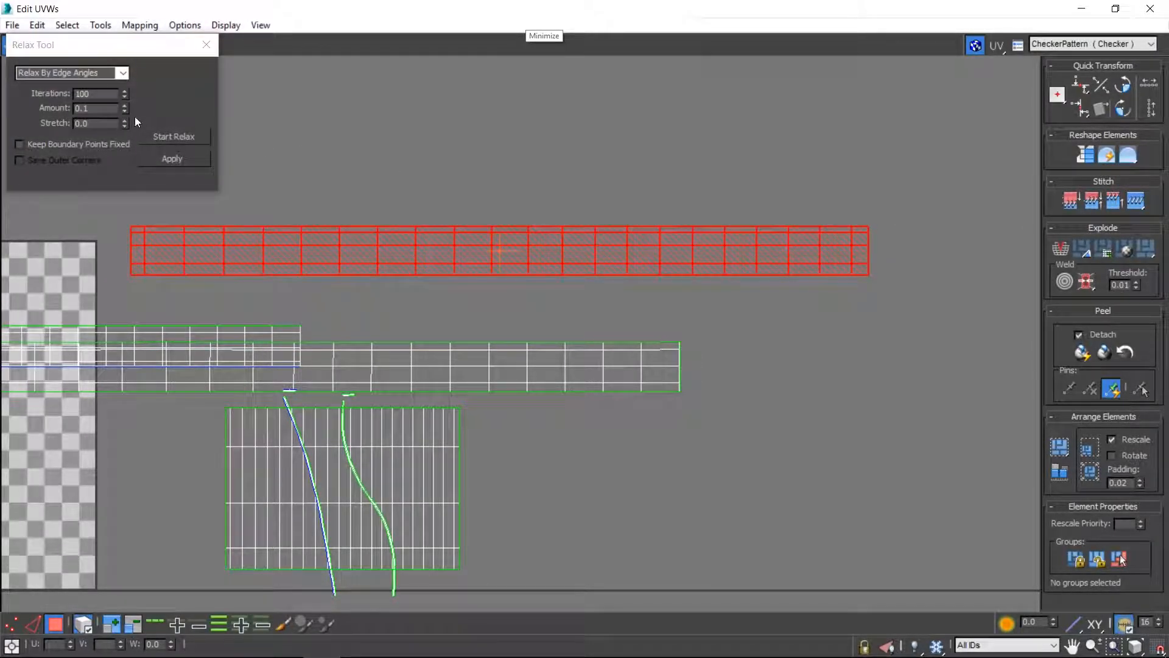
Switch the relax method to Relax By Polygon Angles and relax the selected third strip
left_click(123, 73)
left_click(61, 83)
left_click(168, 137)
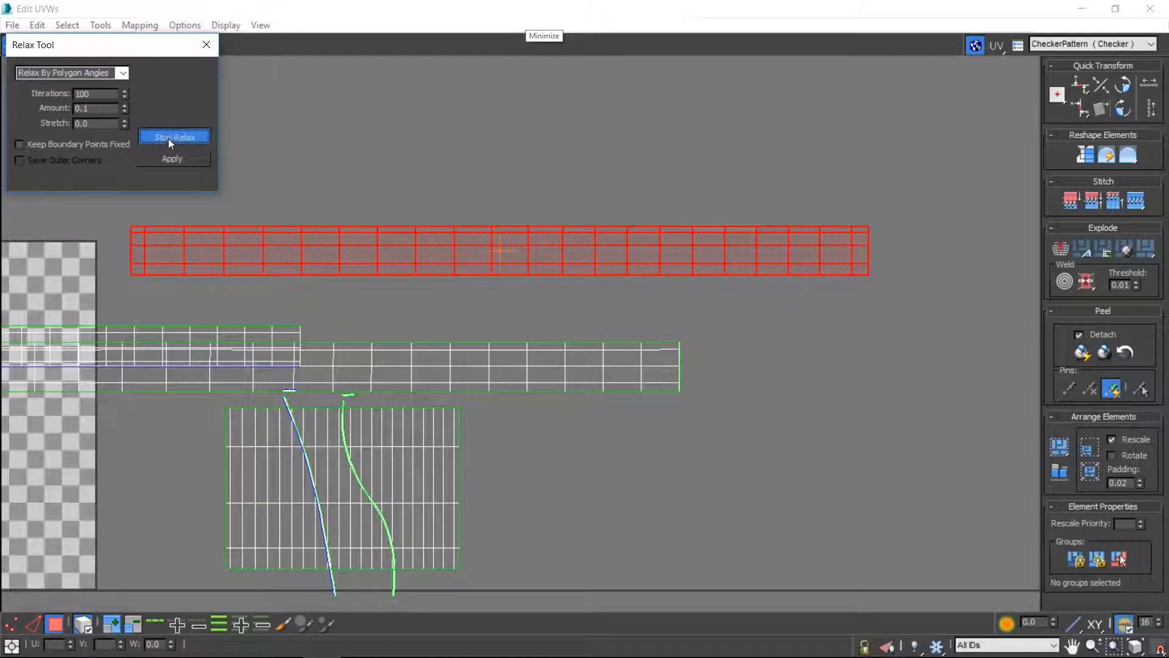
left_click(167, 141)
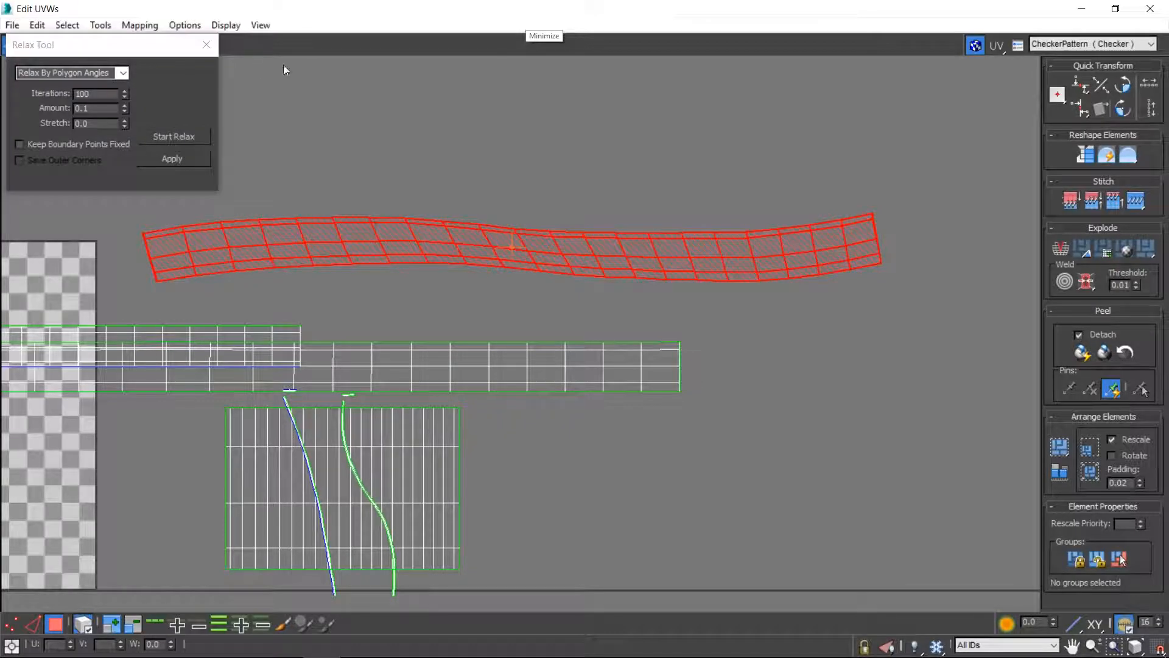
Examine the checker pattern on the curved model in the viewport, with the UV editor moved aside
left_click_drag(883, 5, 210, 105)
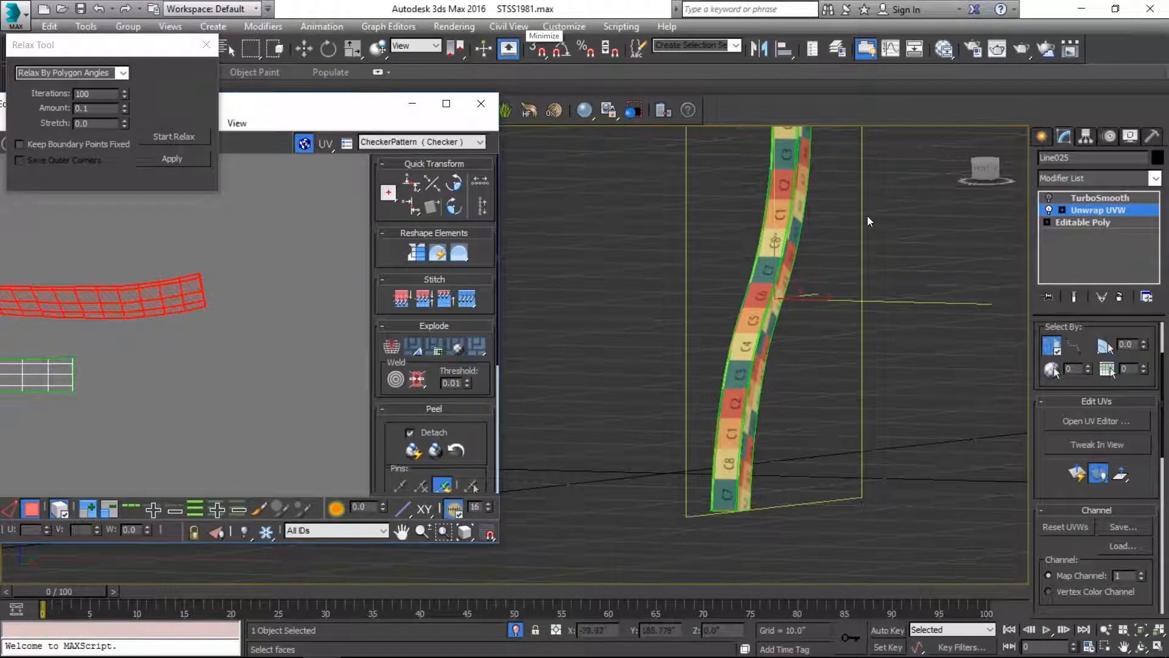
middle_click_drag(759, 153, 745, 368)
double_click(323, 101)
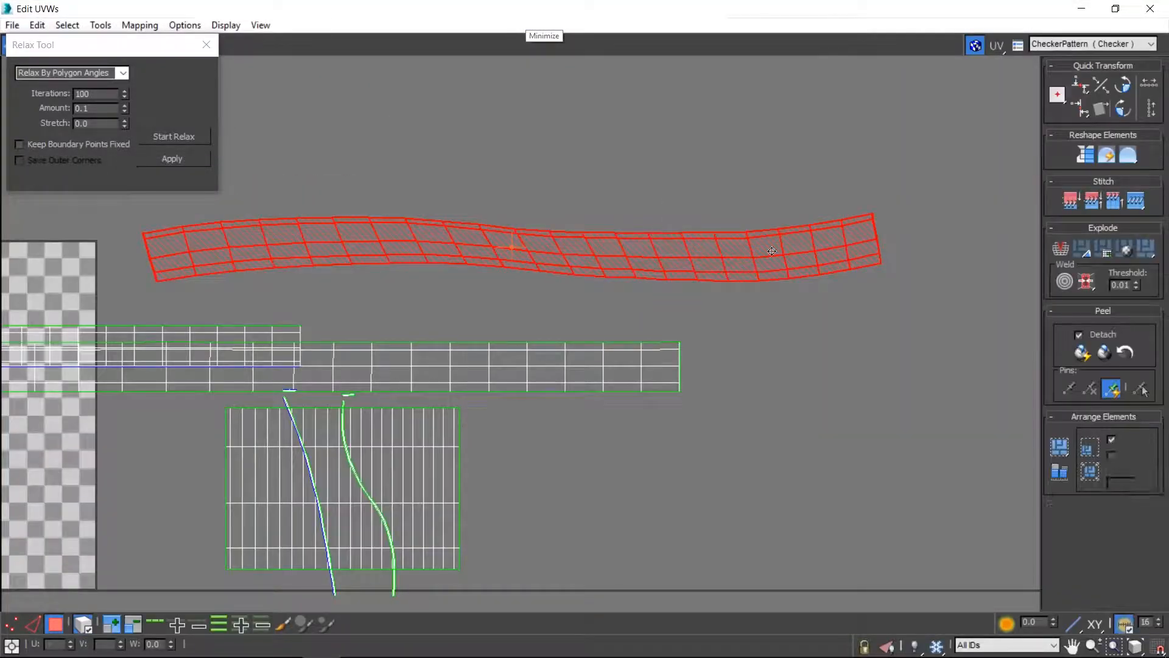
Try to separate the lower corner polygon at the curved strip's right end along its edges
left_click(872, 260)
scroll(872, 260, "up", 2)
scroll(872, 259, "up", 3)
key("2")
left_click(814, 268)
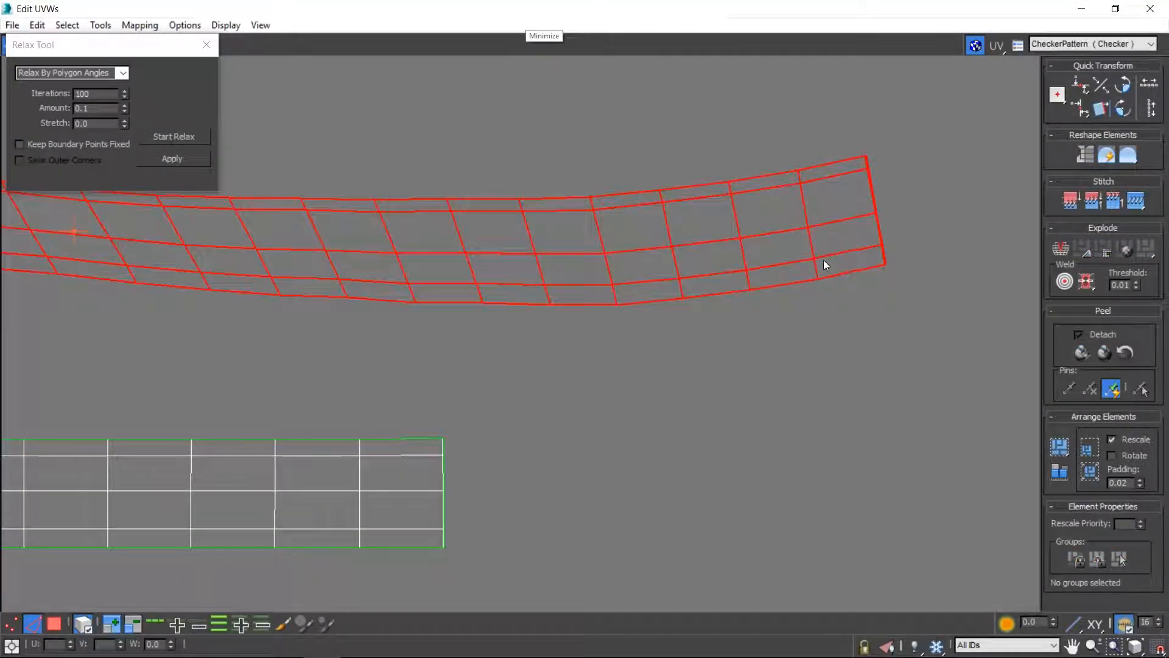
left_click(816, 269)
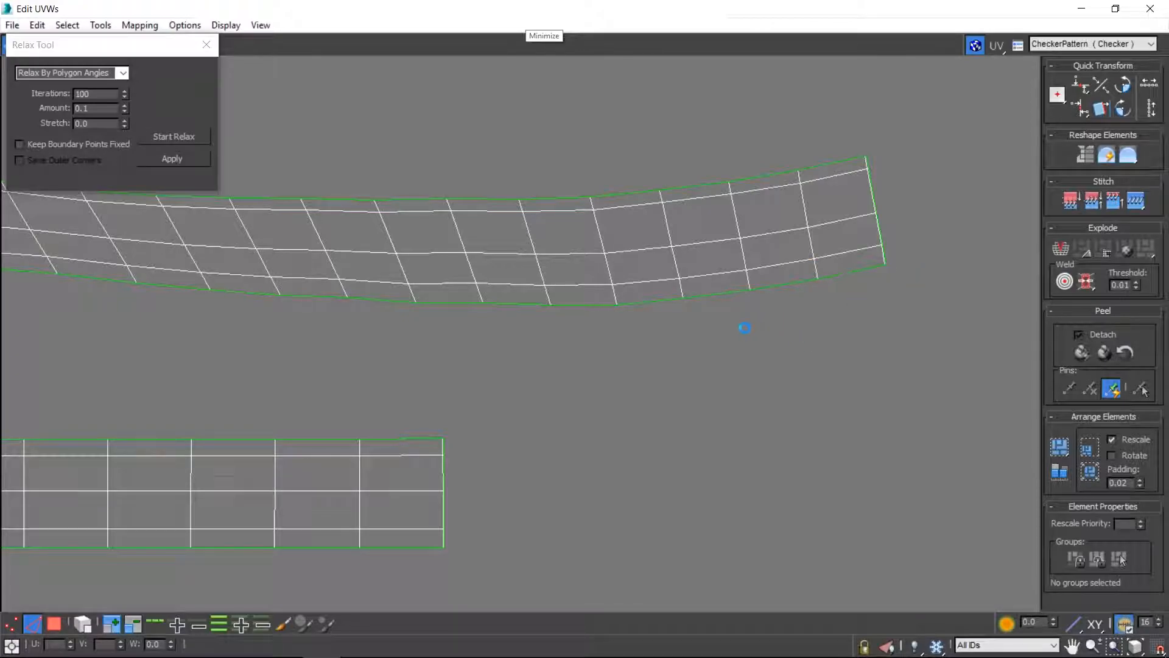
left_click(815, 268)
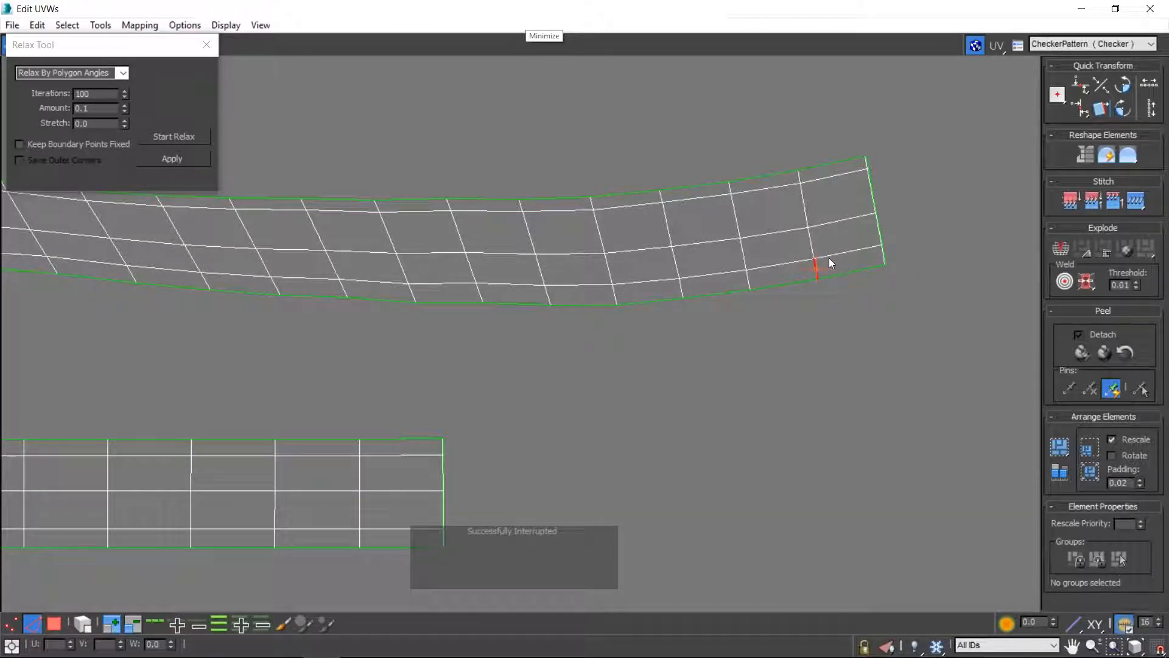
double_click(830, 254)
left_click(726, 352)
left_click(849, 250)
left_click(893, 290)
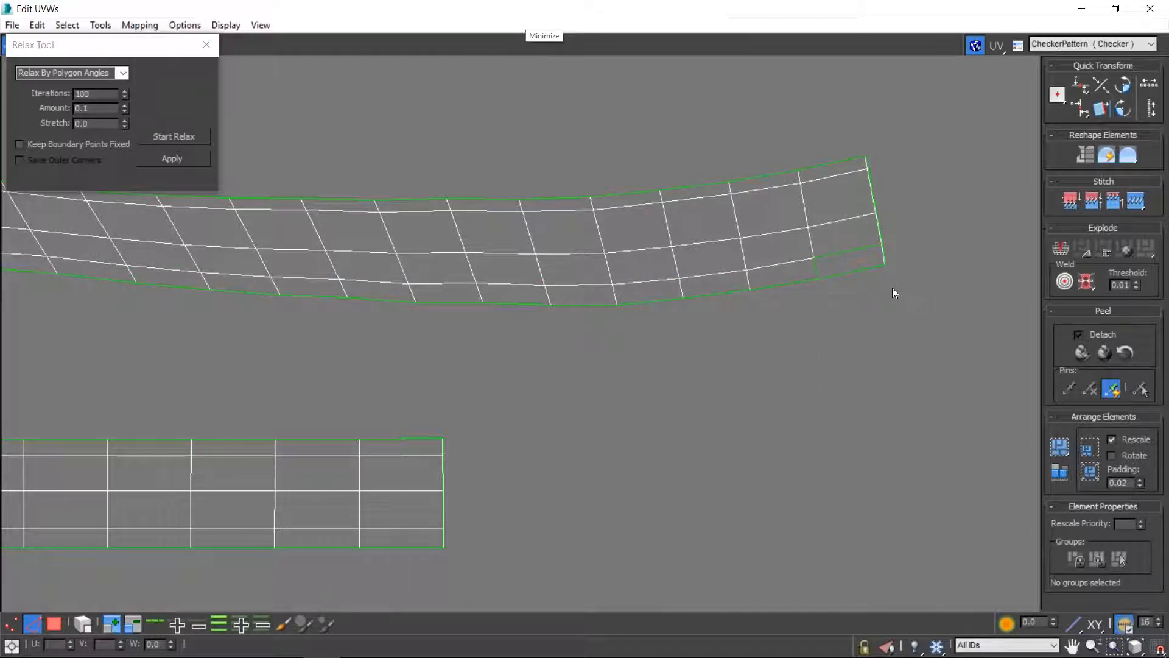
Try to straighten the whole curved strip, selected as an element in polygon mode
key("3")
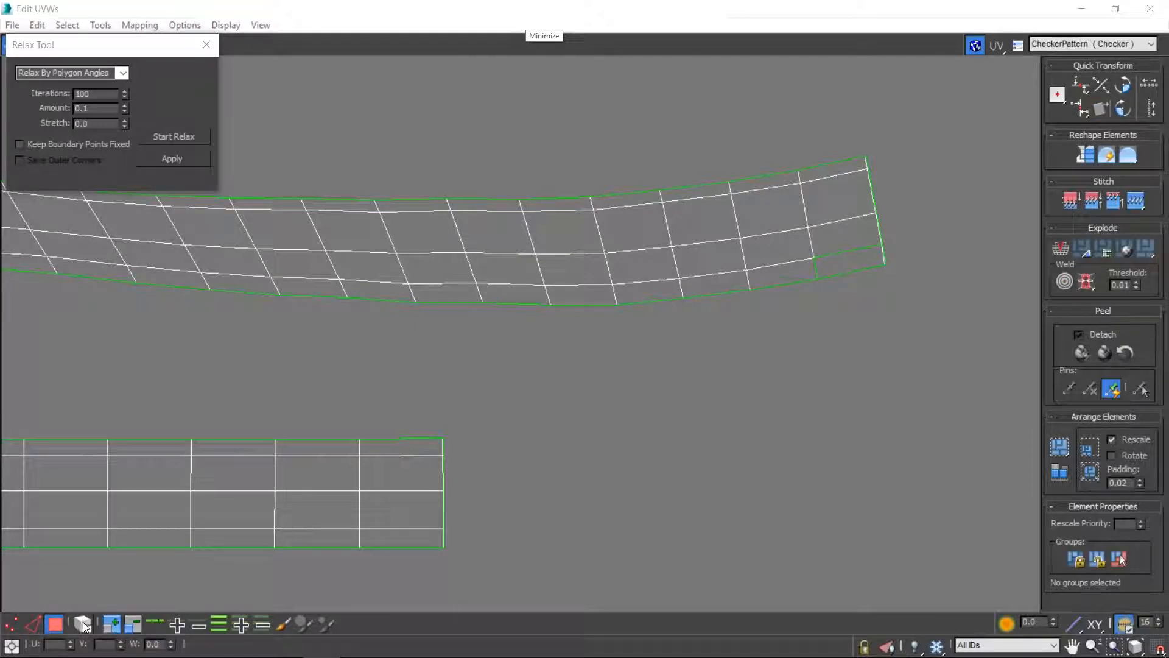
left_click(435, 268)
left_click(84, 628)
left_click(597, 347)
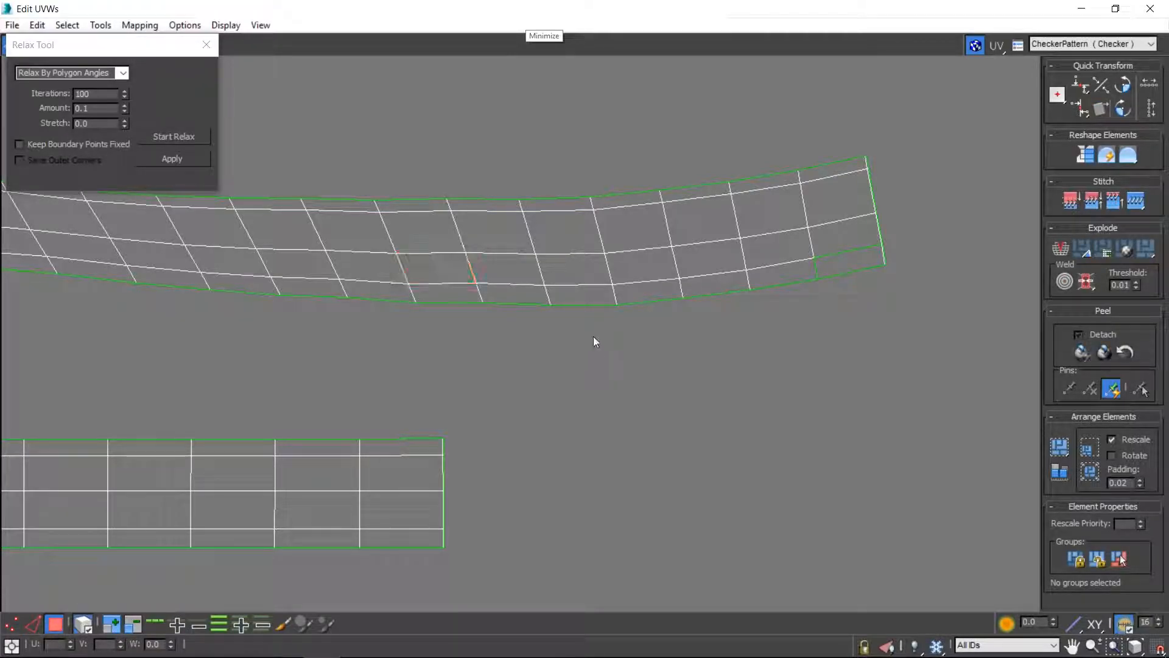
left_click(630, 270)
left_click(1085, 159)
scroll(655, 220, "down", 6)
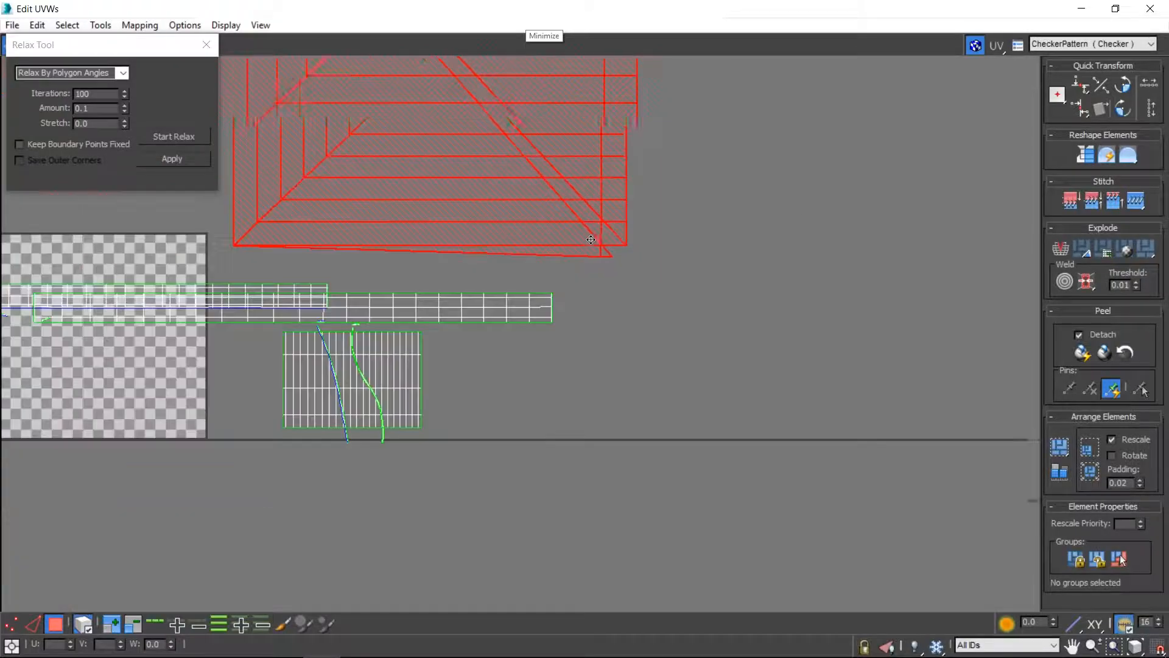
middle_click_drag(654, 220, 486, 225)
left_click_drag(485, 226, 506, 218)
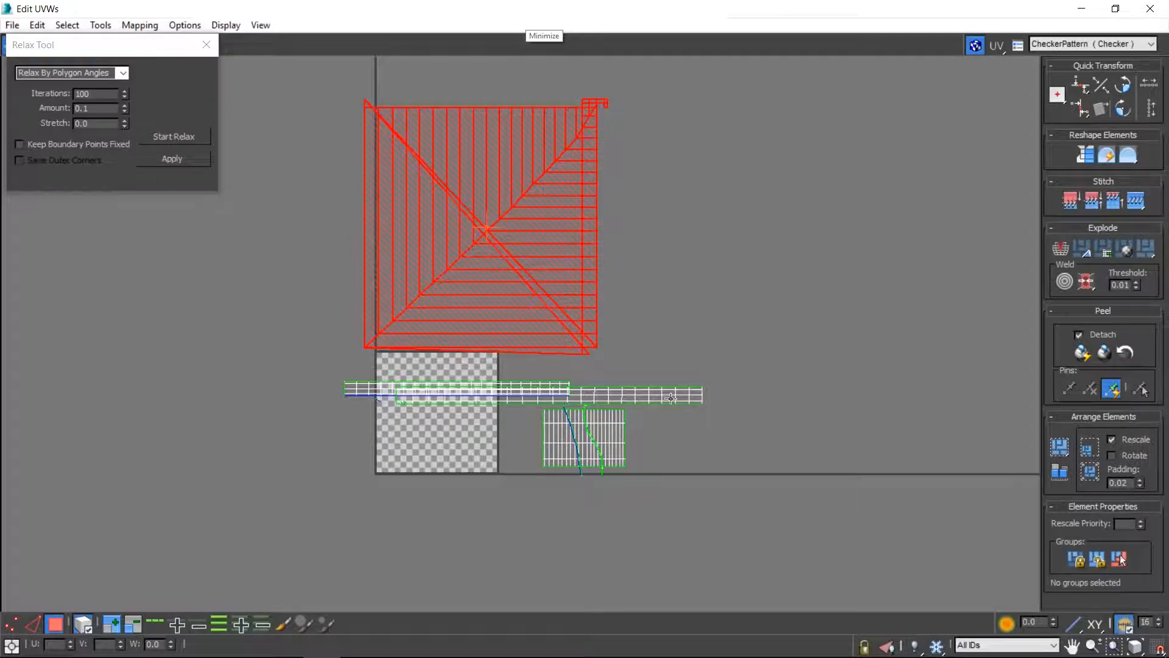
Move the long strip lying over the checker tile out to the empty area at the right and straighten it
left_click(634, 399)
left_click_drag(634, 400, 874, 282)
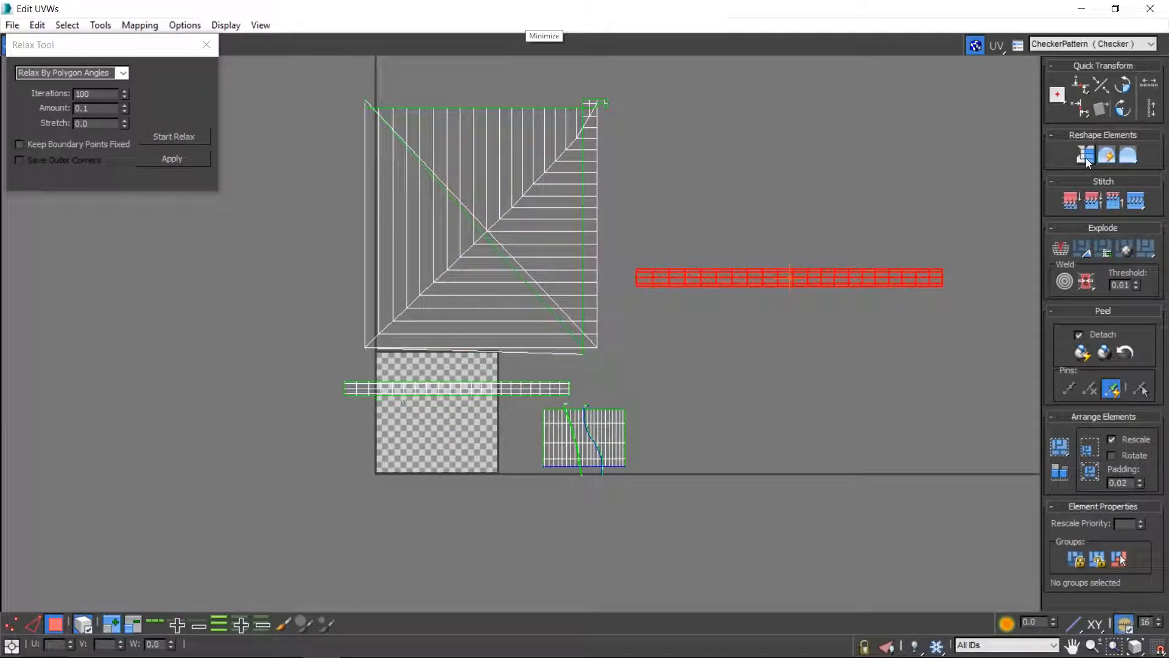
left_click(1089, 154)
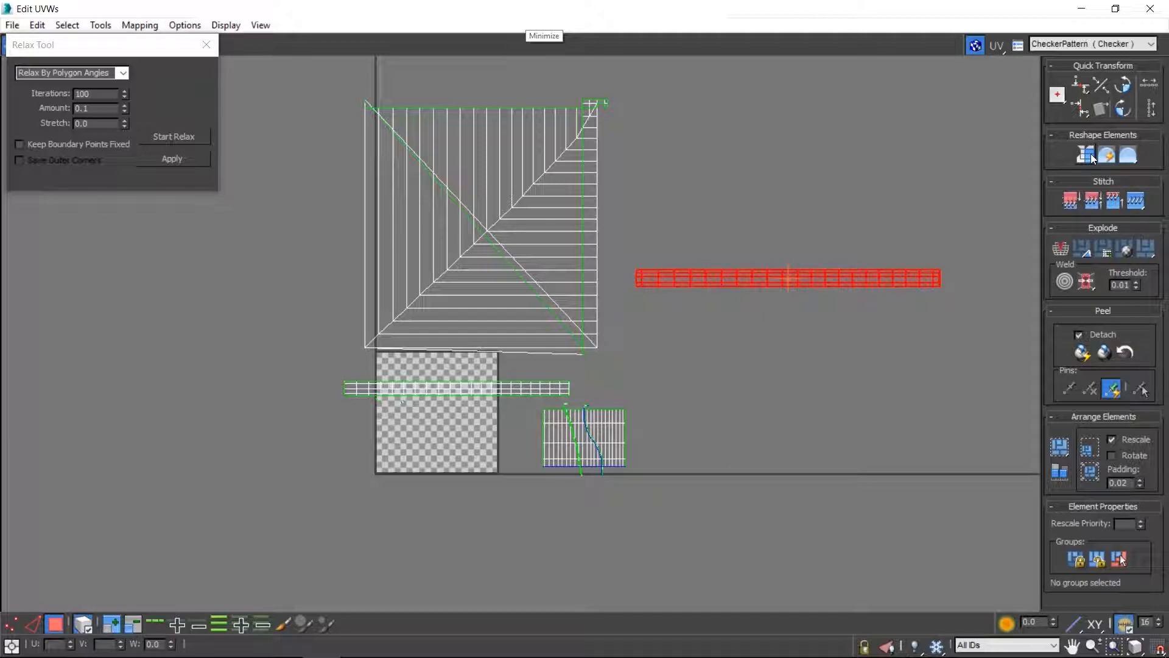
left_click(833, 213)
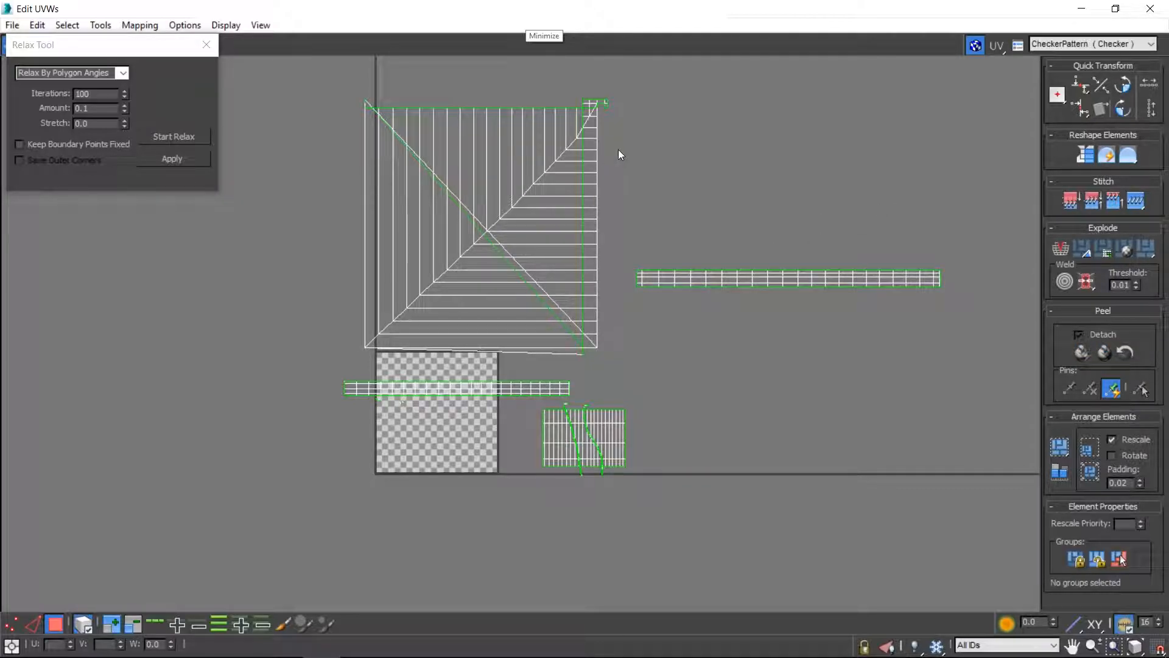
Undo the recent shell moves and straighten operations back to the curved third strip
key("ctrl+z")
key("ctrl+z")
key("ctrl+z")
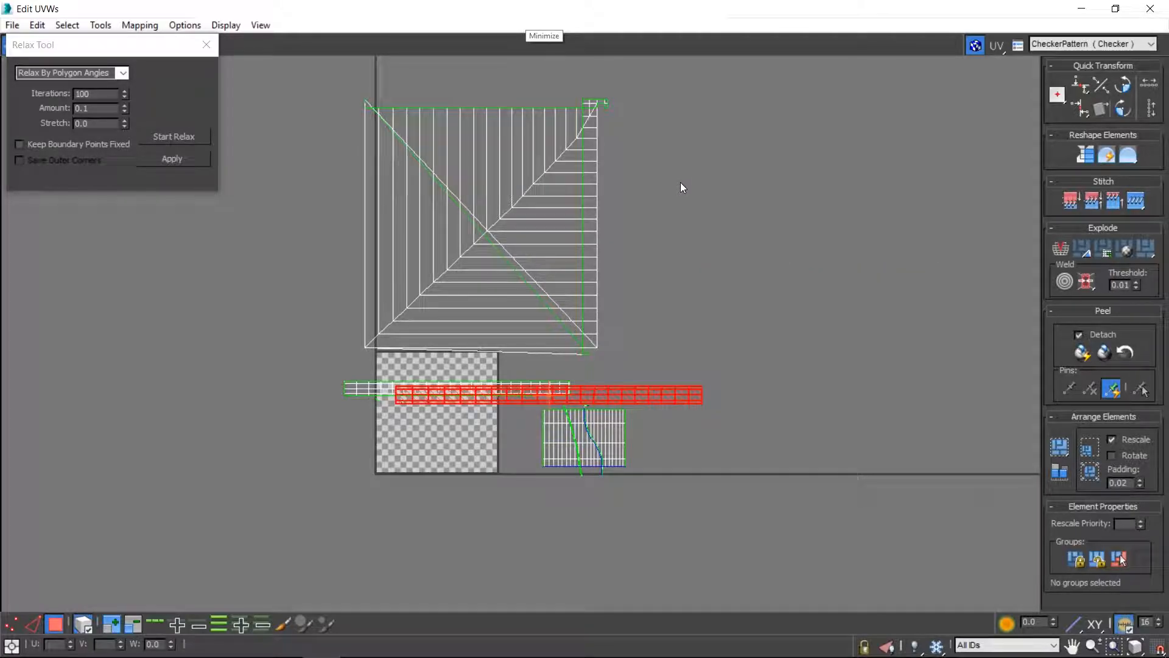
key("ctrl+z")
scroll(790, 332, "up", 4)
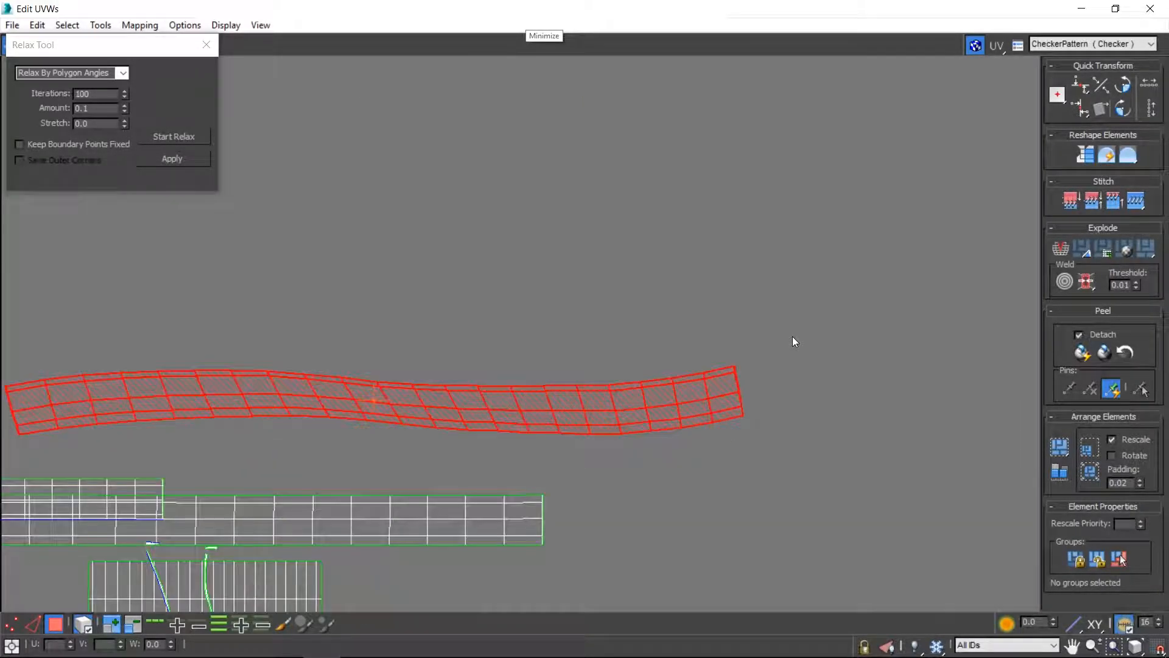
Select the edges around the lower corner at the curved strip's right end and weld them
left_click(791, 347)
left_click(718, 398)
scroll(717, 420, "up", 4)
left_click(781, 458)
key("2")
left_click_drag(748, 412, 750, 415)
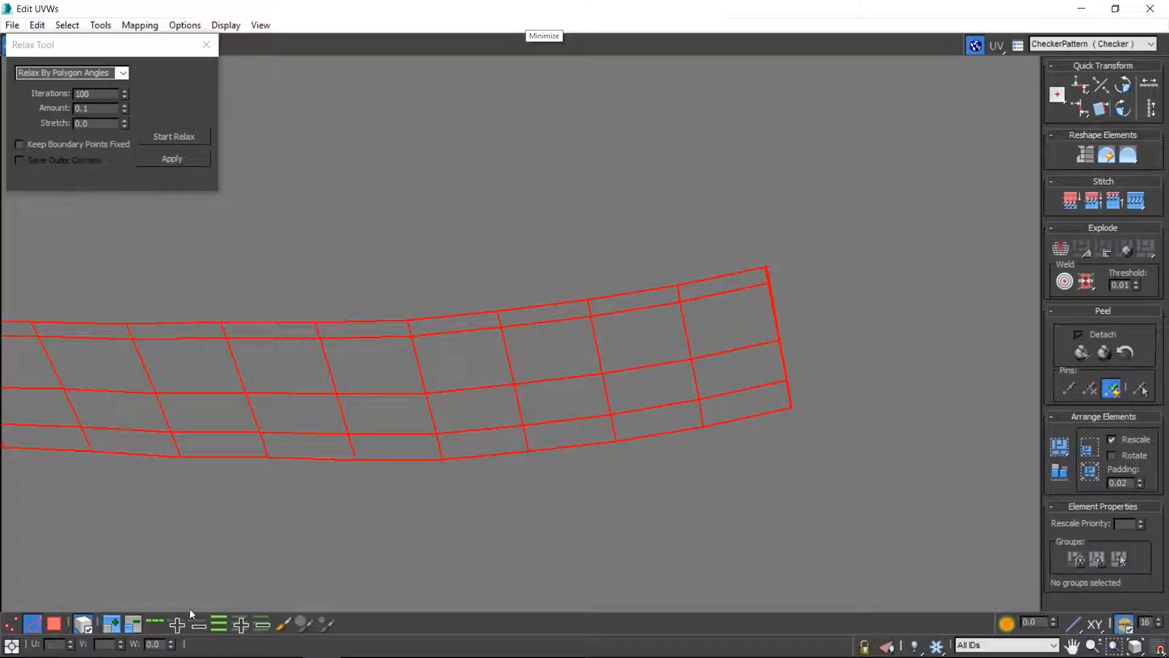
left_click(33, 624)
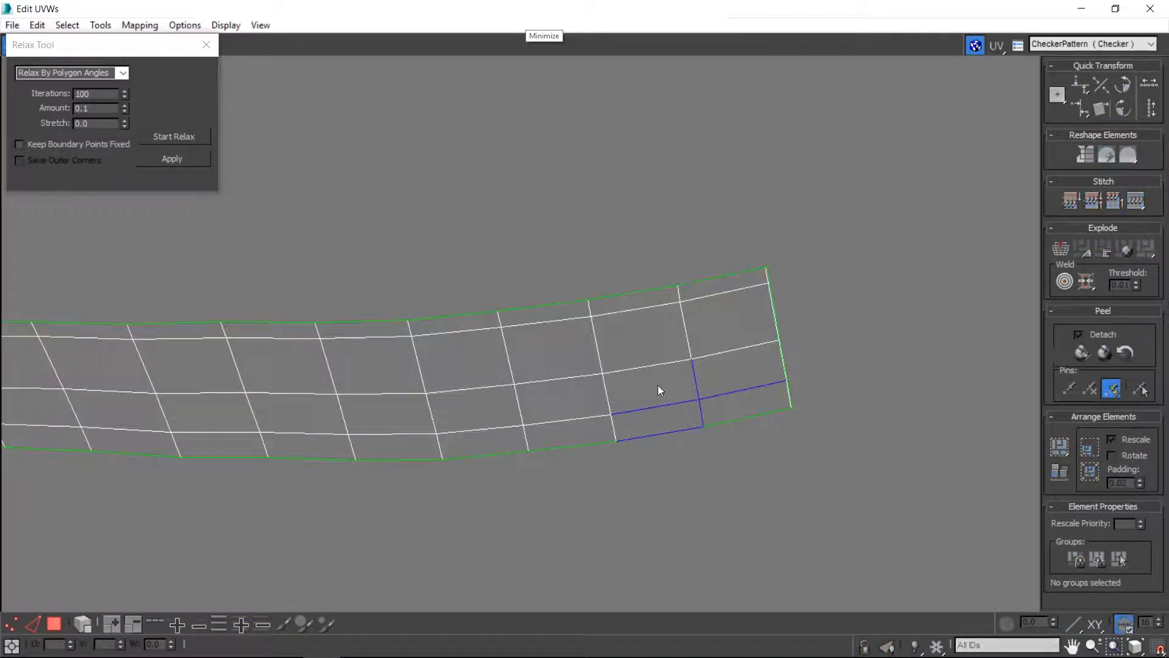
left_click(33, 624)
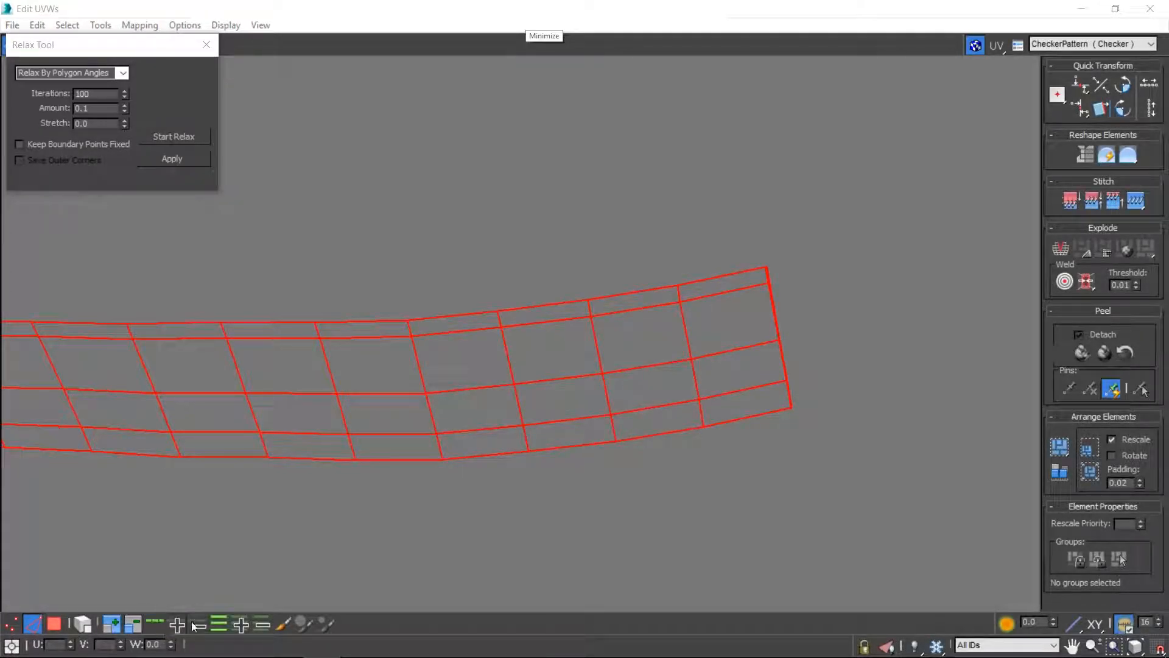
left_click_drag(755, 412, 833, 359)
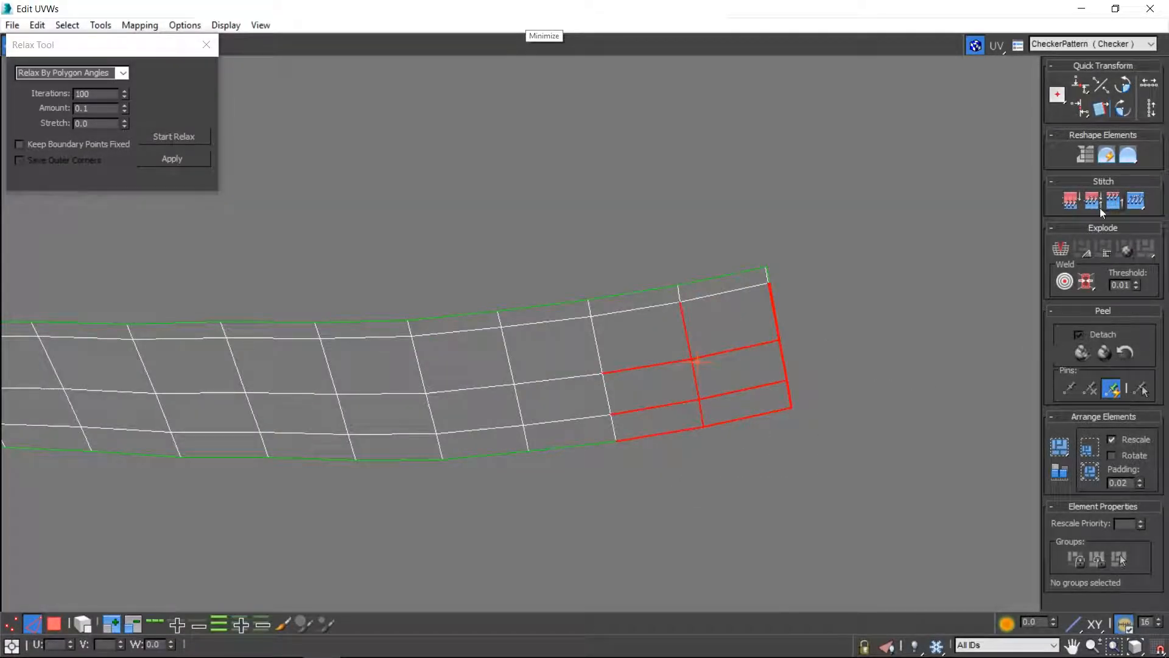
left_click(1086, 283)
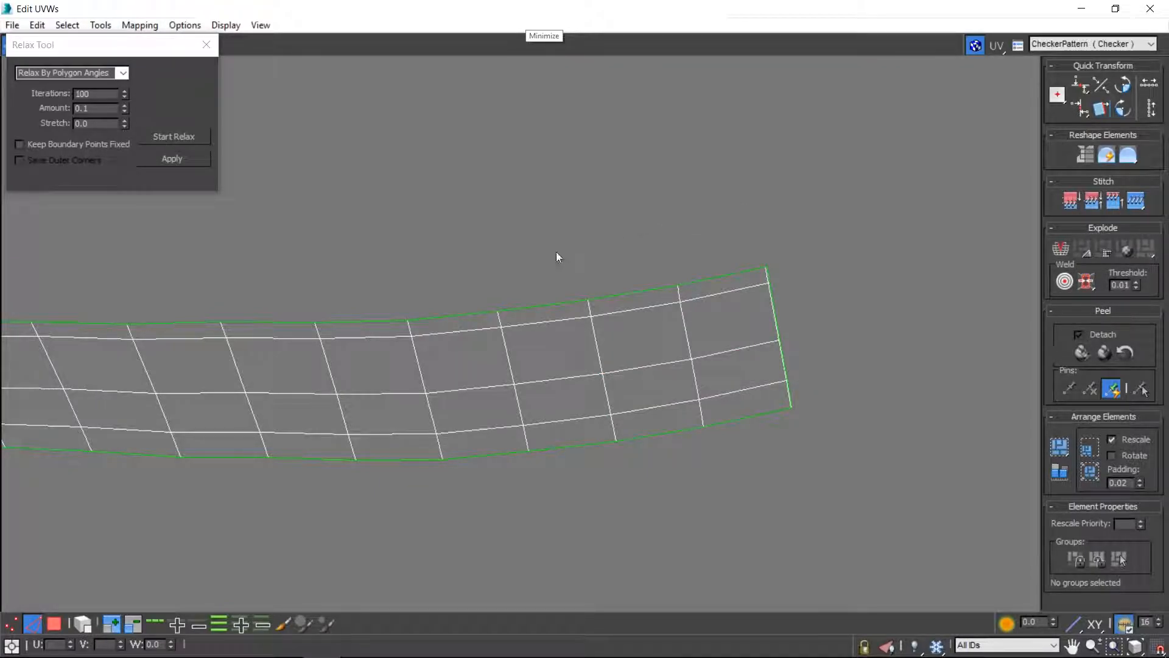
Straighten the whole welded third strip, selected in polygon mode, into a regular rectangular grid
left_click(55, 623)
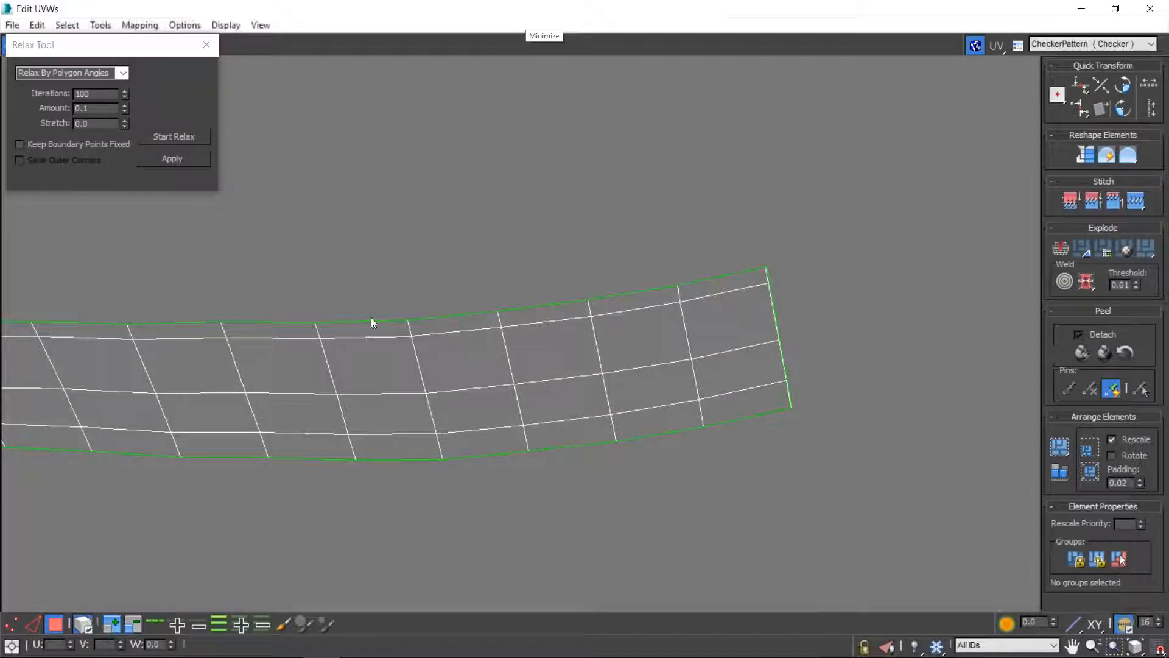
left_click(368, 341)
left_click(1088, 155)
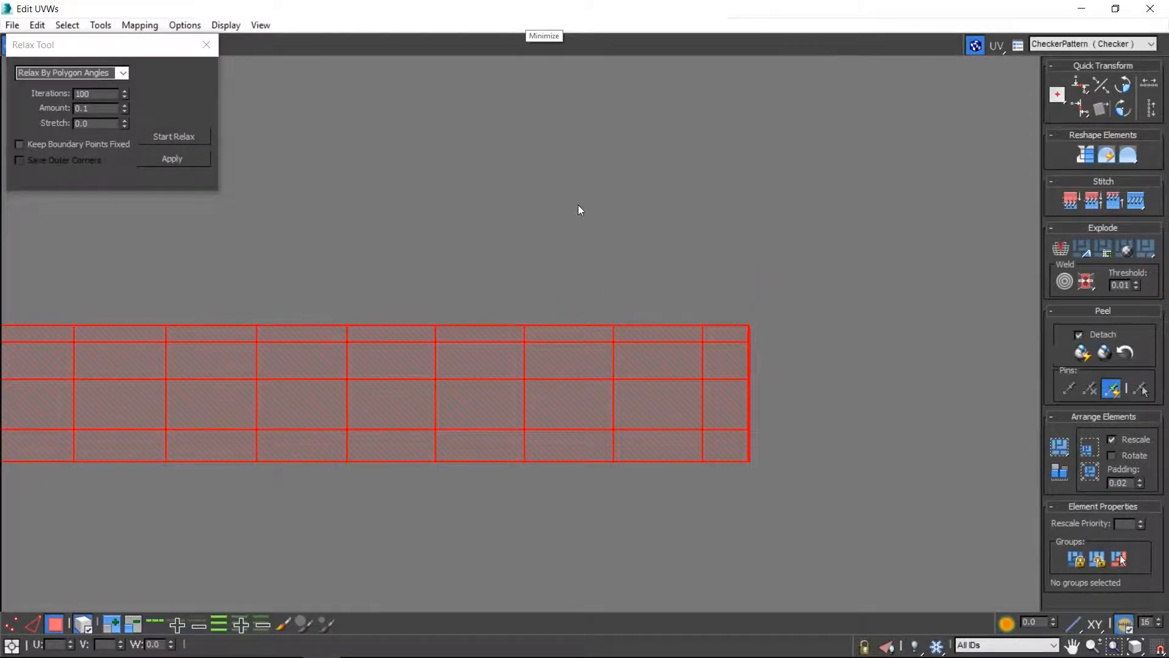
left_click(579, 209)
Relax the compressed shell below the strips by polygon angles and straighten it, repeating both operations once
scroll(334, 302, "down", 6)
left_click(424, 420)
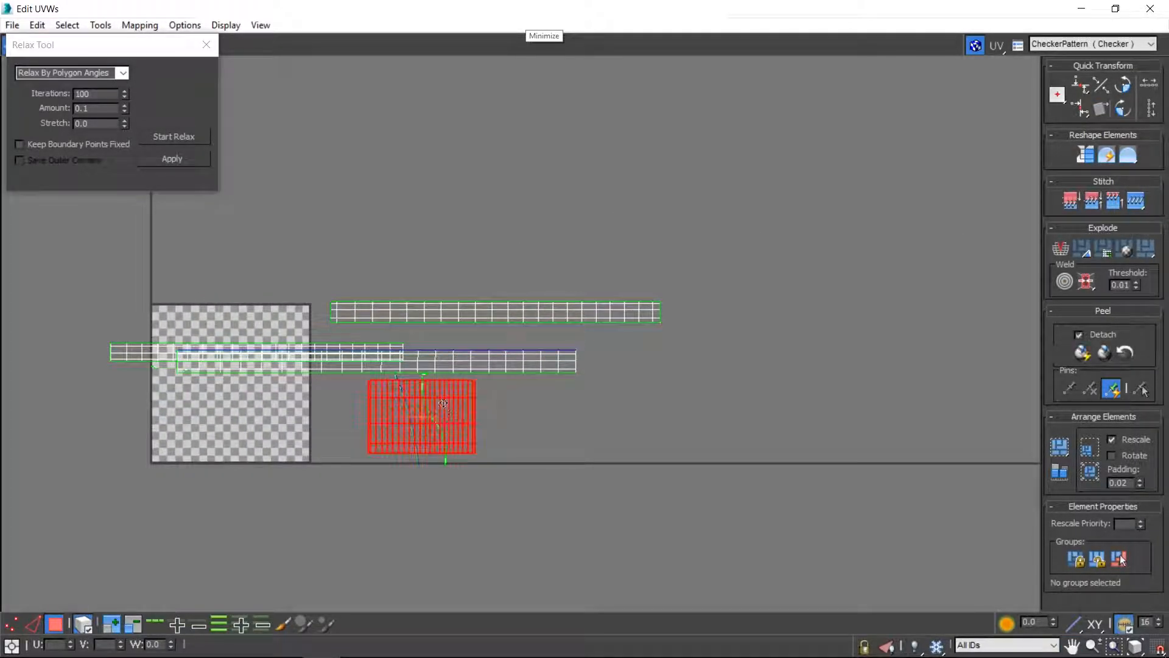
left_click(194, 137)
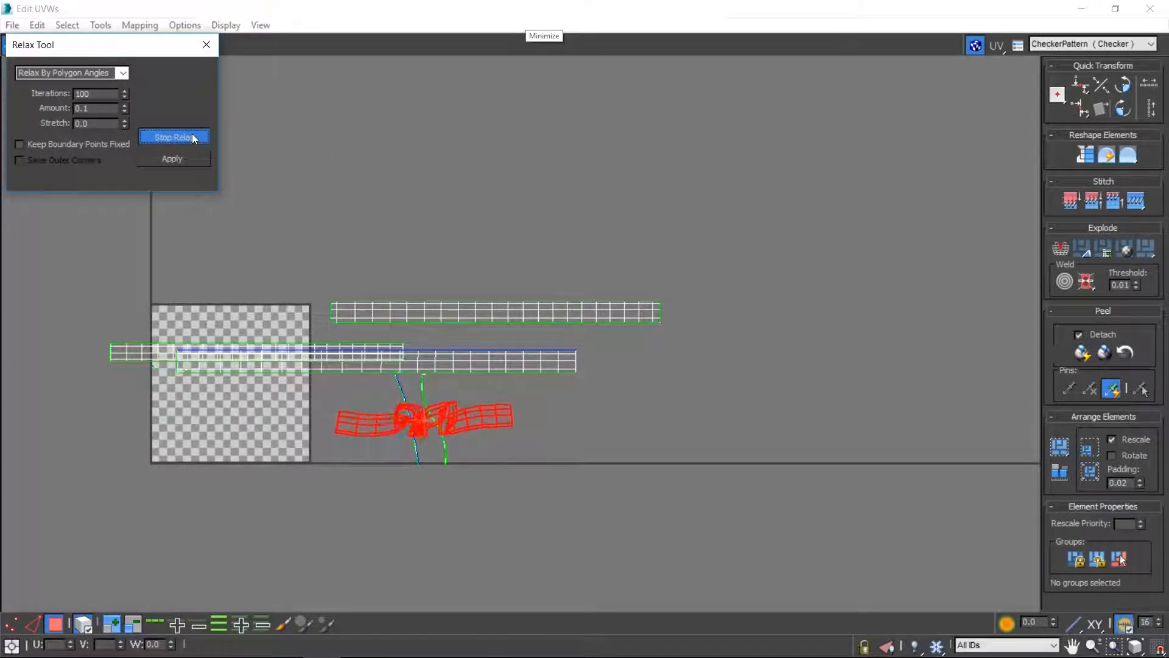
left_click(194, 137)
left_click(1087, 156)
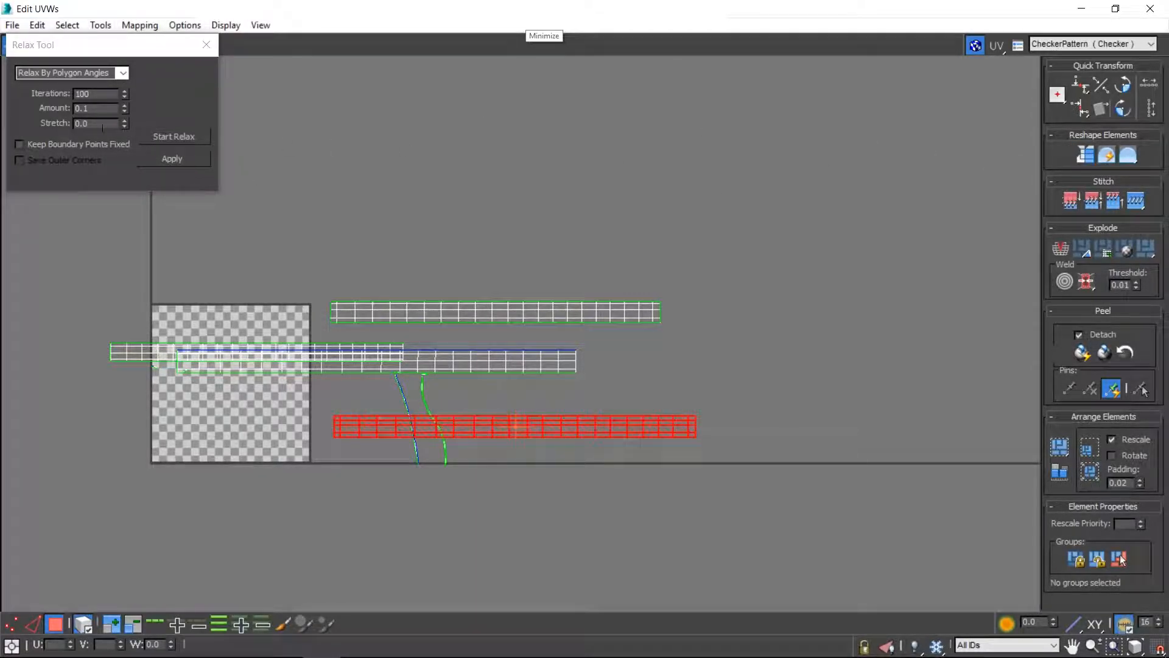
left_click(183, 136)
left_click(182, 136)
left_click(1085, 154)
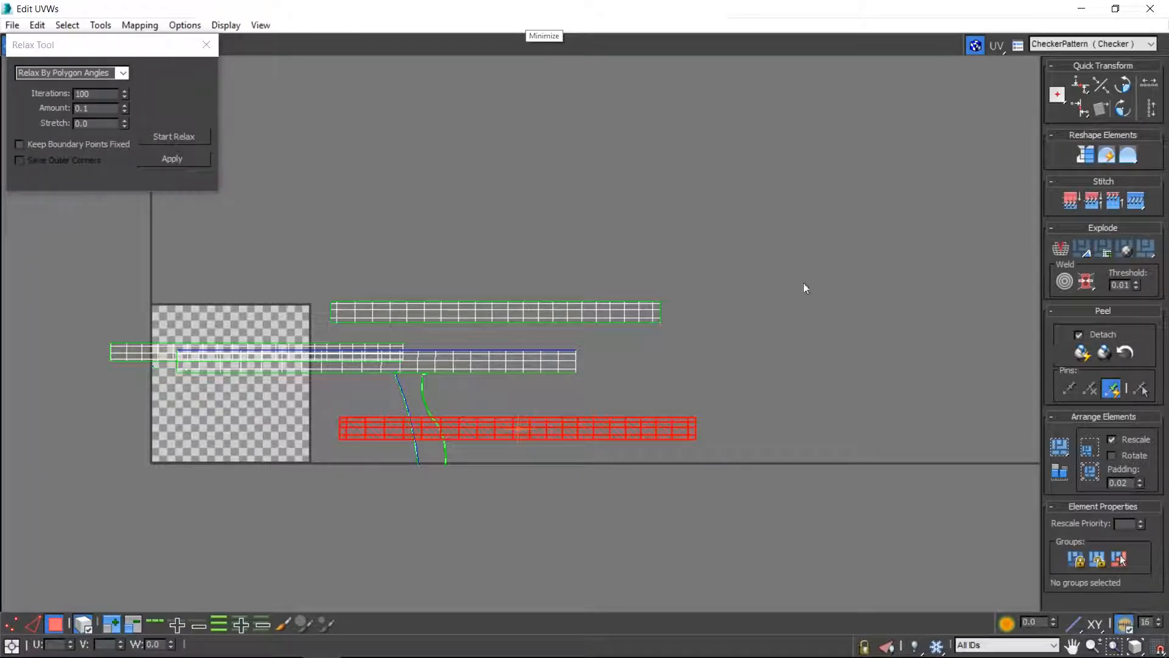
Move the newly straightened strip above the other strips and straighten the two thin curved vertical shells
left_click_drag(620, 423, 605, 180)
left_click_drag(363, 401, 478, 443)
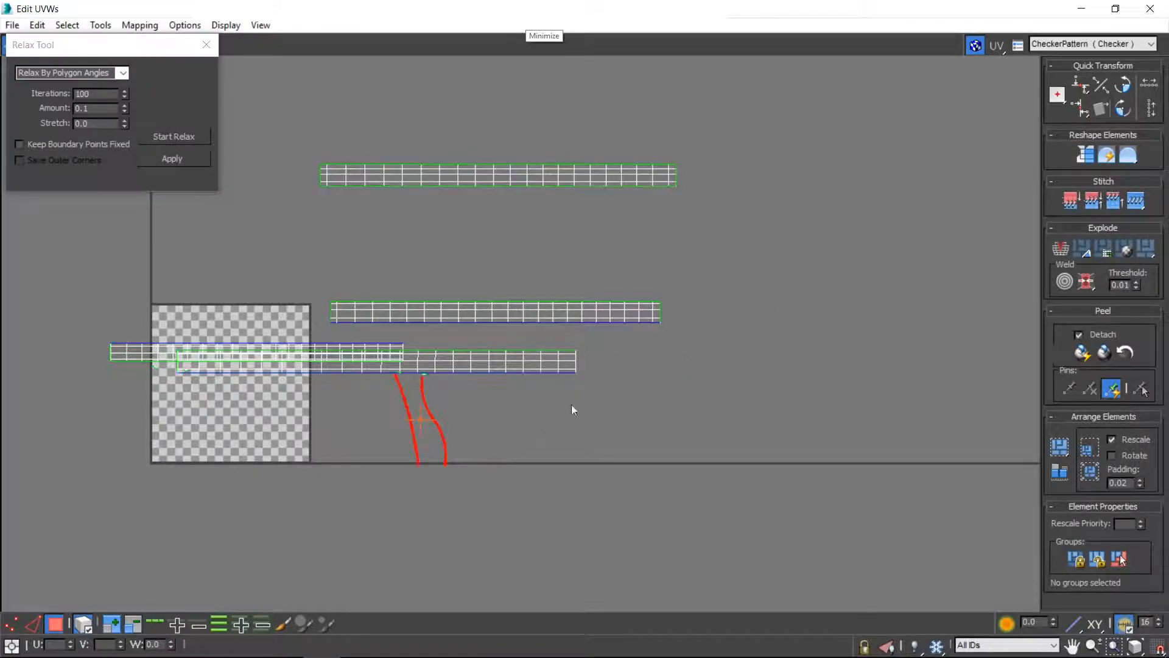
left_click(1084, 156)
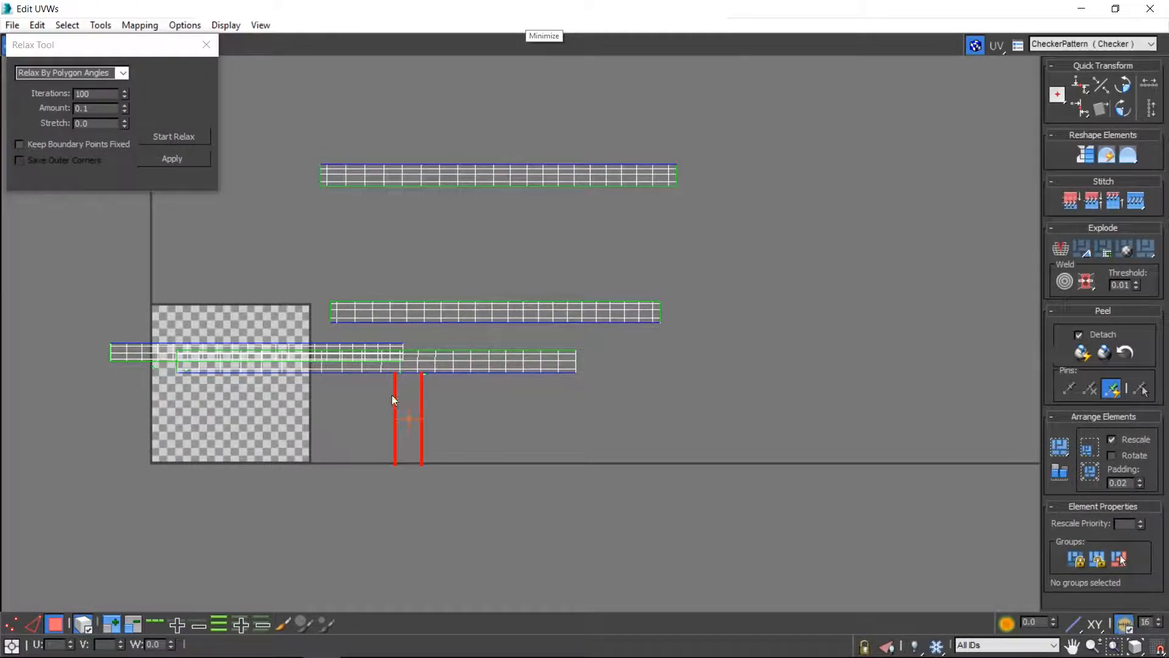
Select the two thin vertical shells together with the small pieces at their upper ends and relax them by polygon angles
scroll(387, 389, "up", 5)
left_click(549, 335)
left_click(531, 318)
left_click(432, 312, "ctrl")
left_click(439, 334)
left_click_drag(473, 296, 481, 225)
left_click_drag(473, 322, 475, 325)
left_click_drag(534, 291, 478, 322, "ctrl")
left_click(193, 139)
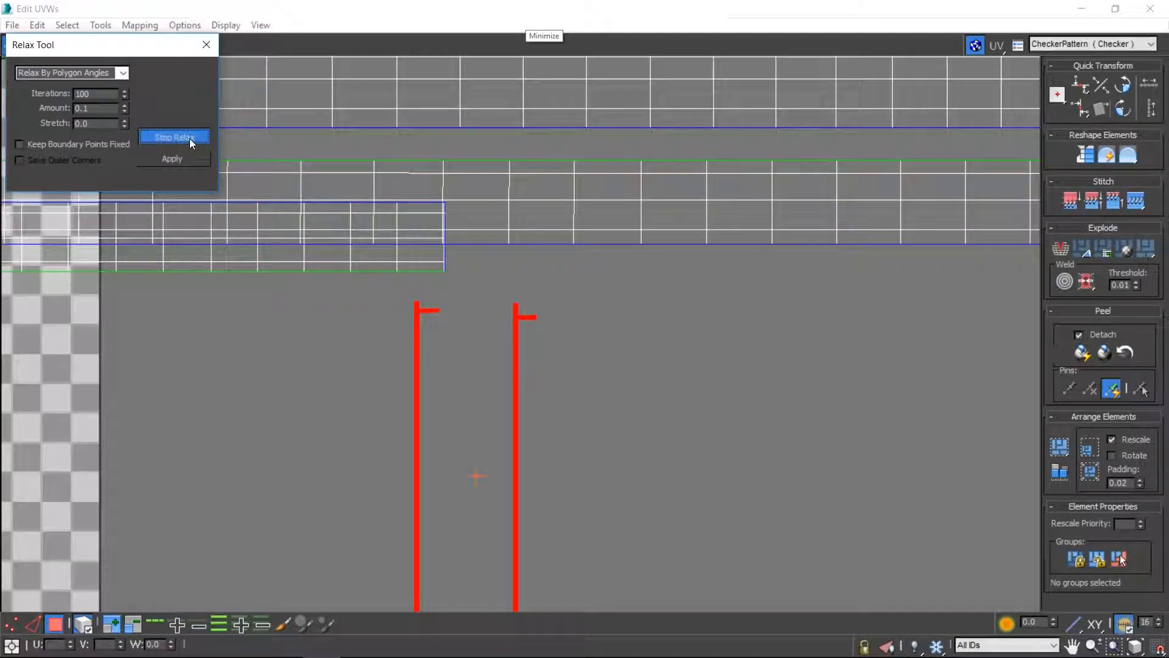
left_click(193, 143)
Select all UV shells and rescale the elements to a consistent texture scale
scroll(634, 315, "down", 5)
key("ctrl+a")
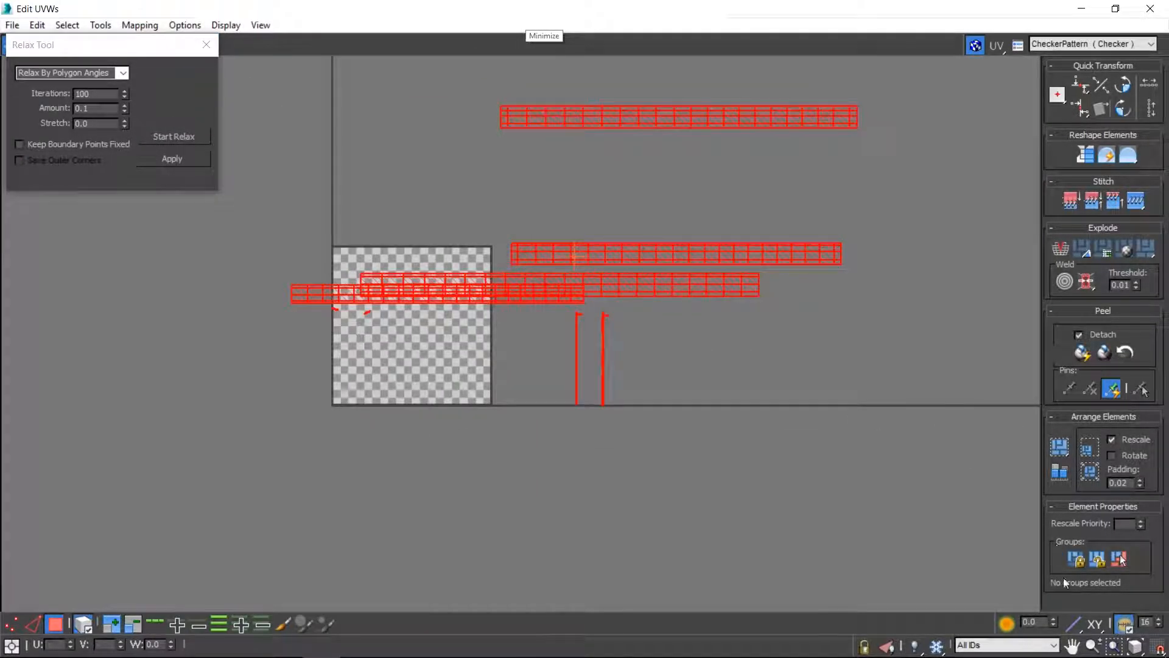
left_click(1059, 473)
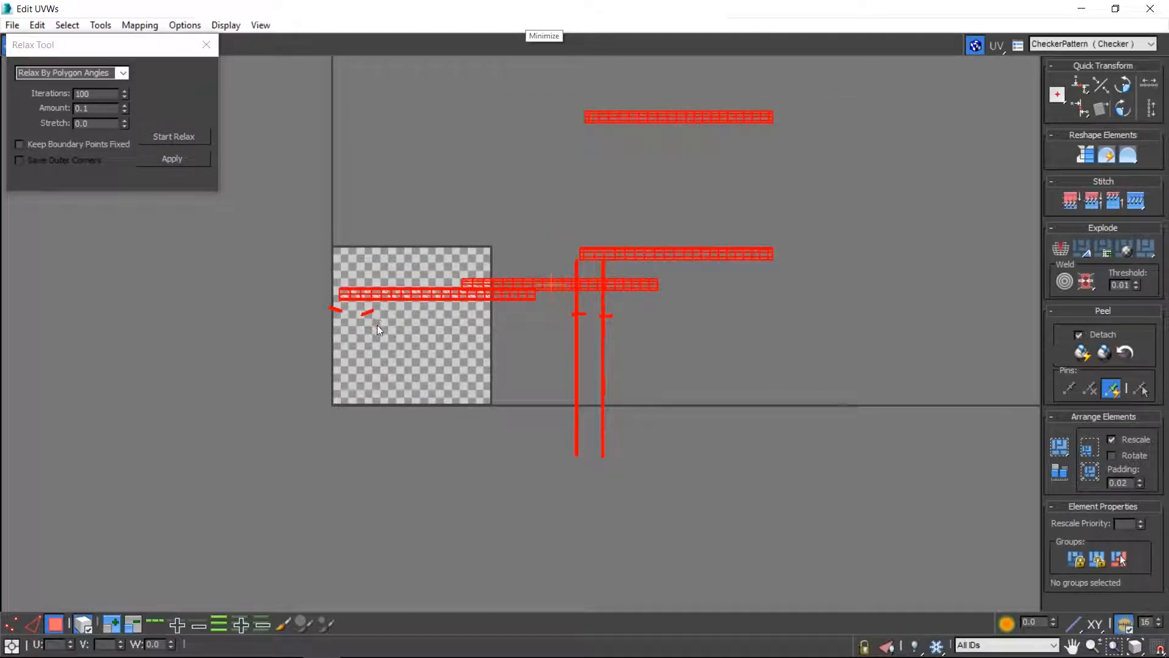
Select the two small shells at the edge of the checker tile and relax them by polygon angles
left_click(336, 331)
left_click_drag(335, 330, 391, 306)
left_click(162, 138)
left_click(162, 138)
Check the checker mapping at the foot of the leg in the viewport and close the UV editor
left_click_drag(715, 12, 316, 163)
key("z")
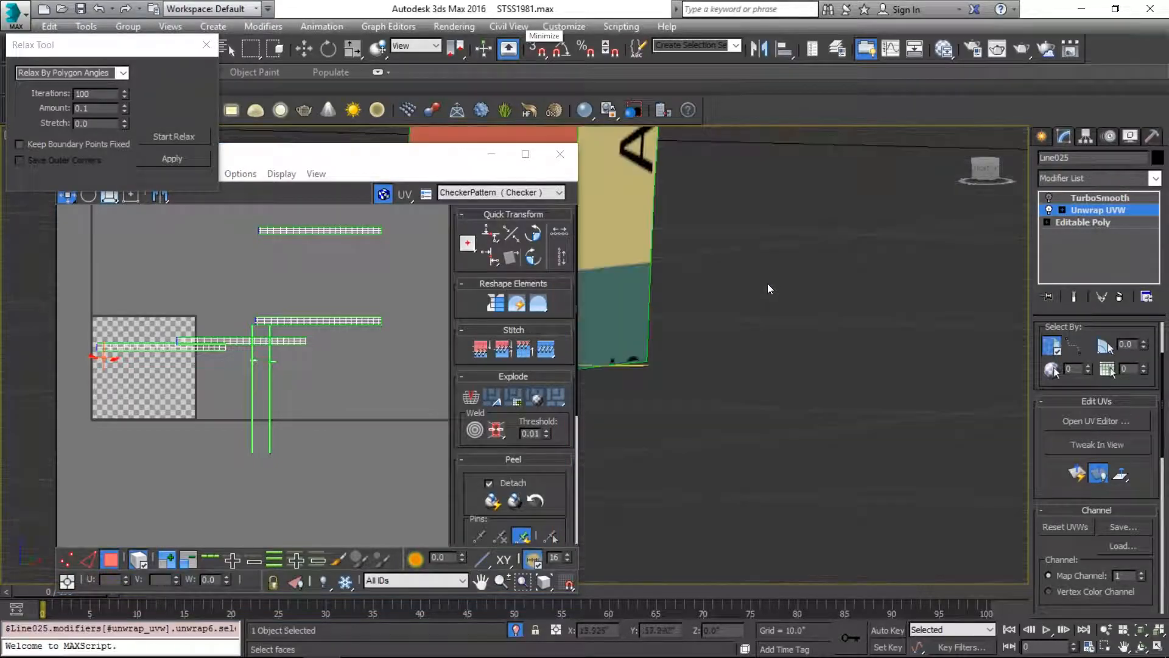
middle_click_drag(665, 229, 852, 459)
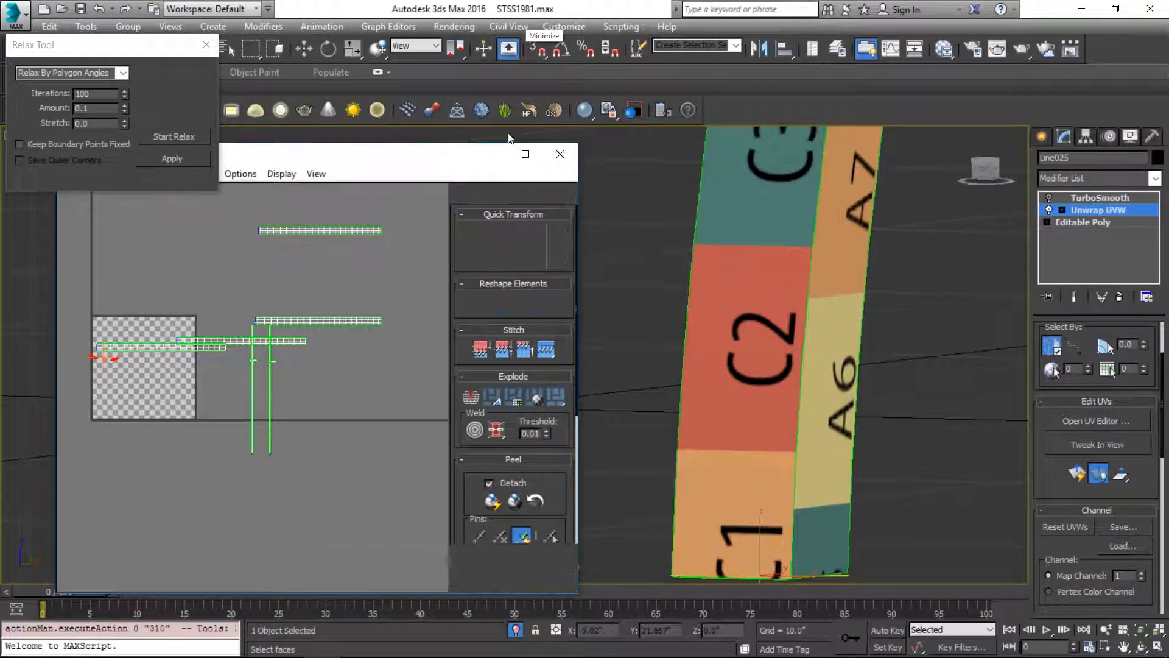
left_click(559, 153)
Leave the leg's face selection level and end its isolation to show the whole table
scroll(744, 273, "down", 5)
middle_click_drag(744, 273, 624, 468, "alt")
key("1")
key("1")
middle_click_drag(806, 279, 584, 443)
scroll(585, 443, "down", 3)
middle_click_drag(605, 228, 545, 347, "alt")
left_click(513, 633)
mouse_move(423, 345)
middle_mouse_down("alt")
mouse_move(621, 301)
mouse_move(419, 348)
middle_mouse_up("alt")
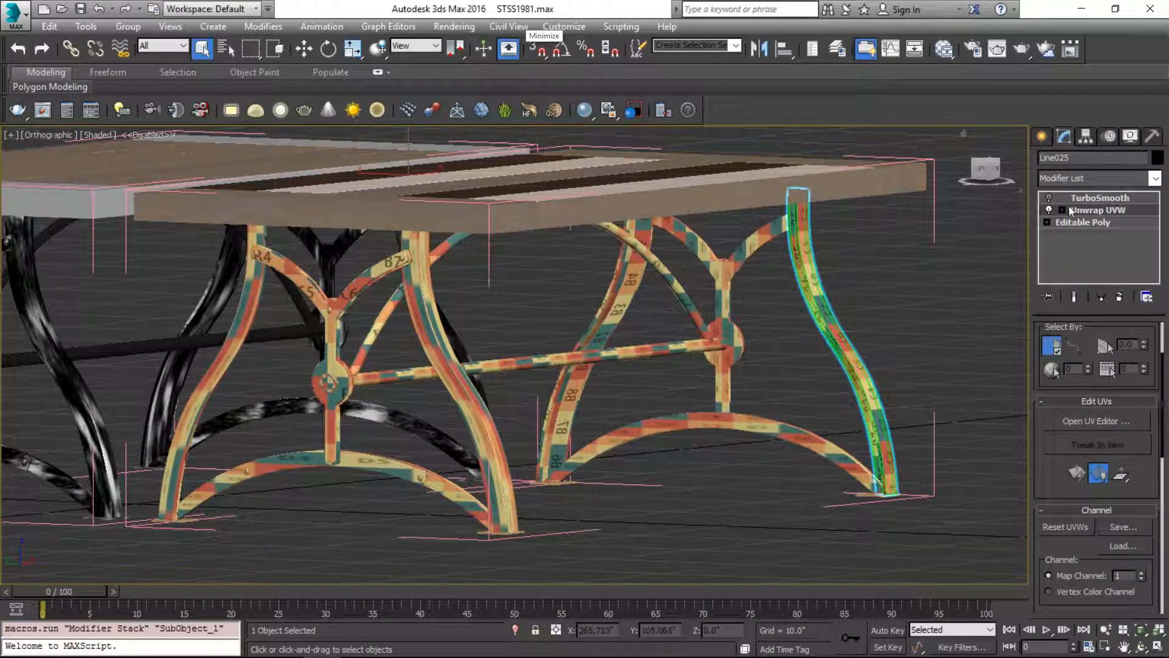
Copy Line025's Unwrap UVW modifier and paste it above Line023's Editable Poly in place of its existing Unwrap UVW
right_click(1093, 209)
left_click(1011, 273)
left_click(452, 365)
left_click(1095, 211)
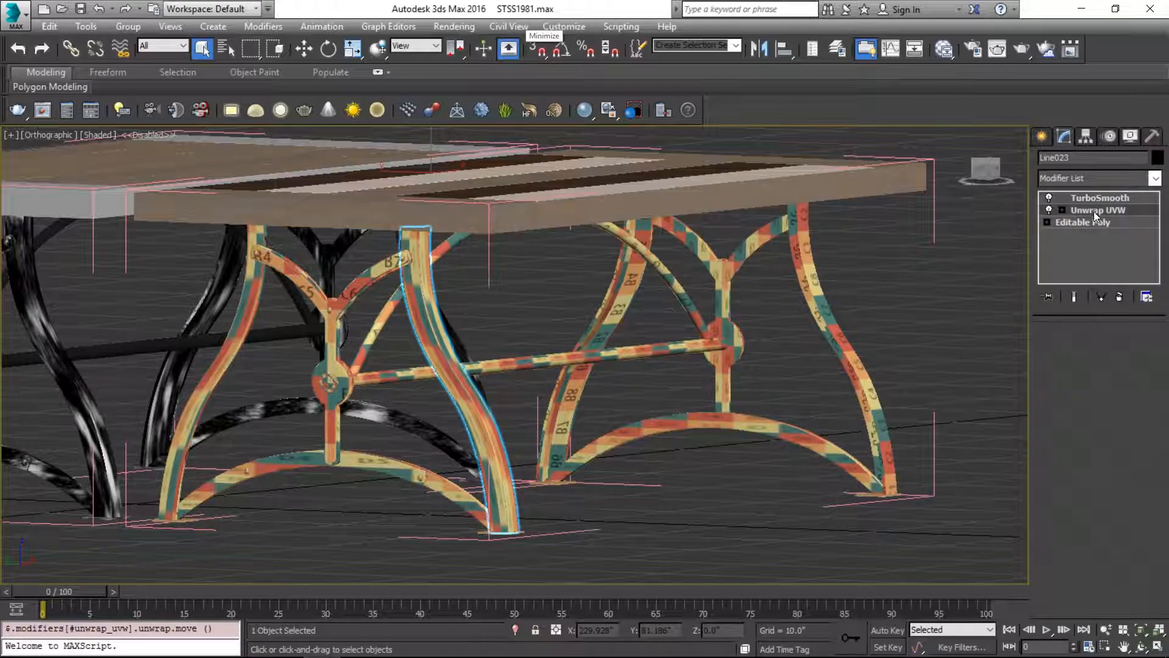
left_click(1119, 297)
left_click(1077, 210)
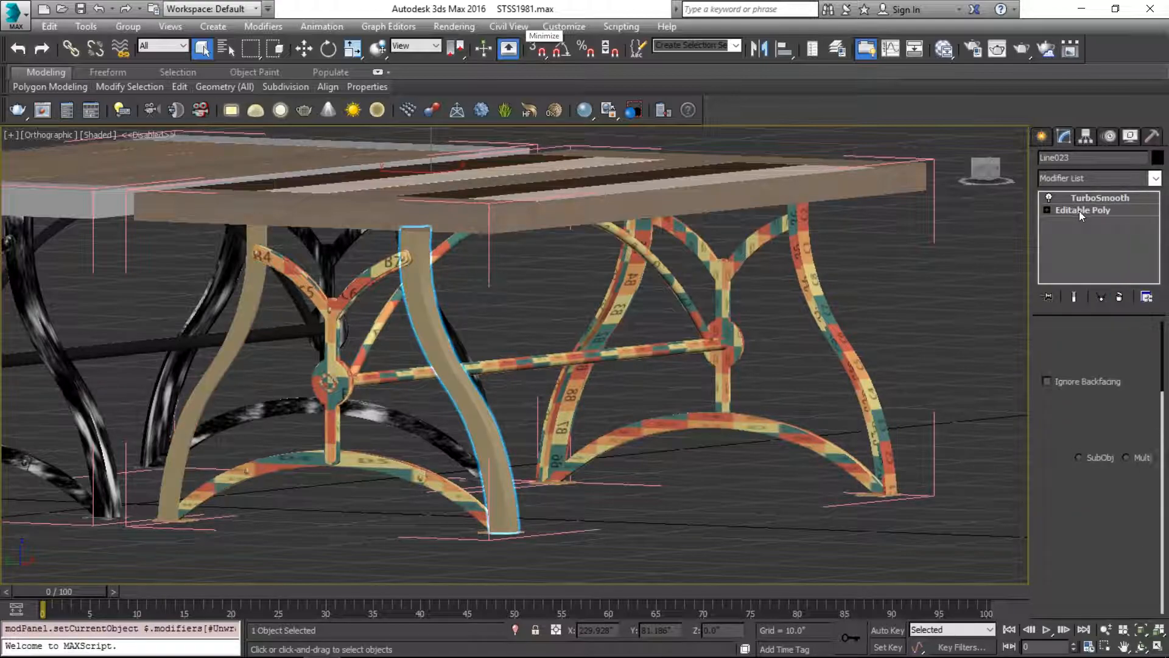
right_click(1078, 211)
left_click(1061, 292)
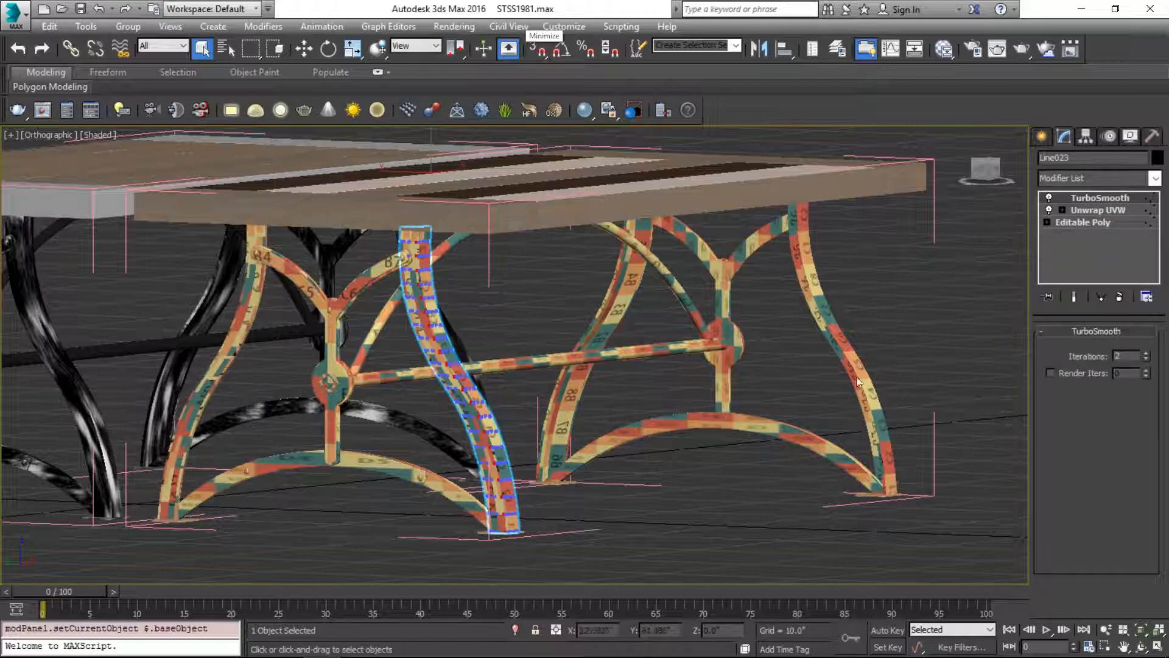
Select the foot plate Rectangle016 under the leg and delete its UVW Map modifier
left_click(933, 294)
key("z")
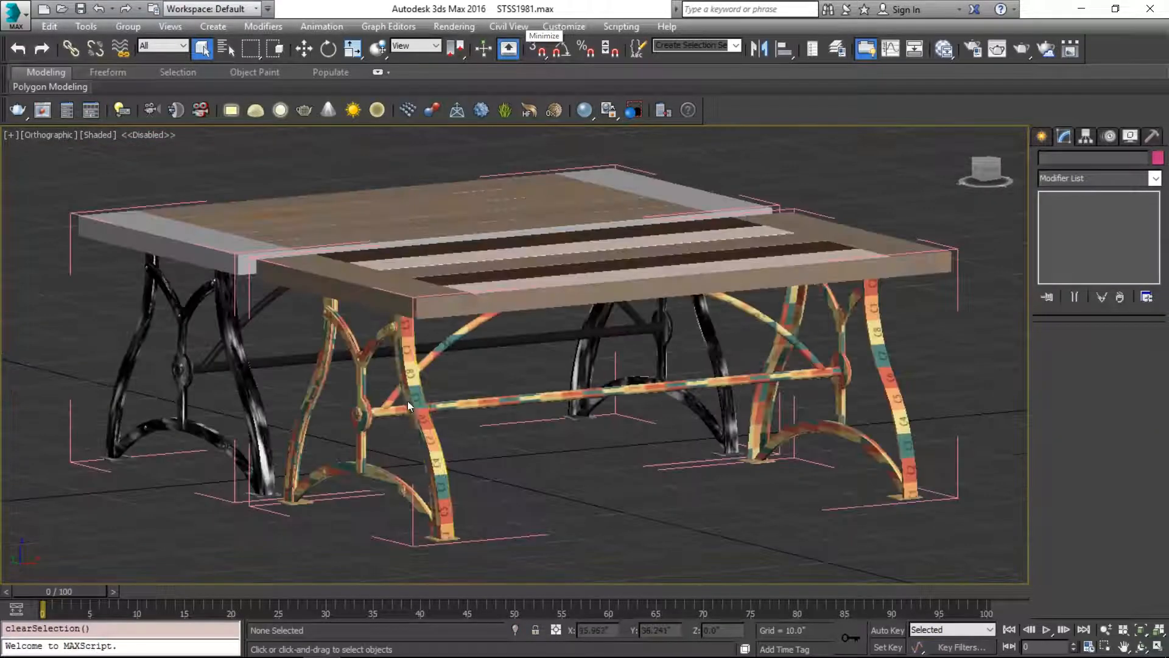
left_click(411, 382)
key("z")
left_click(689, 532)
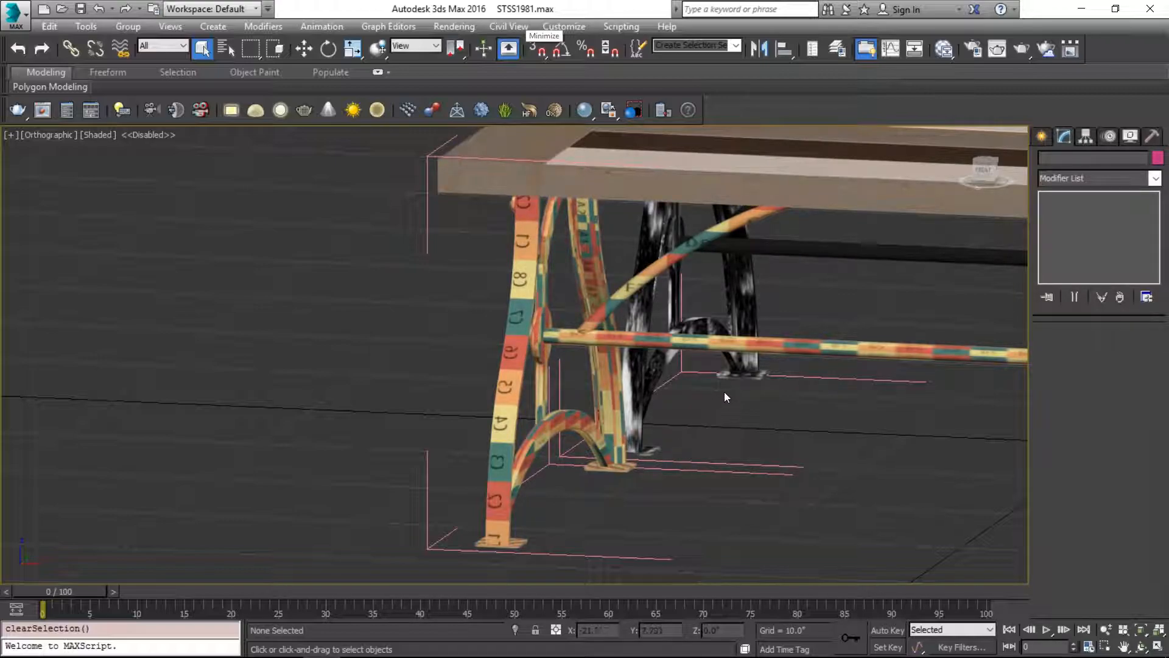
middle_click_drag(726, 414, 354, 345)
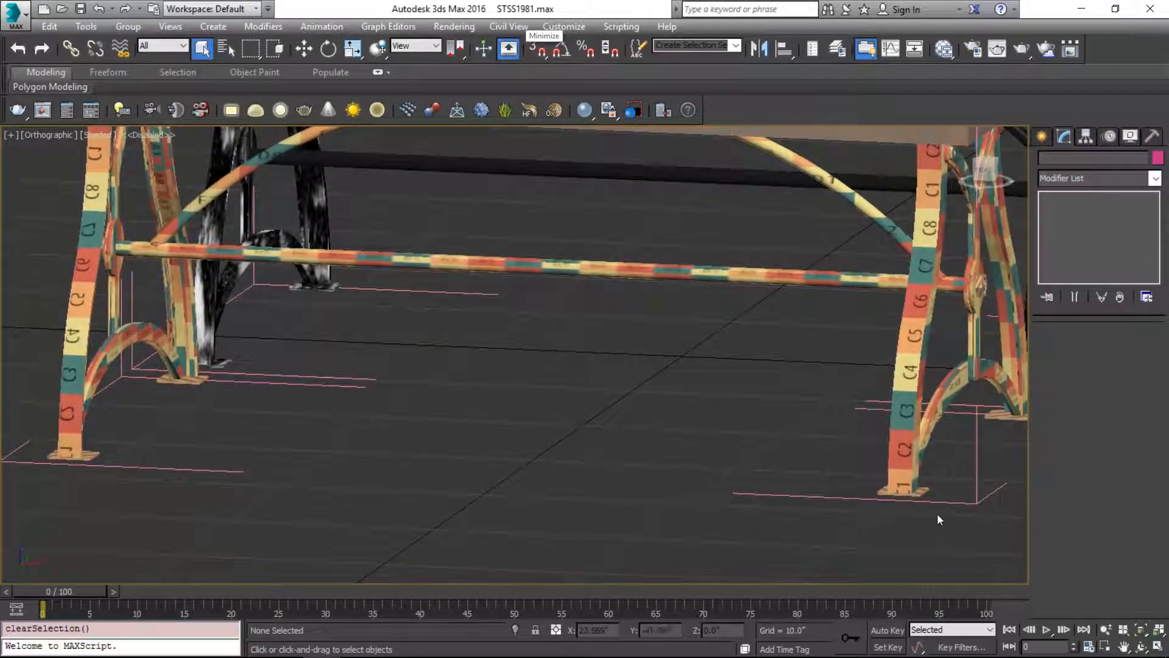
left_click(922, 497)
key("z")
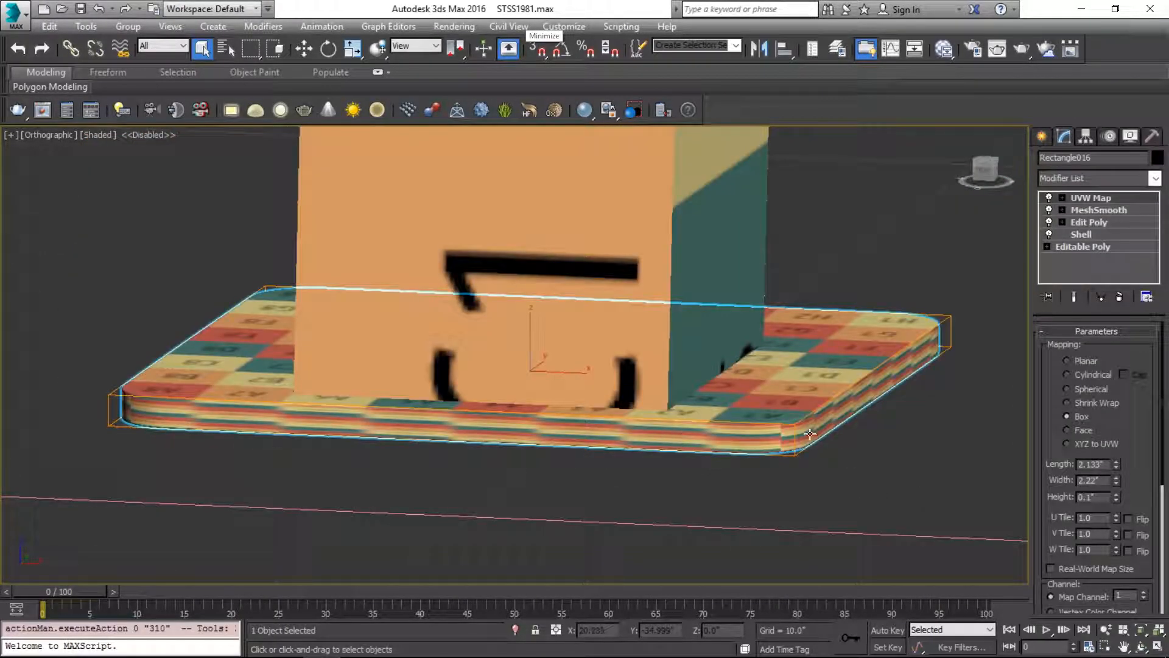
right_click(1099, 199)
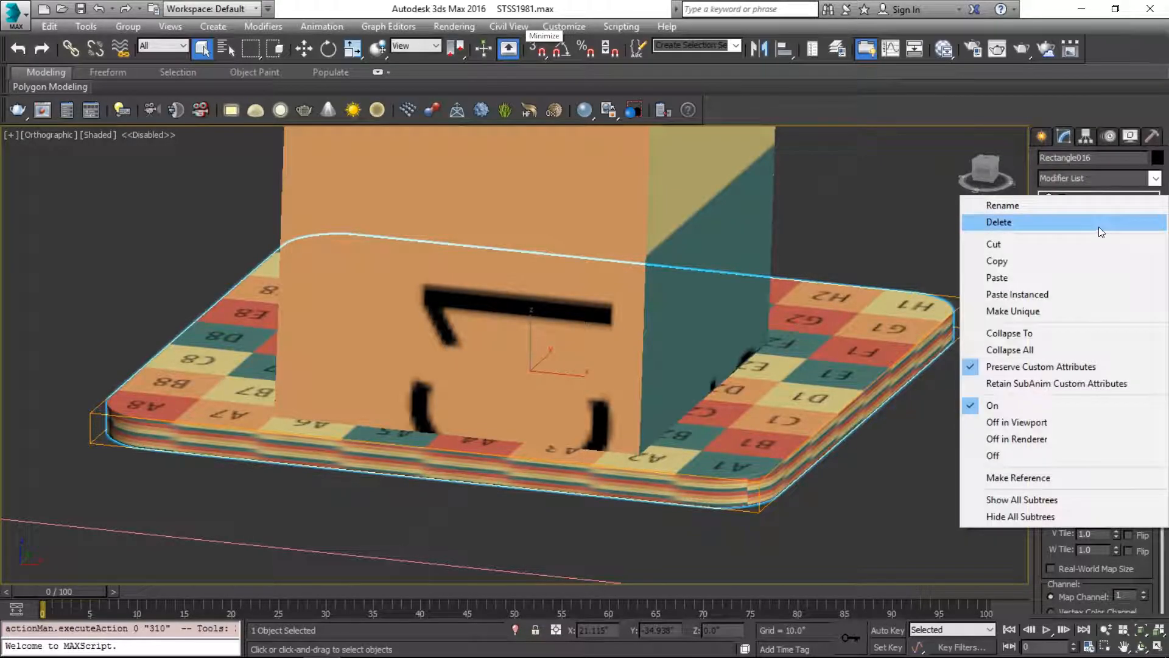
left_click(1096, 225)
Compare the foot plate with MeshSmooth off and on, and inspect its Edit Poly and Shell modifiers
left_click(1048, 199)
left_click(1049, 198)
left_click(1085, 210)
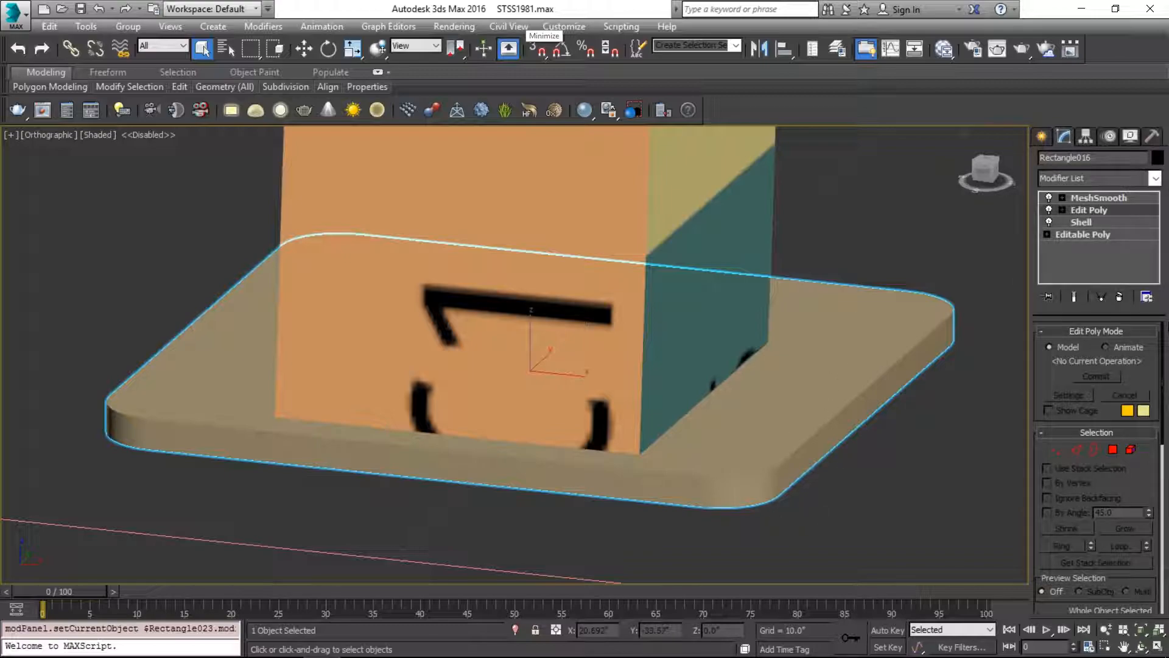
left_click(1082, 220)
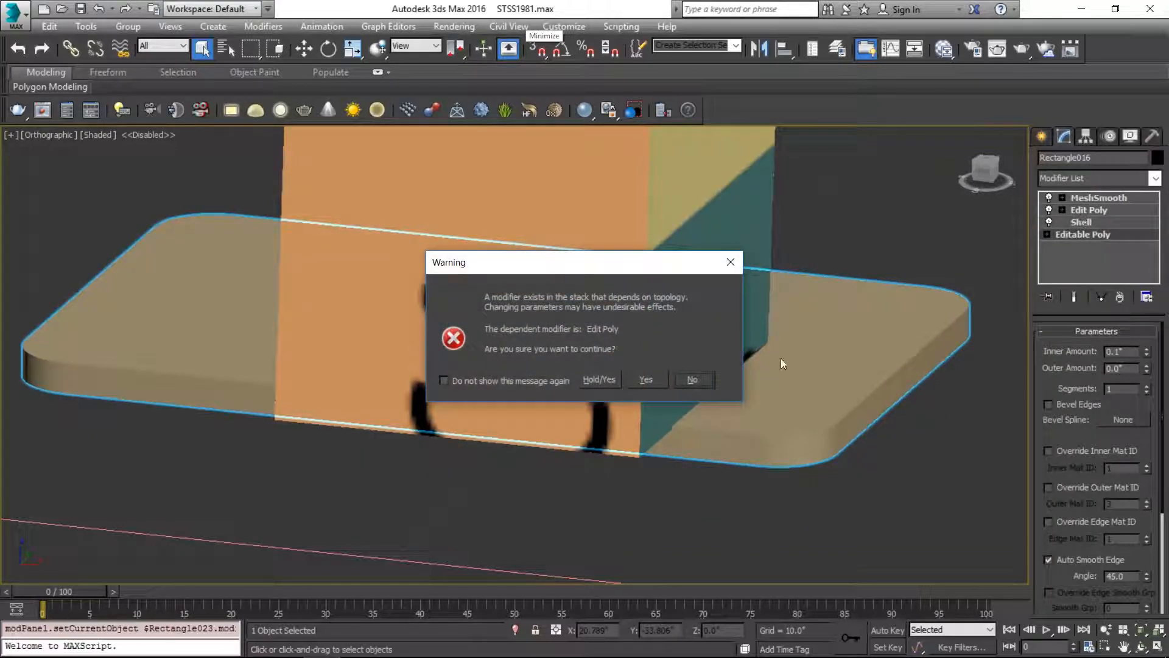
left_click(646, 380)
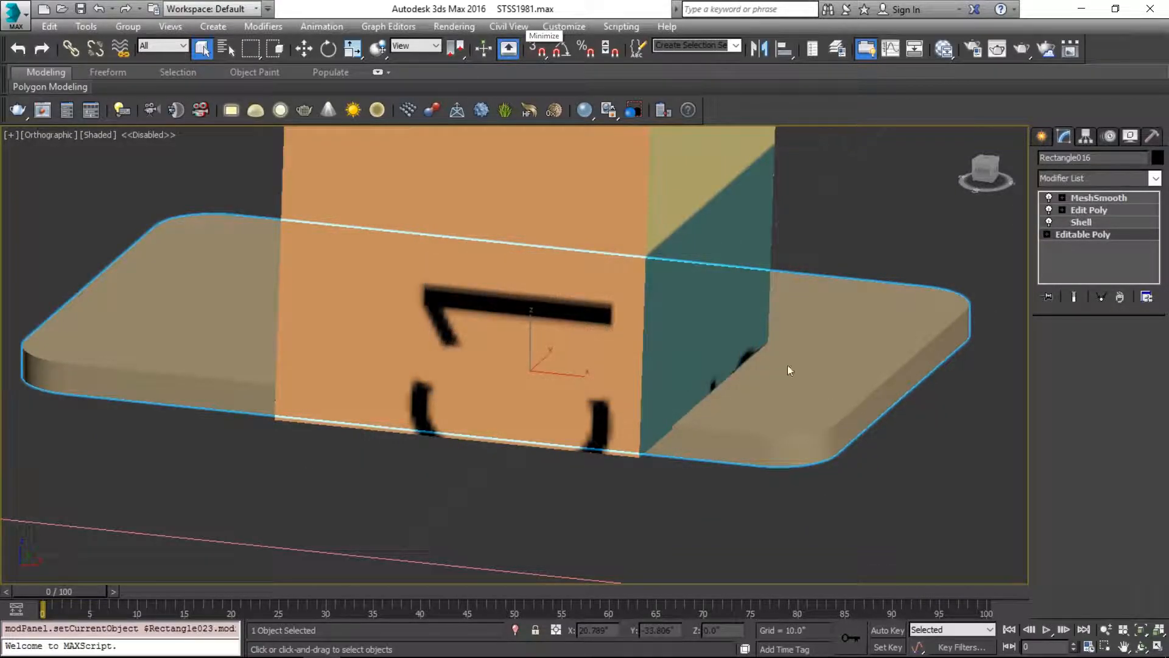
left_click(1101, 210)
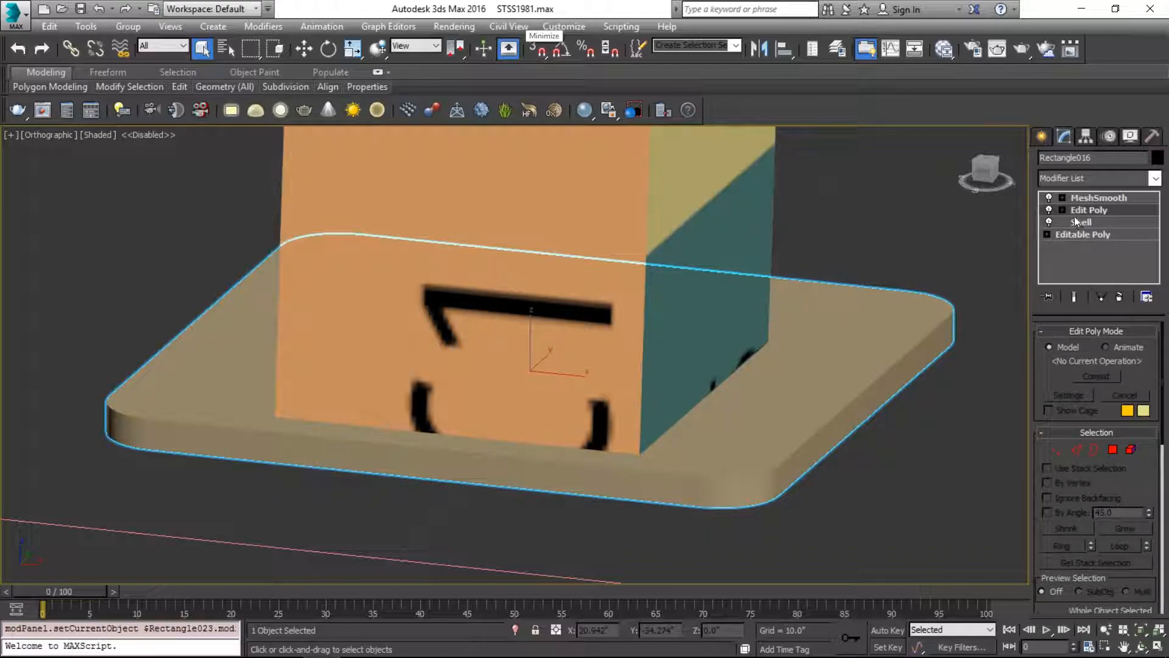
left_click(1086, 224)
left_click(1089, 212)
Collapse the foot plate's stack down from Edit Poly into an Editable Poly, keeping MeshSmooth above it
right_click(1112, 210)
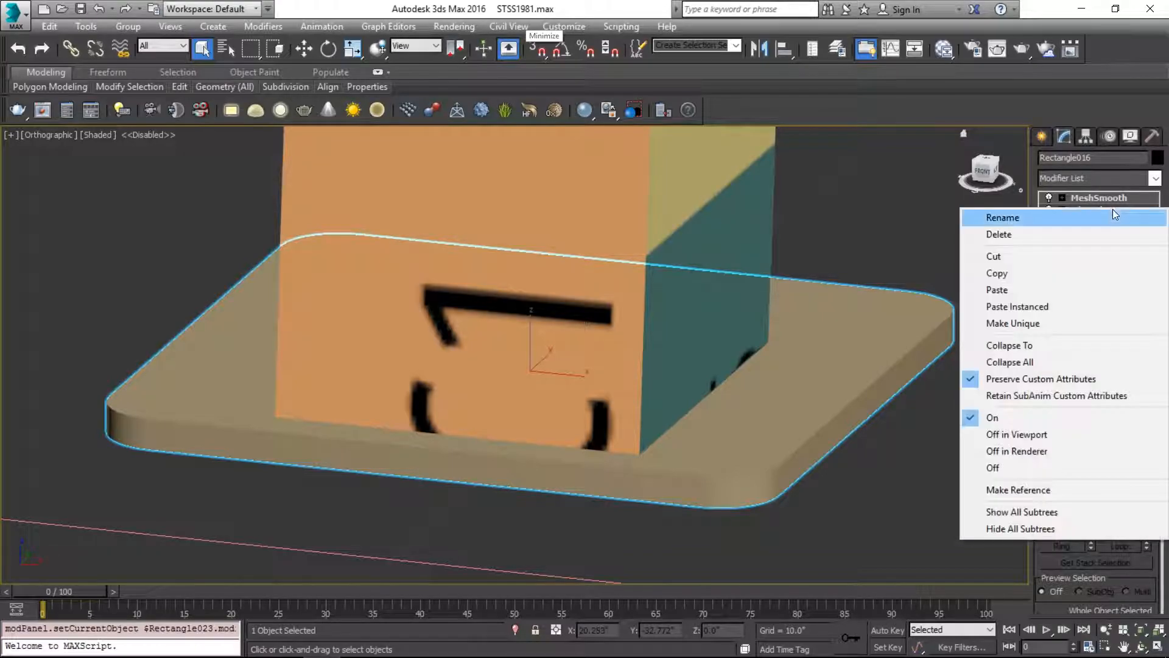
left_click(1080, 351)
left_click(663, 395)
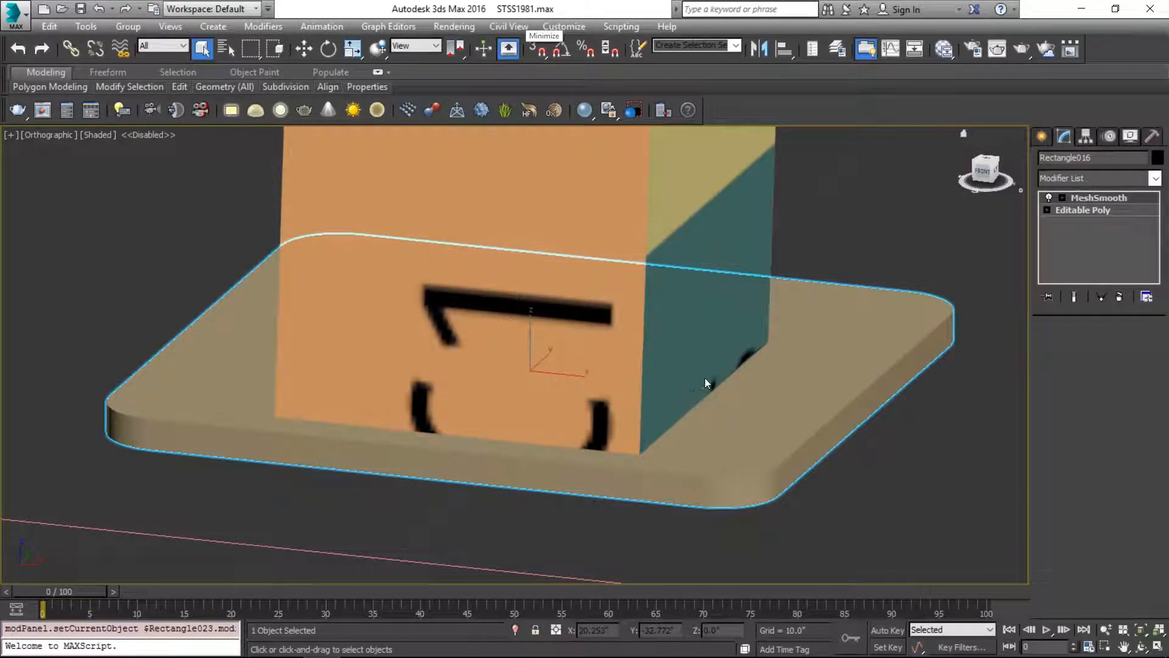
left_click(1097, 211)
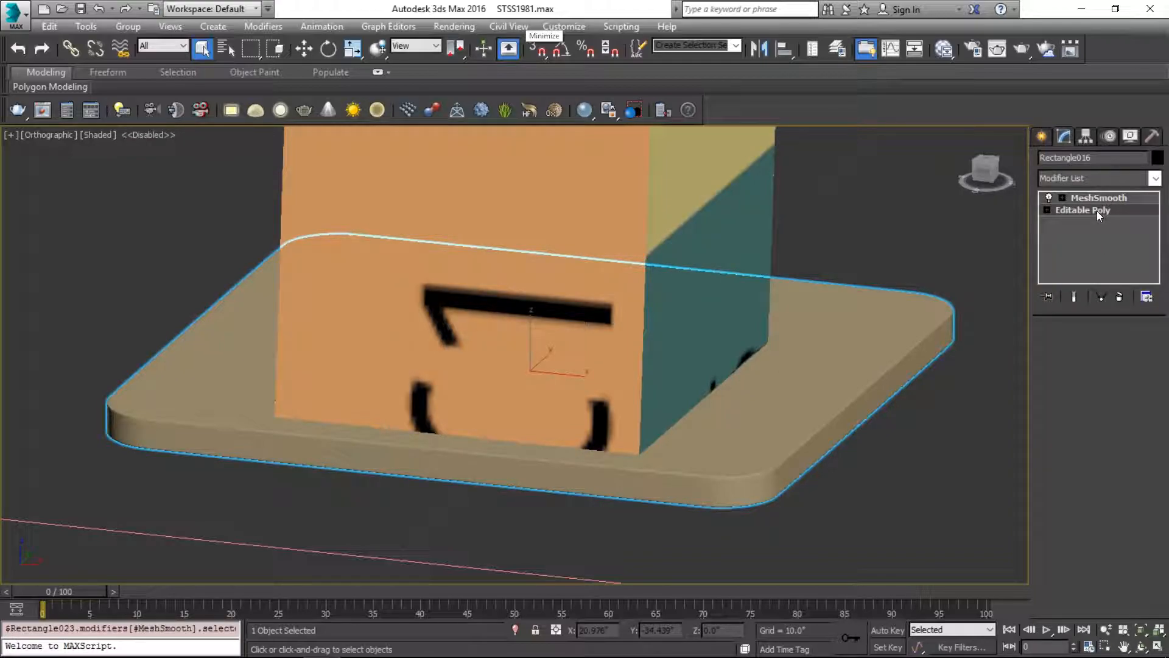
left_click(1093, 176)
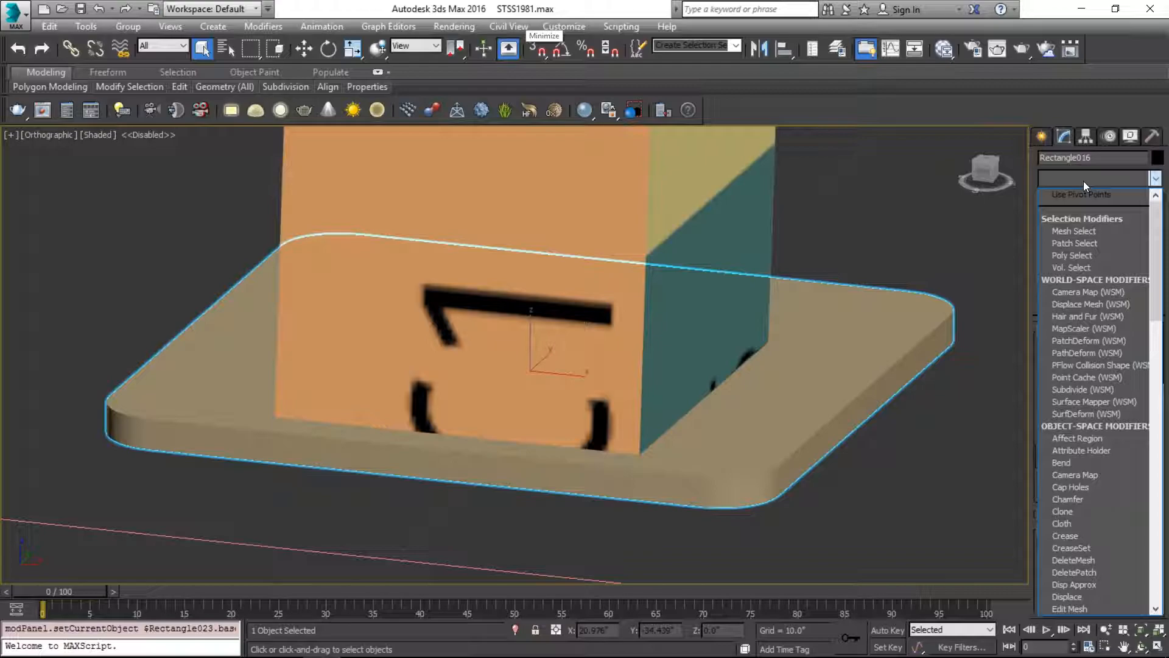
left_click(1083, 182)
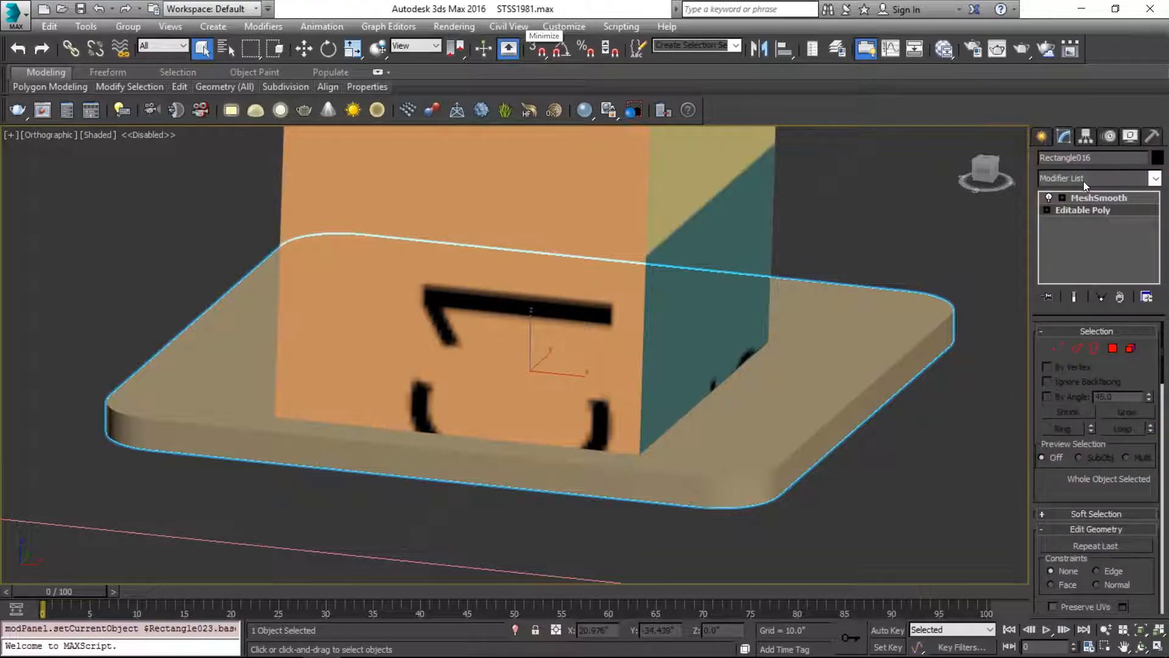
Switch the viewport to wireframe and place one independent copy of the foot plate beside the original
key("F3")
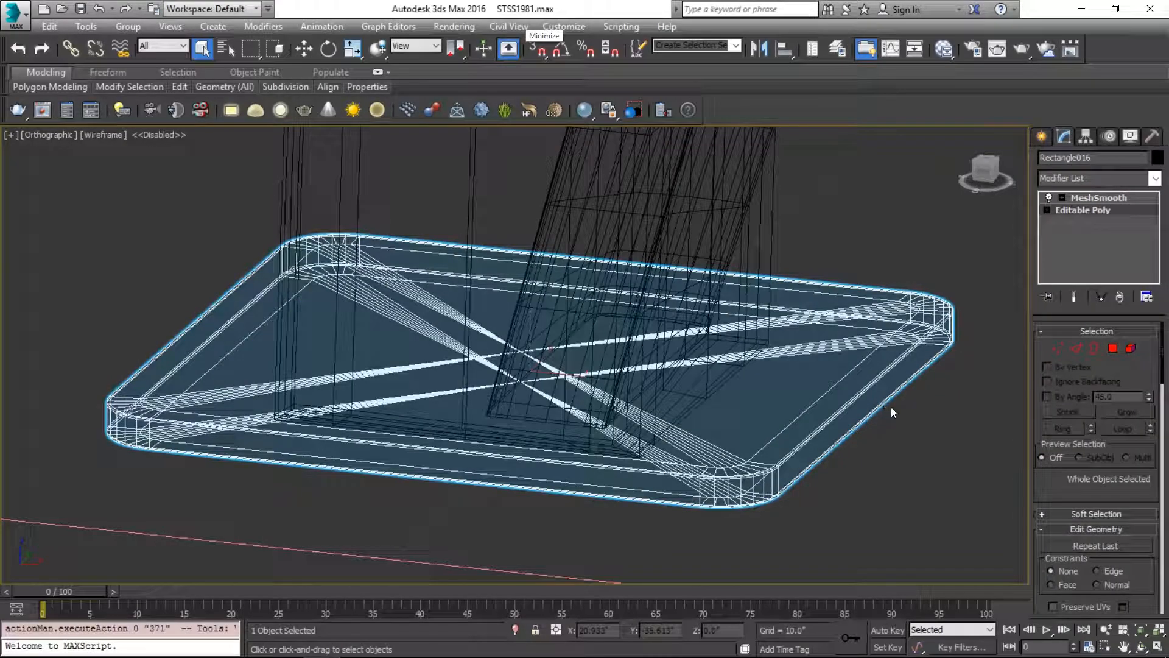
scroll(889, 407, "down", 5)
key("w")
left_click_drag(582, 368, 941, 380, "shift")
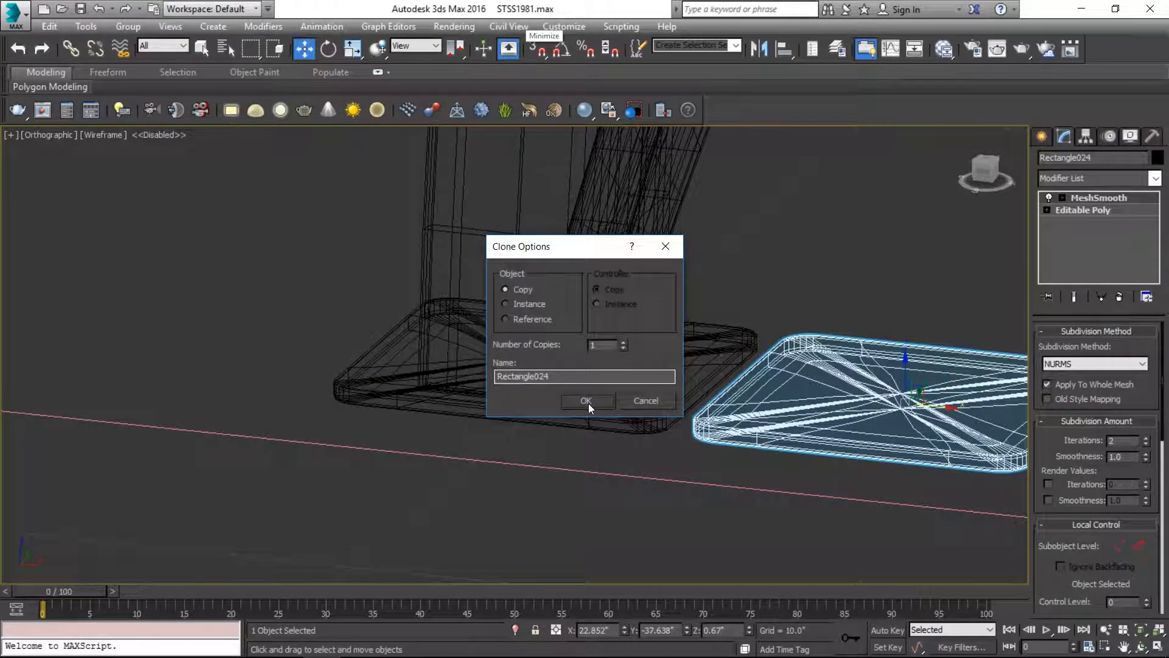
left_click(587, 401)
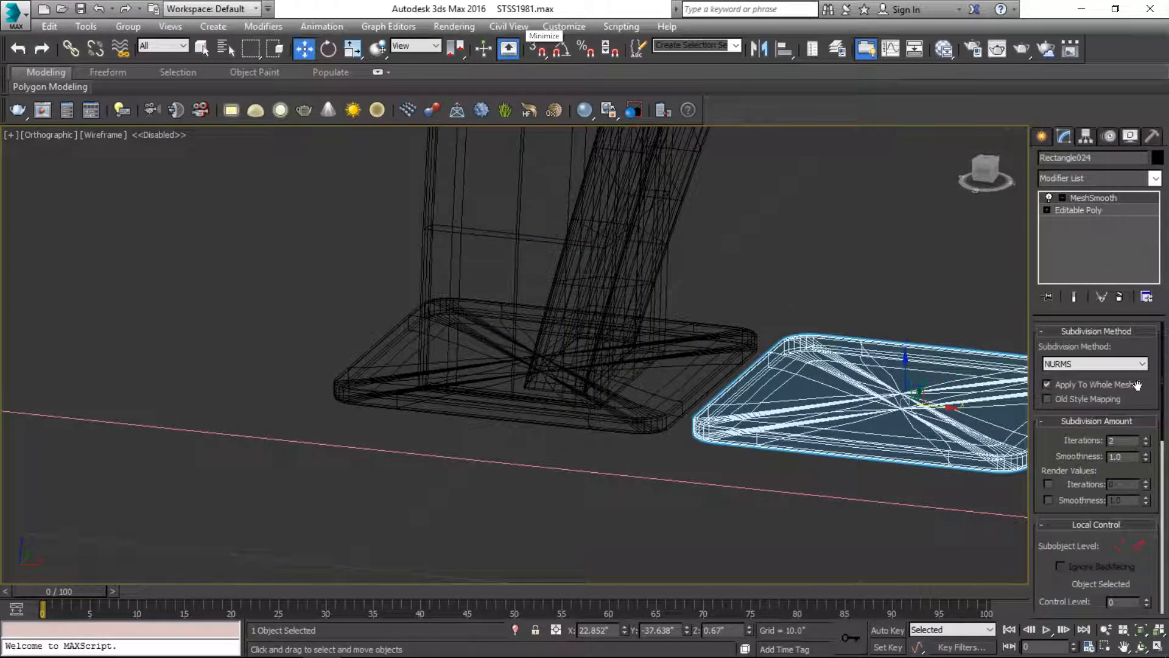
Set the copied foot plate's MeshSmooth to 3 iterations and convert the copy to an Editable Poly
left_click(1145, 442)
left_click(1147, 443)
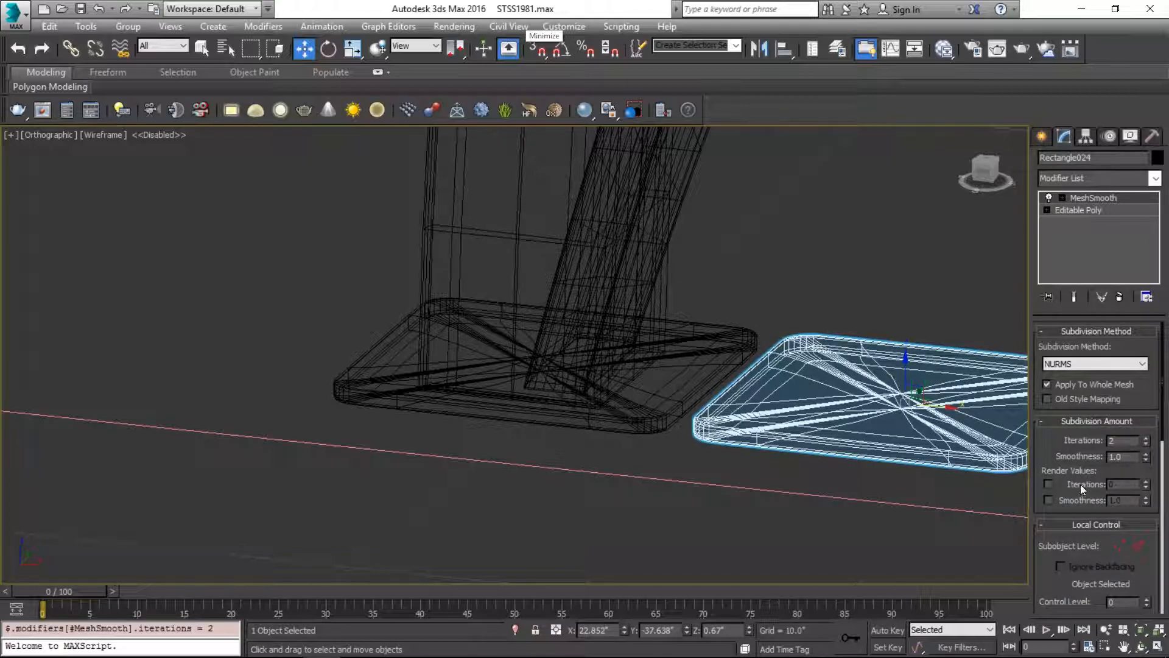
left_click(1145, 439)
left_click_drag(1103, 565, 1098, 315)
right_click(880, 393)
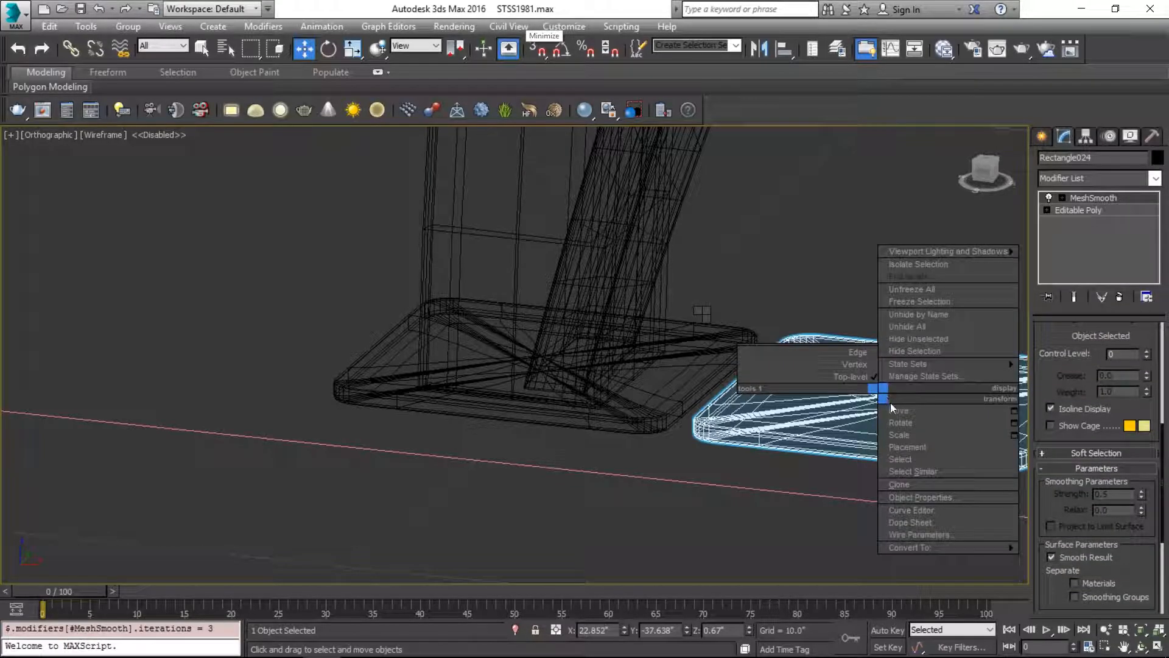
mouse_move(1004, 549)
left_click(1073, 560)
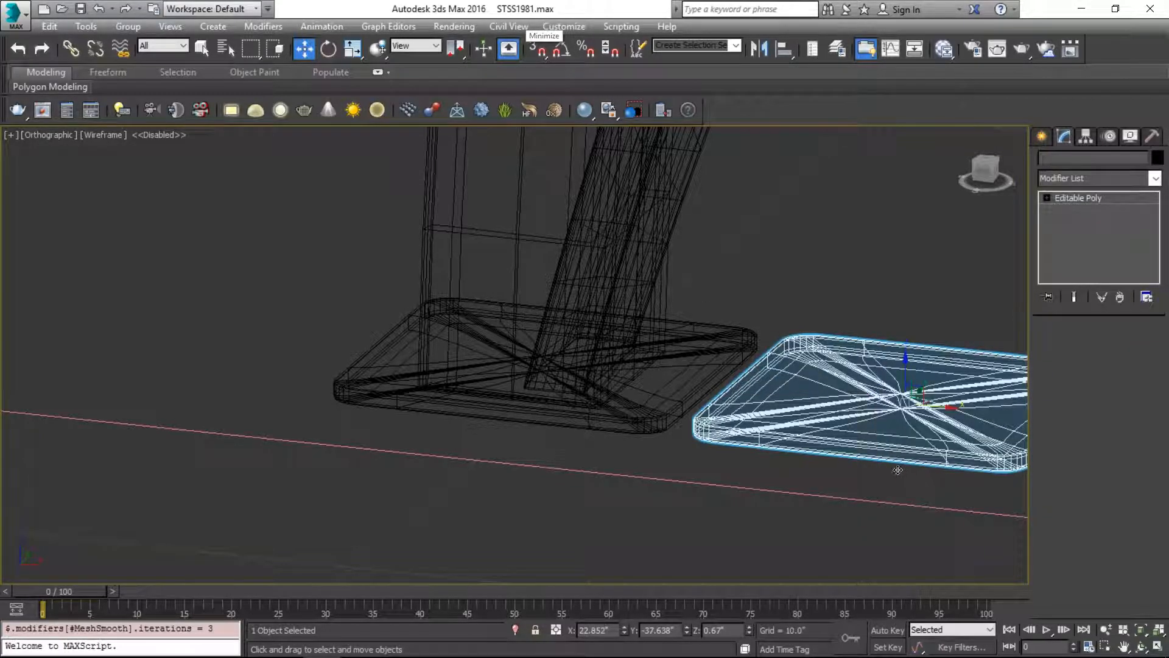
Compare the converted copy with the original foot plate in shaded and wireframe display, and delete the copy
key("F3")
key("ctrl+z")
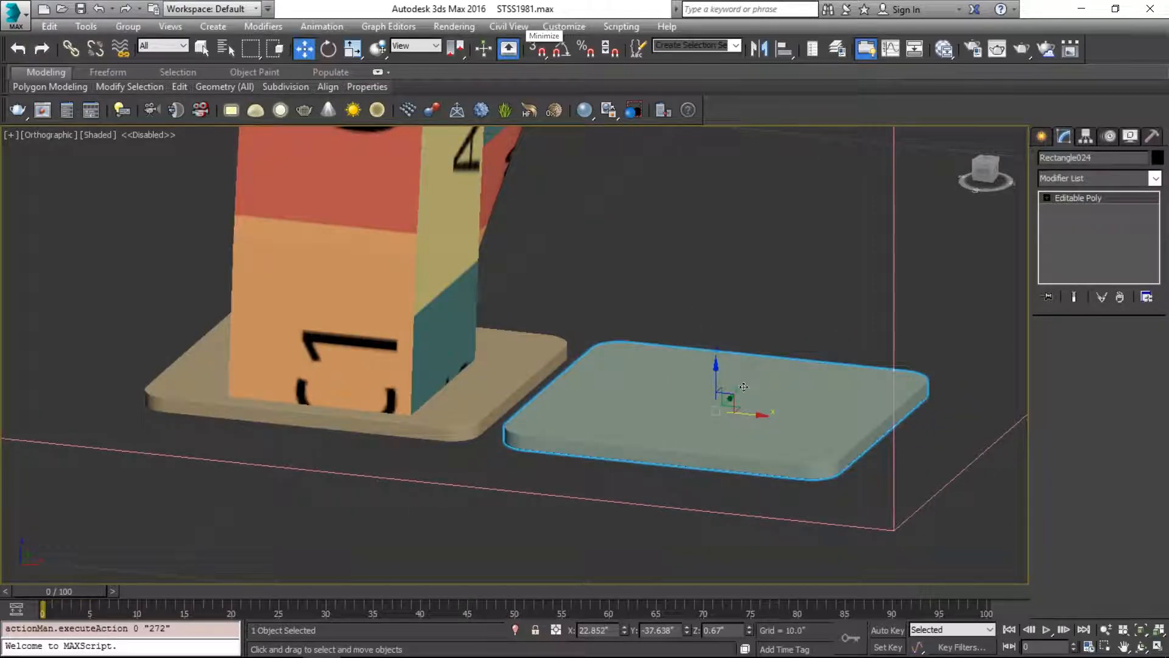
key("F3")
left_click(530, 357)
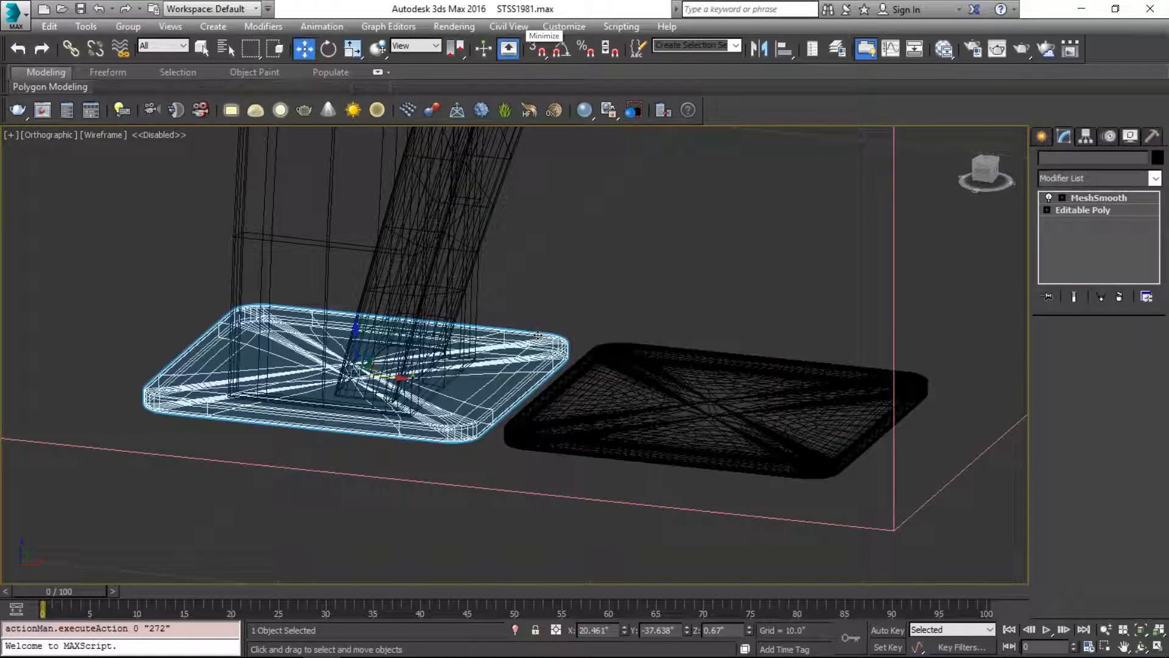
left_click(686, 357)
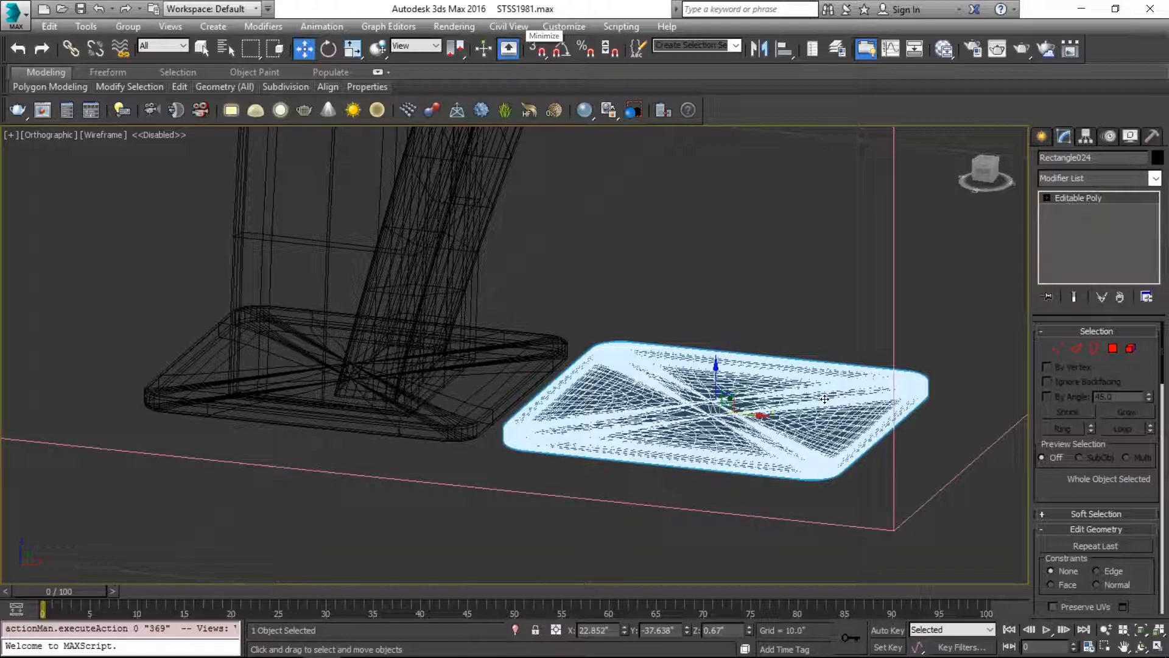
key("Delete")
Turn off MeshSmooth on the original foot plate and add an Unwrap UVW modifier between it and the Editable Poly
left_click(542, 347)
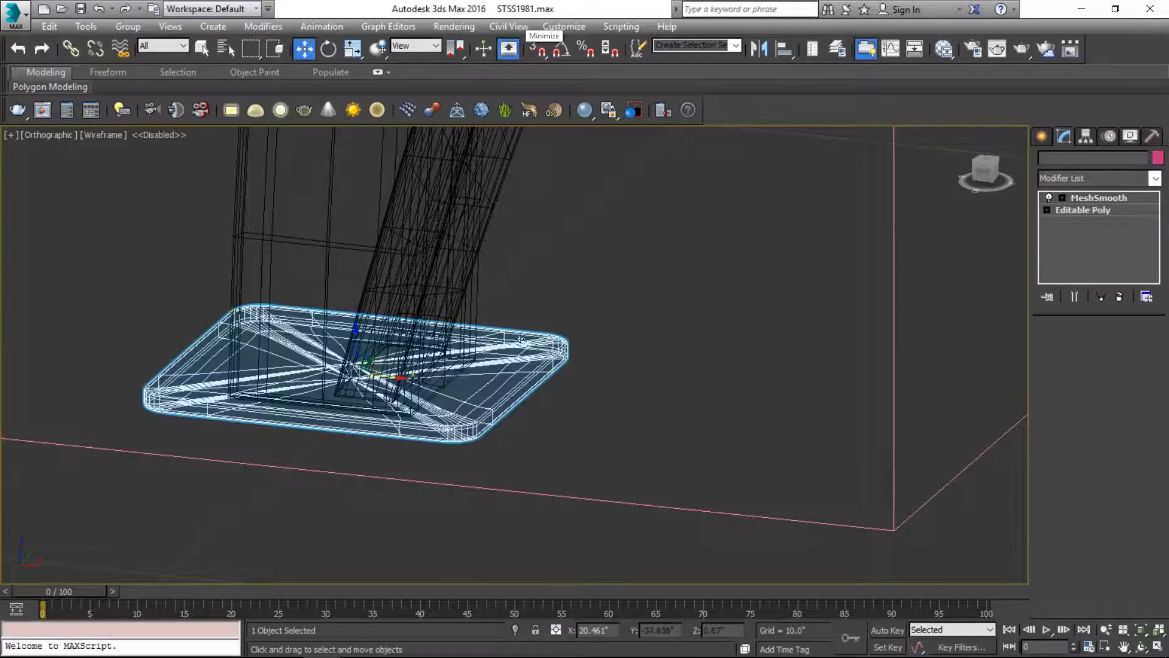
left_click(1049, 198)
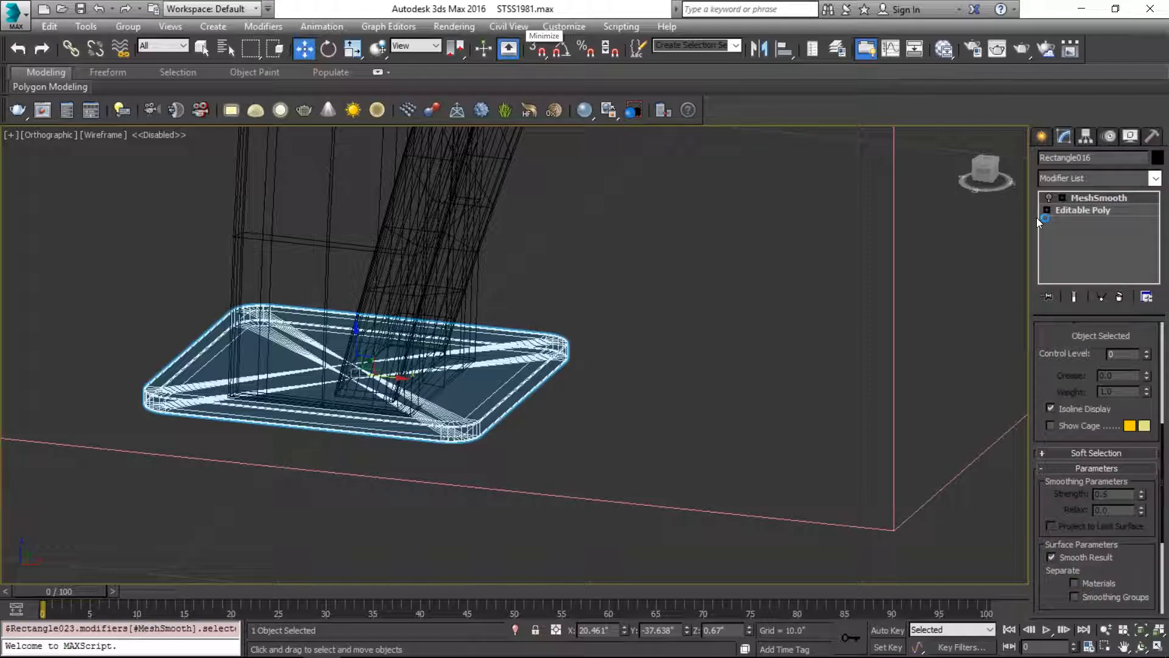
left_click(1073, 208)
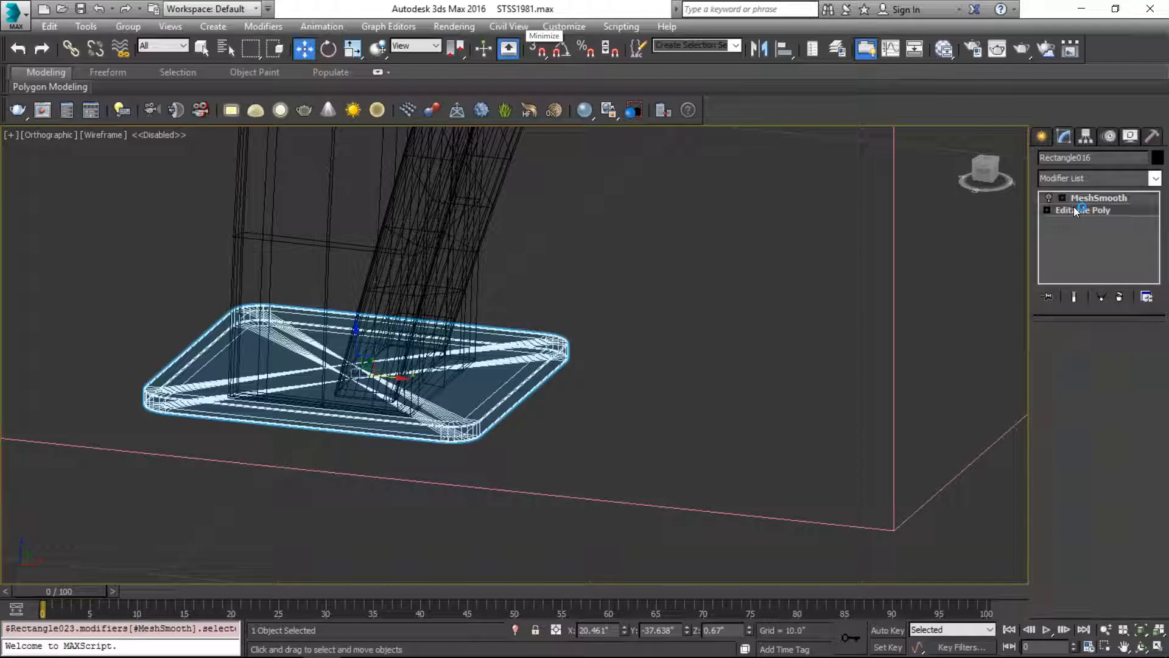
left_click(1086, 176)
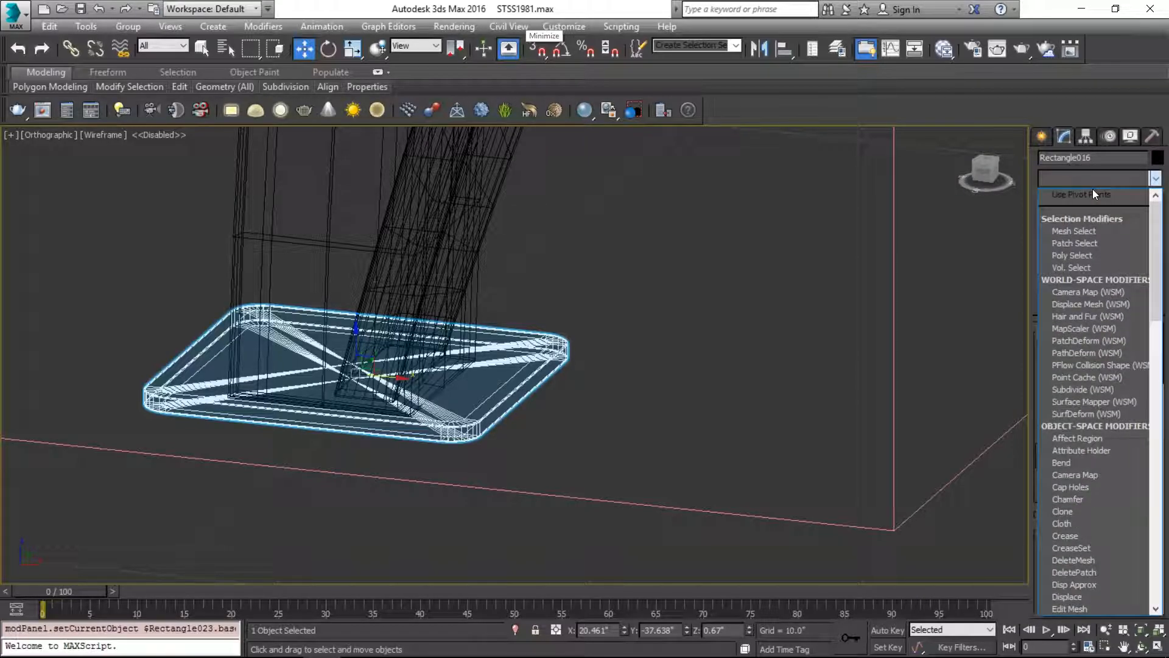
key("u")
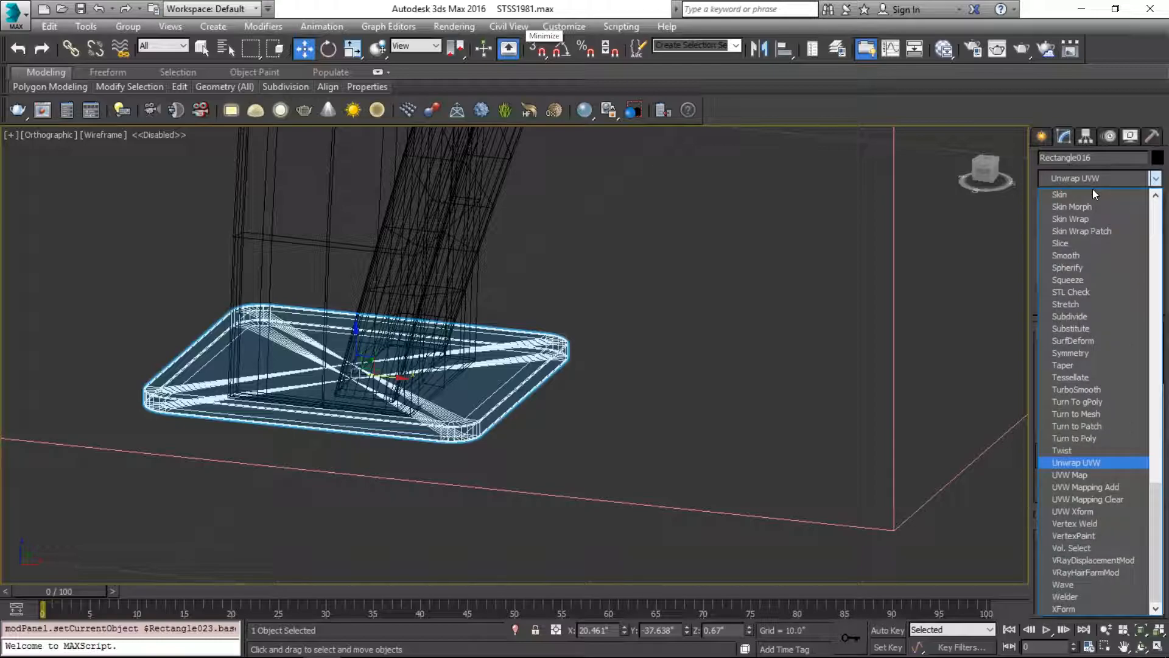
key("Return")
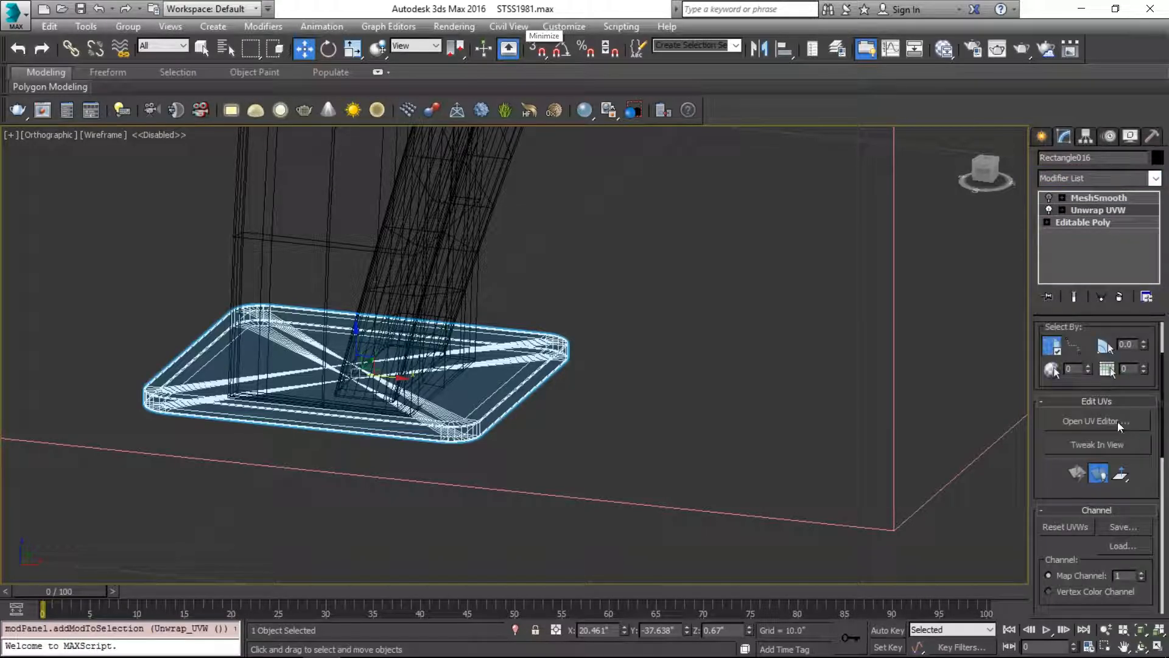
Open the UV editor for the foot plate and examine the edges around its rounded corners
left_click(1117, 421)
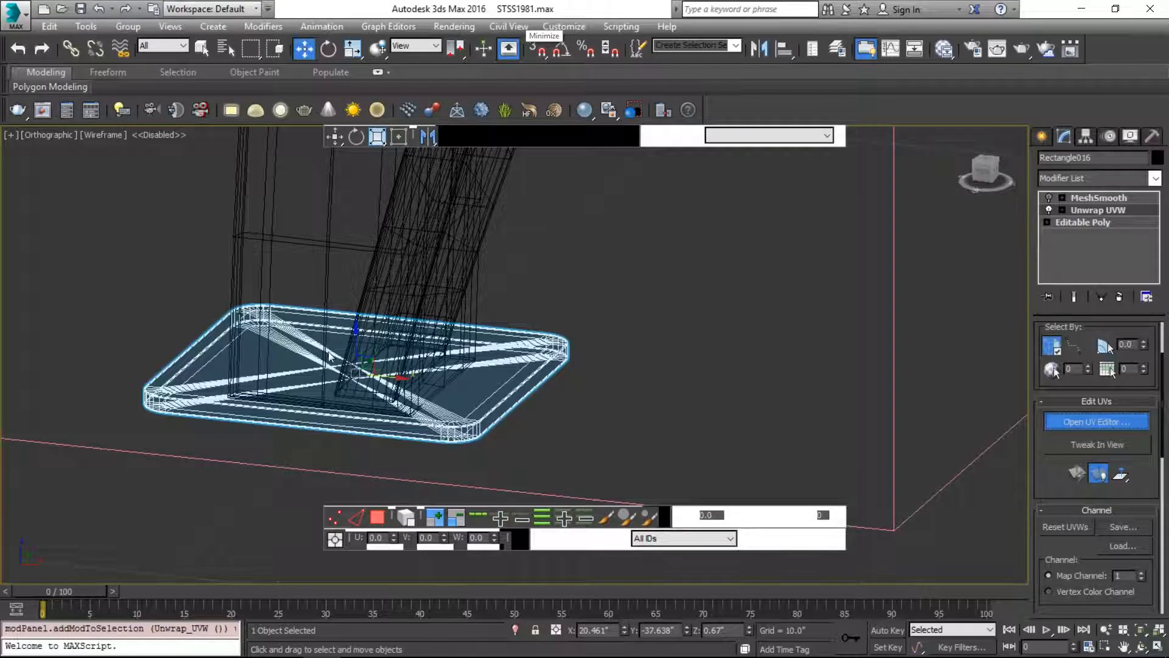
scroll(201, 263, "down", 2)
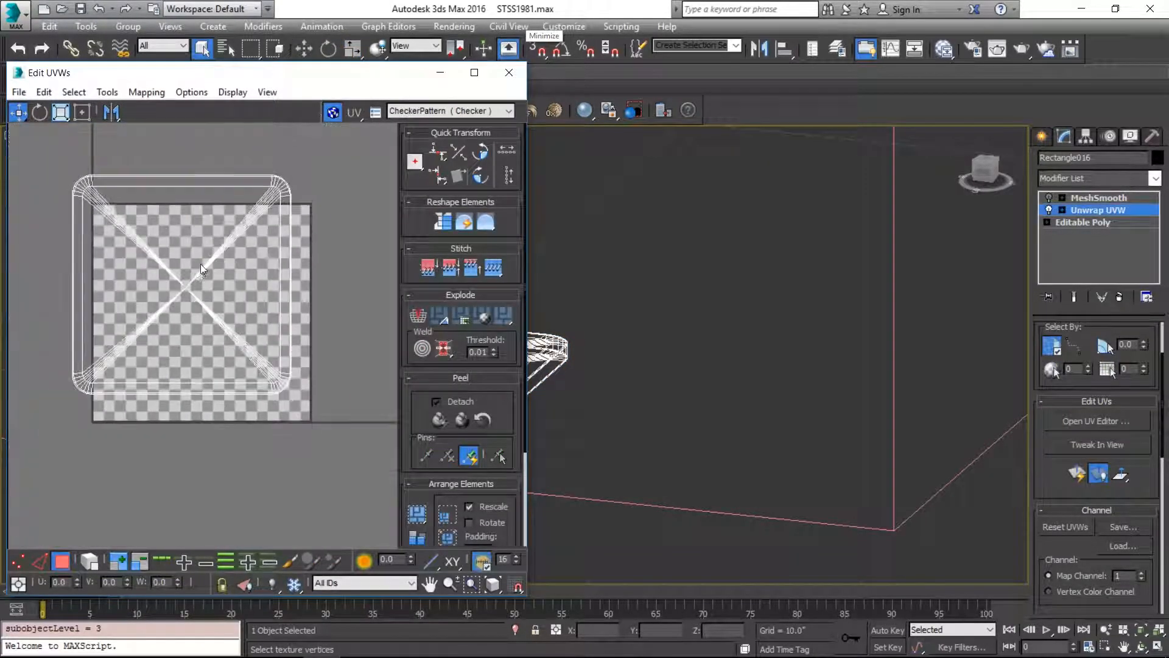
key("ctrl+a")
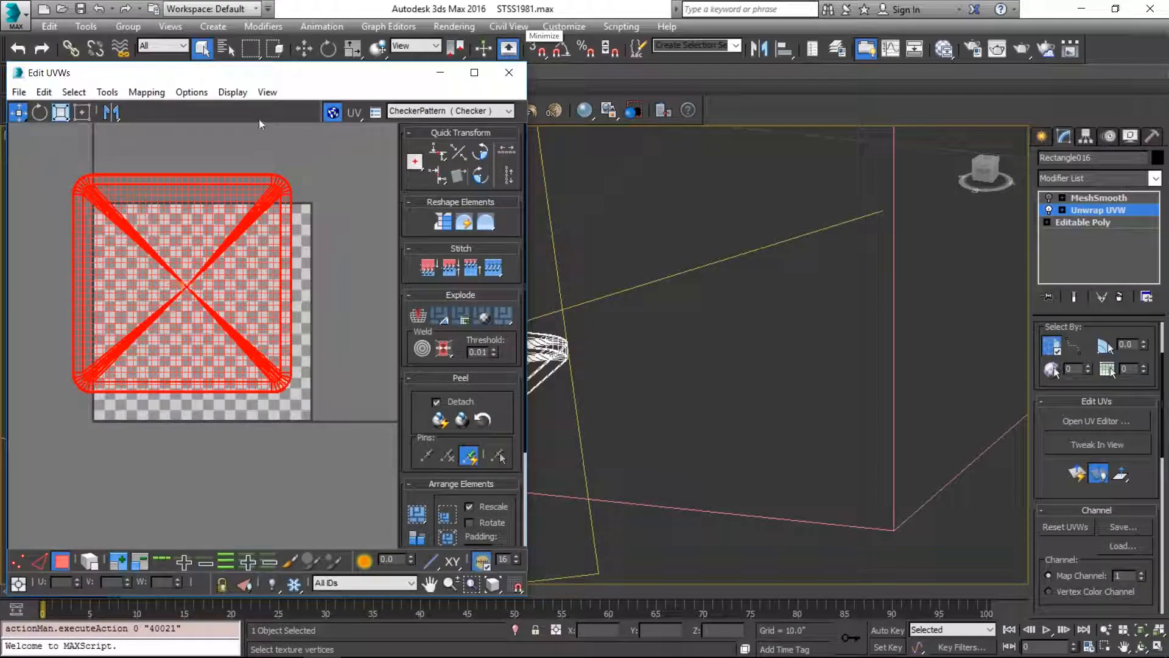
left_click(190, 92)
left_click(190, 92)
scroll(670, 276, "up", 6)
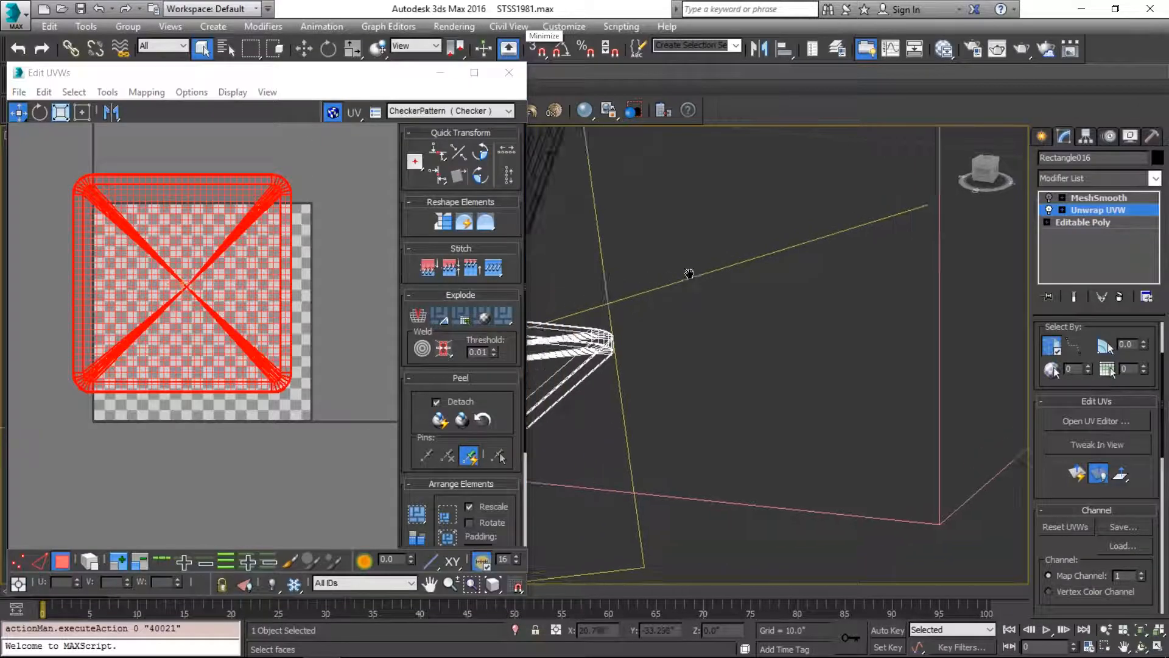
scroll(603, 347, "up", 2)
left_click(652, 350)
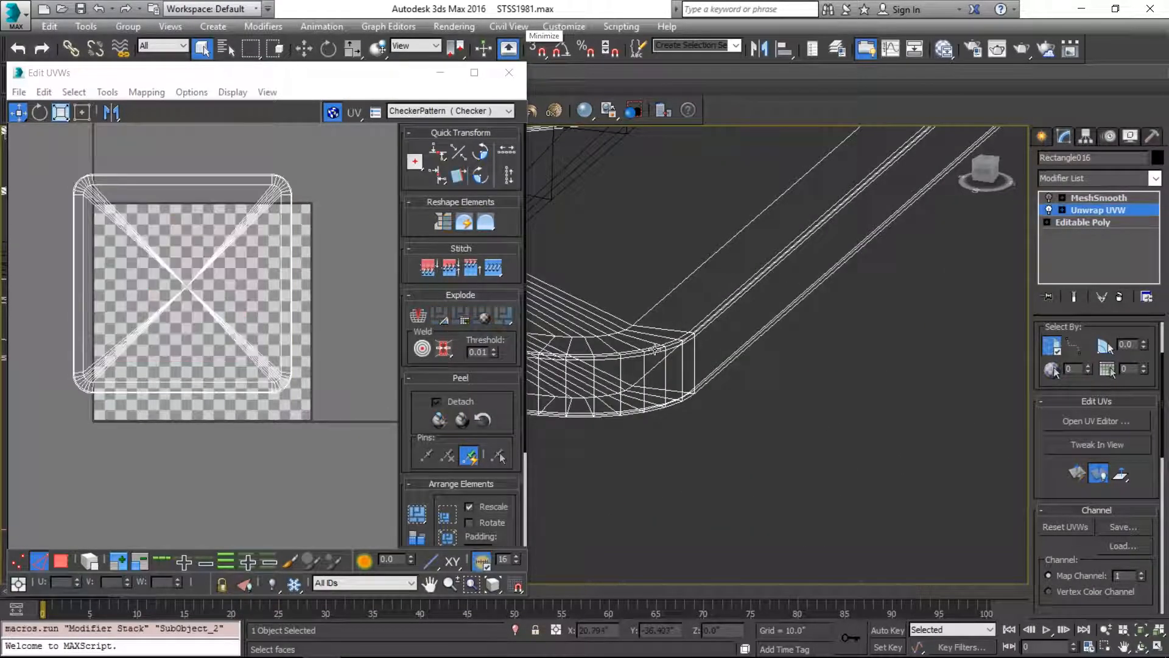
middle_click_drag(634, 418, 676, 402, "alt")
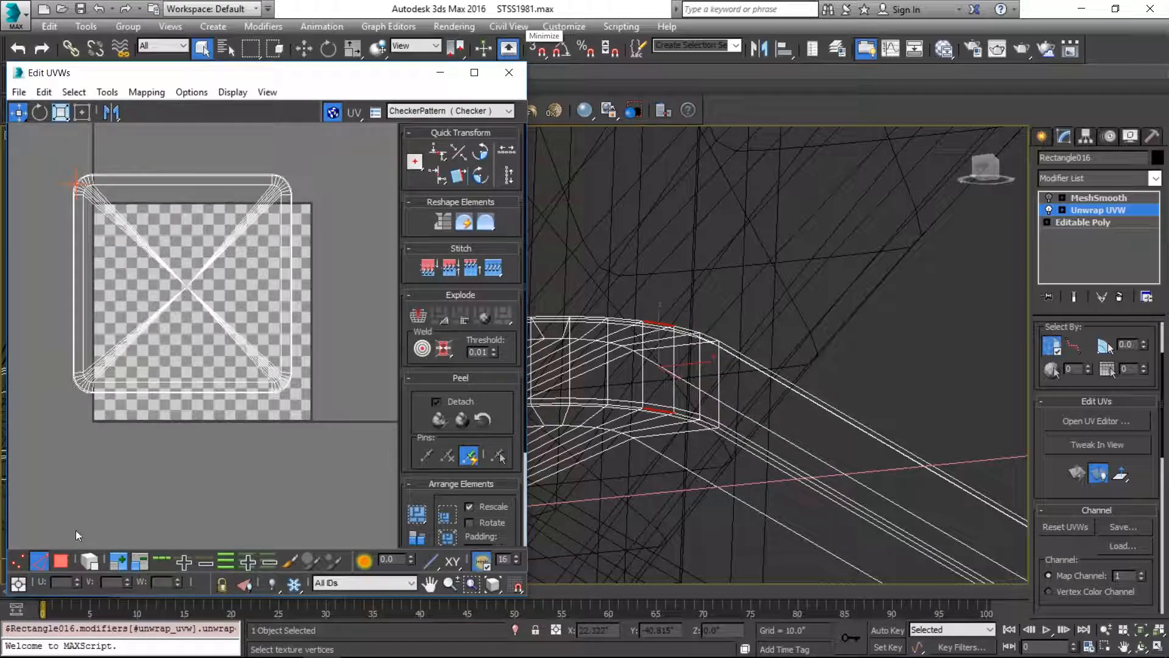
Try Flatten Mapping on all of the foot plate's faces with a lower polygon angle and 0.02 spacing
key("ctrl+a")
left_click(146, 92)
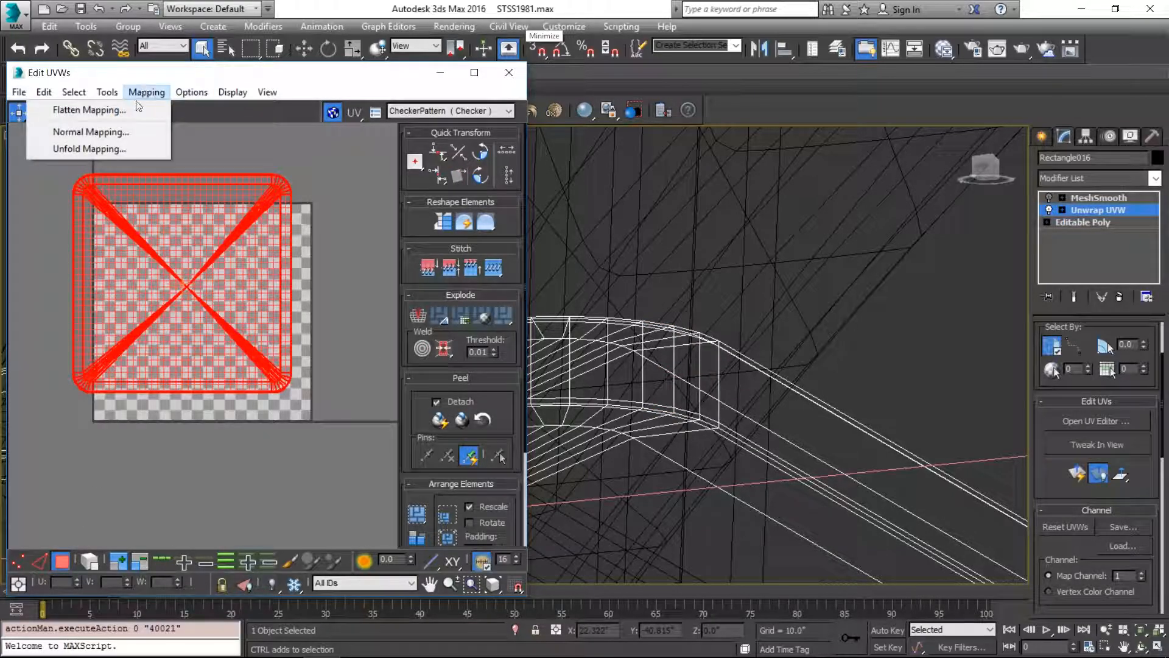
left_click(132, 111)
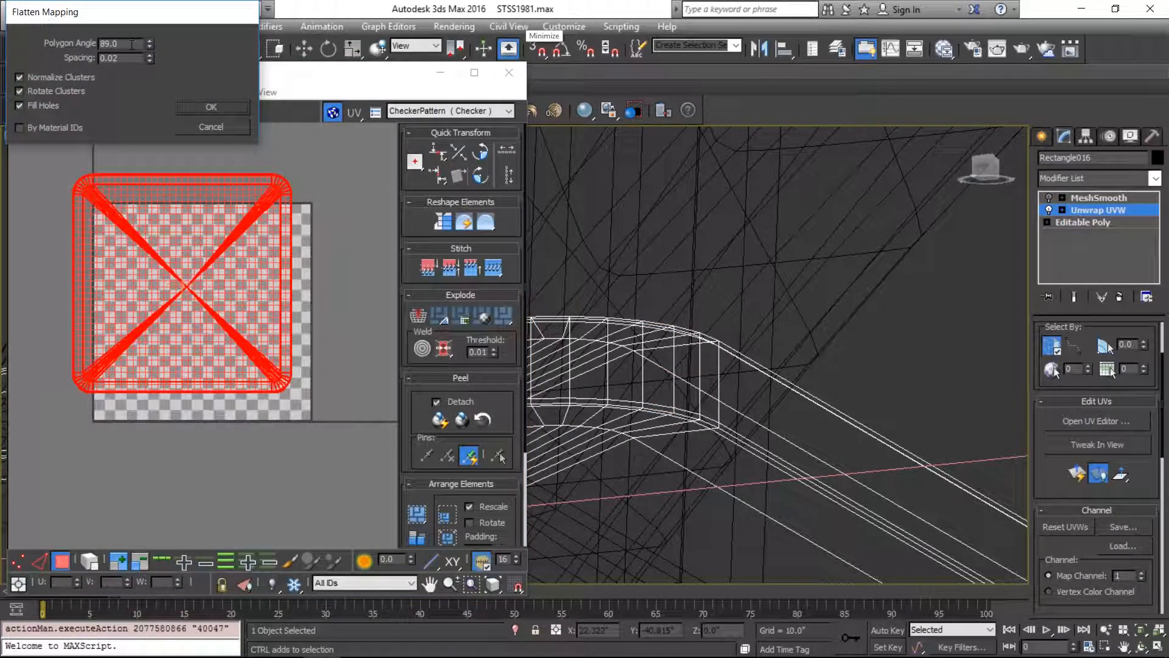
left_click_drag(145, 119, 148, 129)
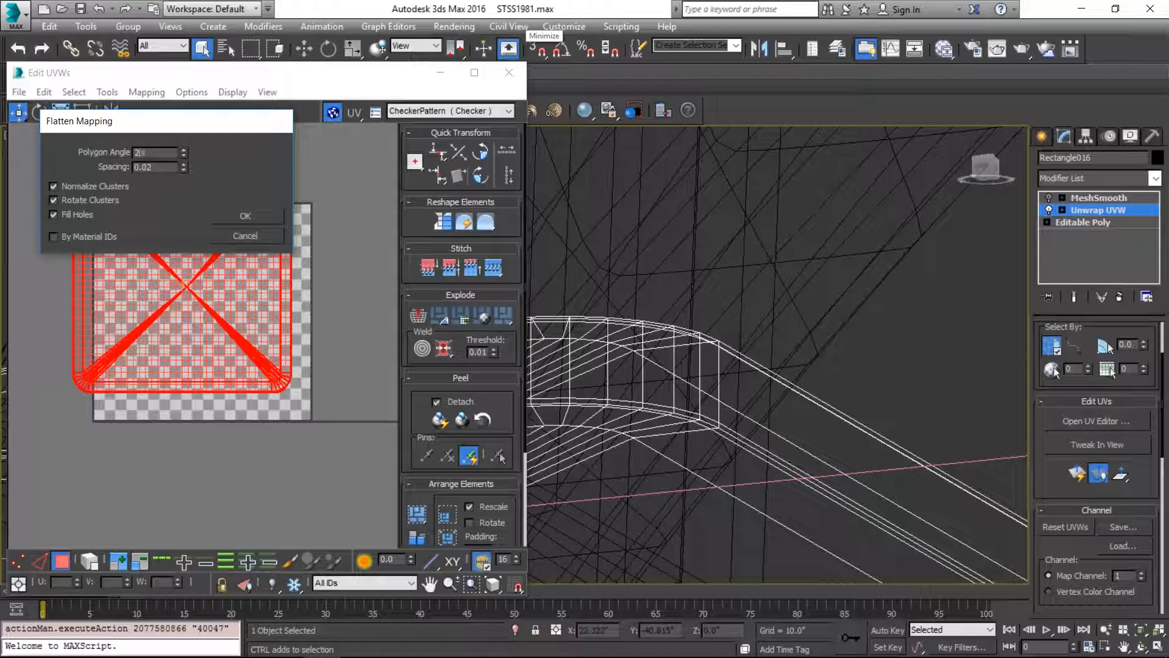
left_click(274, 214)
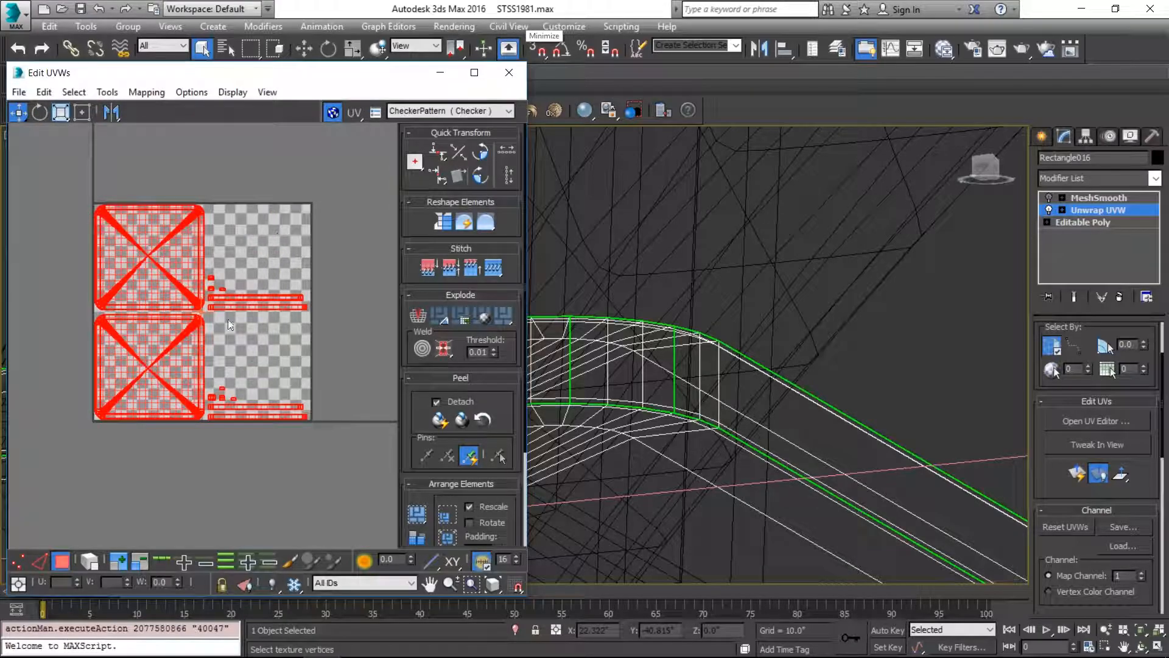
scroll(234, 249, "up", 5)
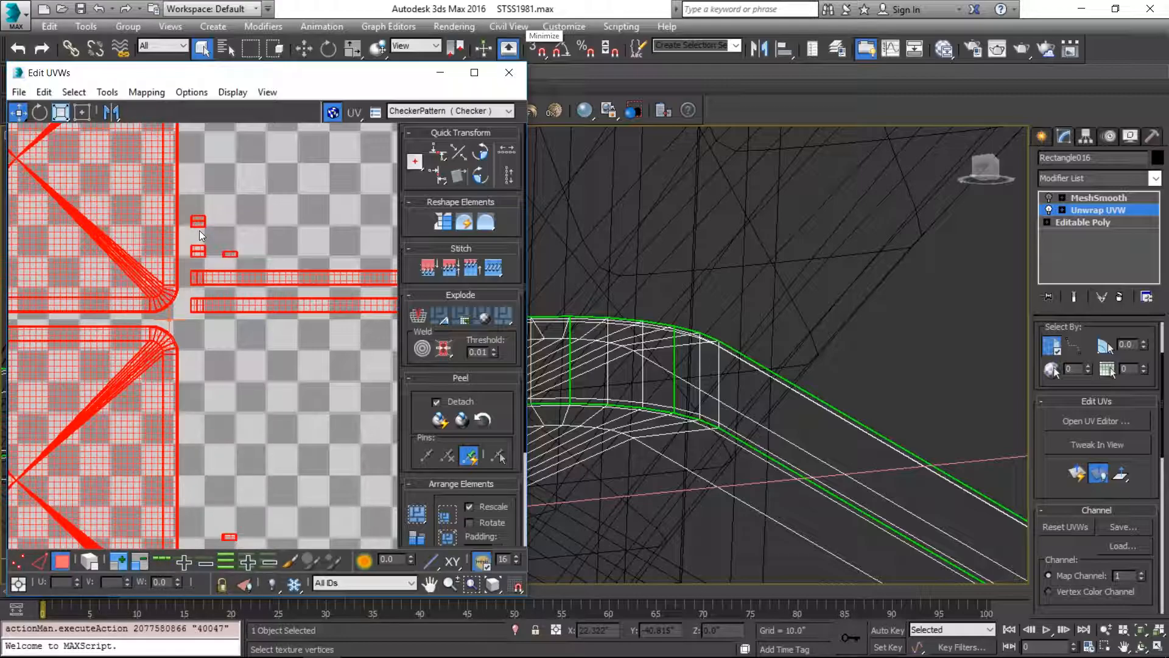
Reapply Flatten Mapping to all foot plate faces with a polygon angle of 89 and 0.02 spacing
left_click(145, 92)
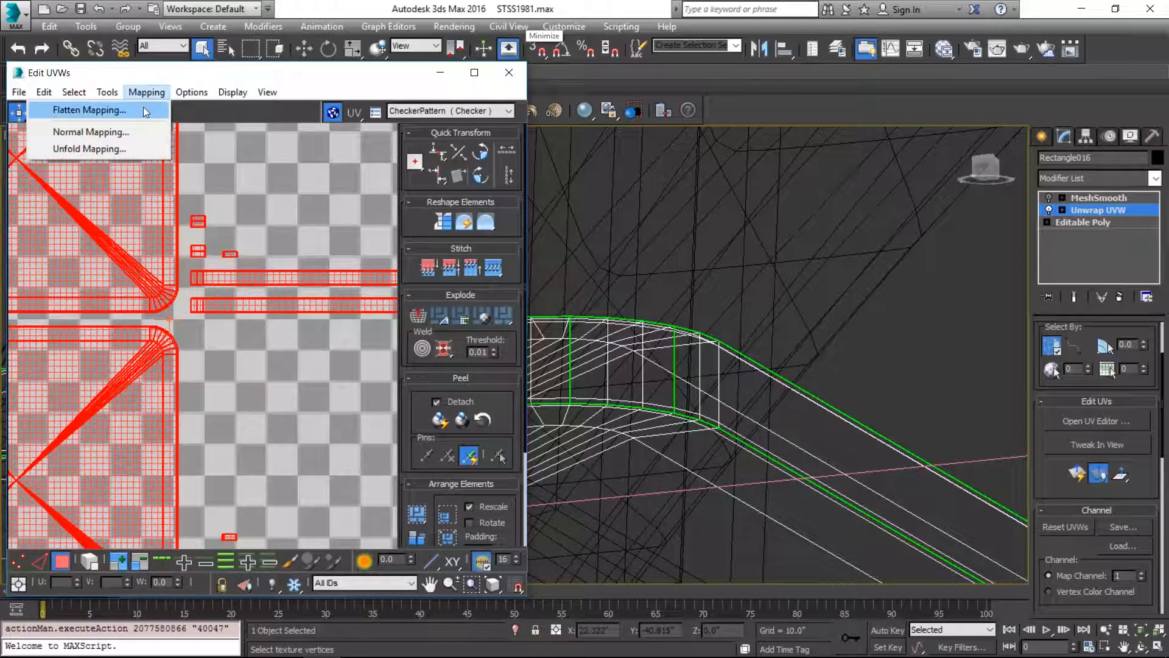
left_click(144, 107)
double_click(155, 152)
type("80")
key("Return")
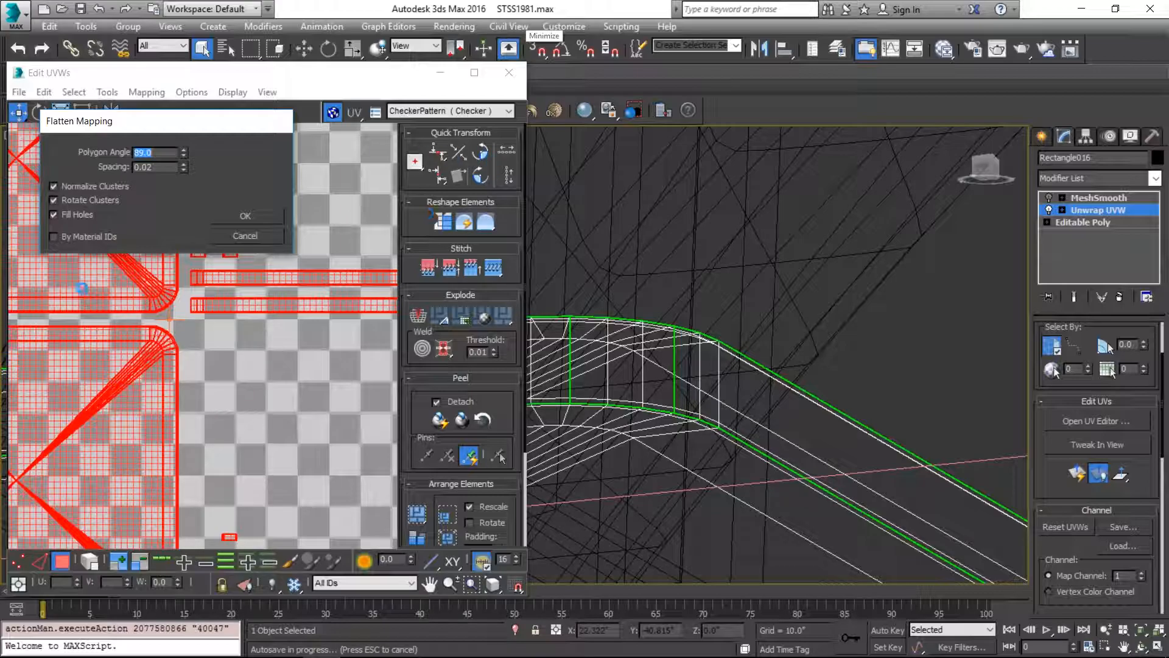
left_click(246, 216)
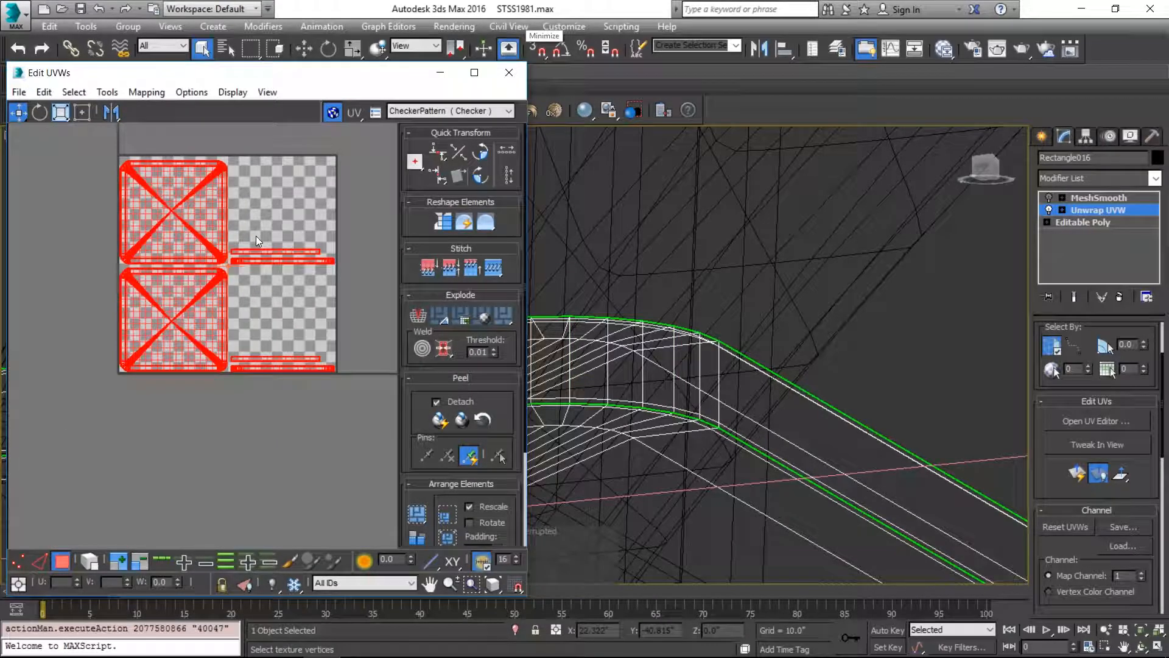
Close the UV editor and examine the foot plate's checker mapping from below and above in a shaded perspective view
left_click(509, 72)
key("F3")
middle_click_drag(701, 308, 608, 396, "alt")
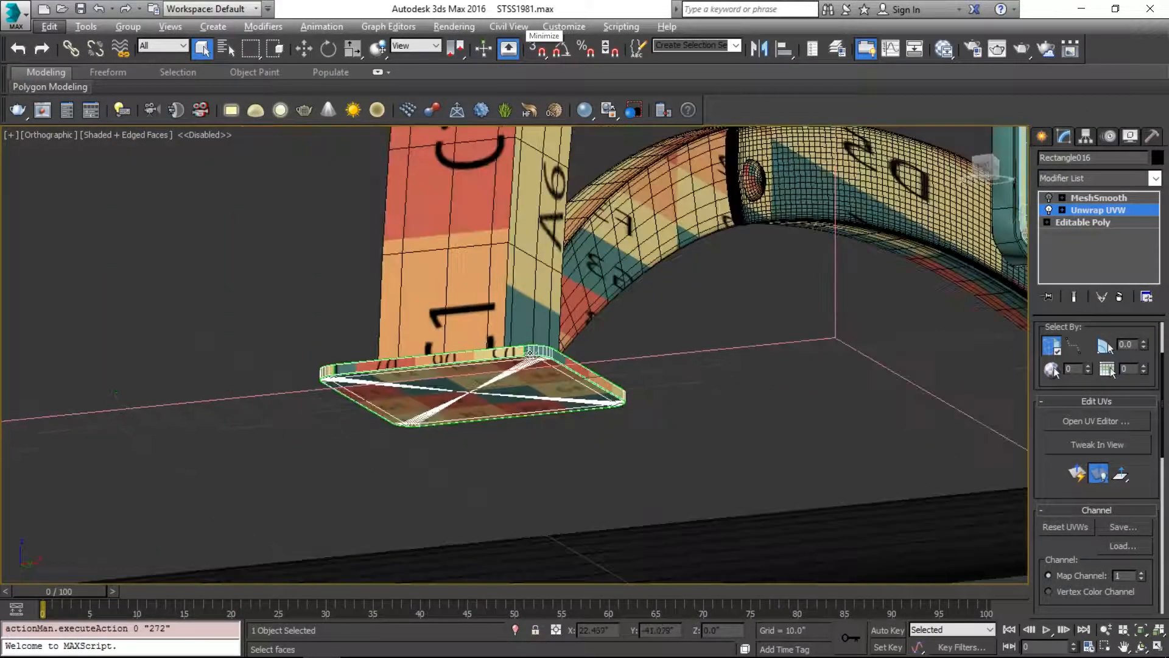
key("p")
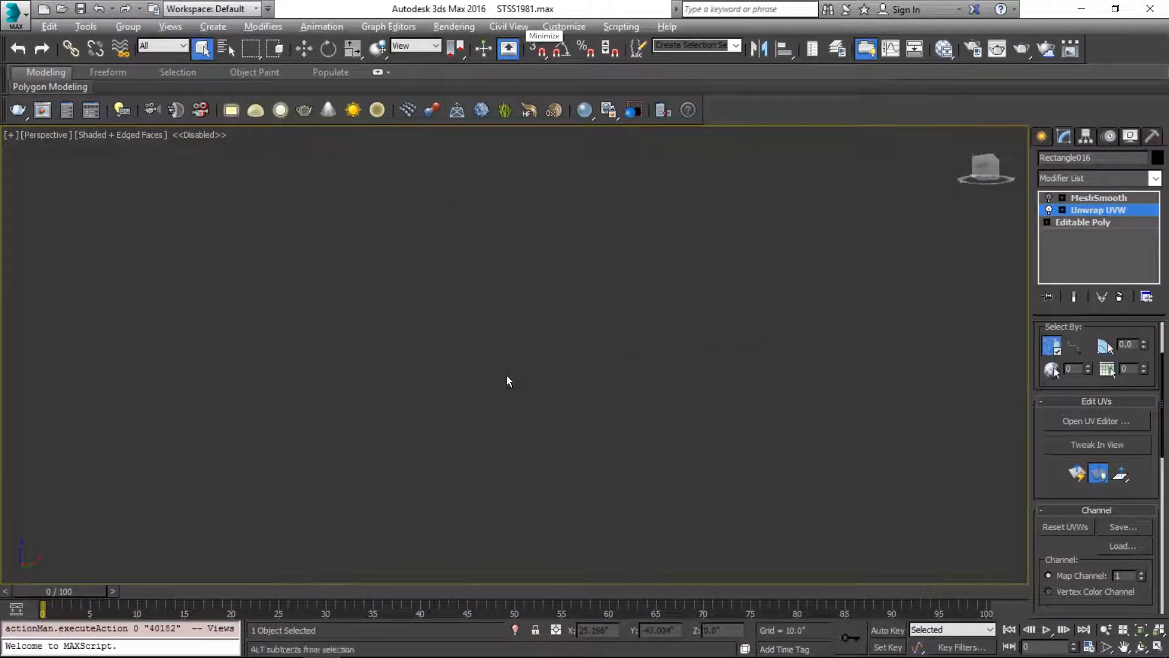
key("z")
middle_click_drag(505, 383, 645, 437, "alt")
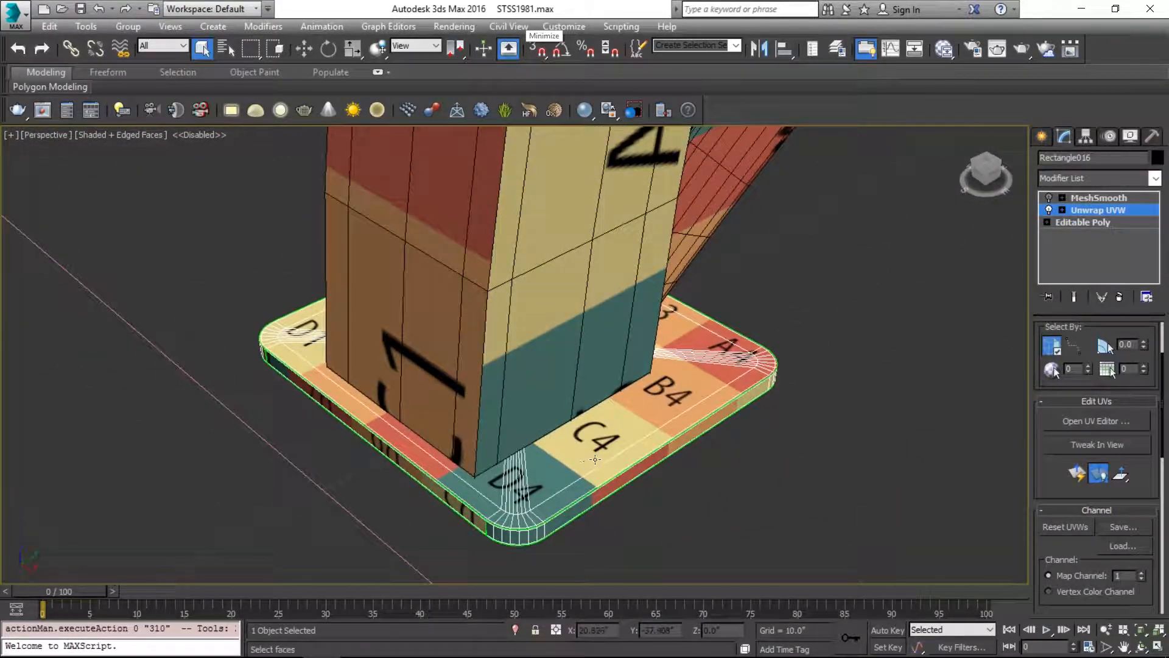
key("1")
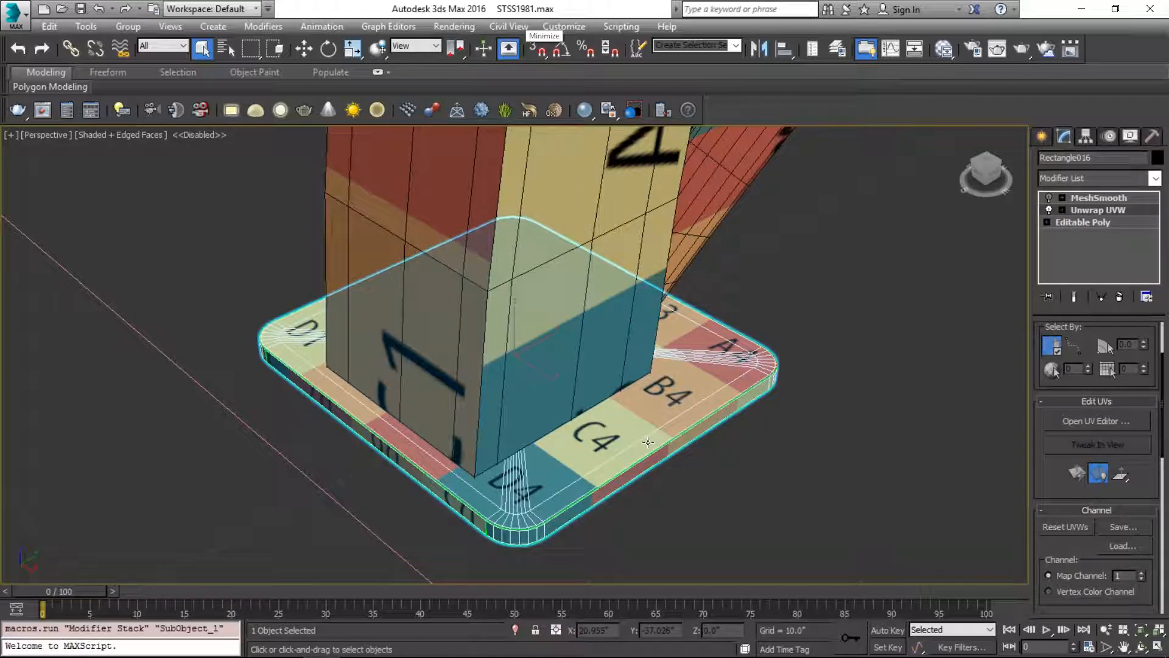
Clear the selection, hide the edged faces and examine the checker mapping across the whole table base
left_click(576, 195)
scroll(577, 197, "down", 8)
scroll(590, 217, "up", 2)
middle_click_drag(590, 217, 531, 469)
key("w")
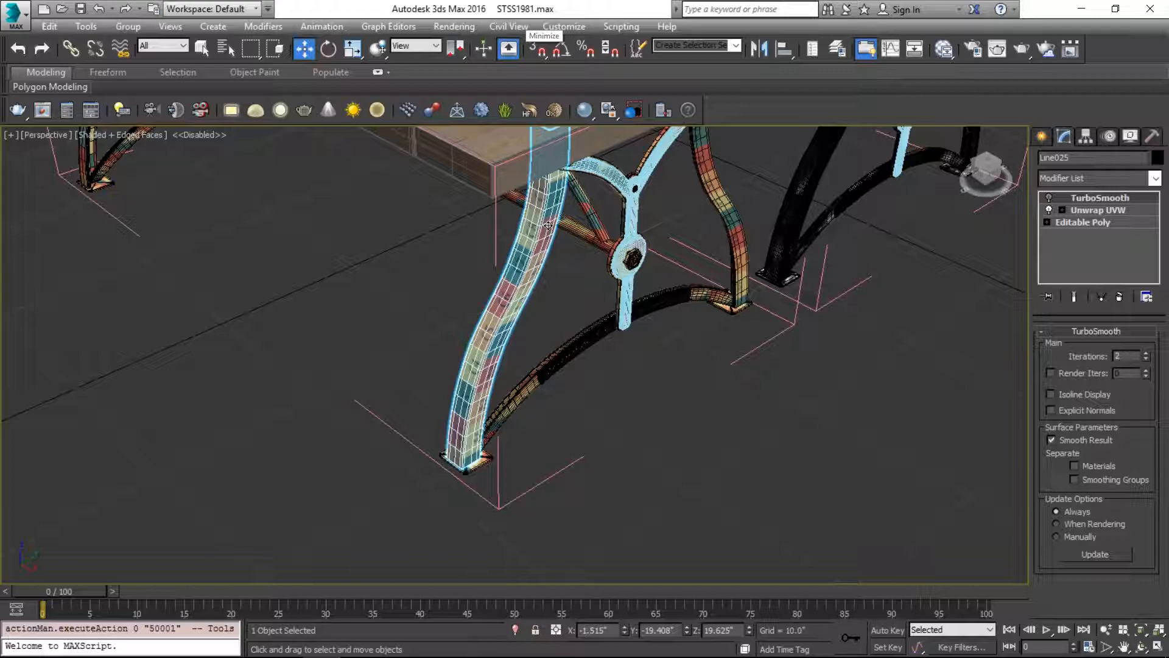
left_click(651, 397)
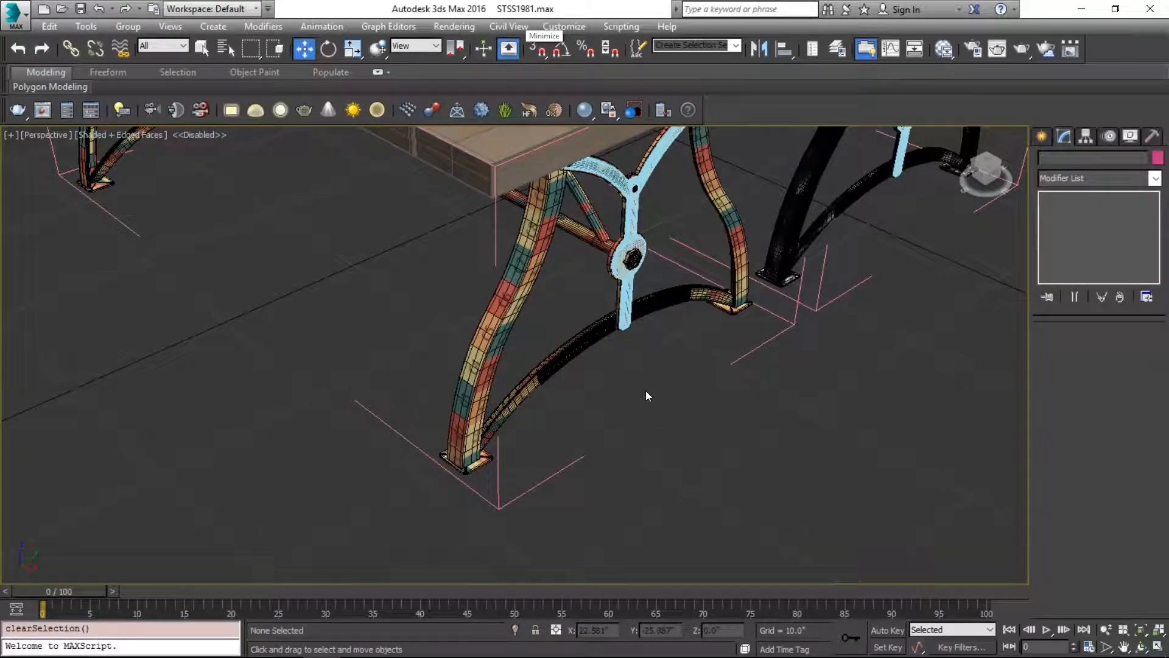
key("F4")
mouse_move(615, 377)
middle_mouse_down("alt")
mouse_move(568, 338)
mouse_move(484, 420)
mouse_move(626, 411)
mouse_move(770, 321)
mouse_move(628, 335)
mouse_move(646, 340)
middle_mouse_up("alt")
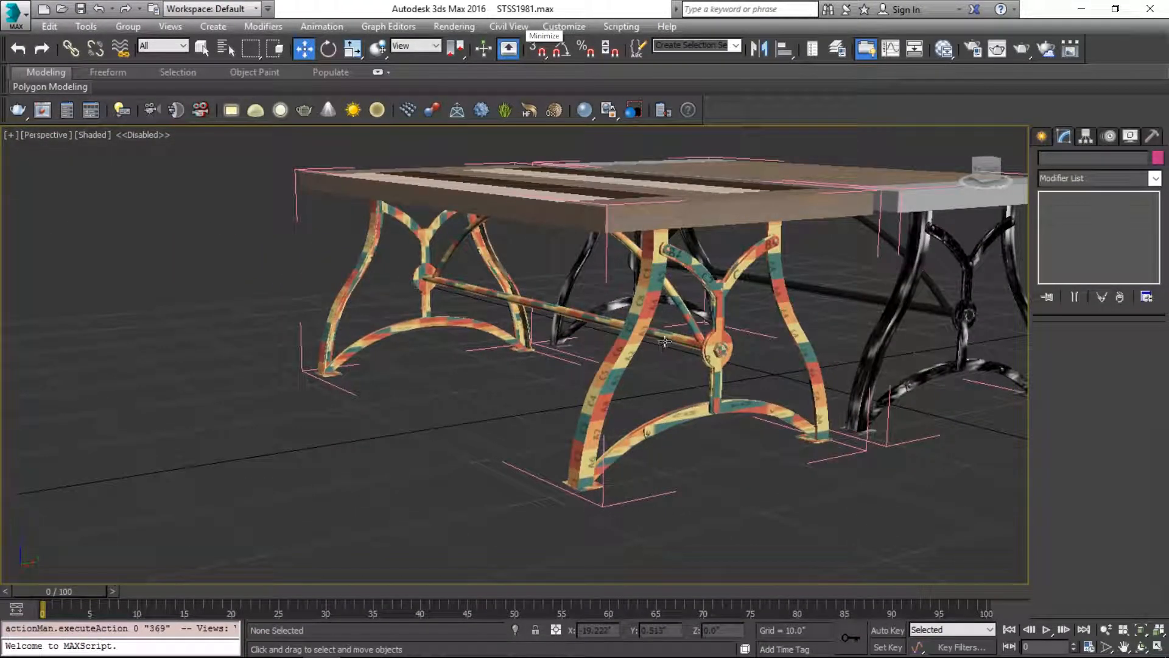
Reduce the UVW Map width of the straight connecting bar to 1.347" and examine its checker mapping
left_click(669, 336)
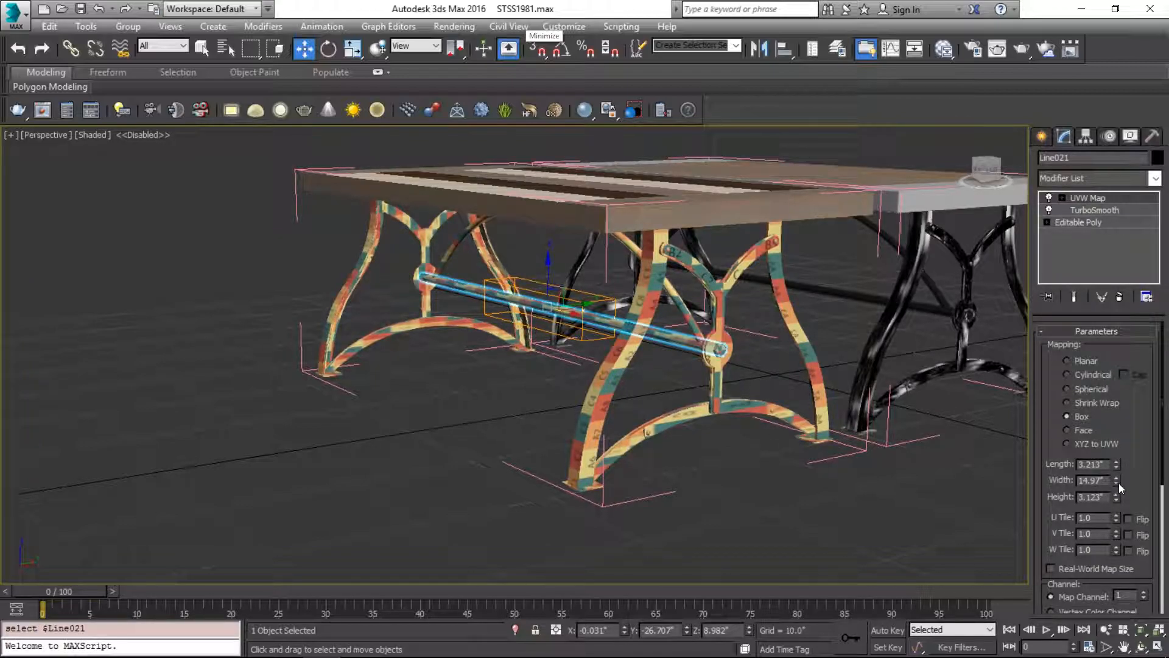
middle_click_drag(779, 407, 859, 411, "alt")
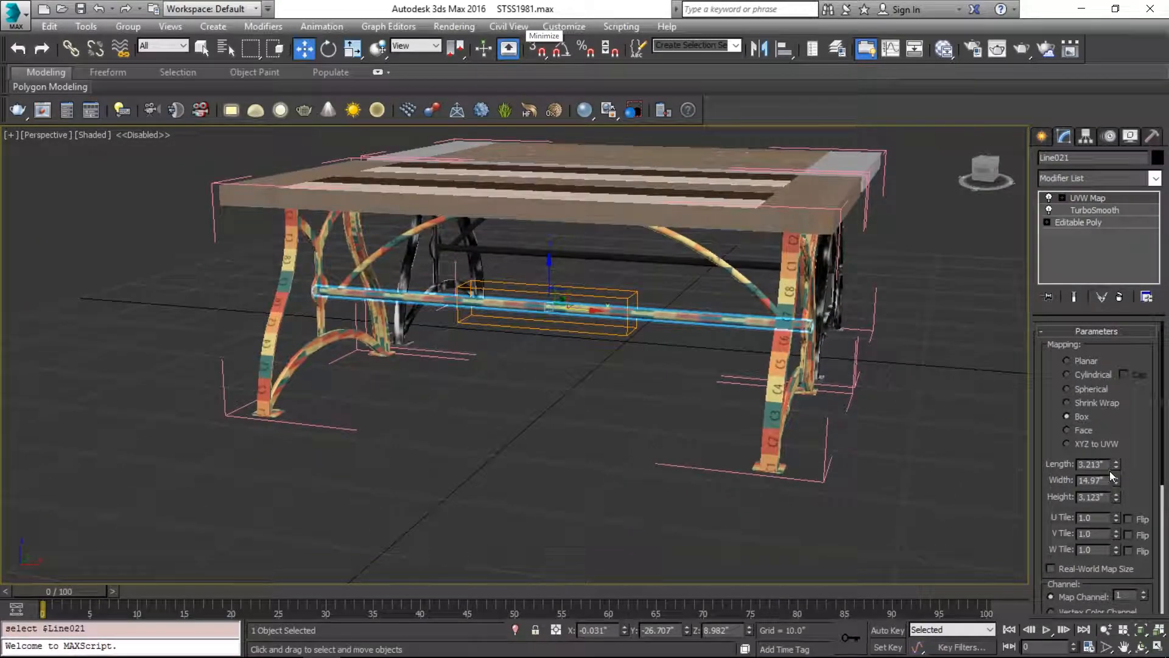
left_click_drag(1119, 479, 1119, 560)
left_click(864, 386)
middle_click_drag(782, 328, 731, 364, "alt")
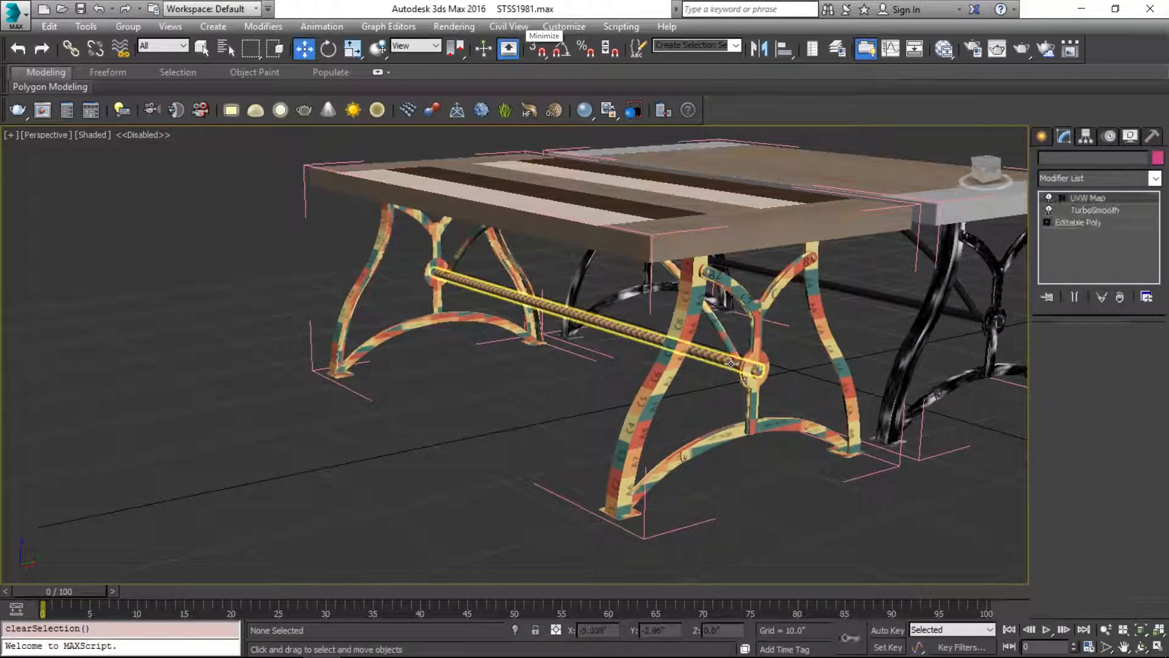
left_click(731, 363)
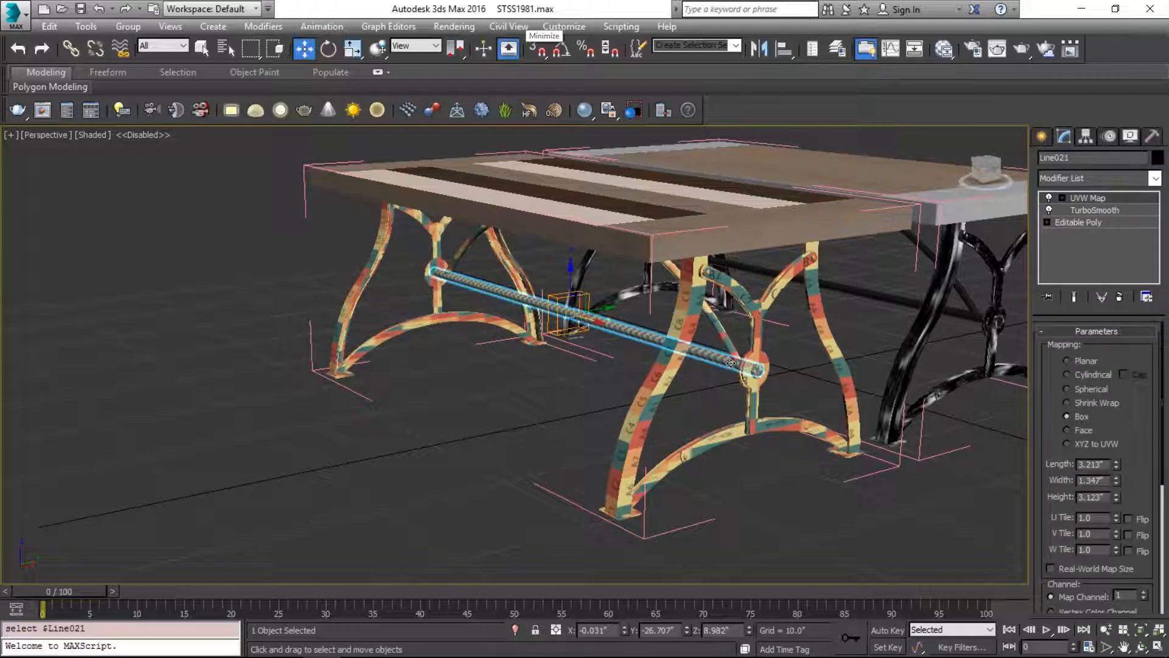
left_click(781, 465)
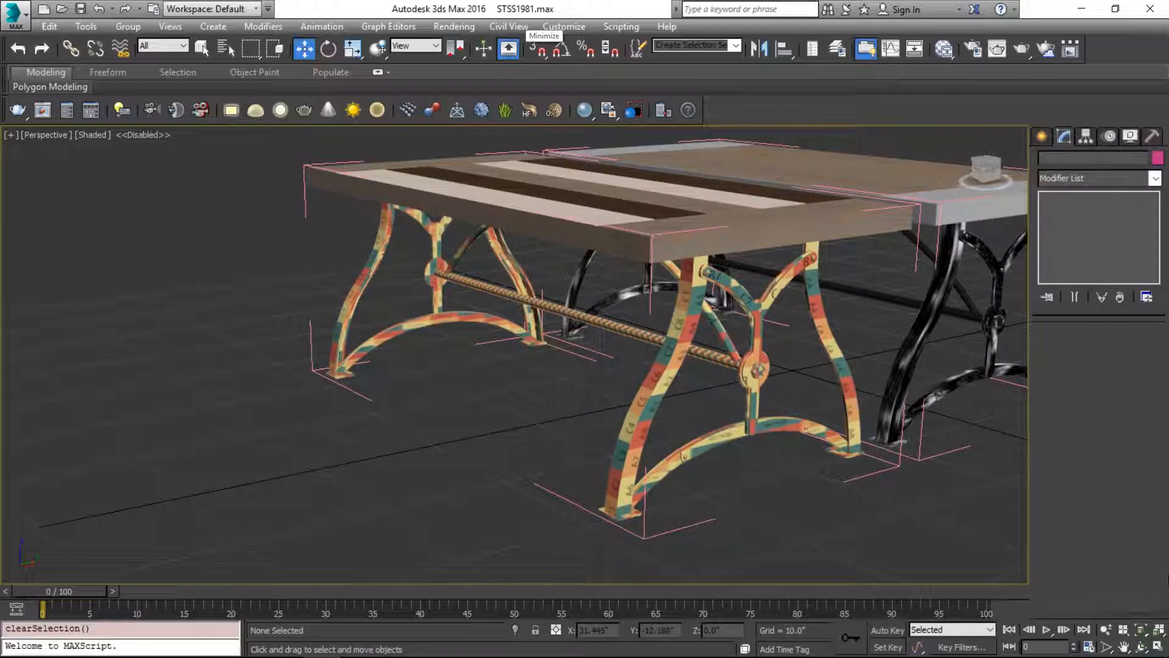
Draw a box in the top view, in the empty area beside the two tables
mouse_move(859, 657)
left_click(1041, 135)
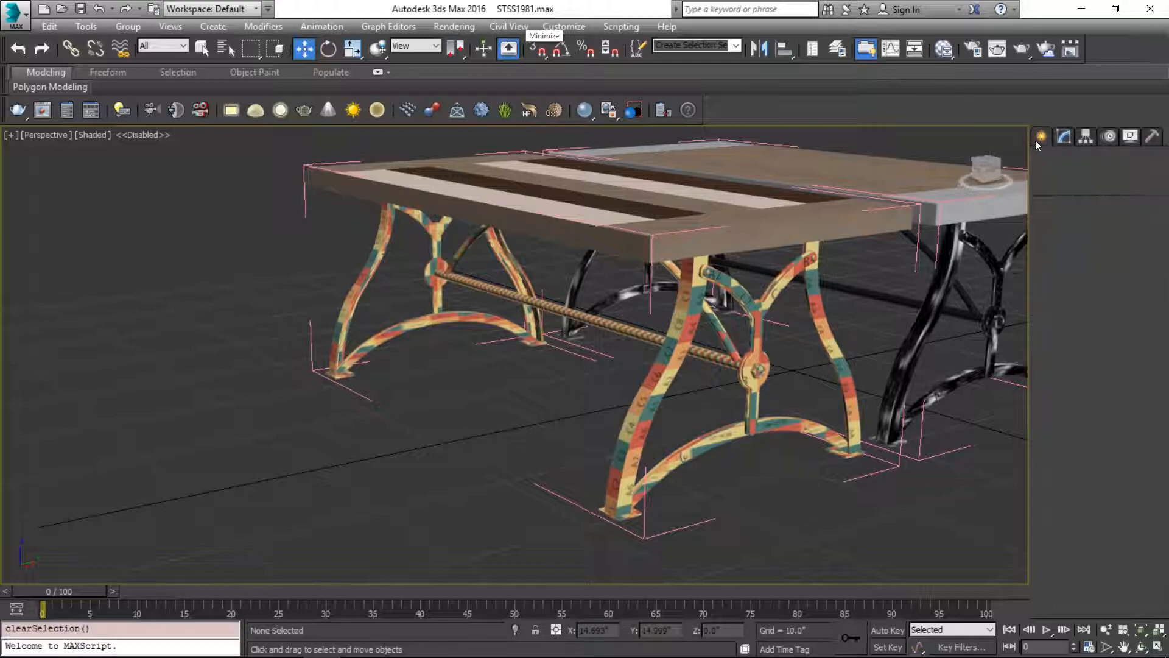
left_click(1069, 234)
key("z")
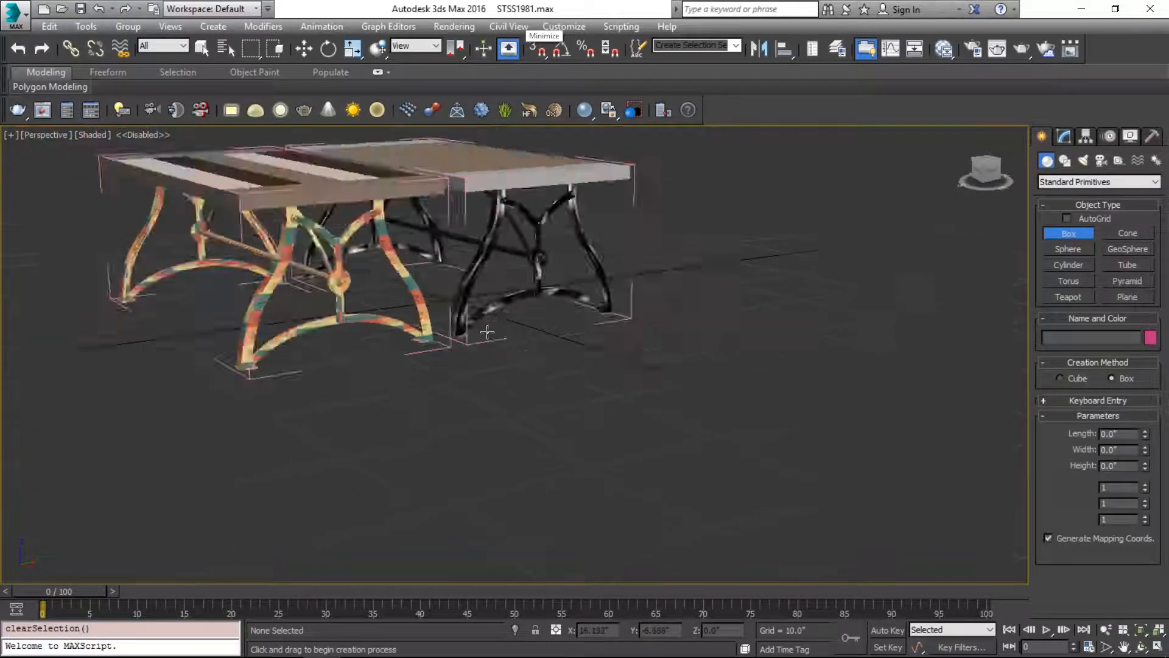
key("t")
scroll(645, 418, "up", 5)
middle_click_drag(817, 347, 404, 293)
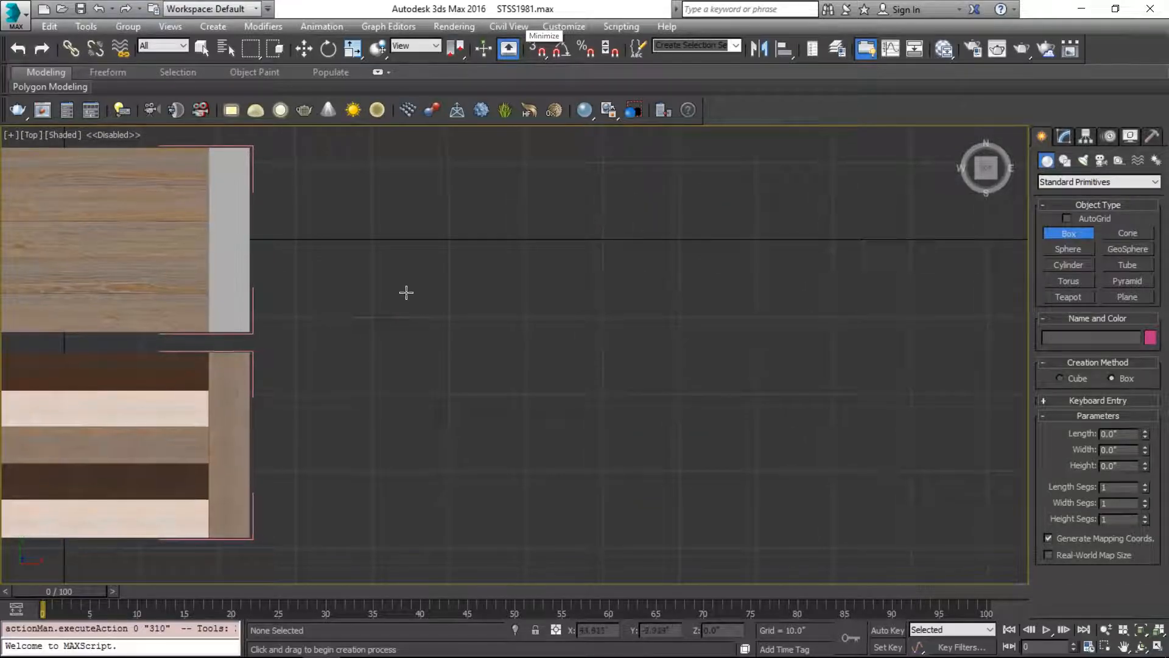
left_click_drag(405, 291, 790, 478)
left_click(789, 453)
left_click(790, 365)
Isolate the box and show it enlarged in an angled orthographic view
key("u")
middle_click_drag(801, 384, 722, 395, "alt")
key("z")
key("alt+q")
key("w")
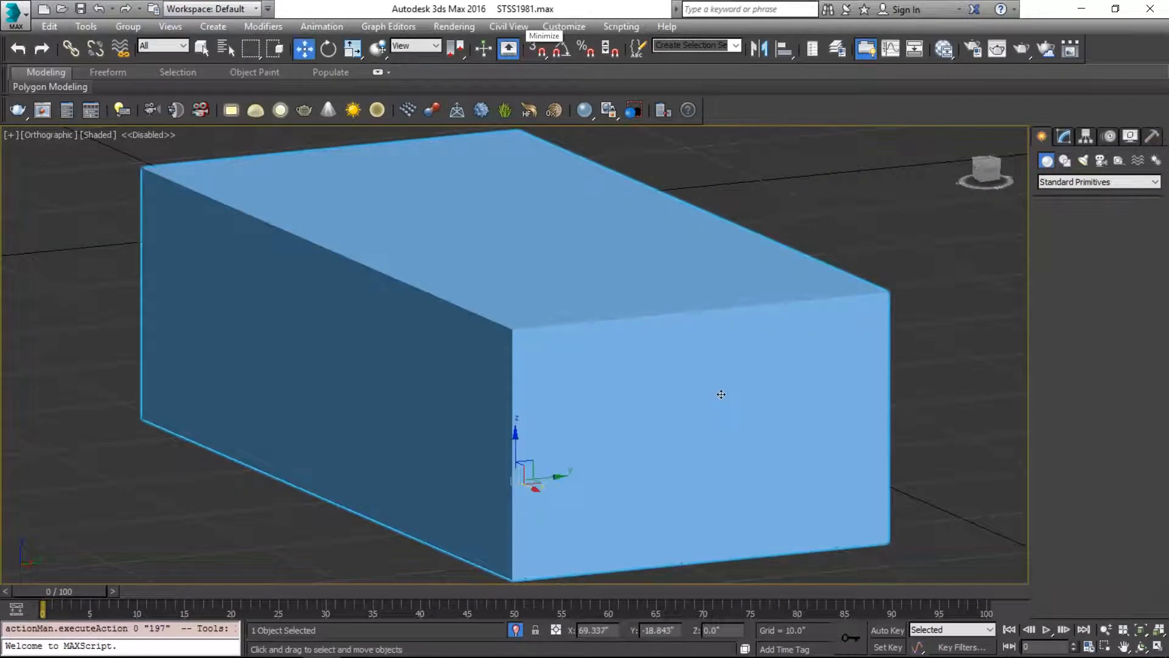
scroll(722, 396, "down", 2)
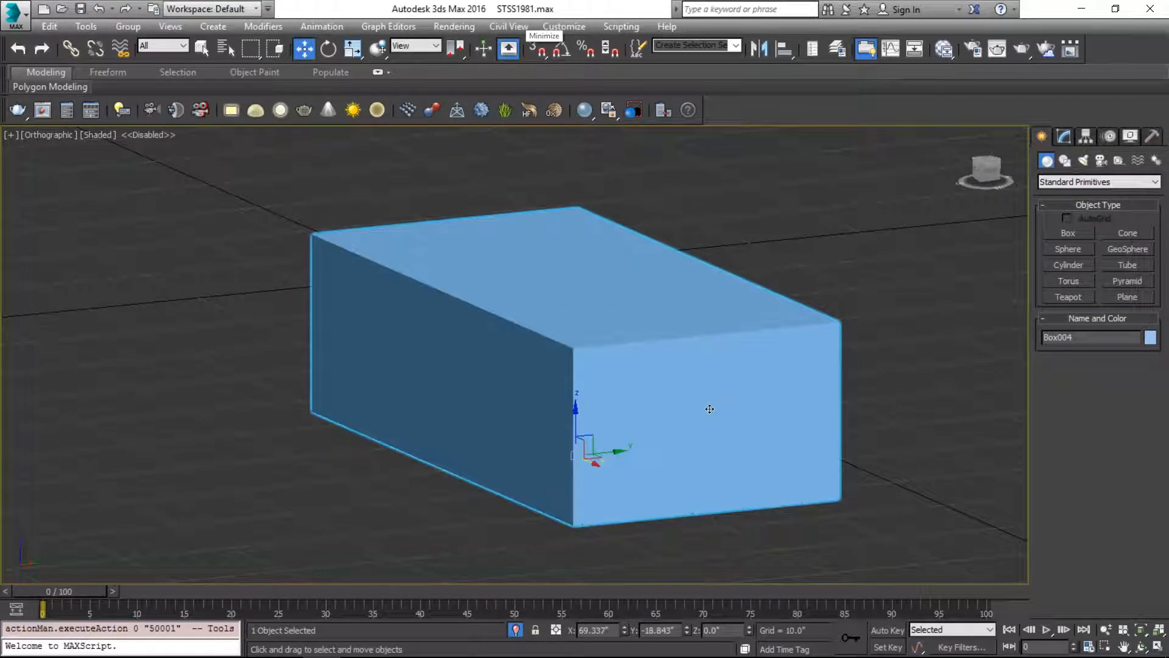
Convert the box to an editable poly and connect its four lengthwise edges
right_click(569, 334)
mouse_move(674, 489)
left_click(774, 502)
middle_click_drag(707, 389, 744, 324, "alt")
key("4")
key("2")
left_click_drag(645, 157, 693, 555)
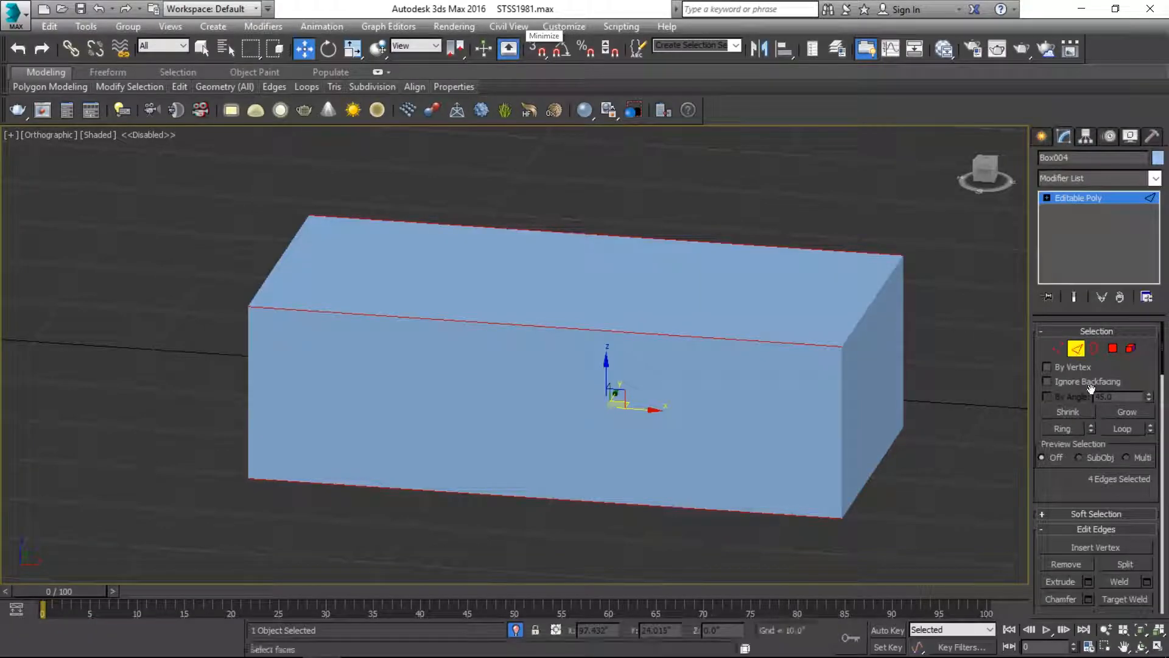
scroll(1137, 513, "down", 3)
left_click(1147, 489)
left_click_drag(525, 364, 538, 271)
left_click(522, 429)
Inset the box's two opposite end polygons by about 0.252"
middle_click_drag(816, 390, 679, 365, "alt")
key("4")
left_click(725, 388)
left_click(368, 495, "ctrl")
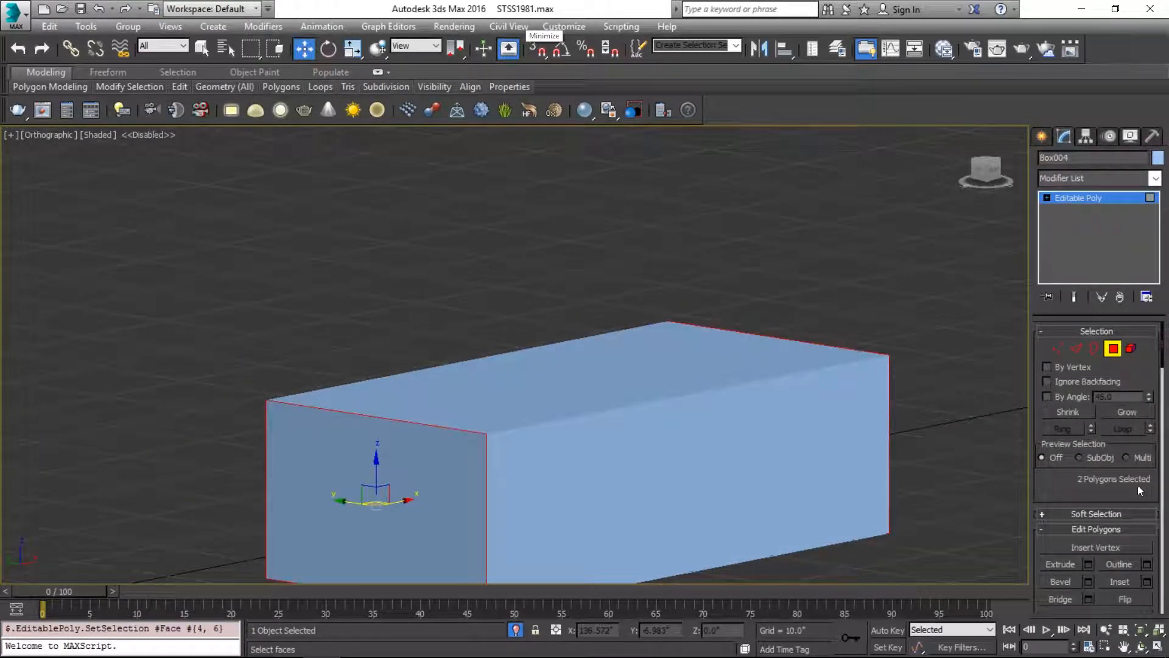
scroll(1090, 536, "down", 2)
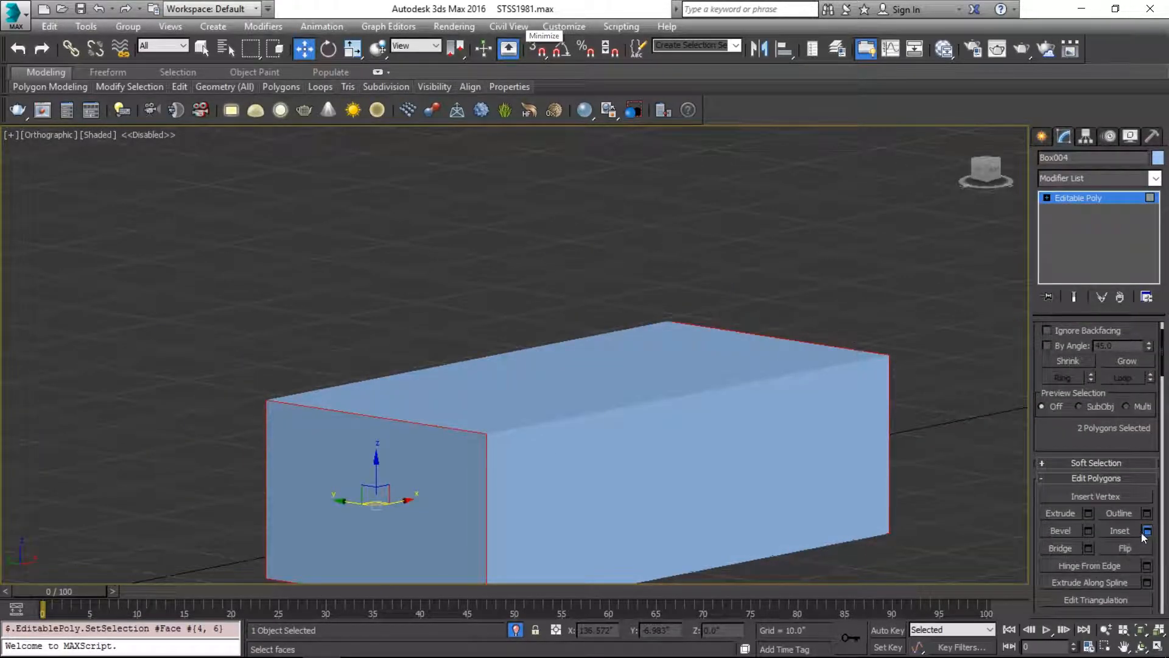
left_click(1146, 531)
left_click_drag(526, 386, 524, 410)
left_click(523, 409)
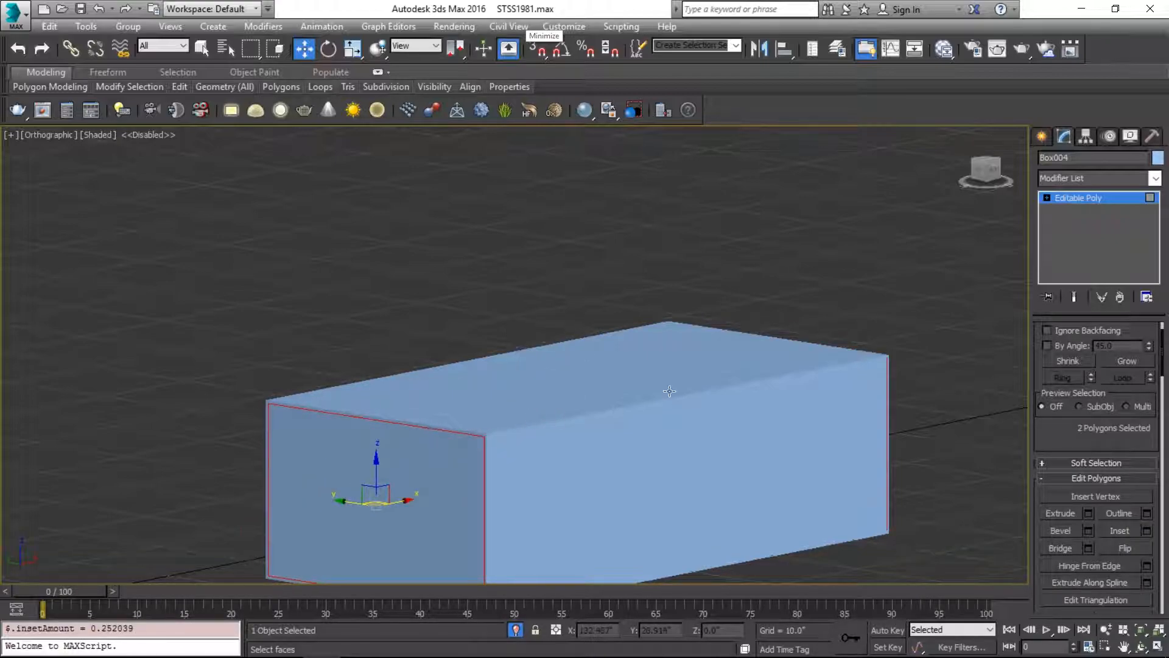
left_click_drag(669, 391, 527, 402, "alt")
key("4")
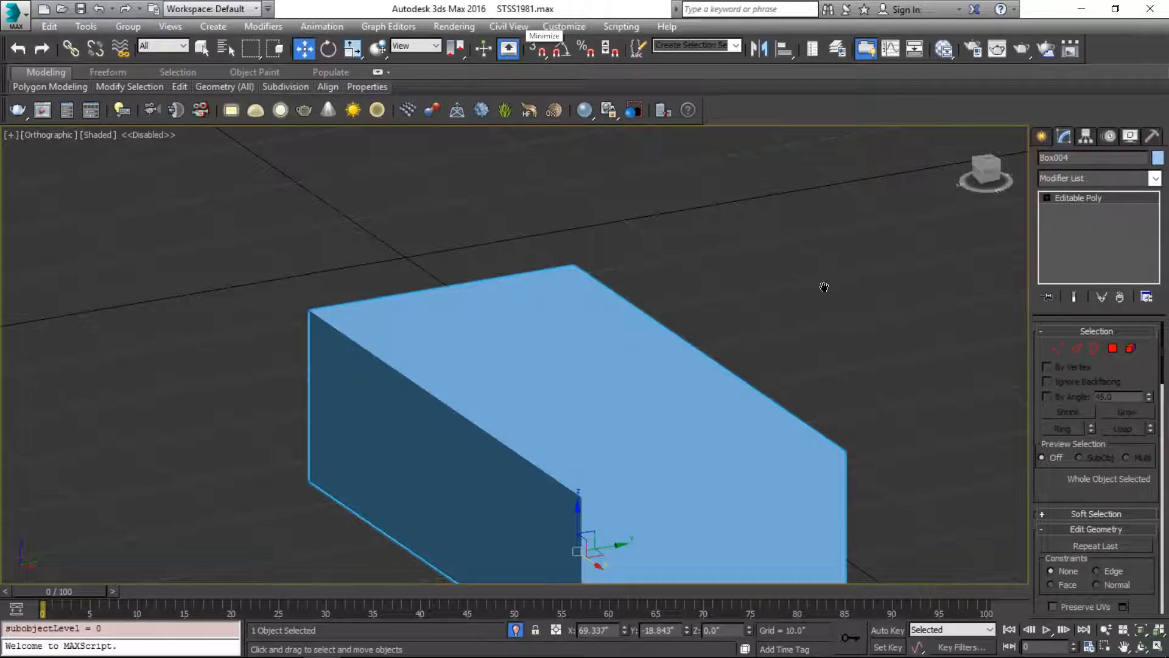
Apply a TurboSmooth modifier to the box and raise its iterations
middle_click_drag(824, 287, 827, 222)
left_click(1105, 182)
key("t")
key("t")
key("t")
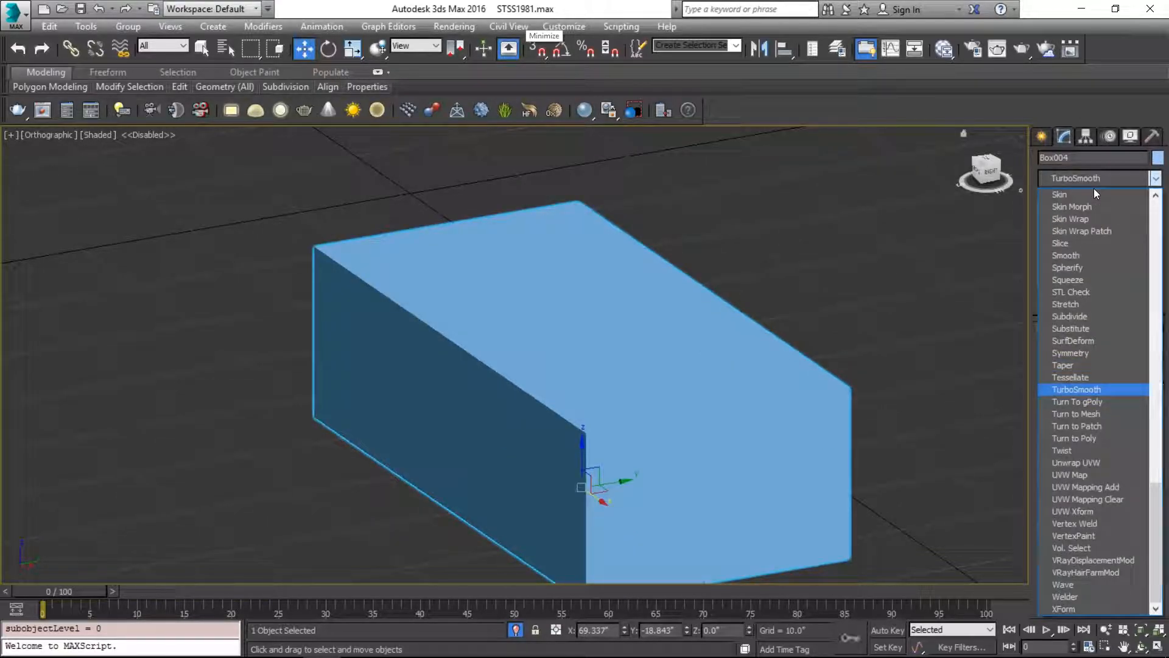
key("Return")
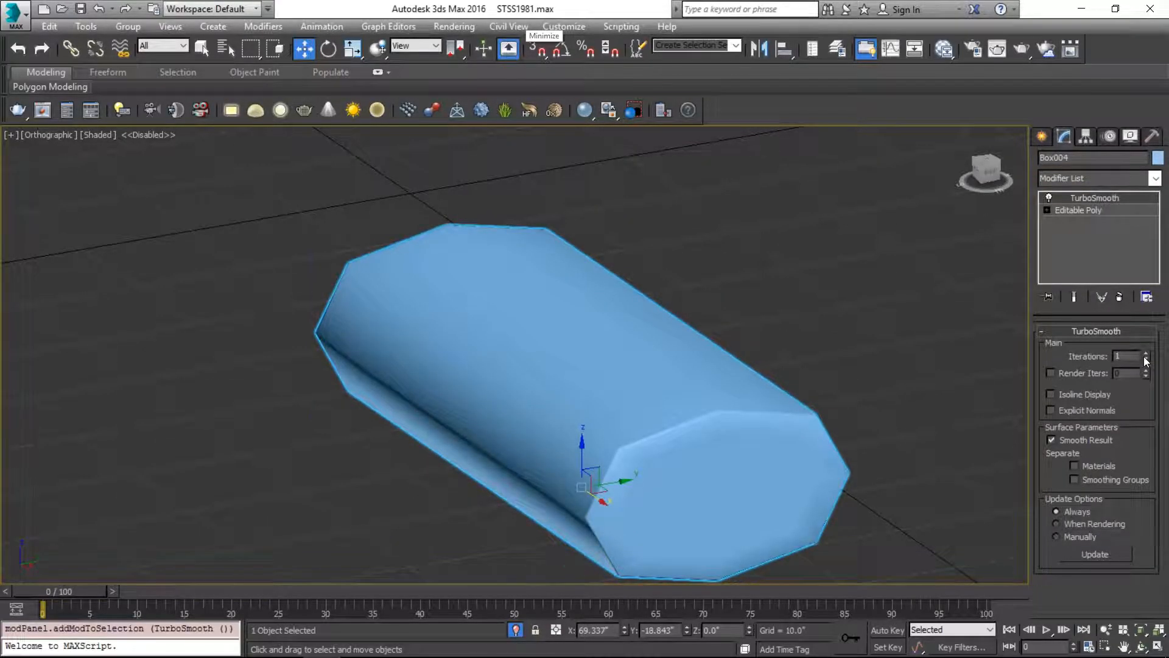
left_click(1146, 361)
left_click(1146, 356)
left_click(1147, 356)
key("F3")
key("F3")
Collapse the smoothed box's entire modifier stack
right_click(1101, 198)
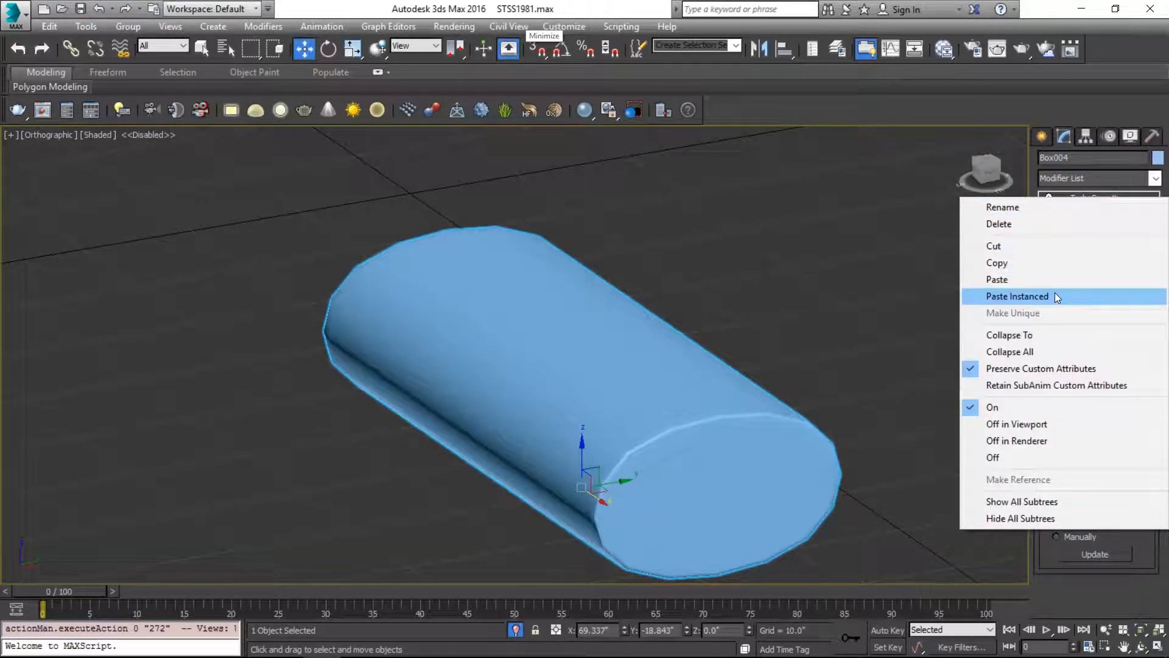
left_click(680, 285)
middle_click_drag(864, 393, 669, 307, "alt")
left_click(670, 308)
right_click(1128, 200)
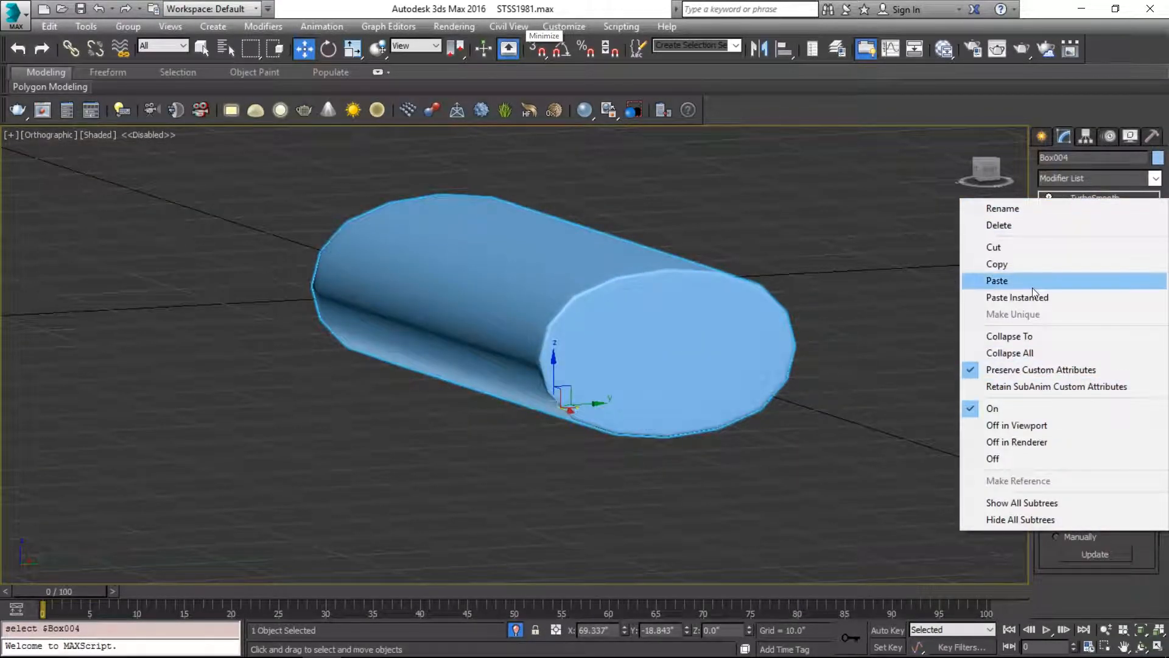
left_click(1039, 353)
left_click(669, 384)
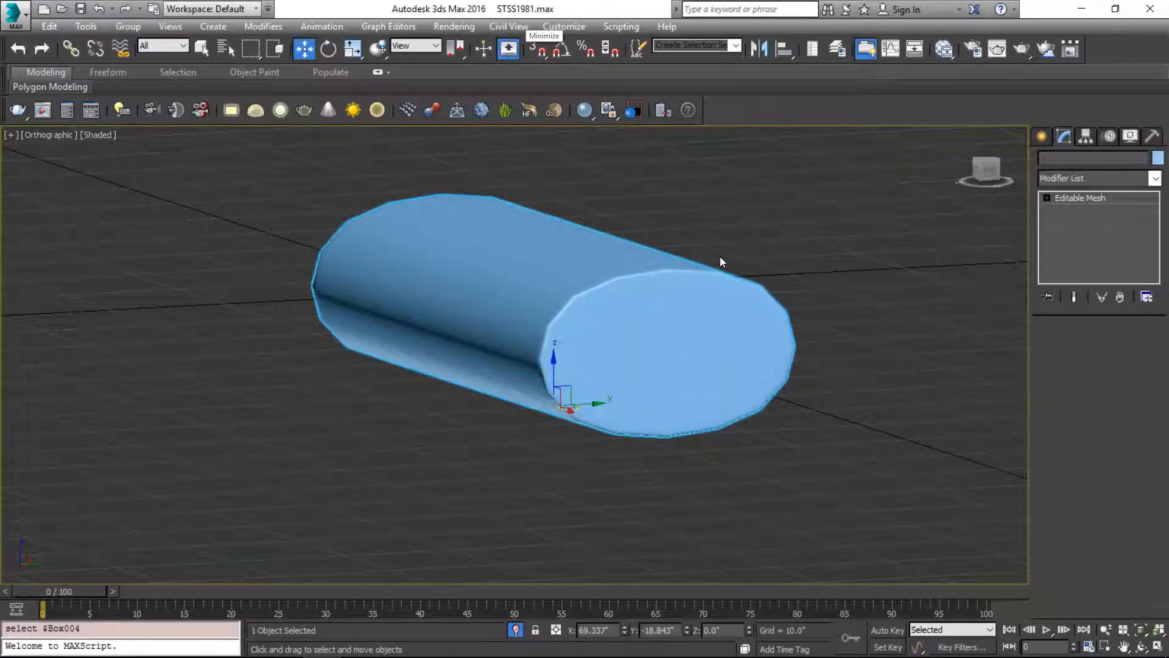
left_click(1043, 182)
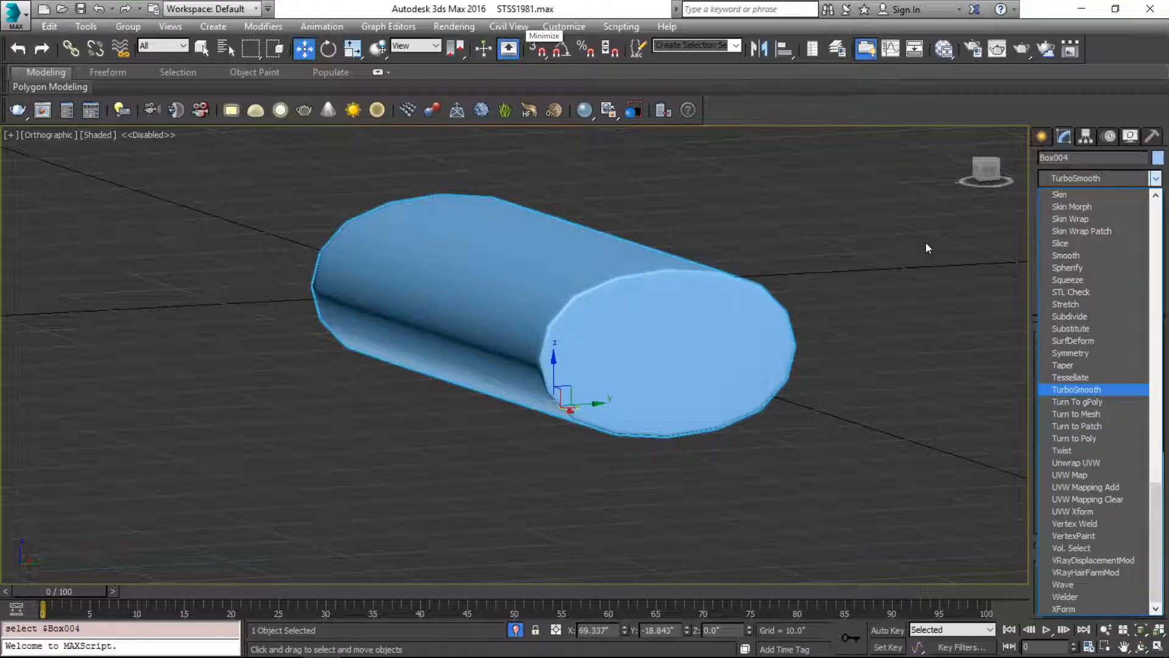
key("alt+Tab")
key("alt+Tab")
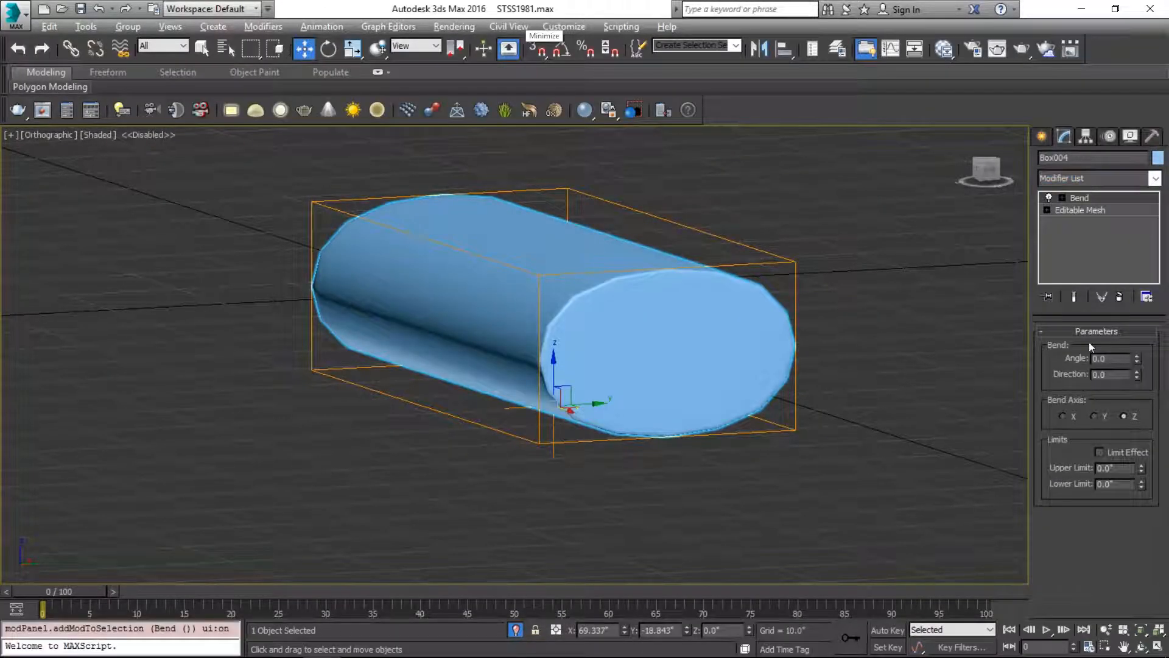
right_click(1090, 198)
left_click(1058, 225)
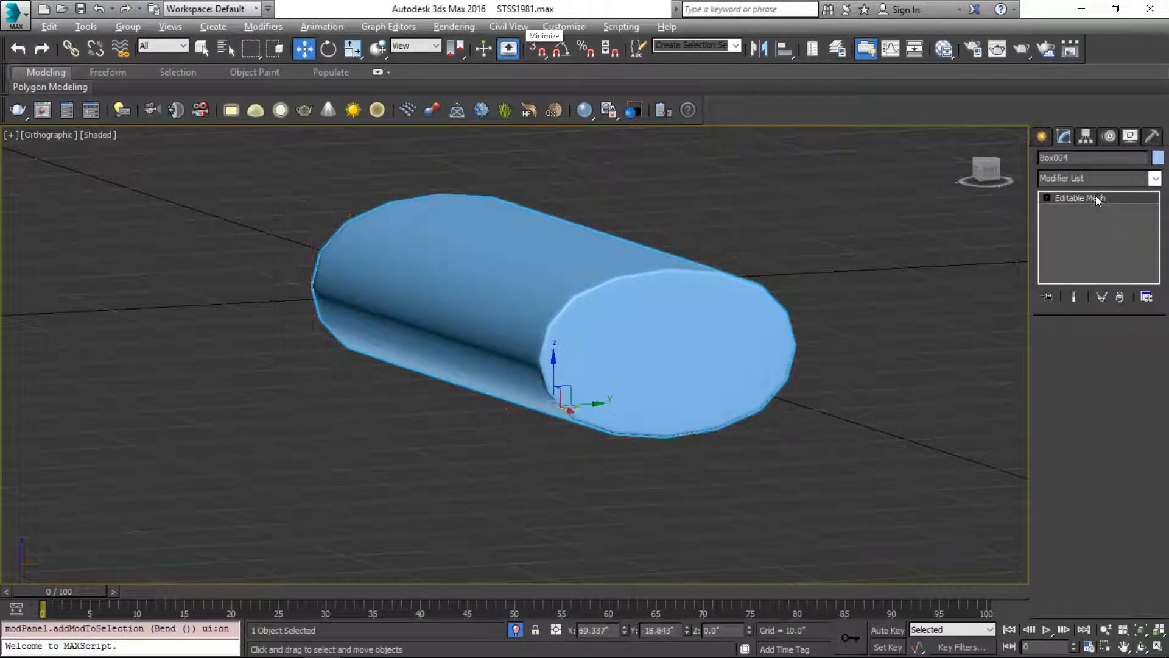
Convert the collapsed mesh to an editable poly and add a TurboSmooth modifier
right_click(1093, 199)
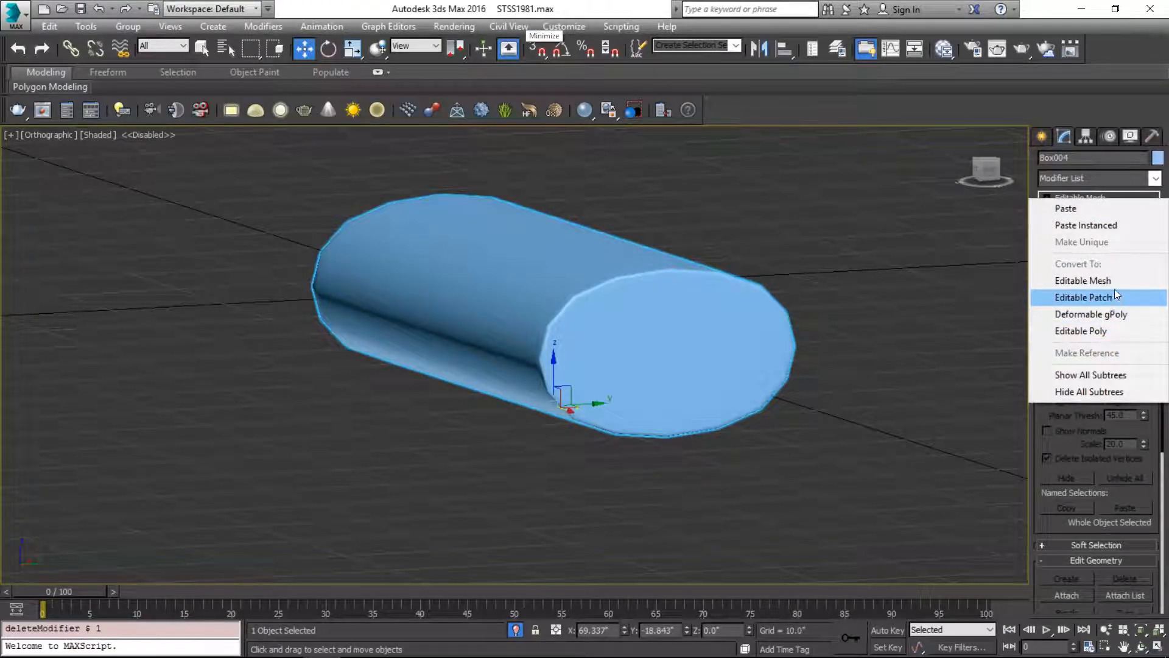
left_click(1109, 331)
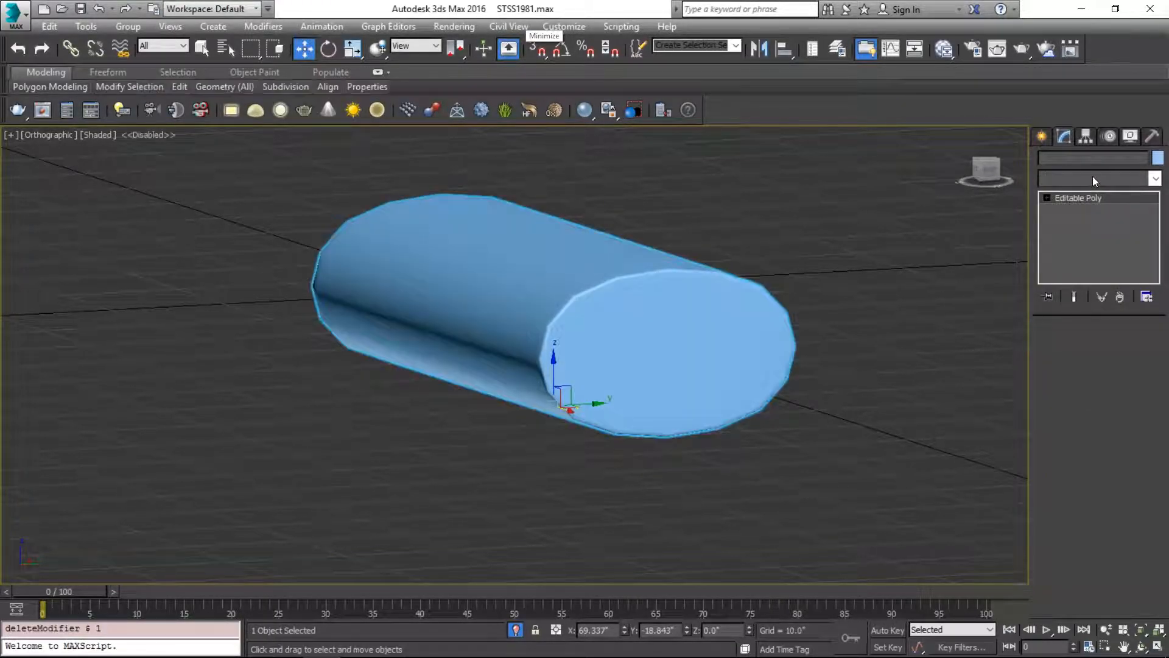
left_click(1092, 177)
type("tu")
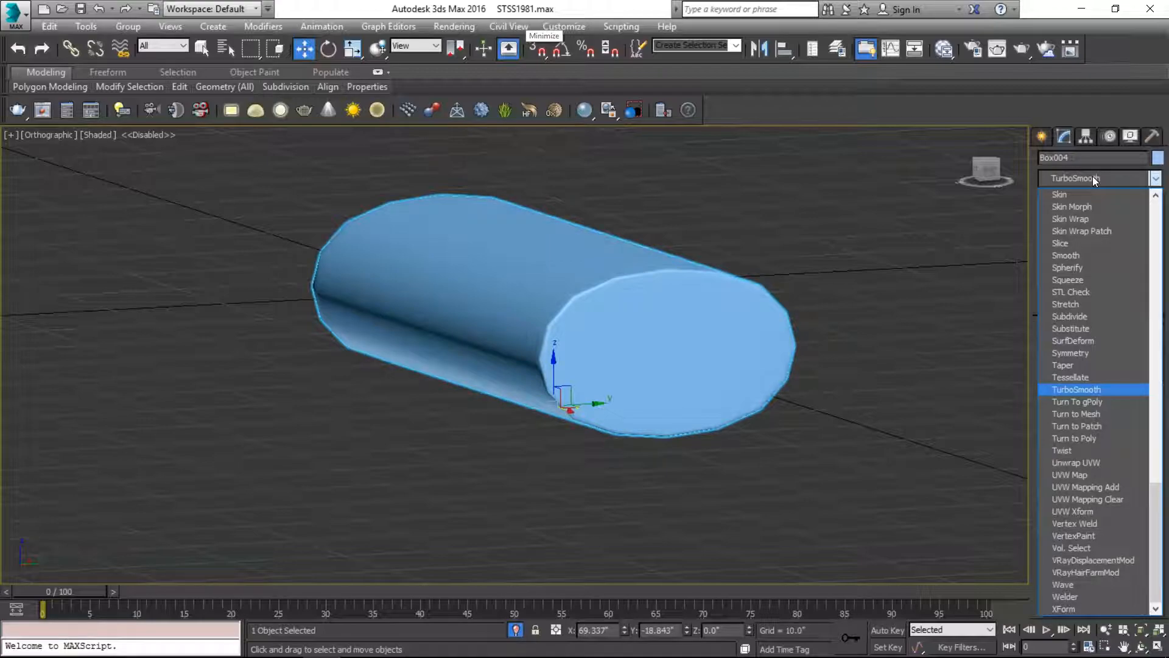
key("Return")
Add a UVW Map modifier with Box mapping beneath TurboSmooth and display edged faces
left_click(1101, 209)
left_click(1091, 176)
type("uv")
key("Return")
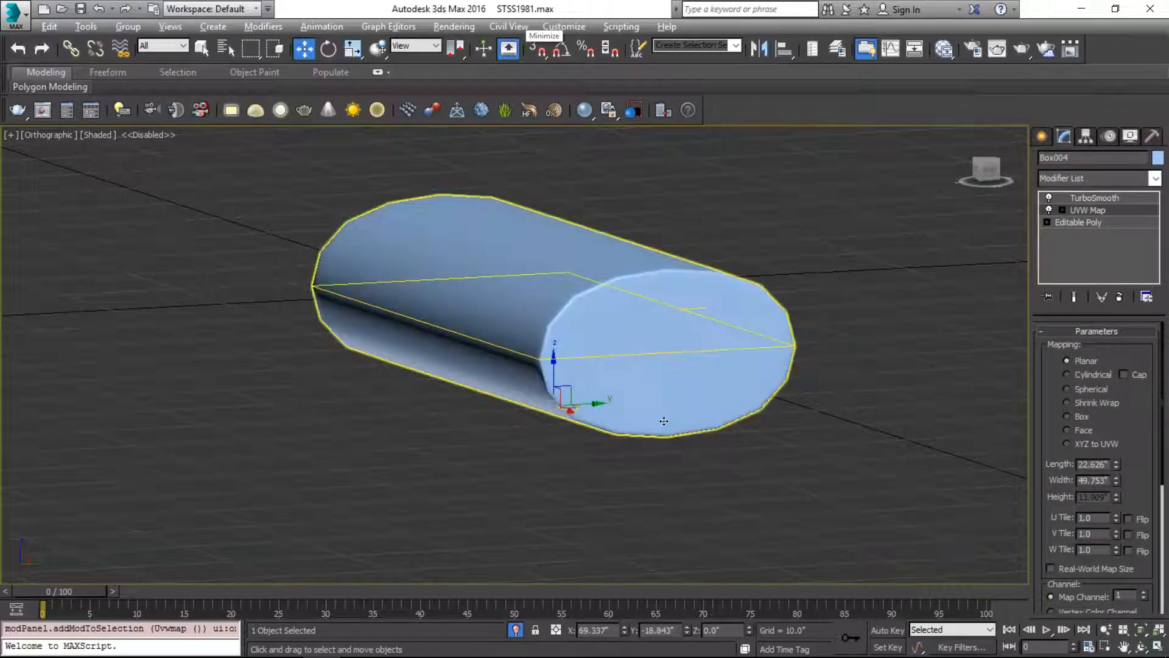
middle_click_drag(660, 419, 721, 445, "alt")
left_click(1083, 417)
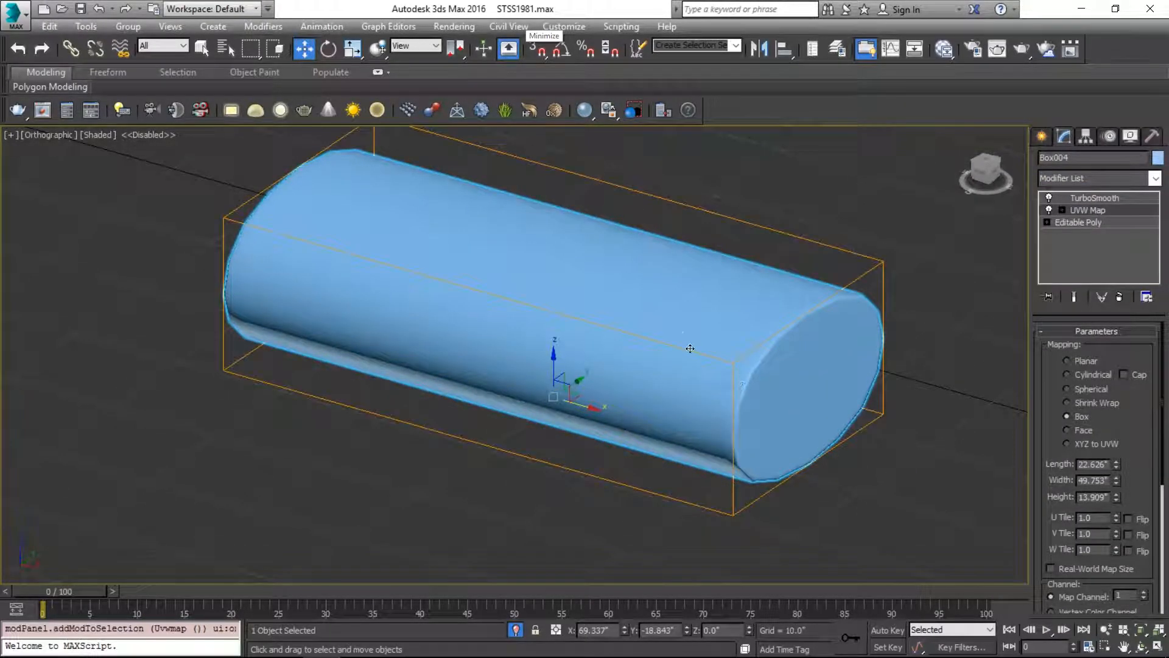
key("F4")
middle_click_drag(823, 298, 758, 283)
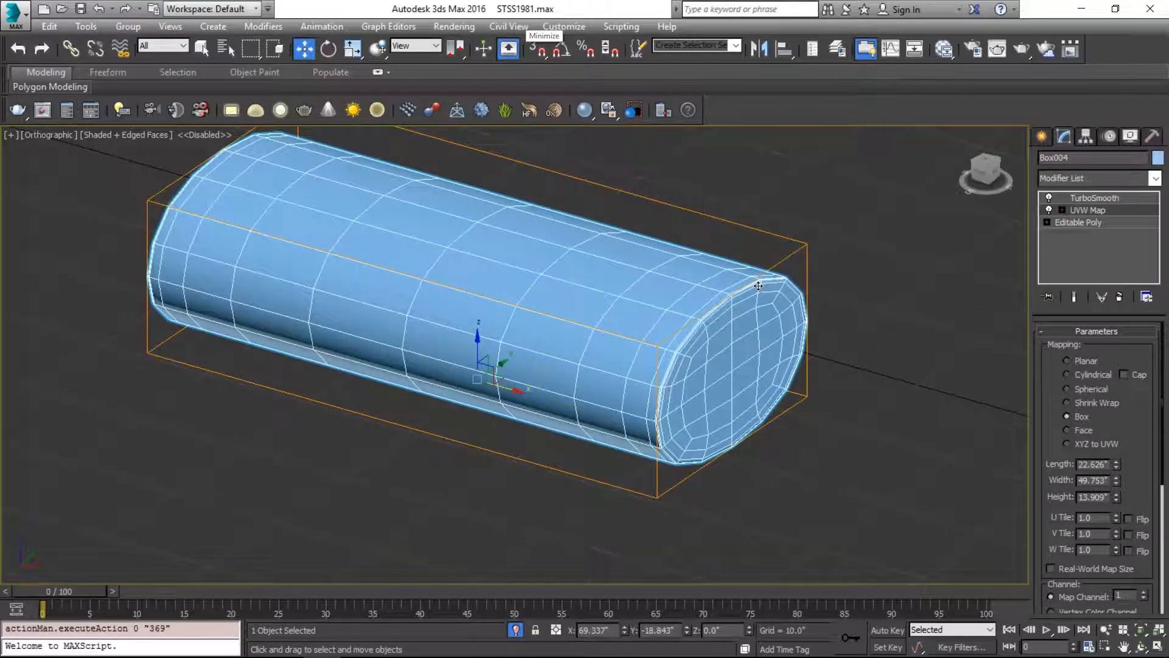
Open the Slate Material Editor, clear the selection and end isolation to bring the tables back into view
key("m")
scroll(283, 528, "down", 3)
middle_click_drag(284, 527, 178, 571)
scroll(178, 571, "up", 4)
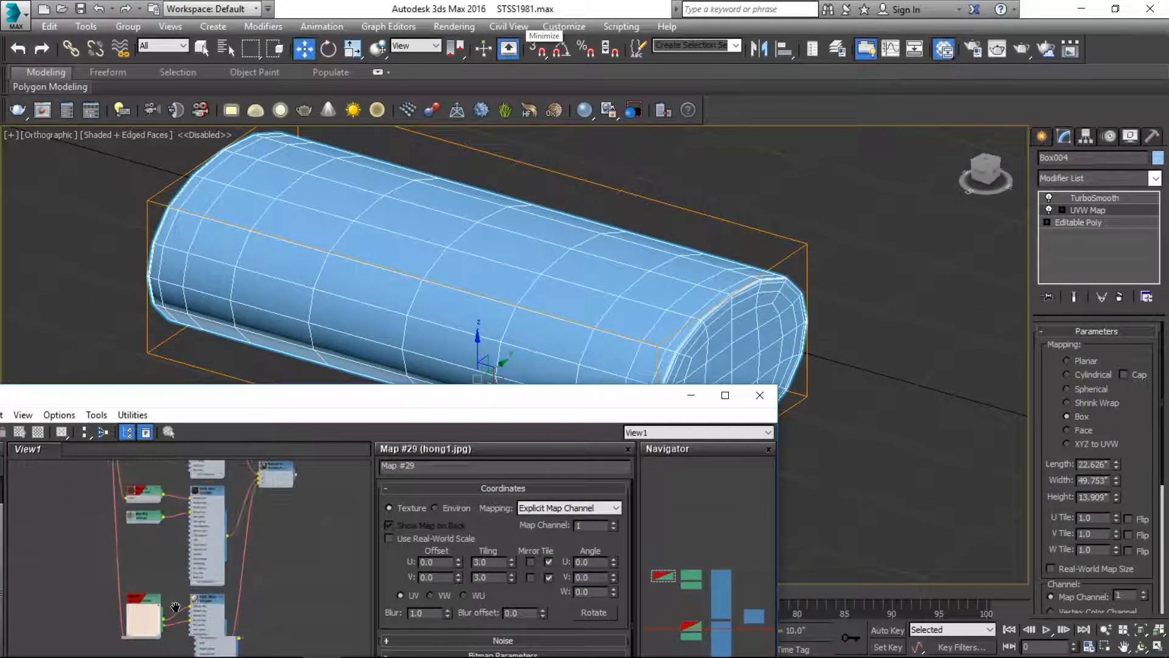
left_click(834, 373)
left_click_drag(602, 396, 227, 593)
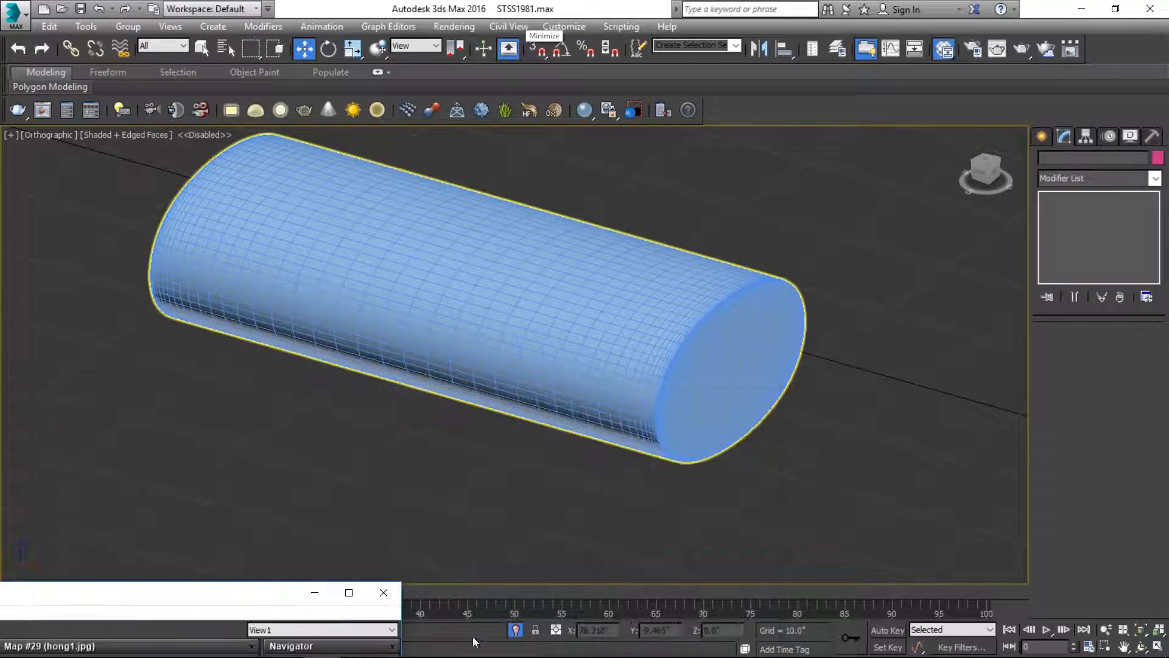
left_click(516, 629)
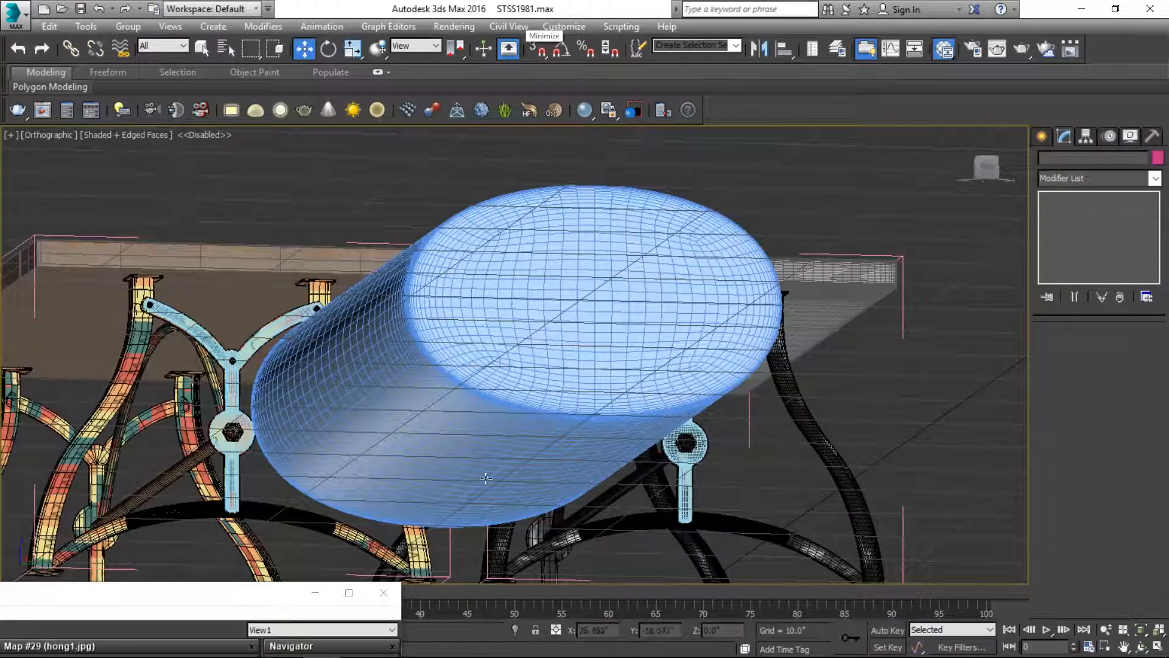
scroll(448, 420, "down", 5)
middle_click_drag(446, 417, 463, 484, "alt")
middle_click_drag(329, 161, 550, 274)
Pick the checker material from the front table leg, move its node to a clear spot in the view and open its parameters
left_click_drag(129, 597, 649, 452)
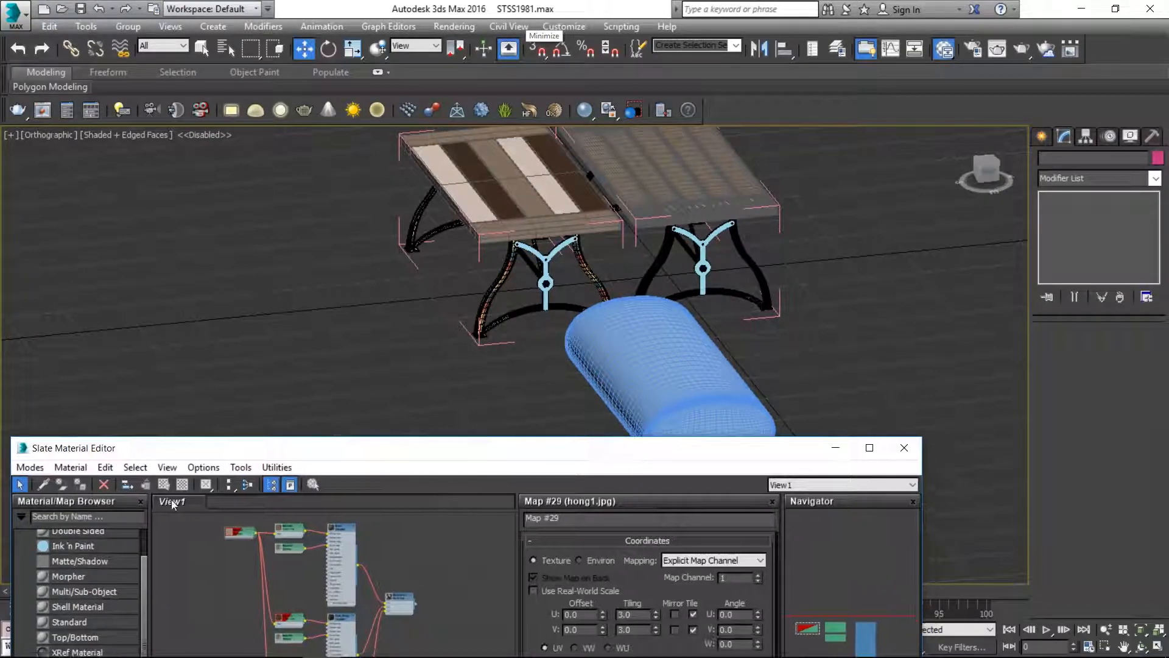
left_click(499, 281)
left_click(49, 488)
left_click(500, 281)
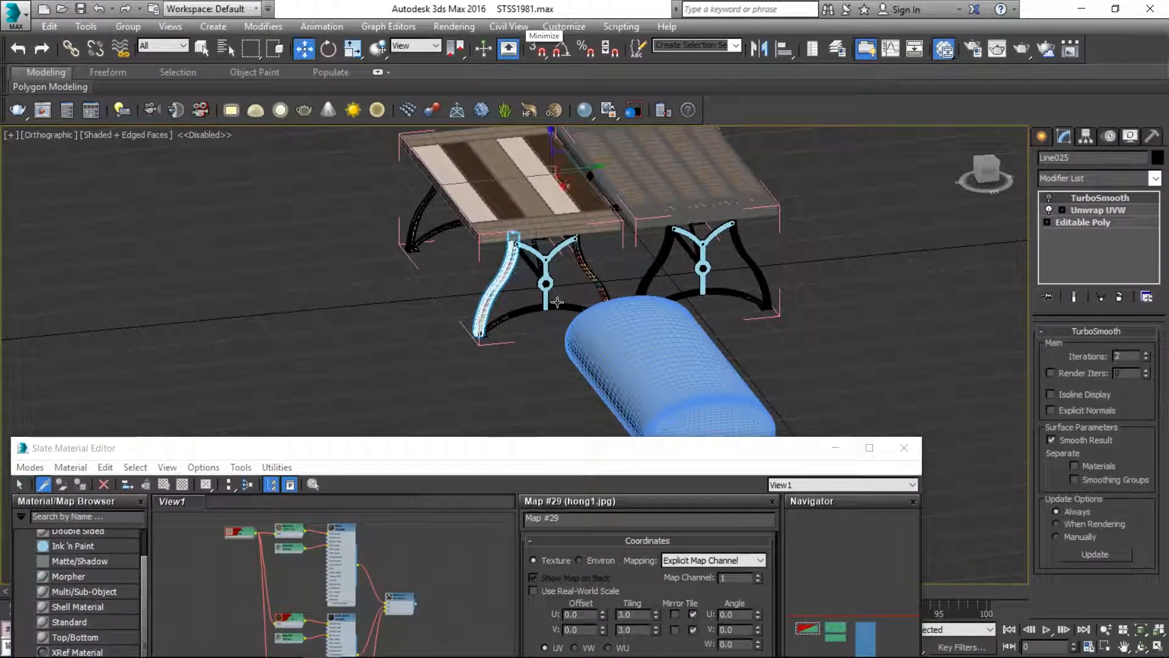
scroll(434, 561, "down", 5)
middle_click_drag(435, 561, 392, 515)
scroll(391, 561, "up", 5)
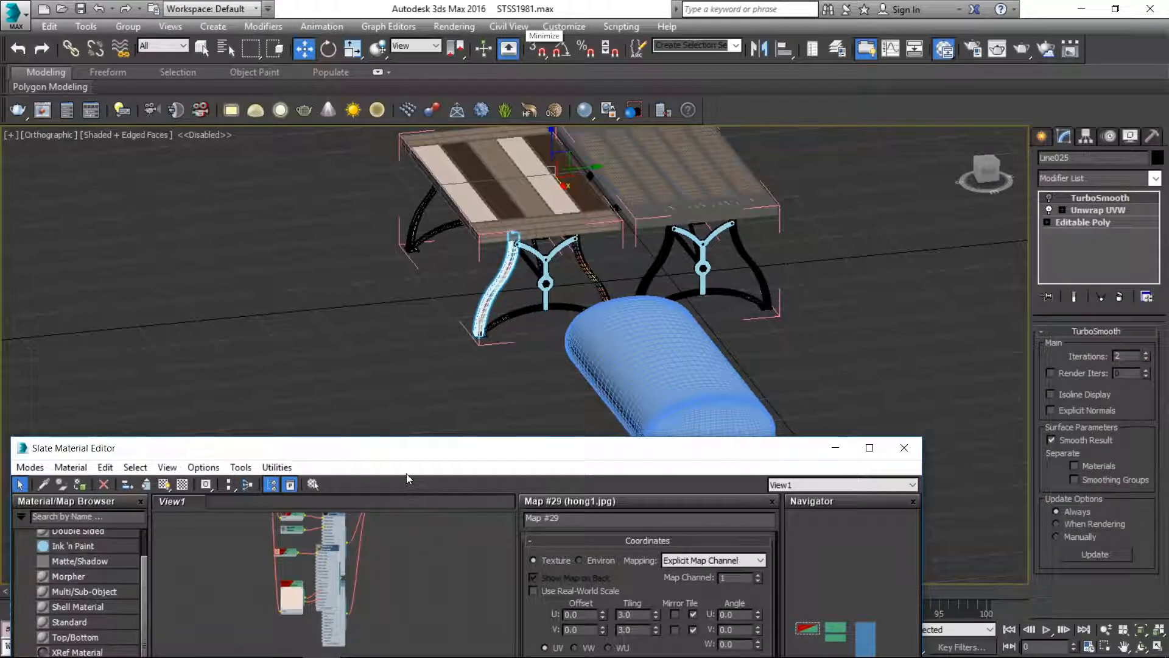
left_click_drag(328, 549, 480, 558)
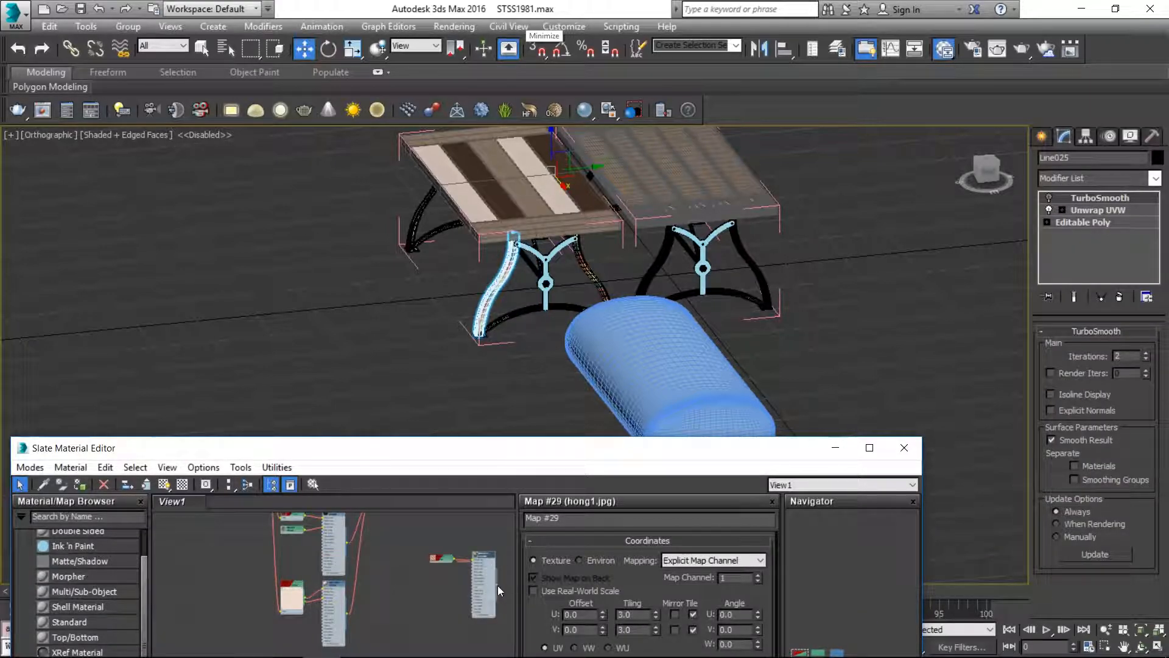
double_click(479, 568)
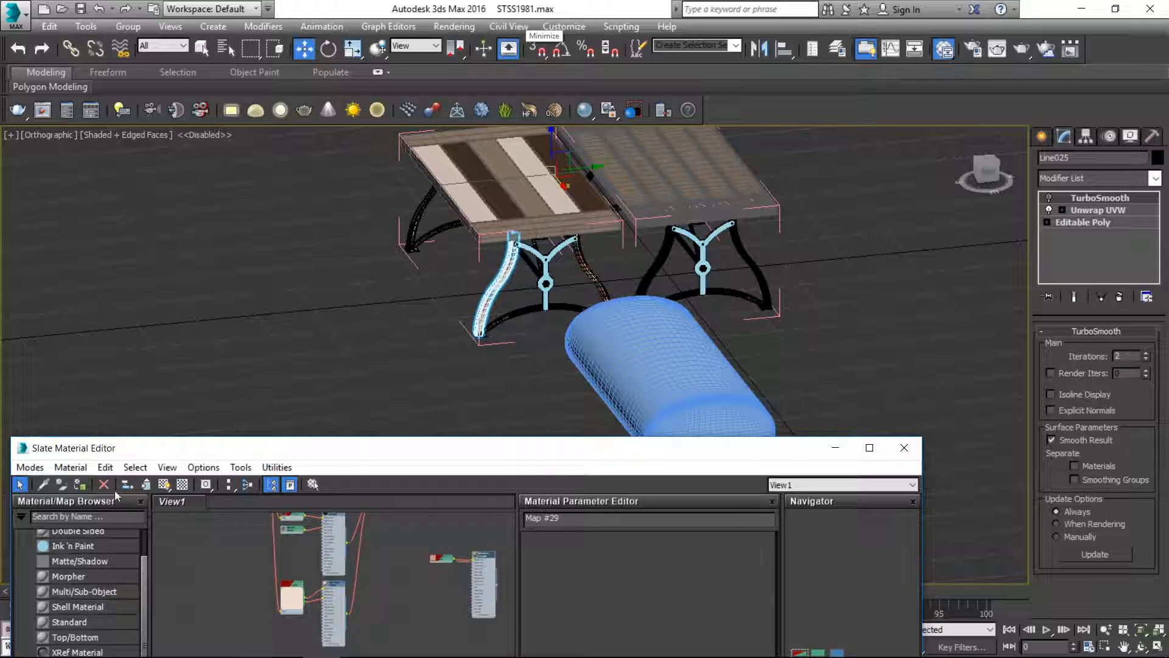
Assign the checker material to the smoothed test box, close the Slate Material Editor and display the box shaded without edged faces
left_click(683, 335)
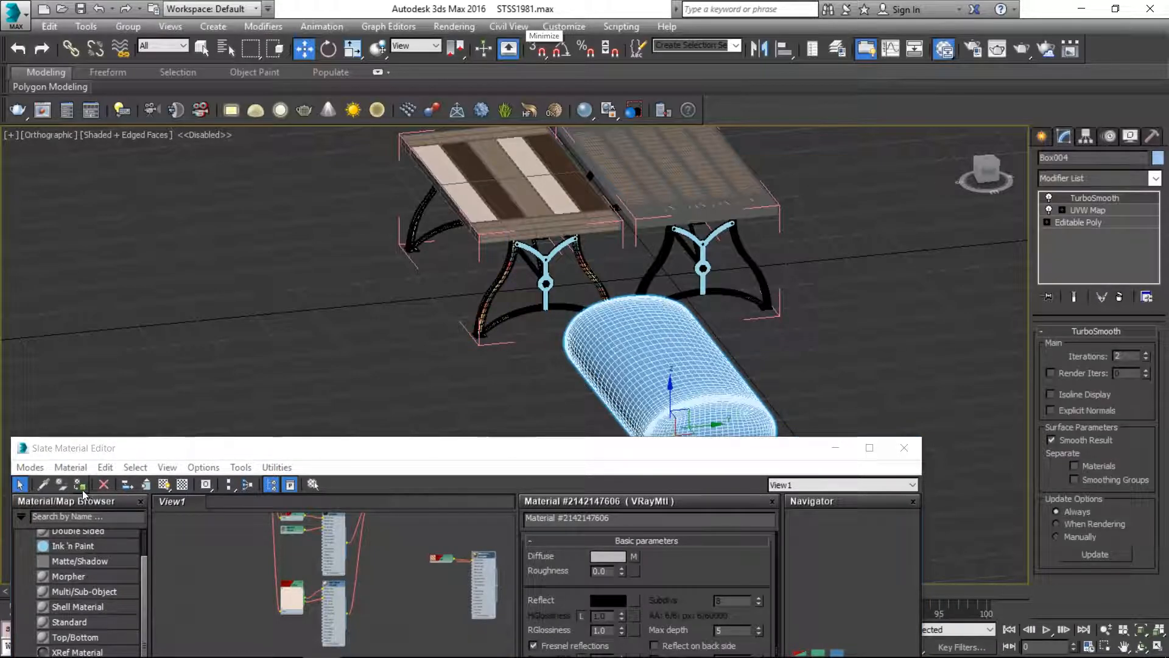
left_click(81, 485)
left_click(903, 448)
scroll(662, 379, "up", 4)
mouse_move(666, 361)
middle_mouse_down("alt")
mouse_move(848, 370)
mouse_move(746, 353)
mouse_move(762, 373)
middle_mouse_up("alt")
key("F3")
key("F3")
key("F4")
Delete the UVW Map modifier from the smoothed test box
left_click(839, 247)
left_click(771, 365)
right_click(1066, 211)
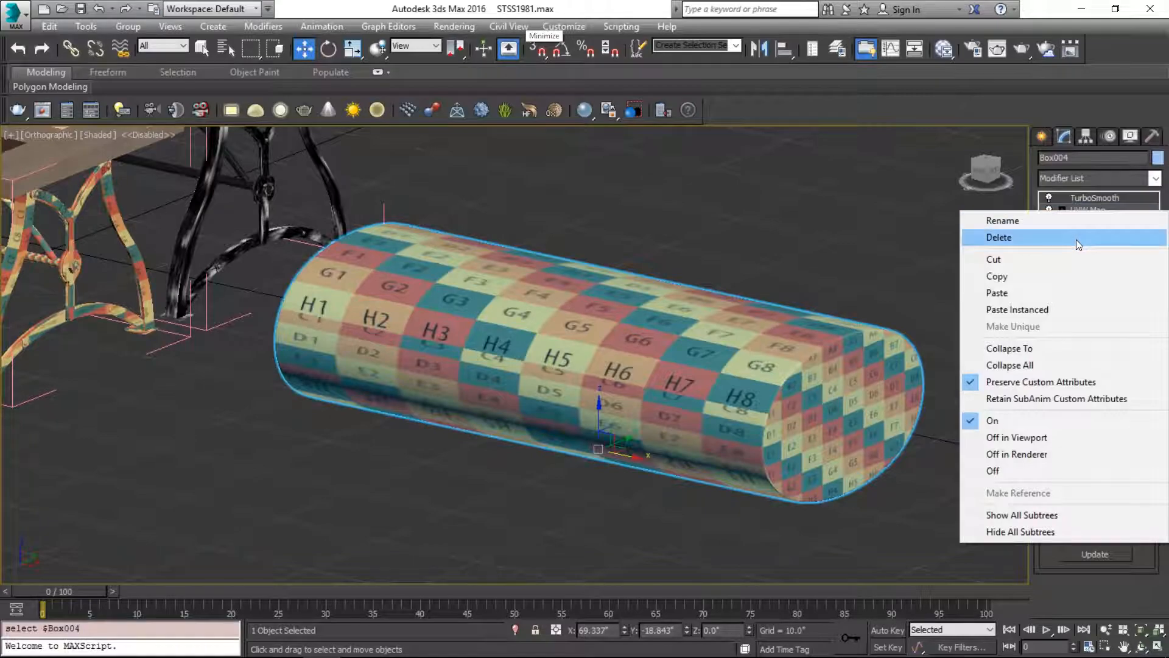
left_click(1075, 240)
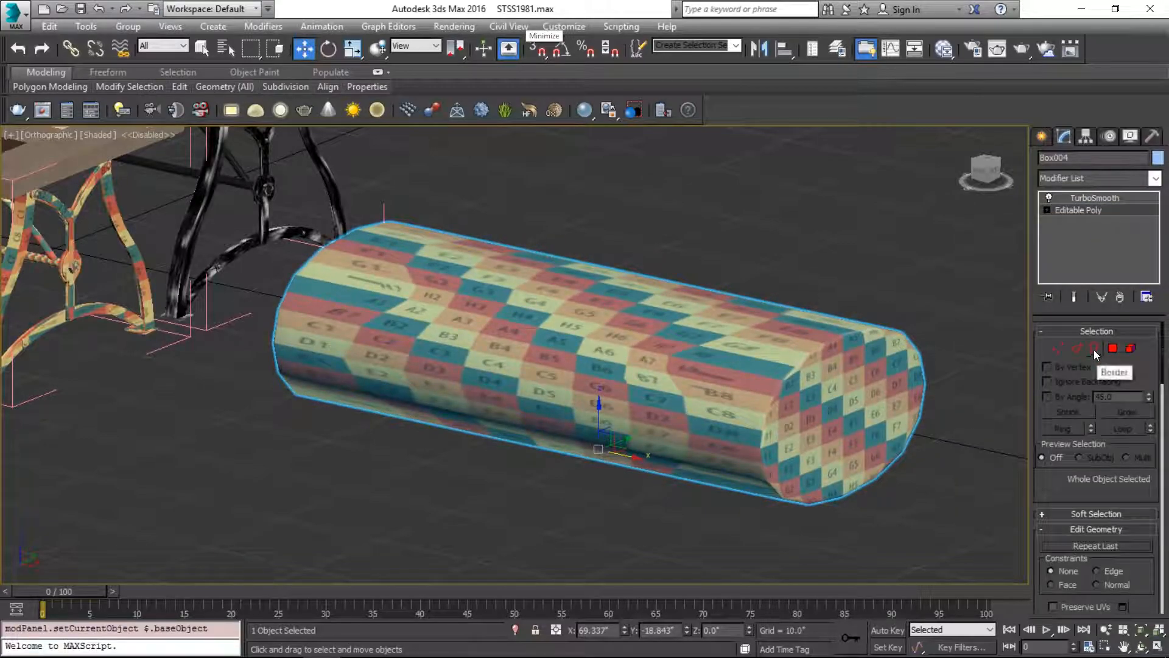
At the Editable Poly level, select three adjoining edges along the box's side and move them slightly down
left_click(1094, 181)
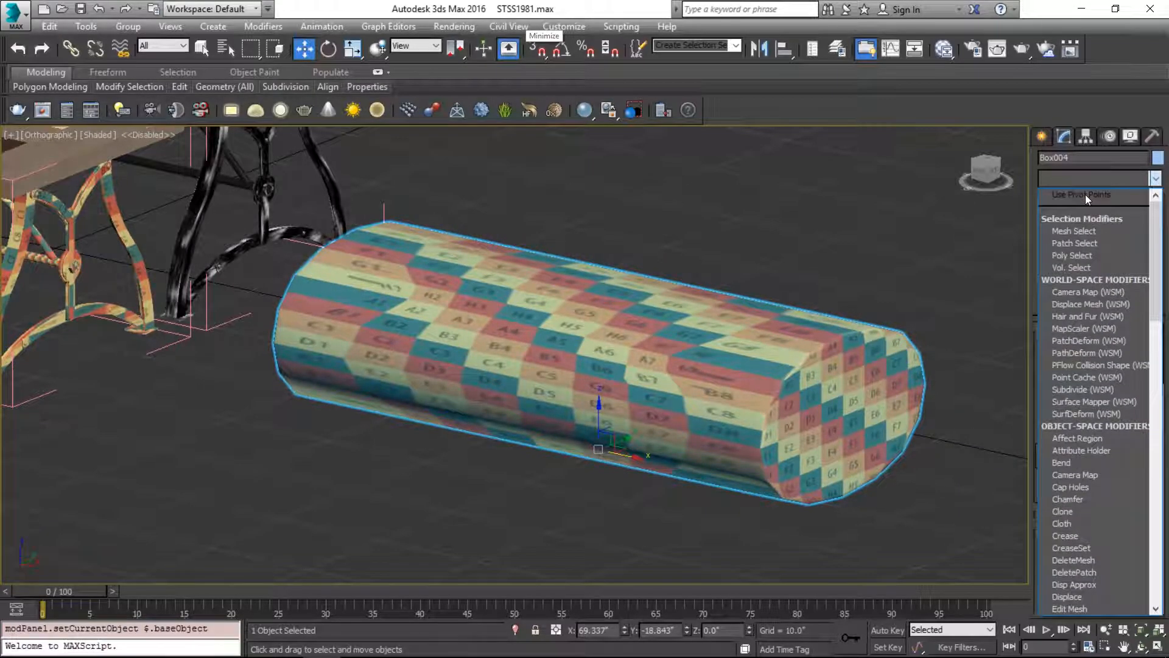
key("f")
middle_click_drag(741, 379, 705, 399, "alt")
middle_click_drag(852, 350, 503, 321)
left_click(922, 245)
left_click(1094, 212)
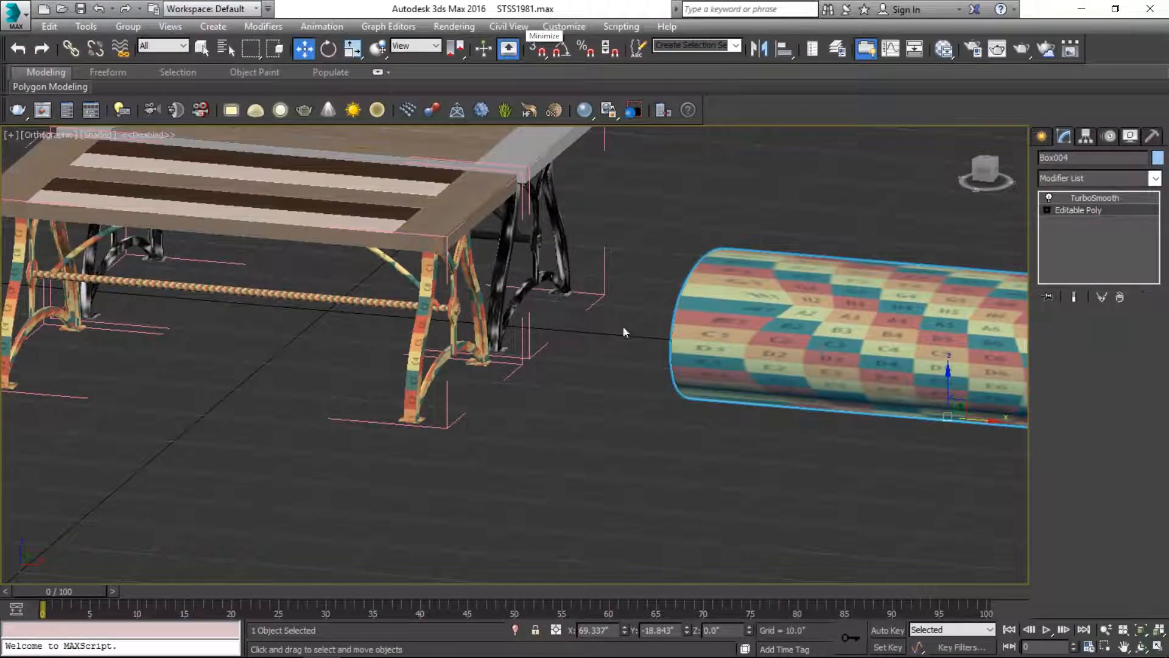
middle_click_drag(630, 331, 427, 338)
key("1")
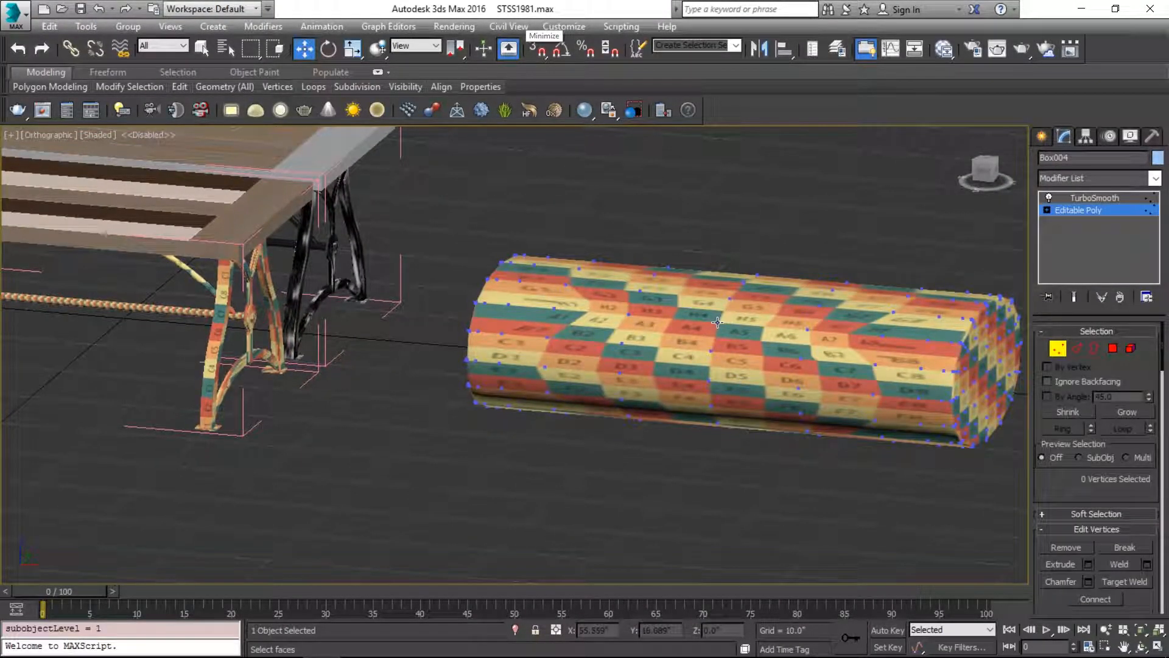
left_click(718, 320)
left_click(1076, 348)
left_click(761, 323)
left_click(605, 314, "ctrl")
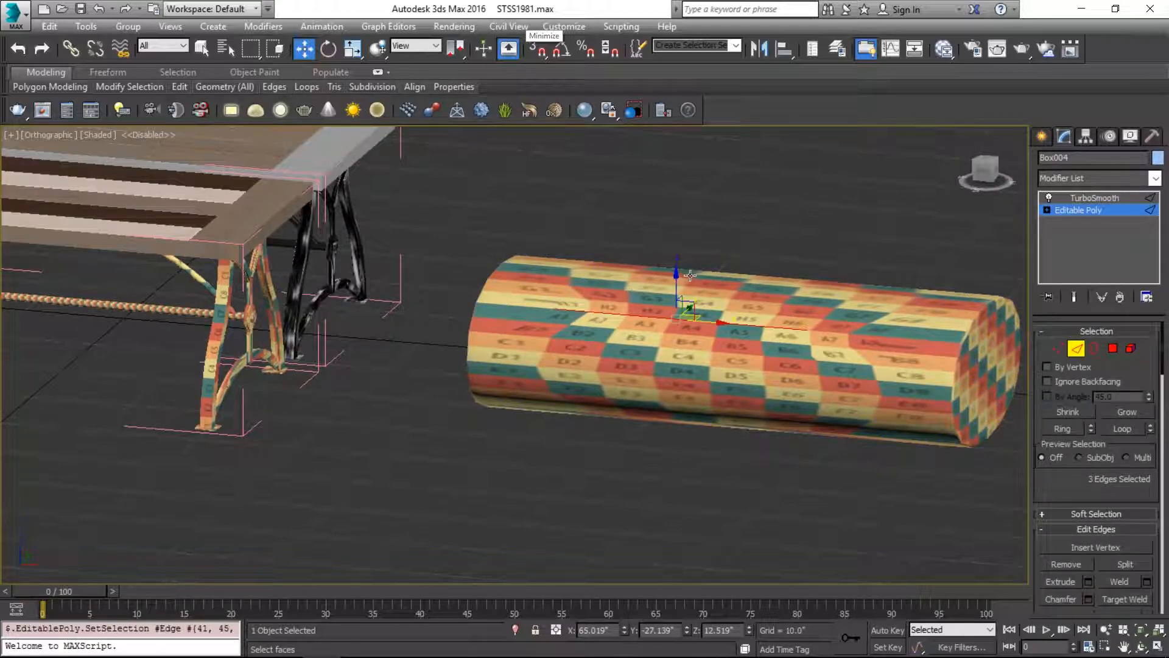
left_click_drag(677, 284, 677, 293)
Raise the next edge toward the near end cap by about 1.24", then return to the TurboSmooth level with edged faces displayed
left_click(859, 332)
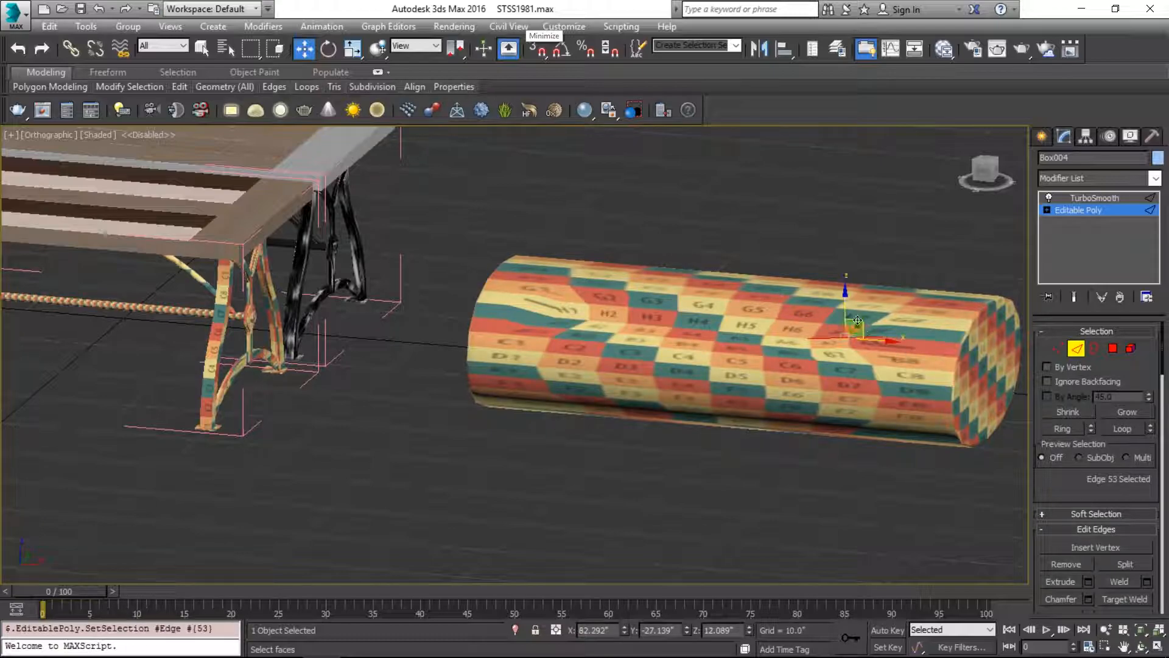
left_click_drag(848, 316, 848, 301)
left_click(1096, 197)
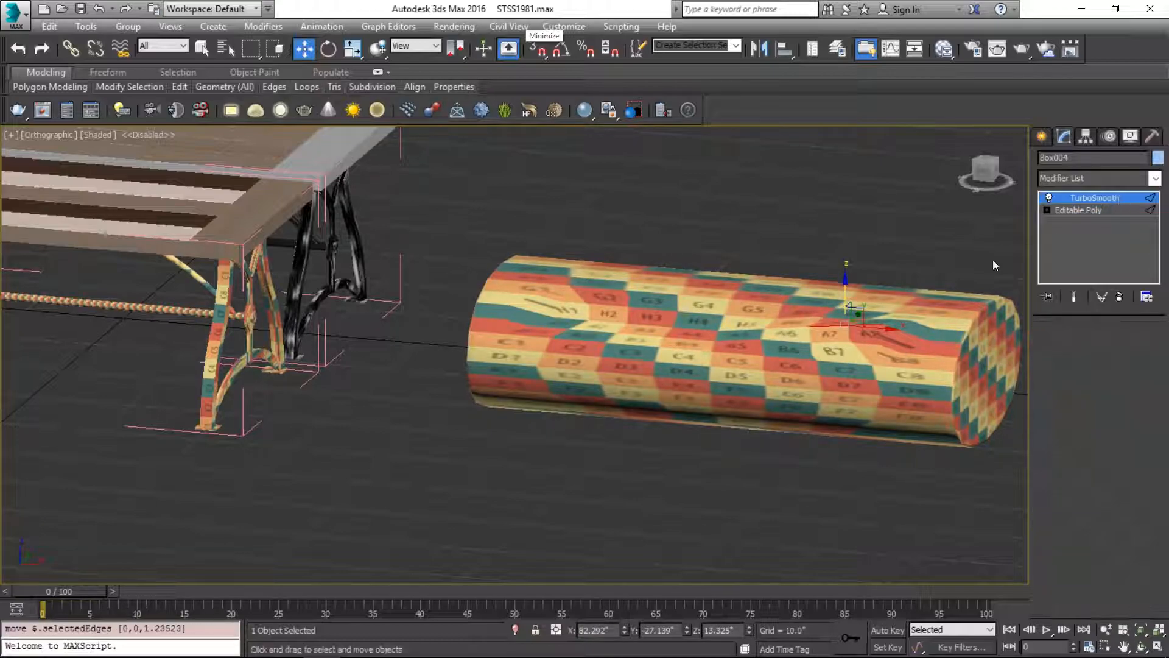
key("F4")
middle_click_drag(828, 342, 764, 341)
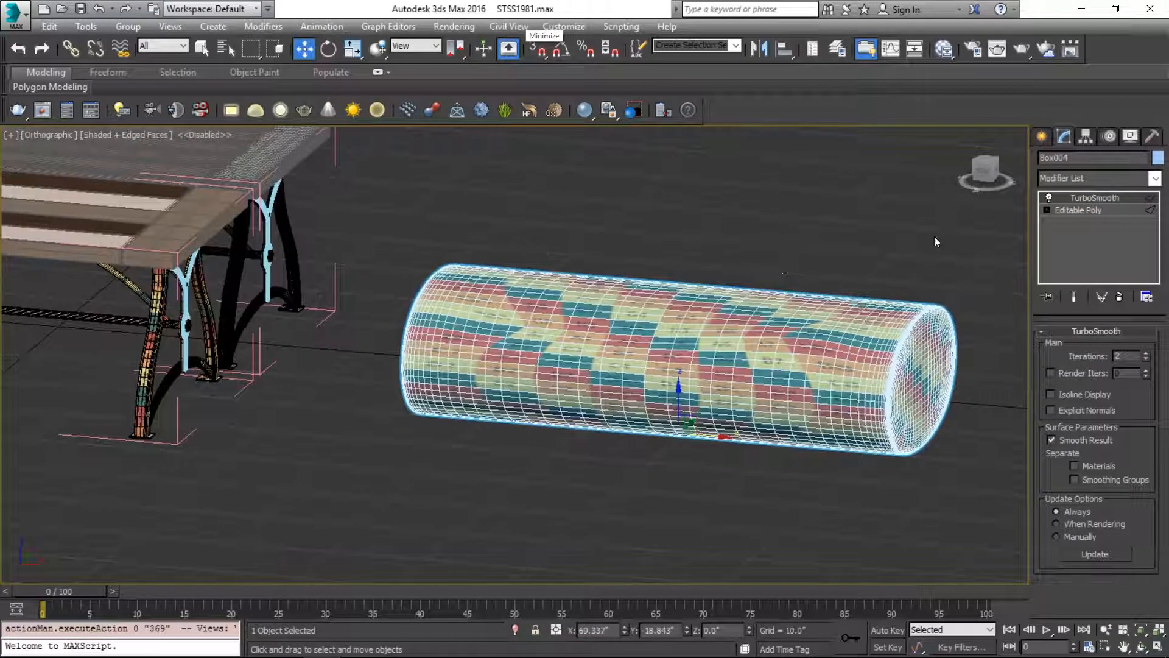
Add a UVW Map modifier between the Editable Poly and TurboSmooth on the test box
left_click(1096, 210)
left_click(1094, 180)
type("uvw")
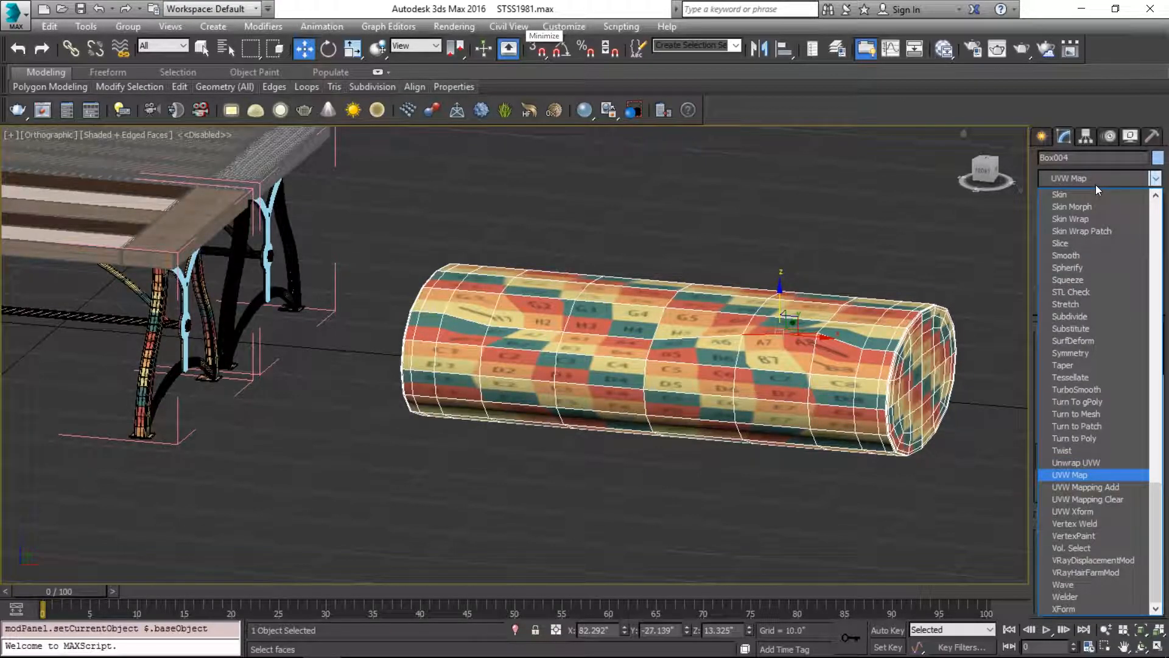
key("Return")
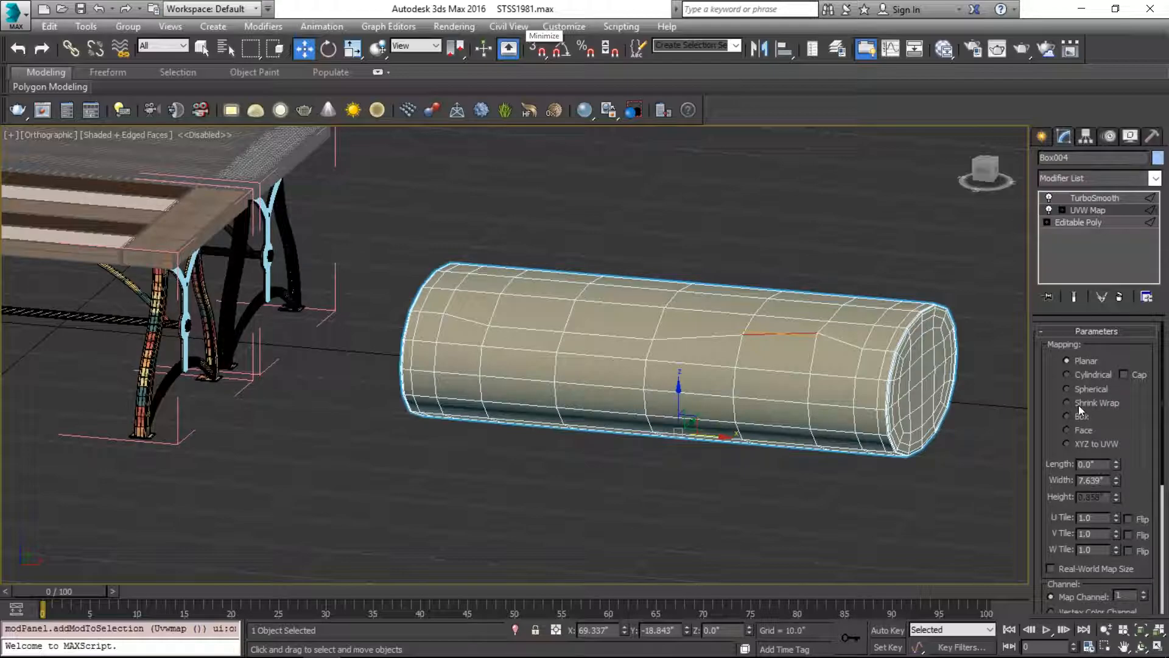
Compare the box's checker at the Editable Poly level, set the UVW Map to Box mapping and switch TurboSmooth off
left_click(1083, 220)
left_click(1083, 223)
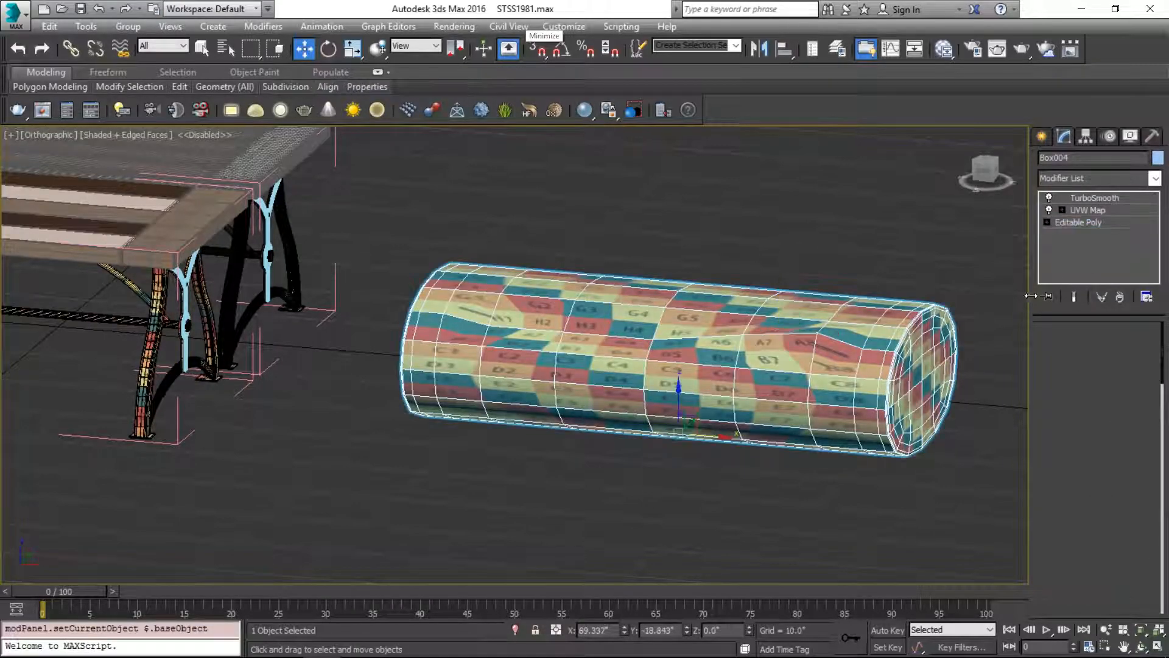
left_click(1099, 212)
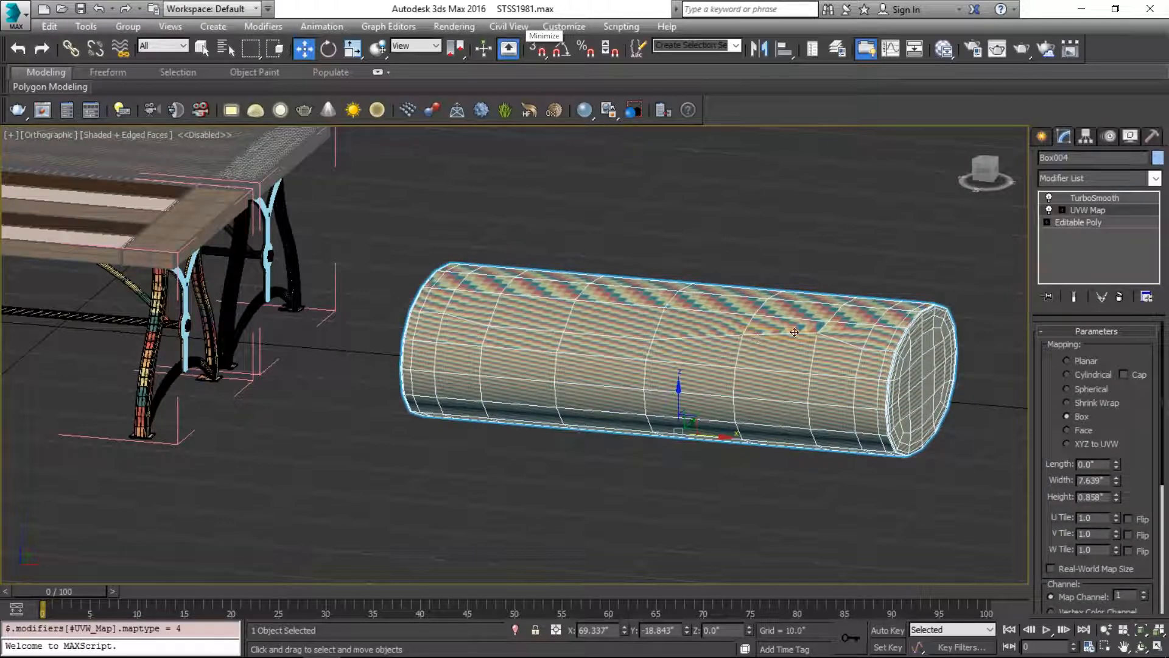
scroll(851, 318, "up", 3)
middle_click_drag(851, 318, 905, 292)
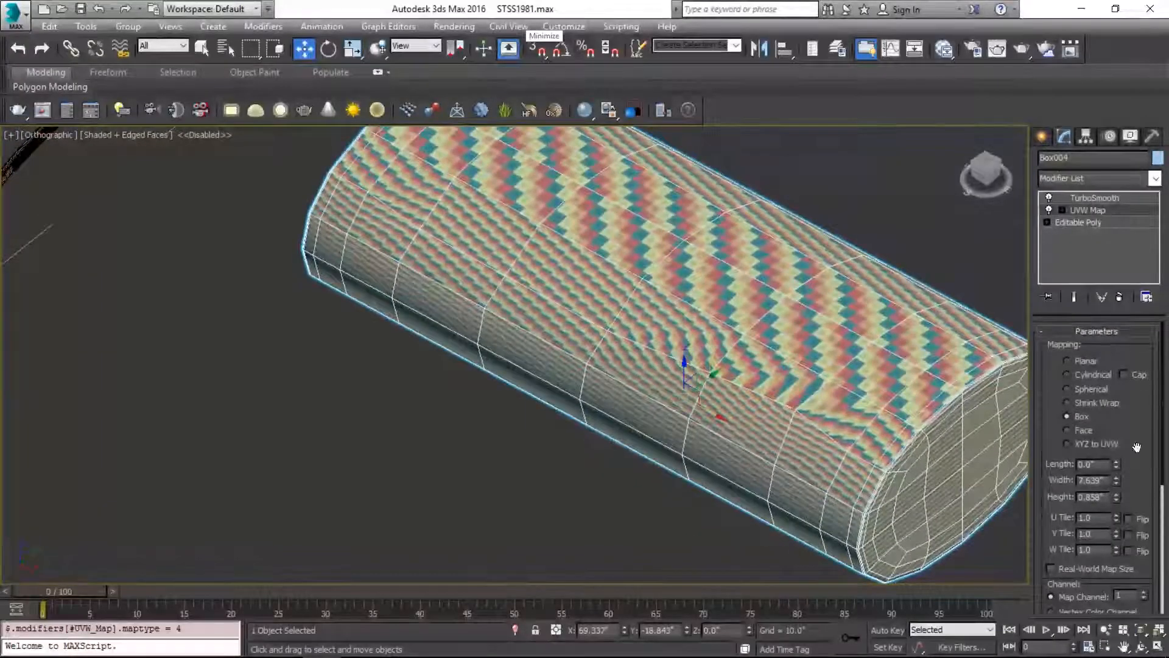
left_click_drag(1122, 419, 1125, 381)
left_click(1048, 210)
left_click(1048, 210)
middle_click_drag(923, 359, 952, 338, "alt")
left_click_drag(1125, 400, 1125, 435)
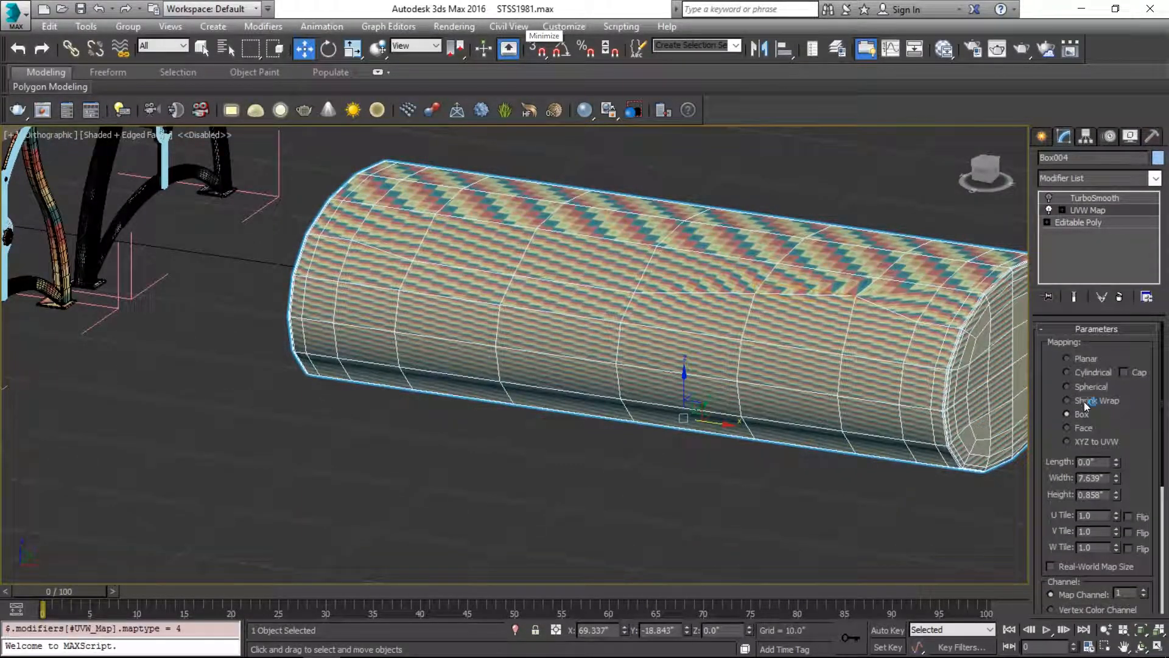
Try Spherical and Shrink Wrap mapping, settle on Box mapping with length, width and height of 2.832", and inspect the checker
left_click(1087, 387)
left_click(1082, 415)
left_click(1085, 402)
left_click(1082, 416)
left_click(670, 481)
scroll(781, 322, "up", 2)
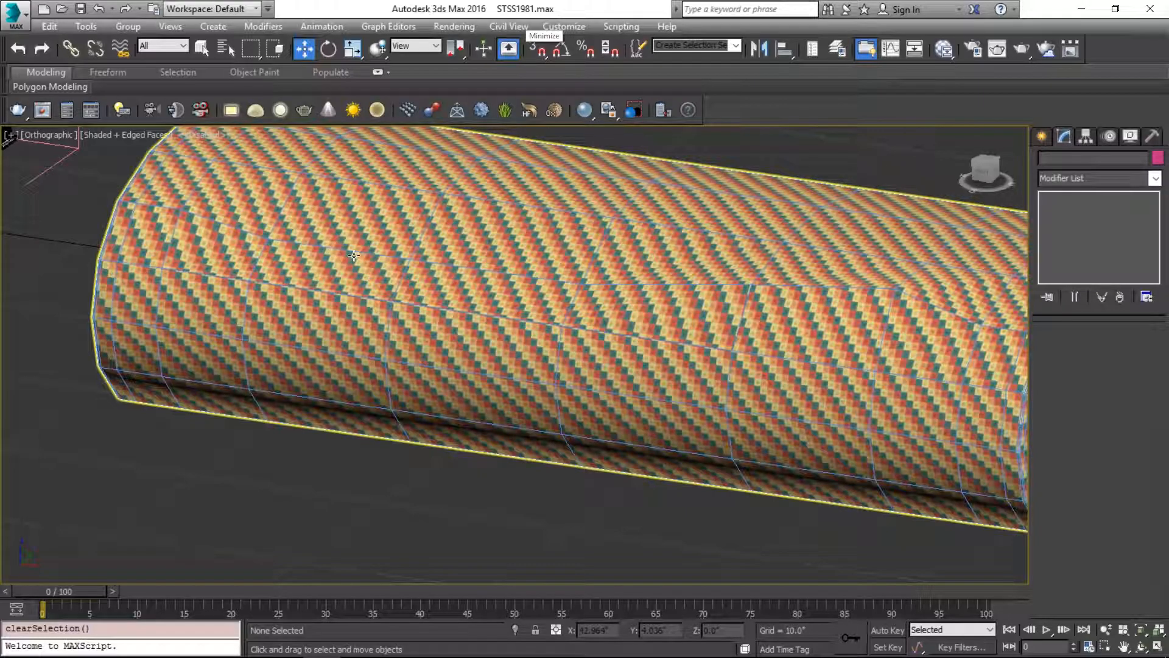
left_click(397, 258)
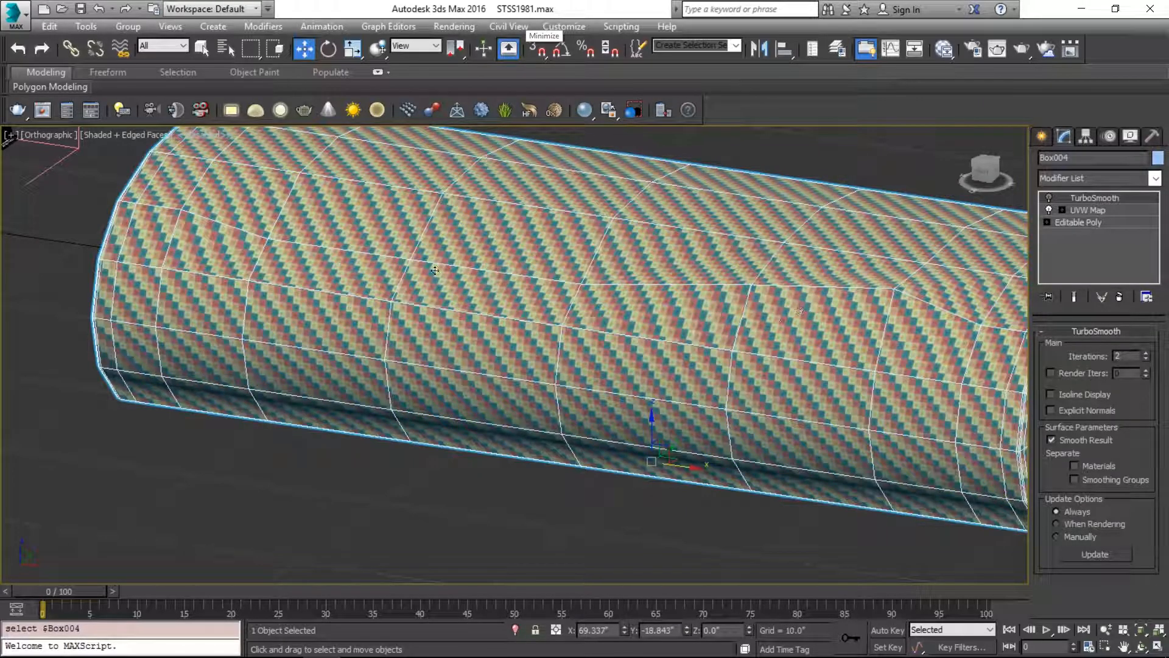
middle_click_drag(547, 277, 512, 270, "alt")
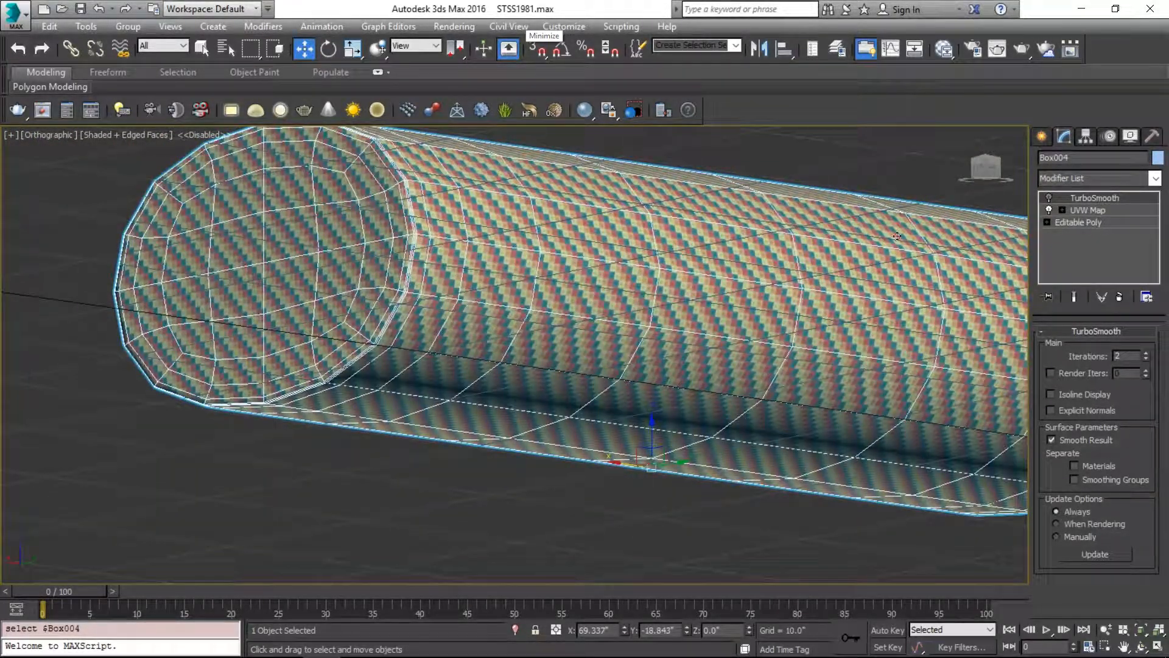
left_click(1083, 209)
left_click(1086, 179)
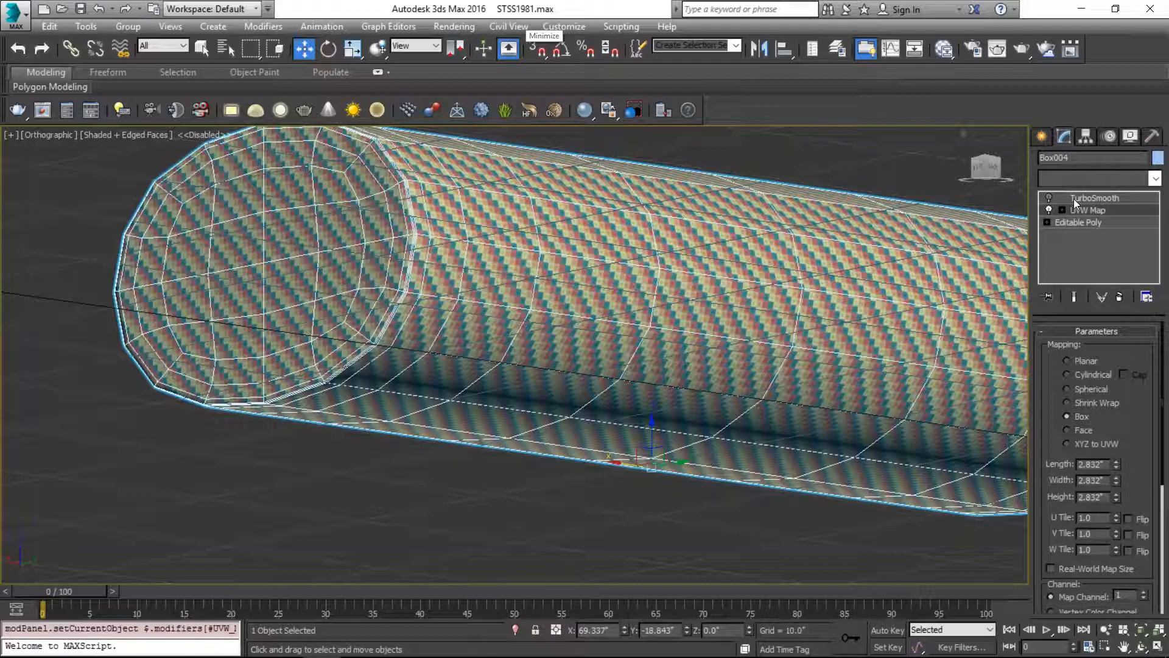
key("Return")
key("ctrl+z")
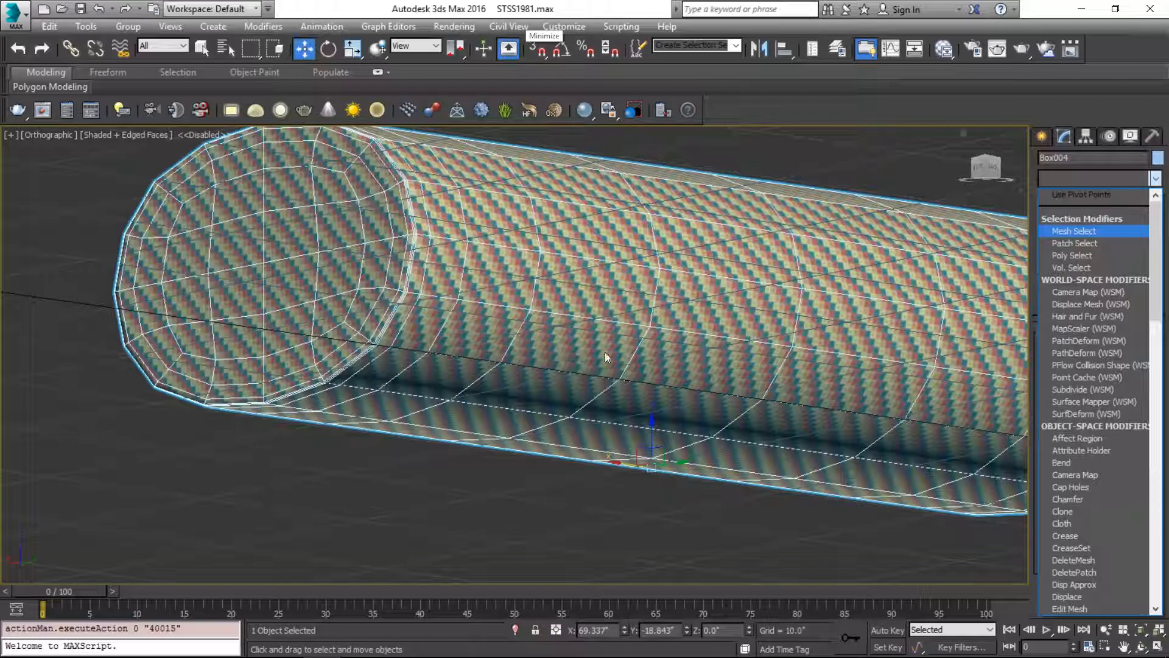
left_click(330, 505)
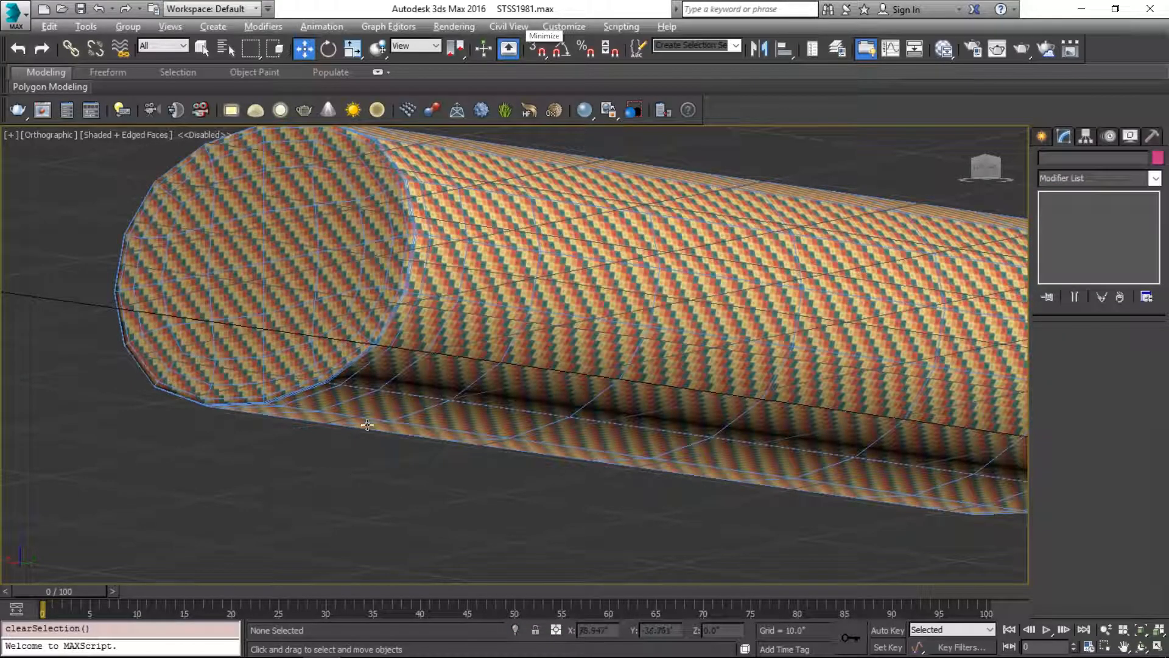
Duplicate the mapped test box along X, placing the copy just beyond the original's end cap
middle_click_drag(363, 423, 557, 451, "alt")
middle_click_drag(359, 282, 800, 339)
left_click(799, 339)
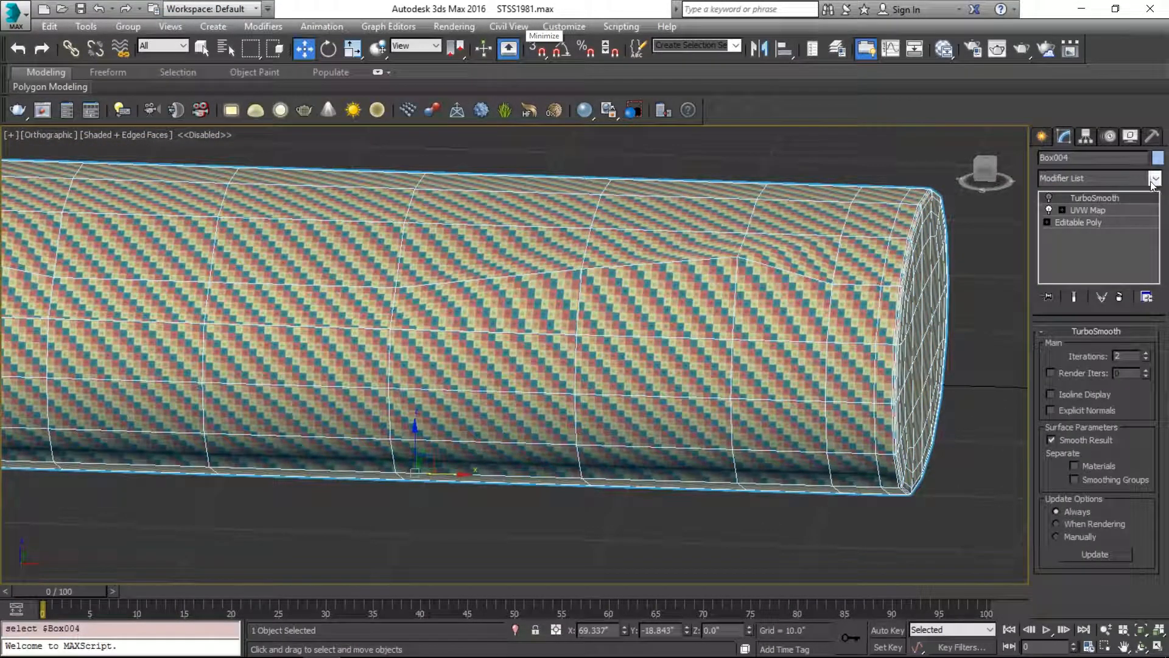
scroll(862, 288, "down", 5)
key("w")
left_click_drag(766, 335, 1038, 334, "shift")
left_click(595, 407)
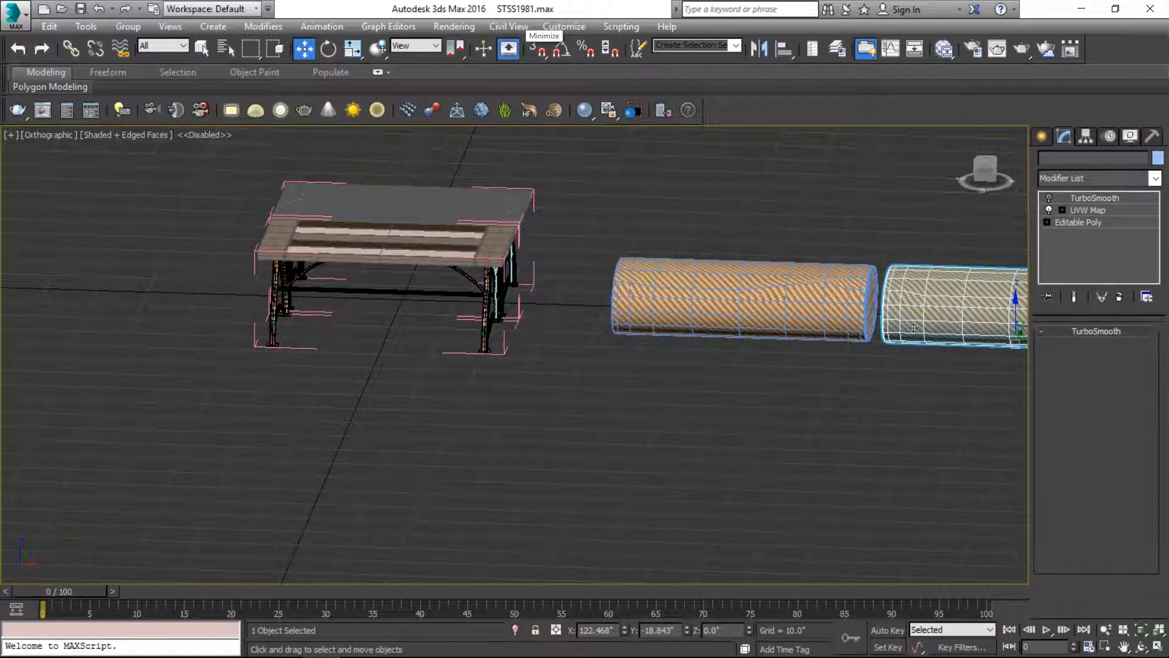
Add an Unwrap UVW modifier between UVW Map and TurboSmooth on the copied box and open the UV editor
middle_click_drag(1011, 278, 758, 269)
scroll(784, 269, "up", 5)
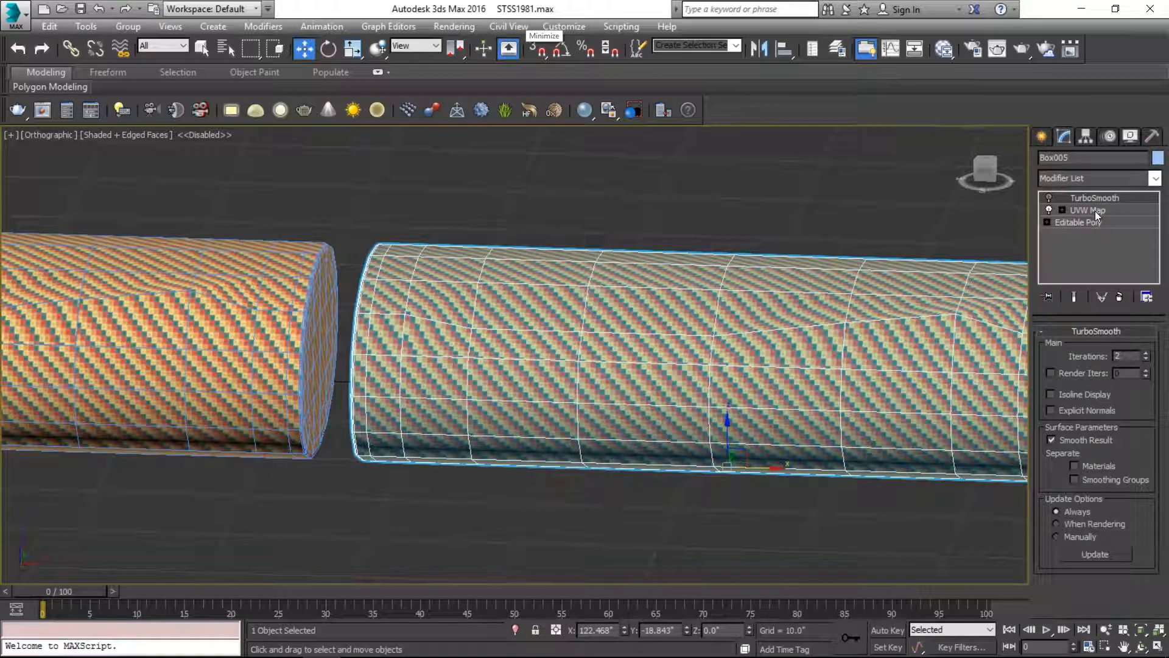
left_click(1095, 210)
left_click(1091, 182)
key("u")
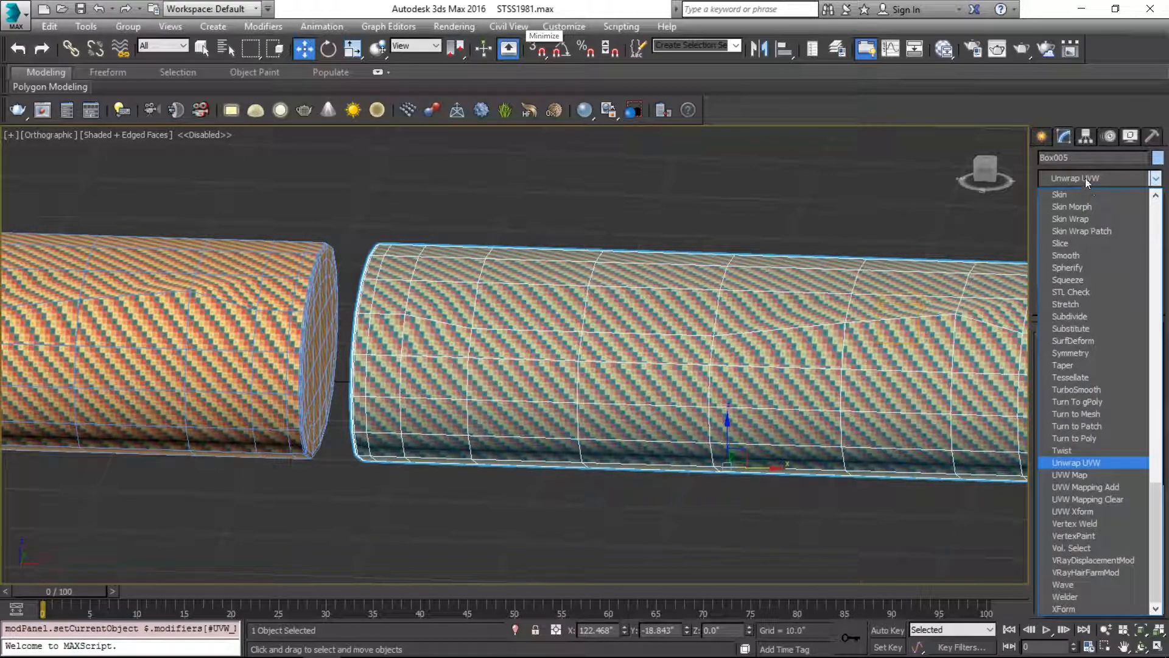
key("Return")
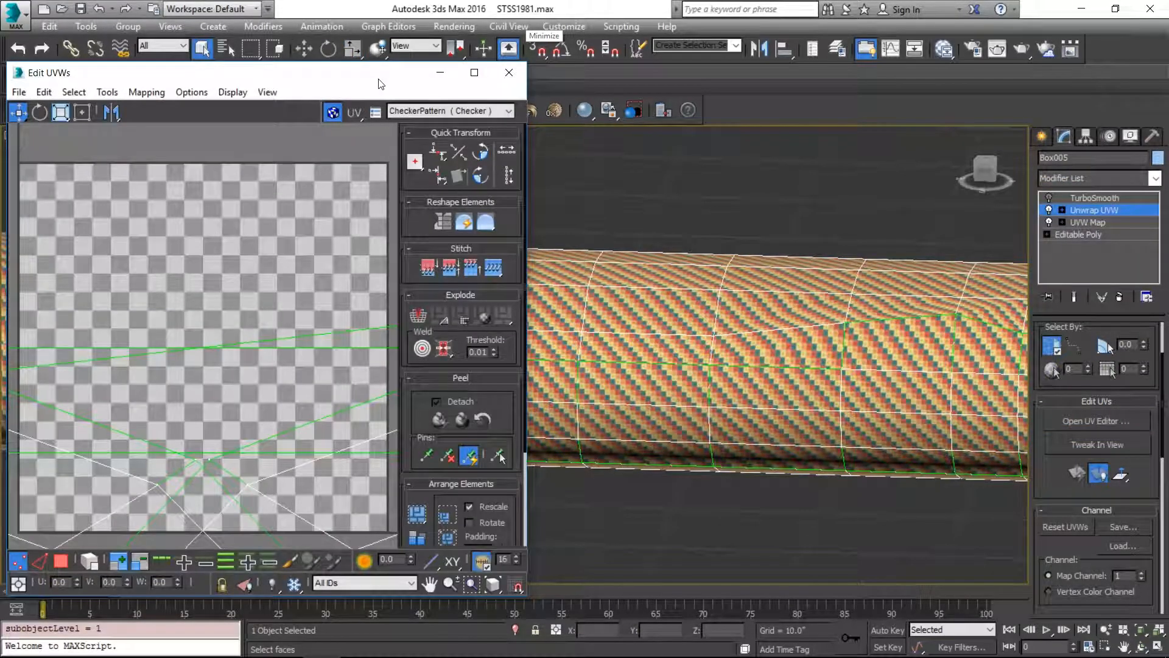
Maximize the UV editor, select all UV polygons and pack the elements into the checker tile
left_click(476, 72)
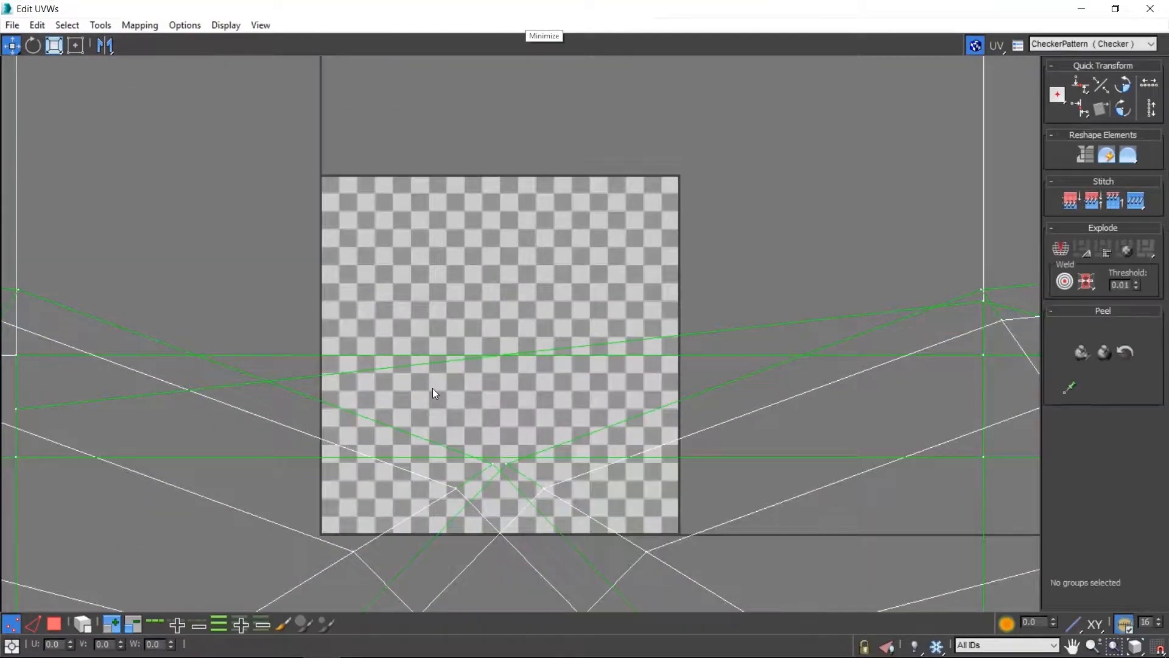
scroll(432, 388, "down", 15)
left_click(54, 622)
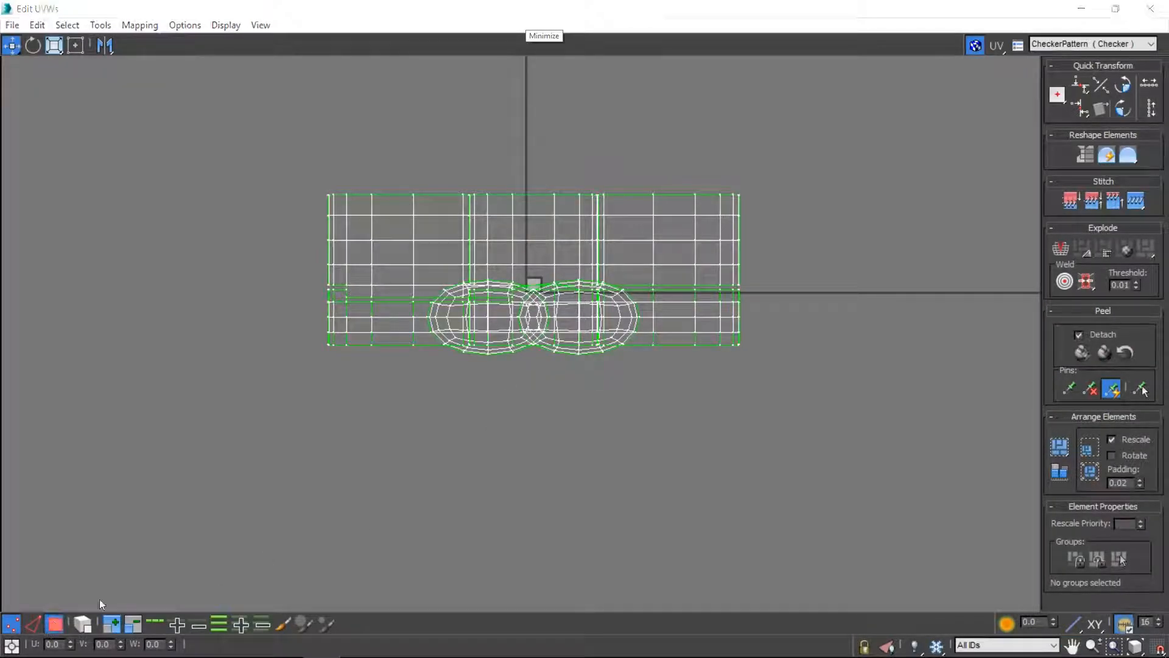
key("ctrl+a")
left_click(1060, 472)
scroll(533, 298, "up", 10)
middle_click_drag(583, 445, 646, 294)
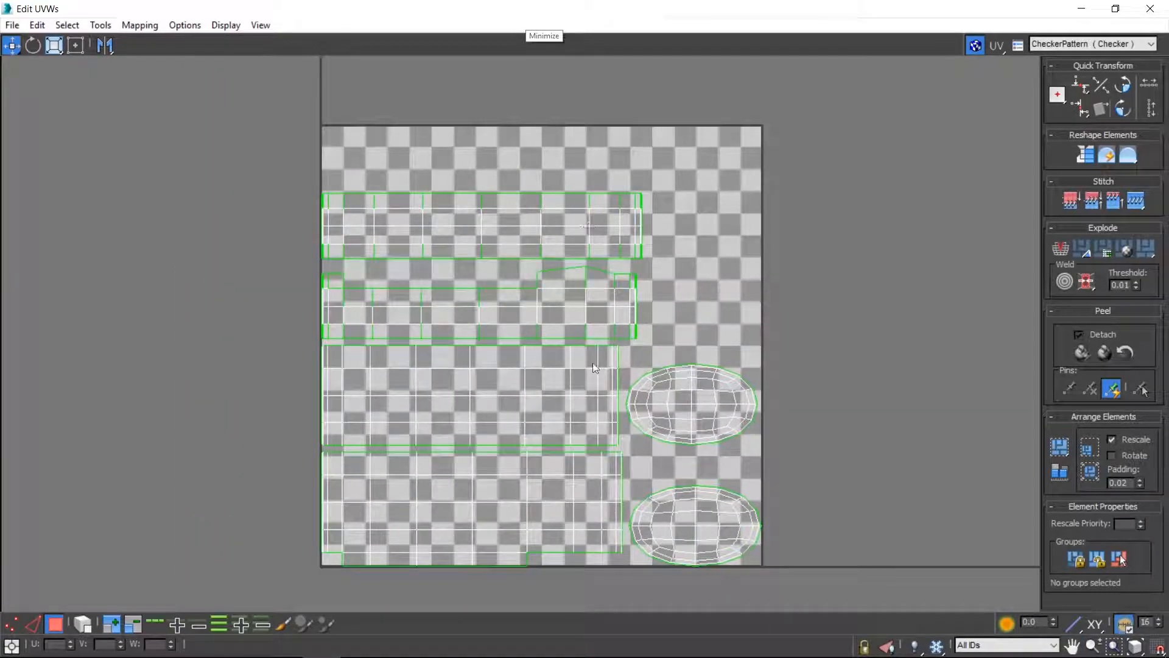
Try moving a vertex on the top UV shell's lower border toward the shell beneath it
scroll(474, 268, "up", 4)
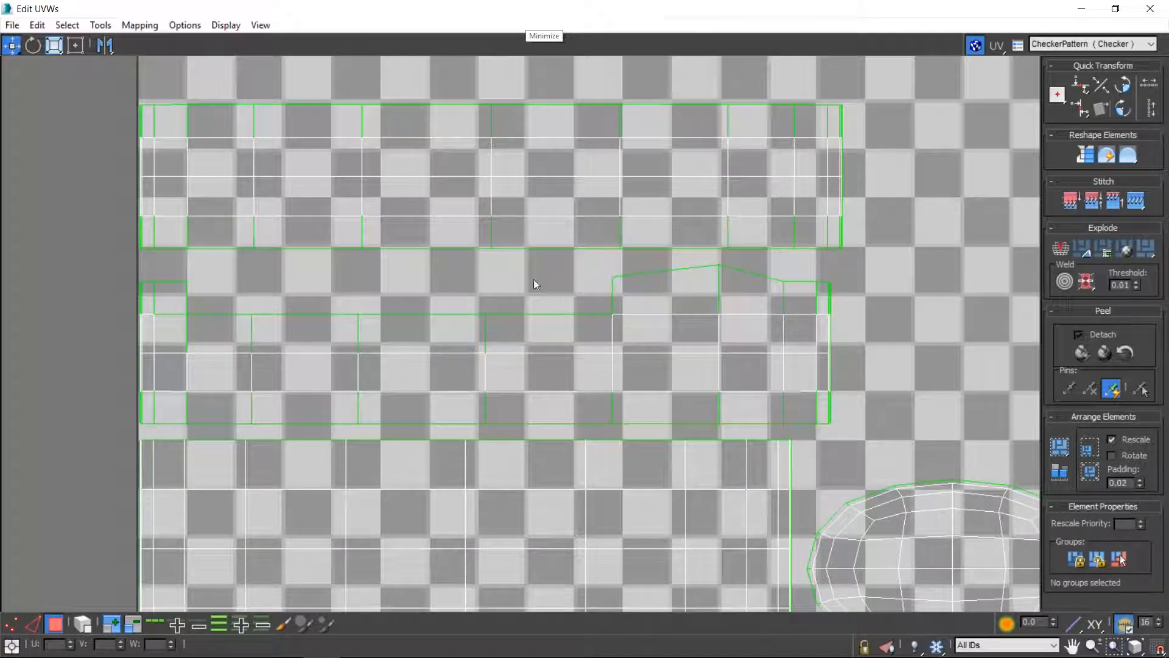
key("1")
left_click(484, 285)
left_click(491, 248)
left_click_drag(503, 248, 566, 288)
left_click(485, 286)
Set the UV editor aside, select all polygons of the copied box and apply a planar projection to them
scroll(748, 170, "down", 3)
left_click_drag(843, 9, 271, 154)
scroll(733, 344, "down", 4)
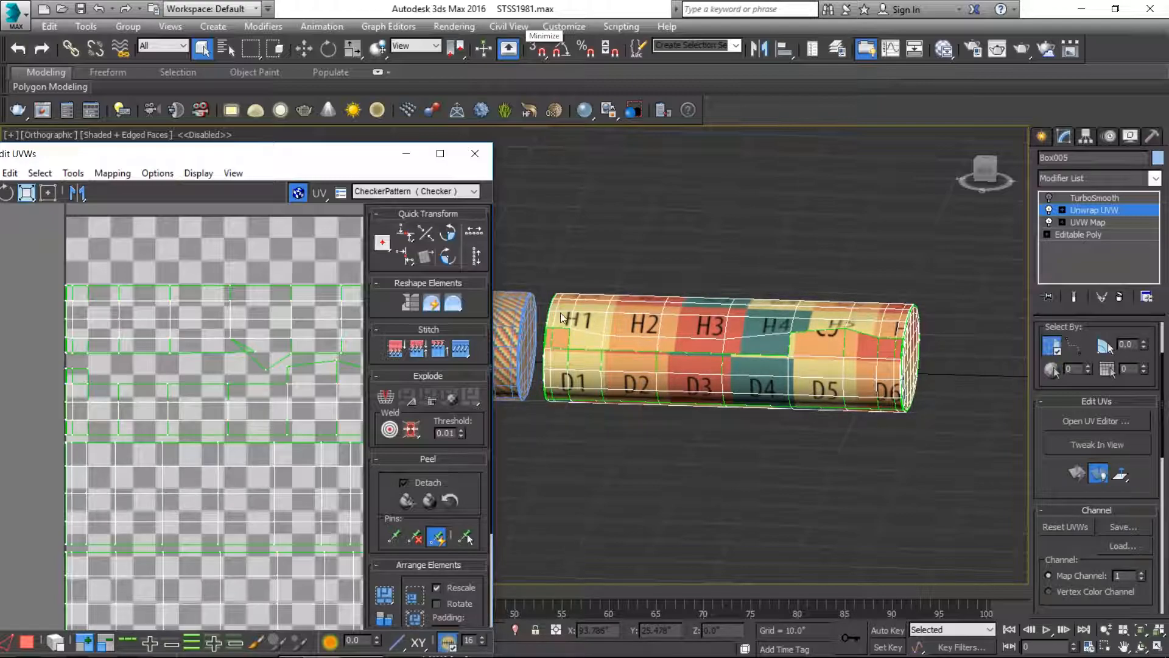
left_click(29, 642)
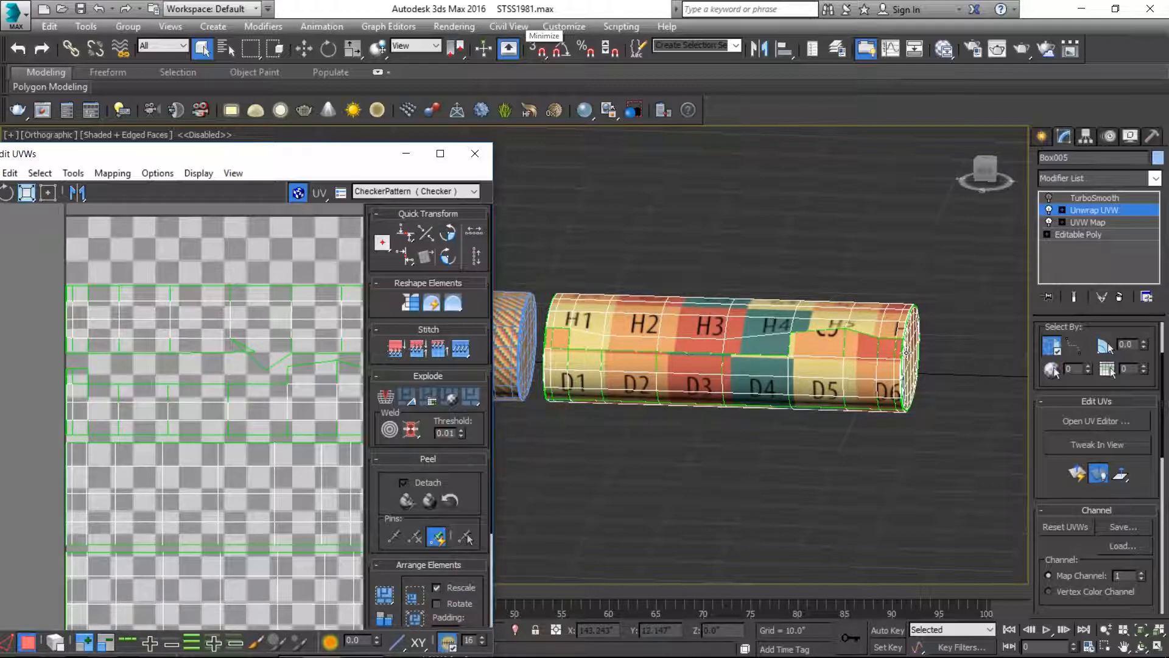
middle_click_drag(936, 360, 874, 341, "alt")
scroll(867, 328, "up", 4)
key("2")
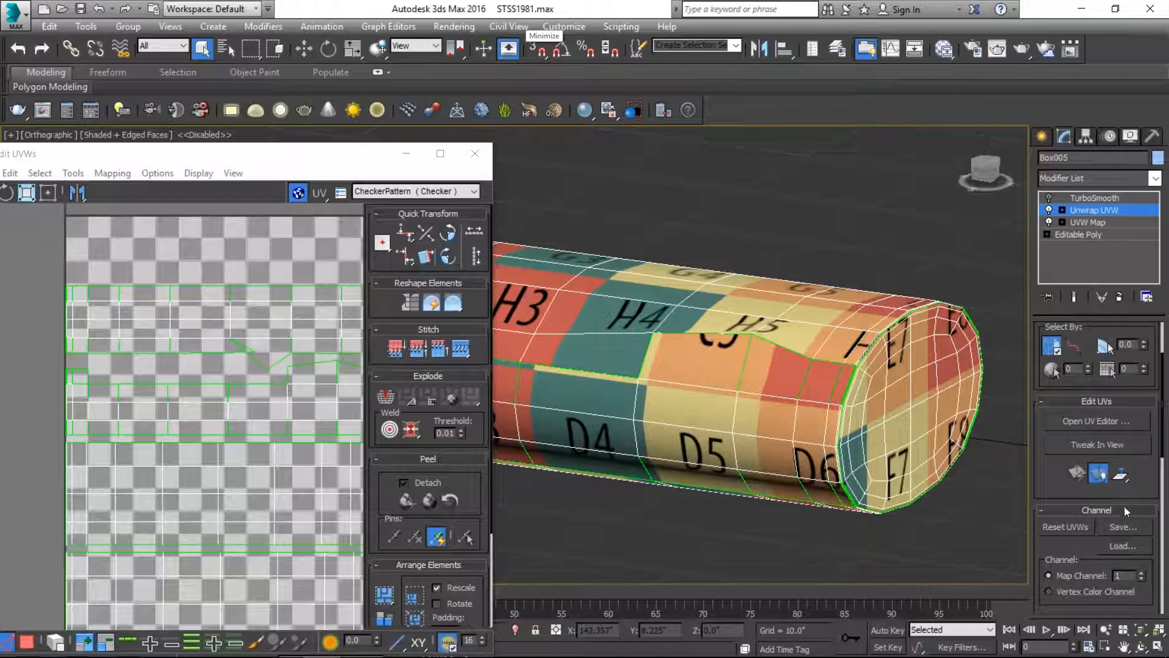
scroll(1136, 490, "up", 3)
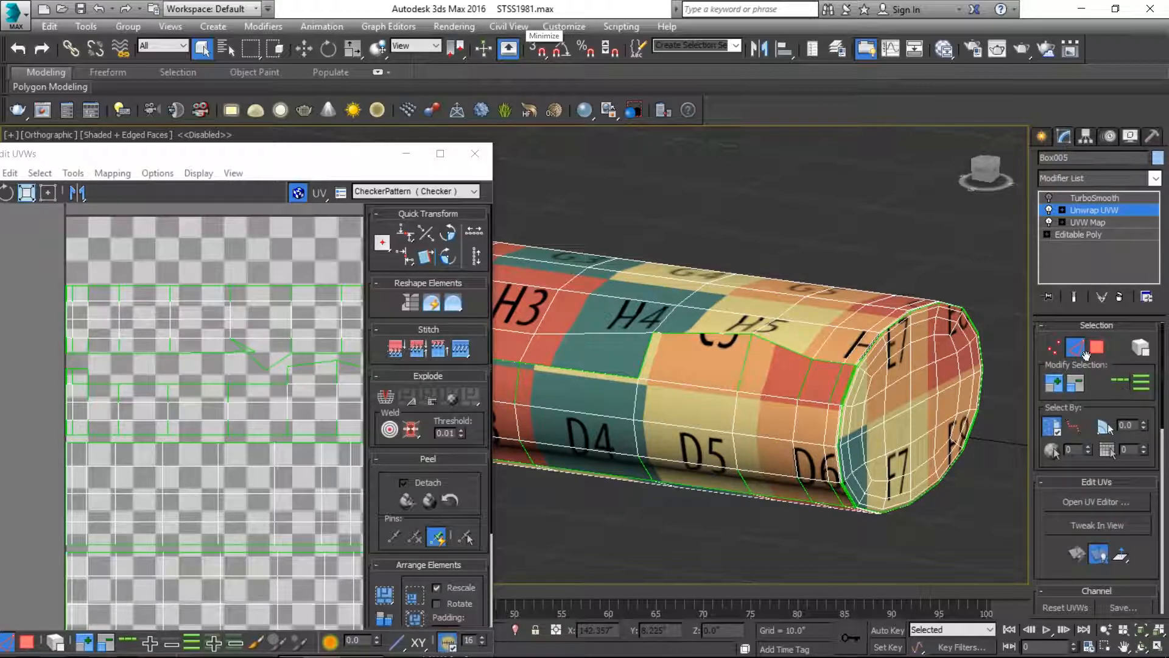
left_click(1097, 347)
key("ctrl+a")
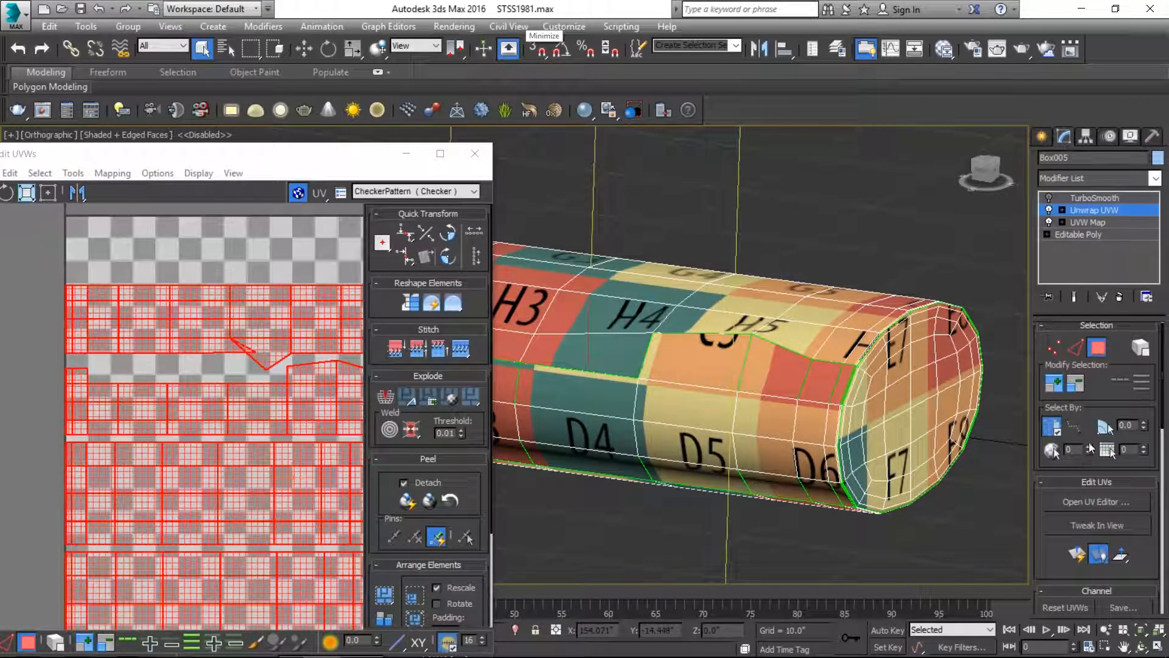
scroll(1091, 406, "down", 9)
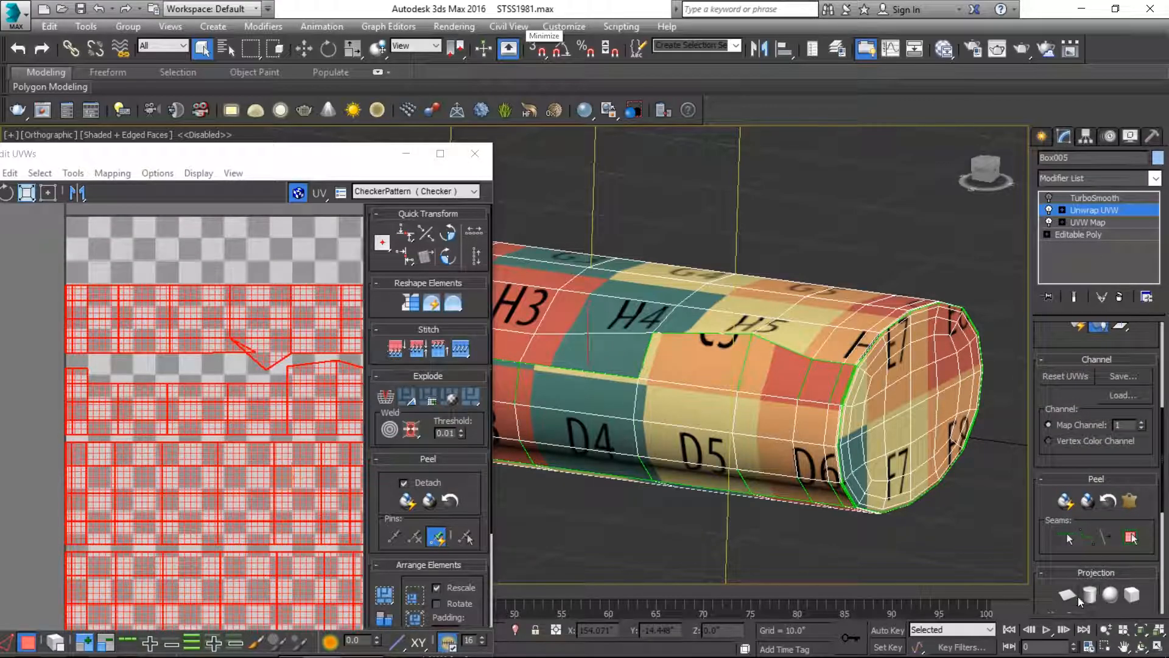
left_click(1077, 597)
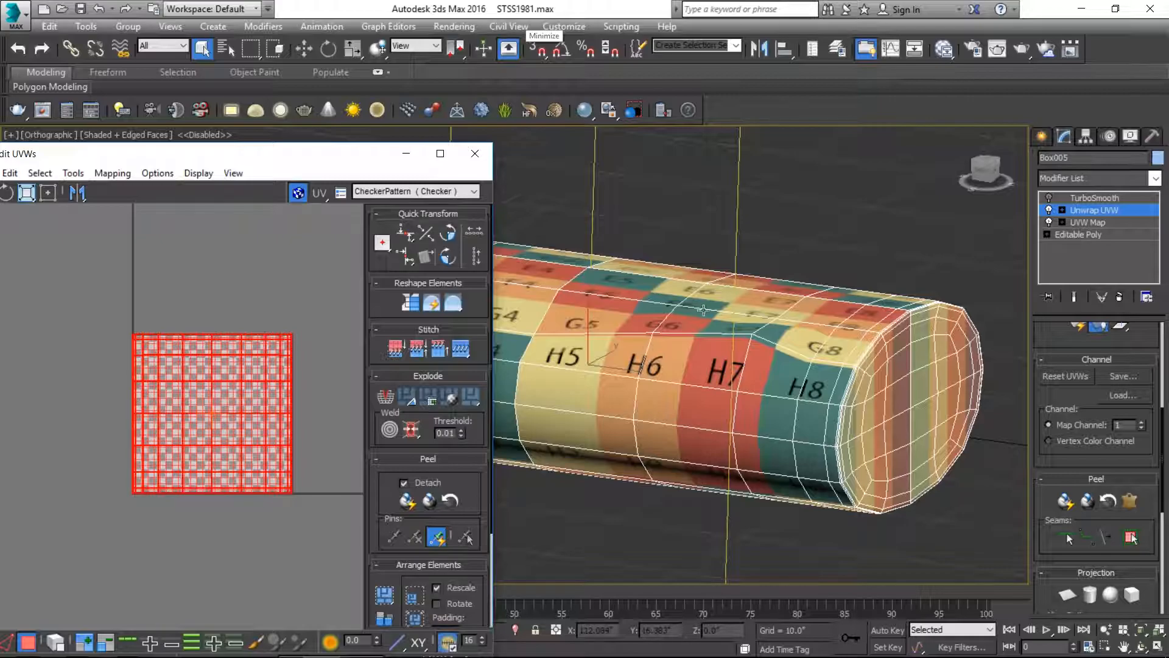
Select the edge loops around both ends of the copied box and the loop running along its length as seam edges
key("2")
scroll(866, 346, "up", 3)
left_click(866, 345)
scroll(869, 344, "up", 3)
left_click(868, 336)
scroll(621, 361, "down", 6)
middle_click_drag(621, 361, 655, 341, "alt")
middle_click_drag(633, 334, 1056, 225)
middle_click_drag(614, 303, 776, 293)
scroll(651, 318, "up", 5)
left_click(597, 320, "ctrl")
middle_click_drag(599, 323, 805, 323, "alt")
left_click(828, 330, "ctrl")
scroll(842, 262, "down", 5)
middle_click_drag(841, 261, 870, 282, "alt")
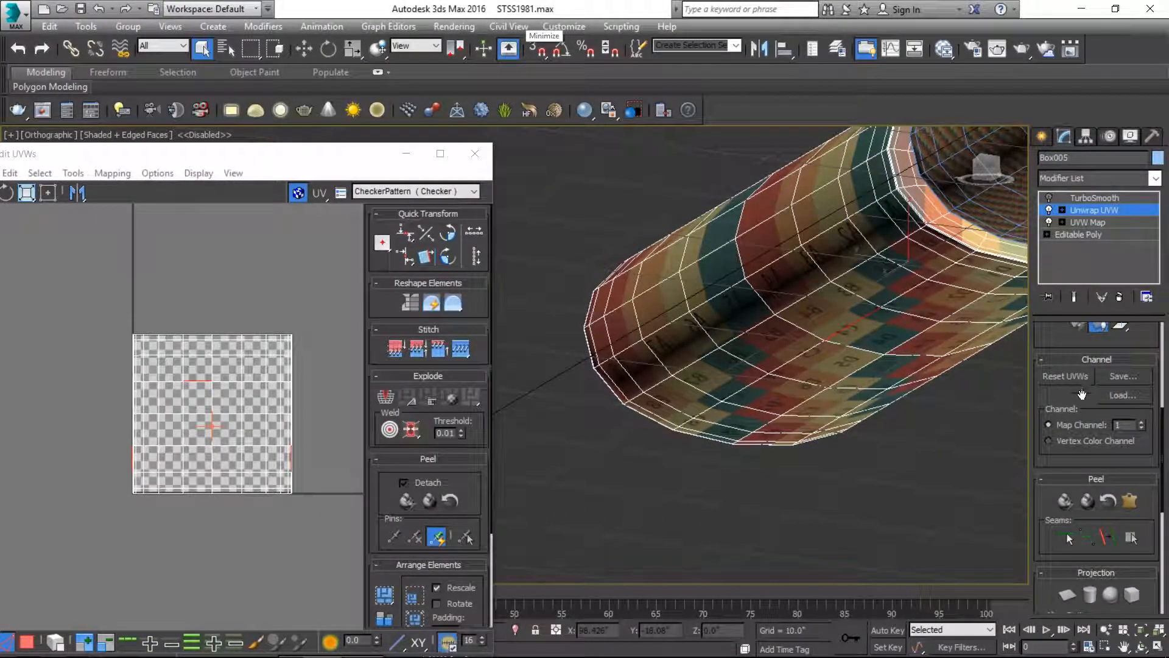
scroll(1105, 460, "up", 5)
middle_click_drag(895, 281, 879, 235, "alt")
scroll(860, 199, "up", 4)
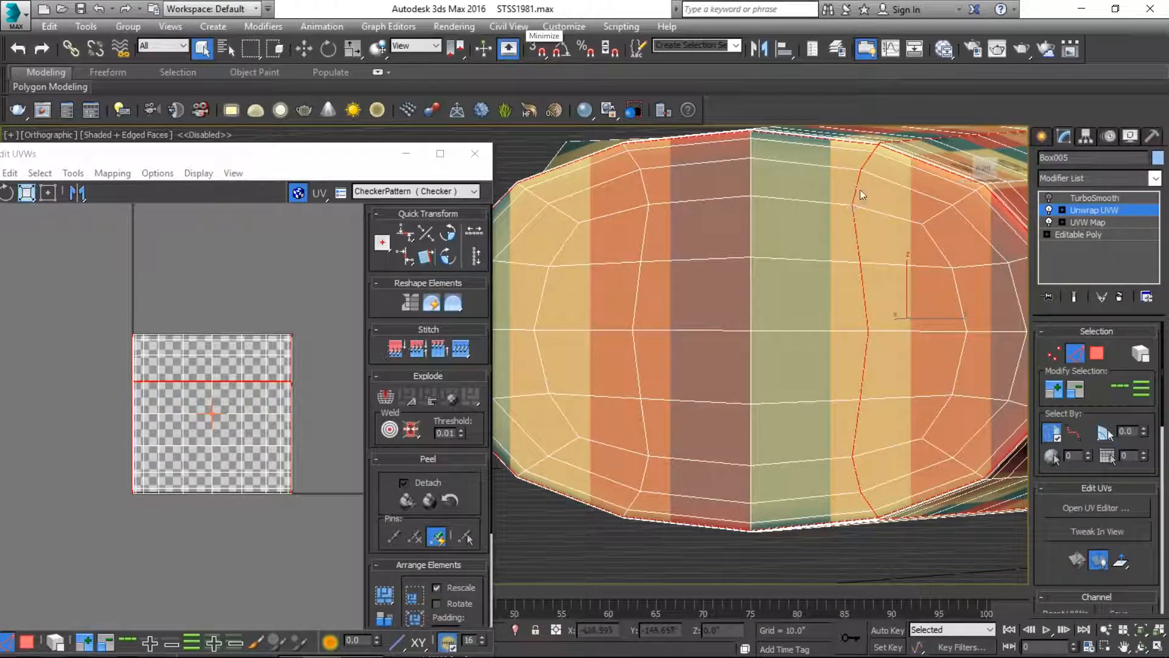
Isolate the copied box and show it in wireframe from the Left view
key("f")
scroll(828, 286, "down", 5)
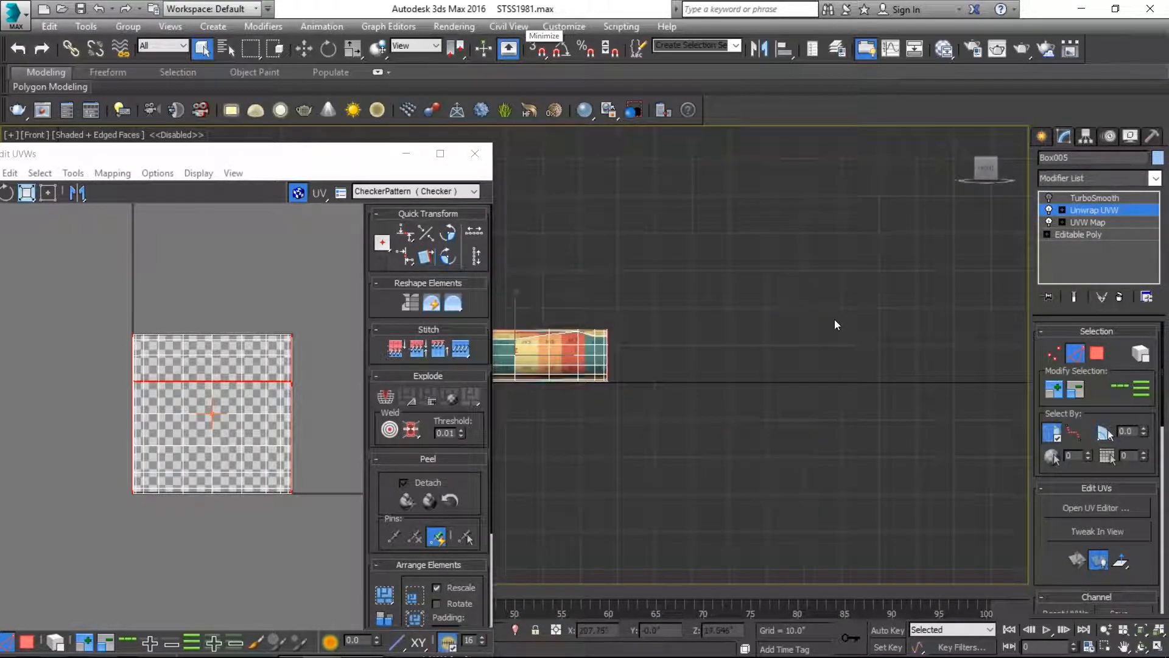
key("l")
key("F4")
scroll(505, 352, "up", 2)
middle_click_drag(505, 352, 731, 350)
scroll(731, 351, "down", 2)
key("F3")
scroll(731, 352, "up", 5)
key("alt+q")
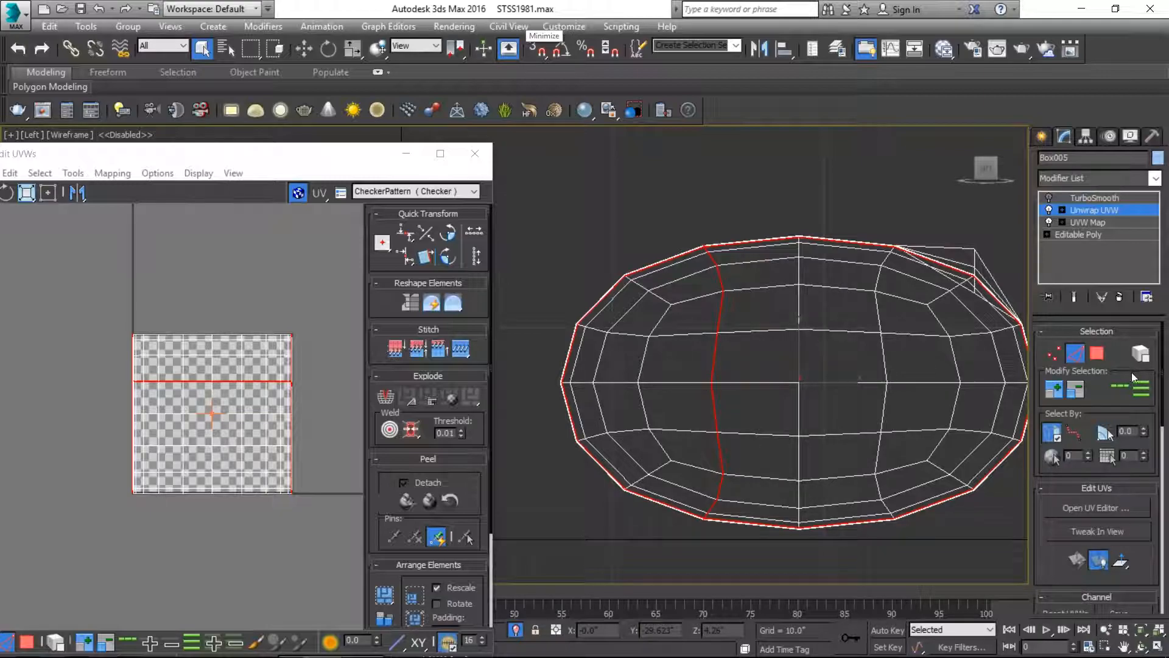
Turn off Ignore Backfacing and deselect the edges crossing the end caps, keeping the end rings and lengthwise seams selected
left_click_drag(699, 262, 782, 482)
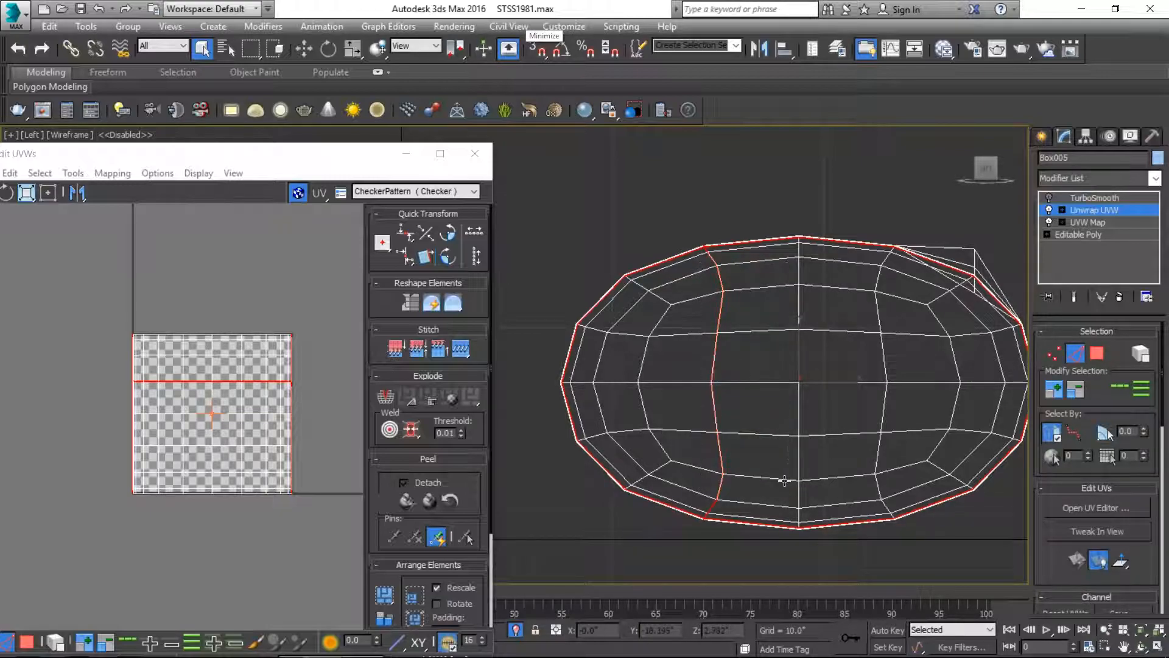
scroll(713, 291, "up", 5)
left_click(1051, 432)
left_click_drag(682, 190, 713, 190)
left_click_drag(674, 243, 798, 446, "alt")
middle_click_drag(770, 475, 706, 144)
scroll(784, 345, "down", 4)
scroll(731, 268, "up", 4)
scroll(735, 254, "down", 1)
left_click_drag(695, 130, 794, 410, "alt")
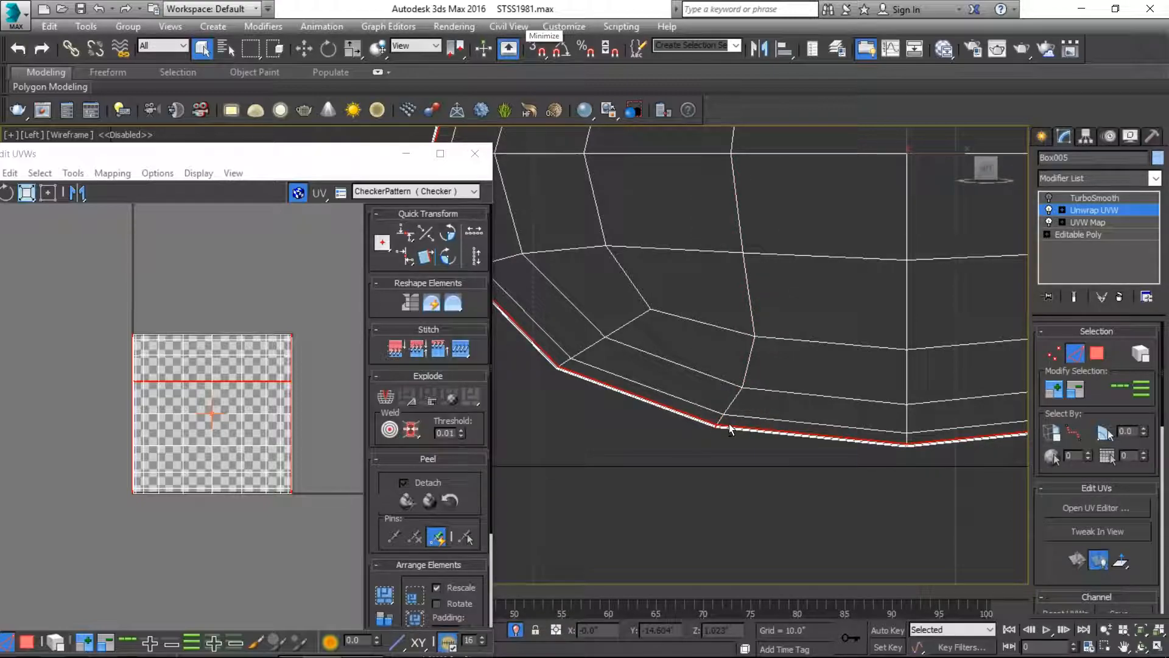
Break the UVs along the selected seams and select the entire larger body shell as an element
left_click_drag(204, 153, 394, 110)
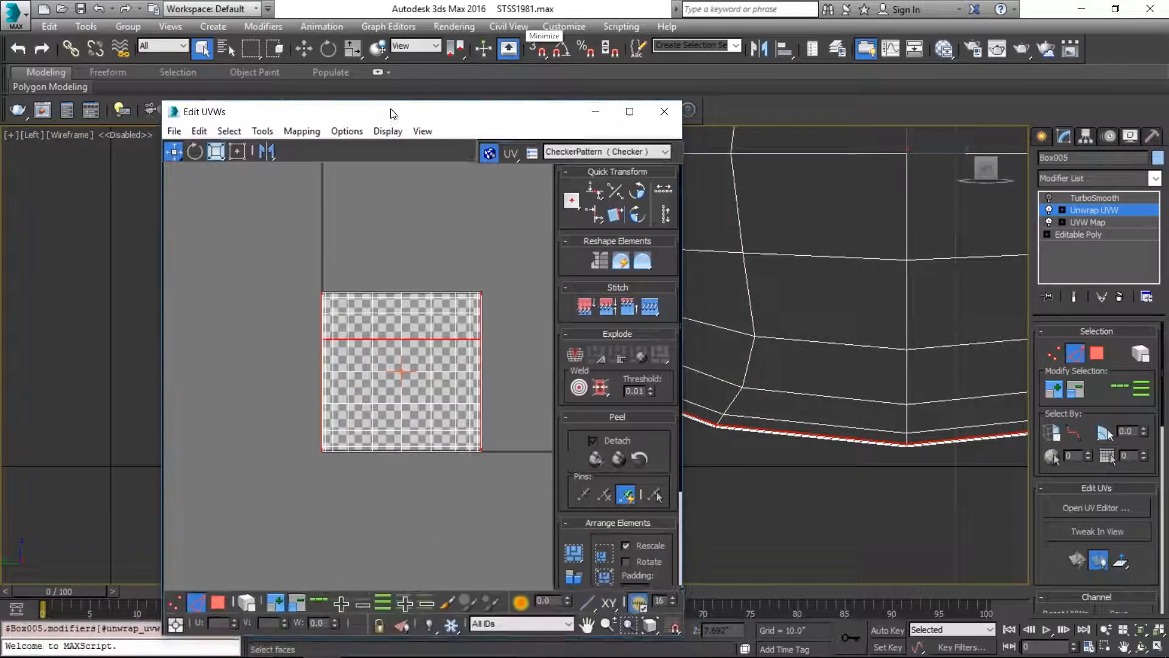
left_click(397, 240)
left_click(219, 600)
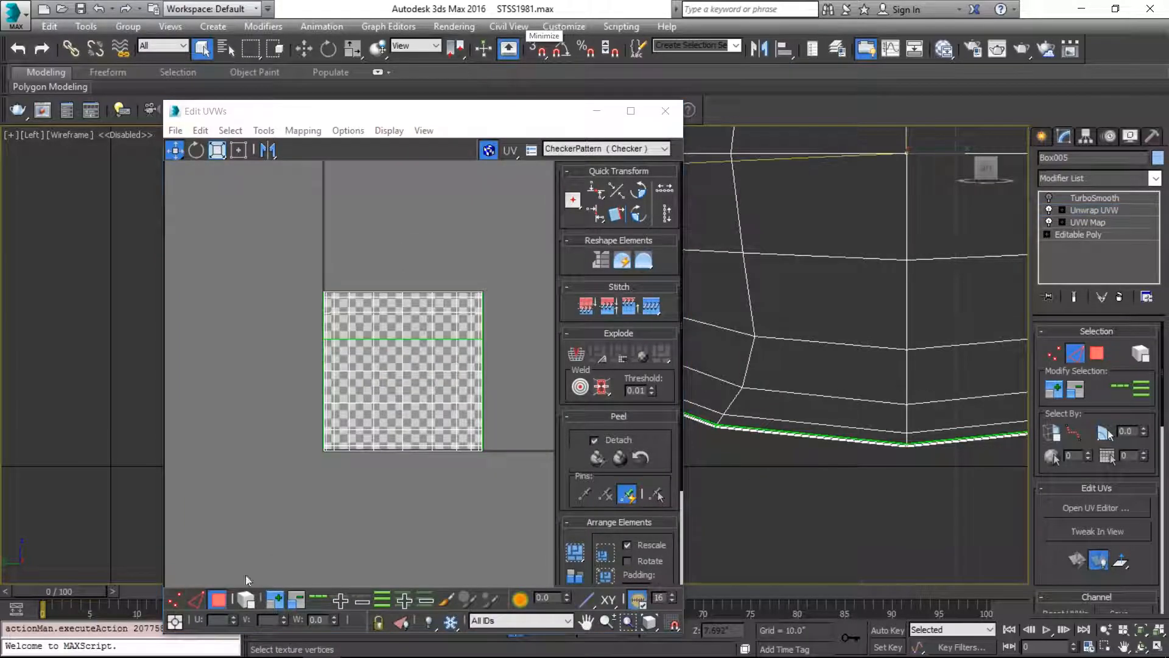
left_click(397, 252)
left_click(393, 342)
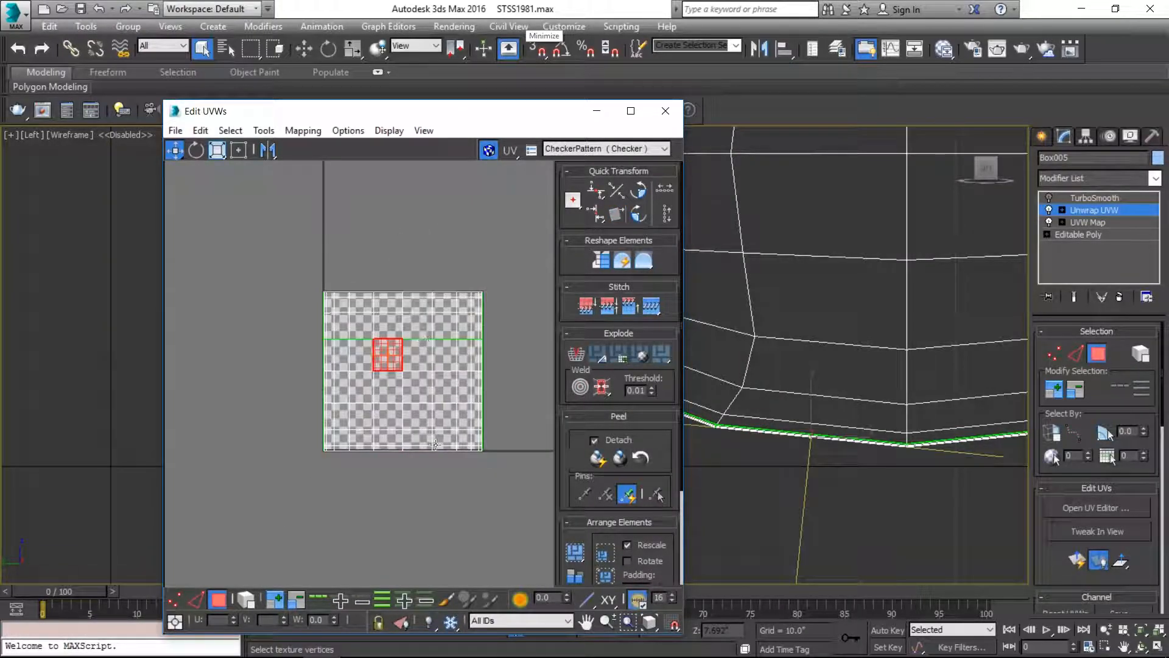
left_click(322, 469)
left_click(433, 371)
Set the Relax Tool to Relax By Polygon Angles with an amount of 1.0 and relax the larger body shell
left_click_drag(644, 261, 644, 286)
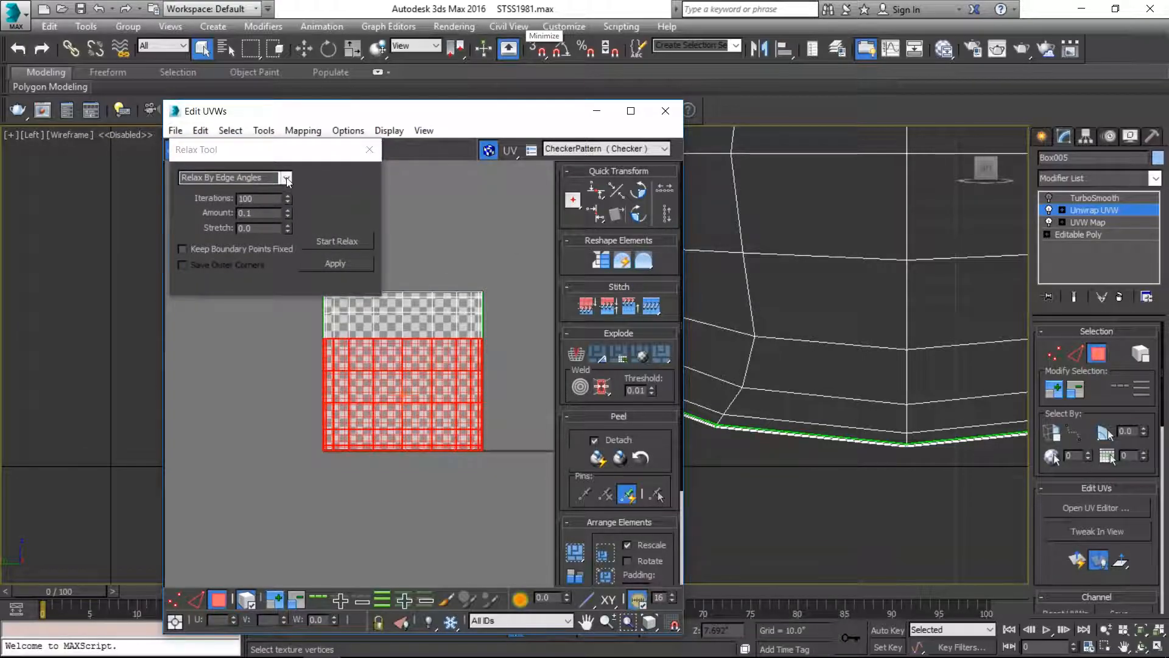
left_click(285, 177)
left_click(228, 191)
double_click(275, 212)
type("1")
left_click(321, 242)
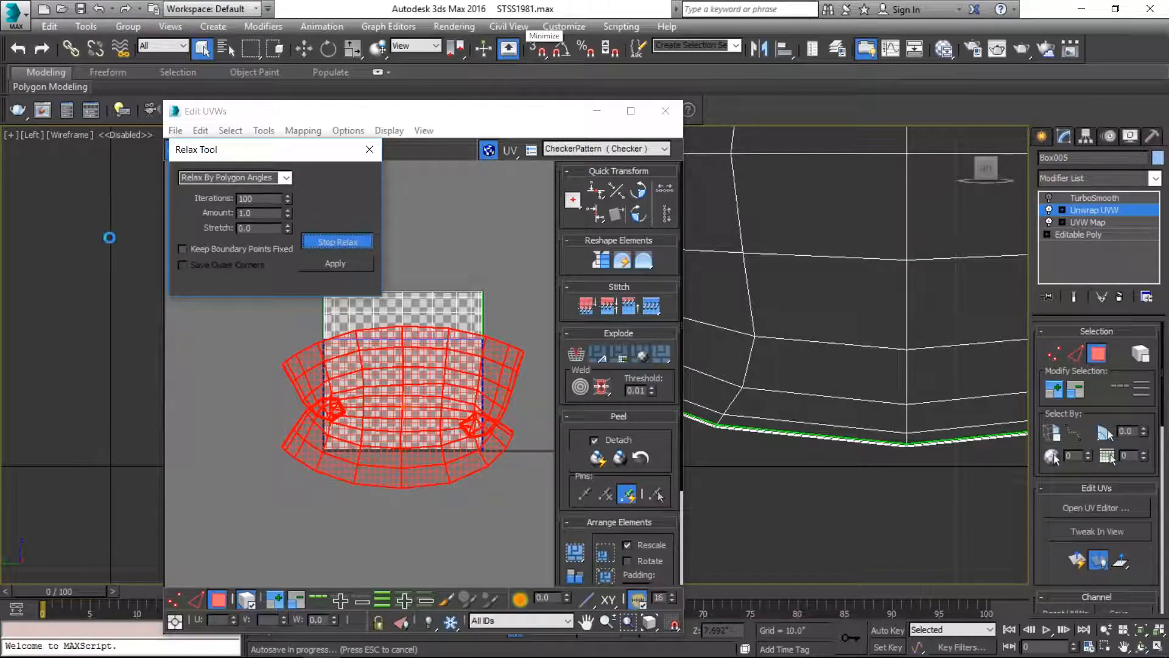
Straighten the larger body shell into a rectangular grid, relax it again and move it off the checker tile
left_click(602, 261)
left_click(320, 237)
left_click(322, 241)
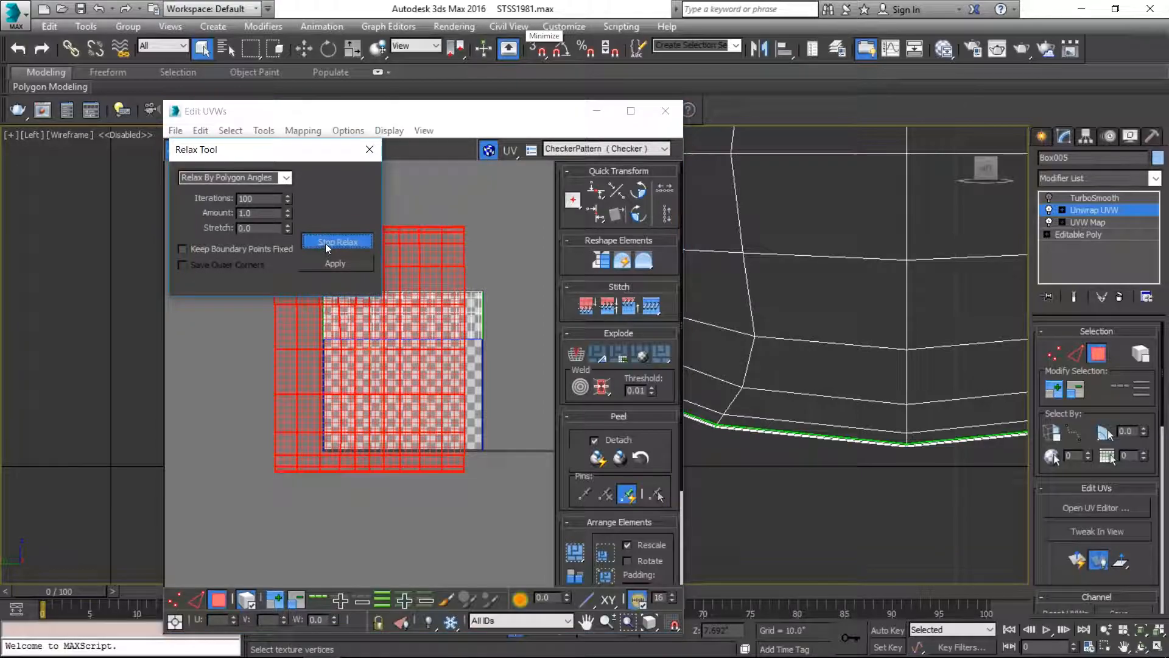
left_click_drag(448, 303, 531, 430)
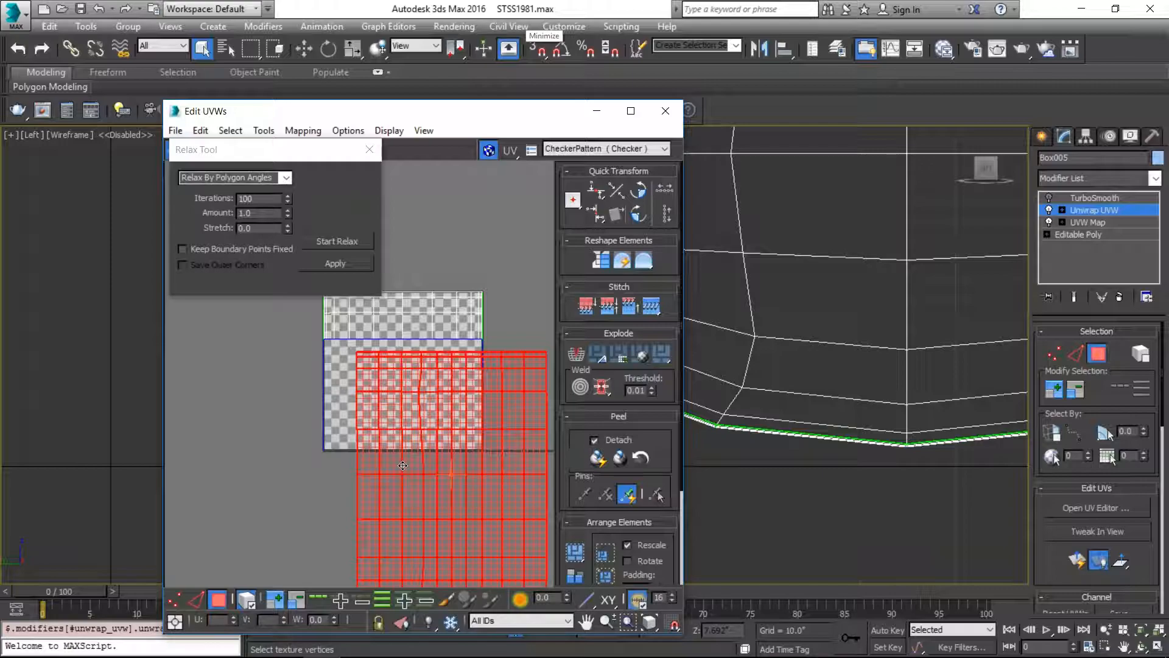
left_click_drag(402, 465, 131, 500)
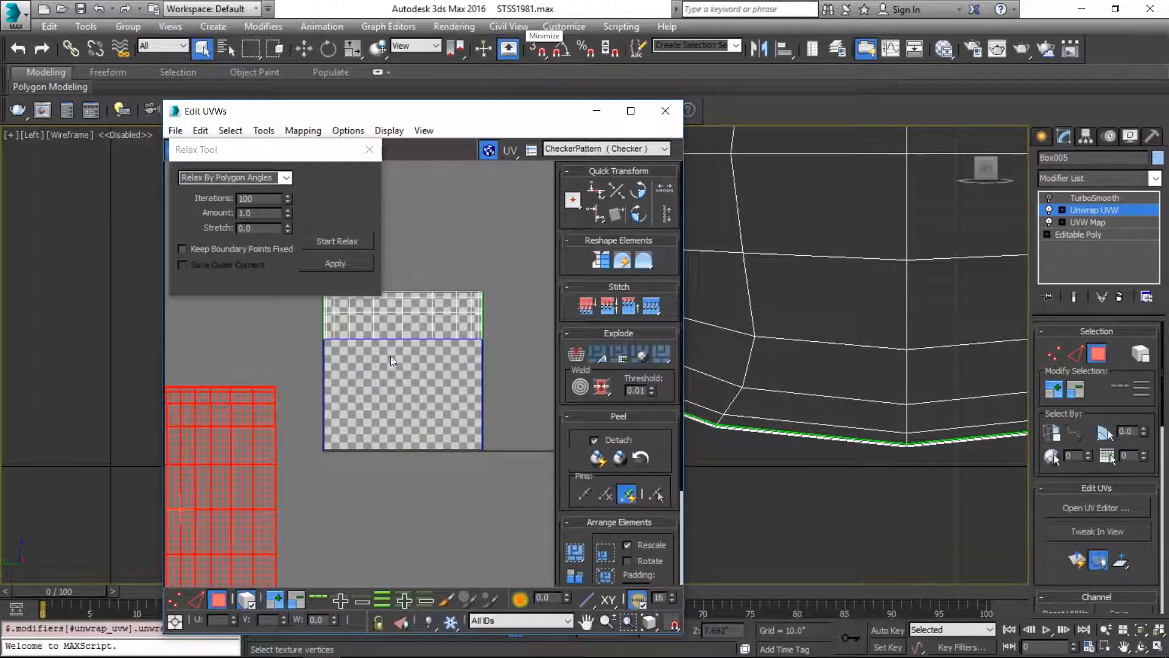
Relax the smaller body shell by polygon angles and move it off the tile, just above the larger shell
left_click(401, 308)
left_click(337, 241)
left_click(336, 241)
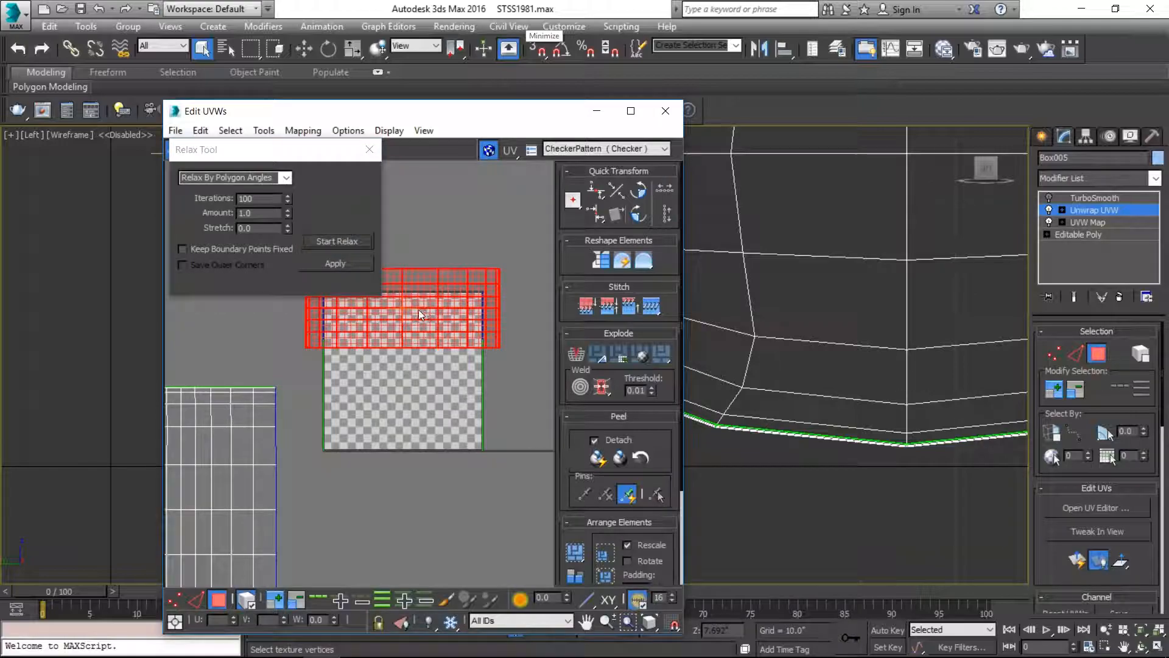
left_click_drag(395, 311, 200, 310)
Select both end-cap shells and relax them by polygon angles
left_click(329, 338)
left_click(362, 242)
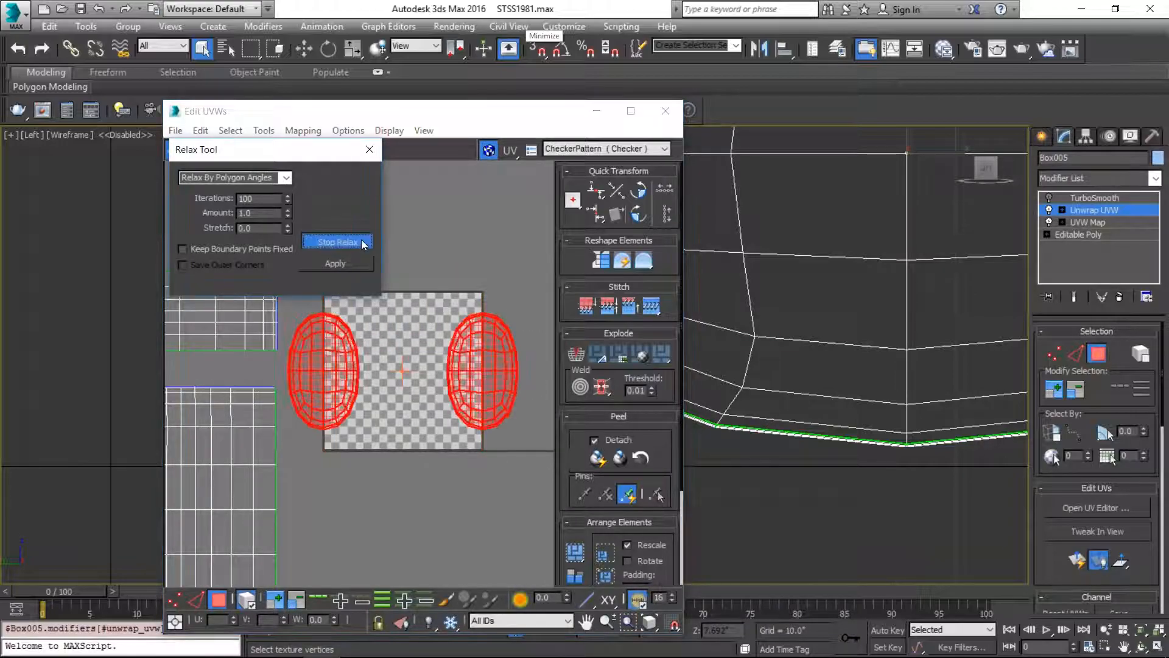
left_click(361, 243)
middle_click_drag(409, 345, 536, 339)
scroll(627, 332, "down", 1)
scroll(799, 299, "down", 5)
scroll(810, 299, "up", 1)
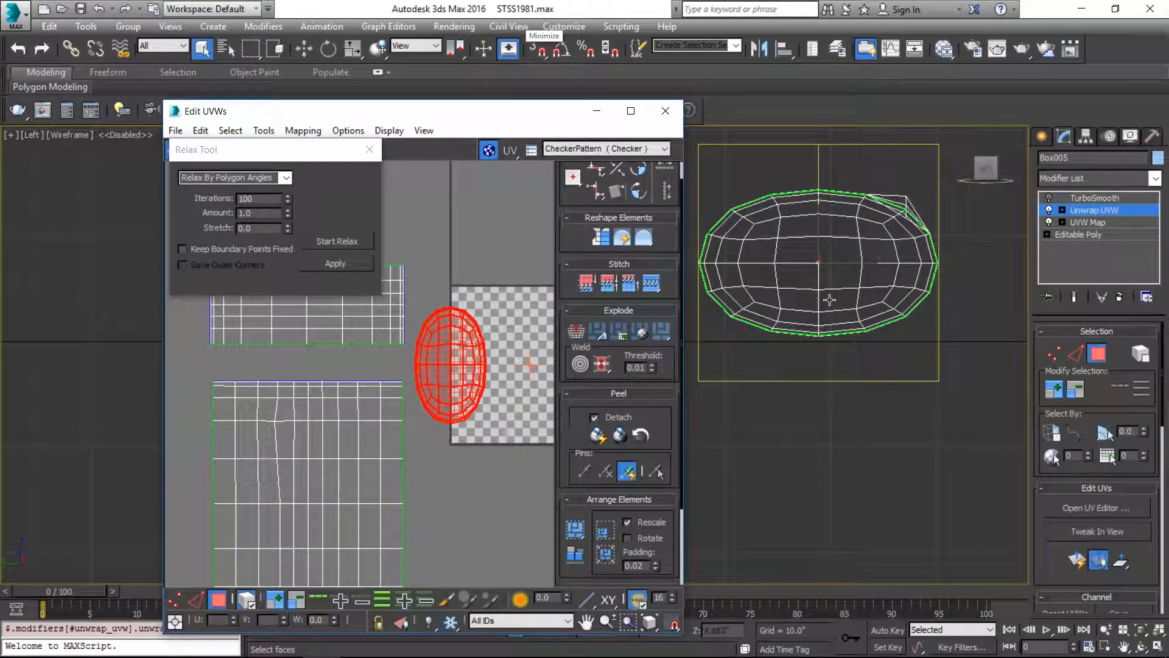
Select the lower border edges of the smaller body shell and stitch it to the larger body shell
middle_click_drag(802, 270, 850, 222, "alt")
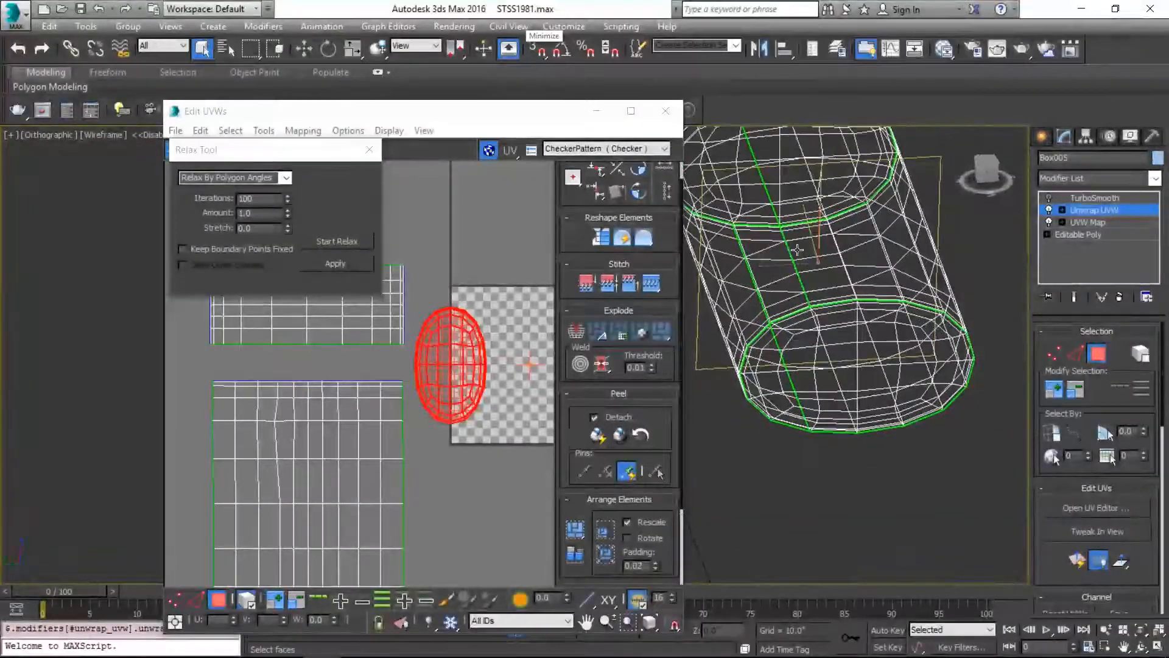
key("2")
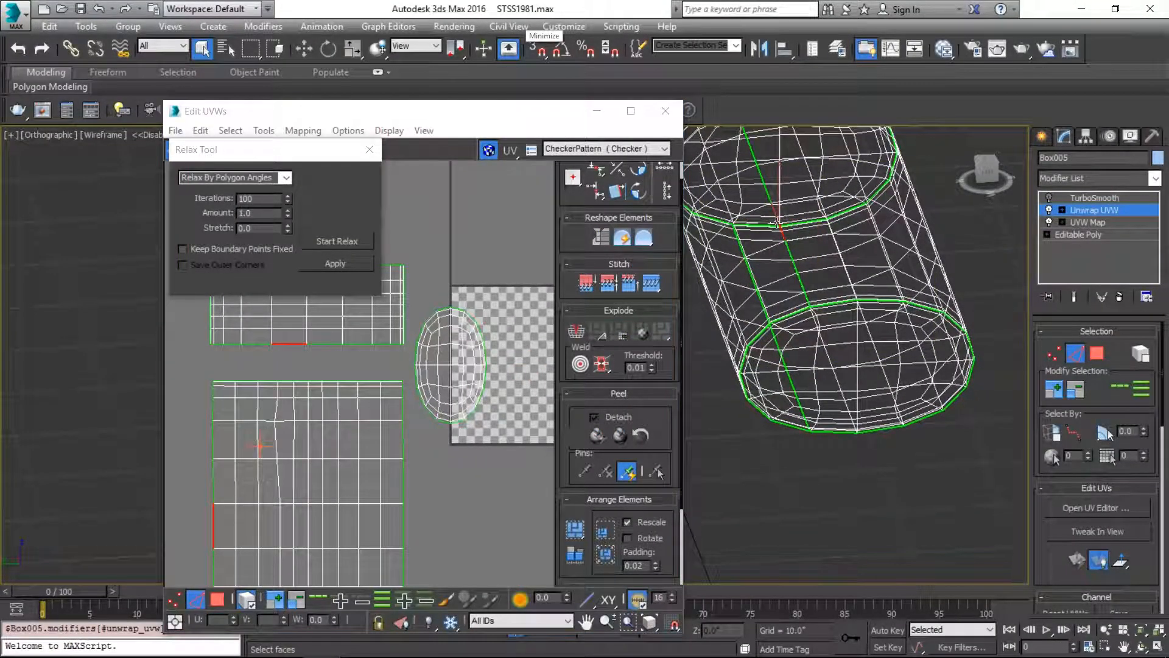
left_click(246, 344)
key("2")
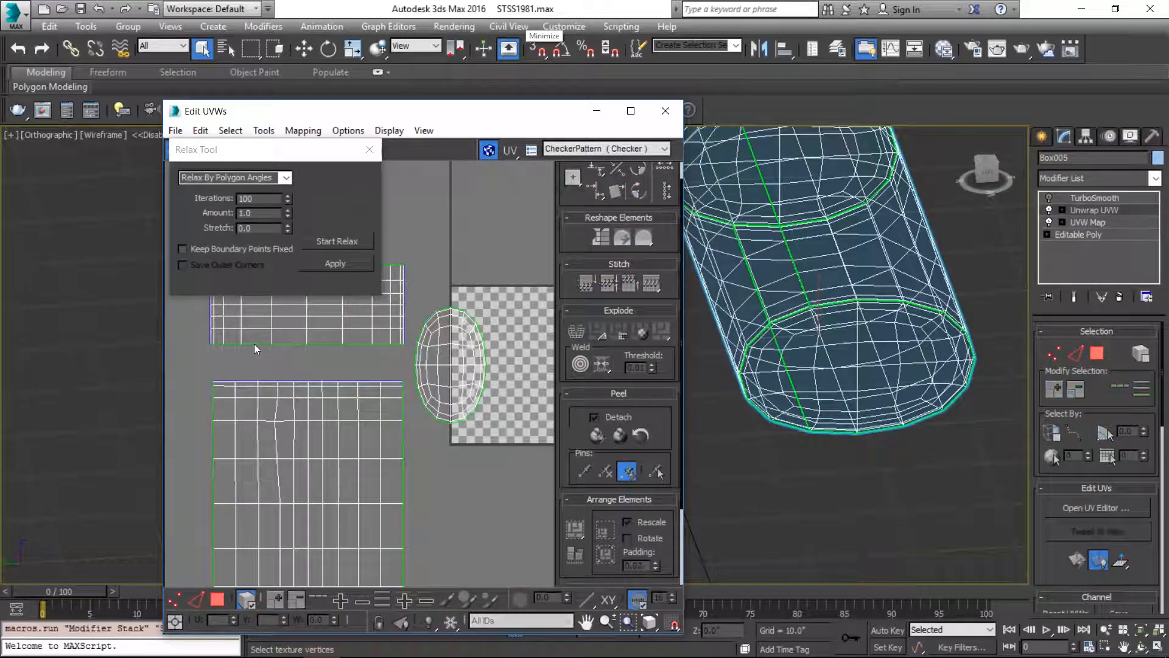
left_click(195, 600)
left_click(258, 342)
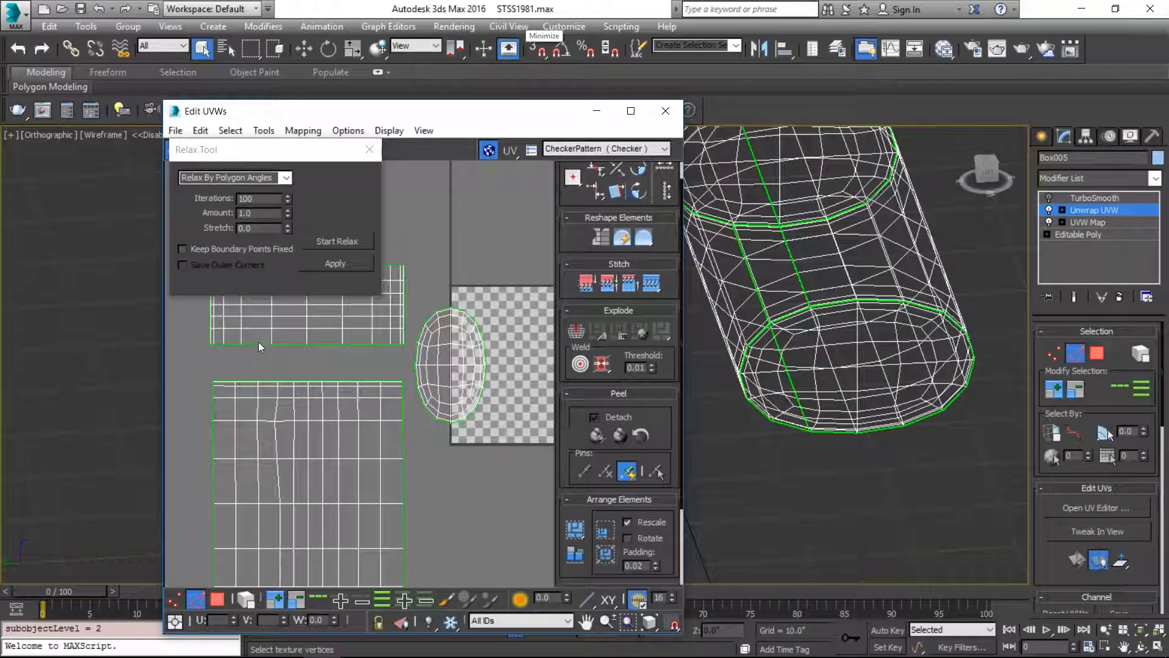
double_click(255, 344)
middle_click_drag(258, 351, 323, 366)
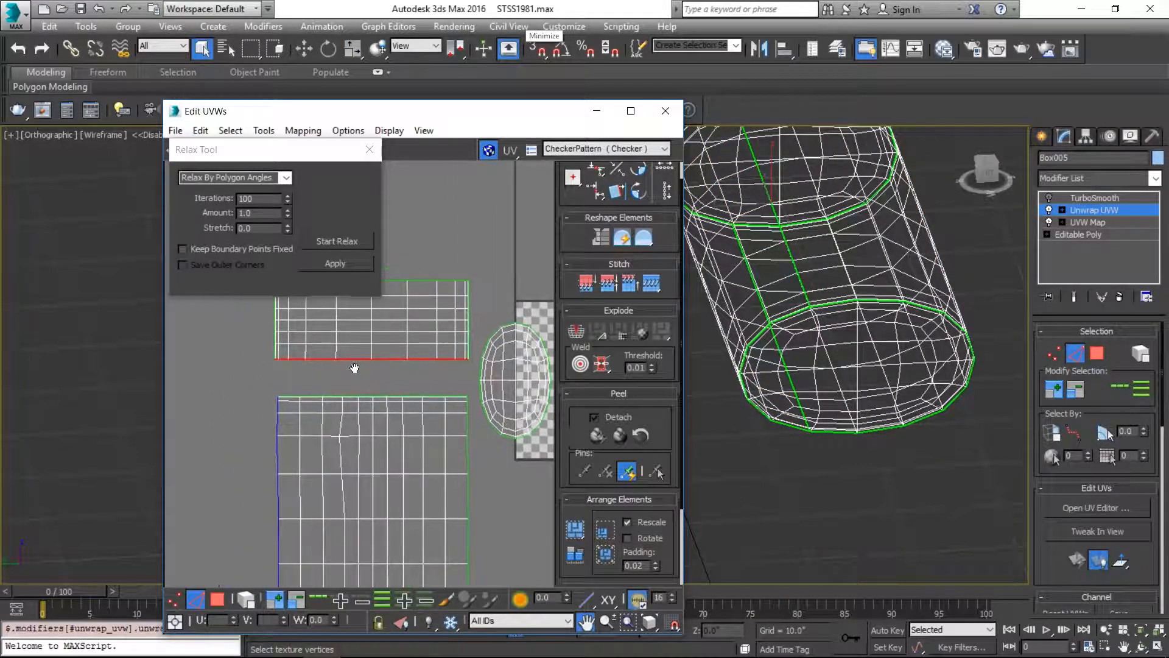
left_click(650, 283)
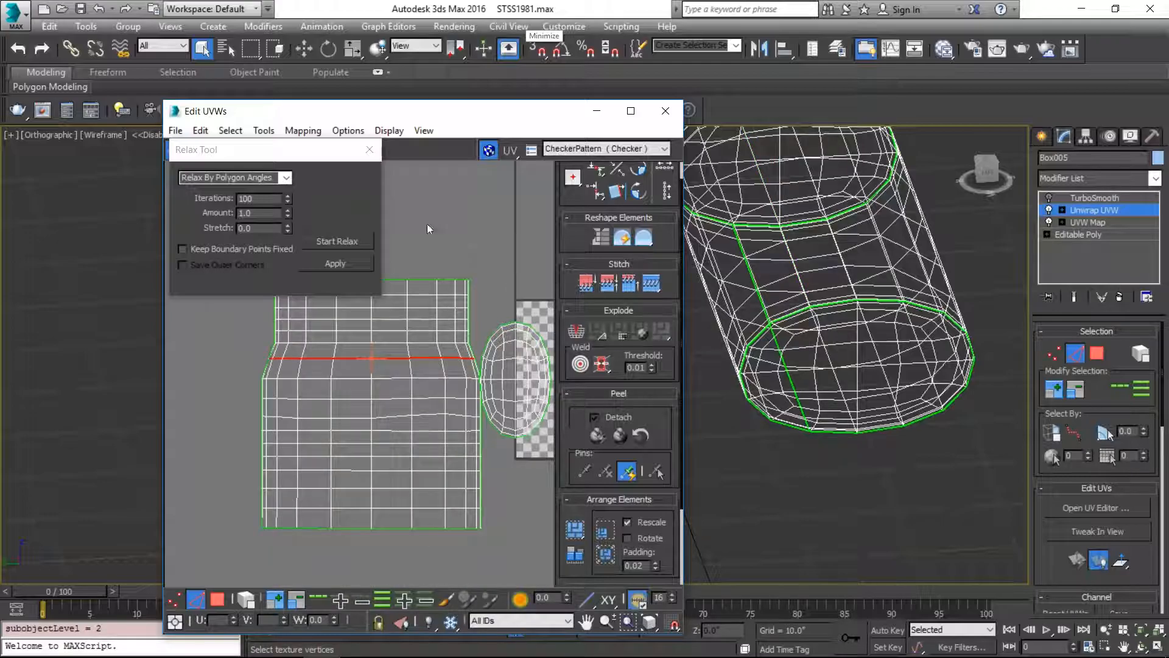
Select the whole stitched body shell and relax it by polygon angles
left_click(217, 599)
left_click(350, 388)
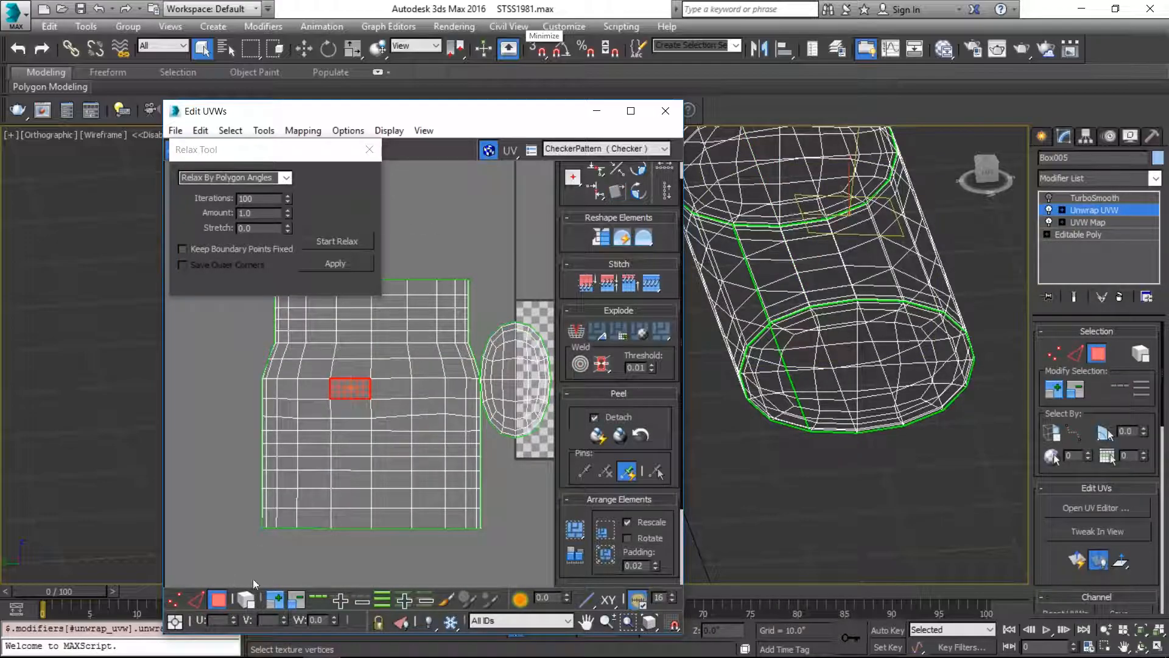
double_click(339, 392)
left_click(349, 241)
left_click(350, 243)
Pack all UV shells into the checker tile, close the UV editor and inspect the shaded checker on the box
key("ctrl+a")
left_click(575, 530)
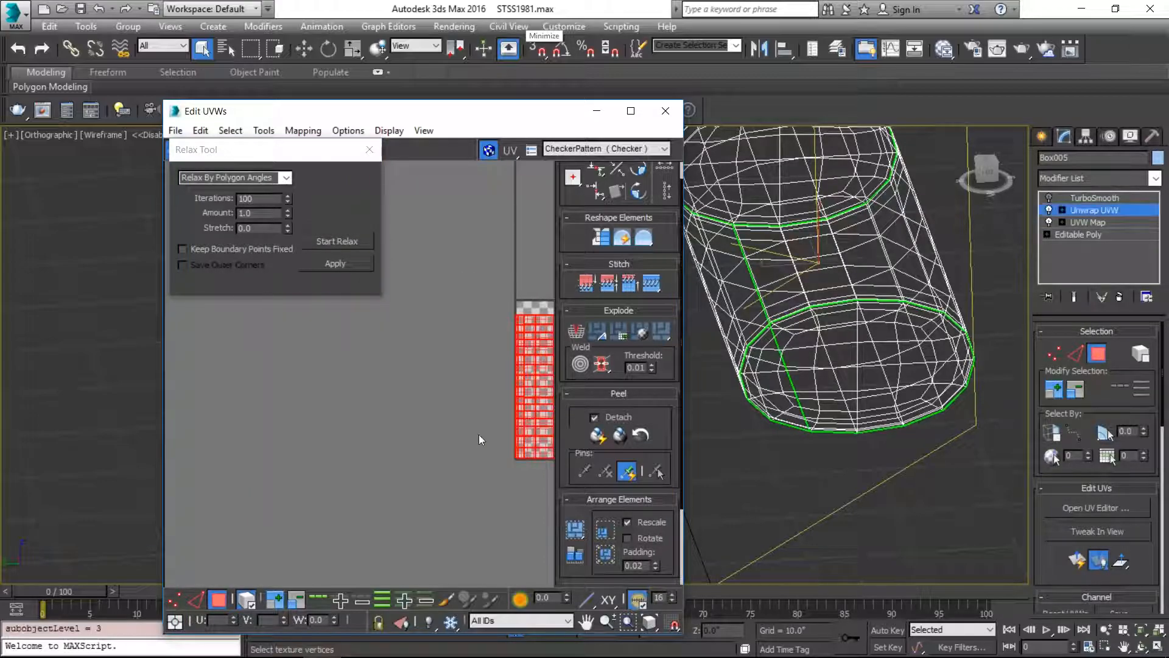
middle_click_drag(535, 441, 213, 431)
left_click(369, 149)
key("F3")
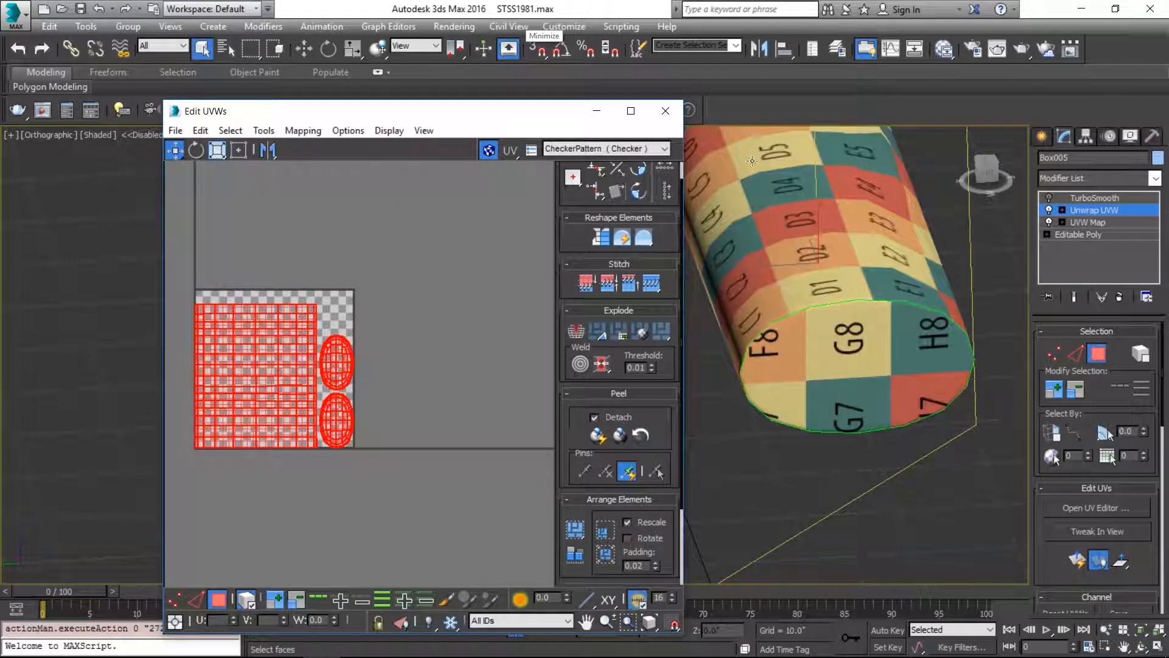
left_click(666, 111)
middle_click_drag(511, 304, 613, 309, "alt")
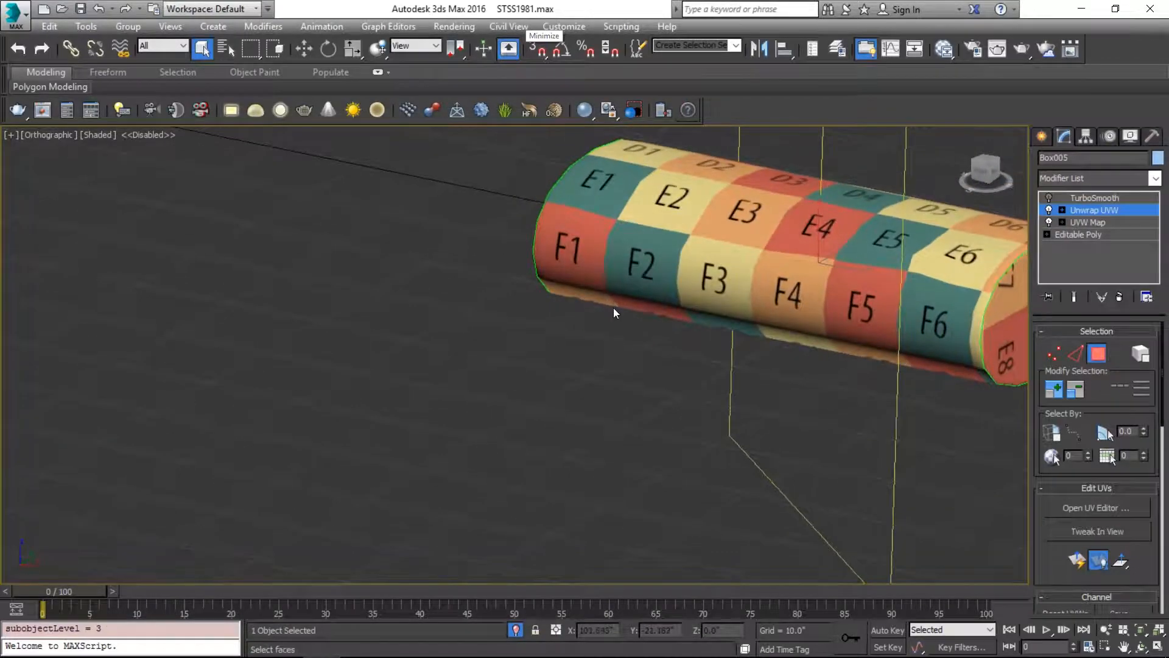
Leave the Unwrap UVW sub-object level and end isolation of the box, bringing the neighbouring test box back into view
key("1")
key("1")
scroll(755, 347, "down", 5)
middle_click_drag(756, 381, 775, 433)
key("z")
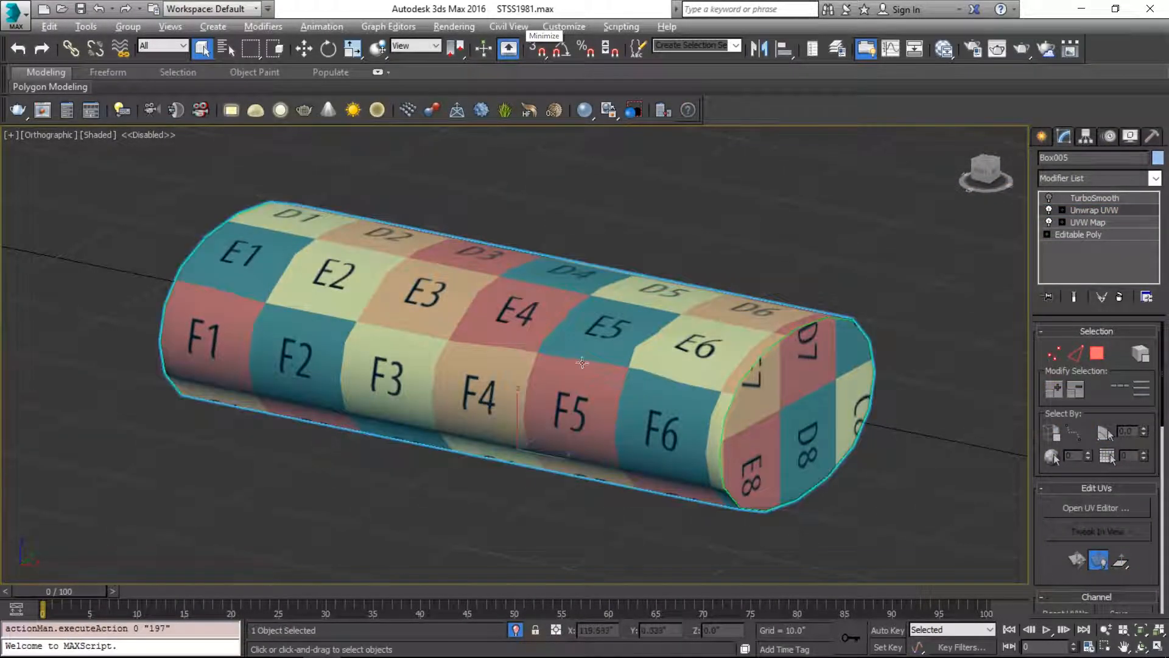
scroll(555, 369, "down", 5)
scroll(555, 370, "up", 2)
left_click(515, 630)
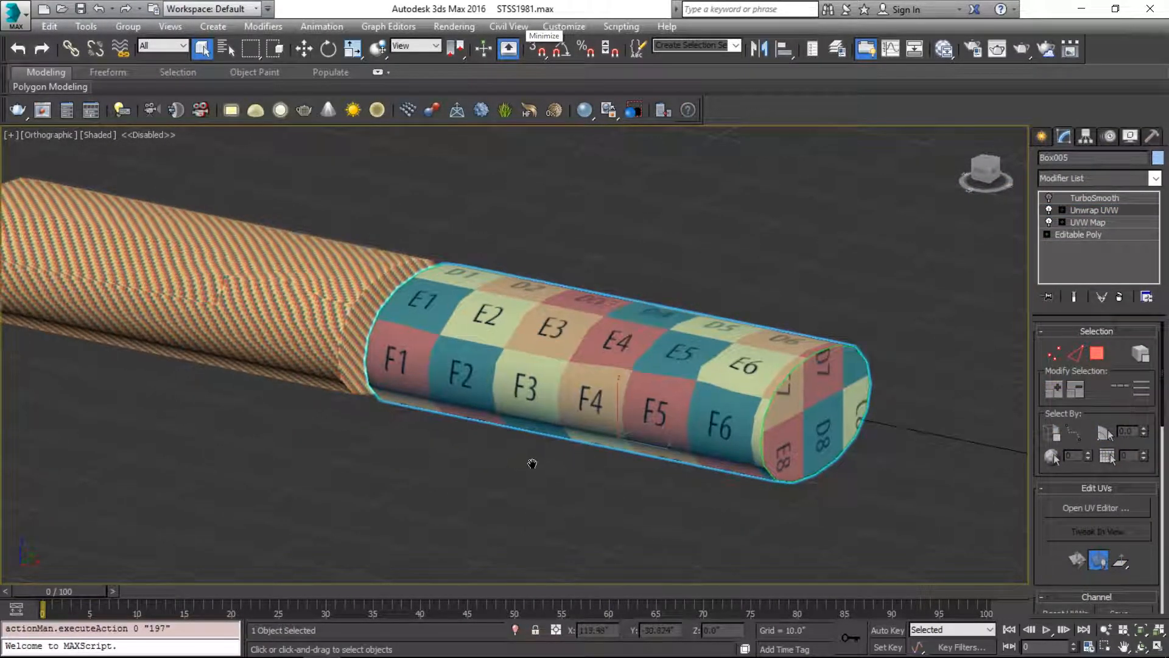
scroll(732, 326, "up", 3)
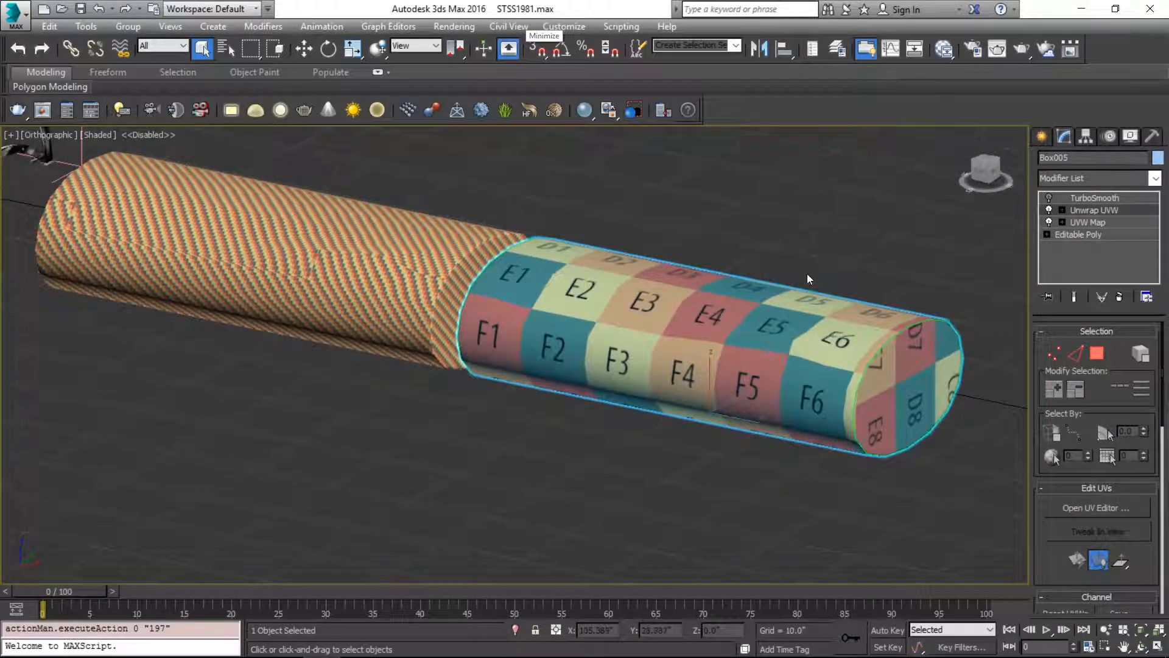
Collapse the checkered box's stack up to and including Unwrap UVW, keeping TurboSmooth above it, and reselect the box
left_click(1104, 210)
right_click(1098, 209)
left_click(1009, 345)
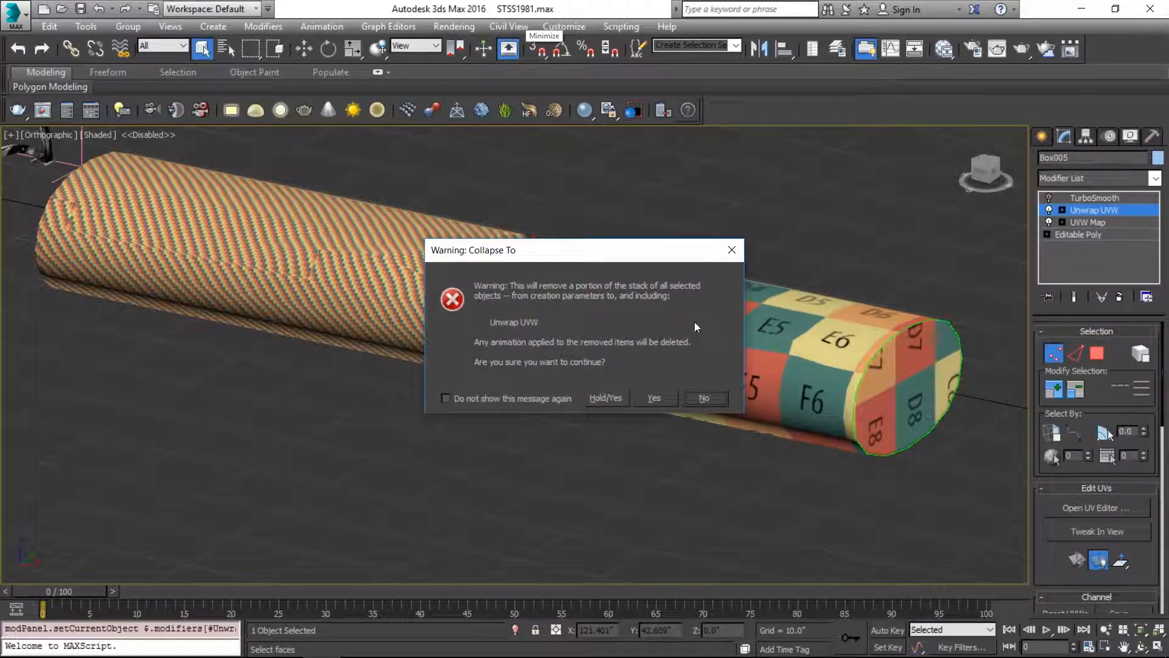
left_click(655, 398)
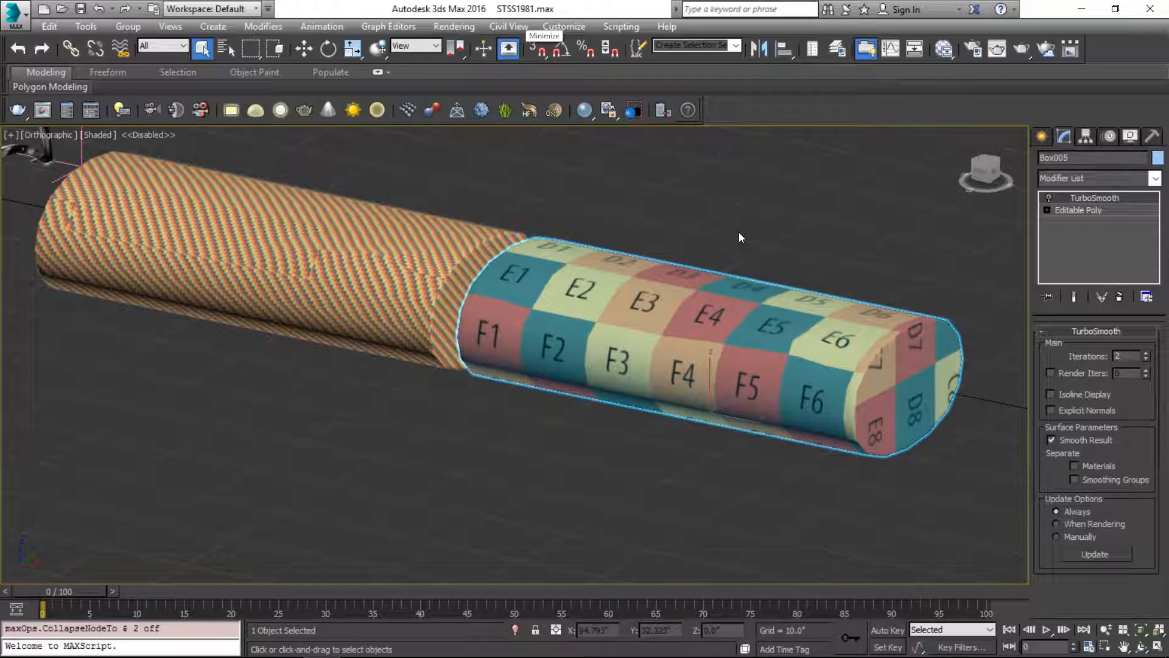
left_click(610, 228)
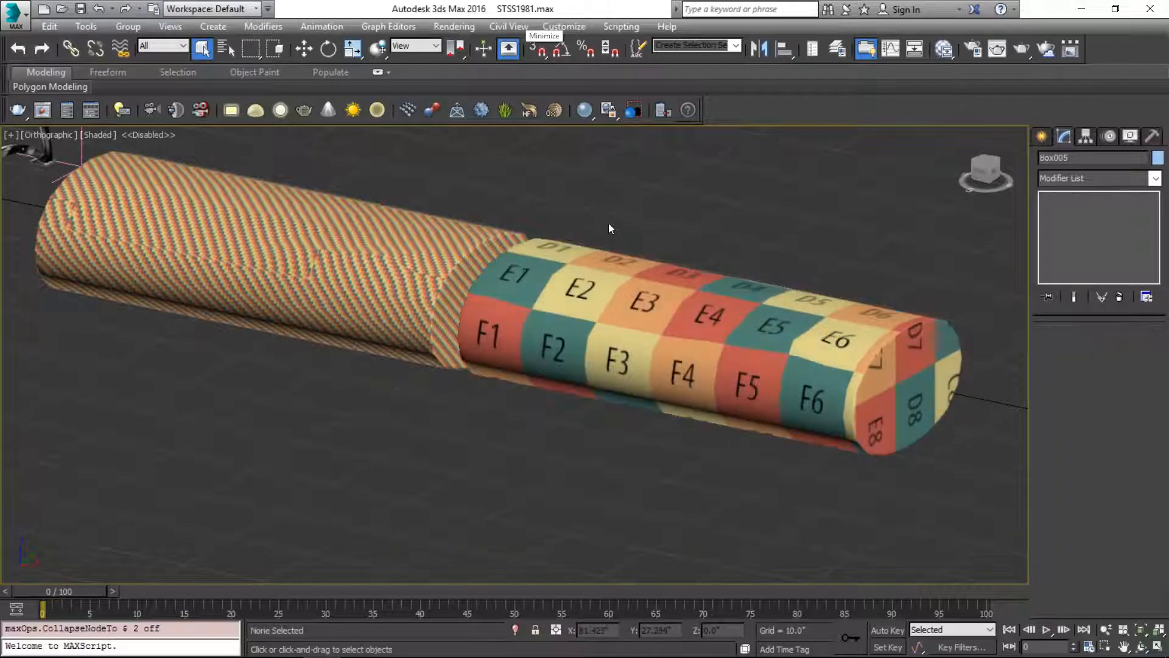
left_click(593, 274)
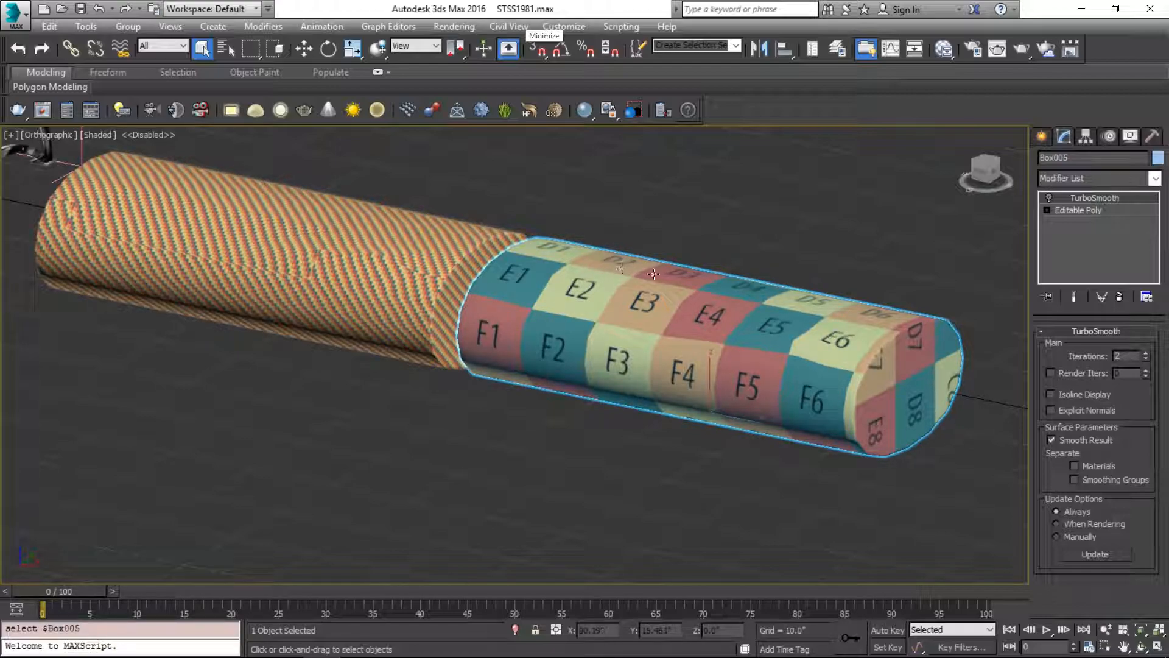
left_click(436, 272)
left_click(745, 288)
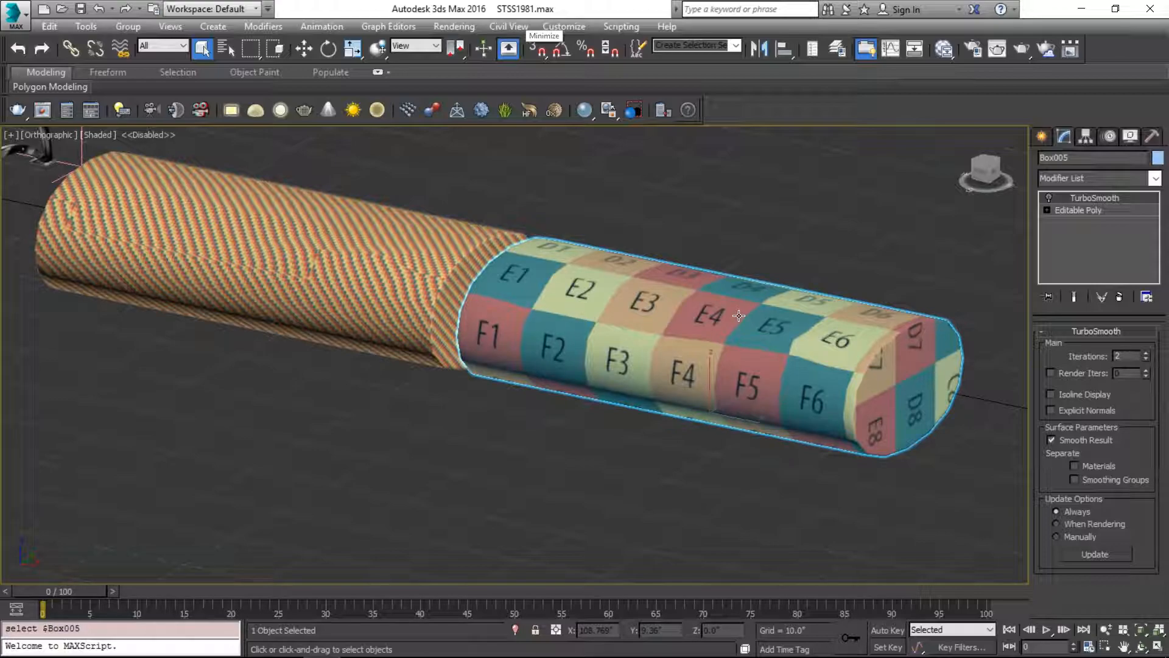
Add an object-space MapScaler modifier to the box and move it beneath TurboSmooth
left_click(1119, 175)
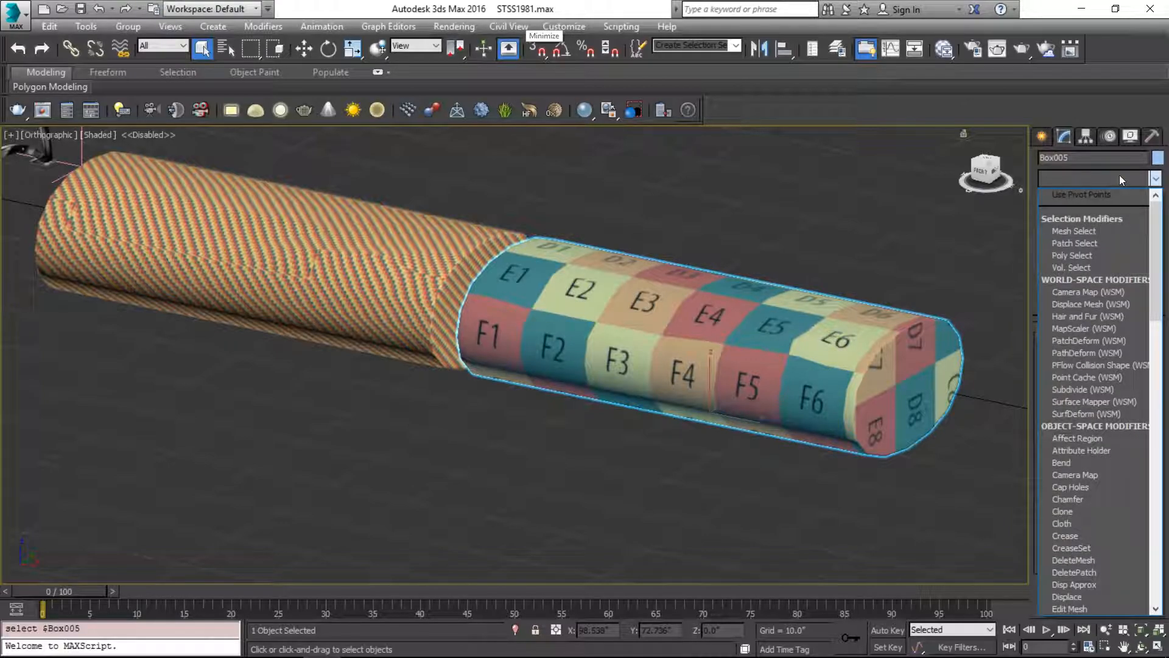
key("u")
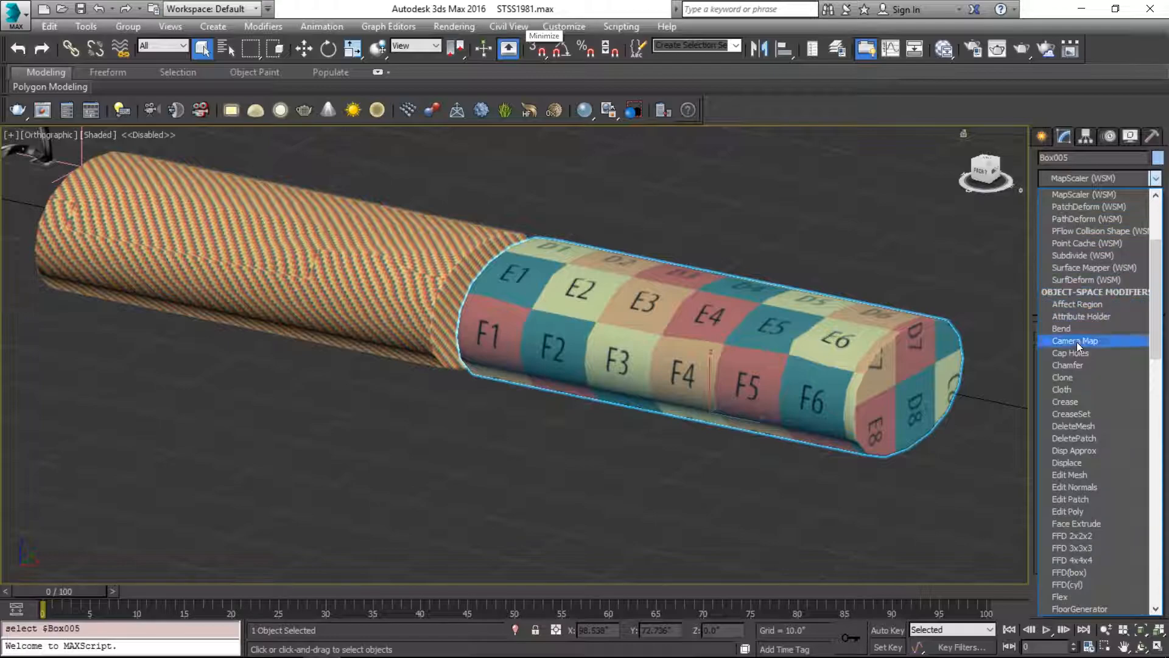
scroll(1076, 414, "down", 7)
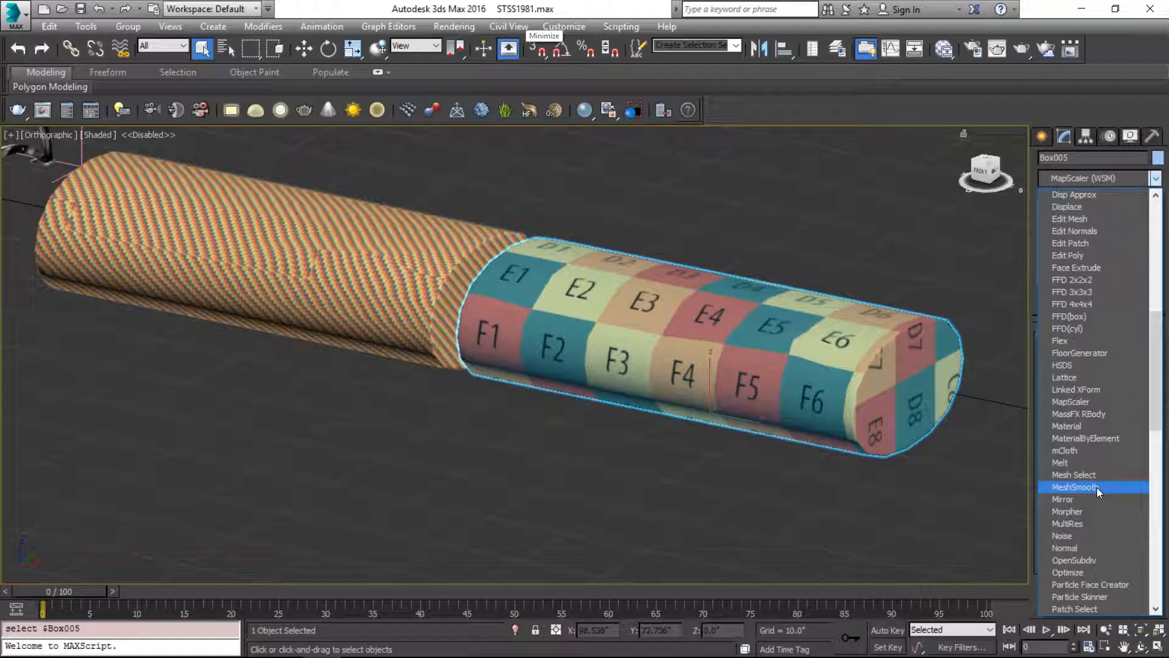
left_click(1101, 405)
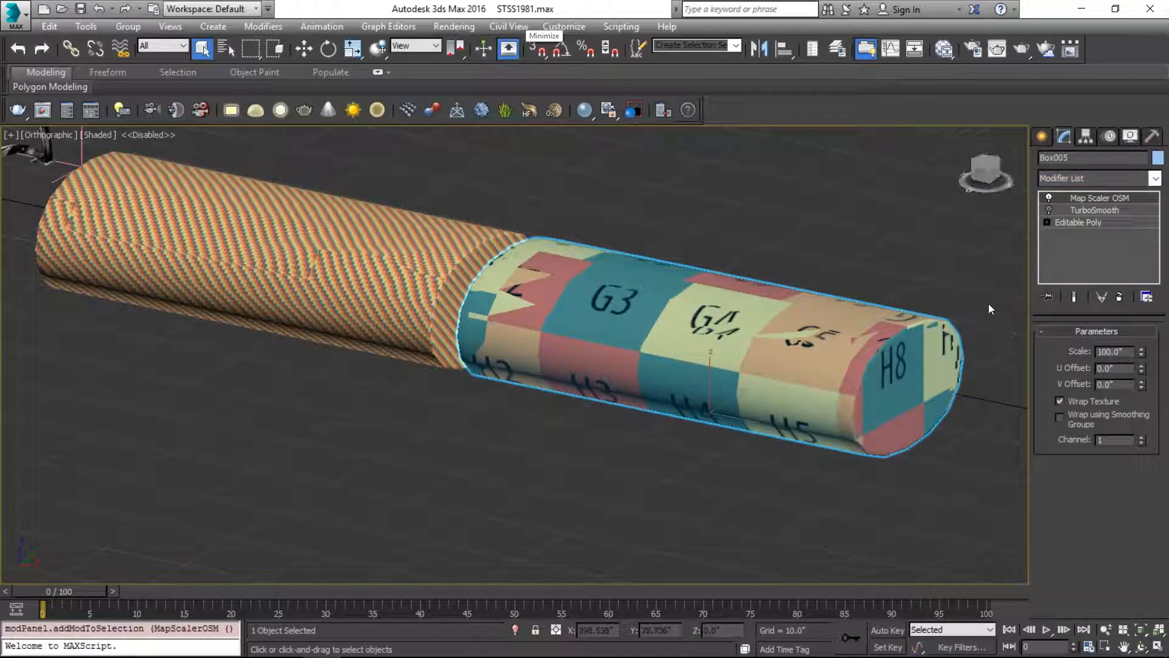
left_click_drag(1093, 203, 1091, 218)
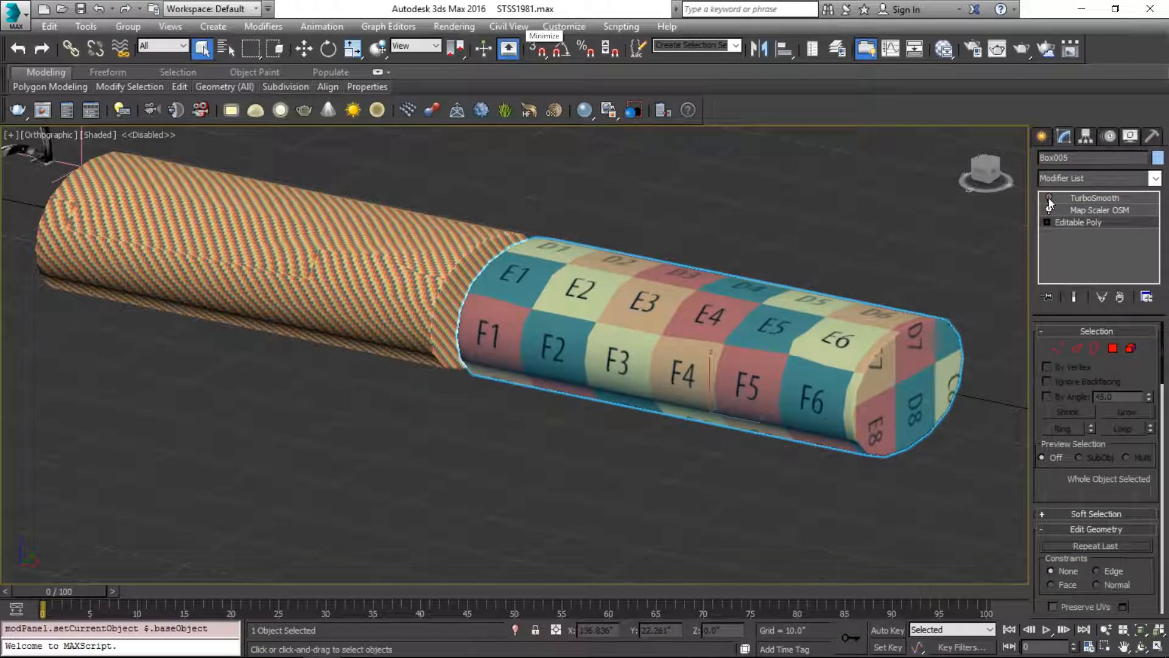
left_click(1083, 212)
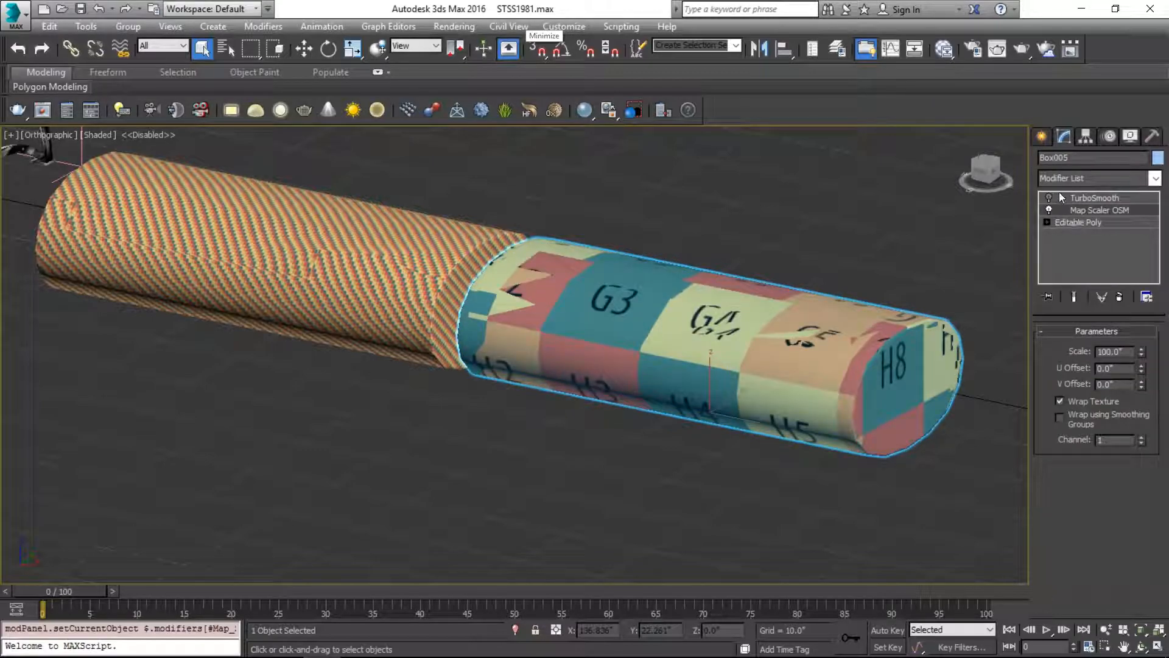
Delete the TurboSmooth modifier above the Map Scaler and select the Map Scaler
right_click(1083, 198)
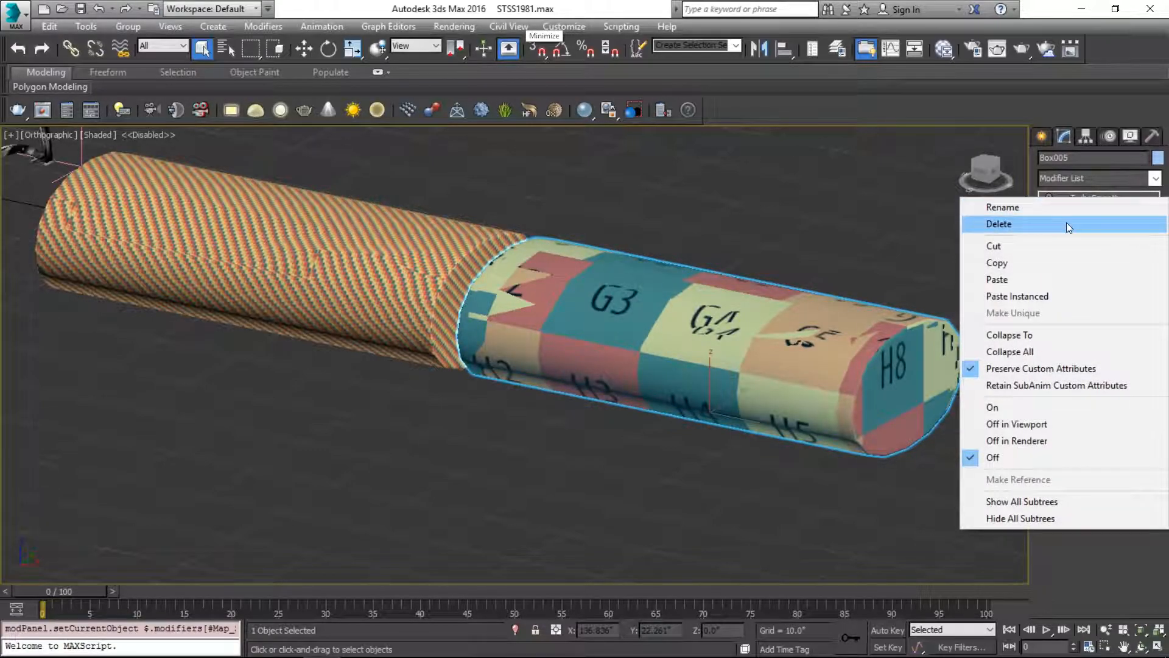
left_click(1065, 223)
left_click(1078, 199)
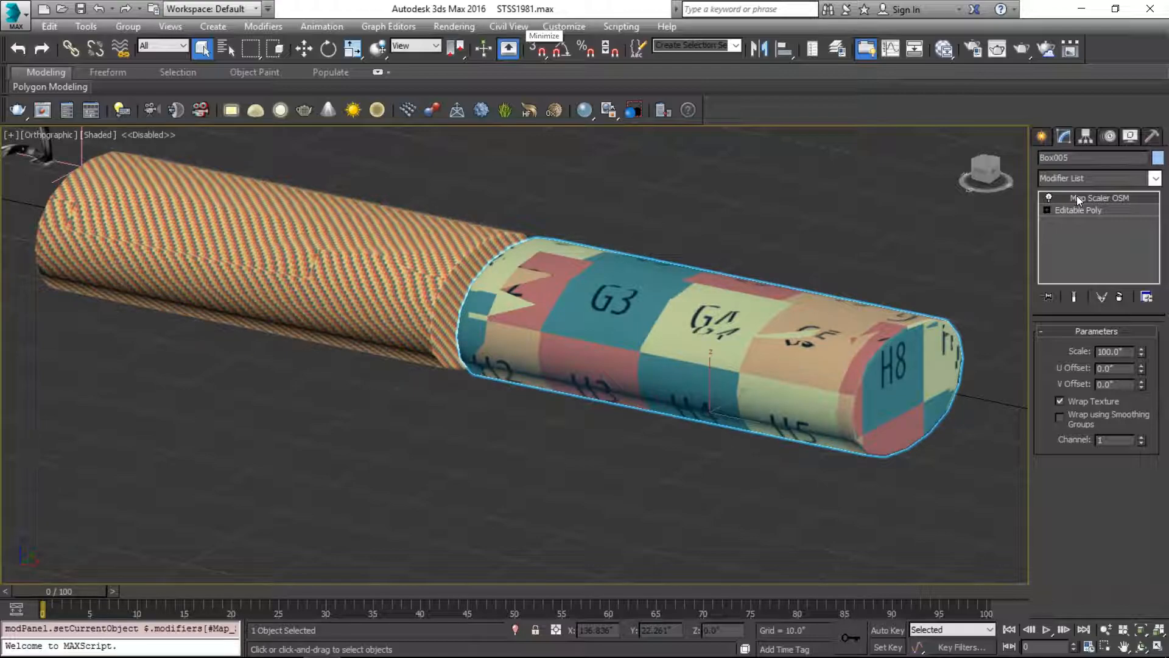
Undo the last stack changes and remove the Map Scaler and TurboSmooth modifiers, leaving the plain Editable Poly
key("ctrl+z")
key("ctrl+z")
key("ctrl+z")
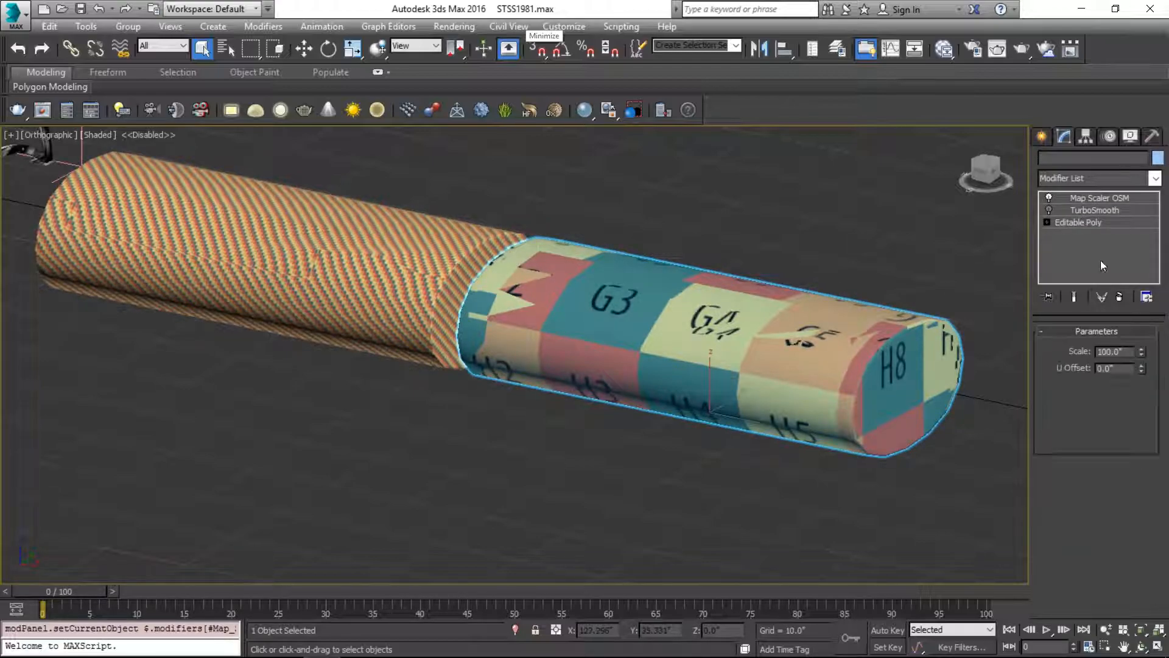
right_click(1088, 196)
left_click(1051, 240)
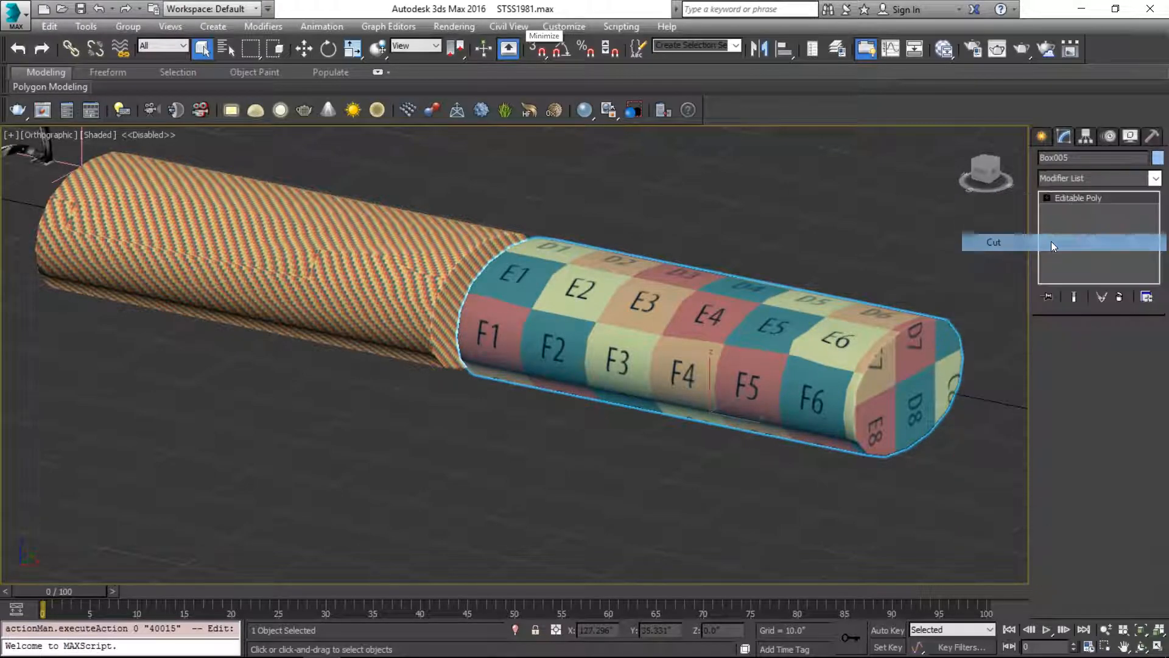
Add an object-space MapScaler modifier to the box and set its scale to 10 inches
left_click(1088, 177)
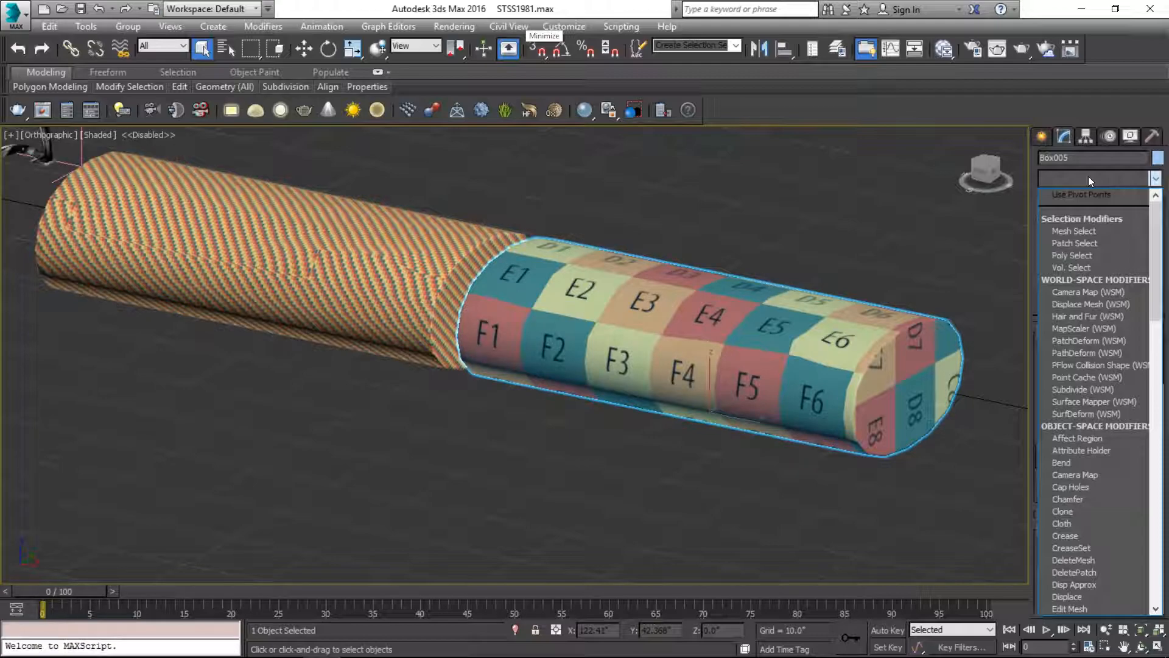
scroll(1107, 403, "down", 8)
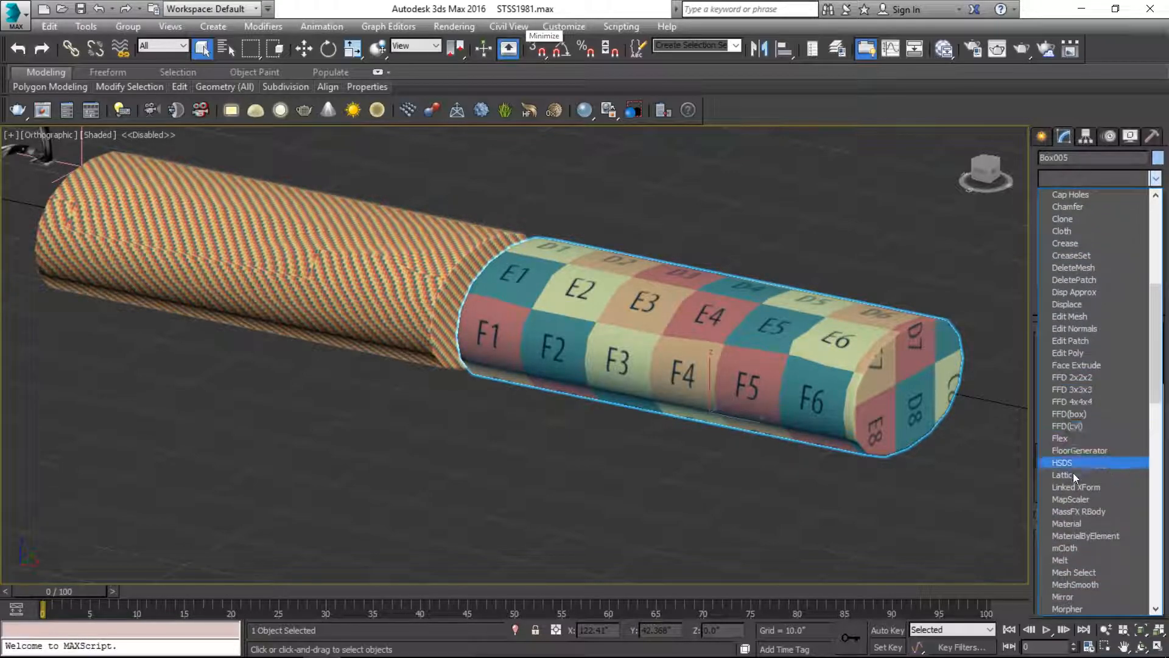
scroll(1086, 516, "down", 1)
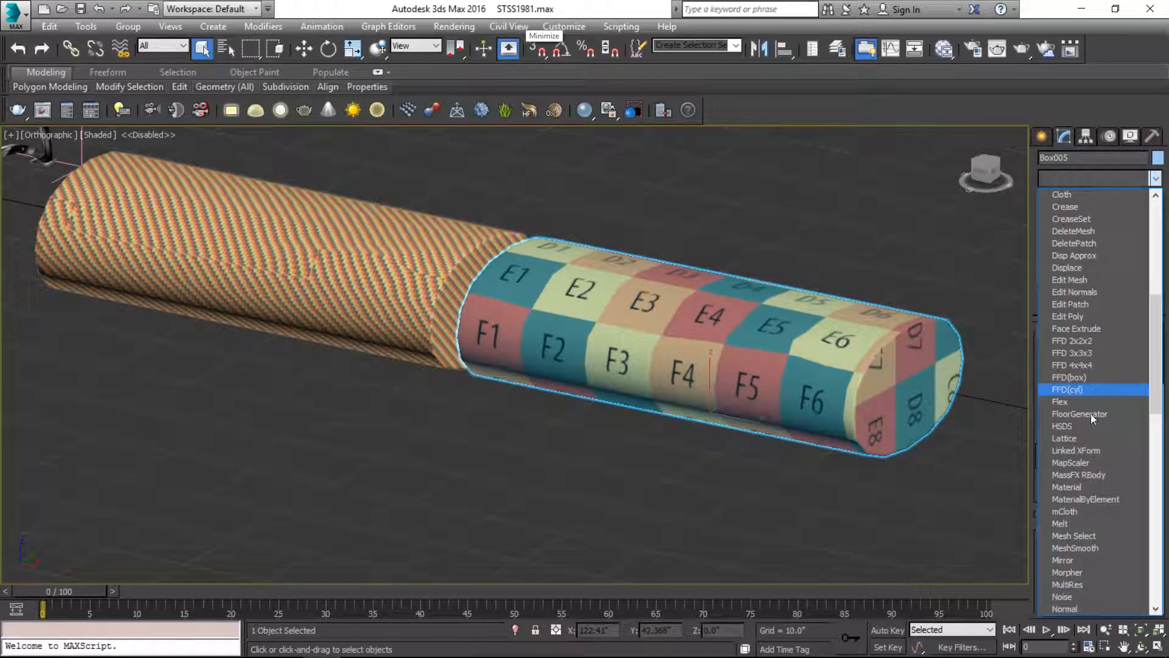
key("w")
key("e")
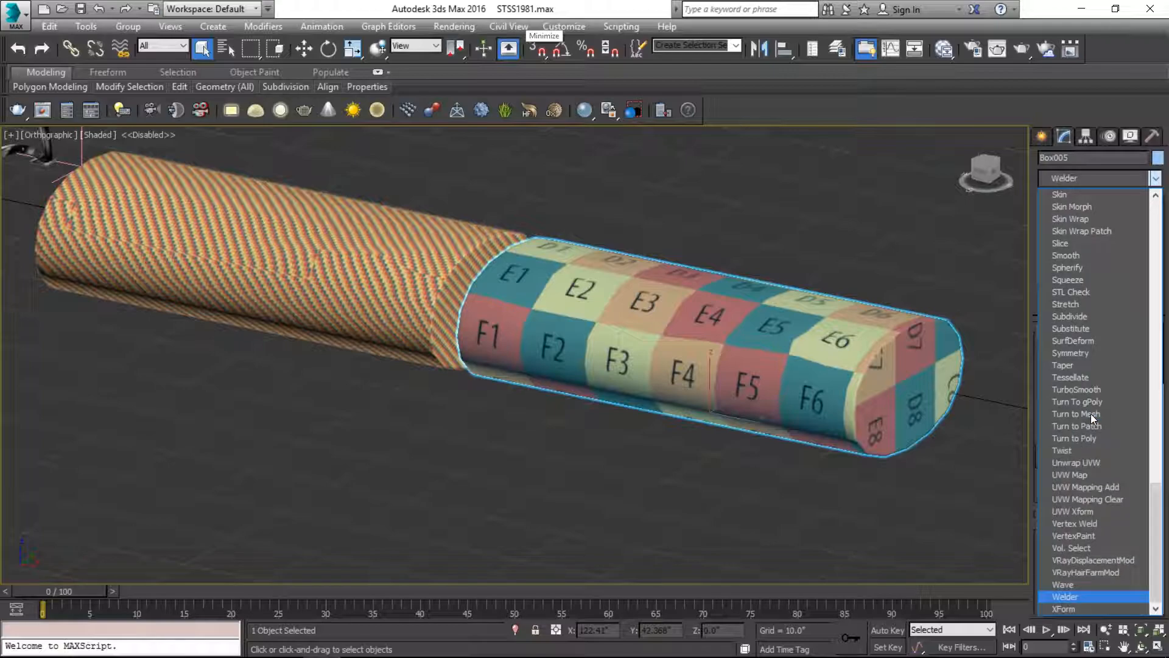
scroll(1081, 333, "up", 7)
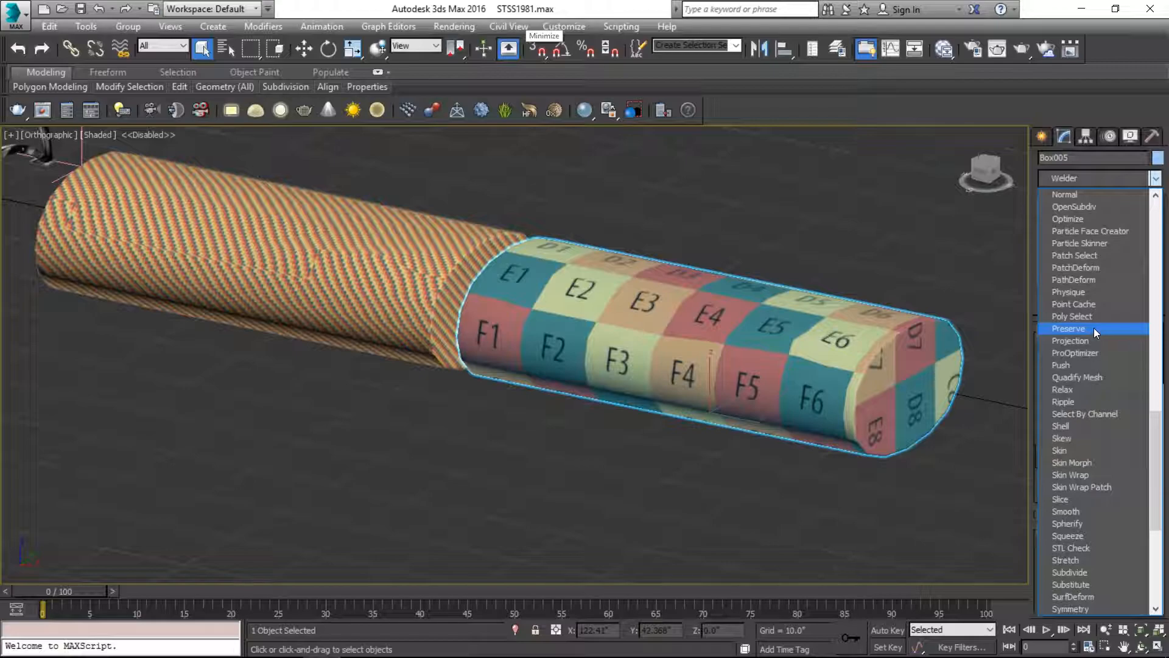
scroll(1093, 328, "up", 6)
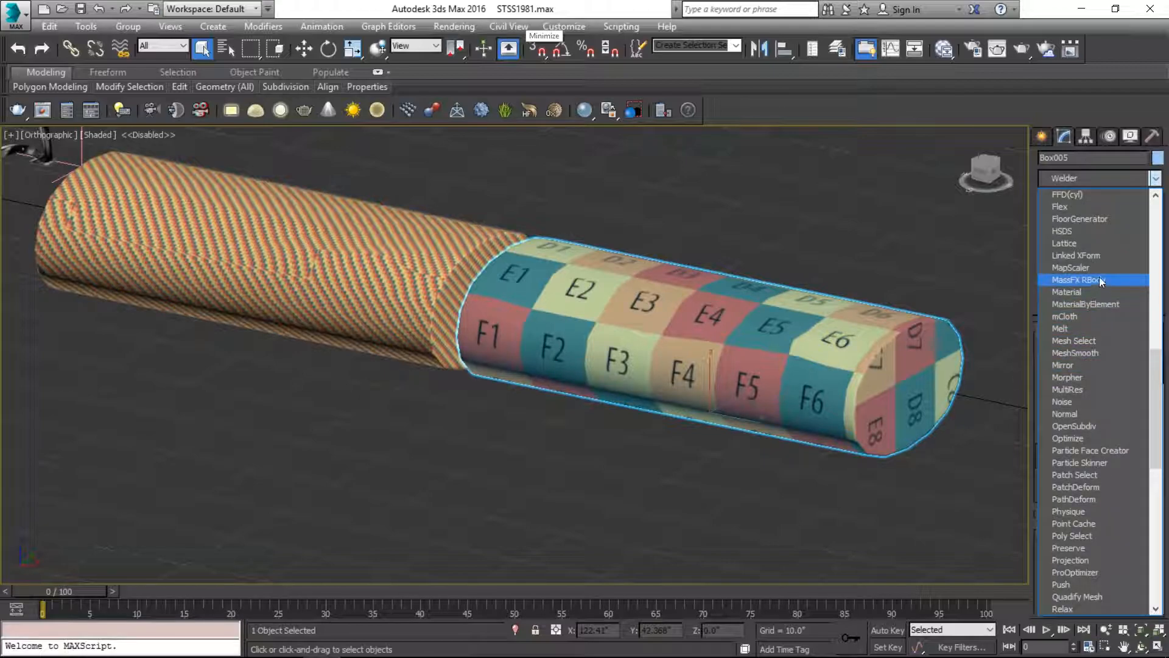
left_click(1099, 268)
double_click(1124, 353)
type("10")
key("Return")
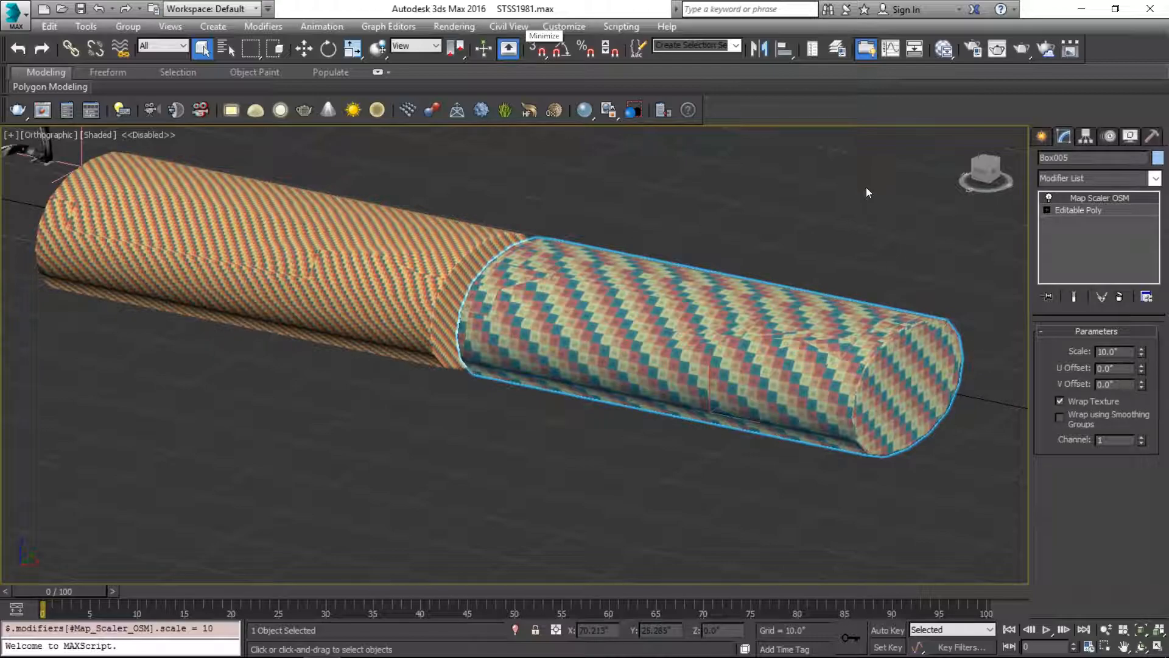
Compare the box's checker with Wrap Texture off and on, and try another map scale before undoing it
left_click(646, 212)
left_click(608, 305)
middle_click_drag(609, 306, 663, 320, "alt")
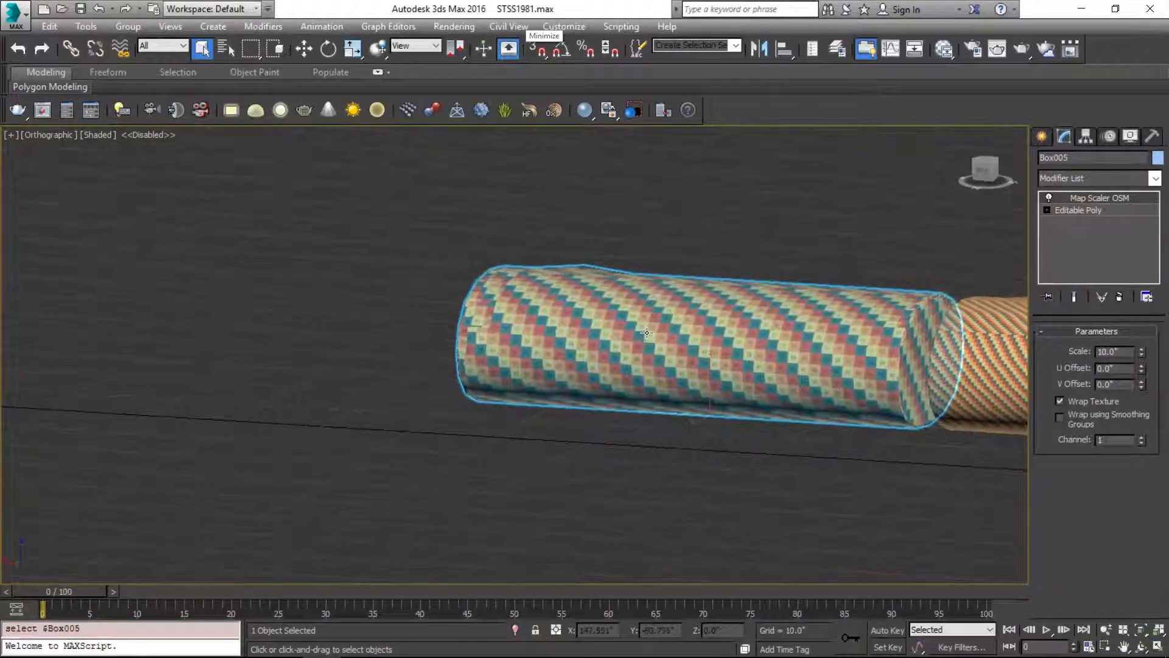
left_click(1059, 401)
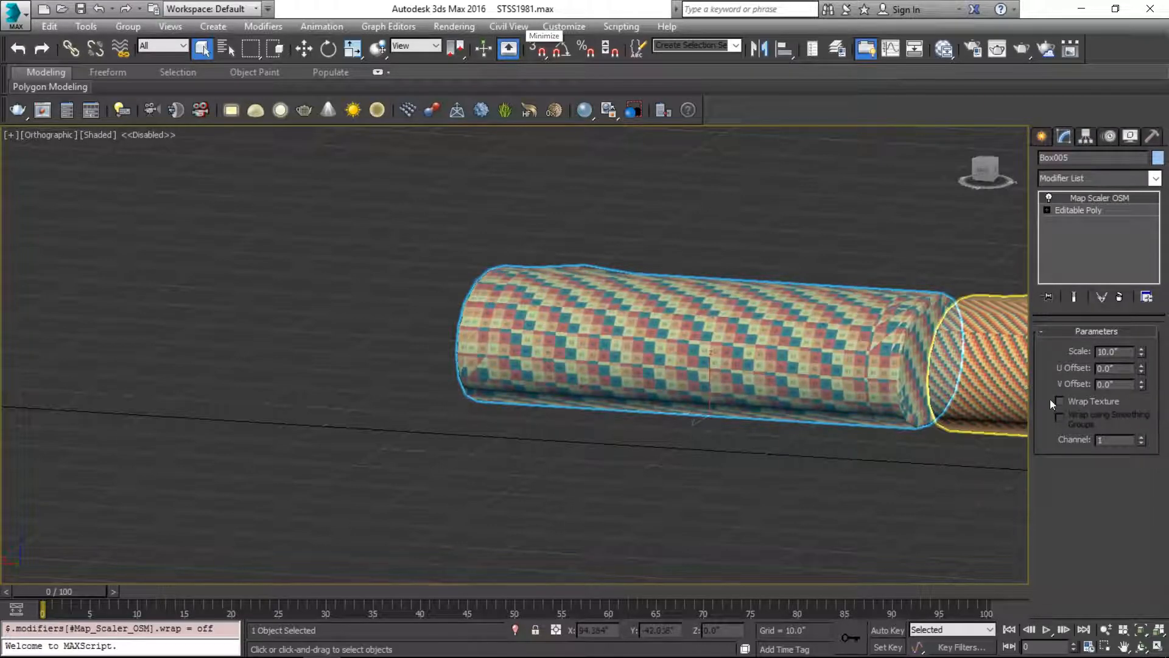
left_click(1059, 400)
middle_click_drag(809, 347, 883, 373, "alt")
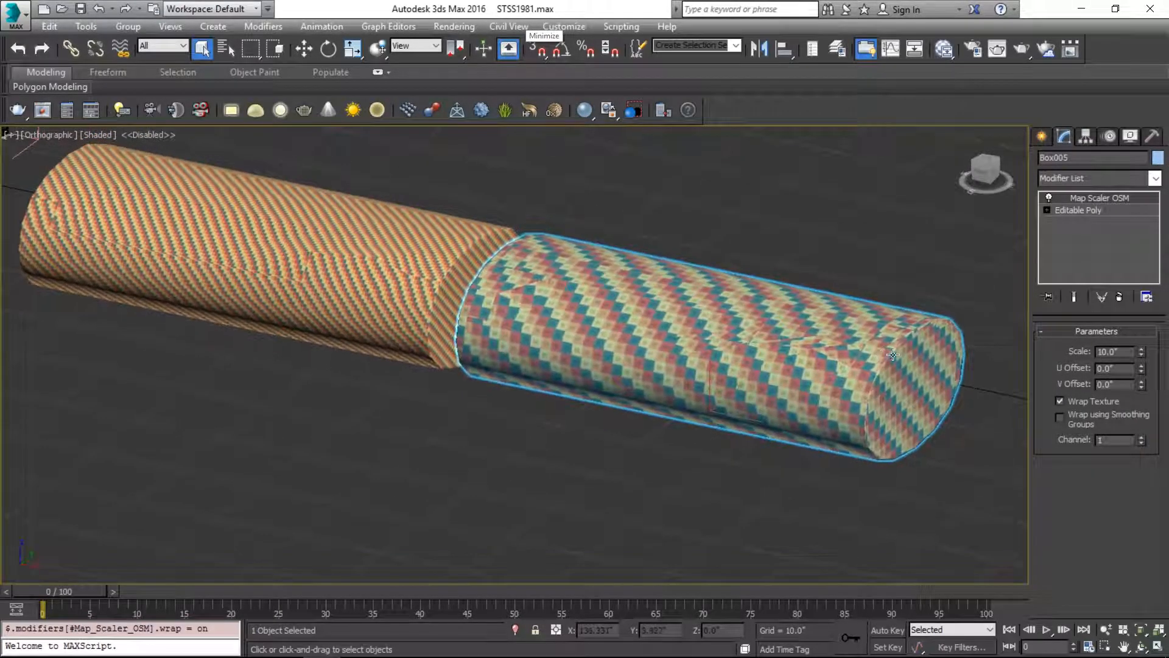
mouse_move(1141, 368)
left_mouse_down()
mouse_move(1141, 314)
mouse_move(1140, 359)
left_mouse_up()
key("ctrl+z")
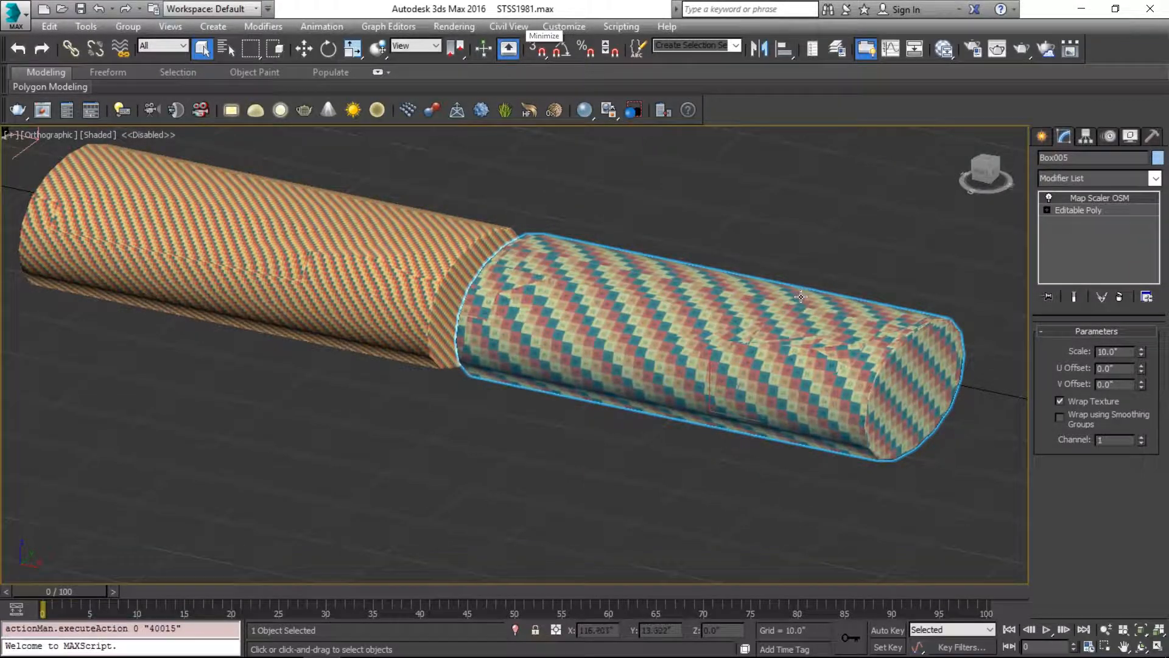
Check the box in wireframe and delete its object-space Map Scaler modifier
key("F3")
key("F3")
right_click(1113, 199)
left_click(1109, 225)
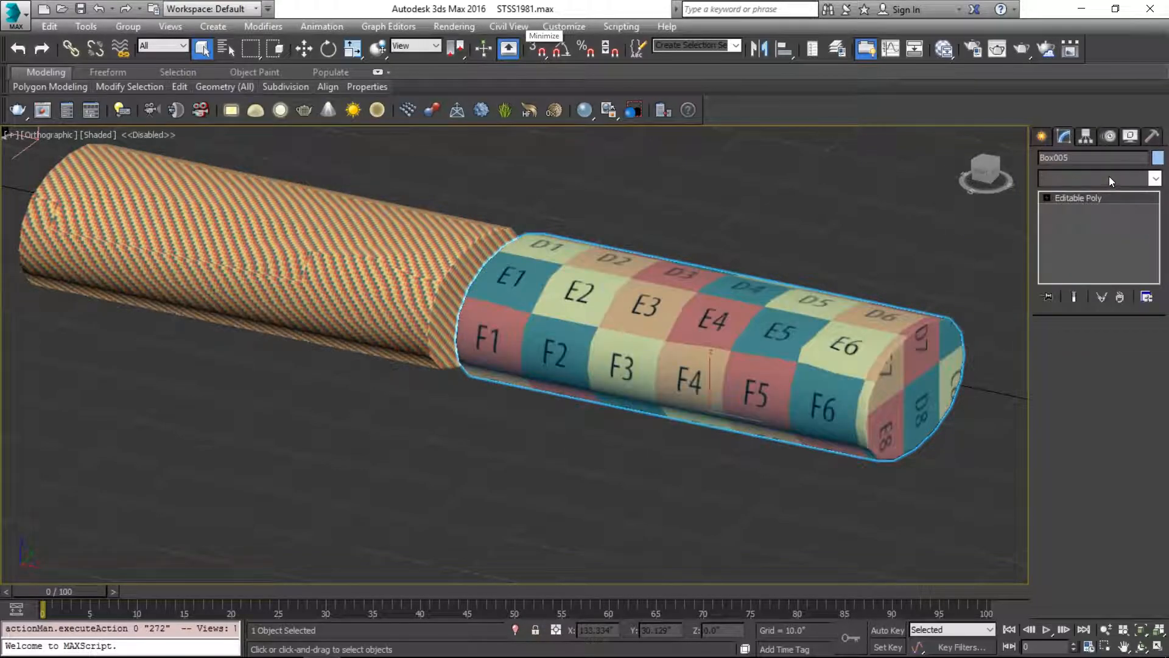
Add the world-space MapScaler (WSM) modifier to the box and set its up direction to World Z Axis
left_click(1108, 176)
scroll(1083, 194, "down", 4)
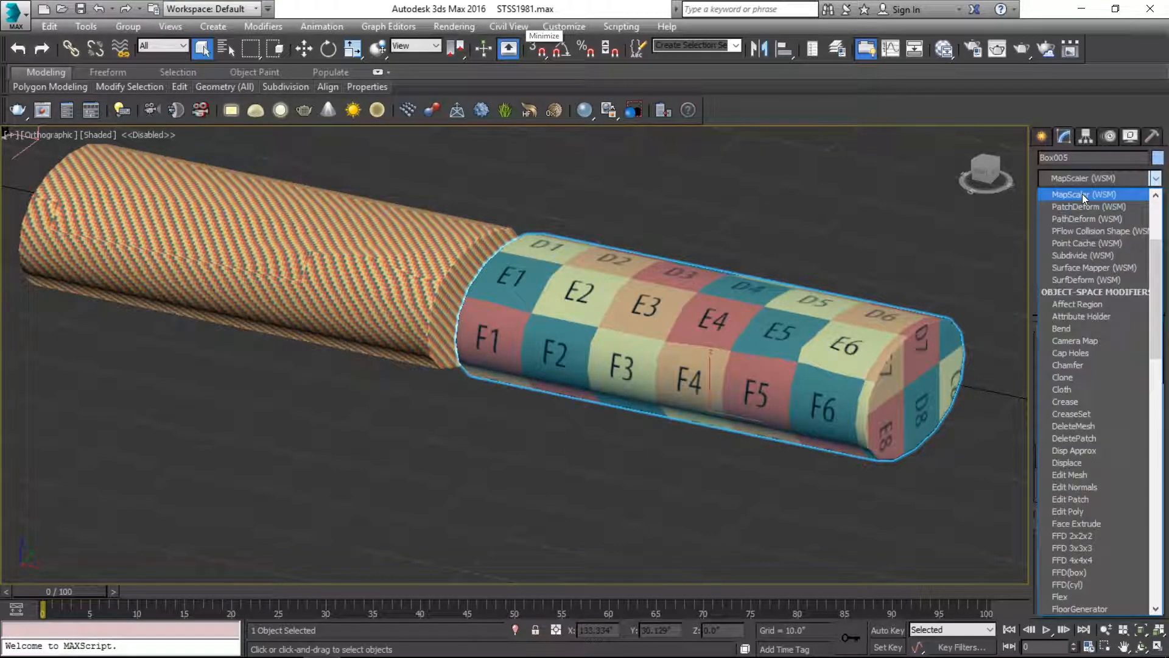
left_click(1082, 194)
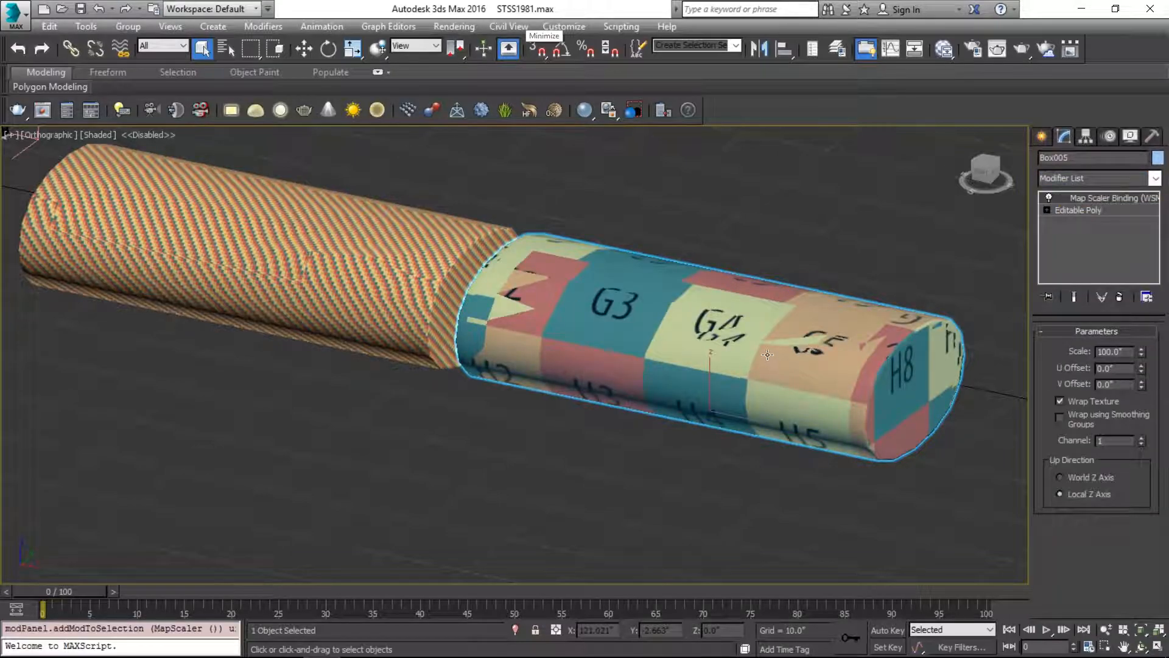
middle_click_drag(730, 324, 796, 365, "alt")
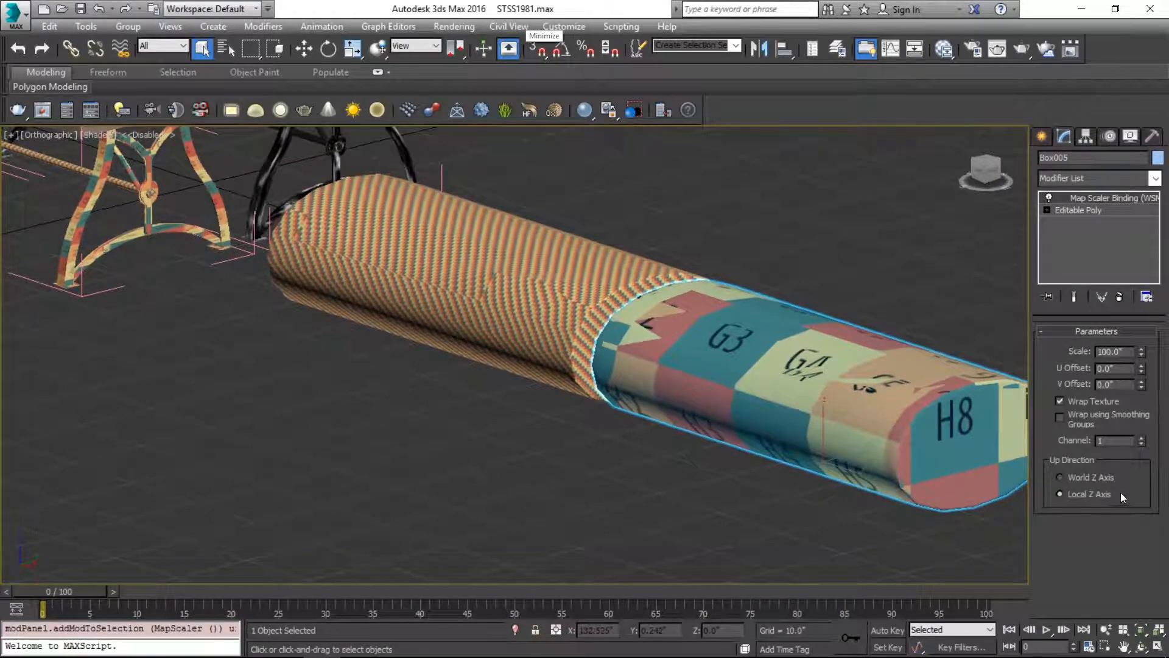
left_click(1097, 478)
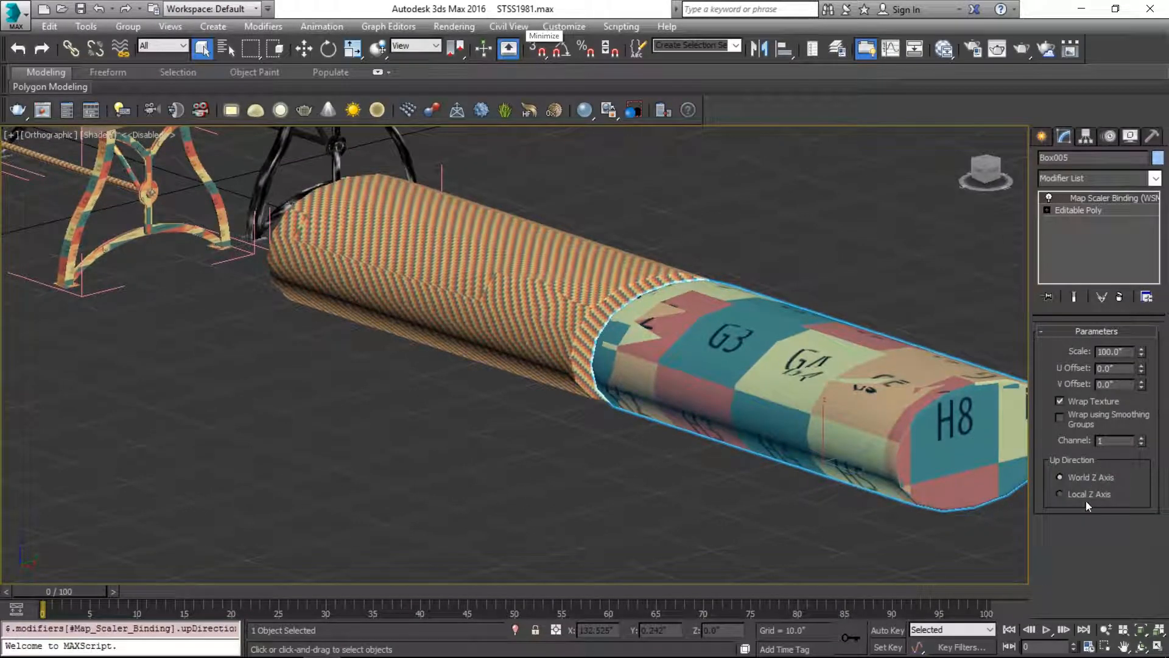
Add an Unwrap UVW modifier to the box
left_click(1094, 176)
key("u")
key("Return")
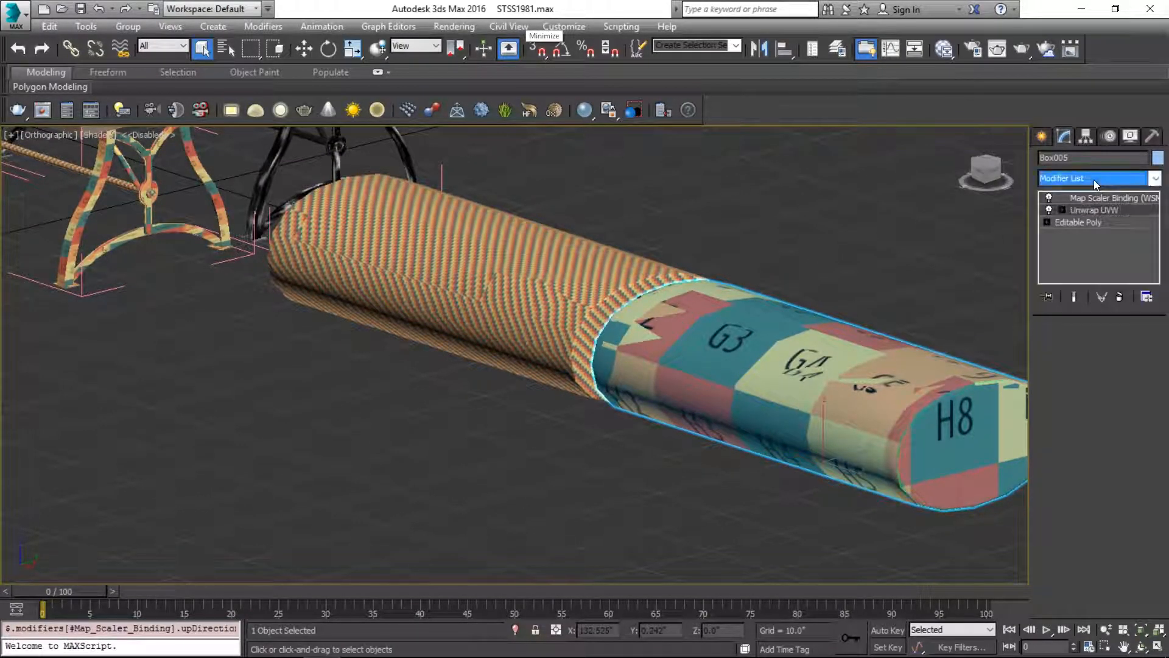
Open the UV editor from the box's Unwrap UVW modifier, select all polygons in the layout and close the editor
left_click(1104, 511)
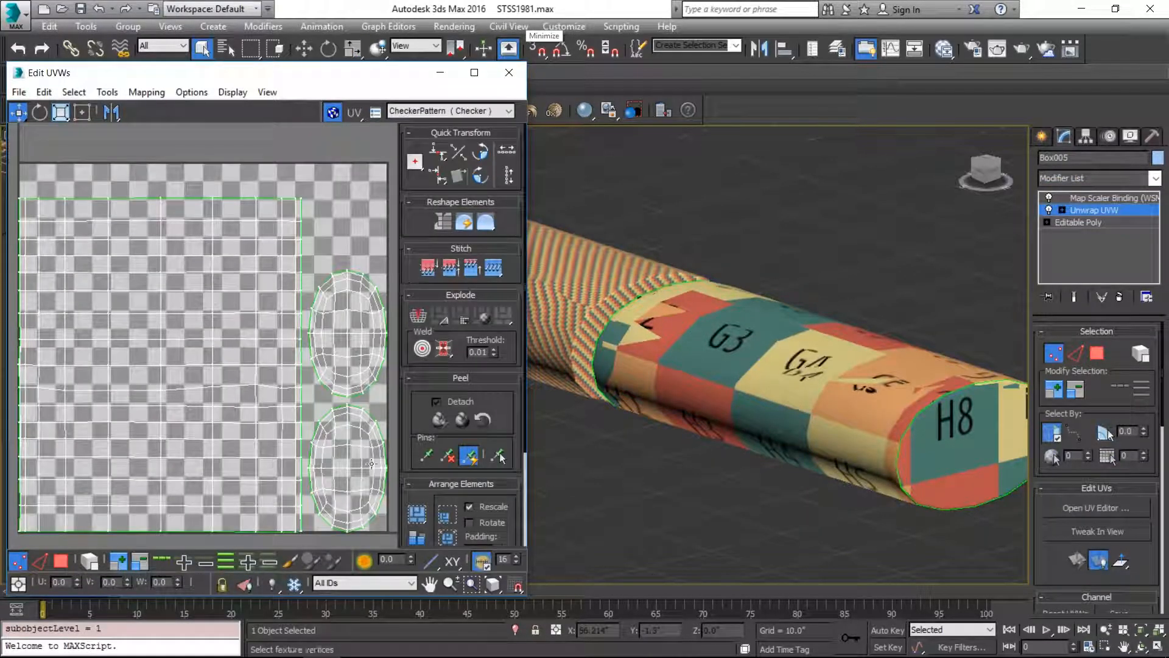
left_click(61, 560)
key("ctrl+a")
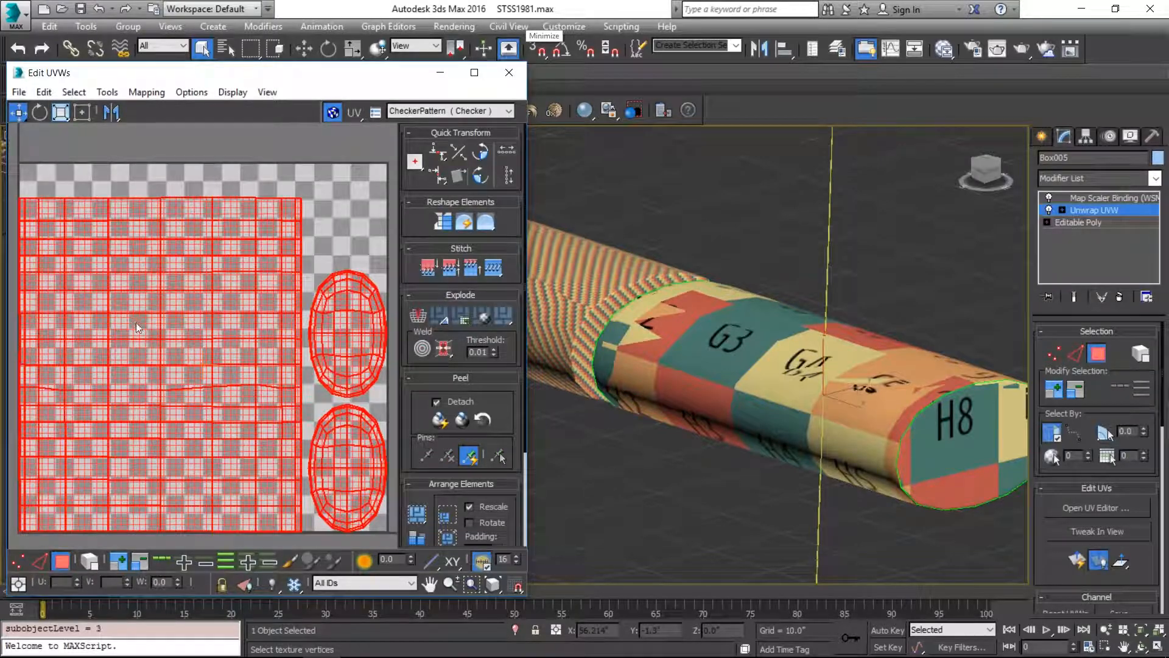
left_click(1103, 210)
left_click(507, 71)
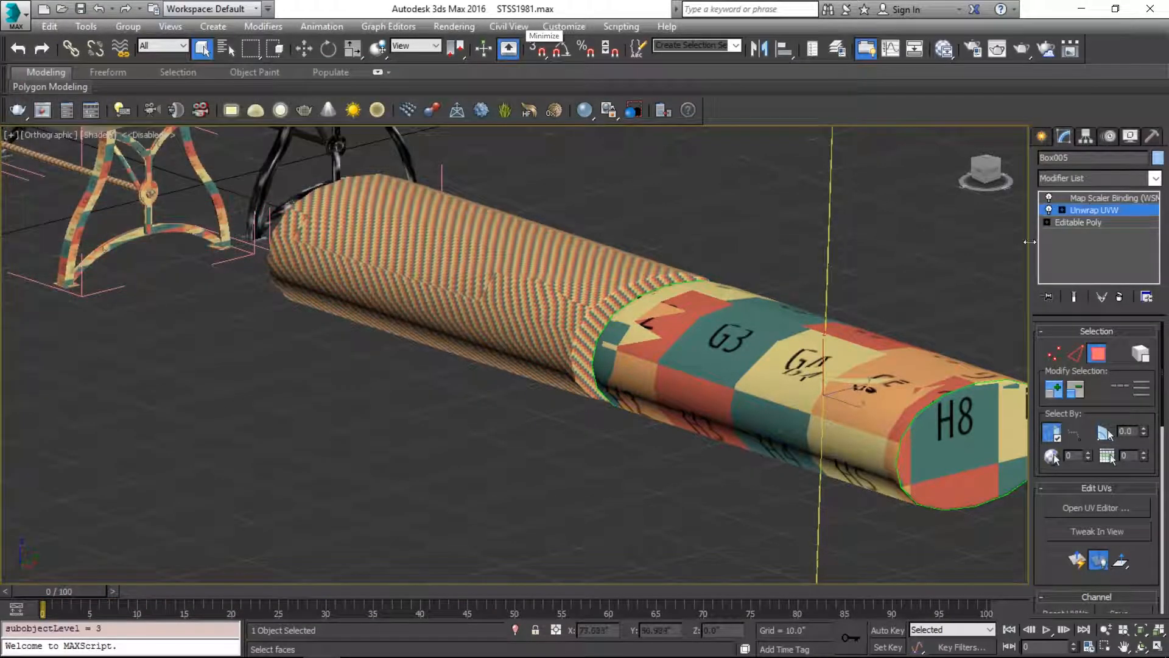
Delete the world-space Map Scaler Binding modifier from the box
left_click(1098, 199)
right_click(1098, 200)
left_click(1095, 217)
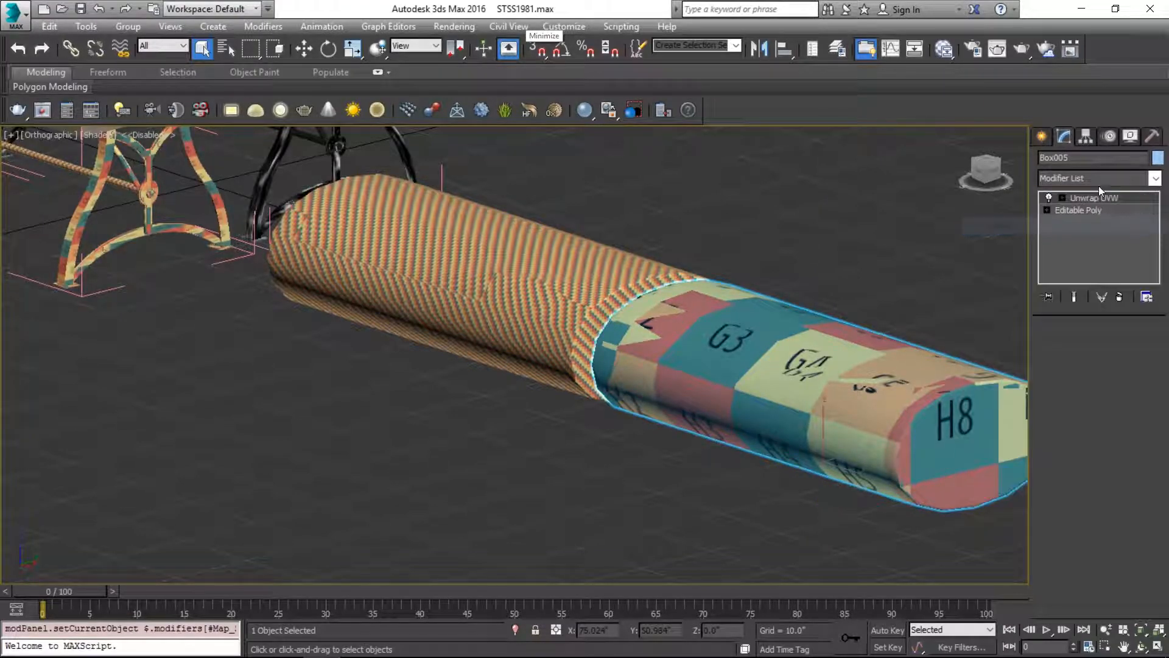
Add the object-space MapScaler modifier to the box, place Unwrap UVW above it in the stack and inspect the checker
left_click(1099, 179)
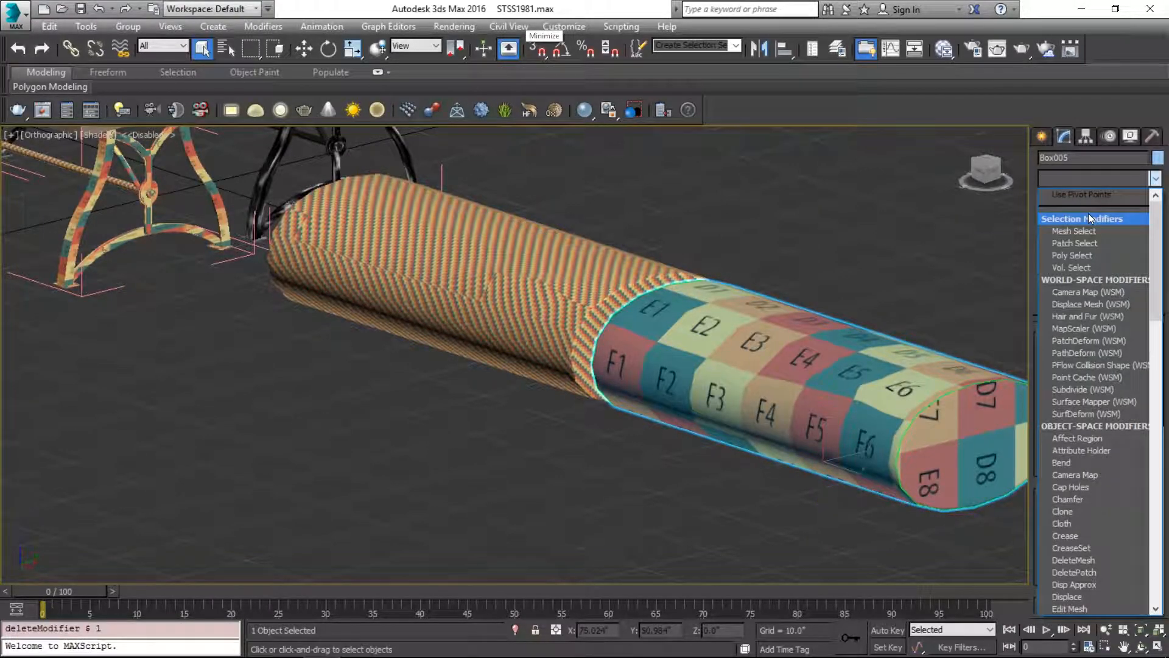
type("map")
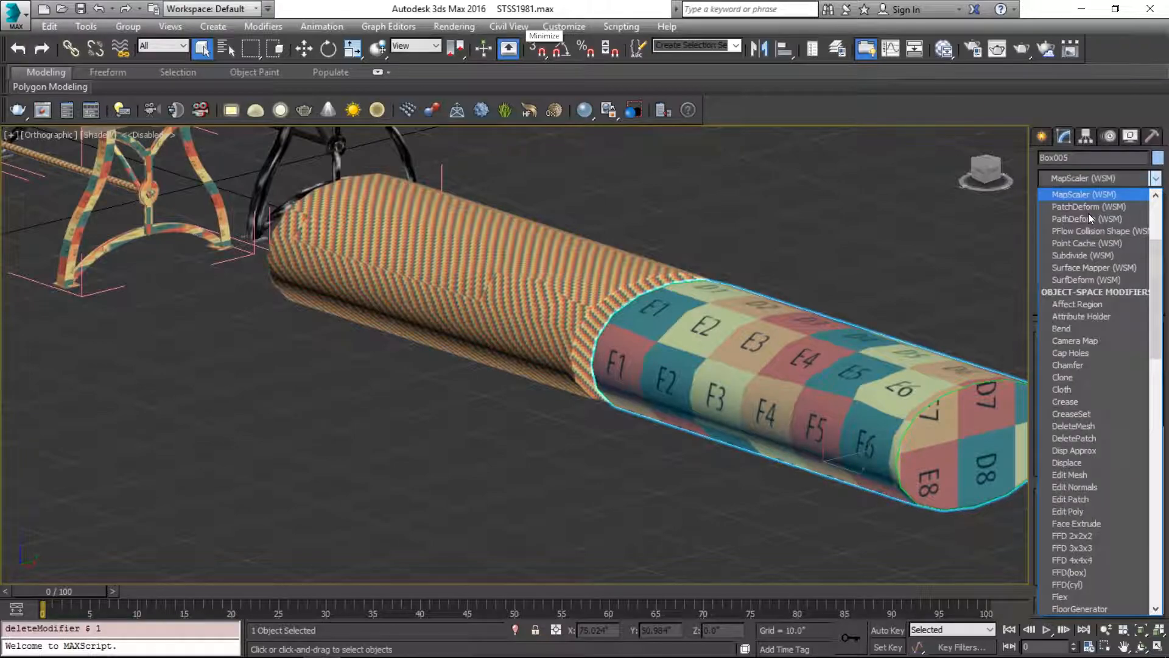
scroll(1053, 533, "down", 4)
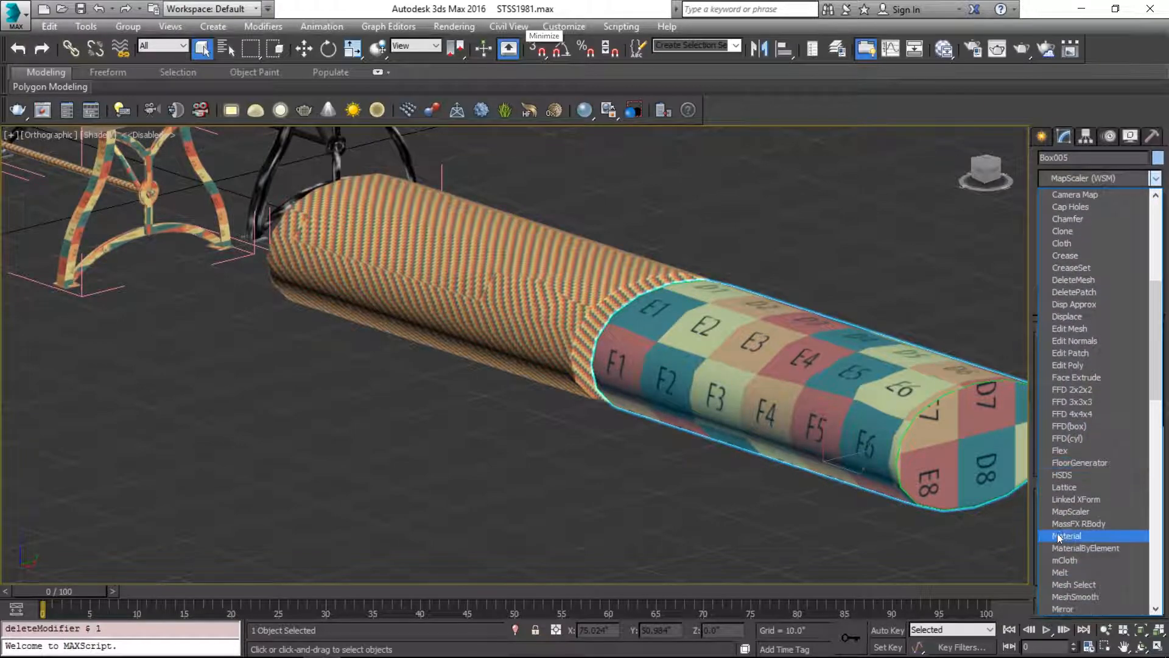
left_click(1098, 515)
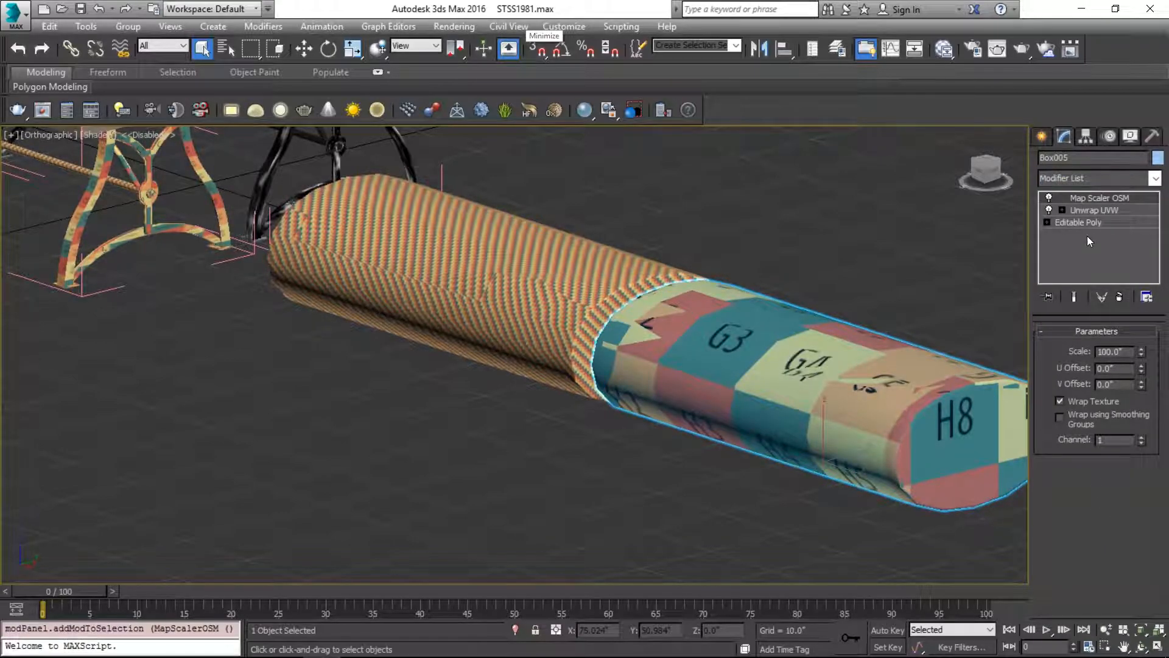
left_click_drag(1090, 208, 1087, 193)
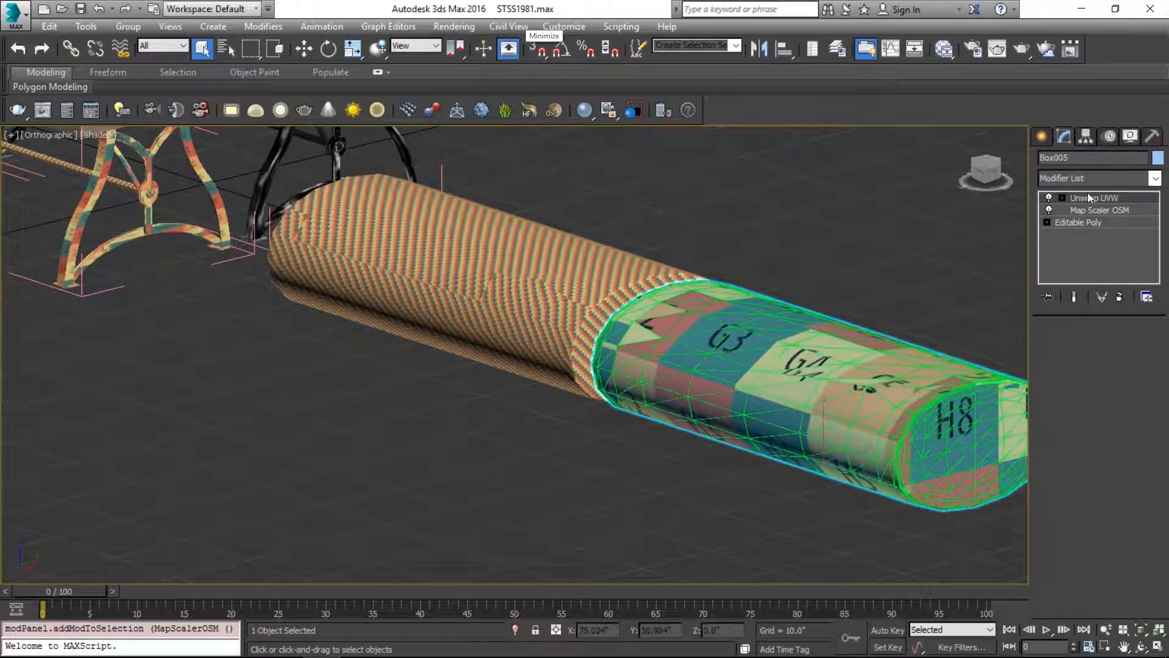
middle_click_drag(905, 309, 794, 294, "alt")
scroll(910, 347, "up", 4)
right_click(1091, 223)
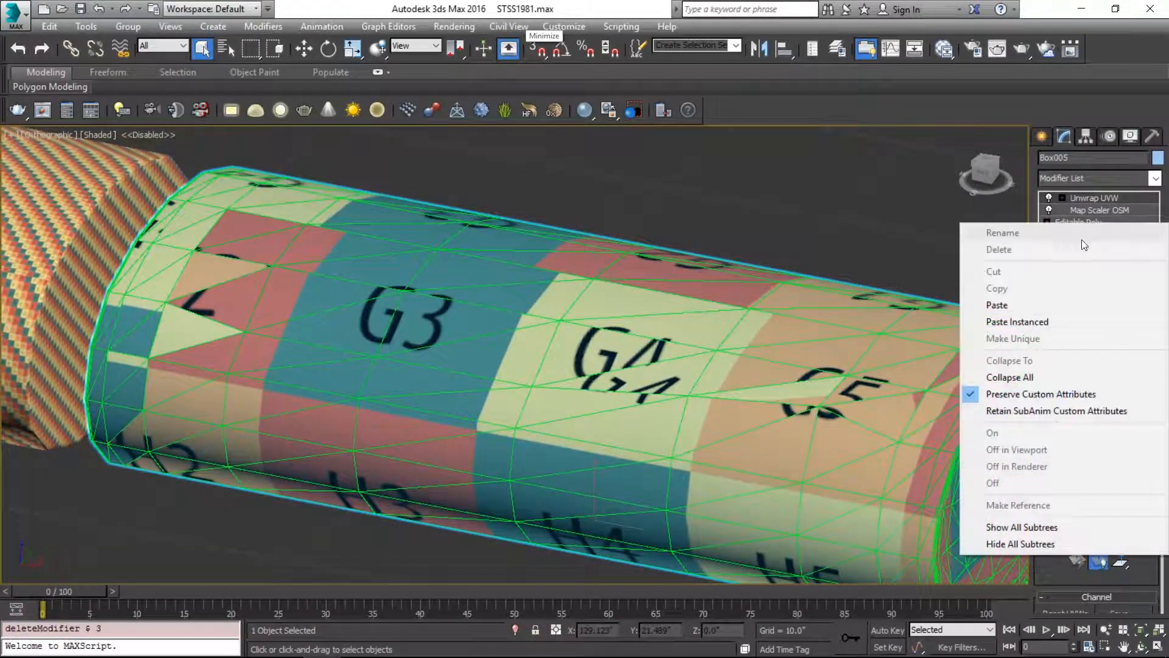
left_click(912, 223)
left_click(968, 326)
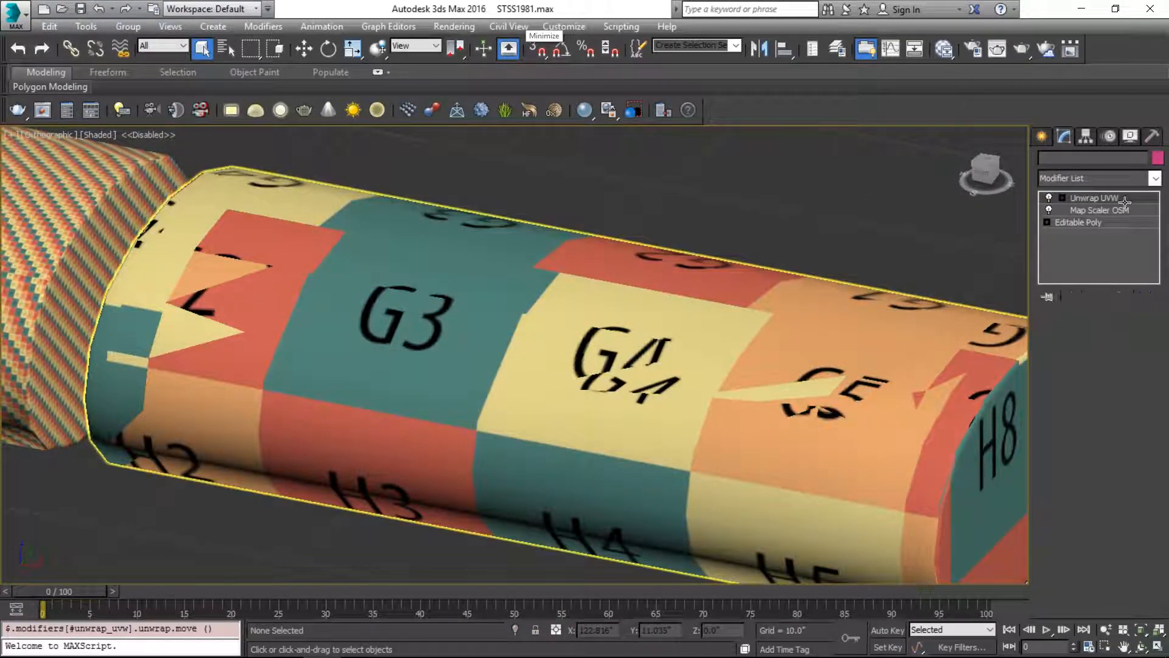
Delete the Unwrap UVW and Map Scaler OSM modifiers from the box, leaving only the Editable Poly
right_click(1112, 198)
left_click(1098, 229)
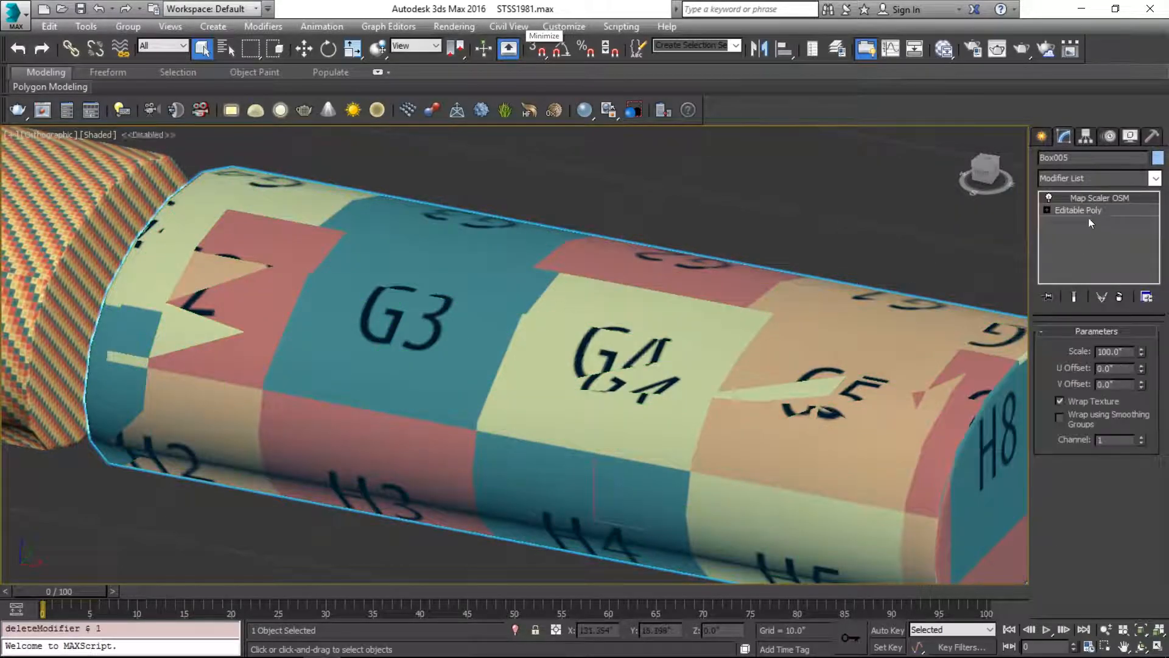
left_click(1088, 212)
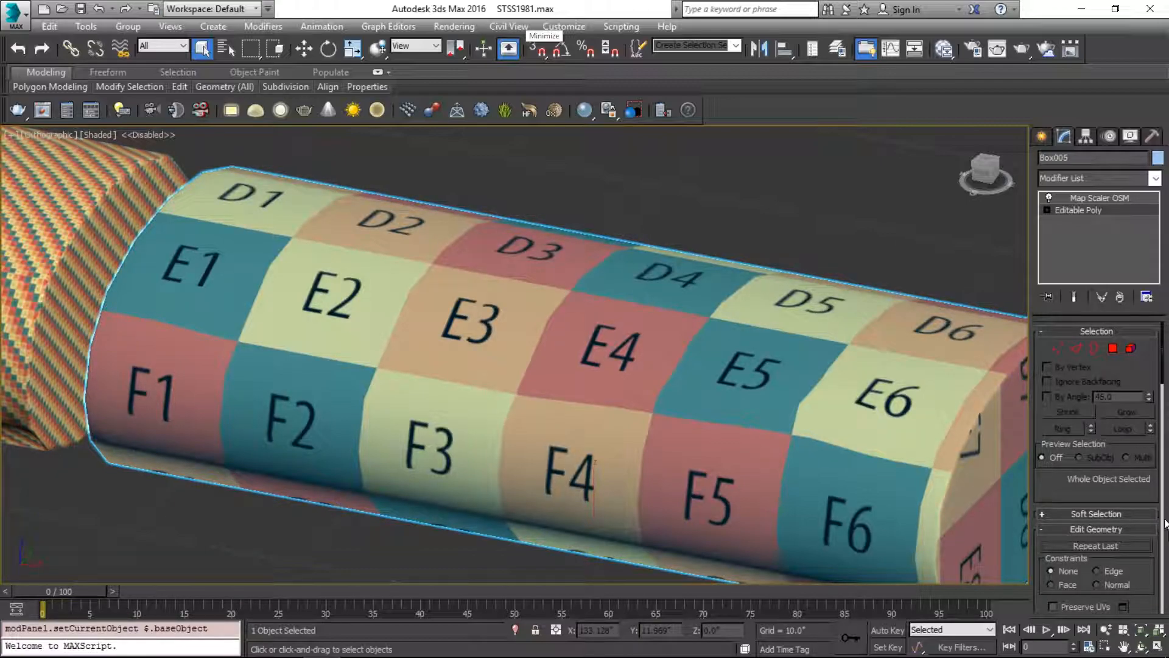
left_click(1079, 196)
right_click(1079, 196)
left_click(1075, 223)
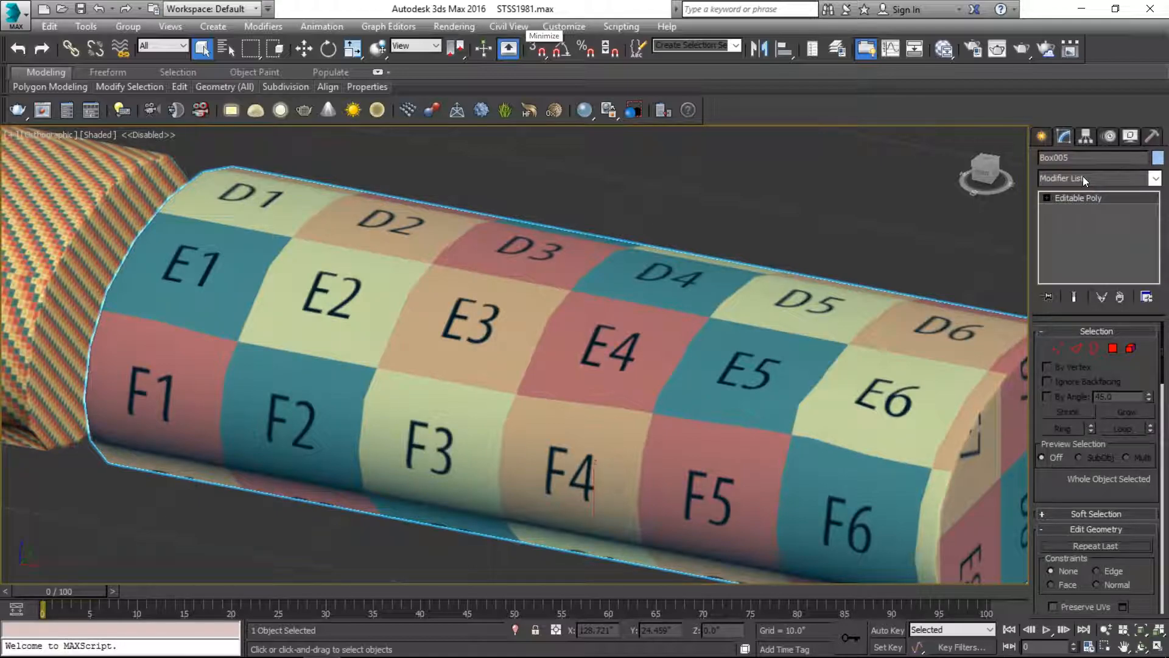
Add a UVW Xform modifier to the box and set its U, V and W tile to 2
left_click(1083, 175)
key("Down")
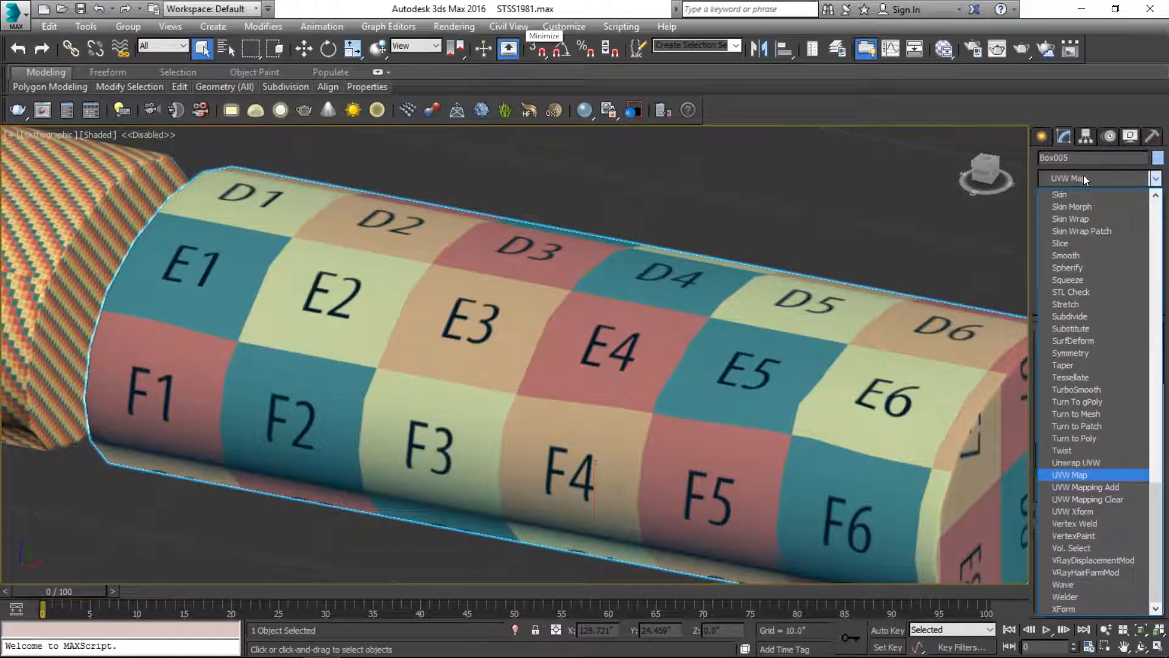
left_click(1090, 509)
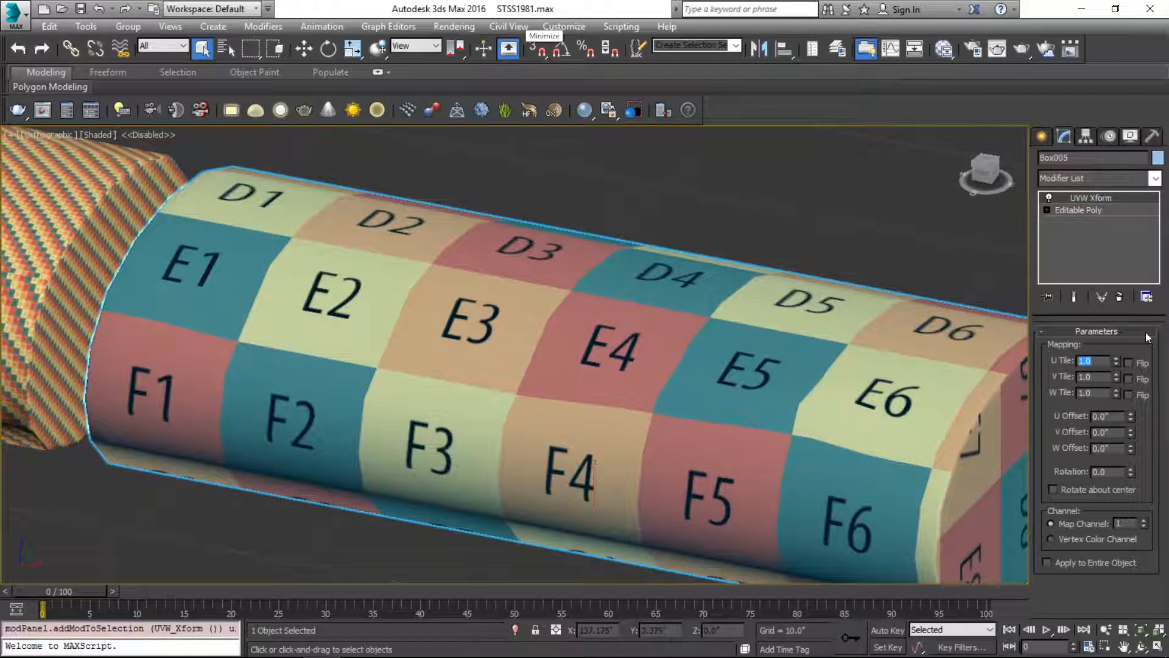
type("2")
key("Return")
type("2")
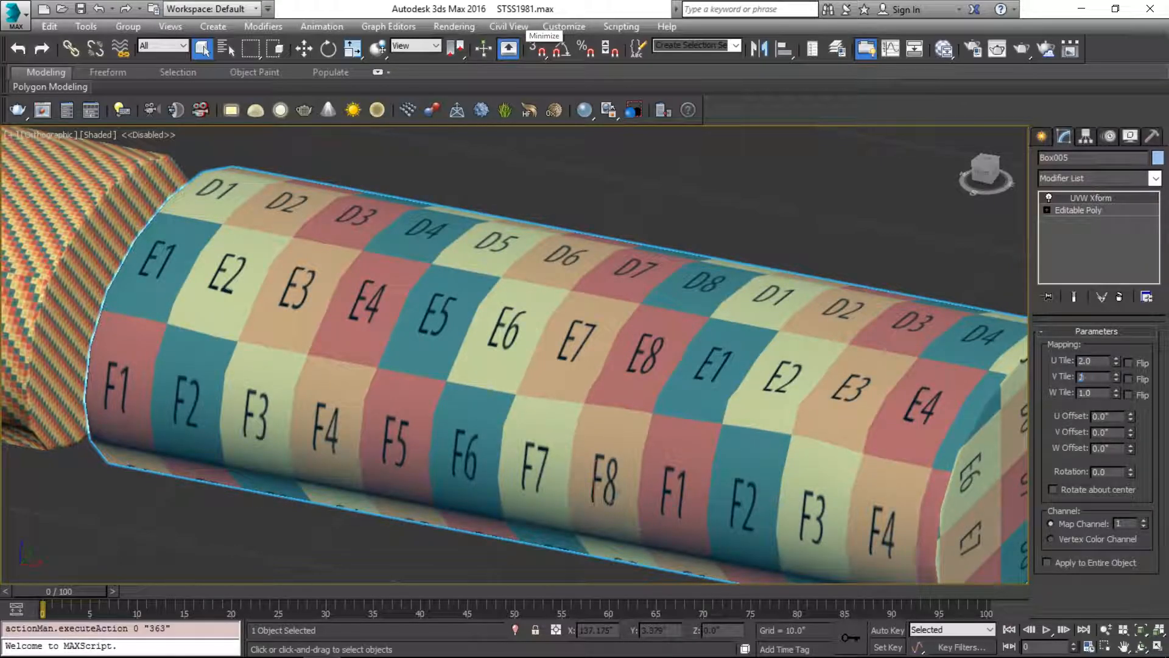
key("Tab")
type("2")
key("Return")
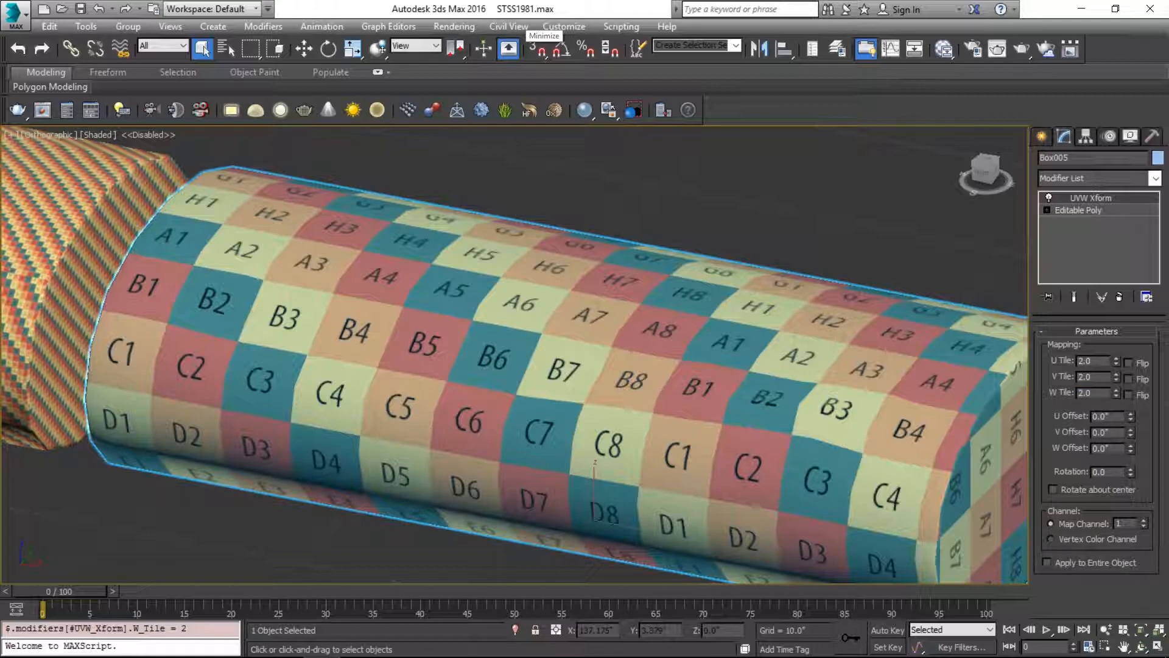
Add a TurboSmooth modifier to the box above the UVW Xform
scroll(483, 448, "down", 5)
middle_click_drag(483, 348, 631, 347)
left_click(603, 235)
left_click(429, 292)
left_click(625, 321)
left_click(1072, 179)
type("tu")
key("Return")
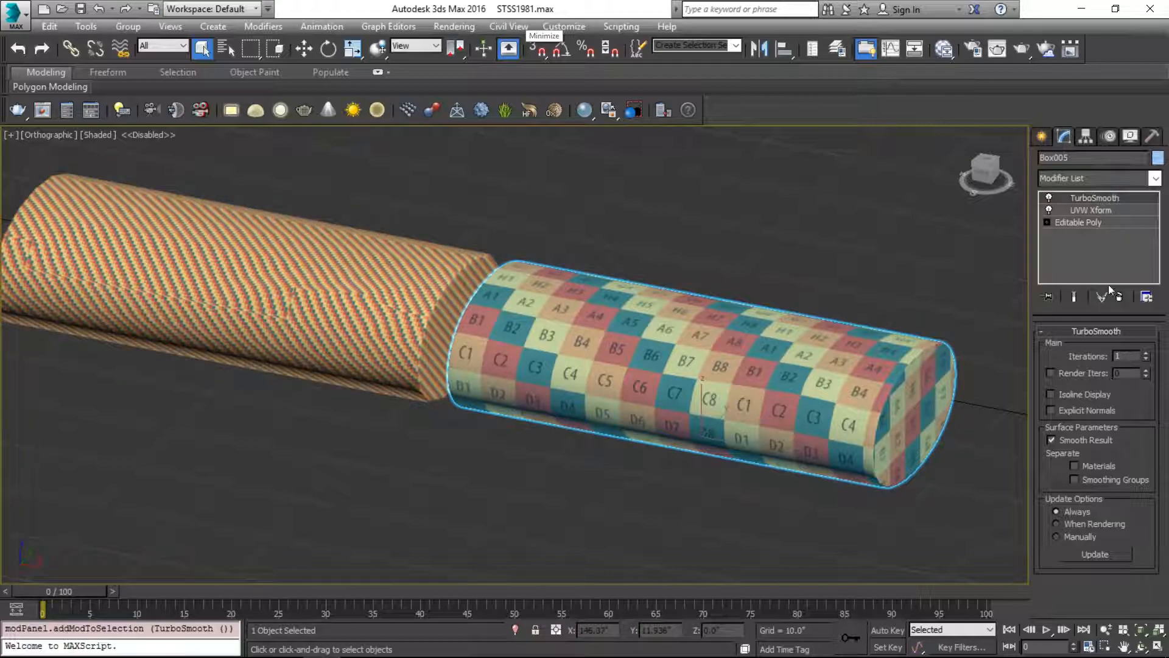
Try a U tile of 10 in the box's UVW Xform and set its U, V and W tile to 20
left_click(1096, 210)
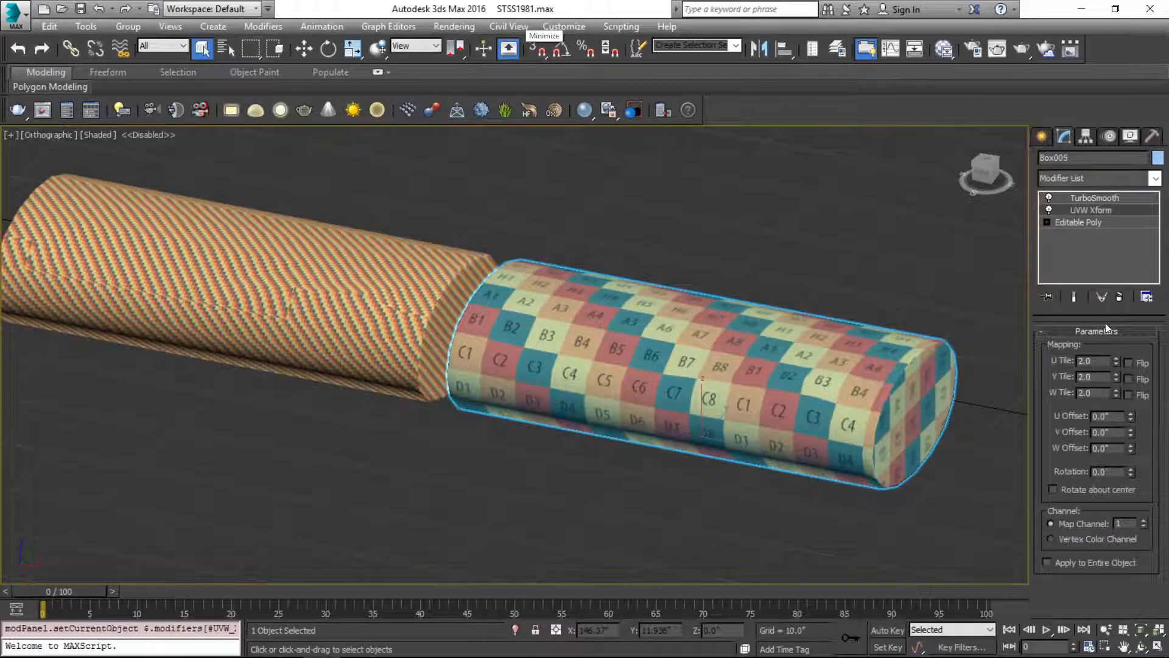
double_click(1105, 362)
type("10")
key("Return")
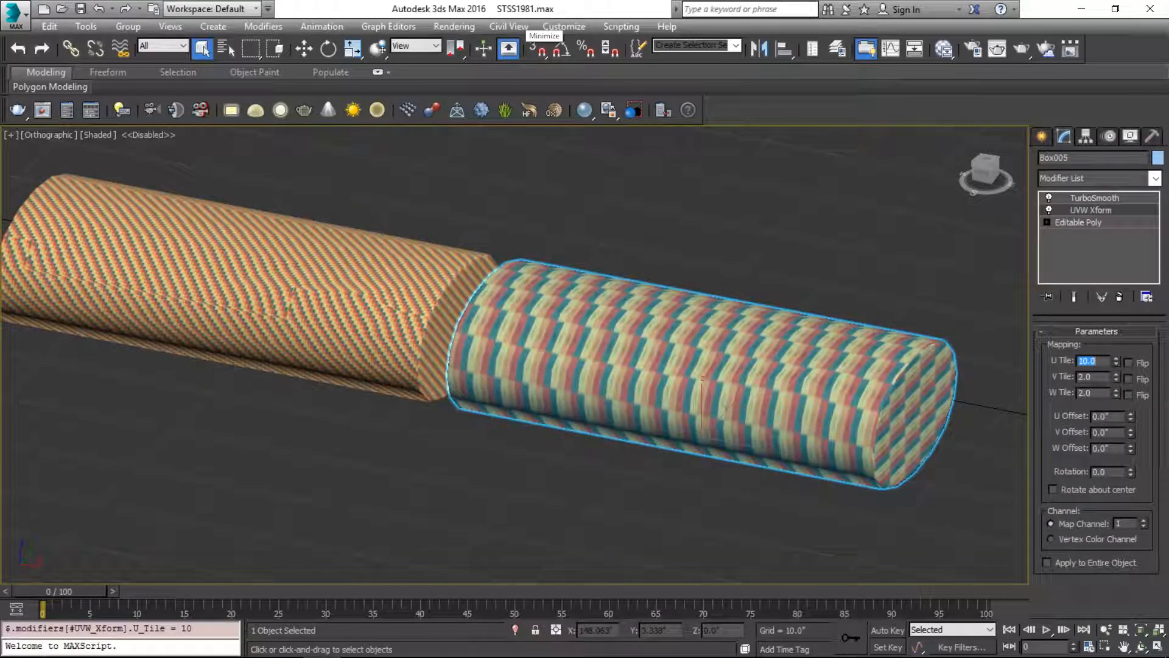
type("20")
key("Tab")
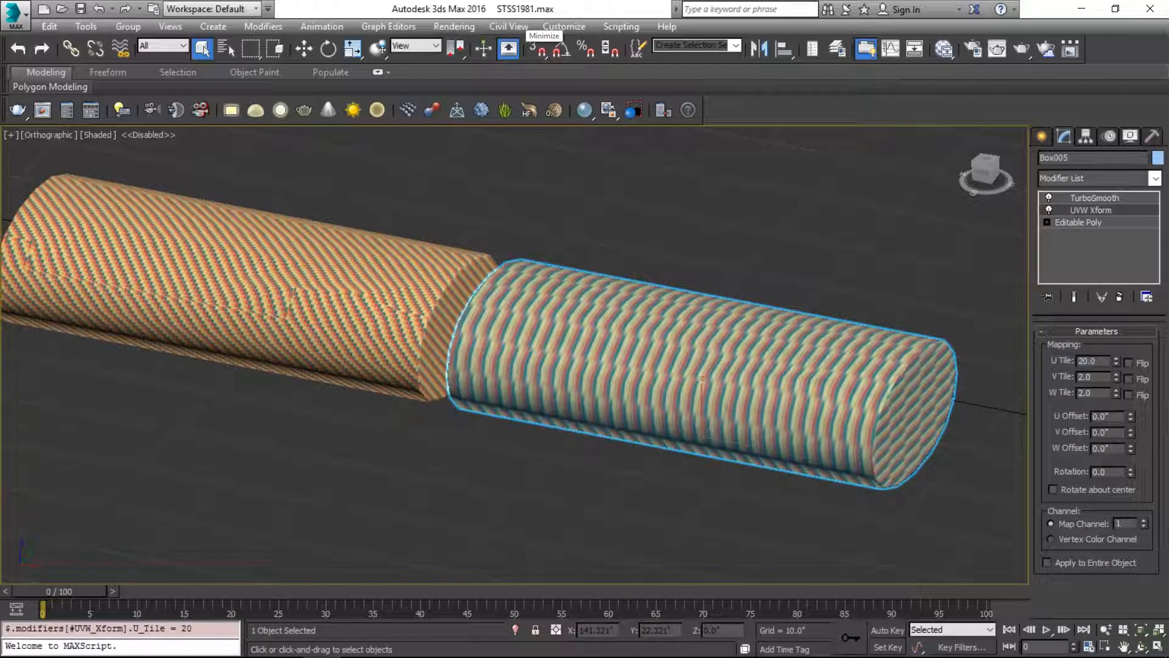
type("20")
key("Tab")
type("20")
key("Return")
scroll(482, 353, "up", 5)
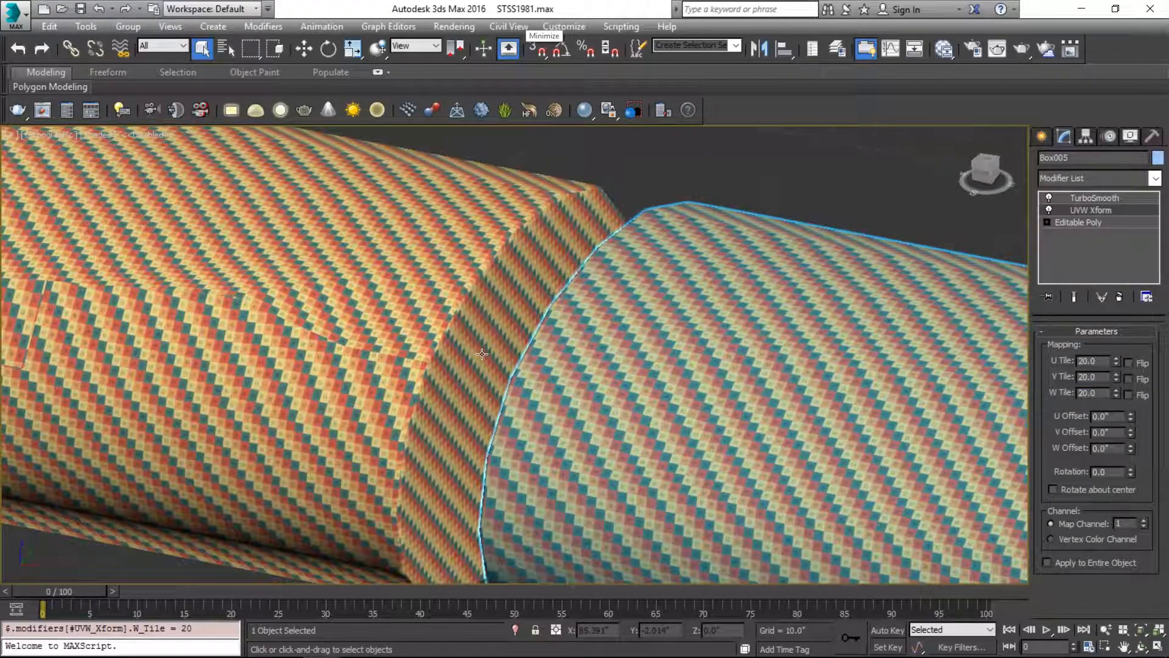
scroll(482, 353, "down", 5)
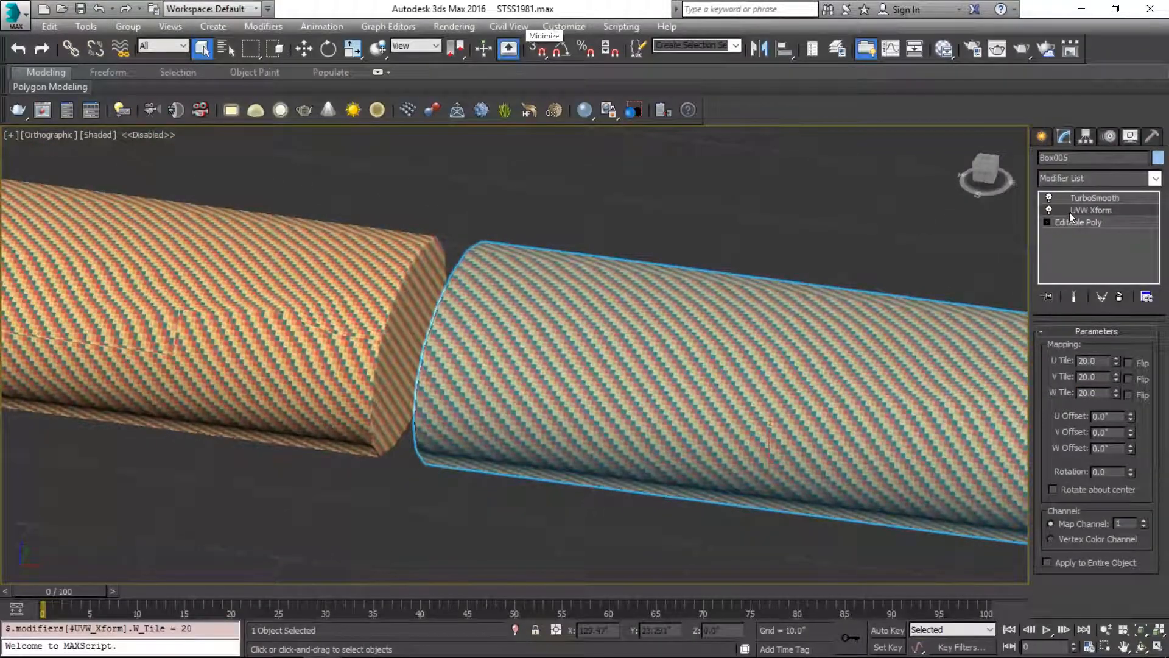
Collapse the box's UVW Xform into the Editable Poly beneath TurboSmooth, compare both boxes' checkers and clear the selection
right_click(1072, 210)
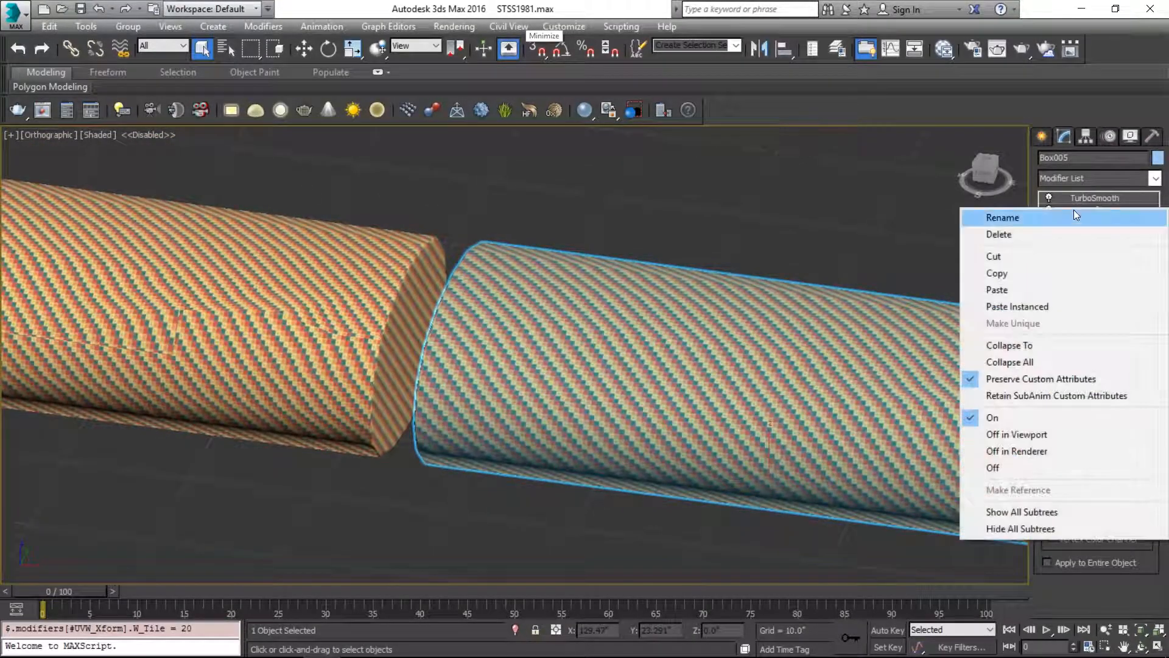
left_click(1028, 364)
left_click(699, 394)
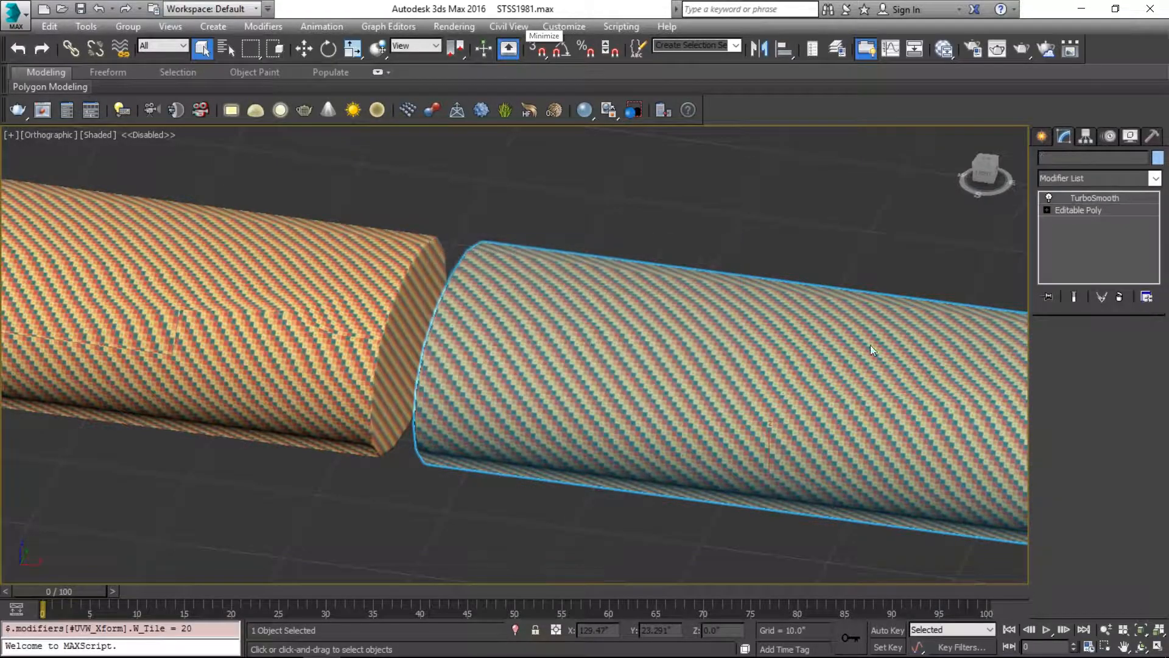
middle_click_drag(370, 255, 534, 225)
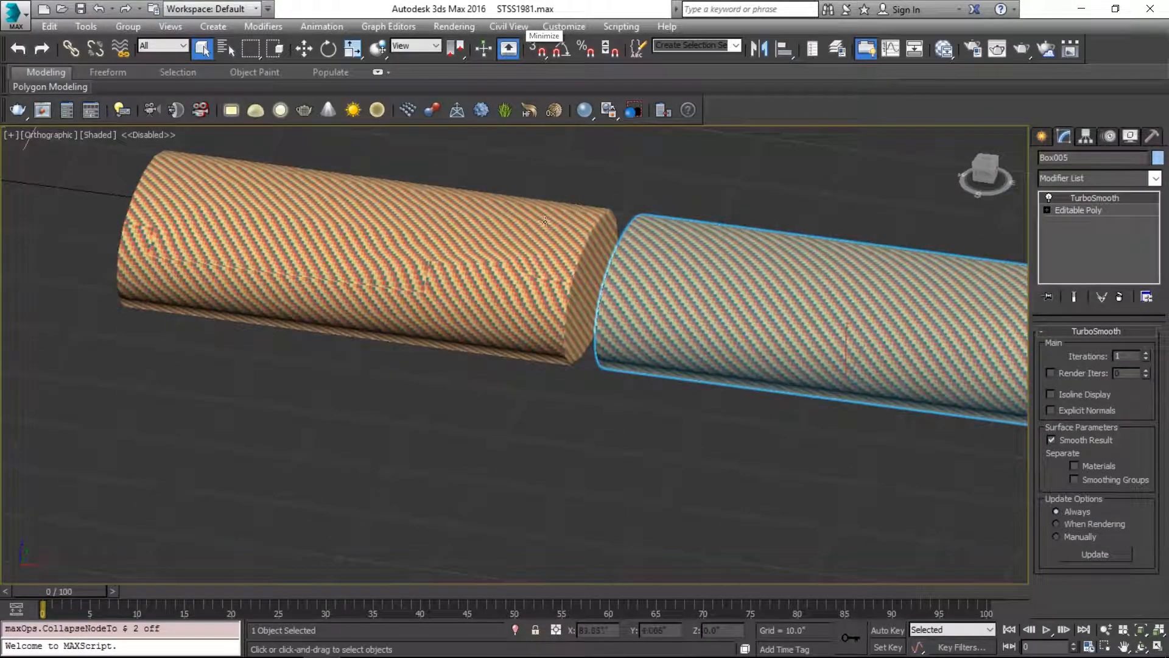
middle_click_drag(637, 215, 422, 203, "alt")
left_click(849, 223)
middle_click_drag(814, 225, 279, 292)
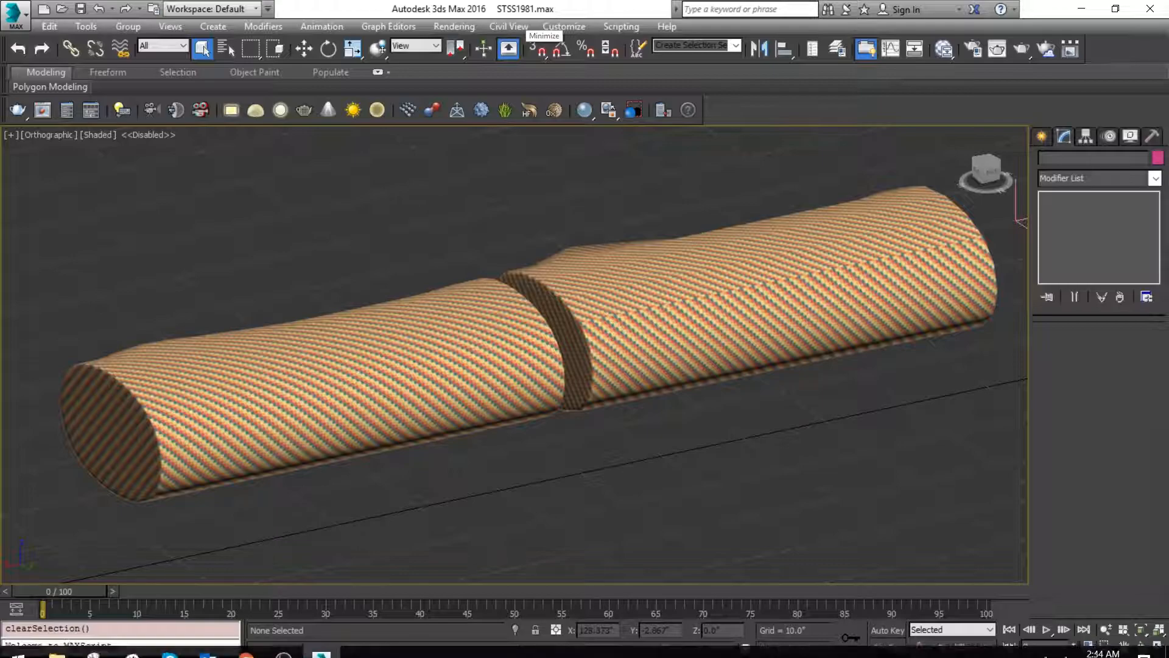
Switch to Chrome, close the dining table reference image and show the coffee table reference photo full screen
mouse_move(262, 649)
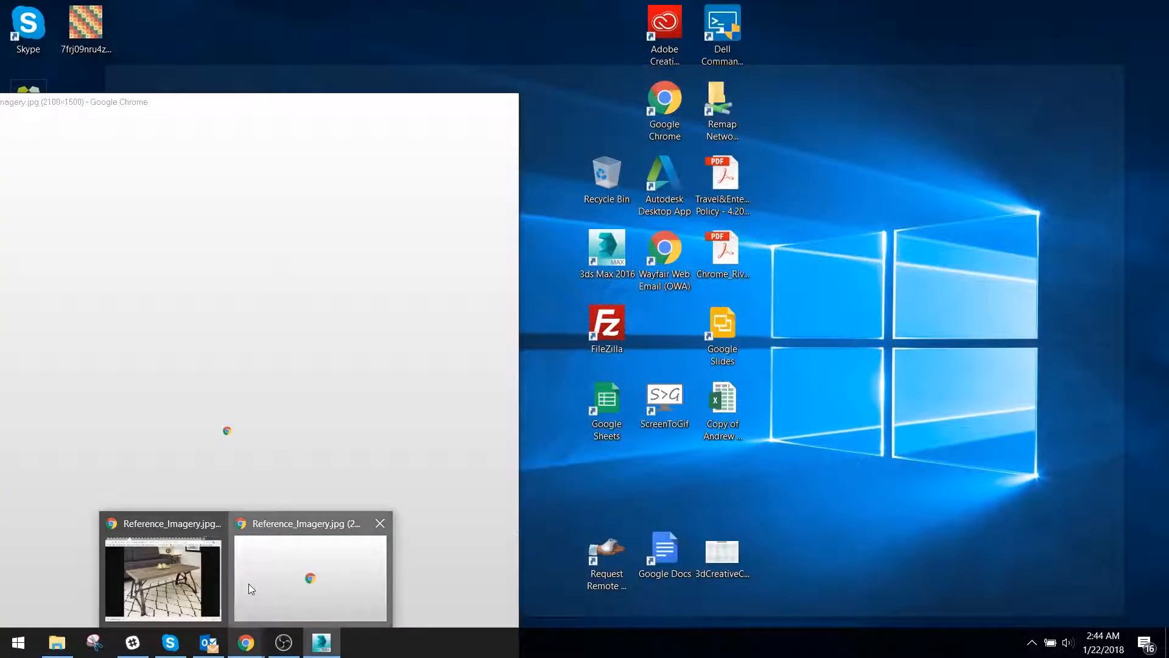
left_click(248, 584)
double_click(261, 114)
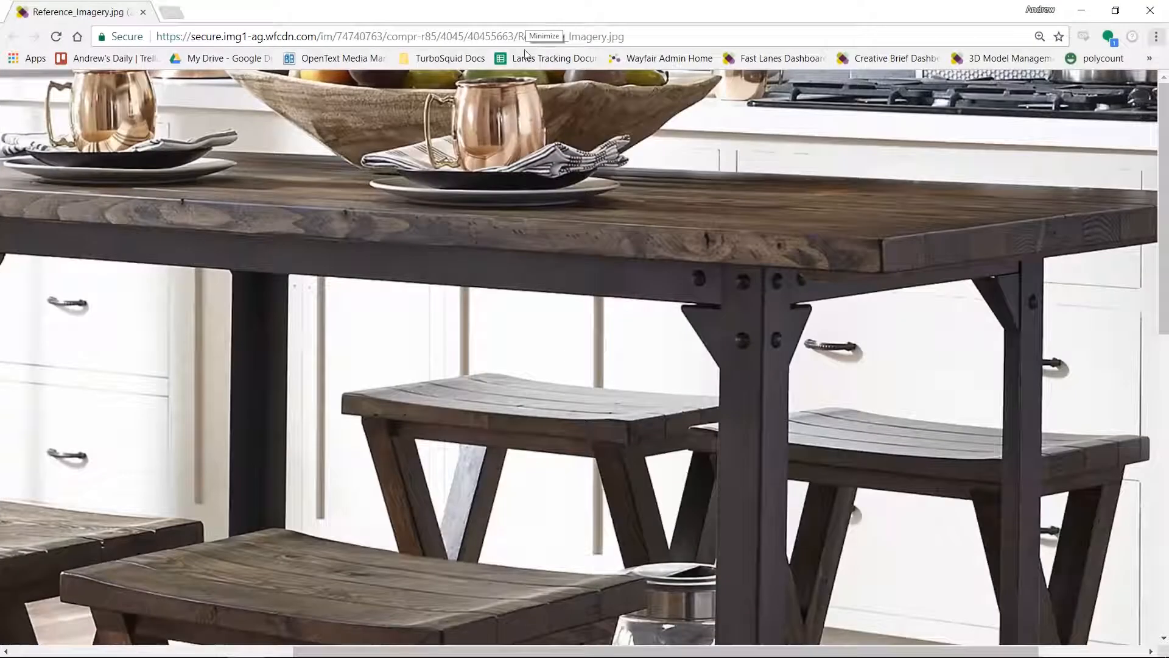
left_click(1164, 3)
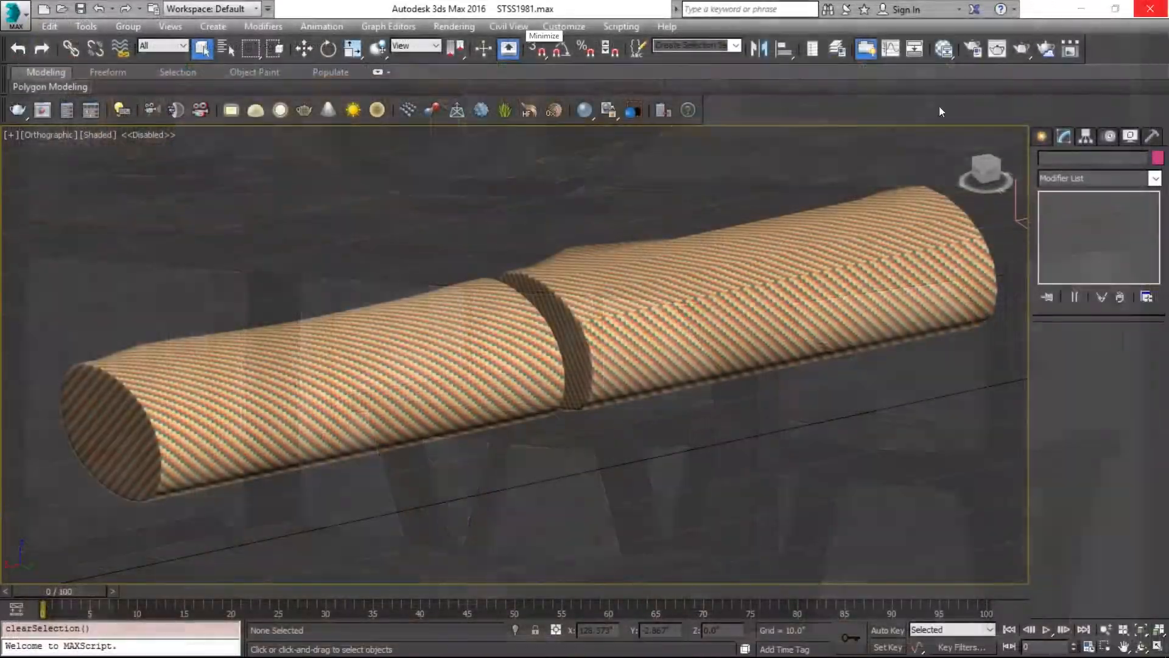
key("alt+Tab")
left_click(549, 403)
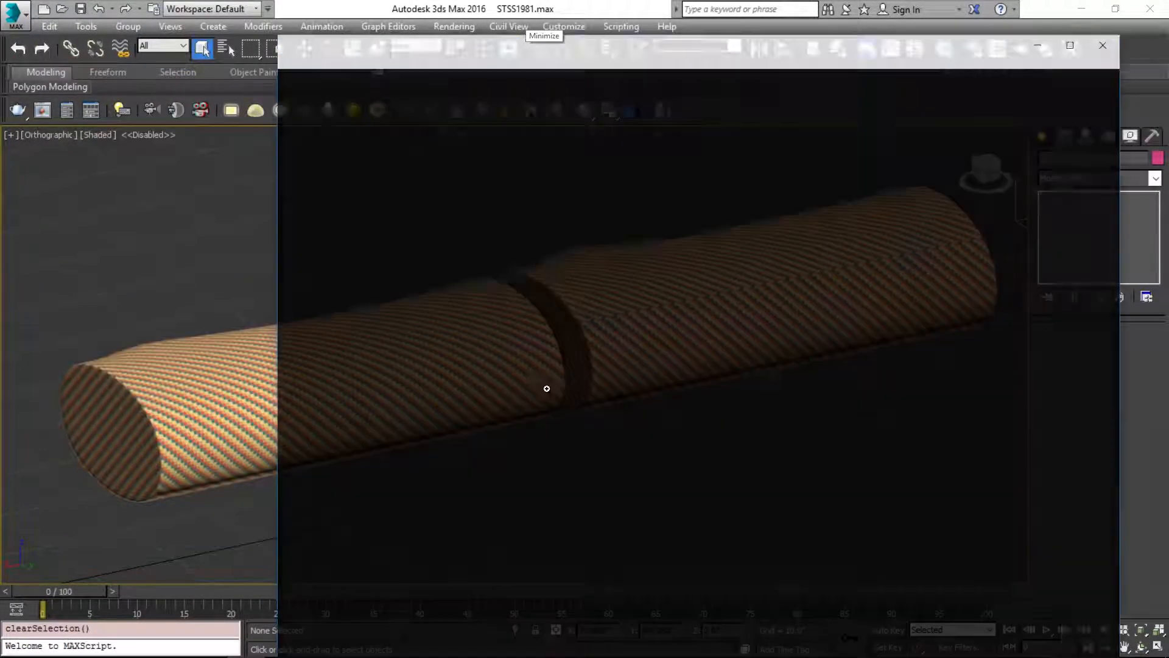
left_click_drag(617, 10, 572, 1)
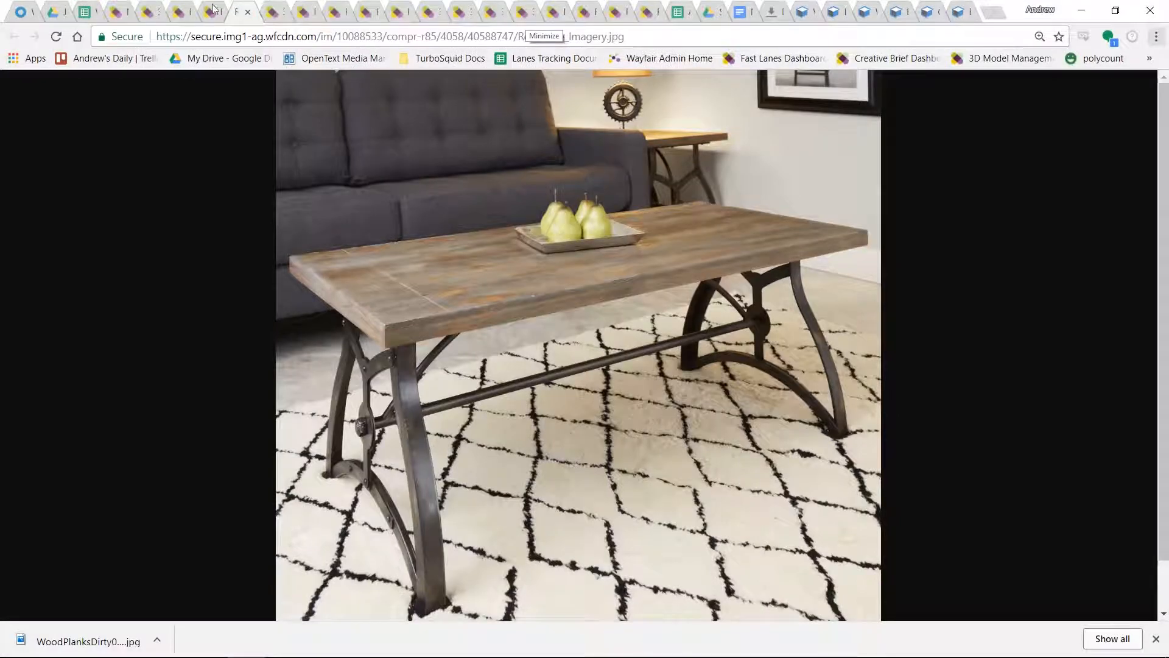
Look over the coffee table's rework comments, then return to the Winona Industrial Coffee Table assignment page
left_click(269, 13)
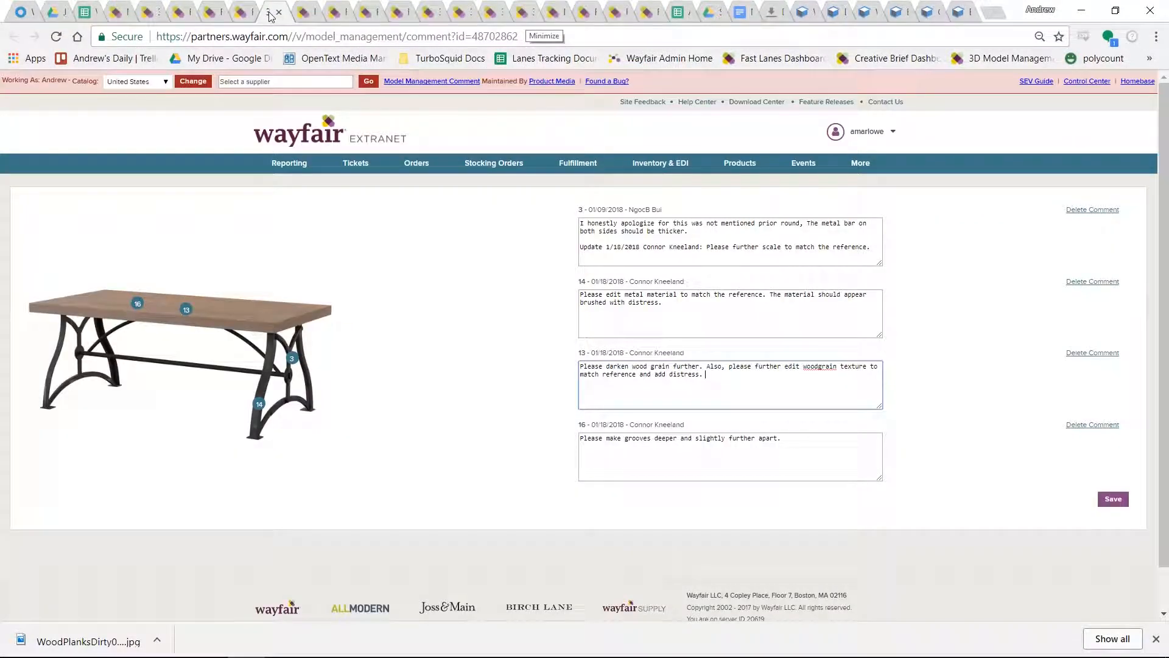
left_click(208, 12)
left_click(177, 12)
left_click(144, 12)
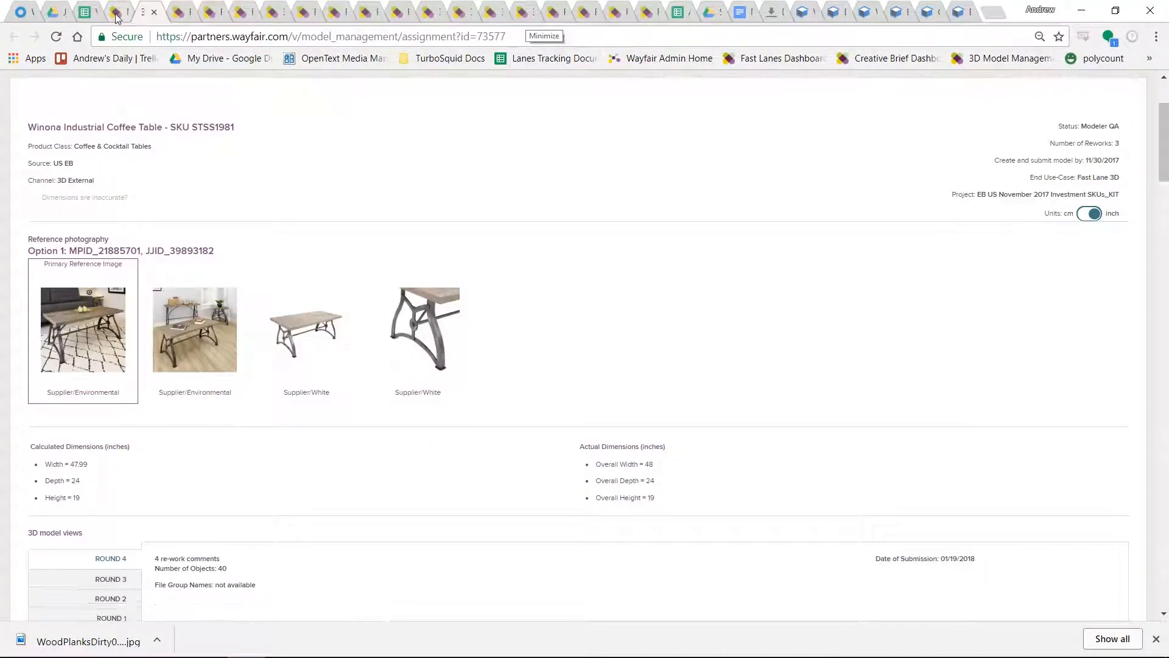
Find the bed in the model management assignments list and open its assignment page in a new browser tab
left_click(117, 17)
scroll(75, 402, "down", 5)
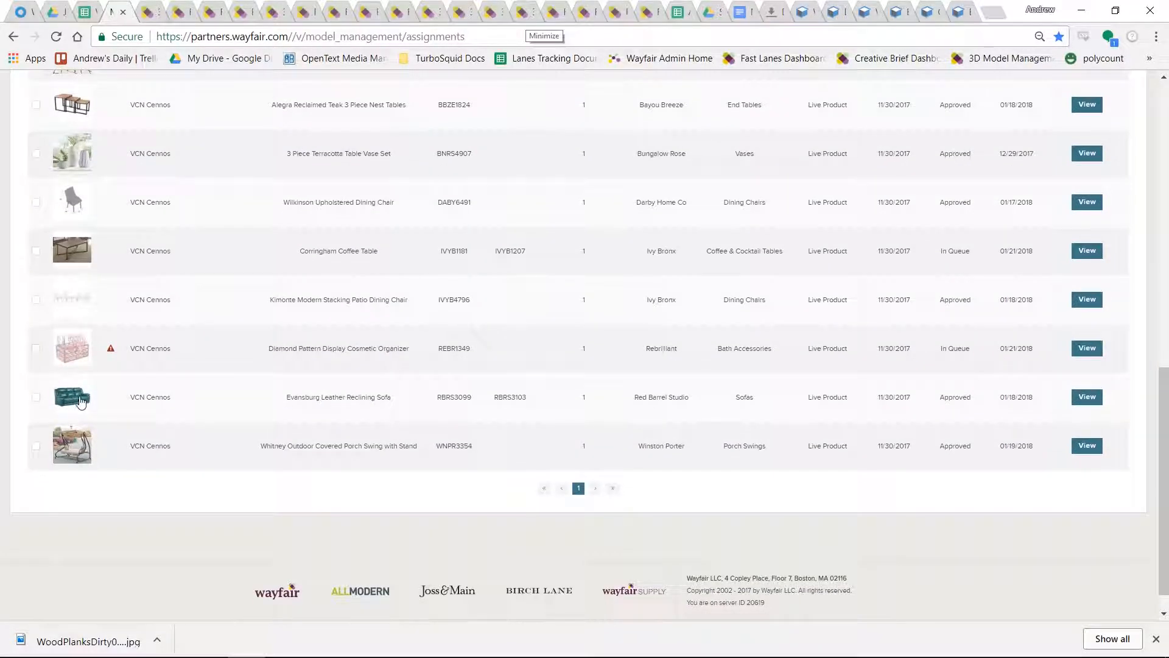
scroll(81, 402, "up", 6)
middle_click(73, 378)
key("ctrl+Tab")
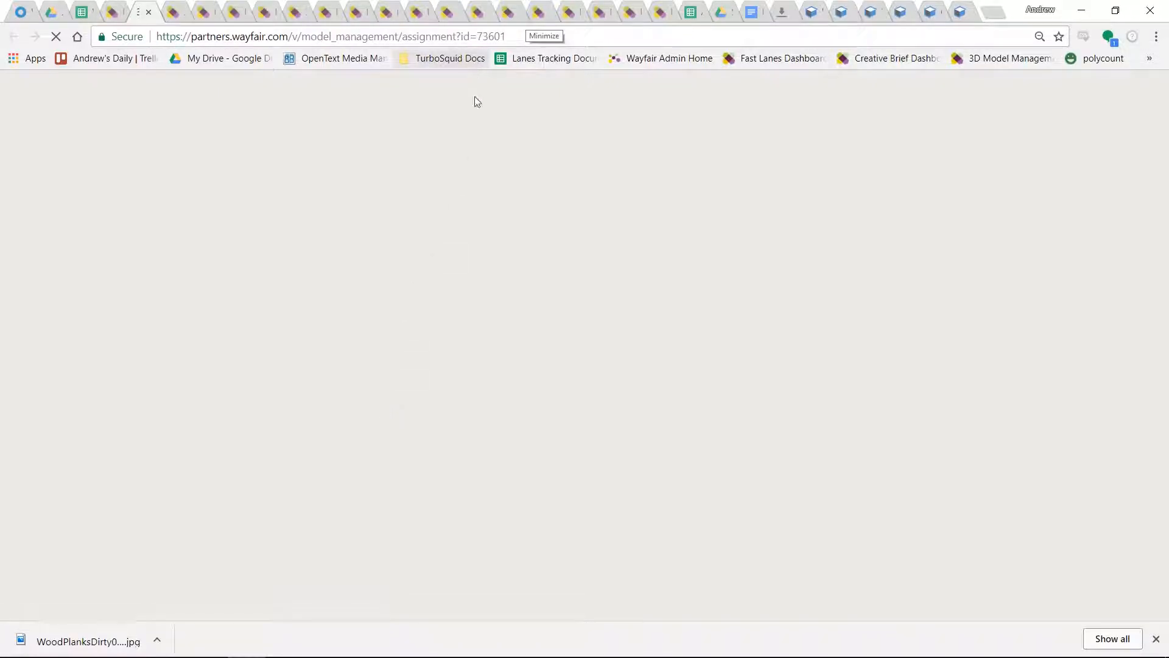
Review the bed's round 4 renders, view the colourful Final_Render image full size, and return to the assignment page
mouse_move(469, 161)
scroll(412, 253, "down", 10)
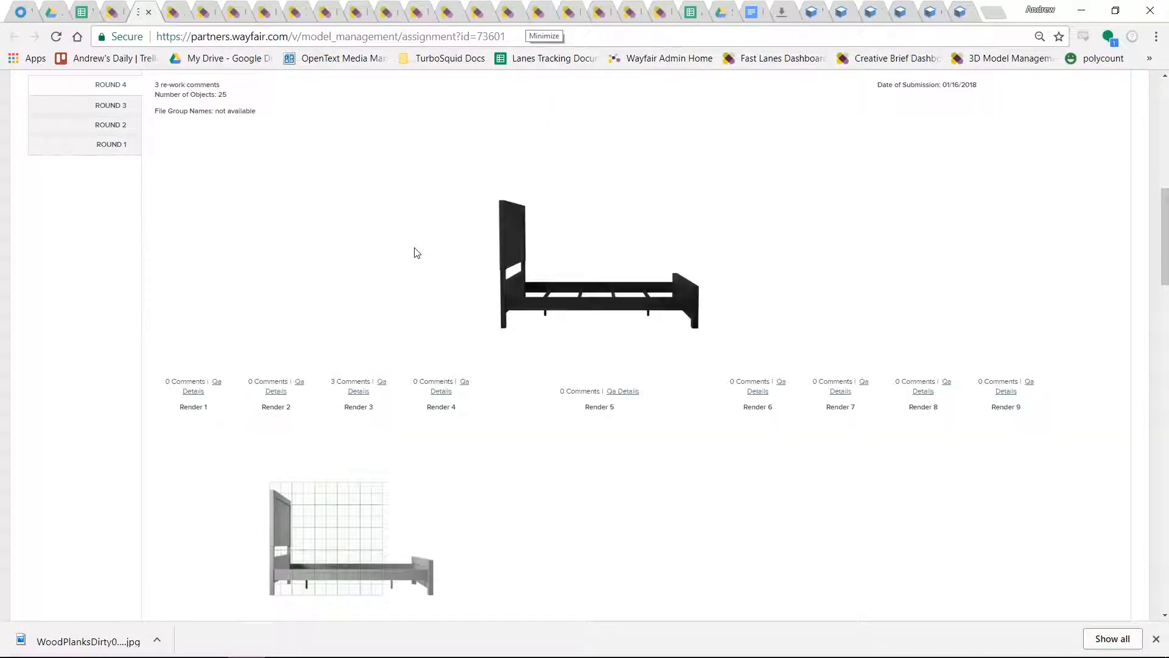
scroll(721, 326, "down", 4)
left_click(722, 326)
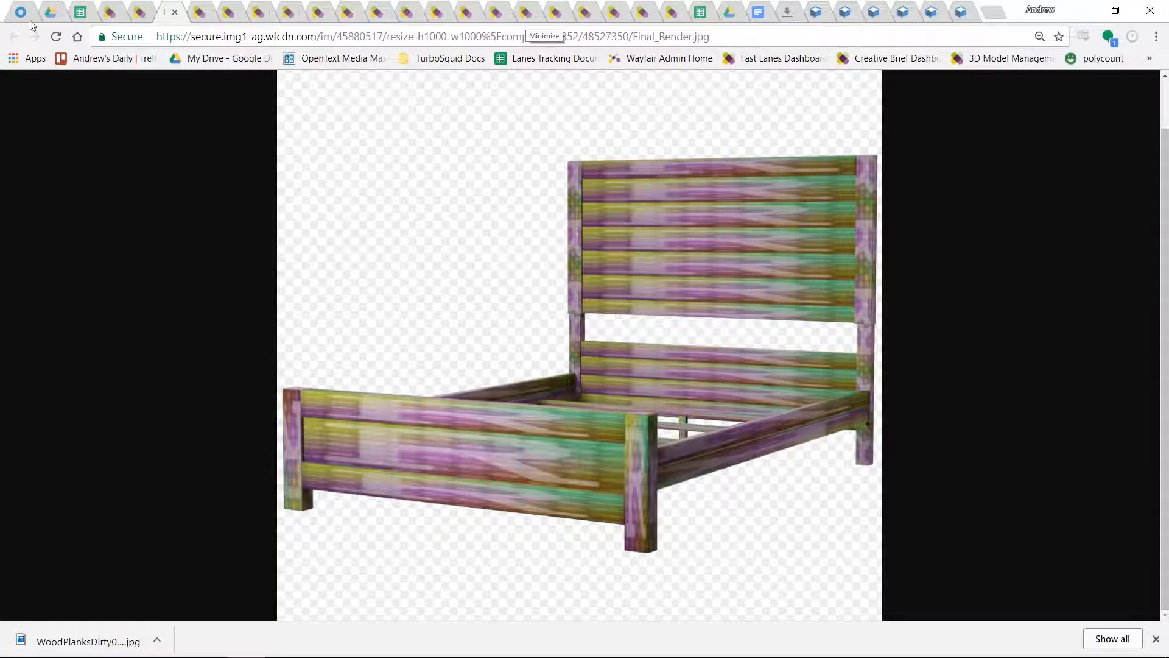
left_click(139, 12)
Examine the bed's submitted texture images, Texture 1 through Texture 16, on the assignment page
scroll(482, 397, "down", 12)
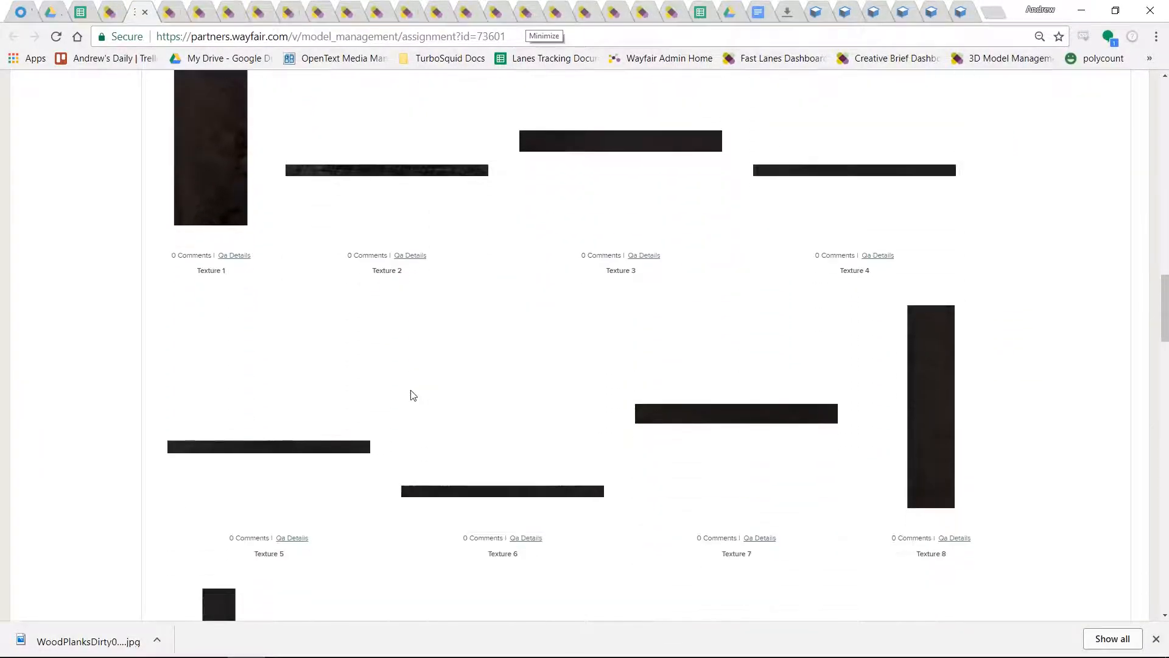
scroll(277, 263, "up", 2)
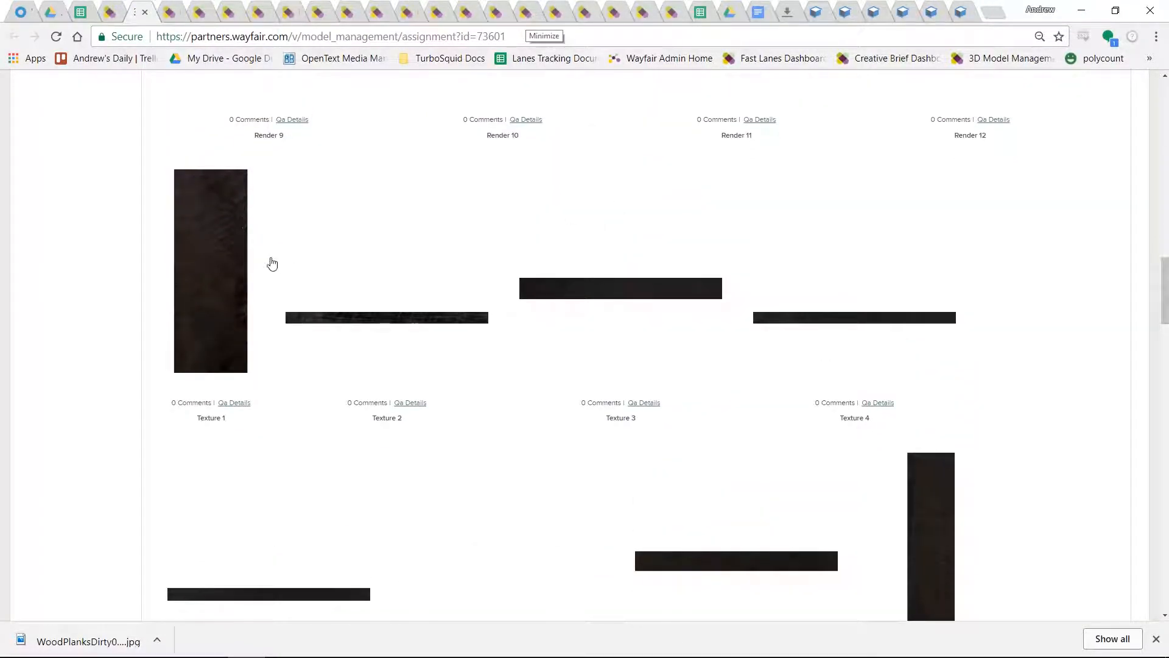
scroll(219, 272, "down", 7)
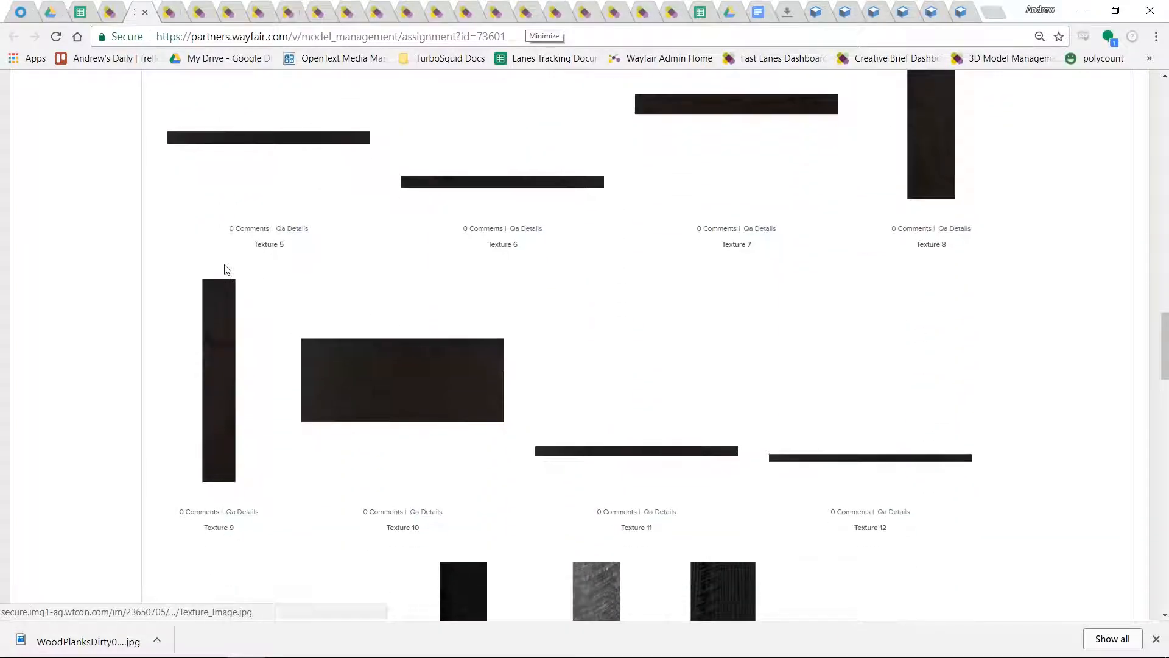
scroll(225, 265, "down", 5)
scroll(399, 243, "up", 5)
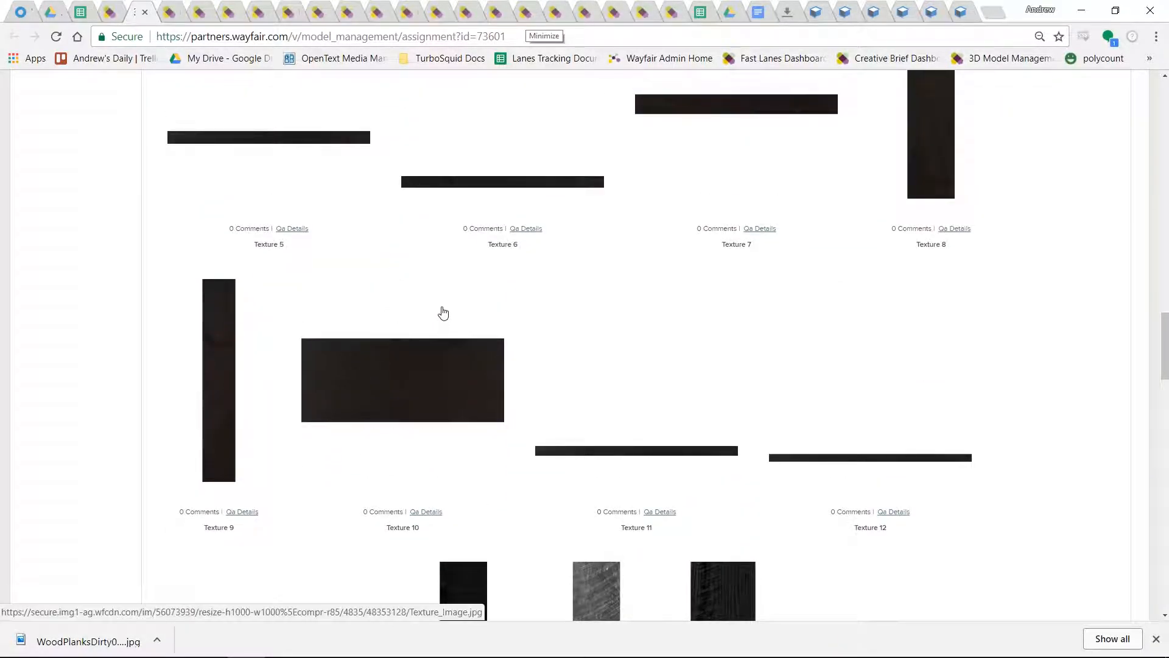
scroll(429, 326, "down", 5)
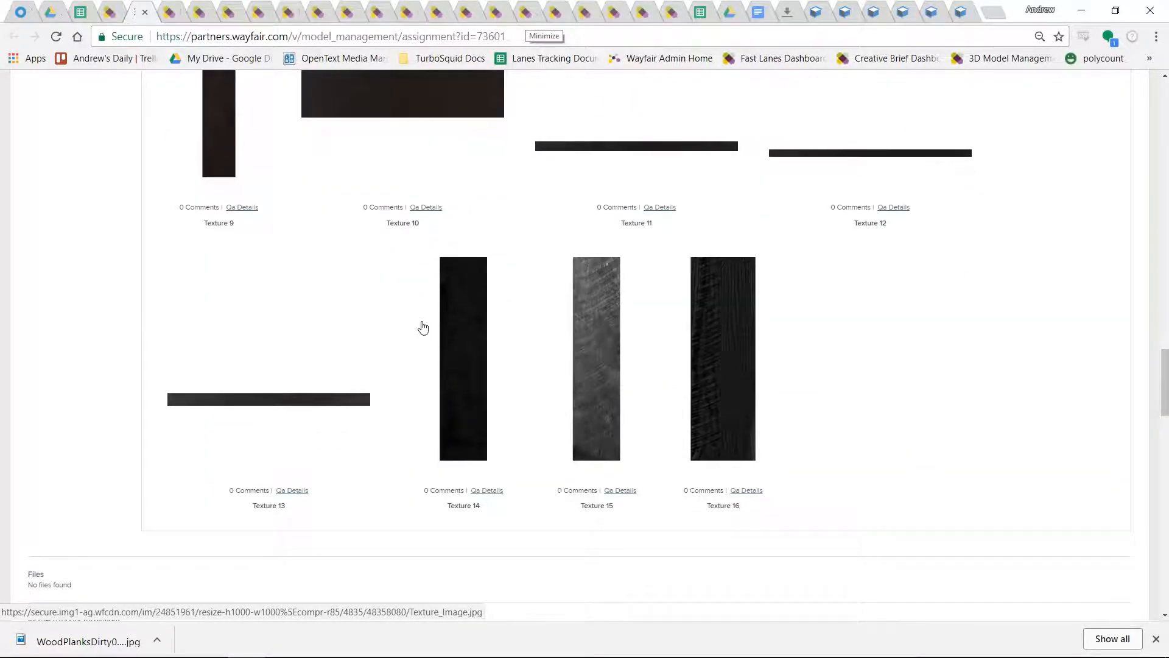
scroll(431, 364, "up", 5)
scroll(259, 347, "up", 4)
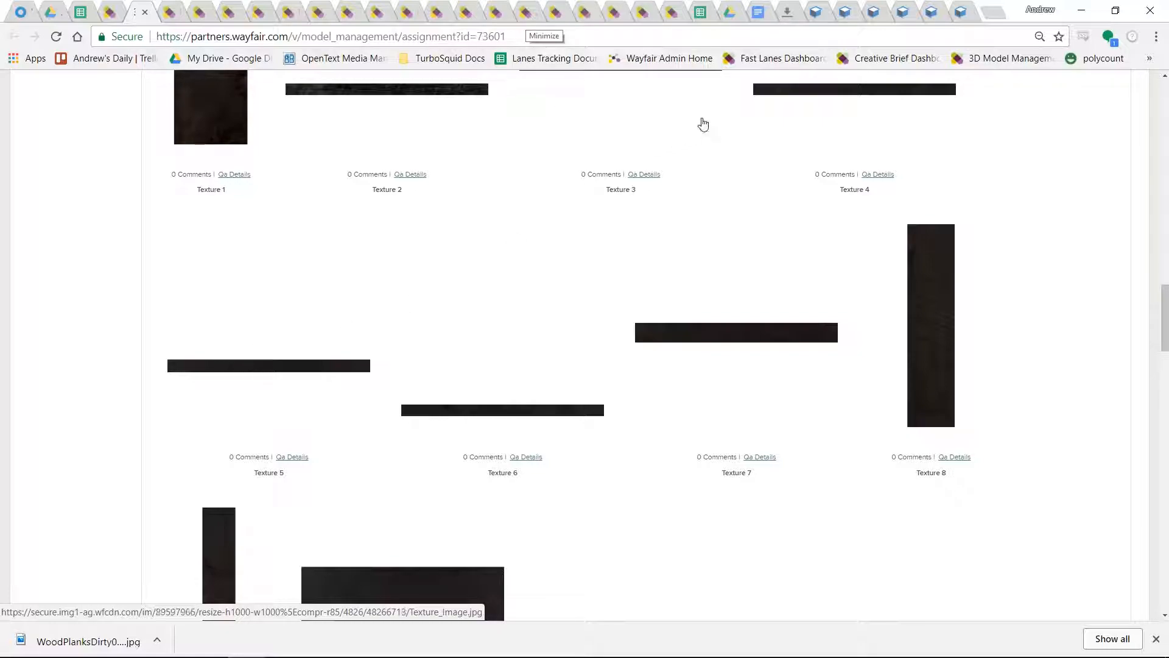
Switch to 3ds Max, open the Slate Material Editor full screen and show the parameters of the wood bitmap Map #29
left_click(1081, 10)
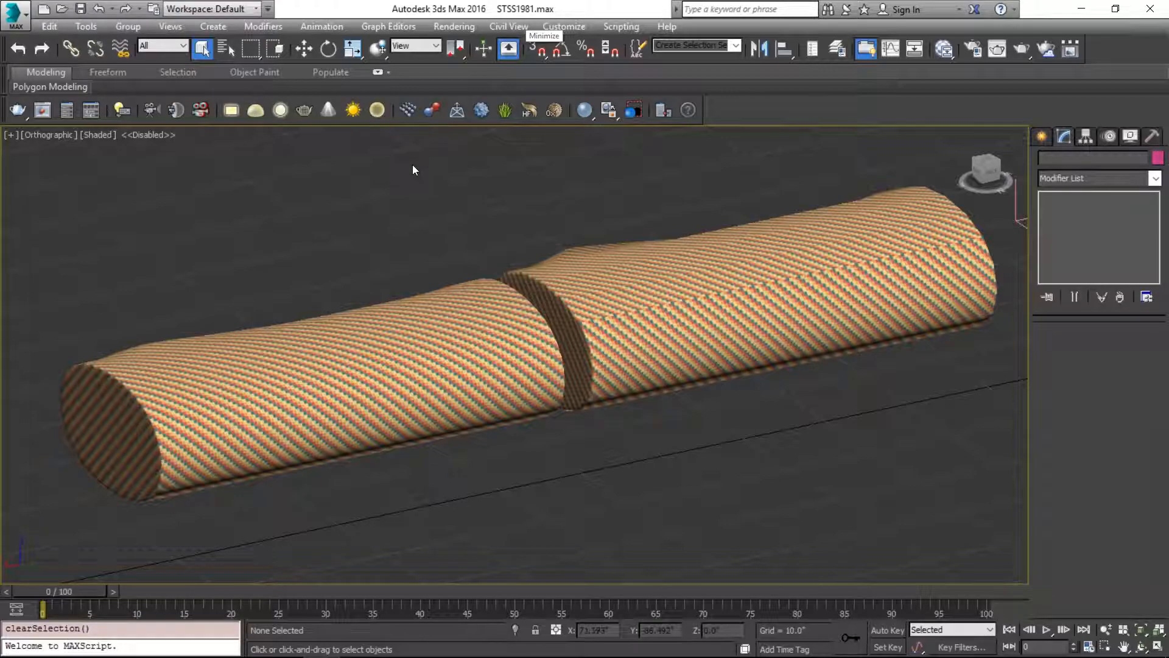
key("m")
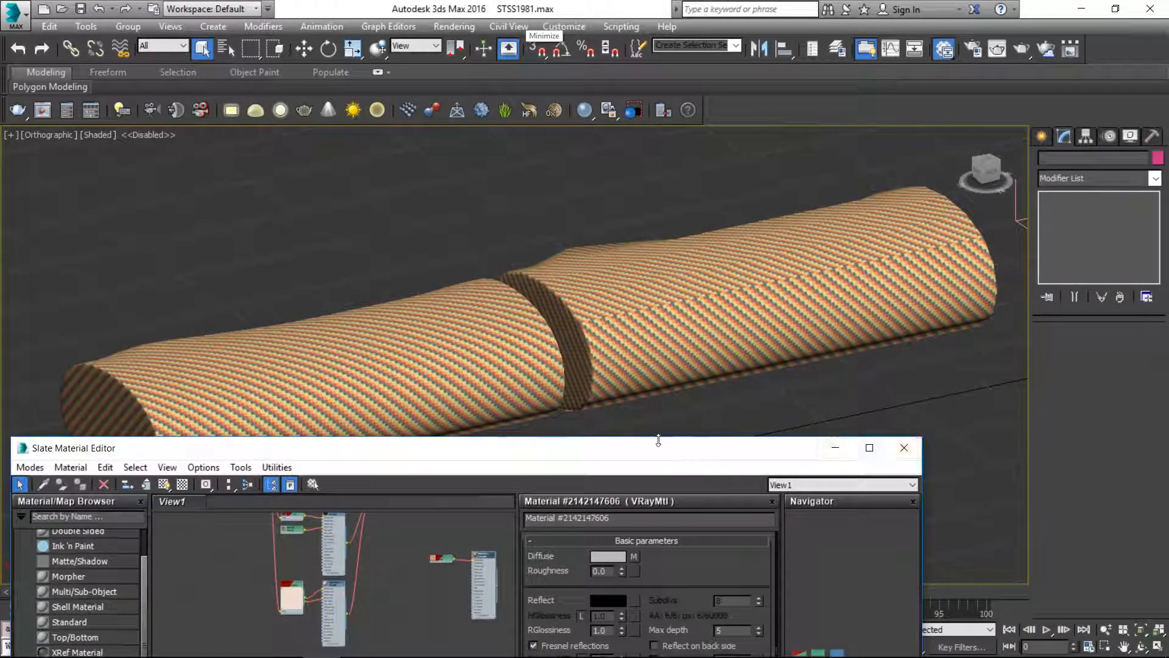
left_click(870, 448)
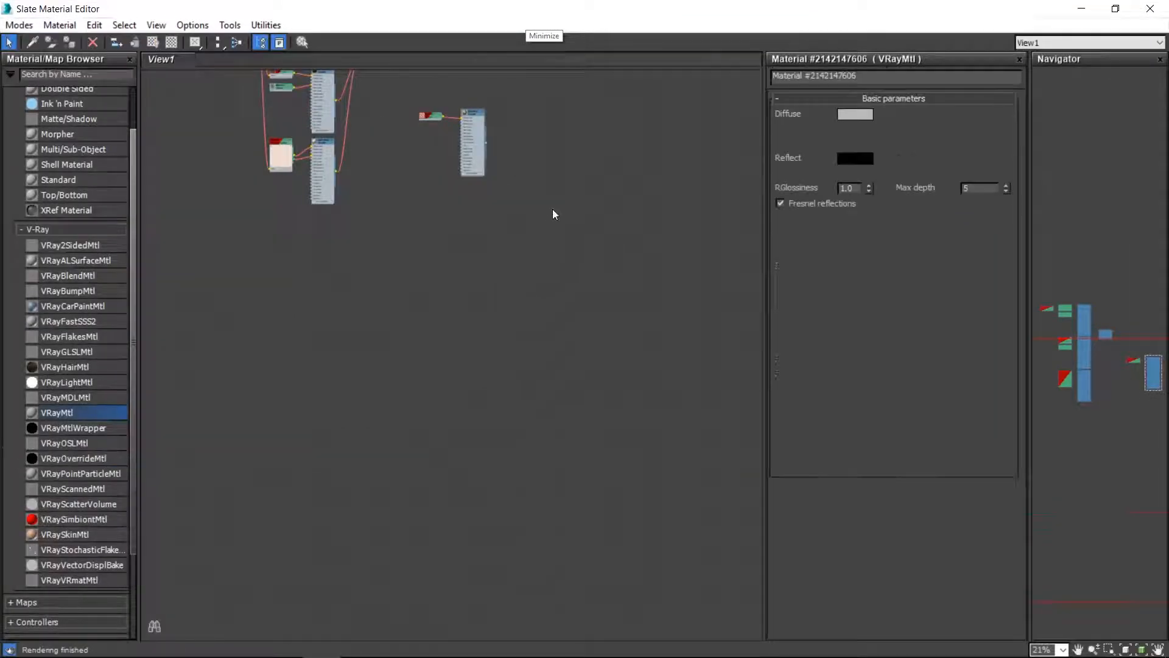
middle_click_drag(553, 209, 668, 468)
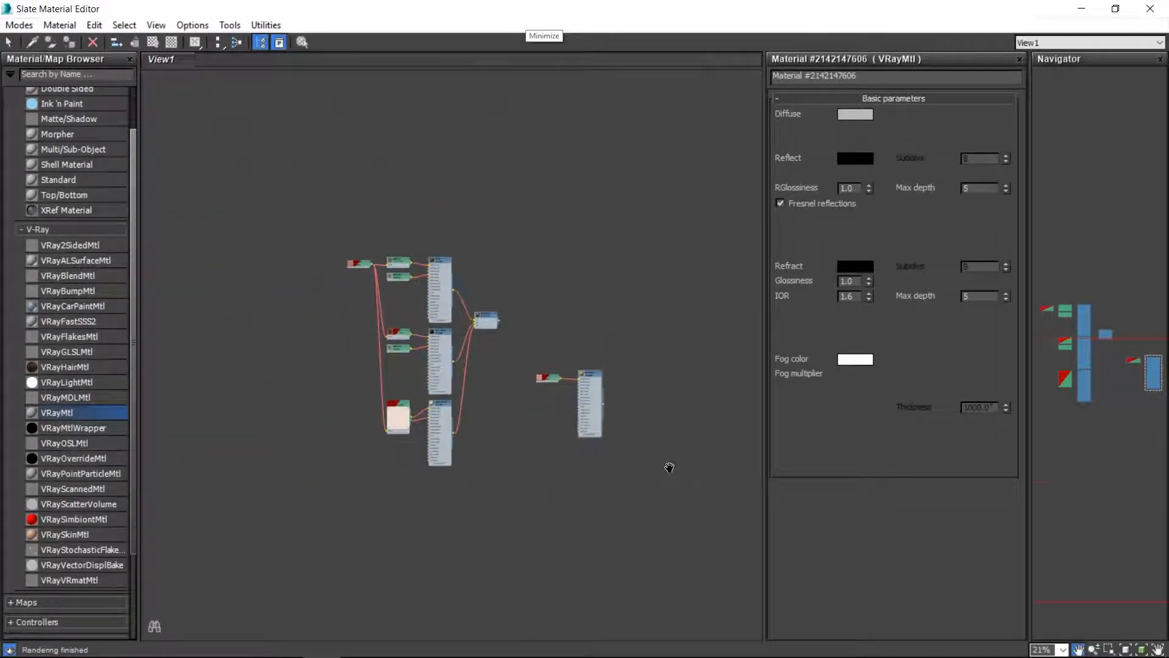
scroll(390, 282, "up", 5)
double_click(269, 227)
scroll(214, 239, "up", 4)
middle_click_drag(214, 238, 373, 253)
double_click(404, 237)
scroll(448, 303, "up", 5)
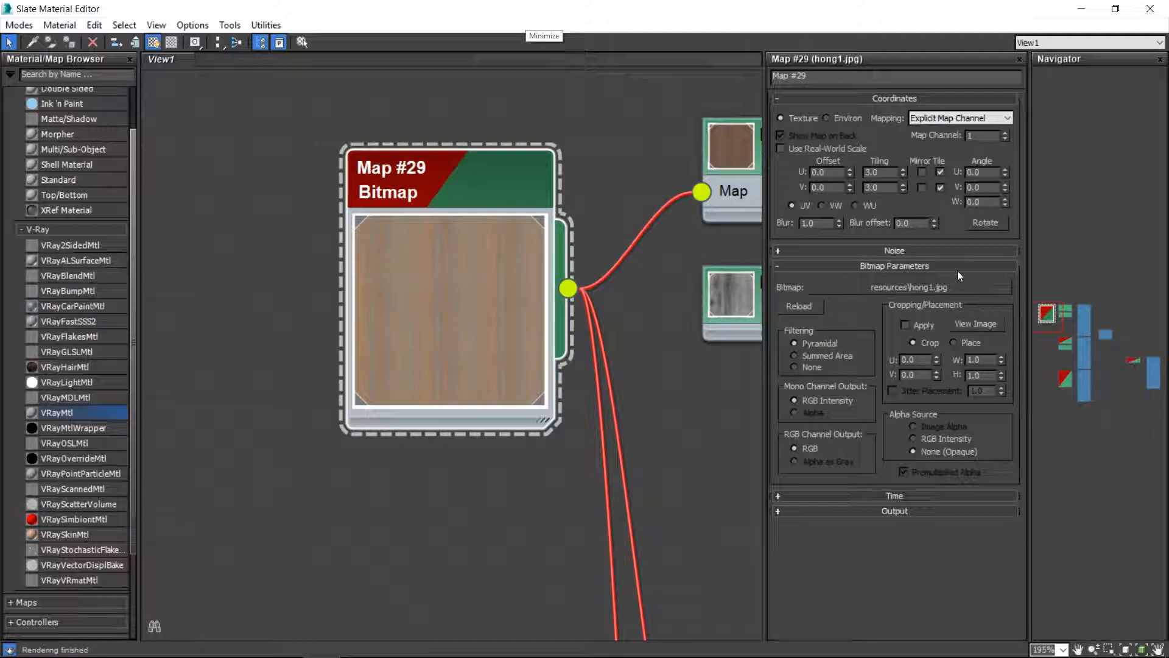
Locate the wood bitmap in the resources folder, open hong1.jpg in Photos and fit it to half the screen
right_click(912, 286)
left_click(968, 356)
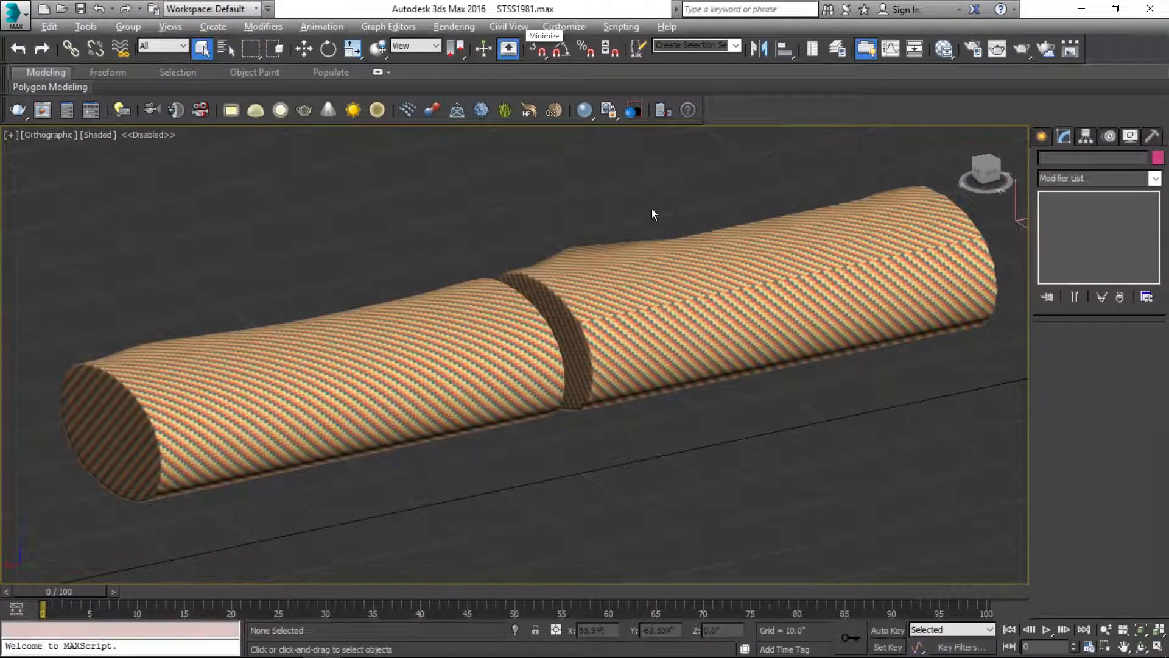
key("alt+Tab")
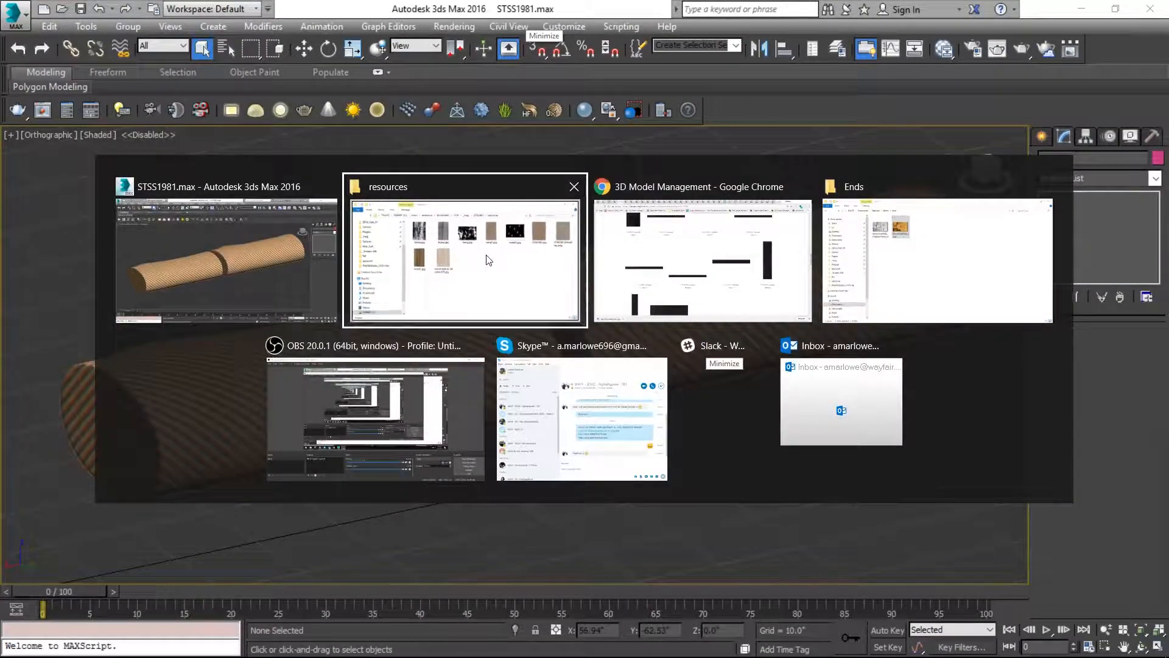
double_click(689, 224)
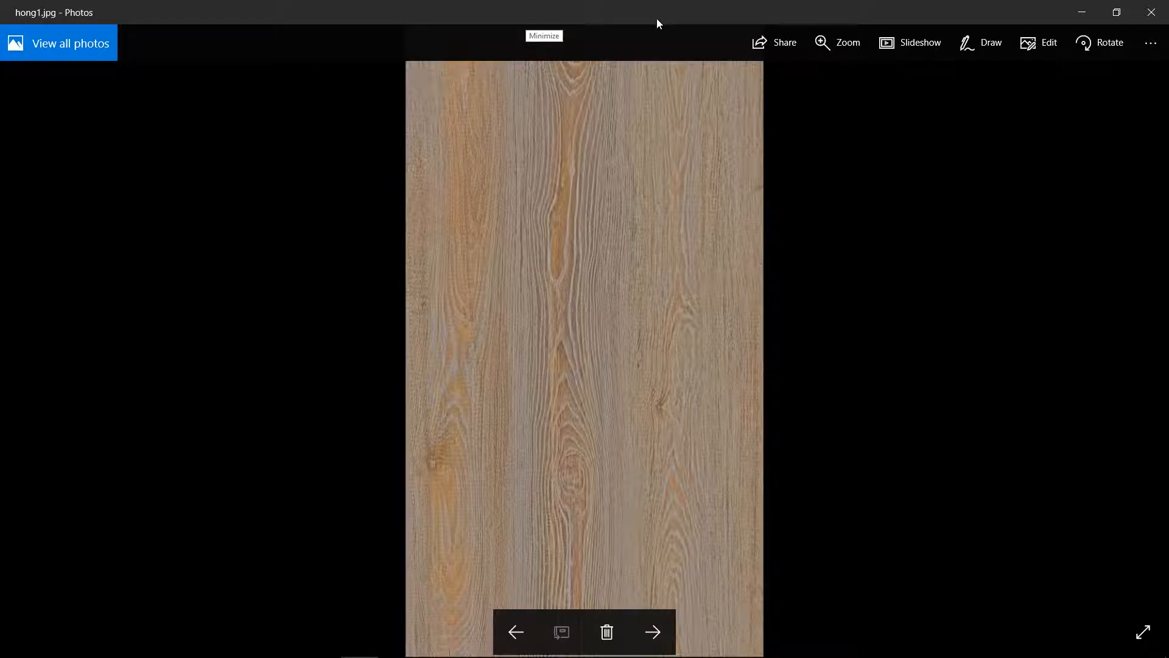
key("super+Left")
left_click(363, 211)
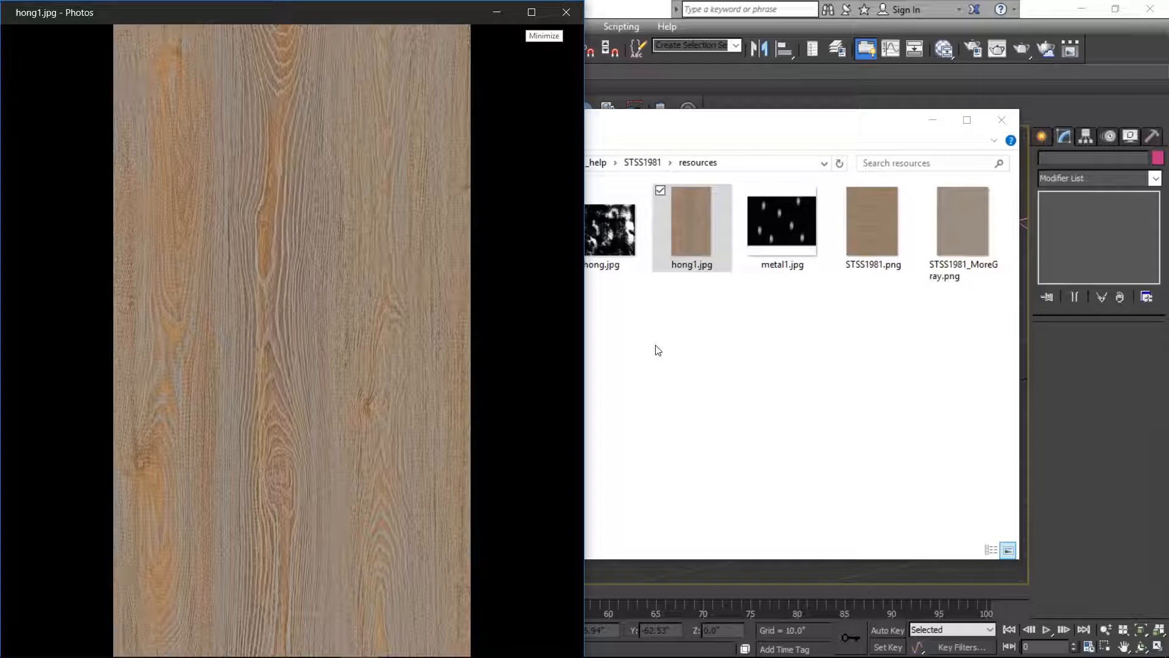
Open STSS1981.png from the resources folder, inspect its wood grain up close and show its file info
left_click(864, 230)
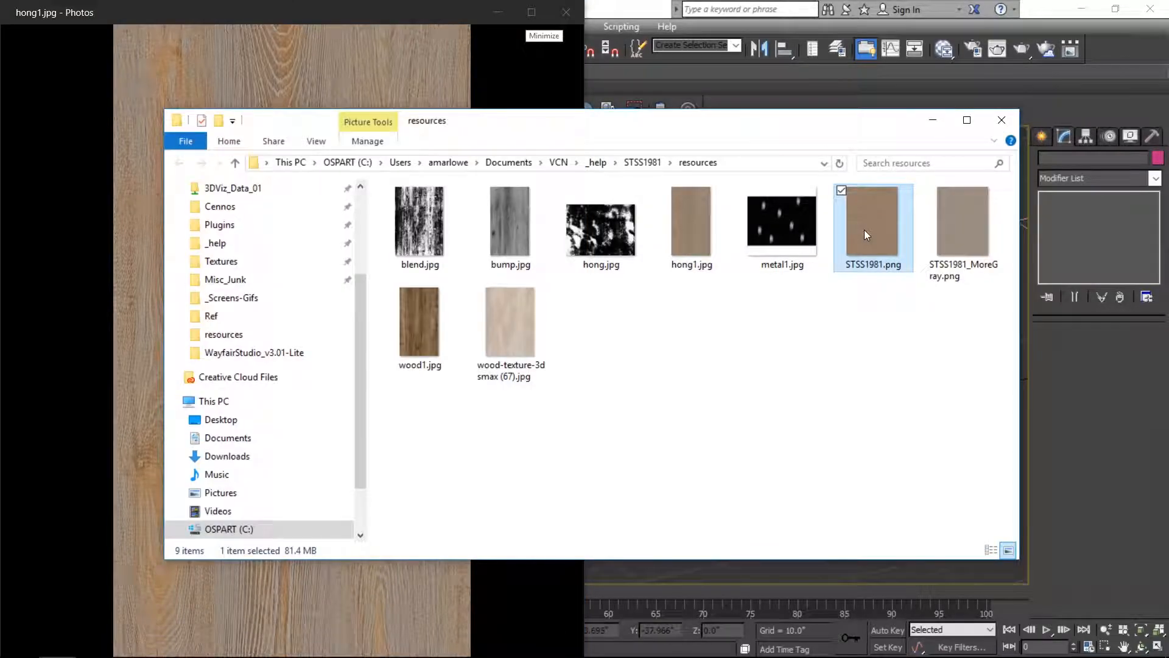
double_click(864, 227)
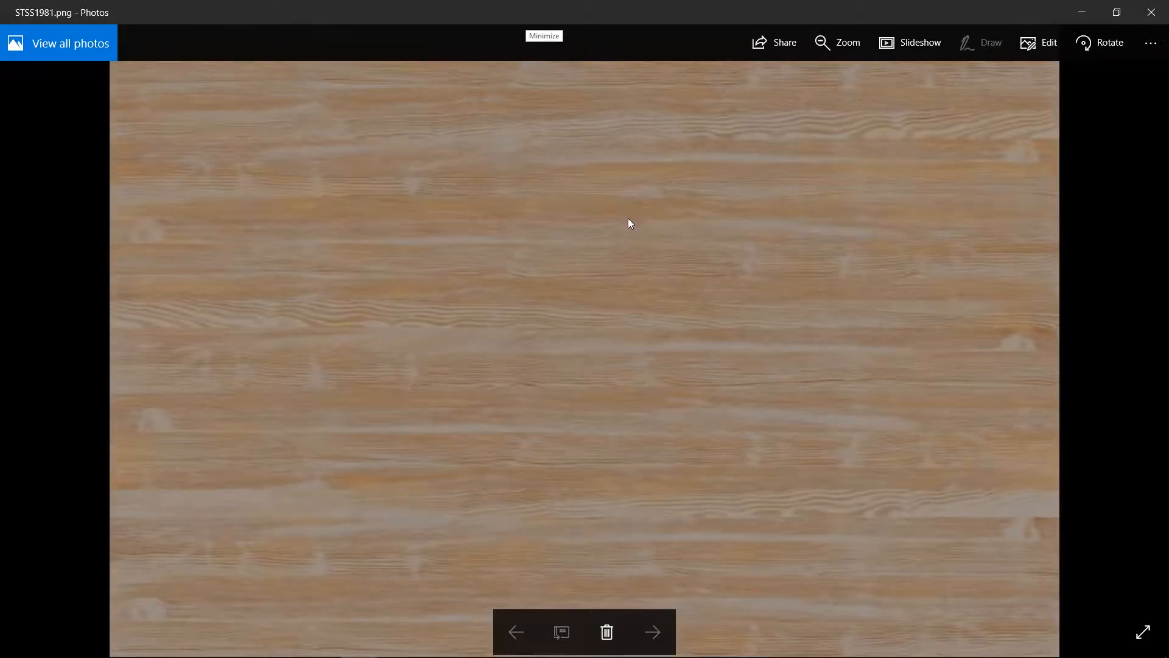
left_click_drag(568, 400, 536, 475)
scroll(493, 355, "up", 5)
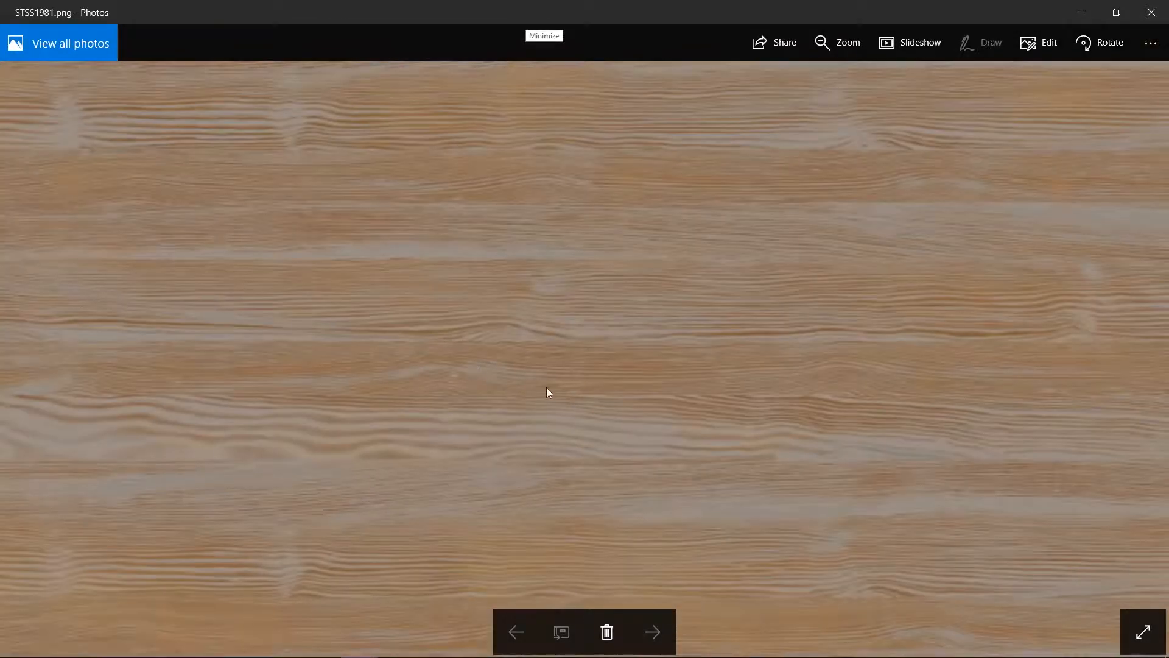
right_click(554, 375)
left_click(566, 342)
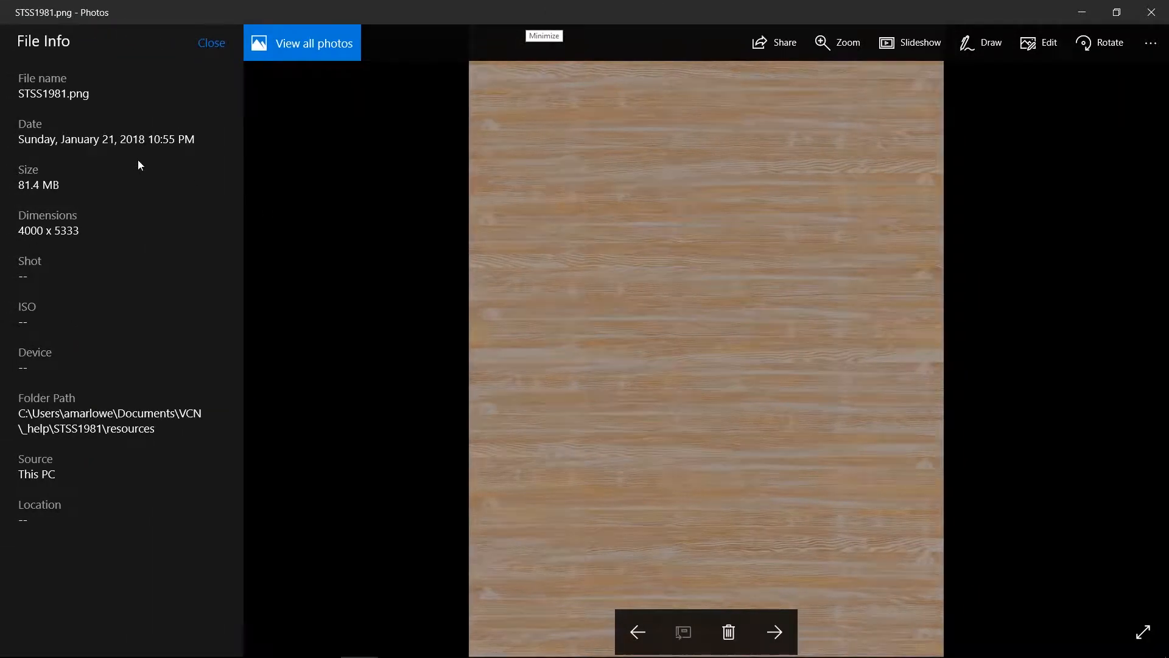
Place STSS1981.png beside hong1.jpg, show hong1.jpg's file info and compare the pixel dimensions of both textures
key("super+Right")
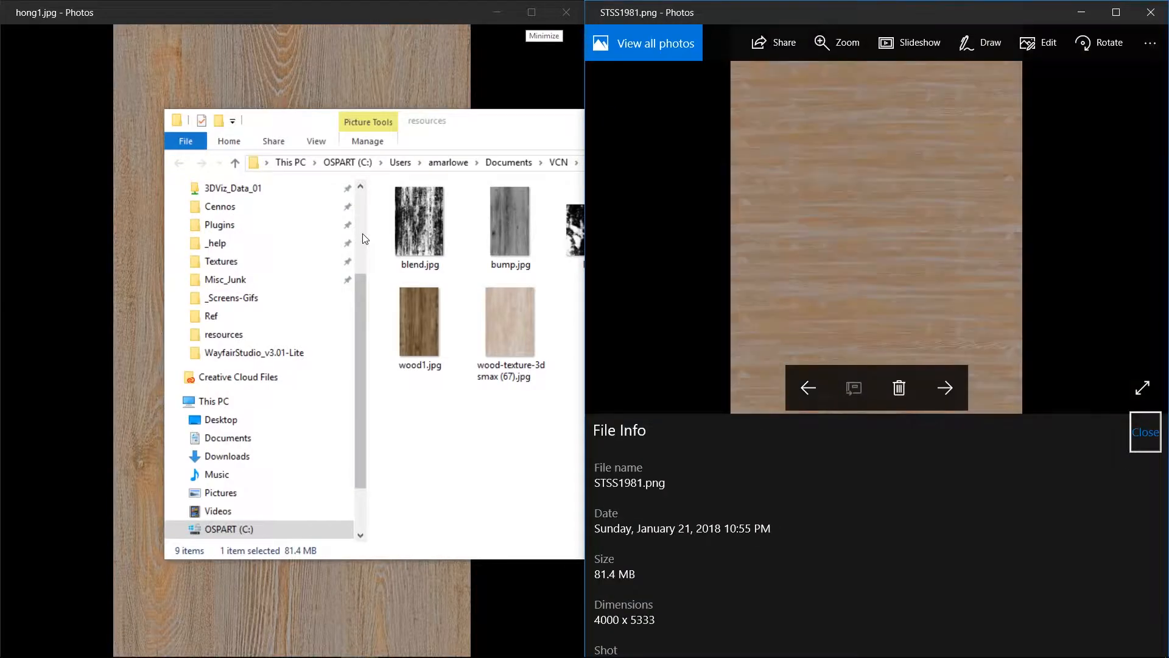
left_click(833, 198)
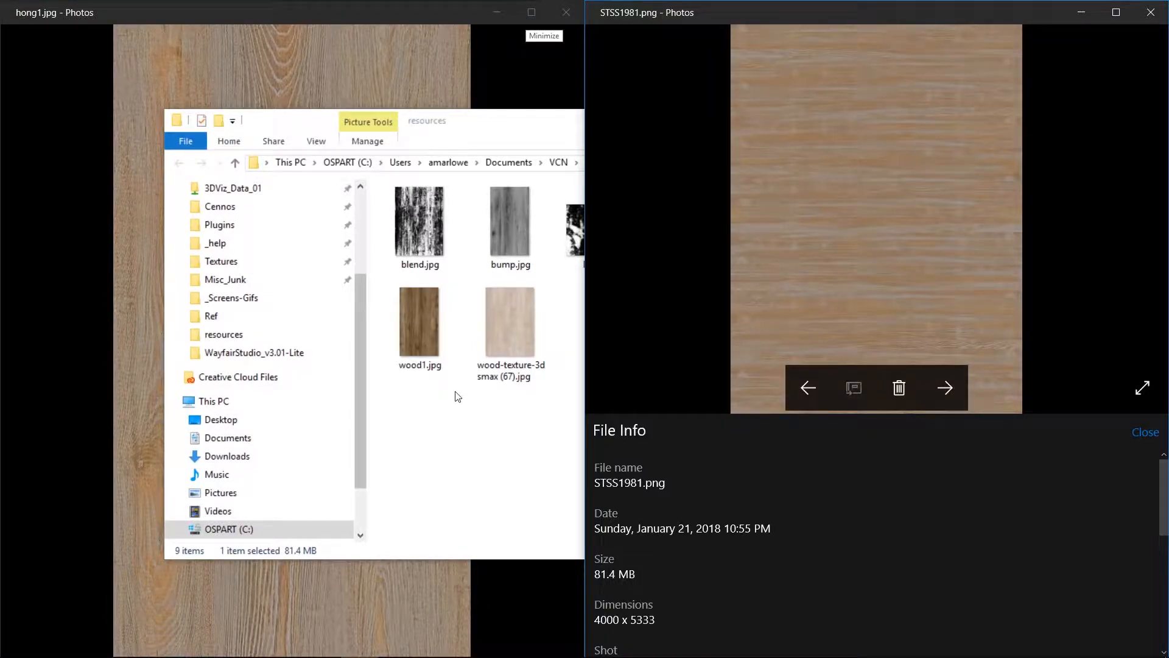
scroll(723, 542, "down", 2)
right_click(286, 88)
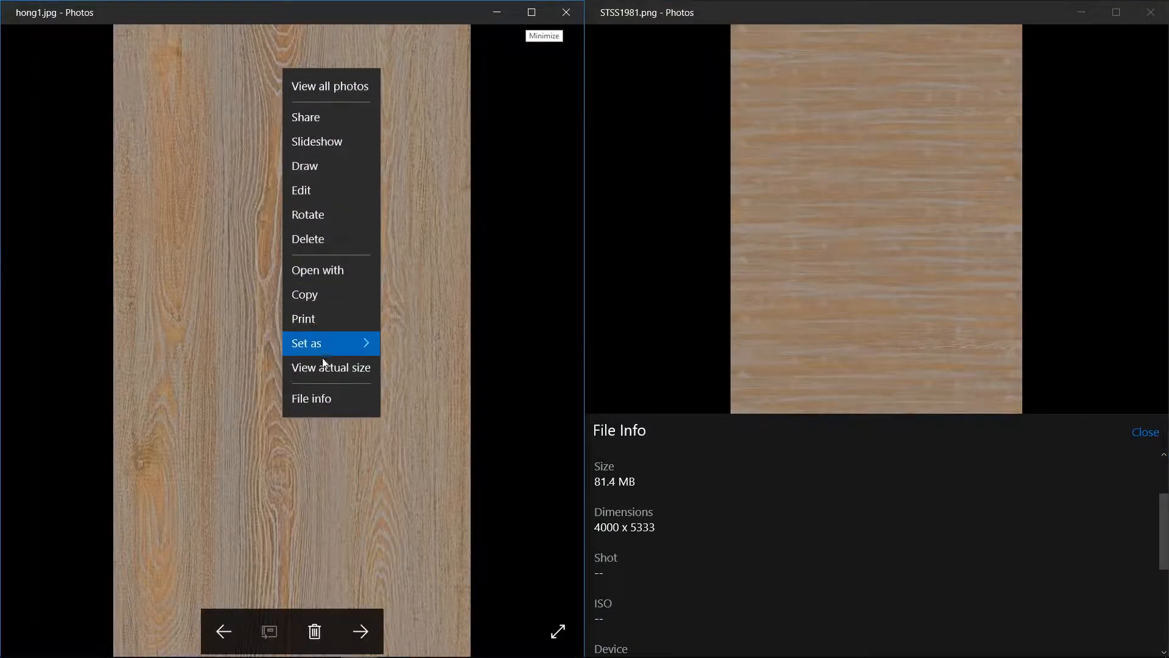
left_click(318, 408)
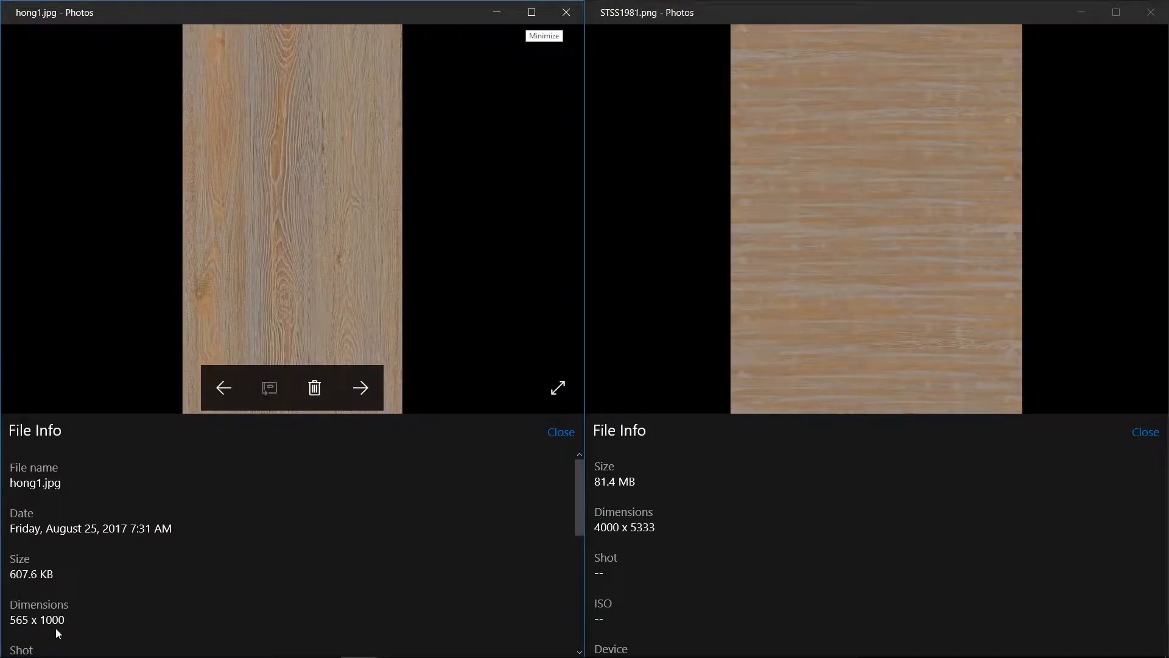
left_click_drag(65, 619, 10, 619)
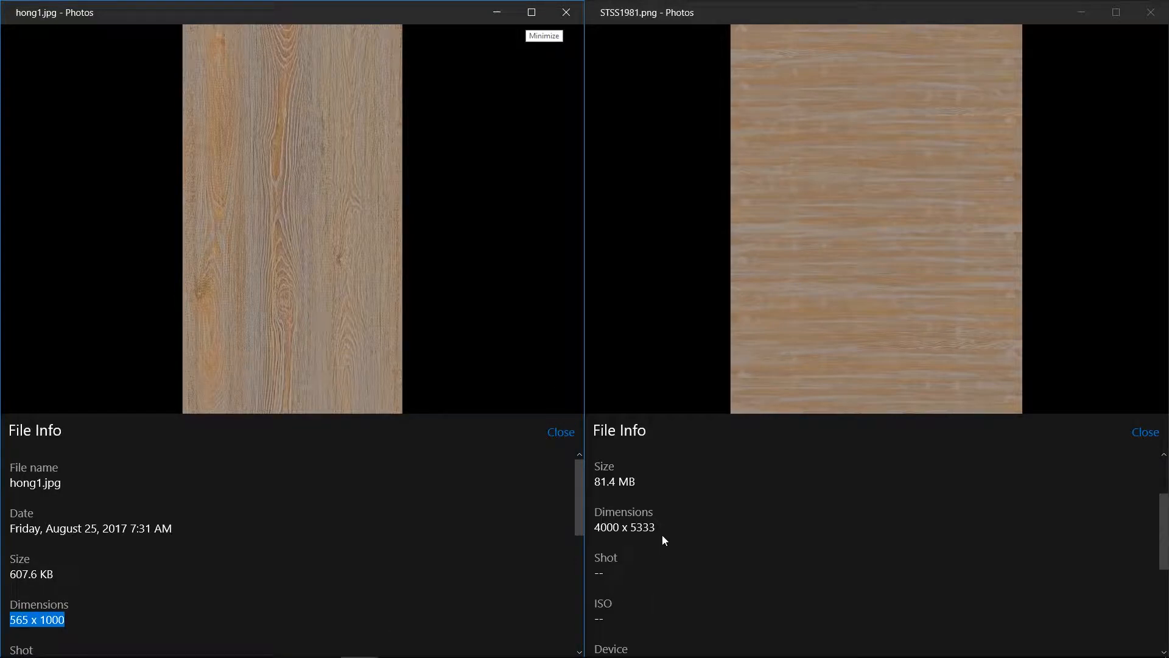
left_click_drag(657, 529, 594, 527)
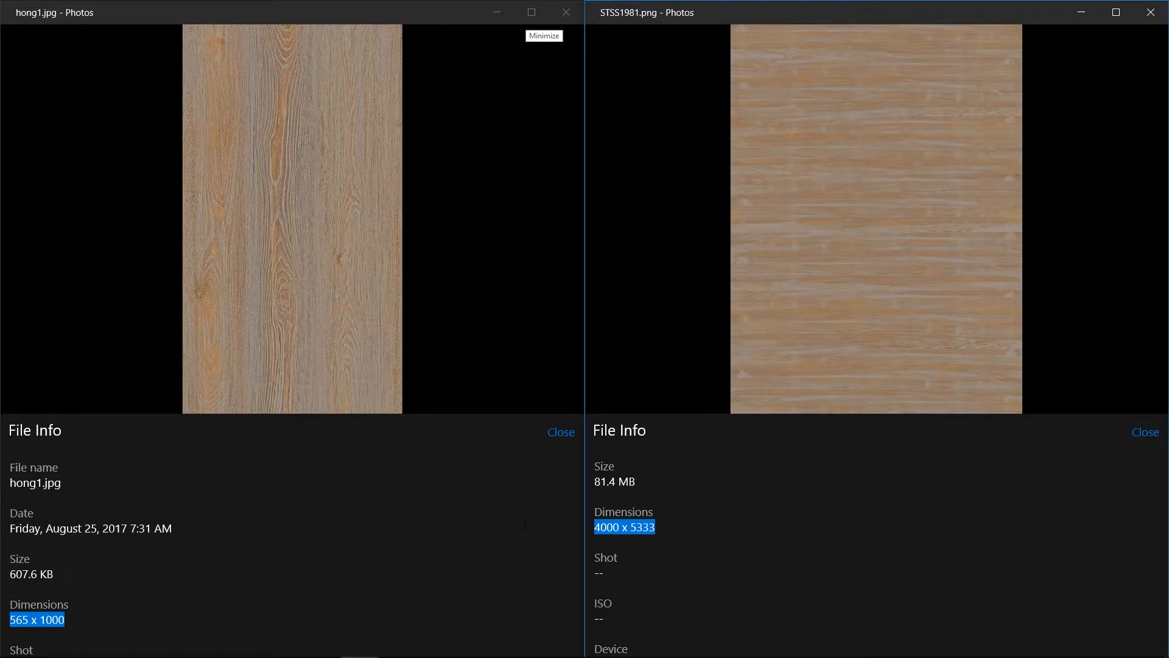
Close both texture images in Photos and return to the 3ds Max scene
left_click(1159, 12)
left_click(562, 18)
left_click(414, 59)
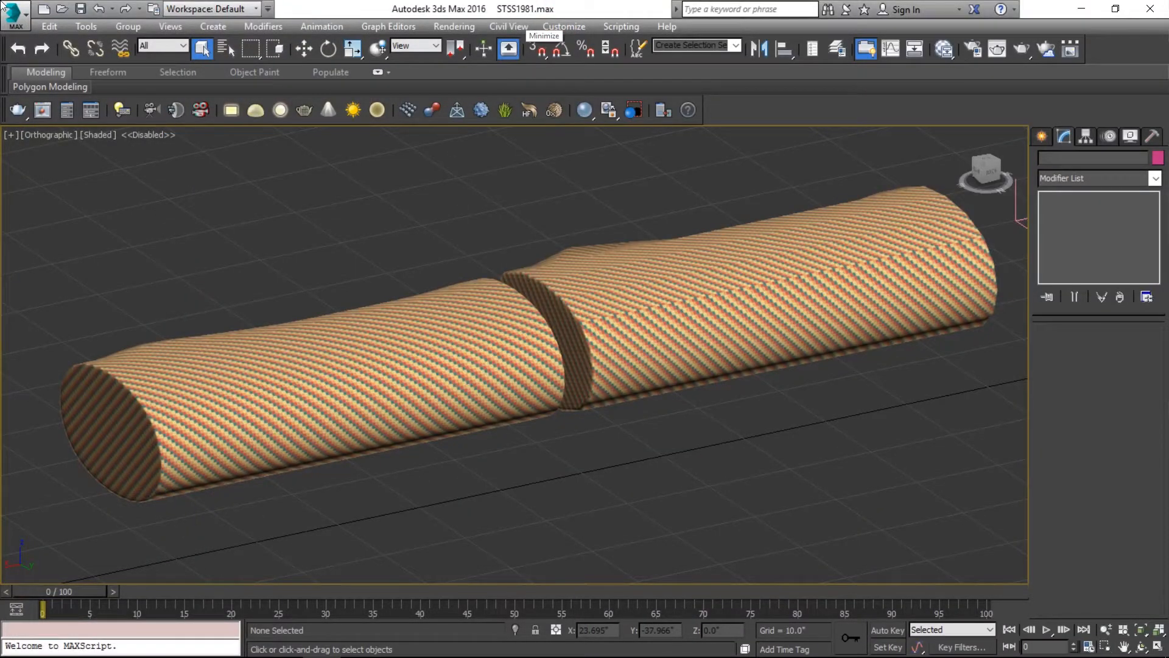
Cancel the prompt to save the modified scene and bring up the application's file commands
left_click(17, 11)
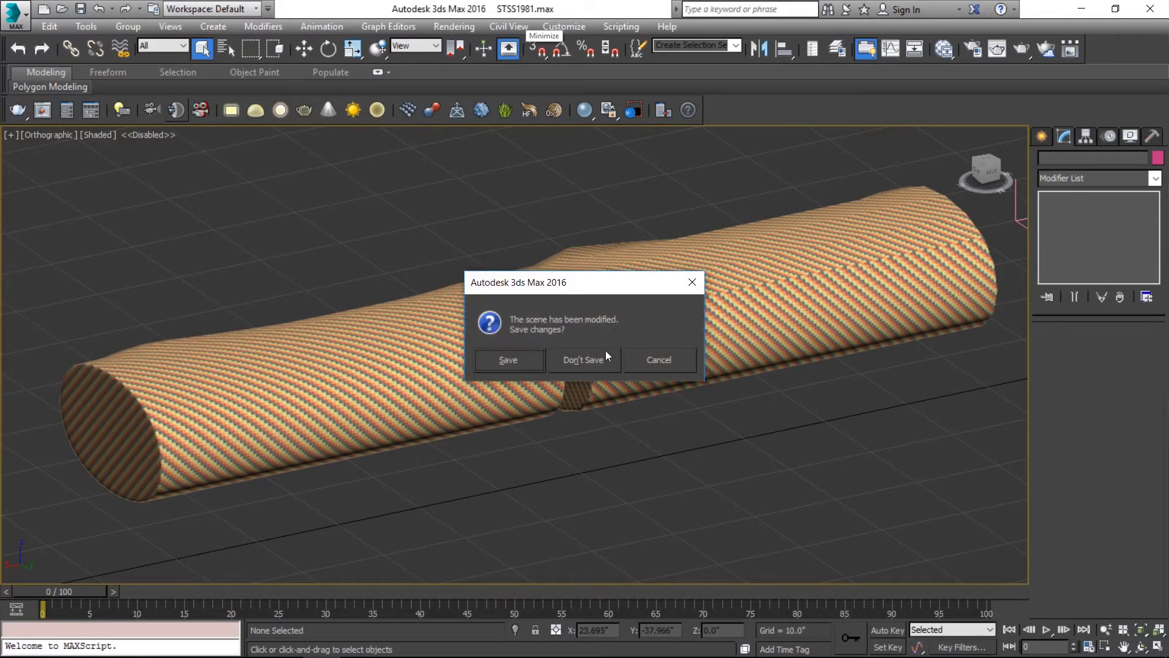
left_click(658, 360)
left_click(8, 9)
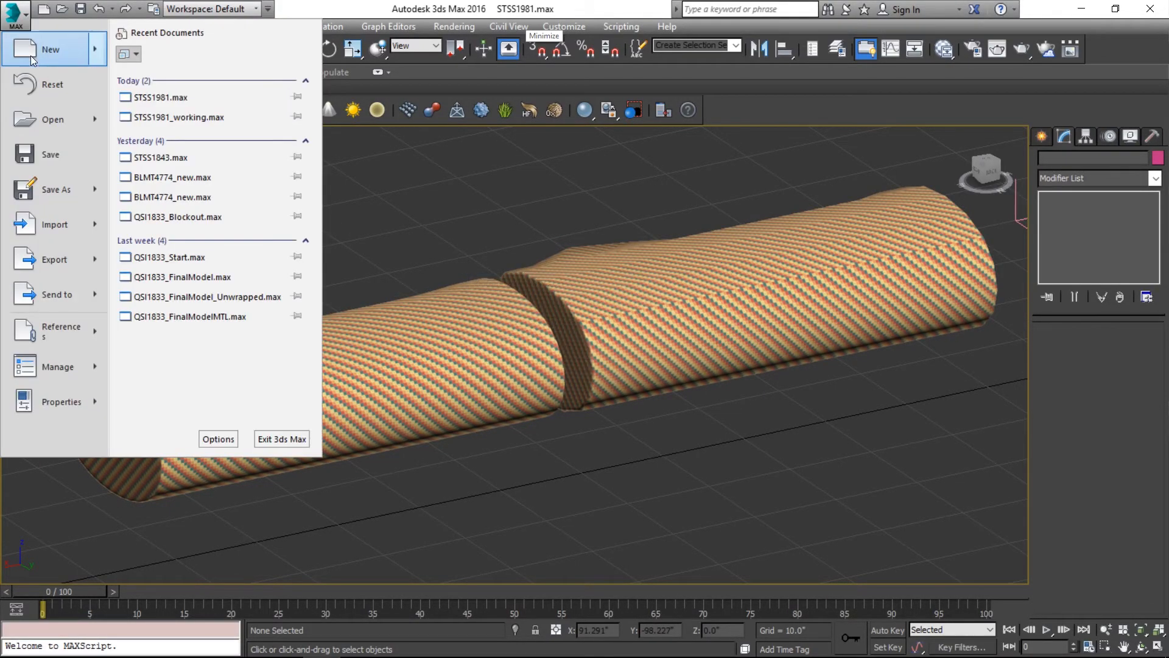